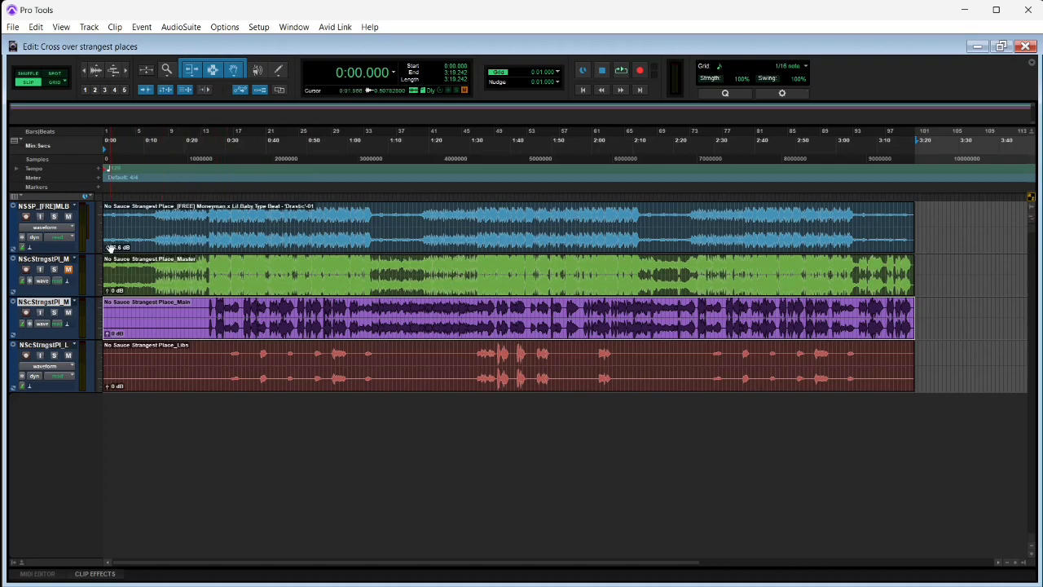
Step: Reset the beat clip's gain to 0 dB and enlarge its track with Zoom Toggle
left_click(110, 248)
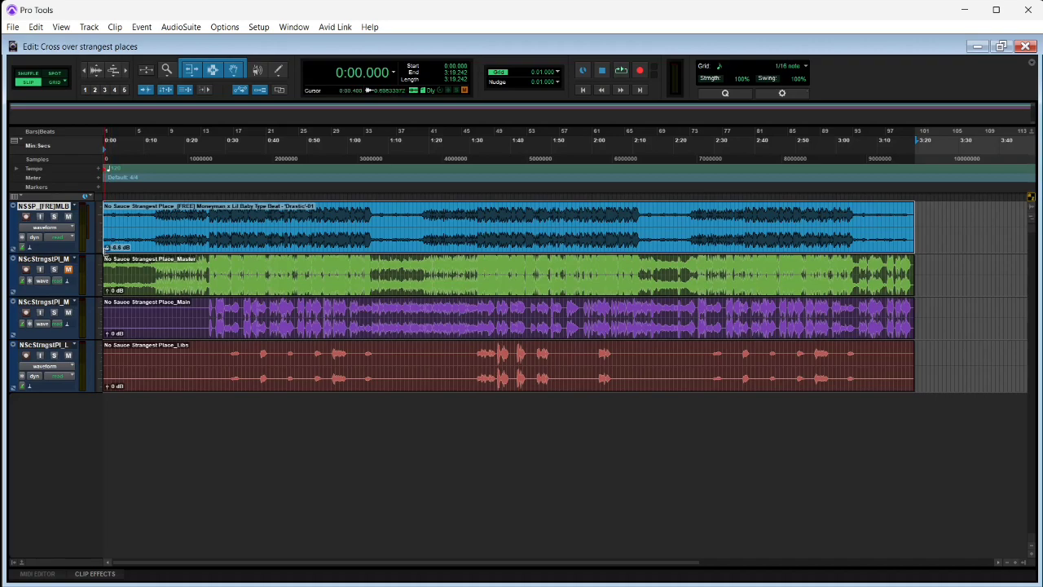
left_click(106, 246, "alt")
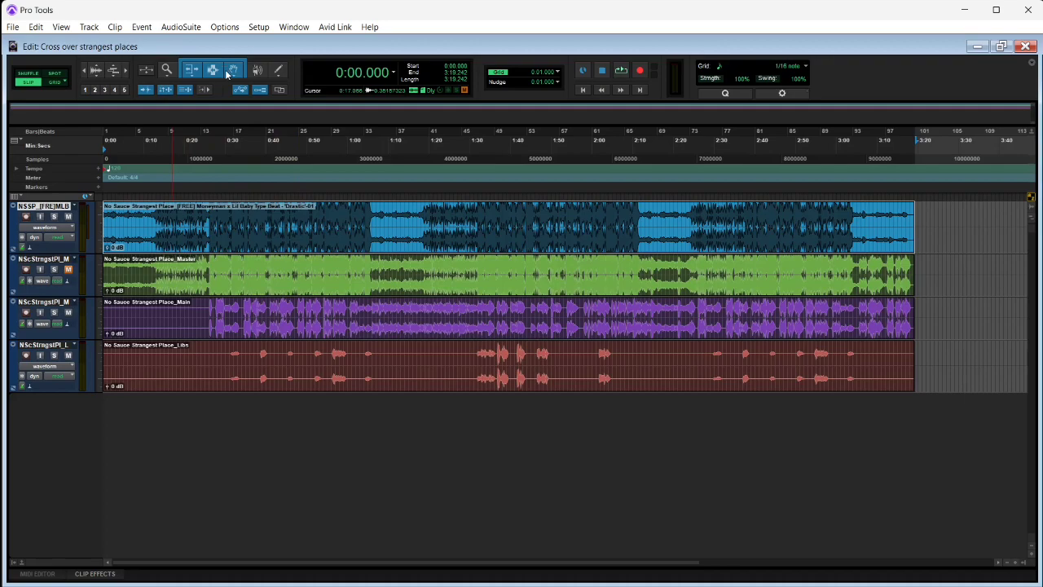
left_click(148, 75)
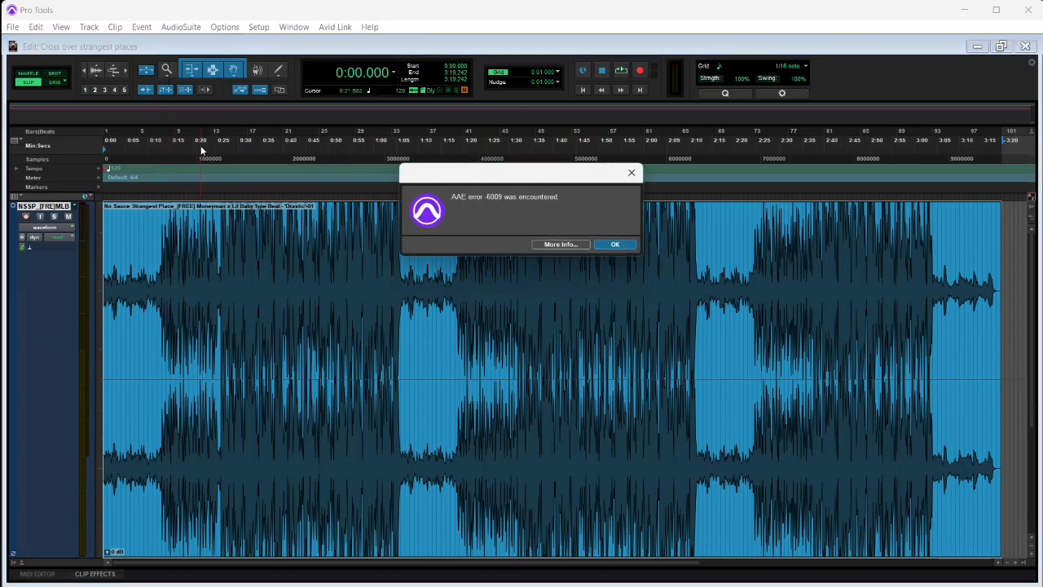
Step: Try to play the session and dismiss the AAE error dialogs
key("Return")
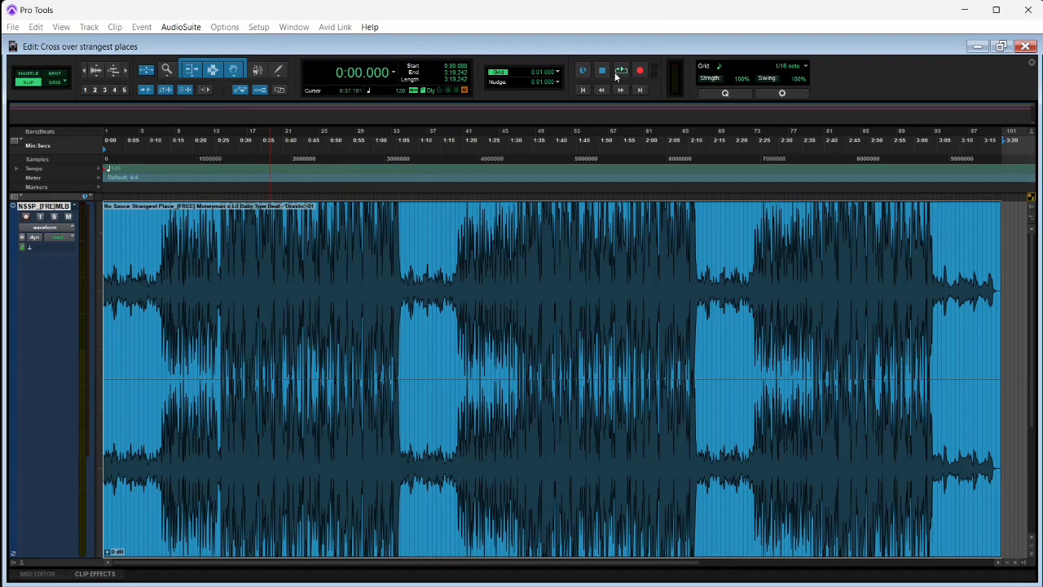
key("space")
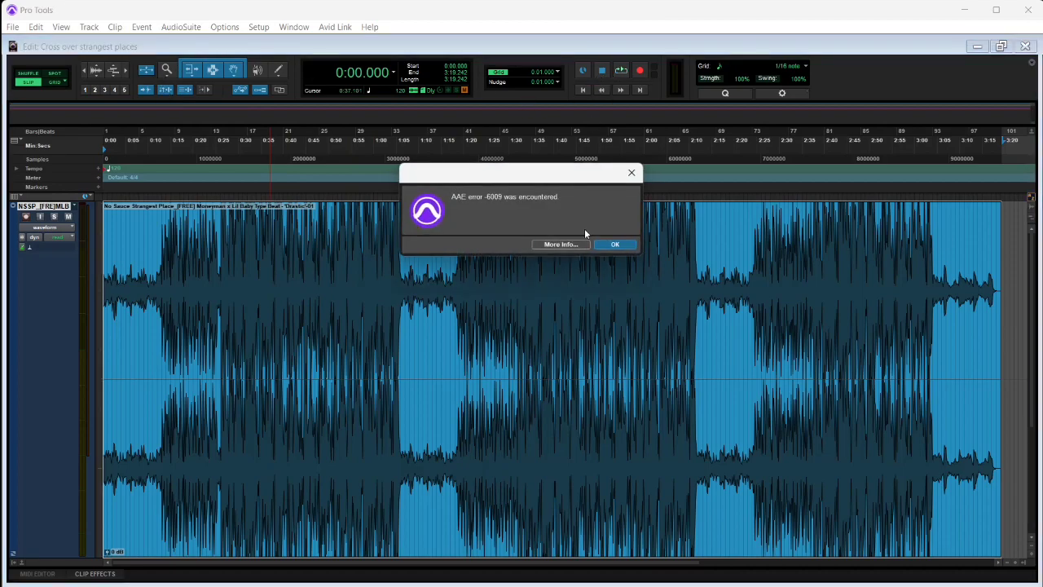
left_click(614, 245)
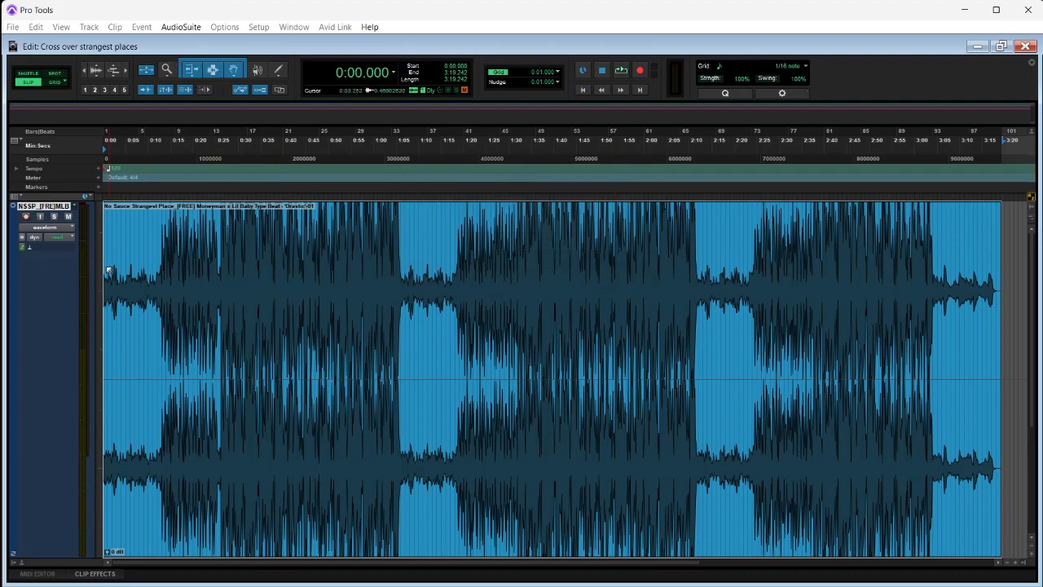
scroll(240, 405, "down", 5)
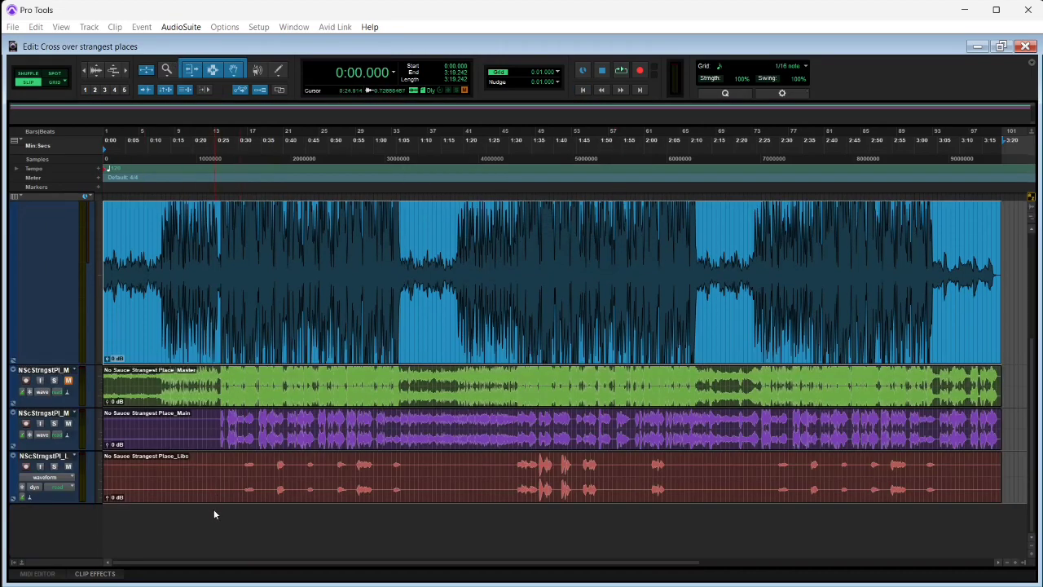
left_click(248, 368)
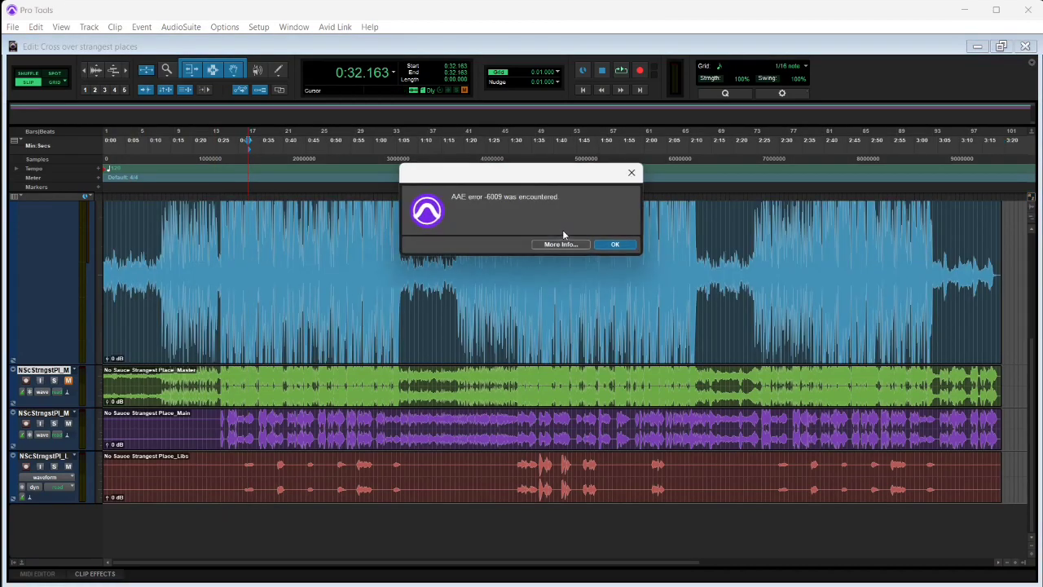
left_click(613, 242)
Step: Set the playback engine's hardware buffer size to 1024 samples
left_click(258, 27)
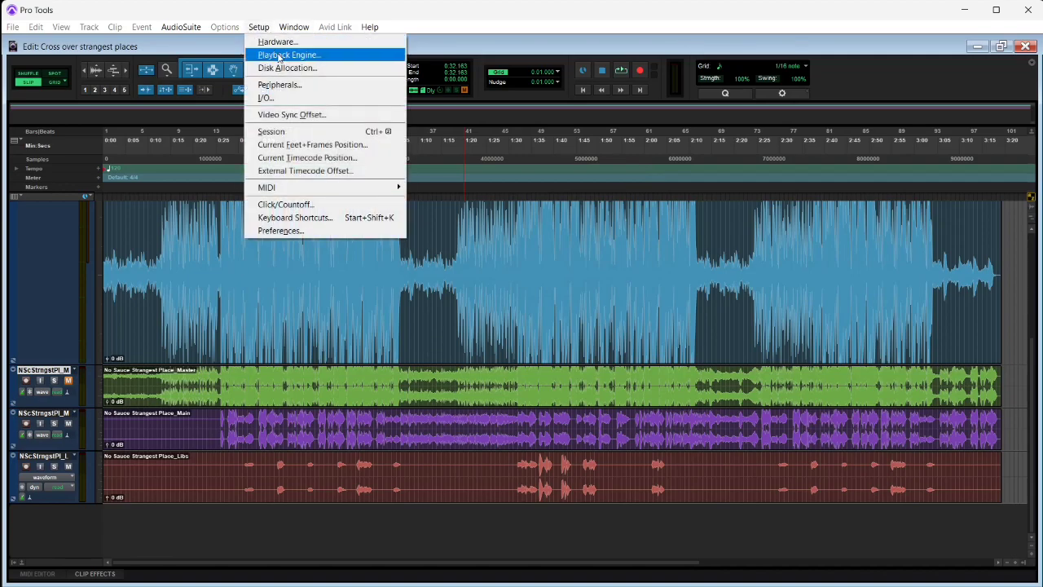
left_click(281, 52)
left_click(513, 188)
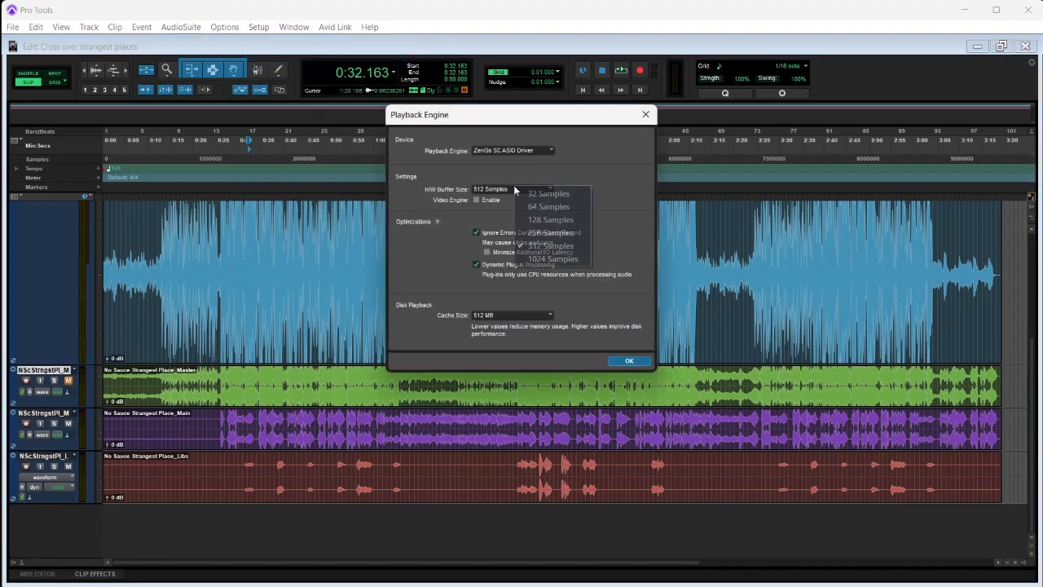
left_click(533, 255)
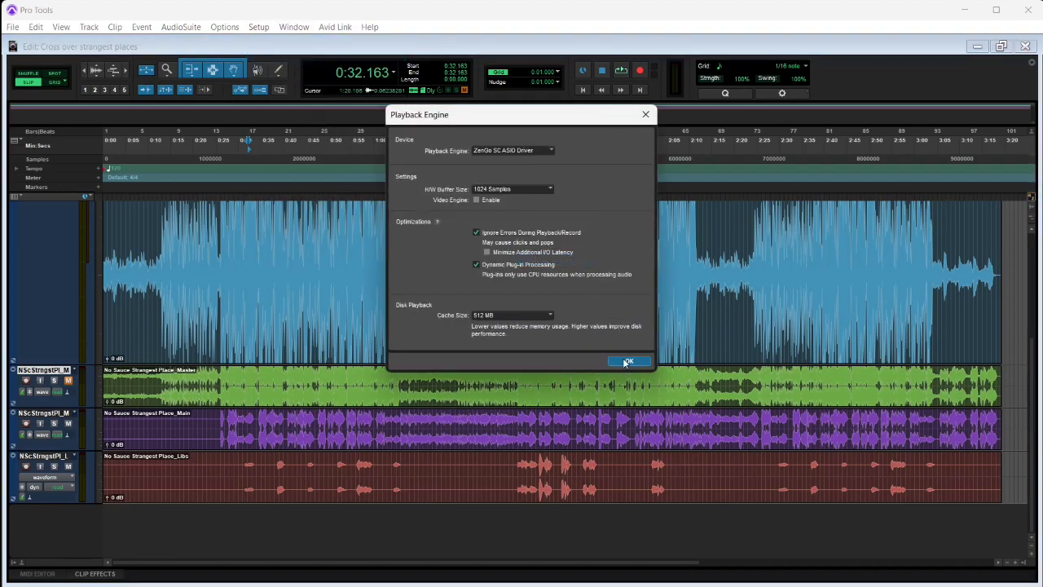
left_click(626, 361)
Step: Play the session from about 0:38 to test playback, and stop it
left_click(275, 198)
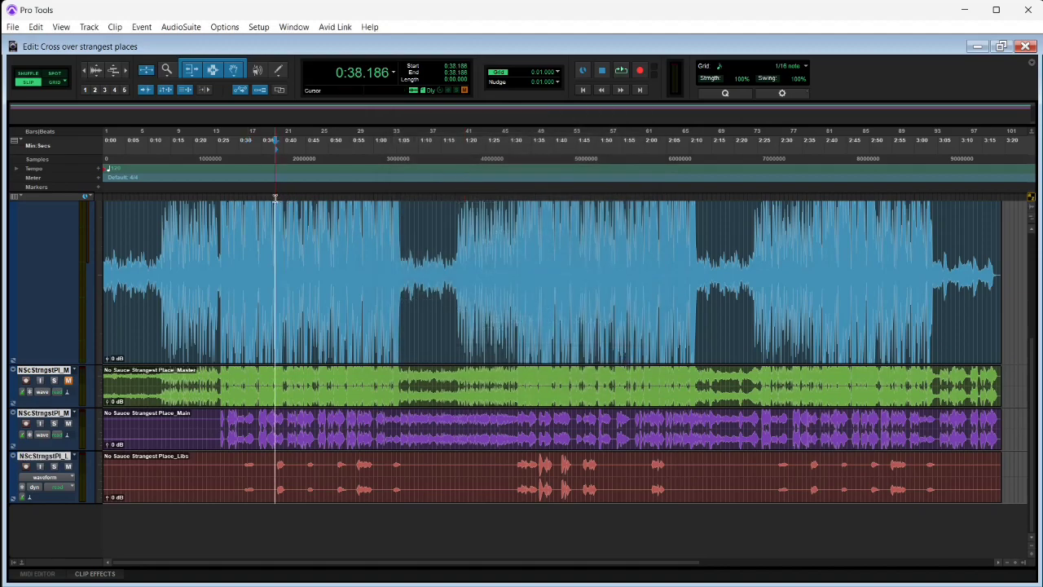
key("space")
key("space")
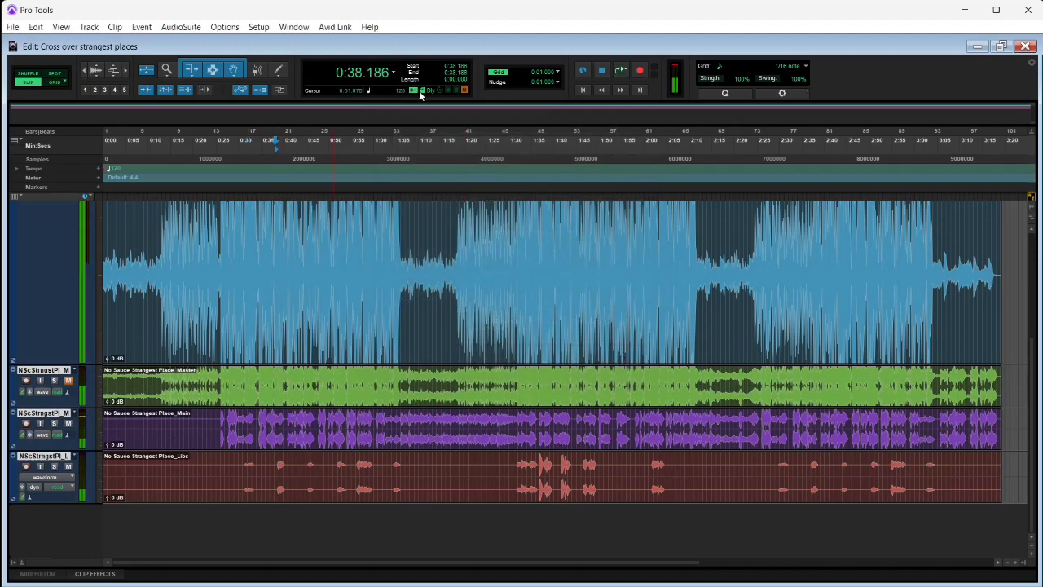
Step: Return the playhead to the session start and bring up the Mix window
left_click(584, 89)
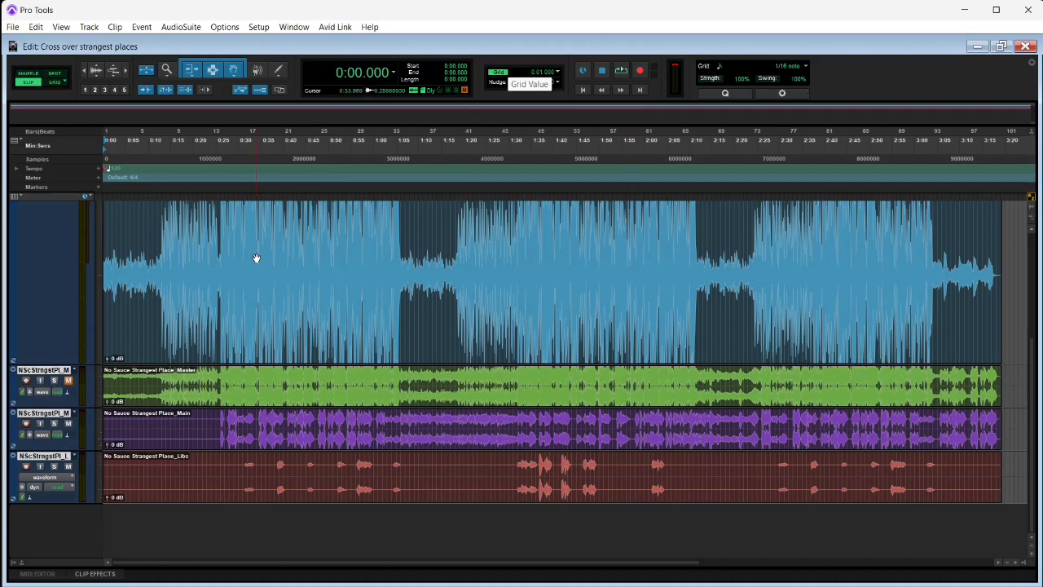
key("ctrl+equal")
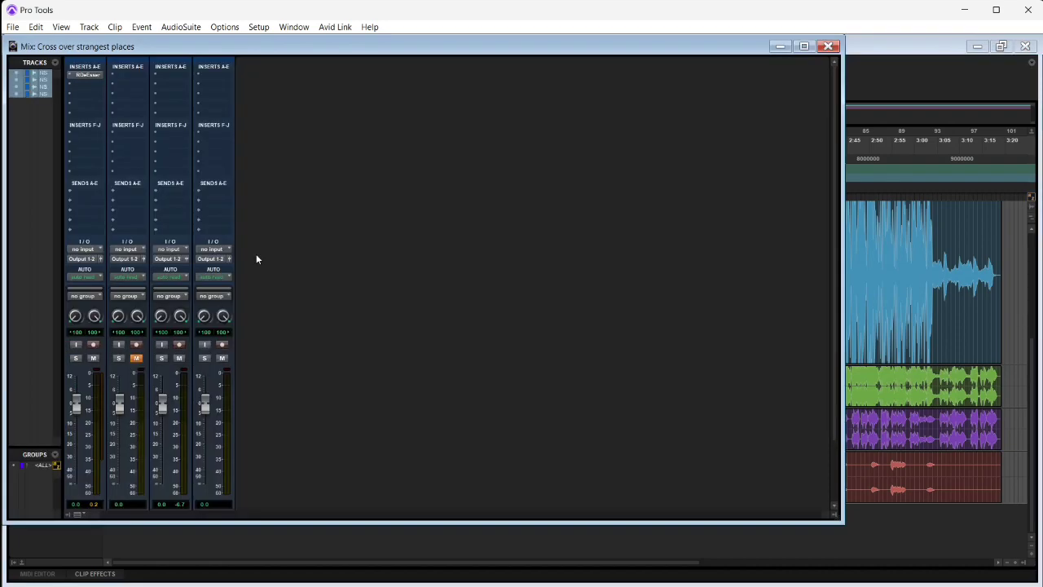
left_click(91, 27)
mouse_move(37, 27)
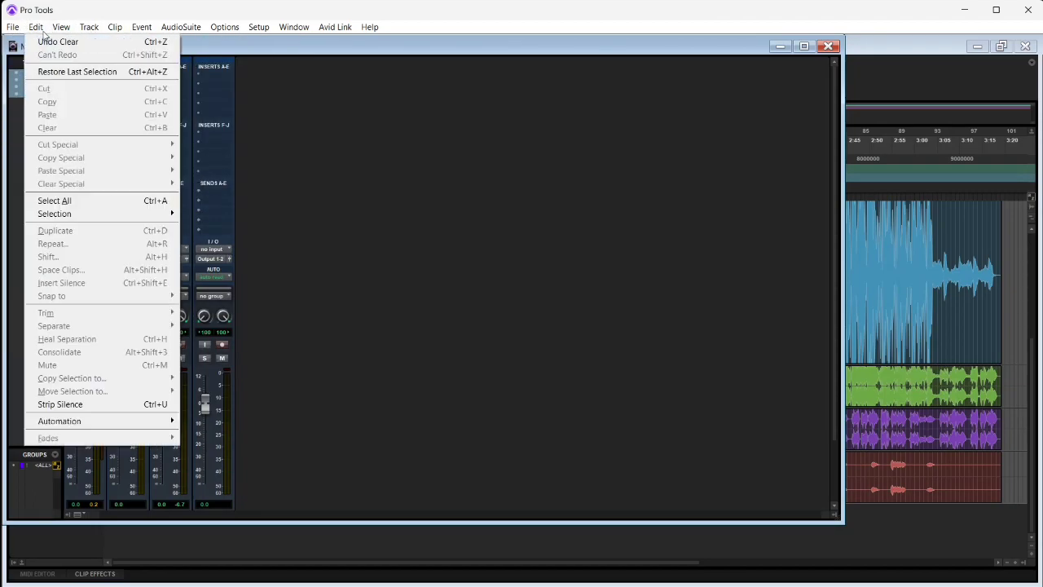
mouse_move(69, 40)
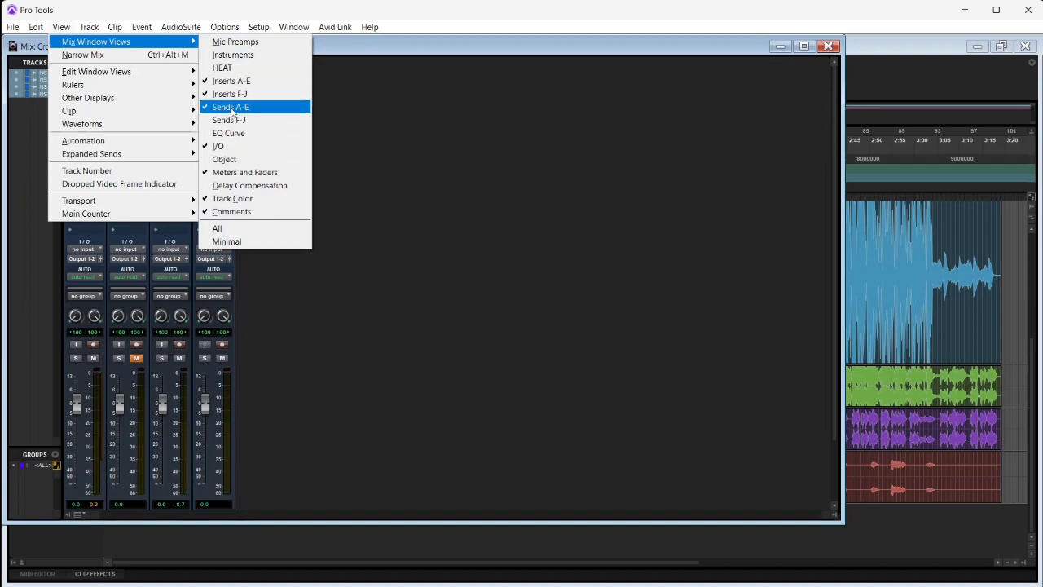
mouse_move(126, 77)
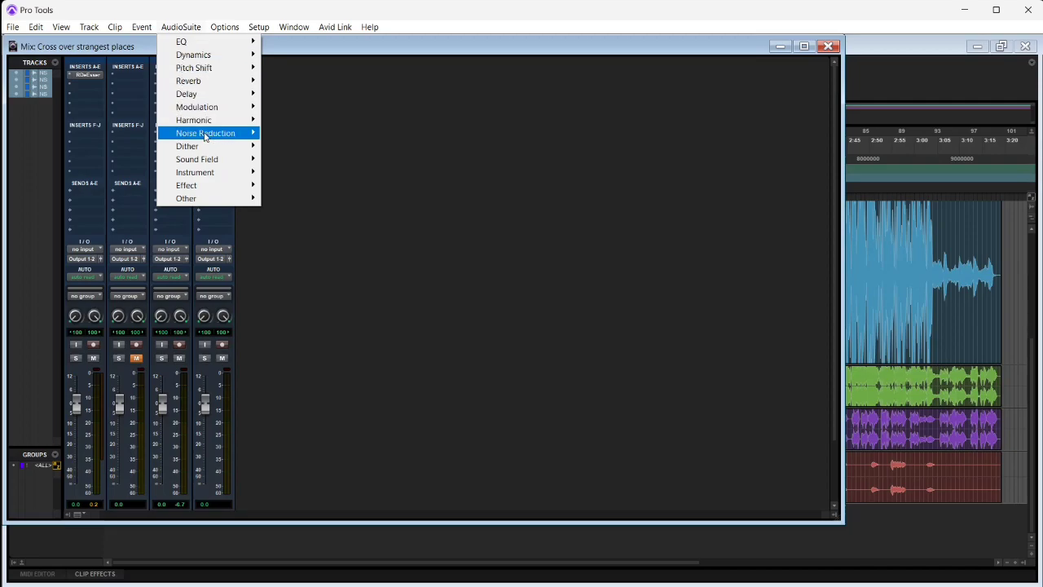
mouse_move(208, 41)
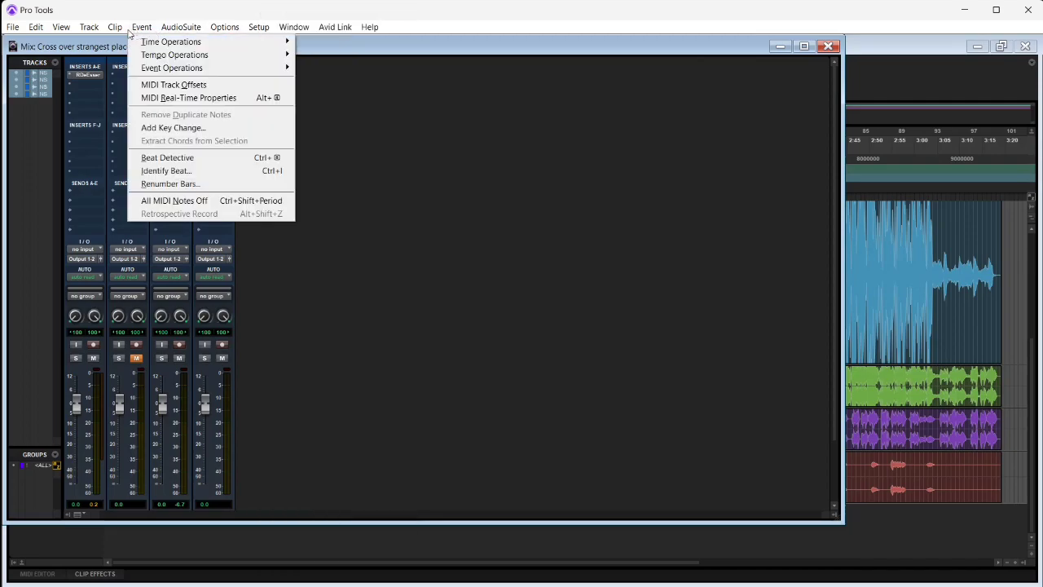
left_click(329, 157)
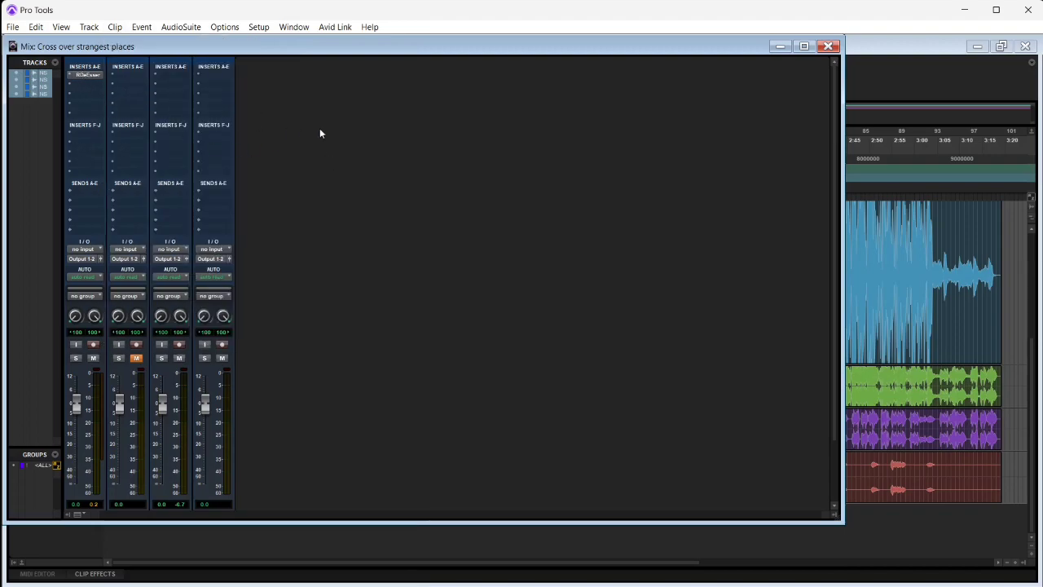
left_click(181, 27)
left_click(181, 27)
Step: Start adding new tracks and configure the first one as a stereo Aux Input
left_click(82, 30)
left_click(99, 42)
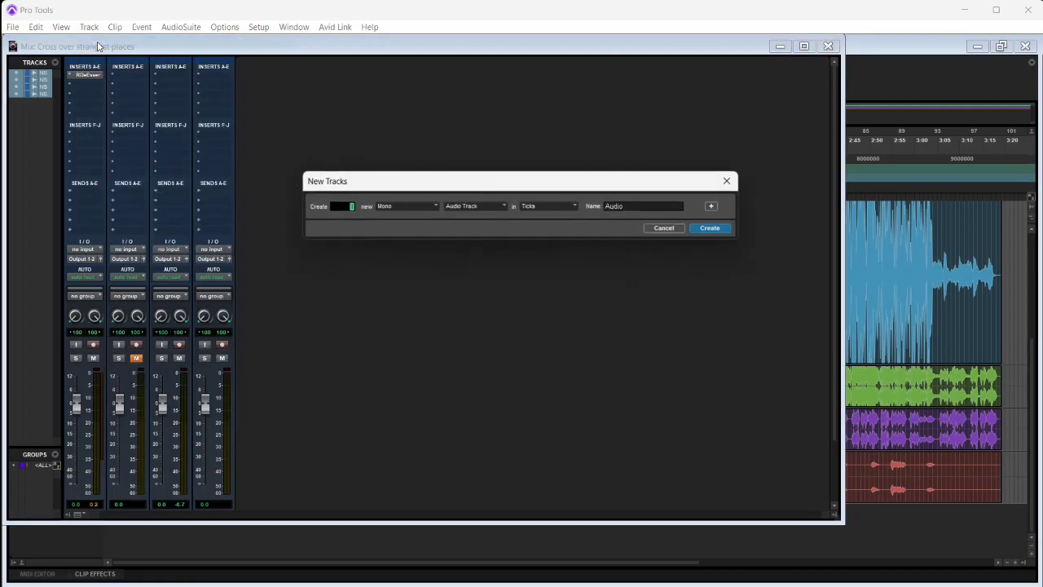
left_click(417, 210)
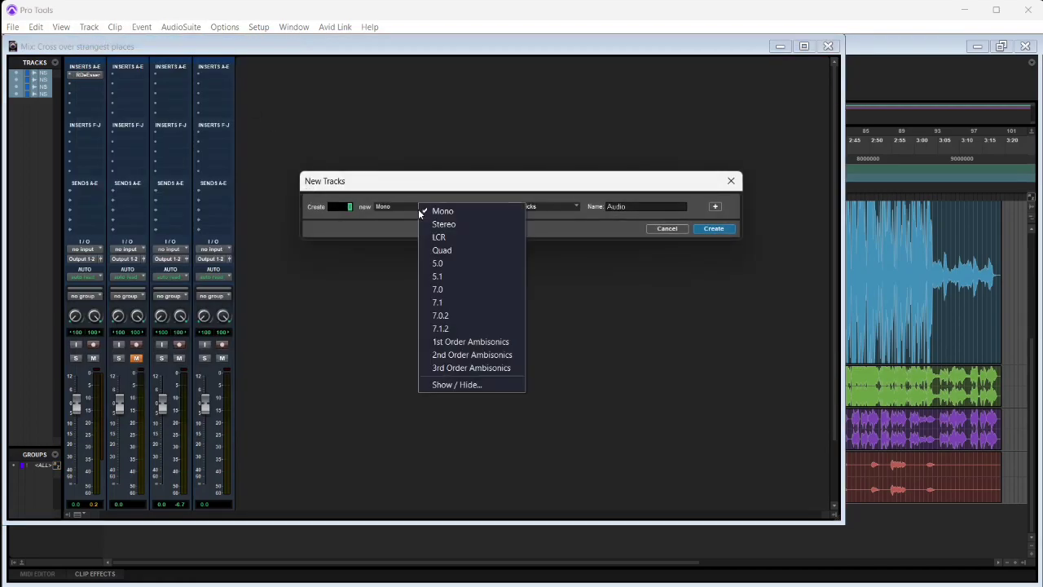
left_click(427, 223)
left_click(492, 206)
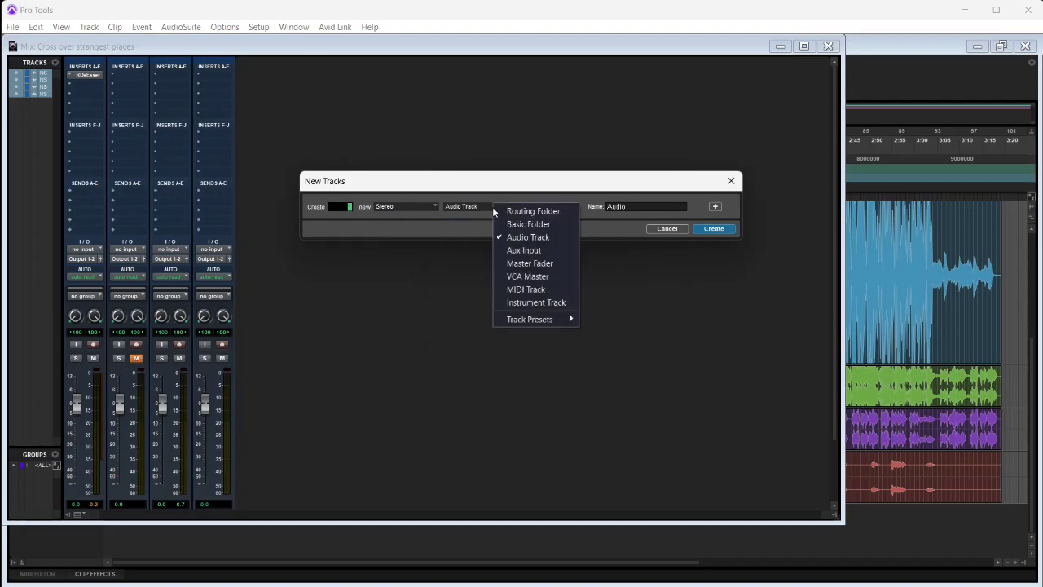
left_click(528, 251)
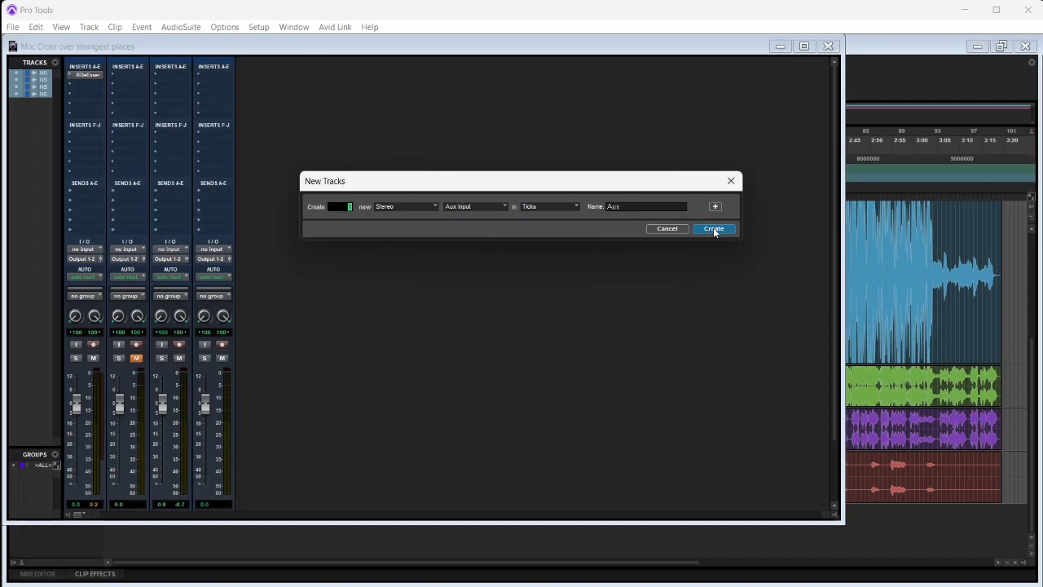
Step: Add a second entry as a stereo Master Fader and create both new tracks
left_click(716, 207)
left_click(414, 227)
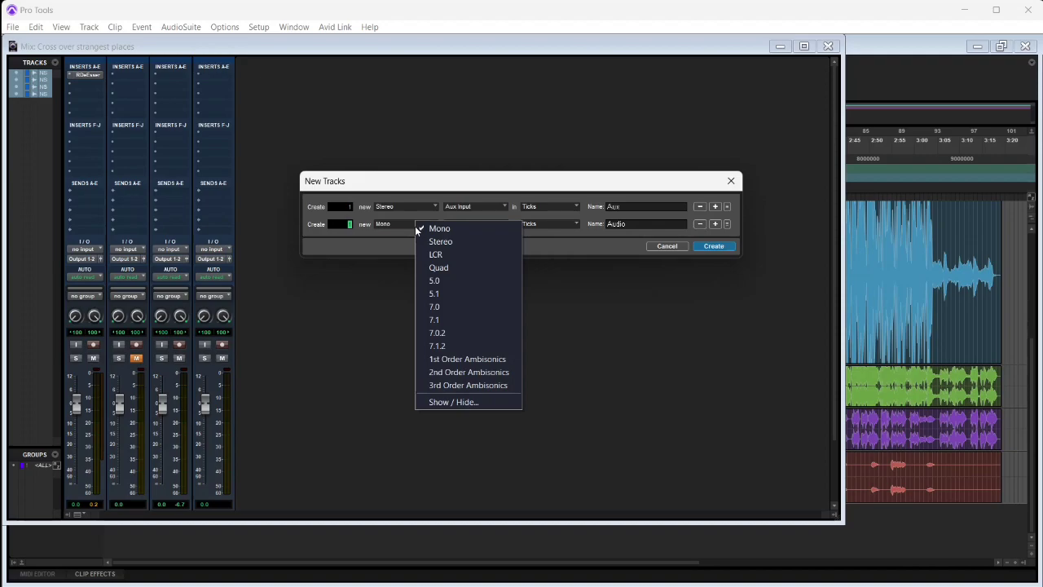
left_click(460, 241)
left_click(486, 223)
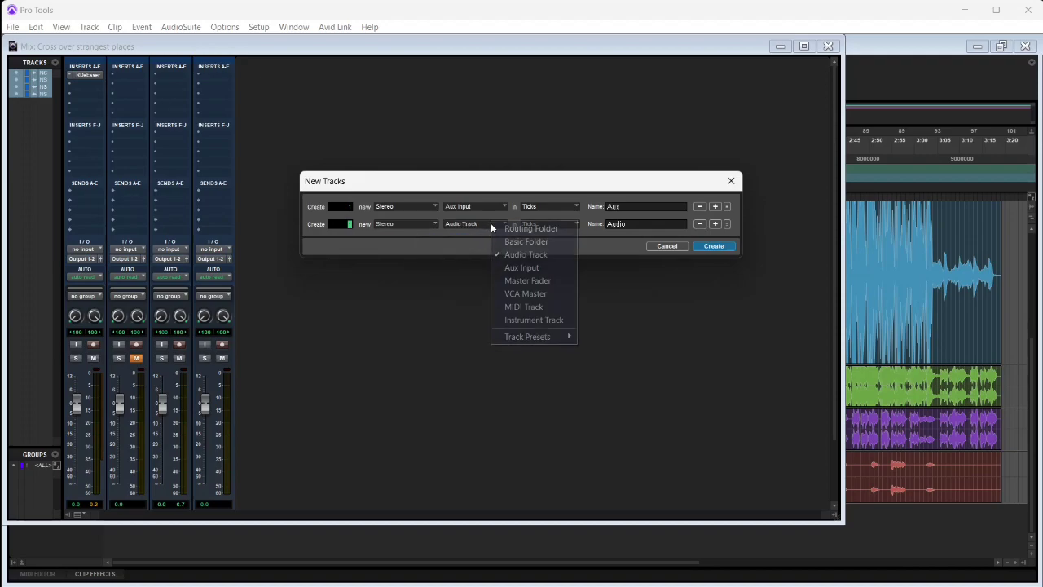
left_click(567, 279)
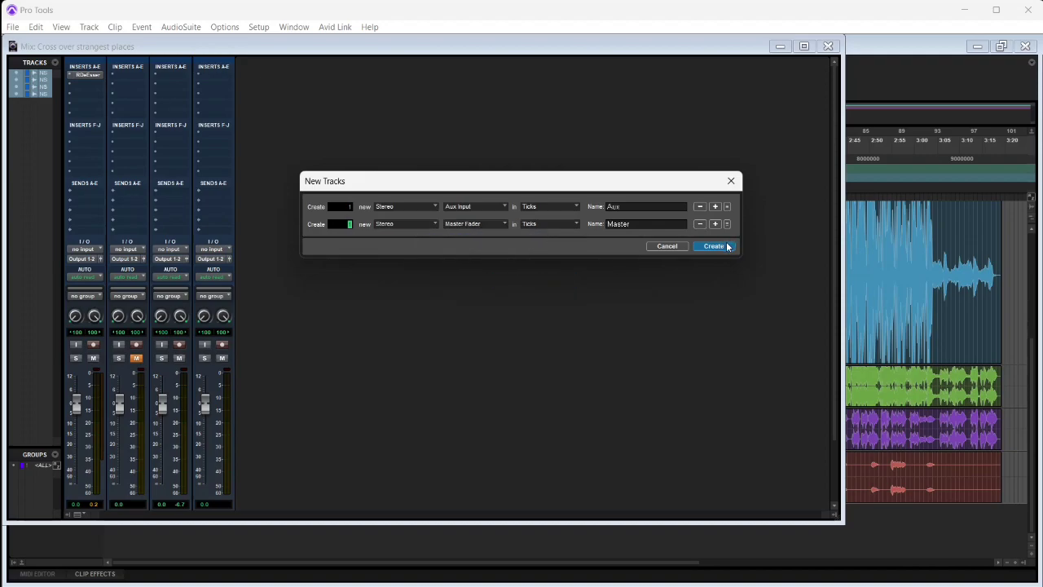
left_click(724, 245)
scroll(449, 353, "down", 2)
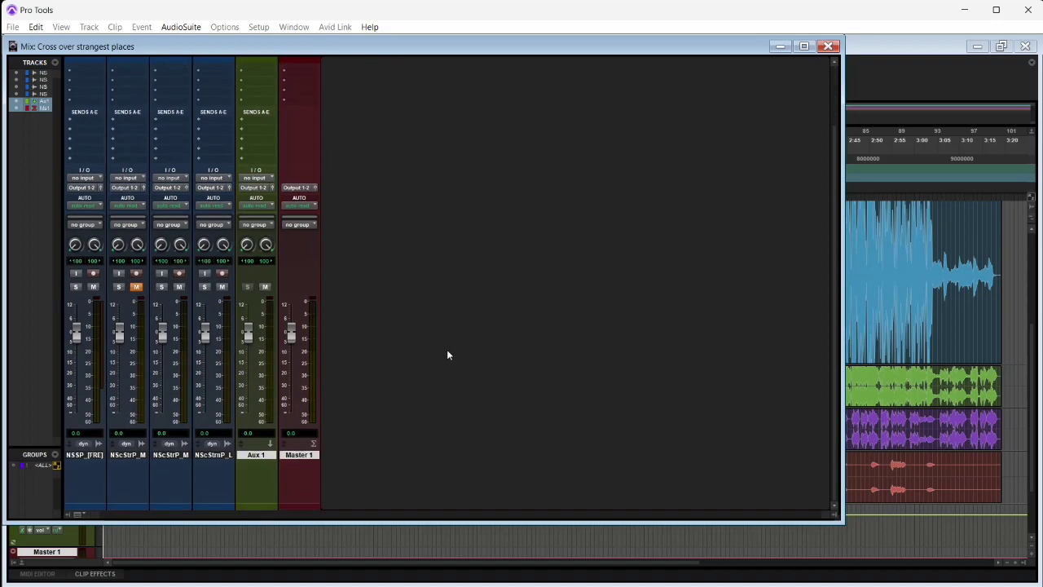
Step: Play the session to check the mixer levels, return to the Edit window and stop playback
key("space")
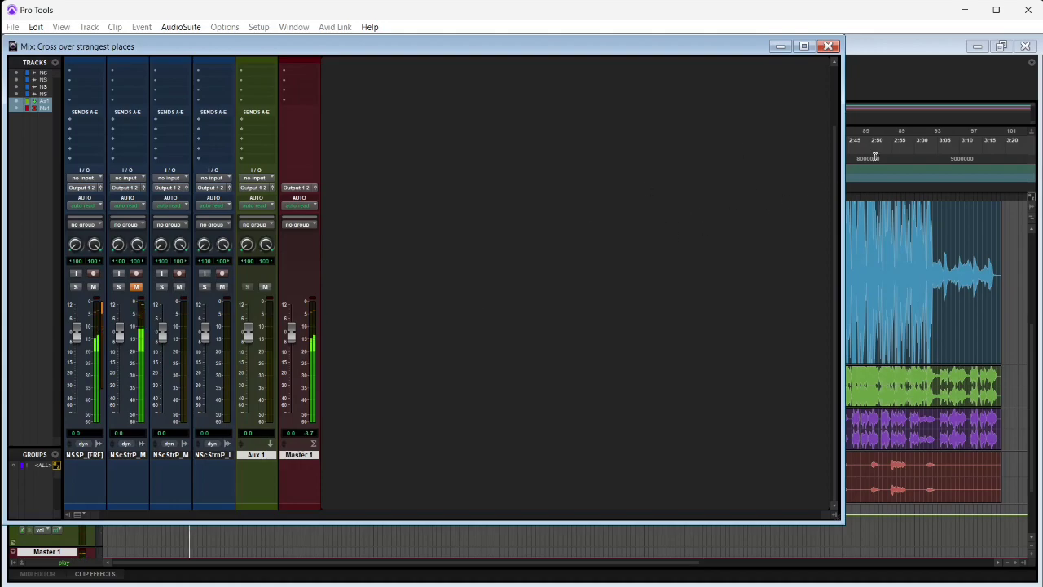
left_click(905, 96)
key("space")
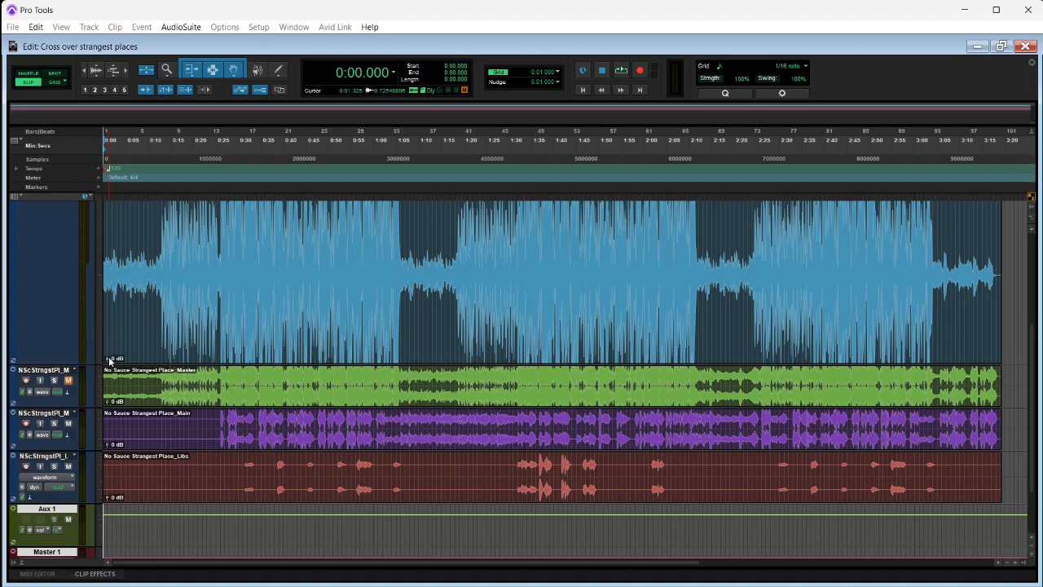
Step: Extend the beat clip's start back to 0:00 and lower its clip gain to about -6.5 dB
left_click(110, 342)
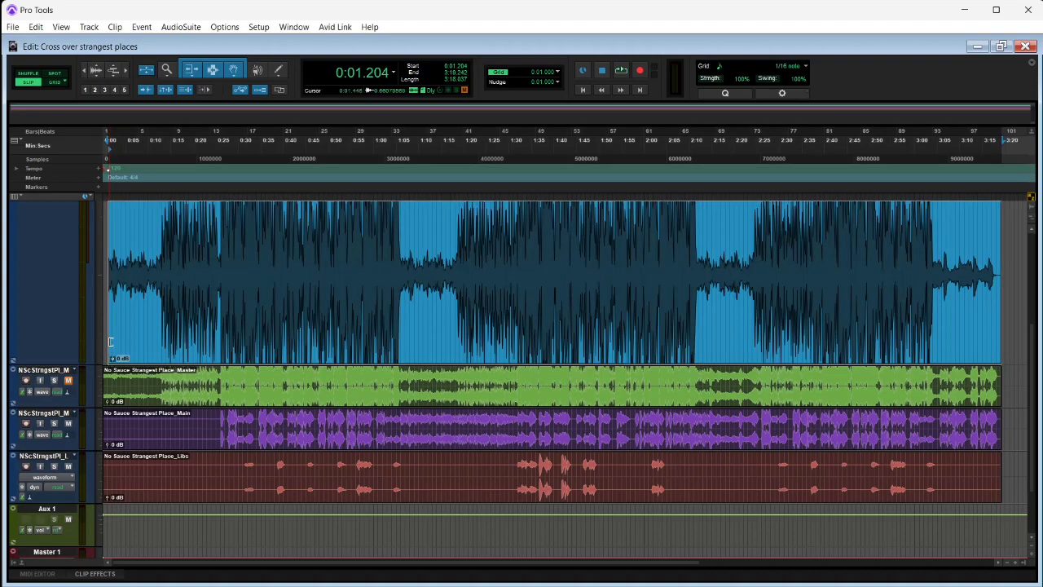
left_click_drag(110, 332, 46, 342)
left_click_drag(107, 360, 110, 366)
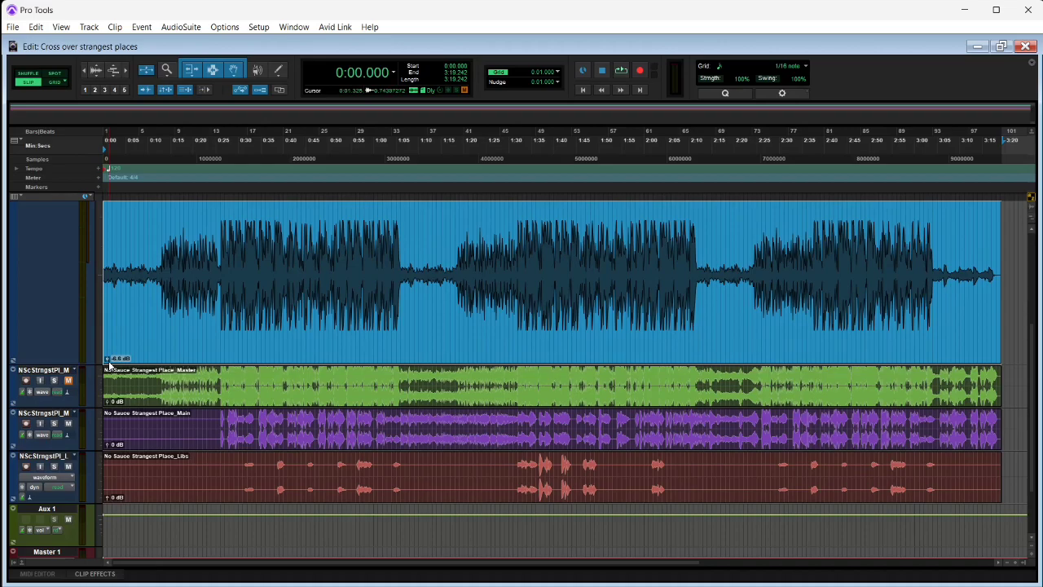
Step: Play the session from the start, check the levels in the Mix window and return to the Edit window
key("space")
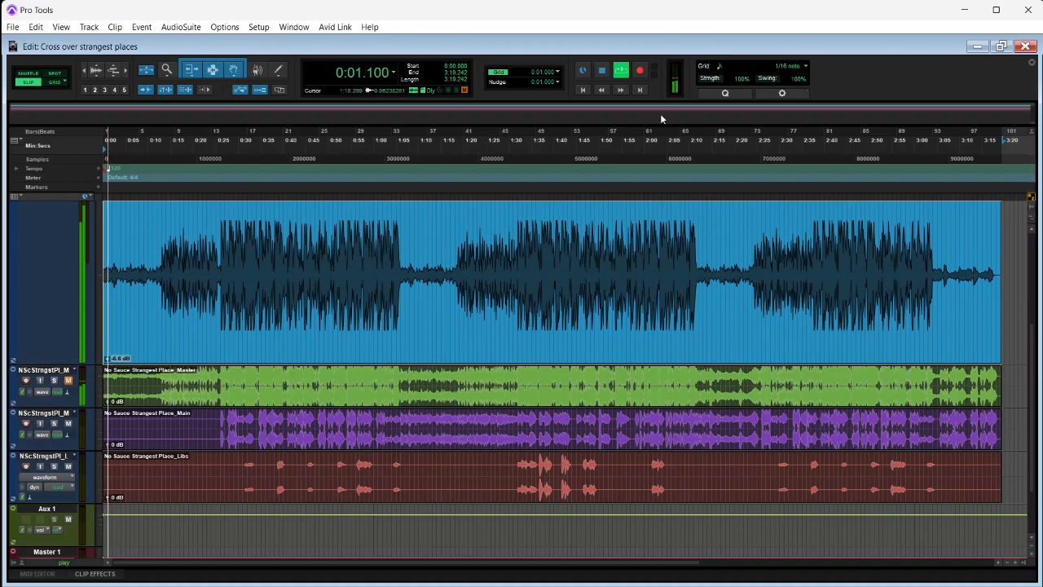
key("ctrl+equal")
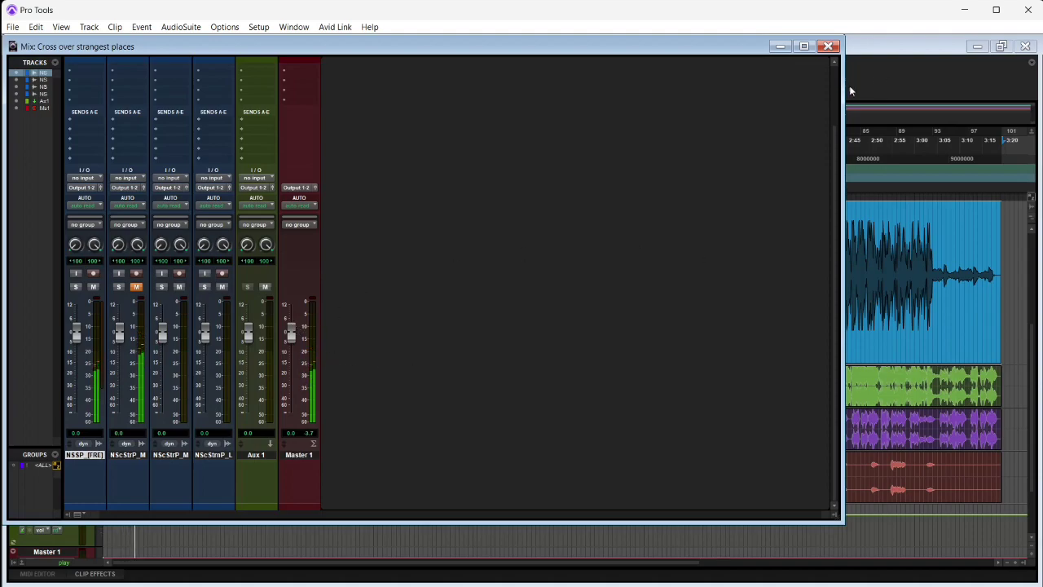
key("ctrl+equal")
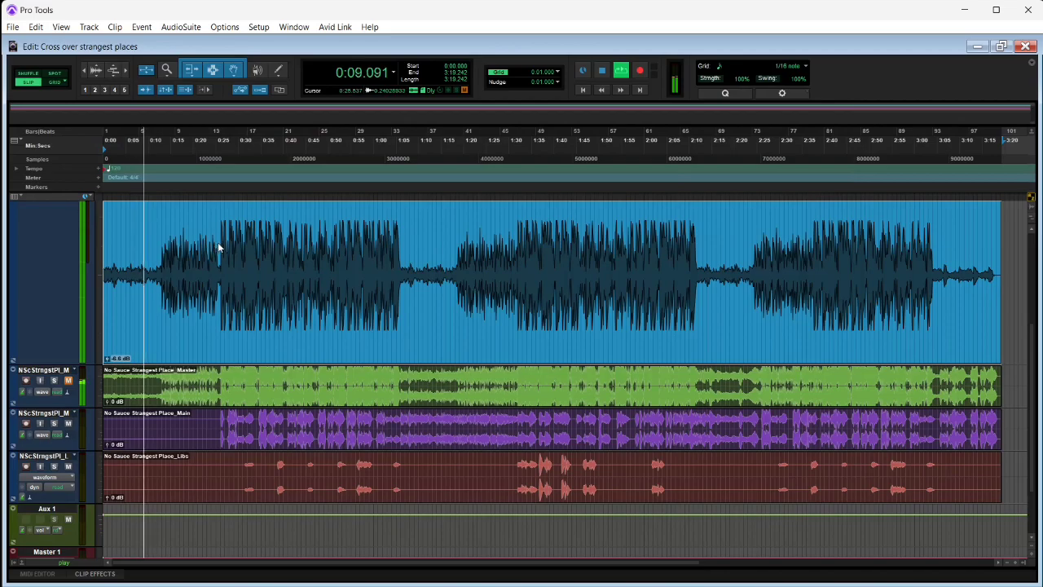
Step: Compare the playback levels in the Mix window with the main vocal track muted and unmuted, and return to the Edit window
left_click(217, 189)
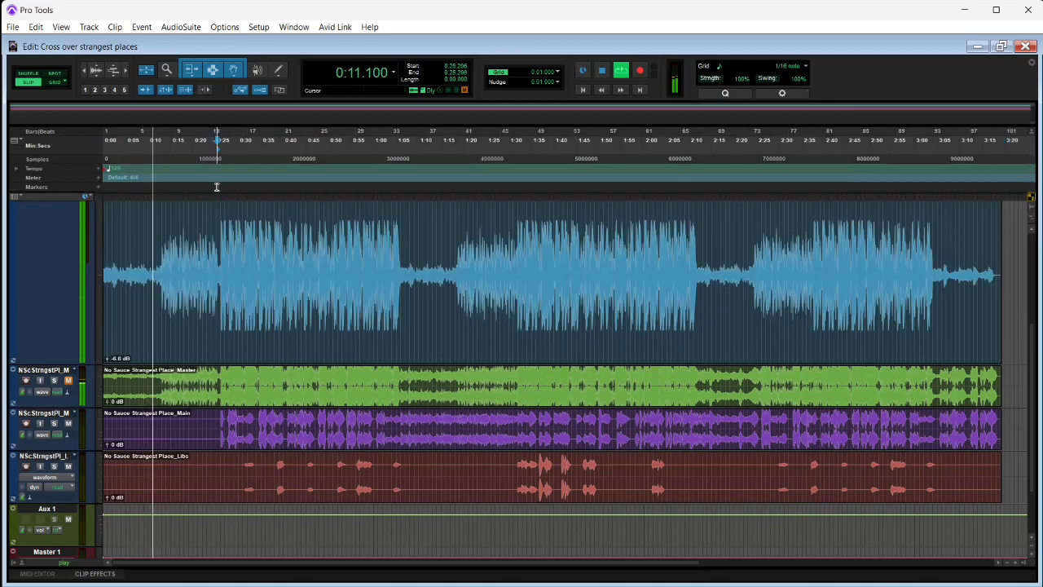
key("ctrl+equal")
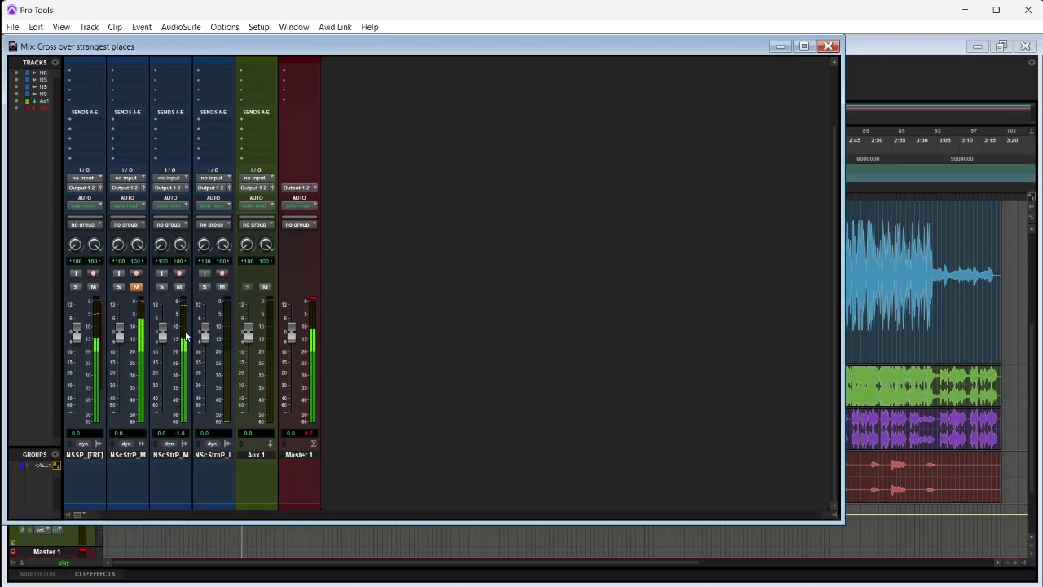
left_click(179, 287)
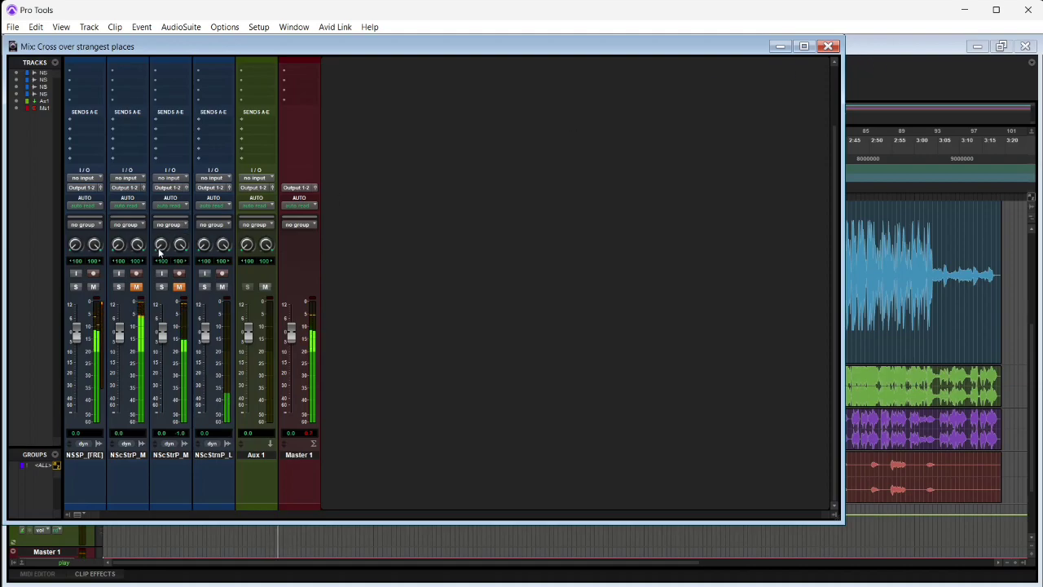
left_click(179, 287)
left_click(870, 91)
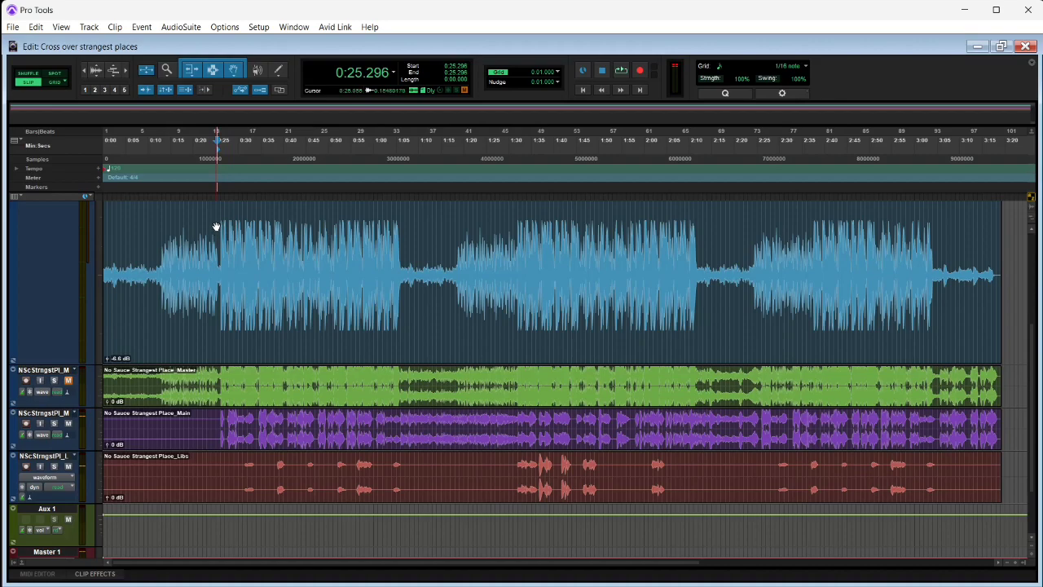
Step: Play the session from about 0:25, check the master level in the Mix window and return to the Edit window
left_click(215, 197)
key("space")
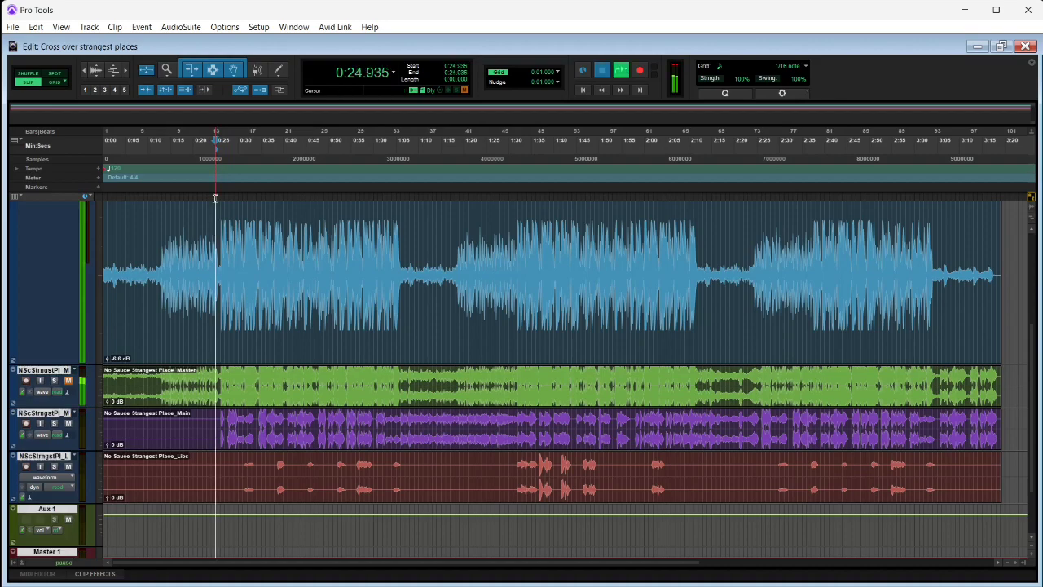
key("ctrl+equal")
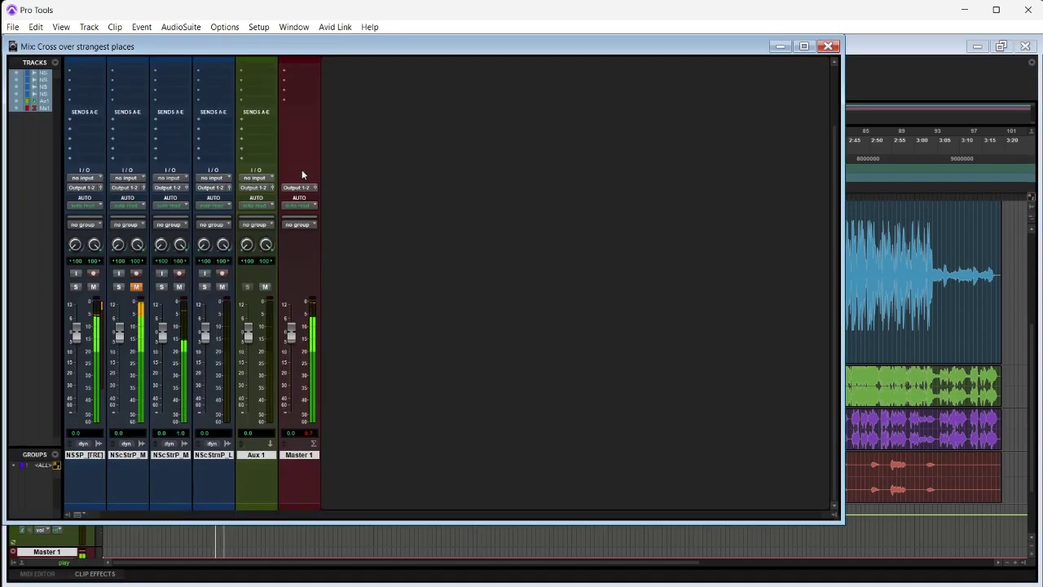
left_click(875, 82)
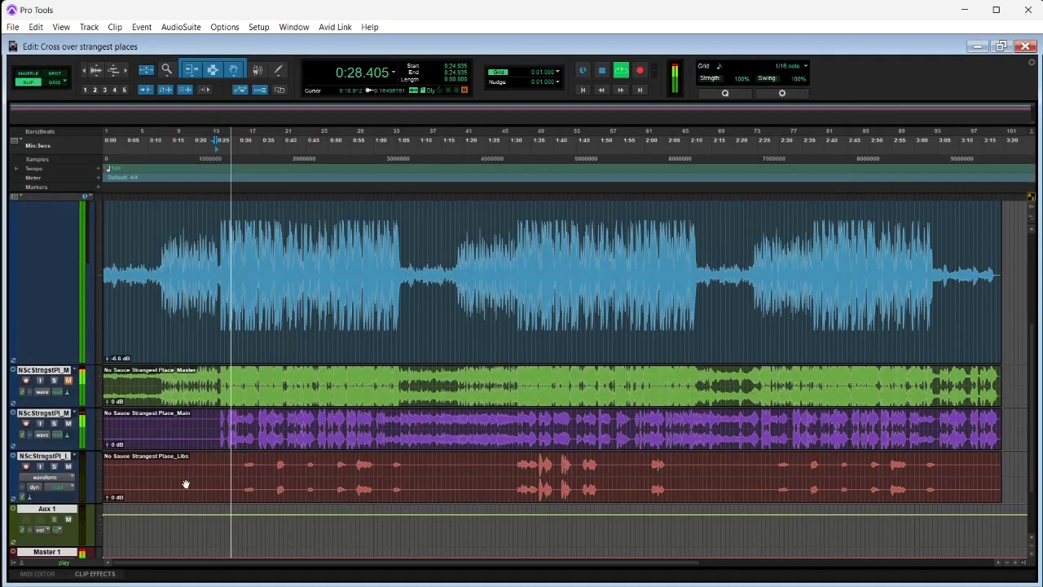
Step: Lower the clip gain of the Main vocal clip to -4.6 dB and the Libs clip to -5.6 dB, and stop playback
left_click(221, 437)
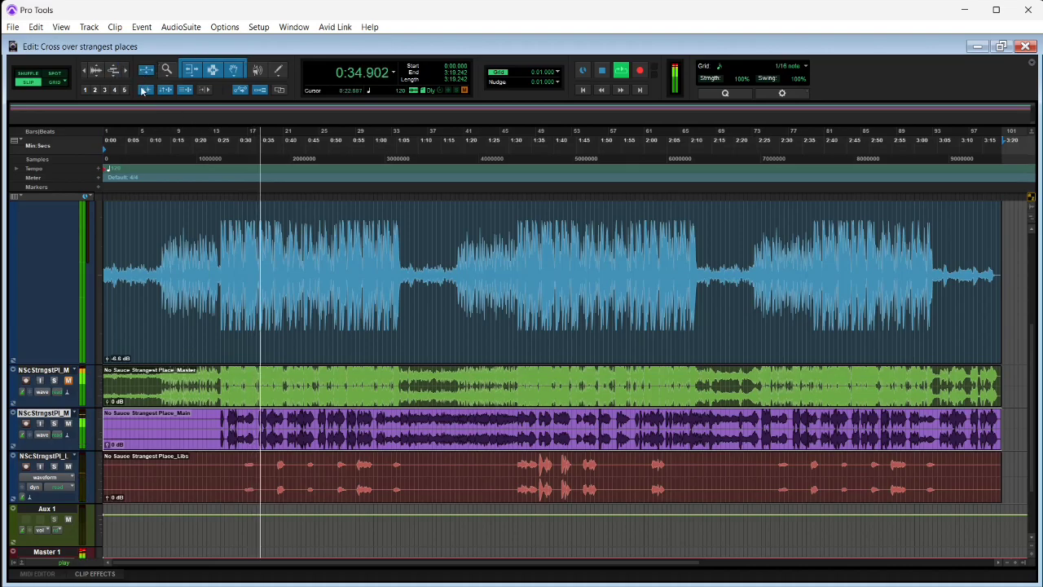
scroll(284, 356, "down", 3)
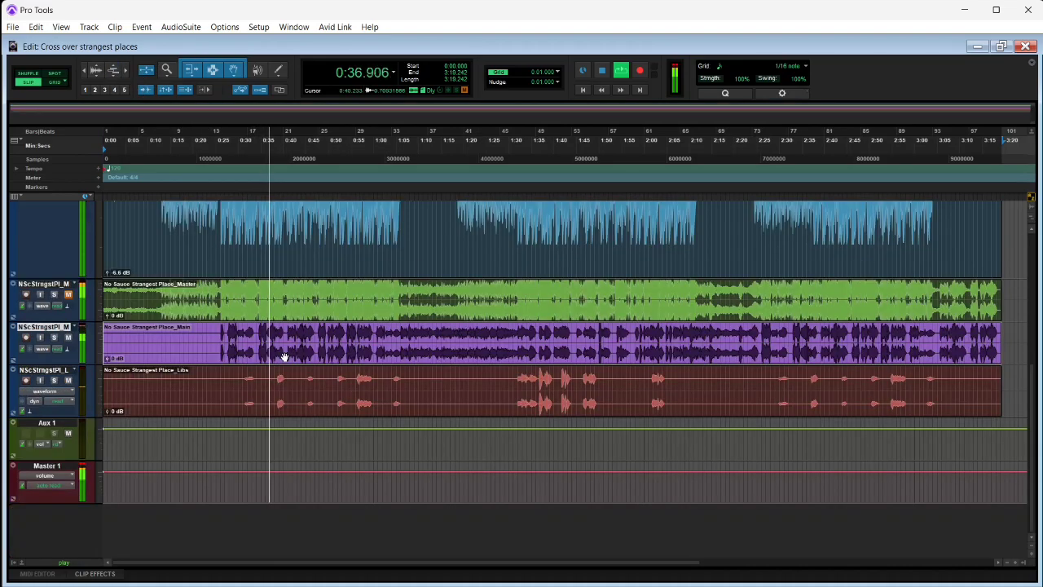
left_click_drag(112, 359, 108, 363)
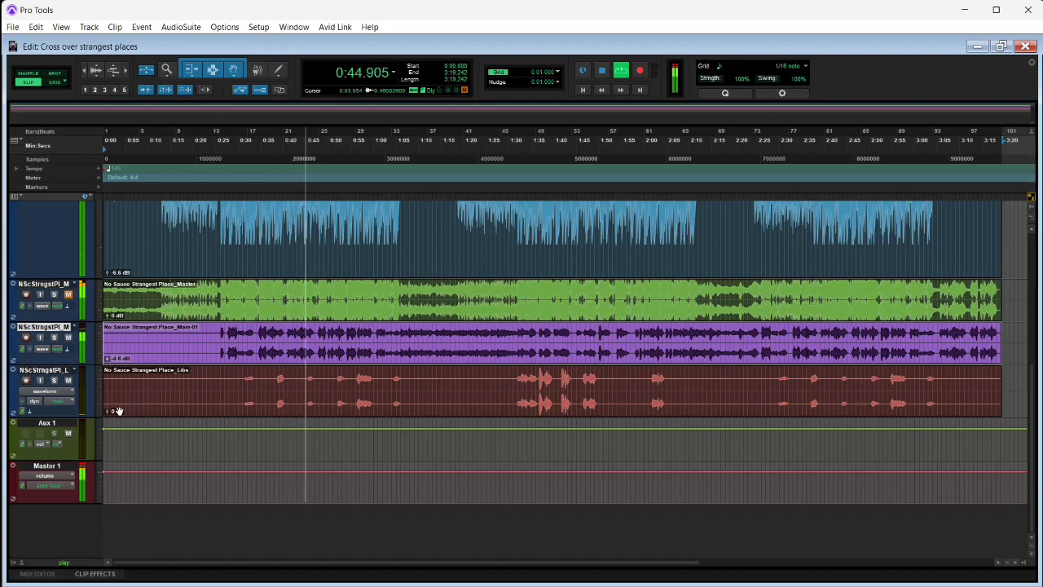
left_click_drag(106, 411, 106, 412)
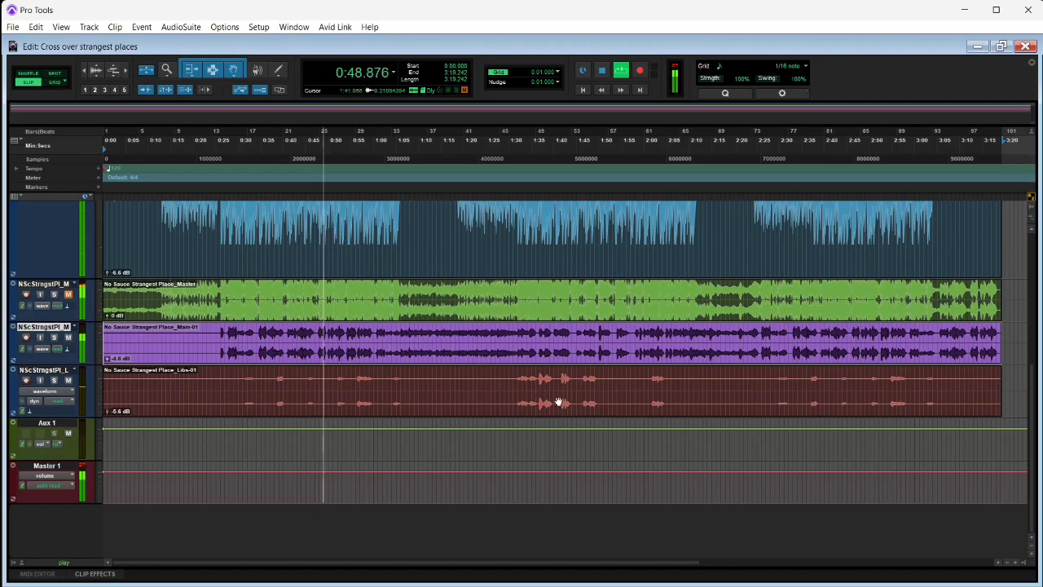
key("space")
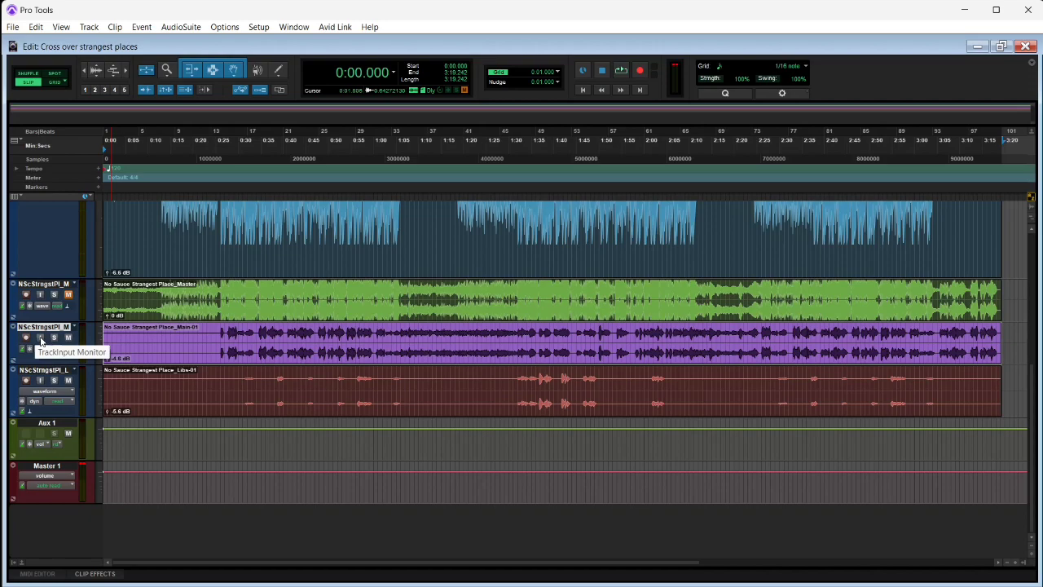
Step: Play the session from the start in the Mix window, clear the Master 1 clip indicator, check the levels and return to the Edit window
key("ctrl+=")
key("space")
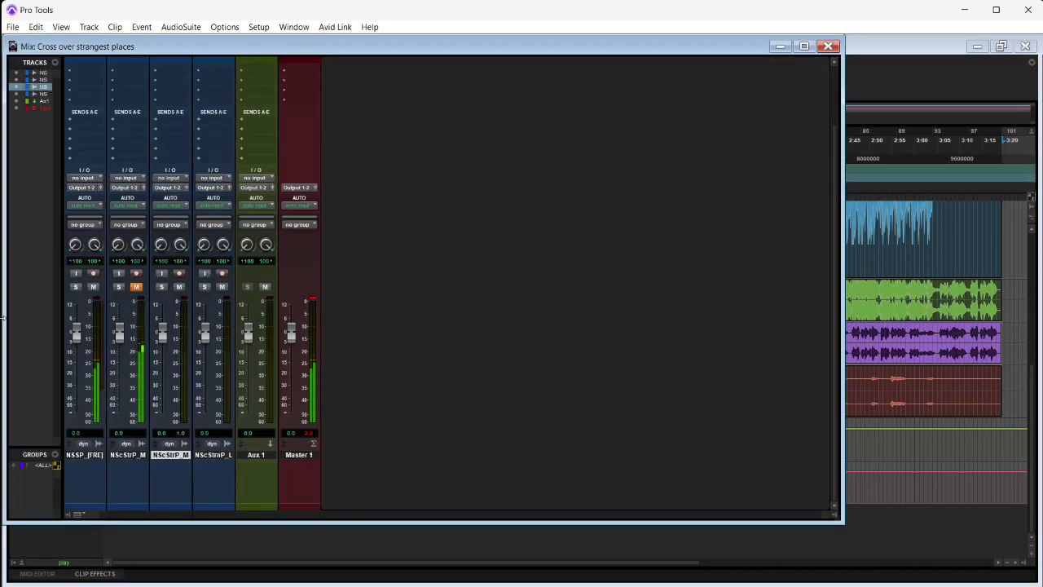
left_click(313, 299)
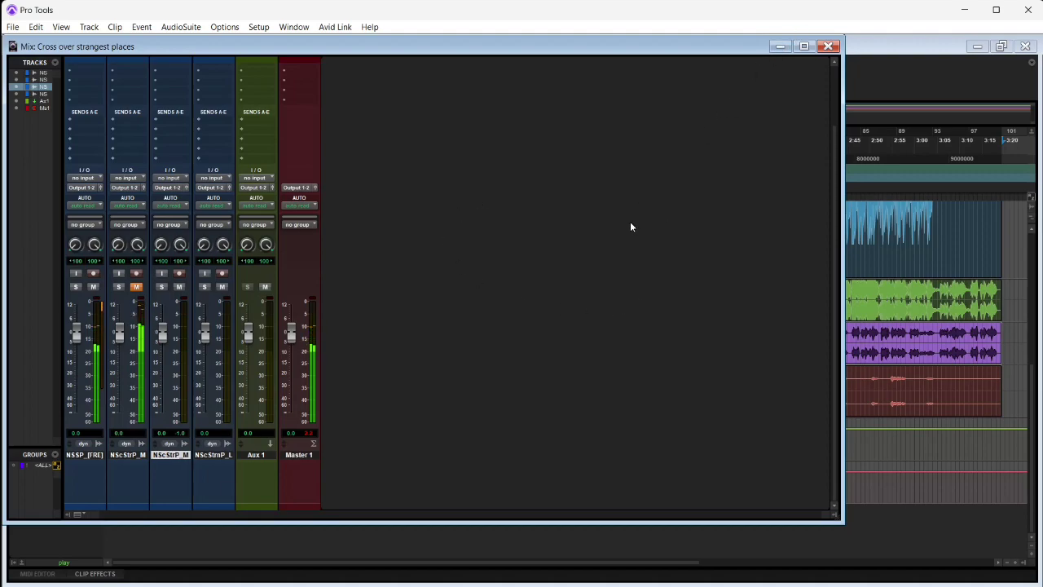
scroll(631, 223, "up", 2)
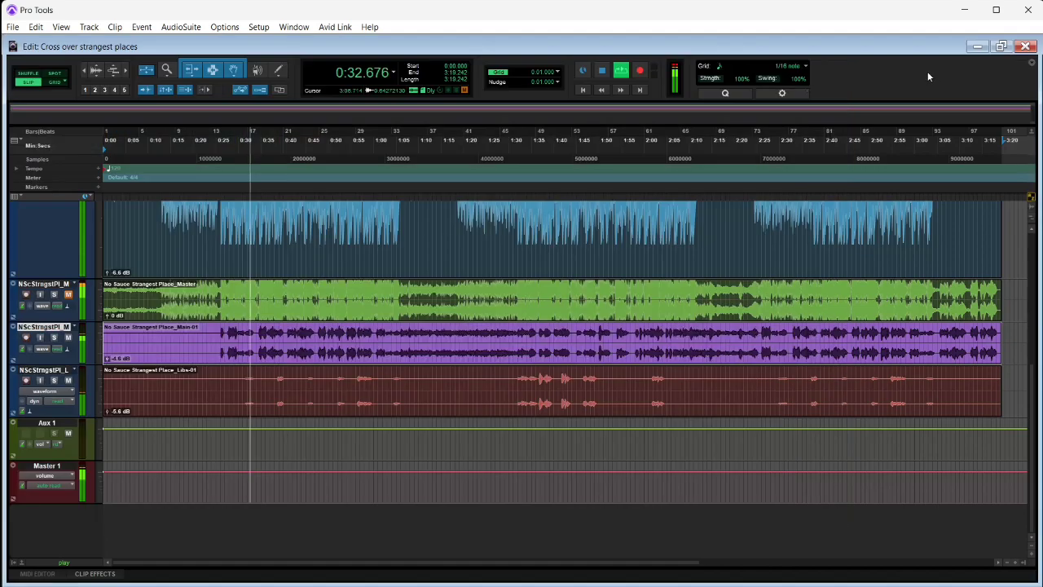
left_click(927, 73)
Step: Lower the beat clip's gain to -8.5 dB and the Main vocal clip's gain to -7.5 dB
left_click_drag(106, 272, 107, 278)
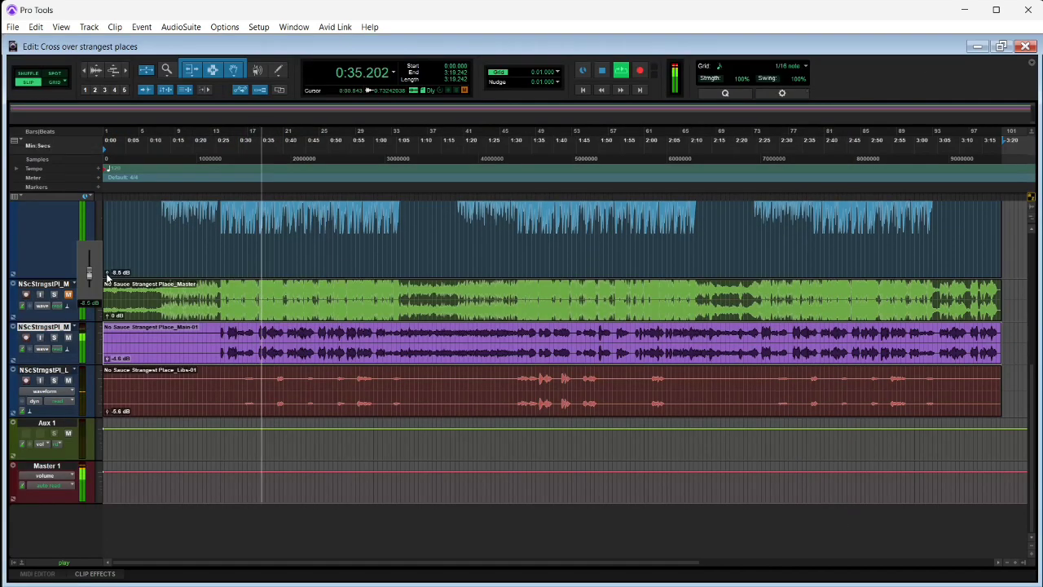
left_click(106, 359)
left_click_drag(107, 360, 107, 362)
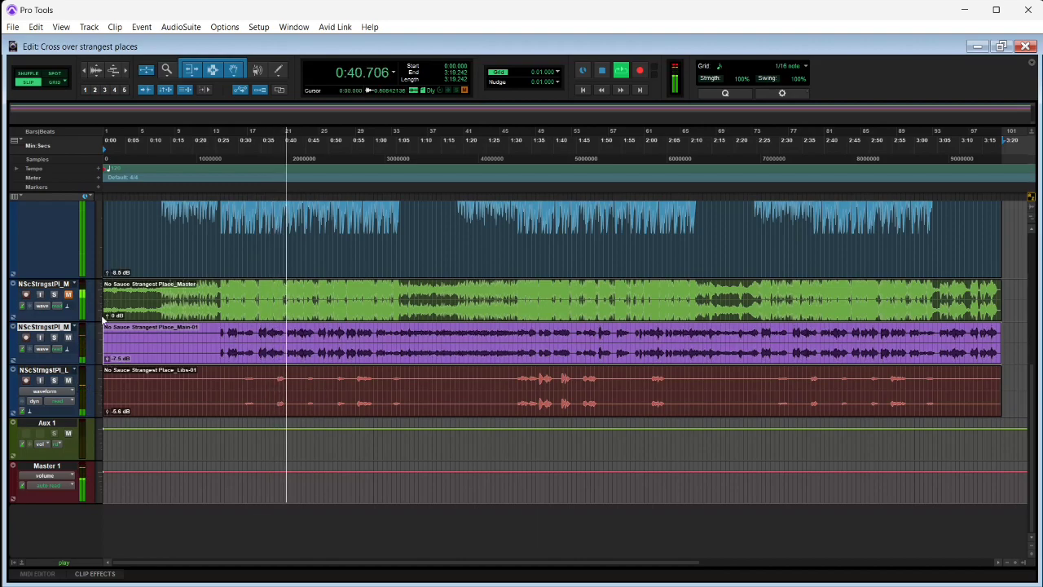
Step: Check the reduced levels in the Mix window, stop playback and return to the Edit window
key("ctrl+equal")
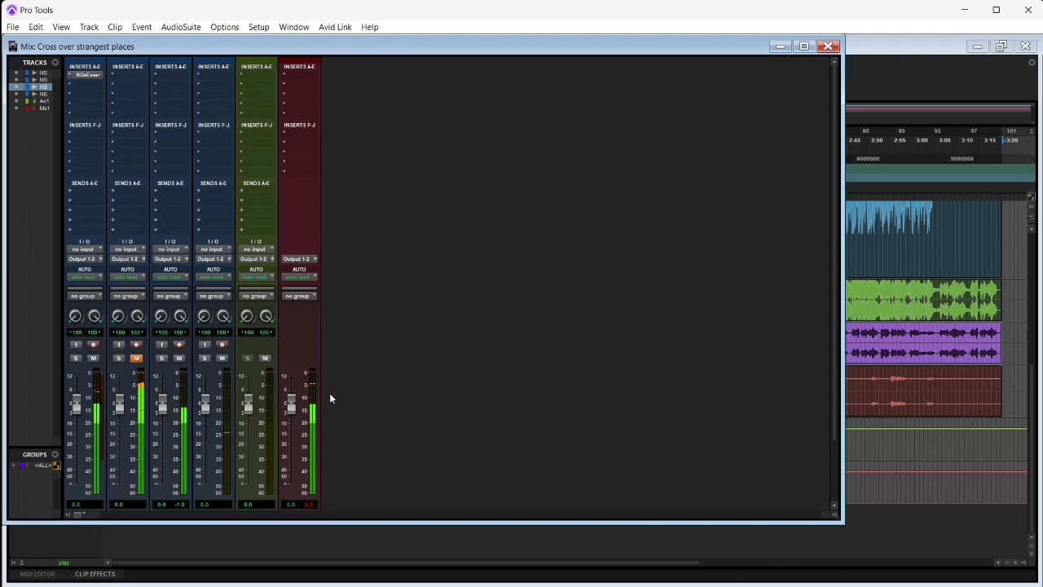
key("space")
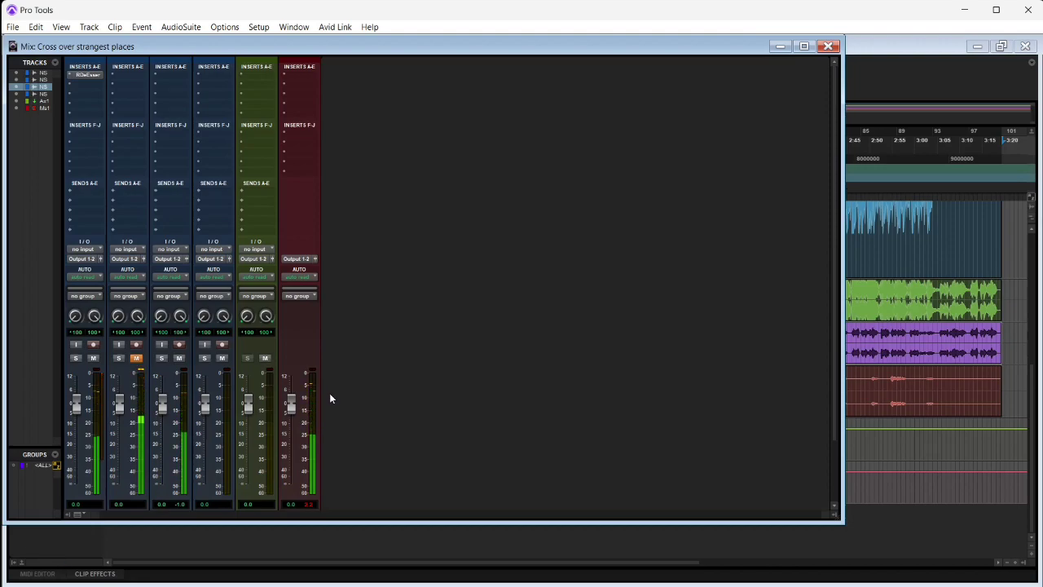
left_click(917, 70)
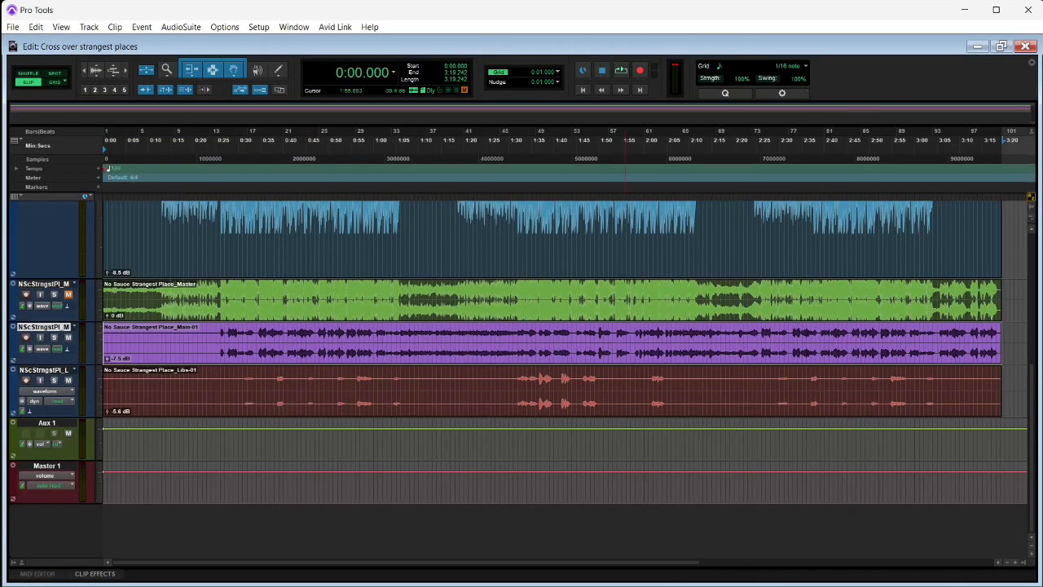
left_click(626, 572)
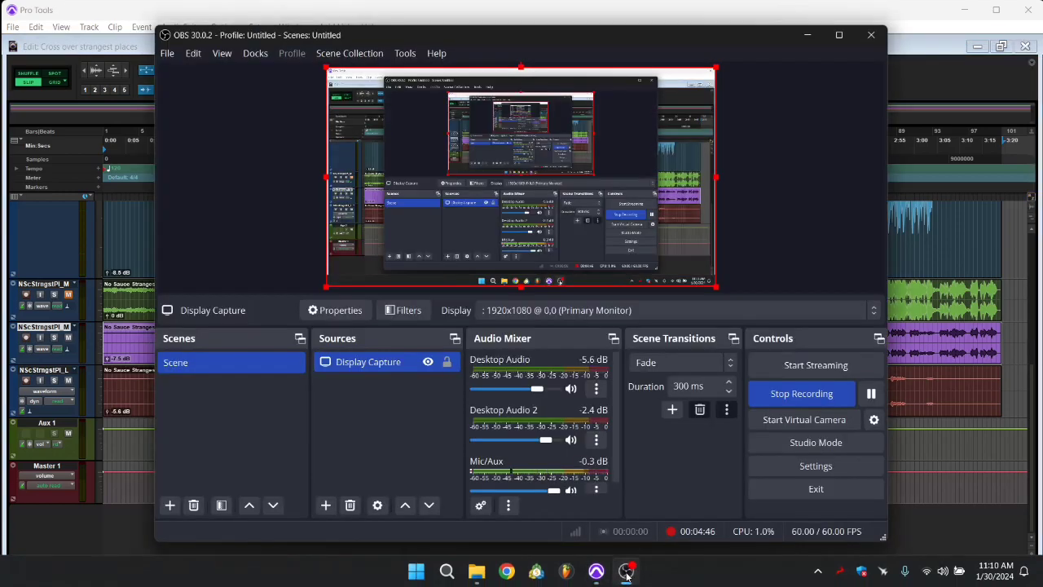
left_click(626, 572)
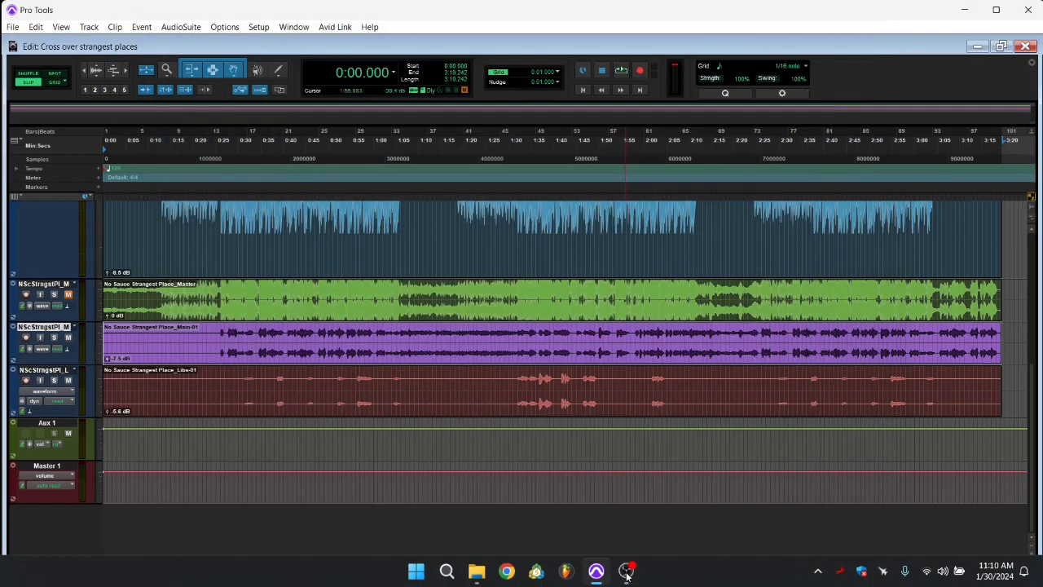
Step: Select the beat clip and reduce the beat track's height so that all tracks fit in the Edit window
scroll(573, 471, "up", 3)
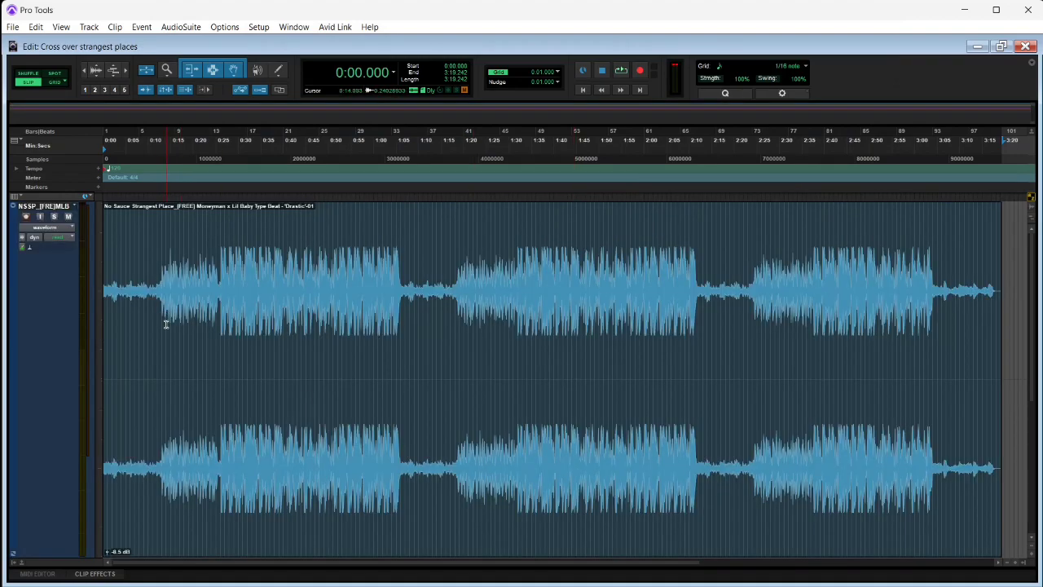
scroll(217, 404, "down", 3)
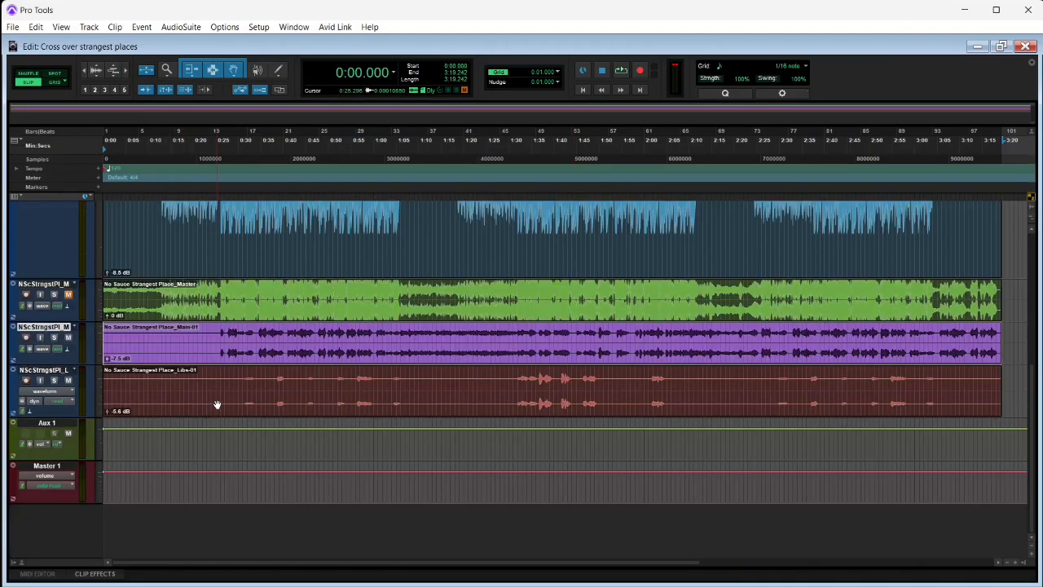
left_click(182, 252)
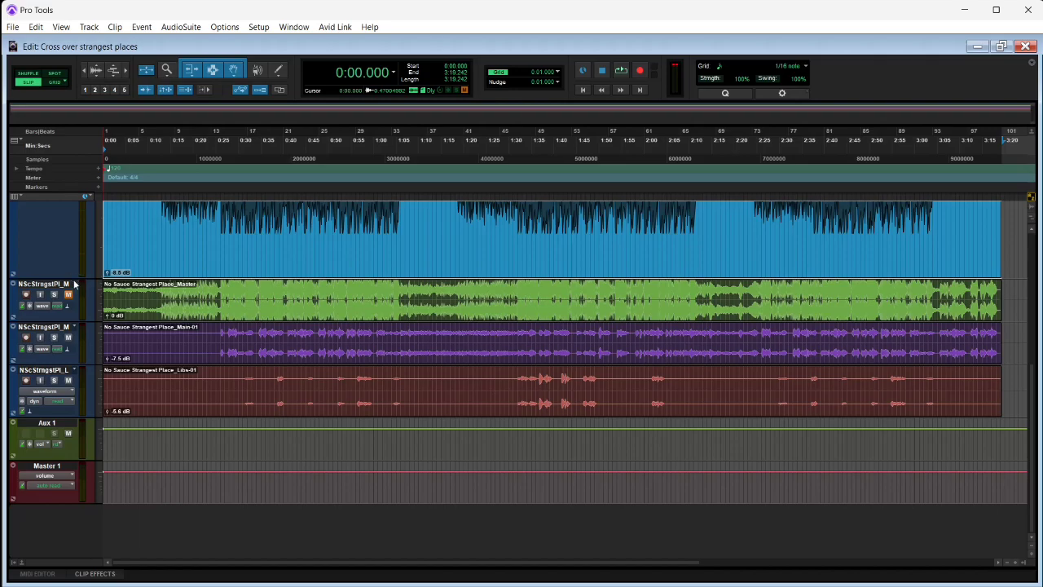
mouse_move(72, 278)
left_mouse_down()
mouse_move(72, 551)
mouse_move(72, 263)
left_mouse_up()
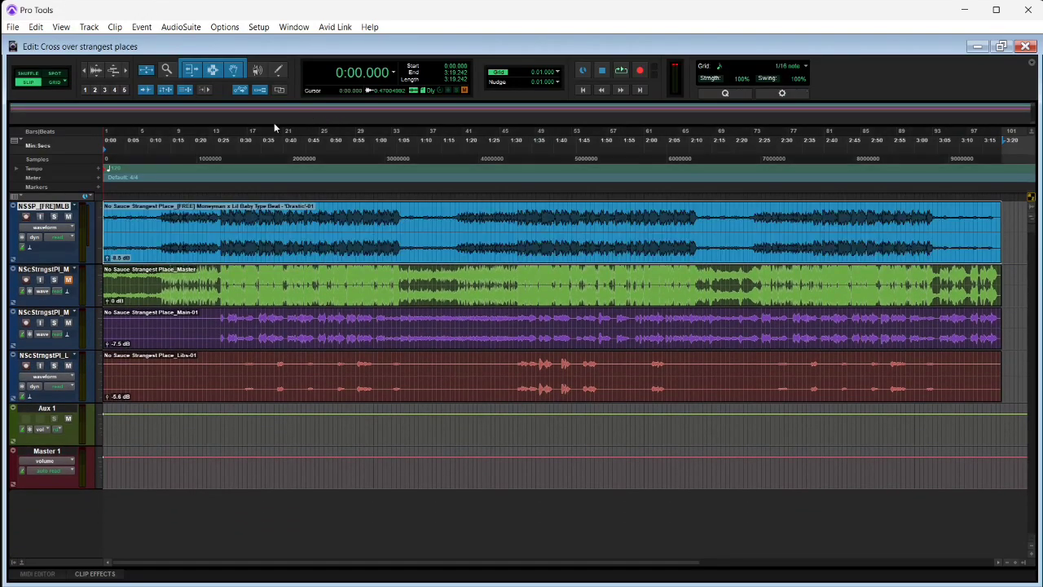
Step: Delete the silent beginning of the Main vocal clip, from 0:00 to 0:25.417
left_click(226, 344)
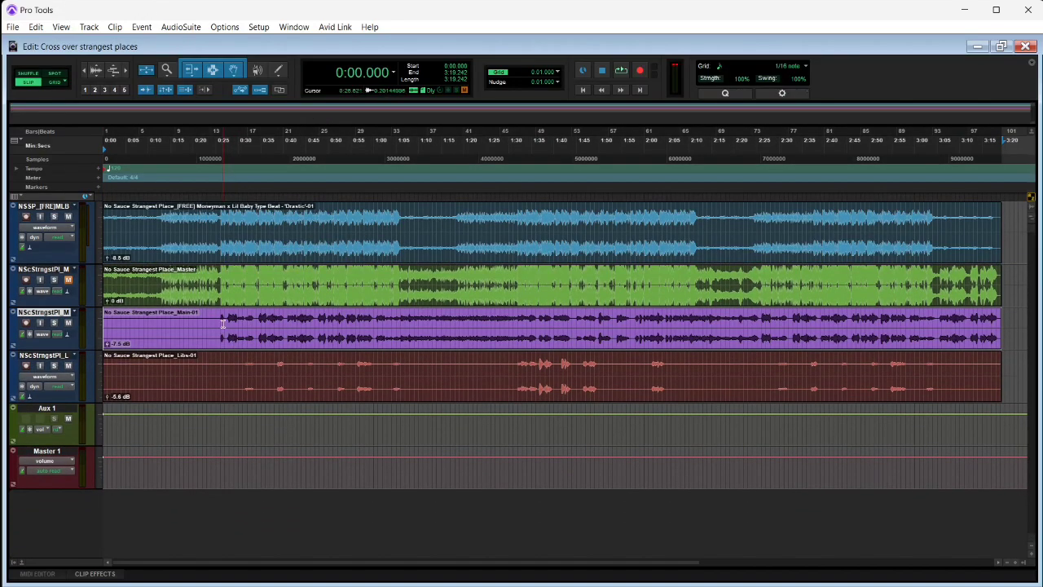
left_click(217, 312)
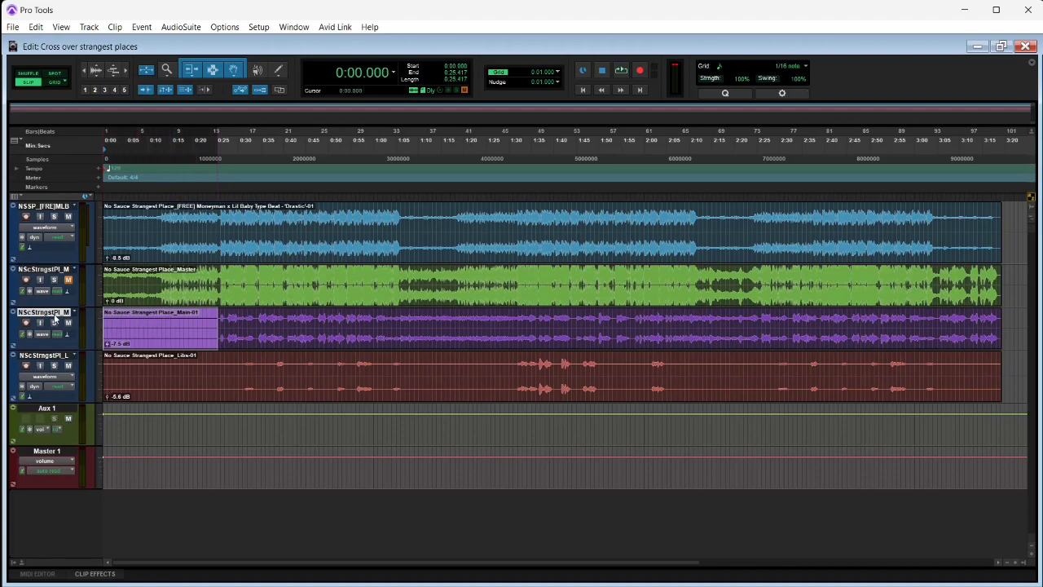
Step: Delete the muted "No Sauce Strangest Place_Master" track together with its active clip
left_click(45, 269)
right_click(47, 267)
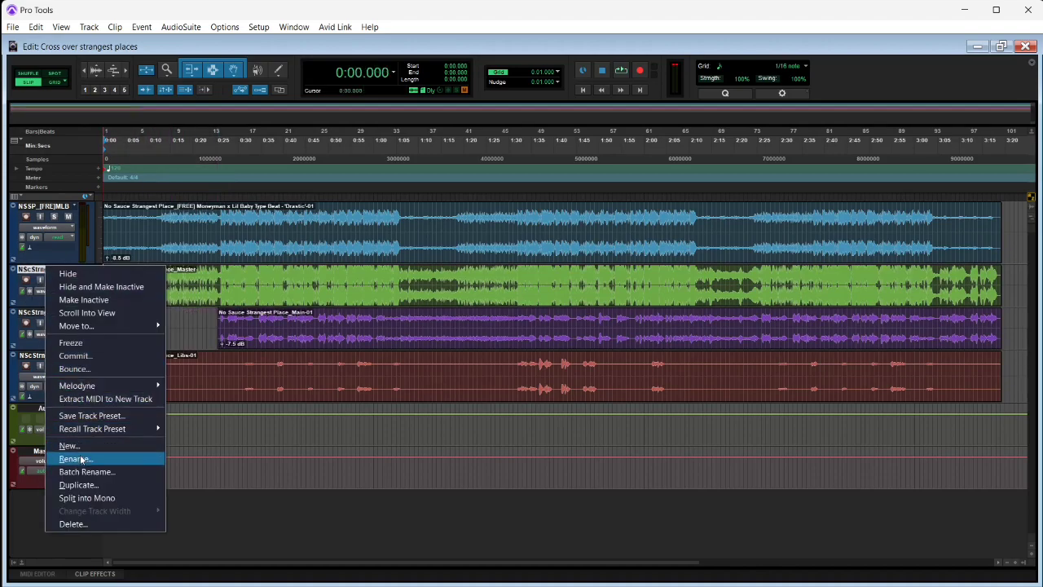
left_click(72, 524)
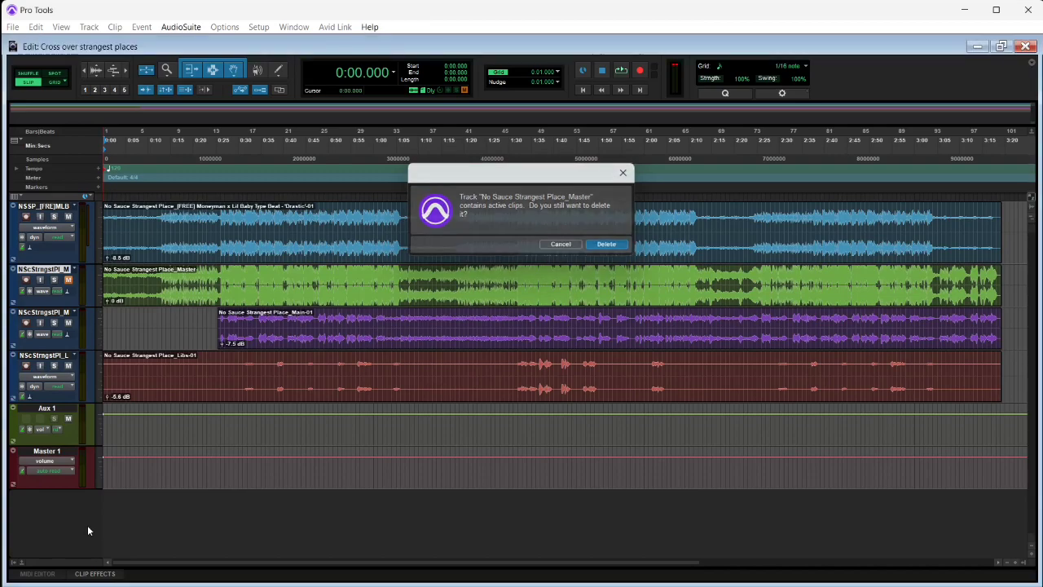
key("Return")
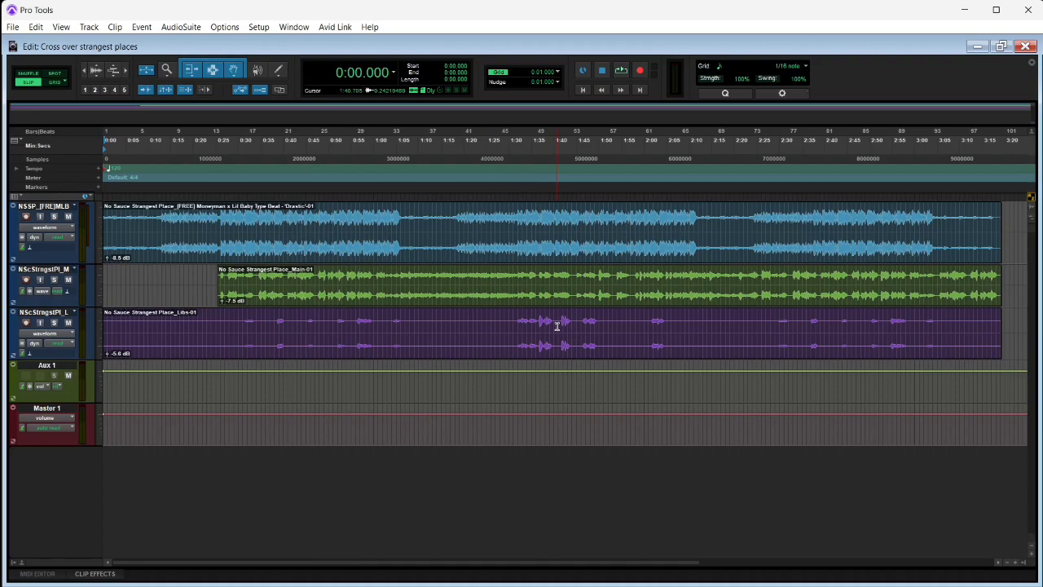
Step: Select the Main vocal clip and open the NS1 Mono noise reduction AudioSuite plug-in for it
left_click(639, 298)
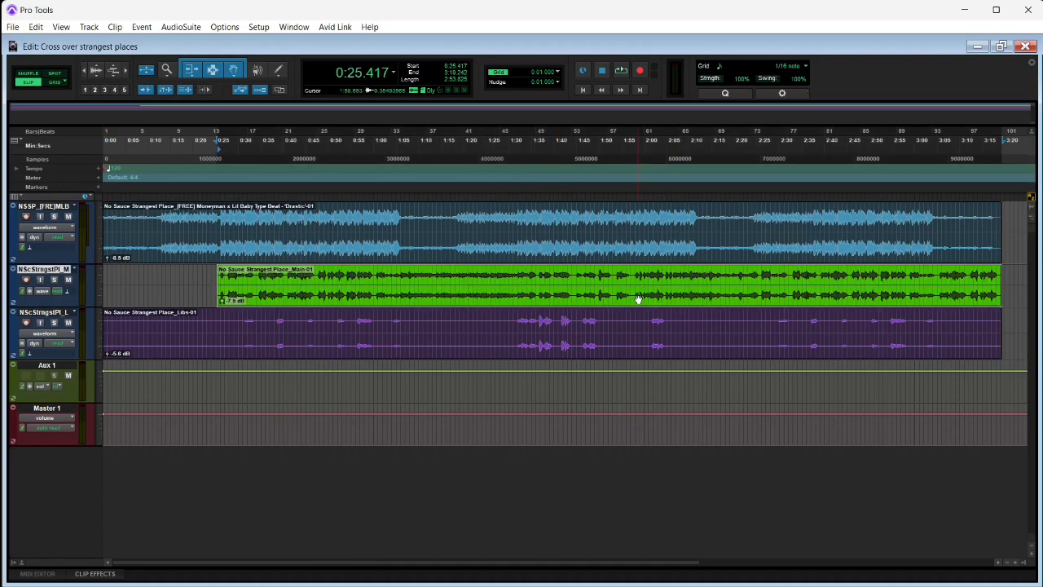
left_click(181, 27)
mouse_move(237, 57)
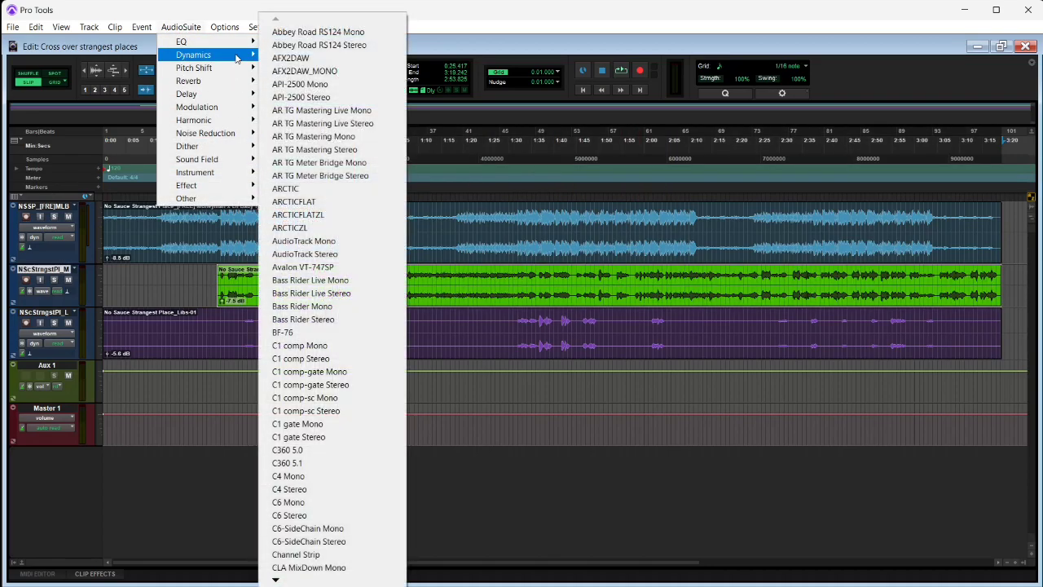
mouse_move(229, 135)
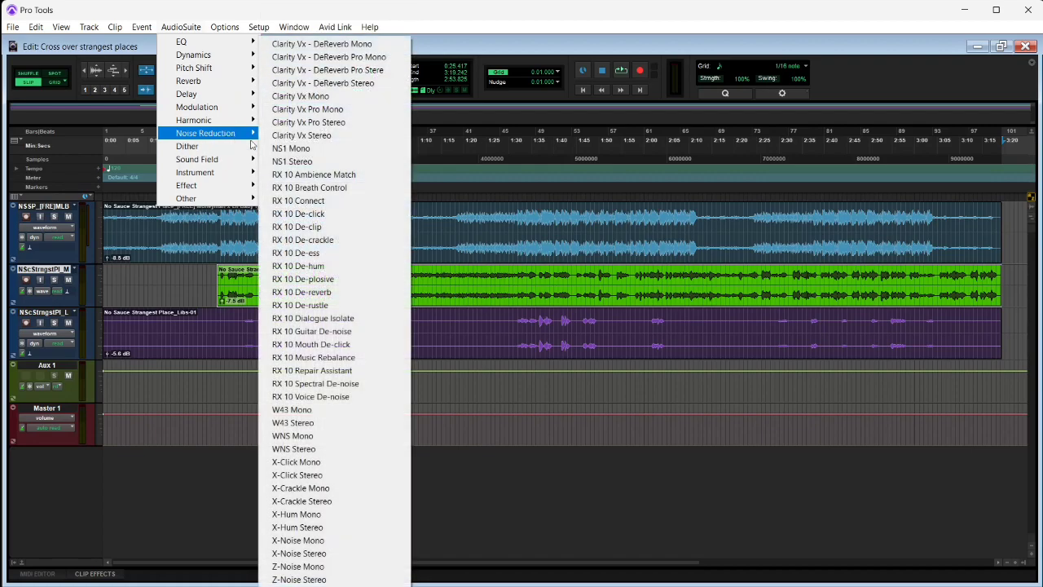
left_click(315, 150)
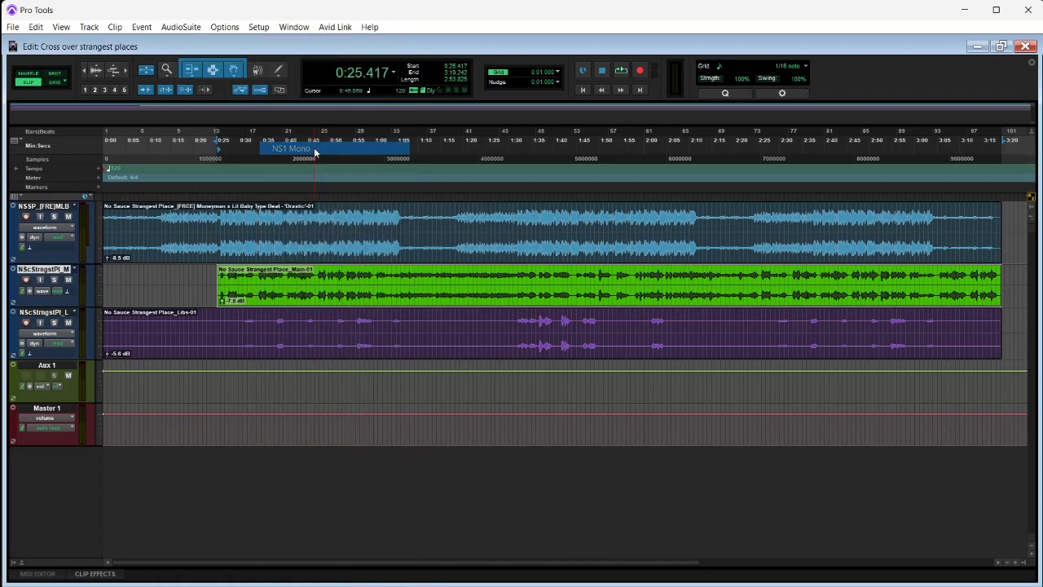
Step: Close NS1 Mono and open the NS1 Stereo noise reduction AudioSuite plug-in for the Main vocal clip
left_click(330, 186)
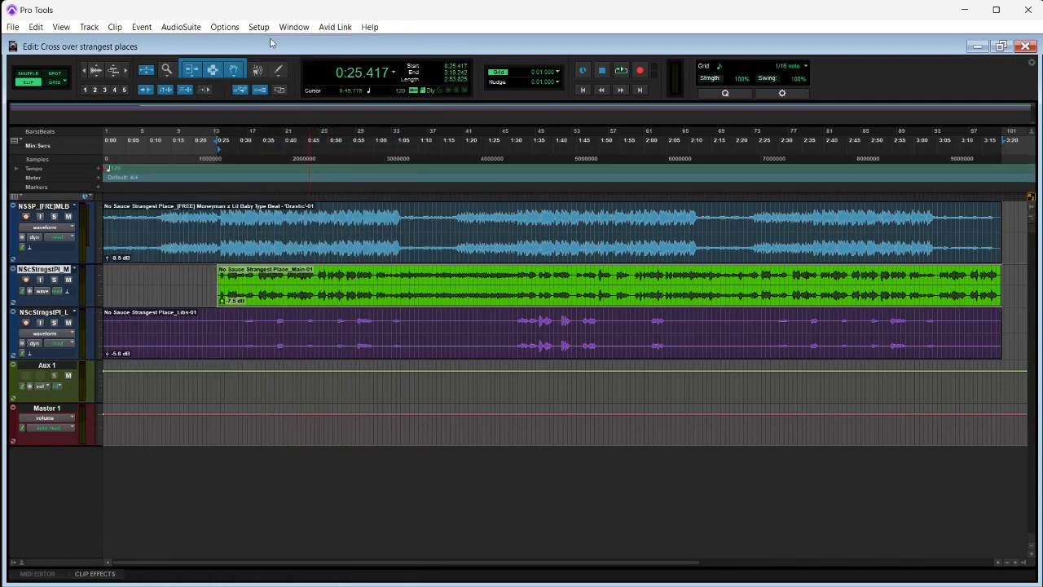
left_click(186, 29)
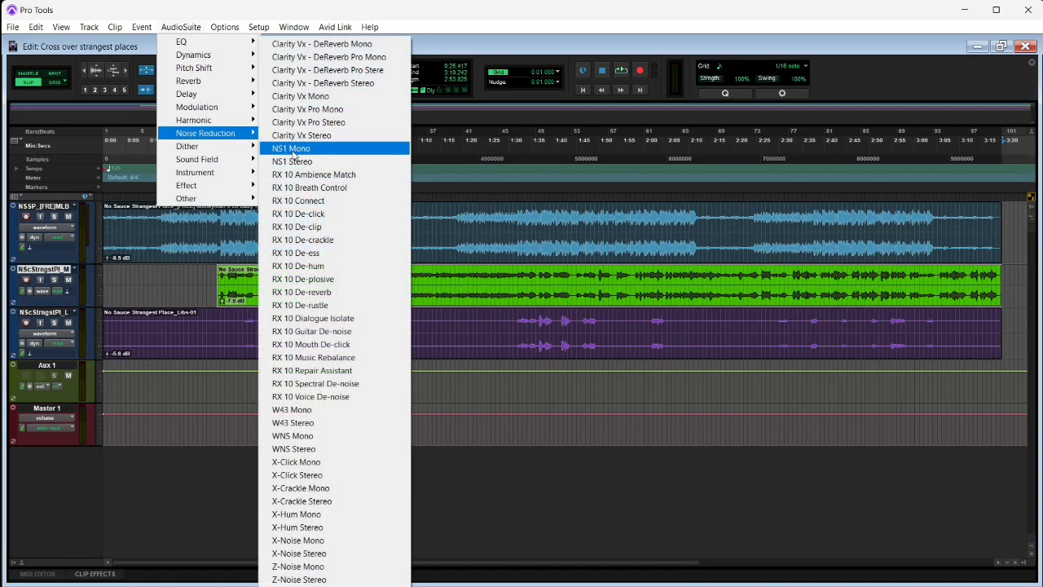
left_click(313, 168)
Step: Preview the Main vocal clip, set the NS1 suppression fader to 52.3, and render the clip
left_click_drag(236, 455, 219, 430)
left_click(111, 522)
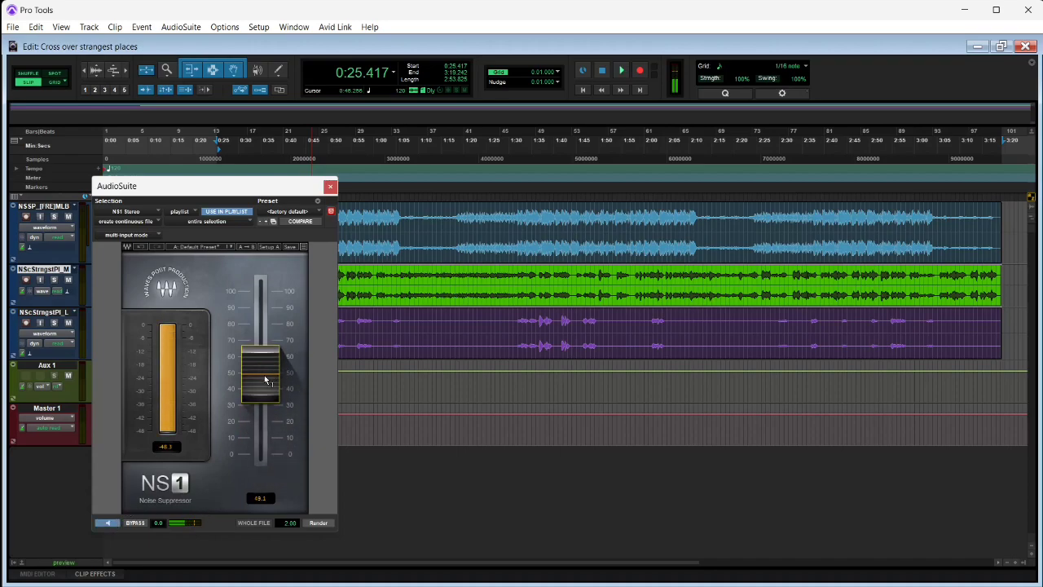
left_click_drag(273, 374, 272, 364)
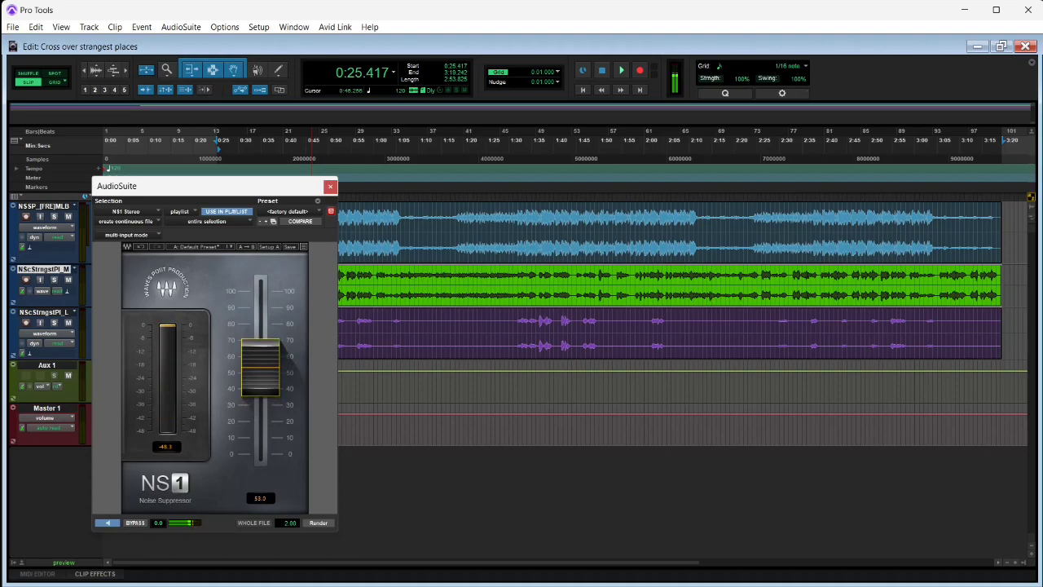
left_click_drag(272, 364, 272, 368)
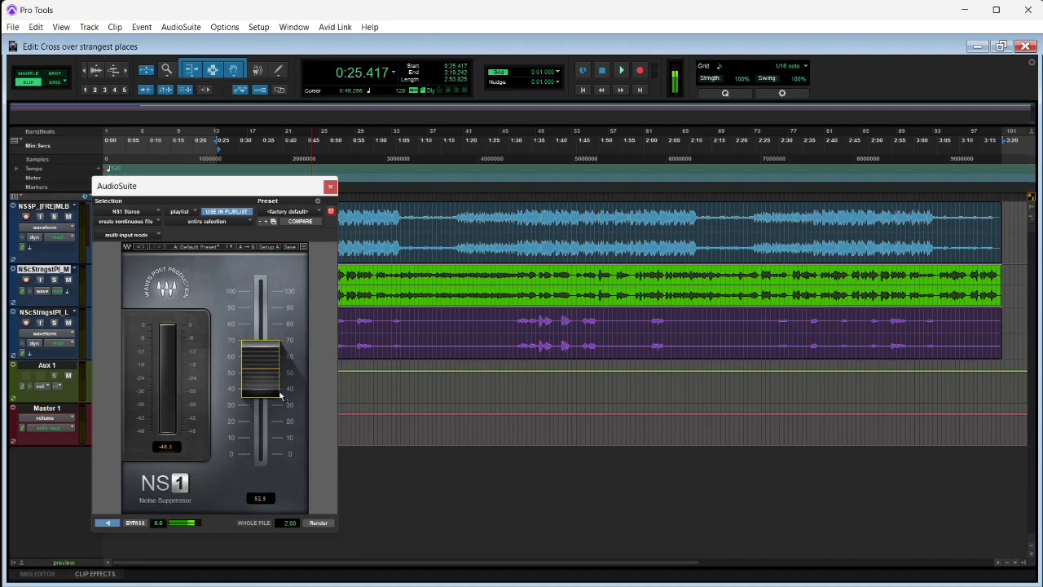
left_click(318, 523)
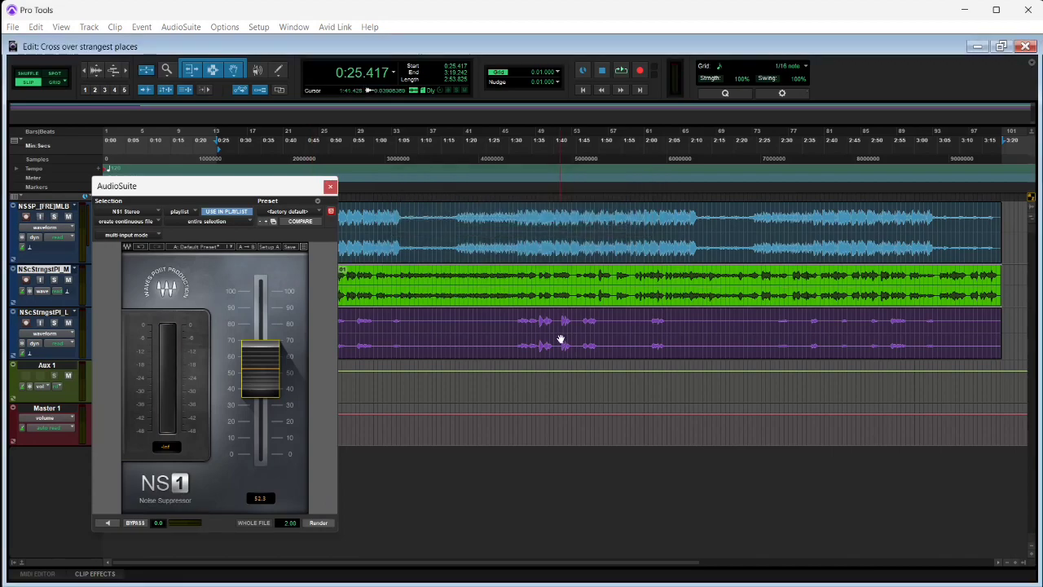
Step: Render the Libs clip with the same NS1 Stereo setting, then play the session from 0:22.526
left_click(325, 526)
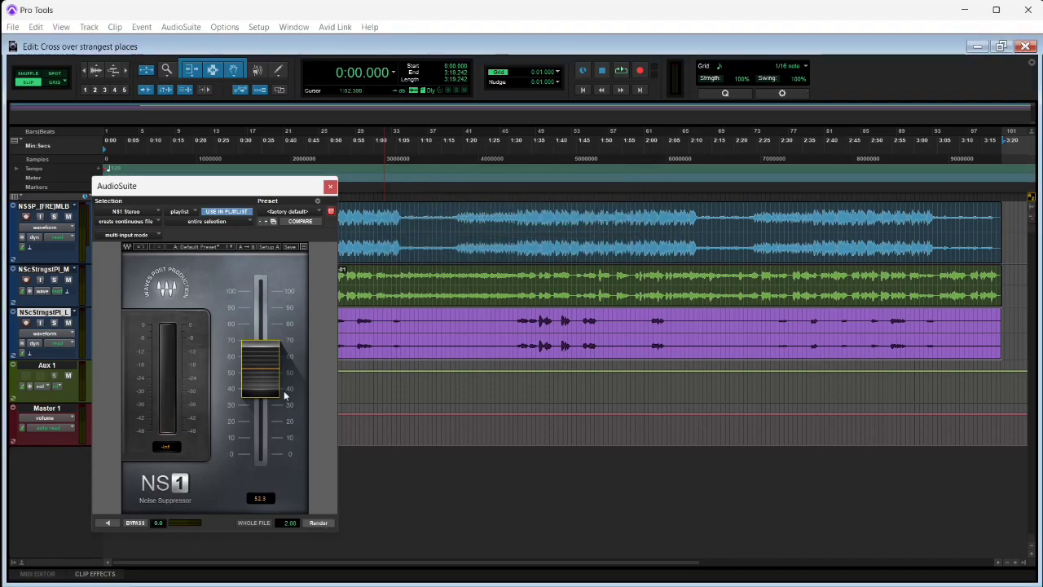
left_click(330, 186)
left_click(204, 281)
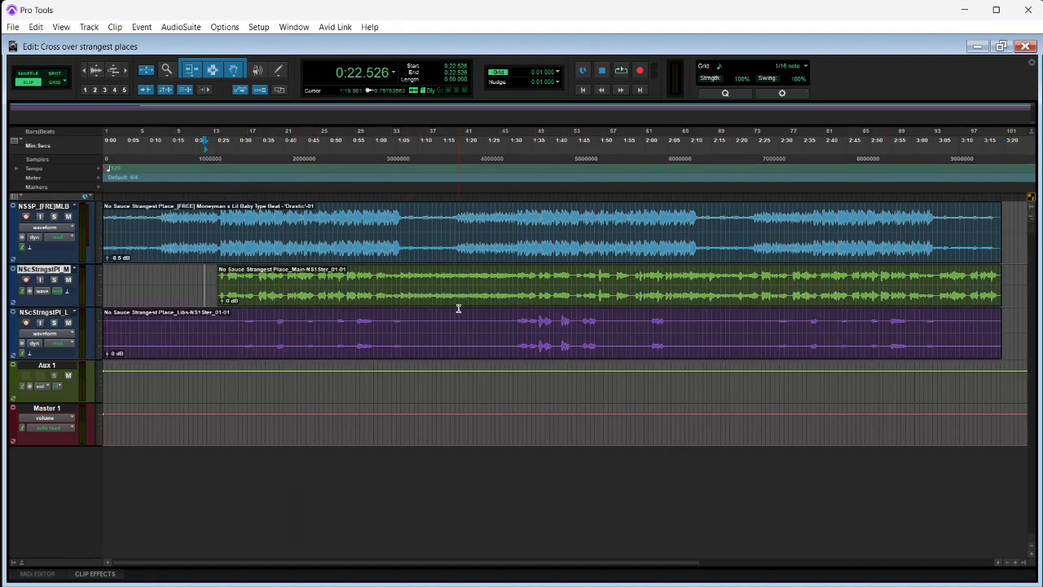
key("space")
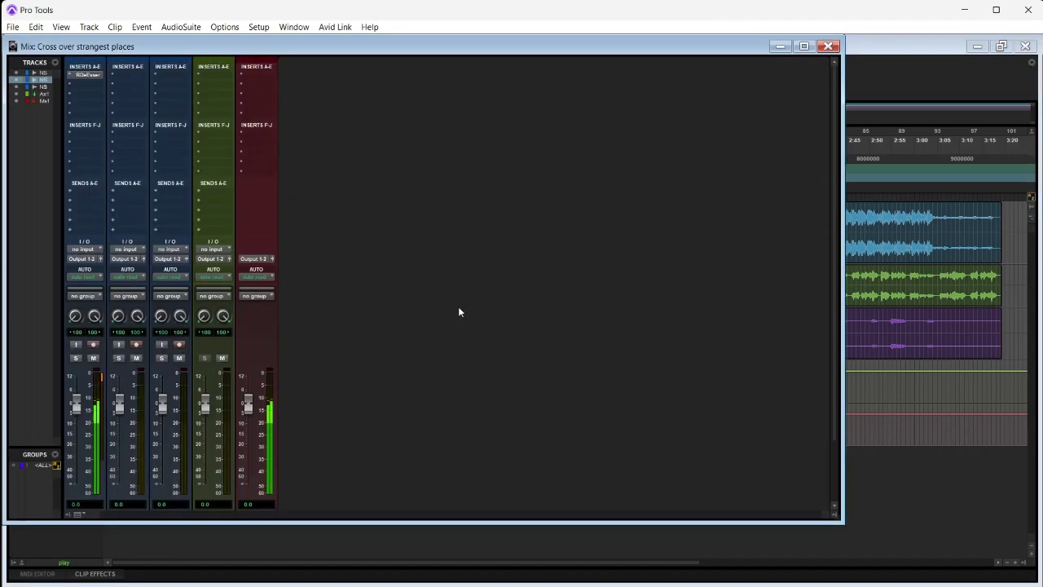
Step: Insert the stereo EQ3 7-Band plug-in in the first insert slot of the Main vocal track
key("ctrl+equal")
left_click(137, 76)
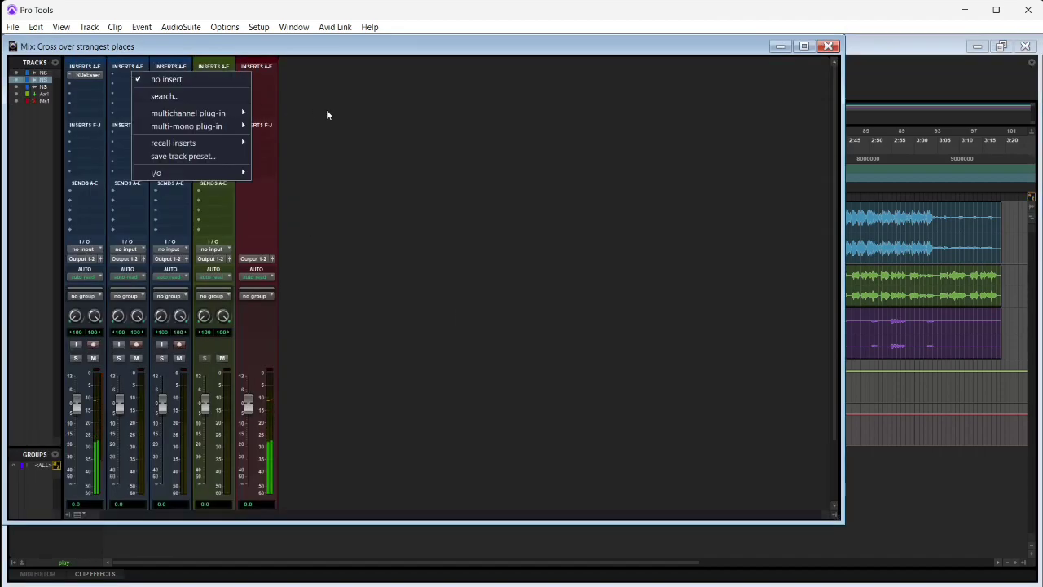
left_click(371, 130)
left_click(134, 76)
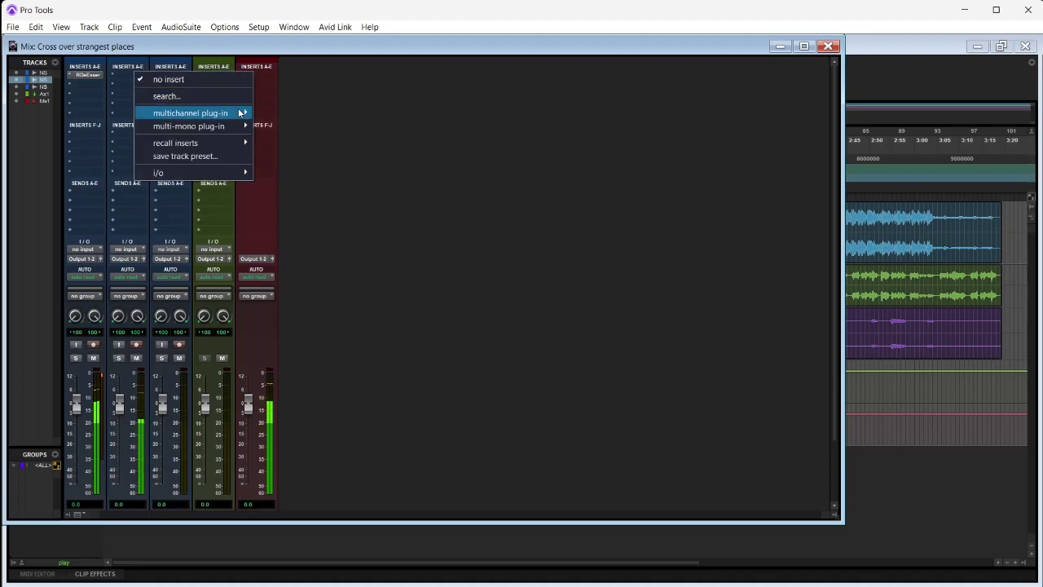
mouse_move(220, 111)
mouse_move(275, 113)
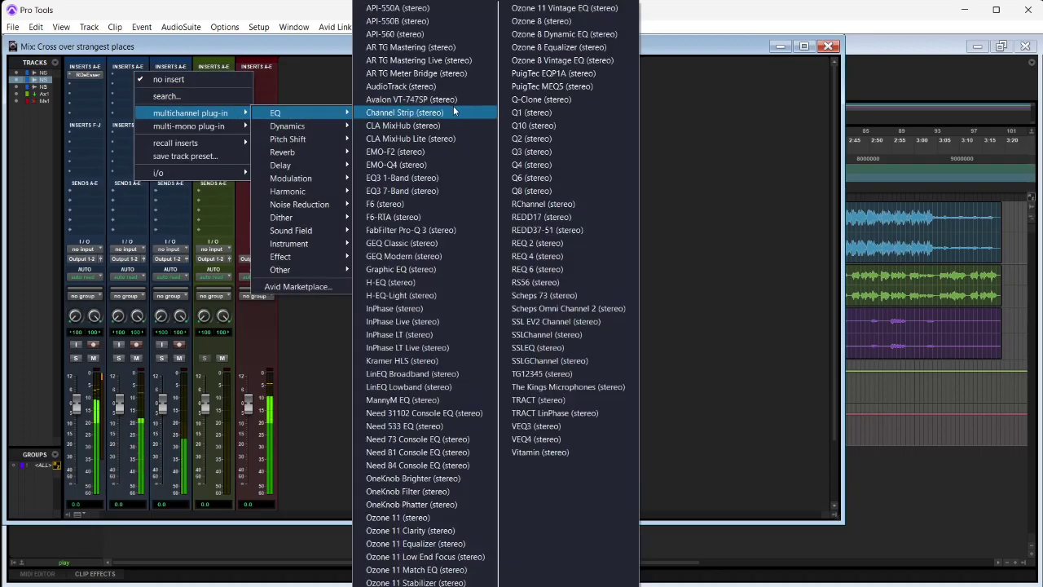
left_click(401, 190)
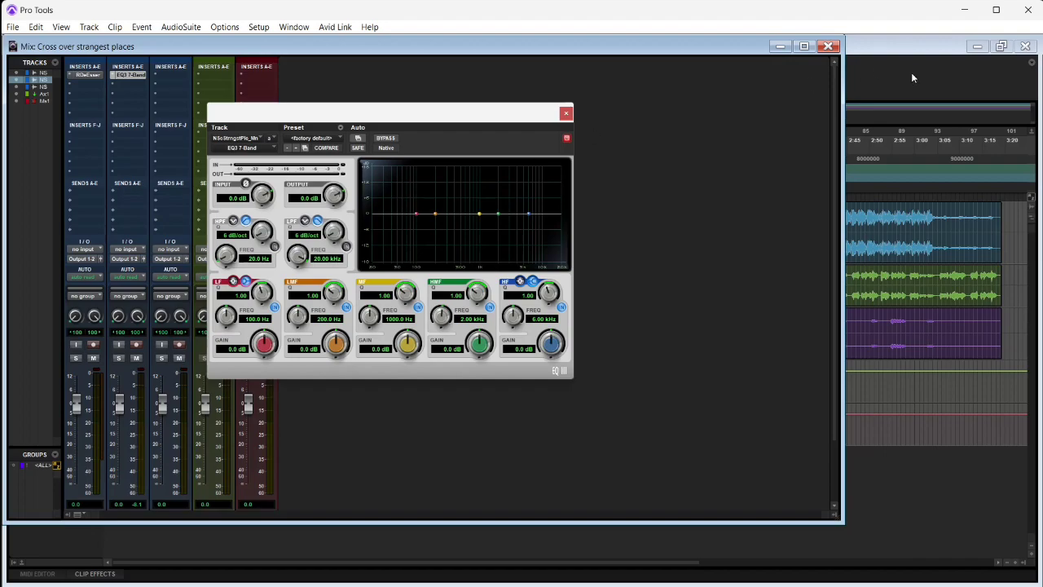
Step: Return to the Edit window and dismiss the playback error dialog
left_click(976, 46)
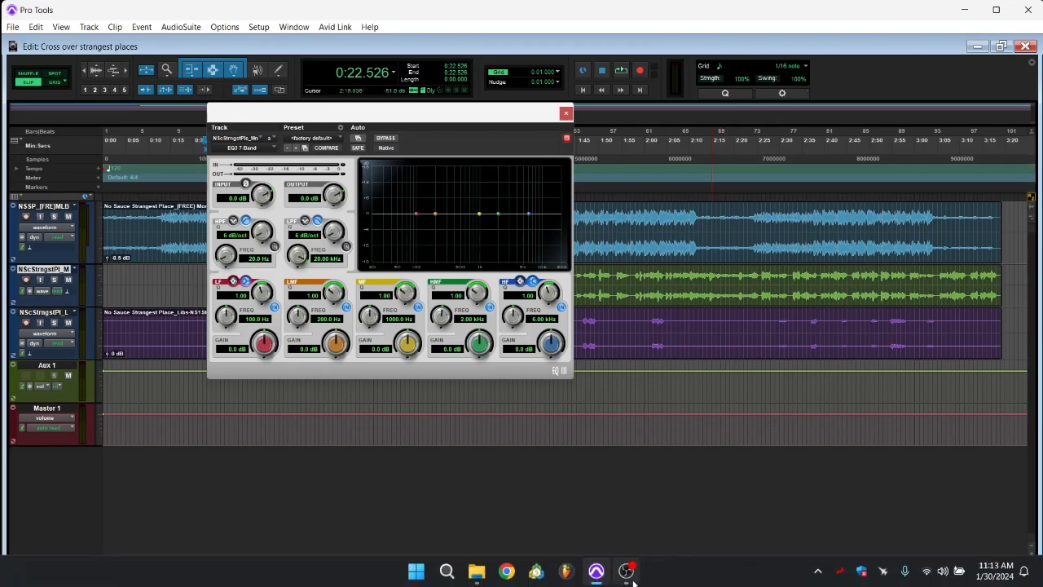
left_click(627, 573)
left_click(629, 574)
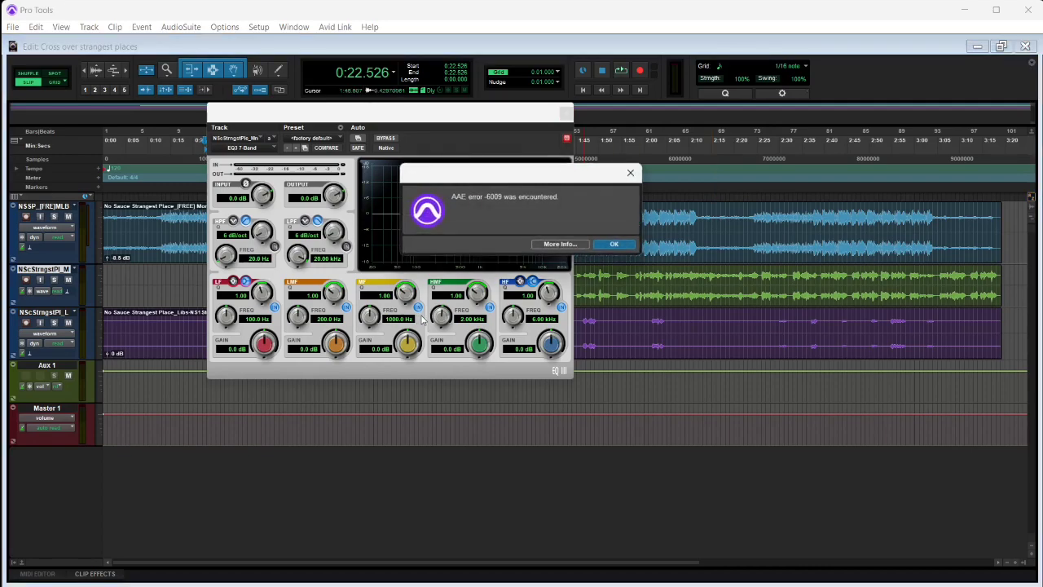
left_click(615, 245)
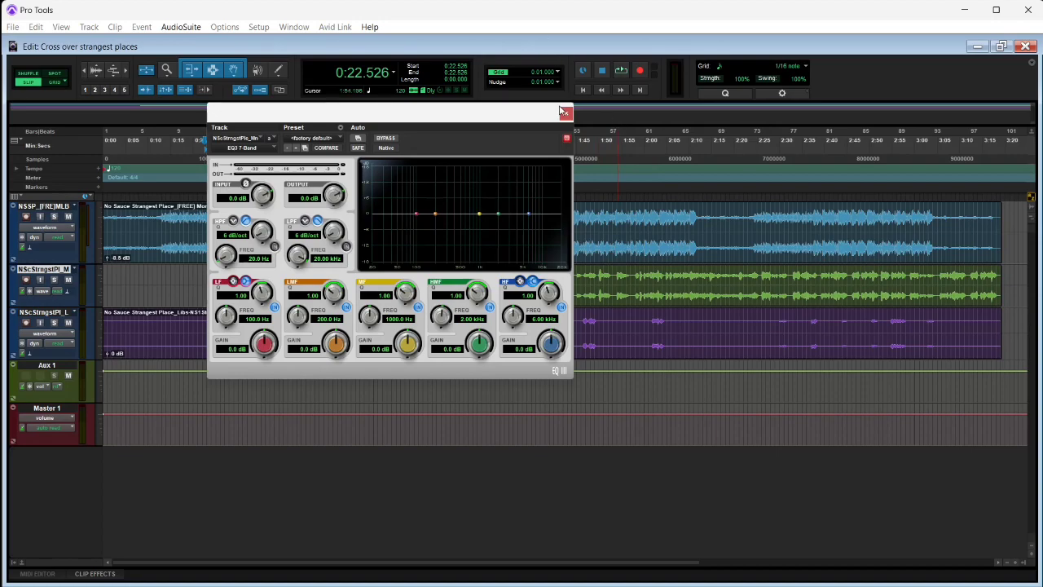
Step: Move the EQ window clear of the start of the vocals and try to play the session from 0:19.273
left_click_drag(562, 109, 785, 205)
left_click(189, 279)
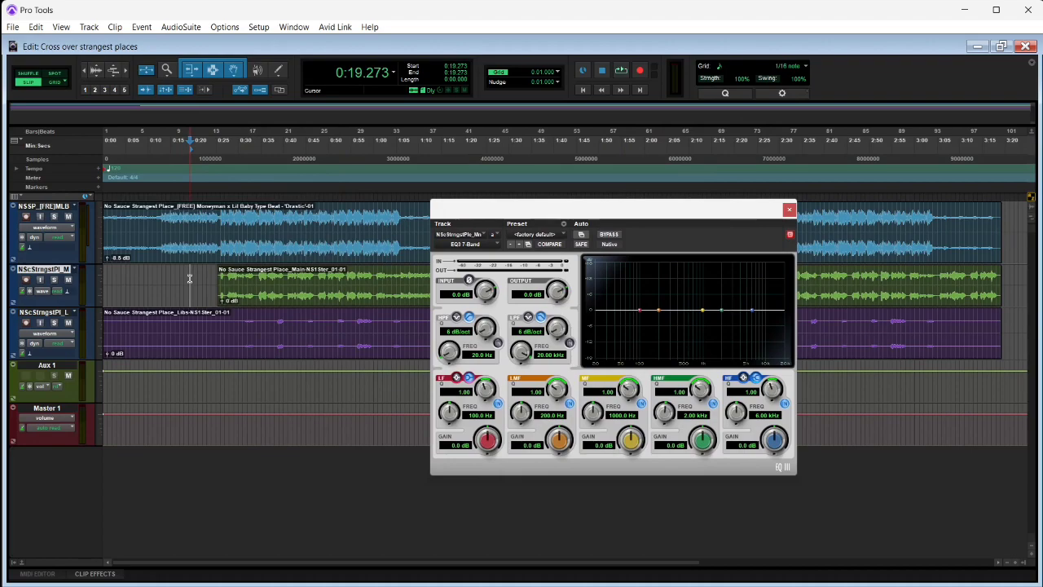
key("space")
left_click(609, 246)
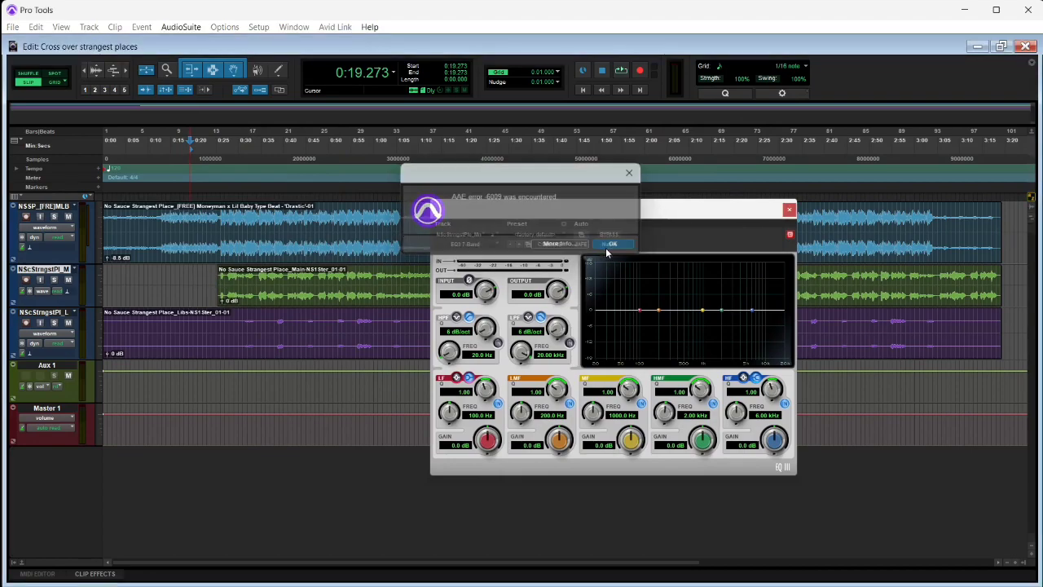
Step: Set the playback engine's H/W buffer size to 512 samples
left_click(259, 33)
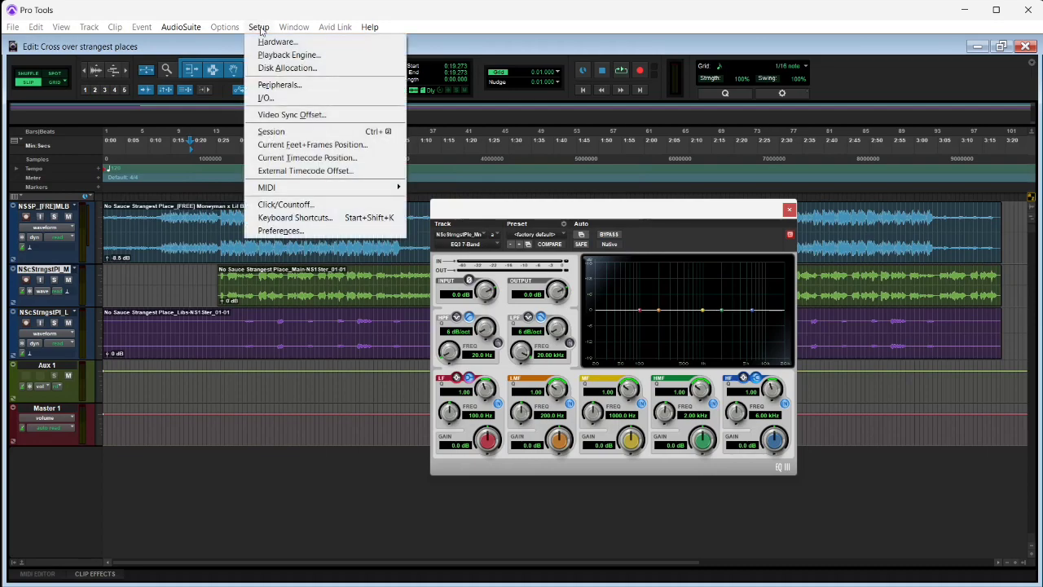
left_click(289, 54)
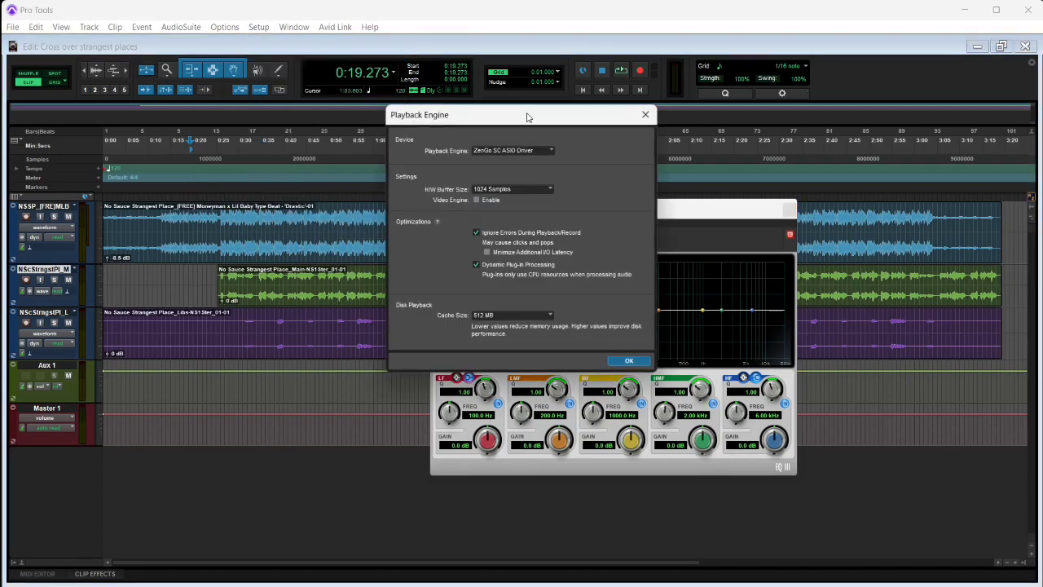
left_click(525, 190)
left_click(560, 246)
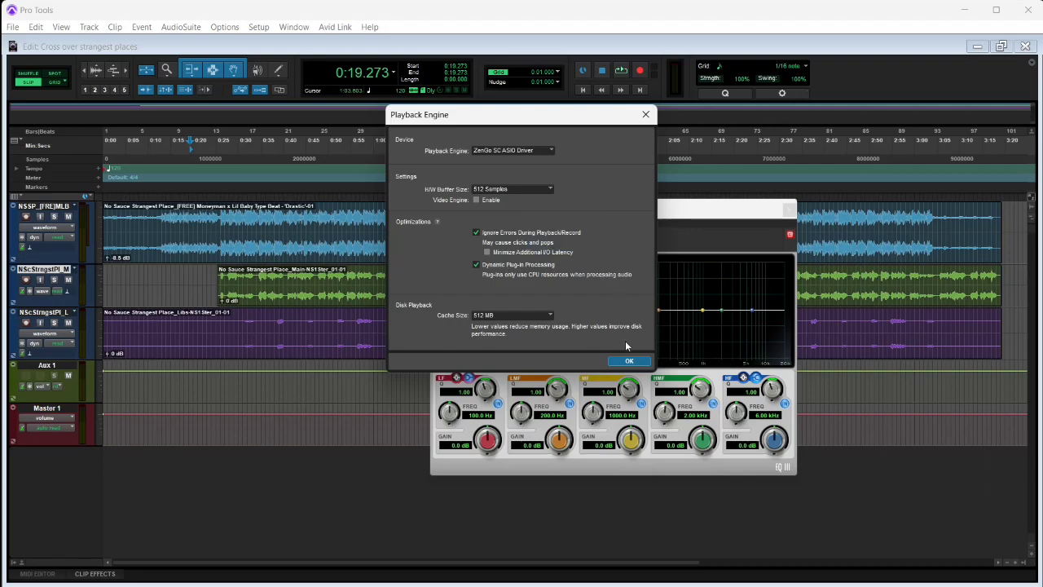
left_click(628, 361)
Step: Play the session and enable the Main vocal EQ's high-pass filter at 12 dB/oct and 122.5 Hz
key("space")
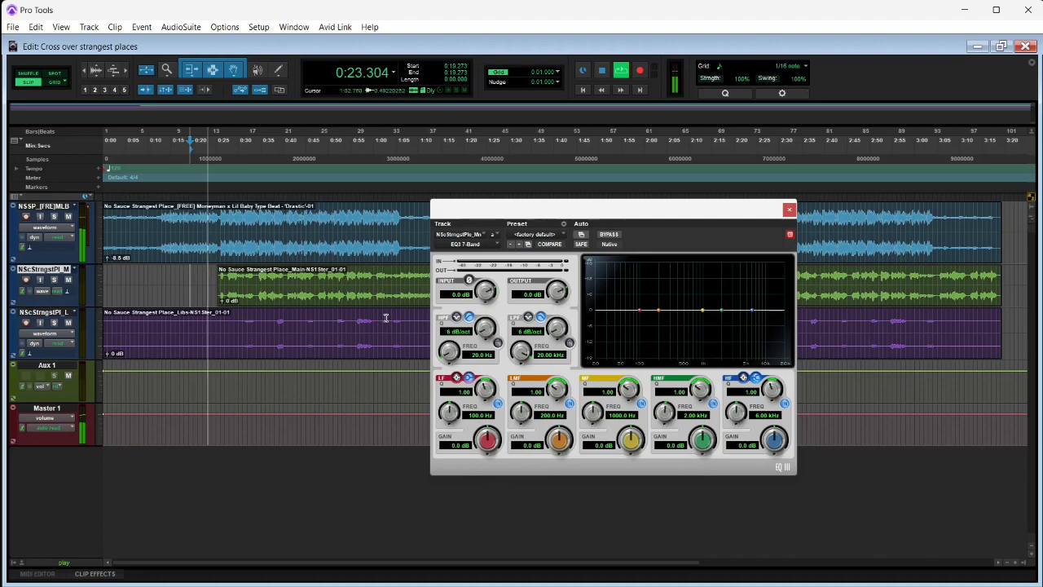
left_click(499, 344)
left_click_drag(488, 329, 484, 290)
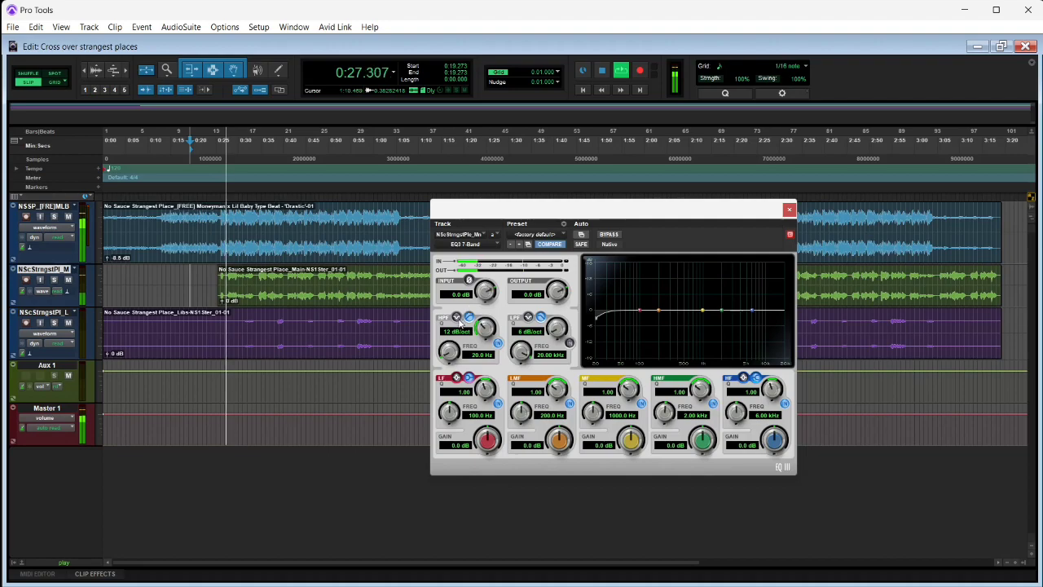
left_click_drag(450, 351, 454, 315)
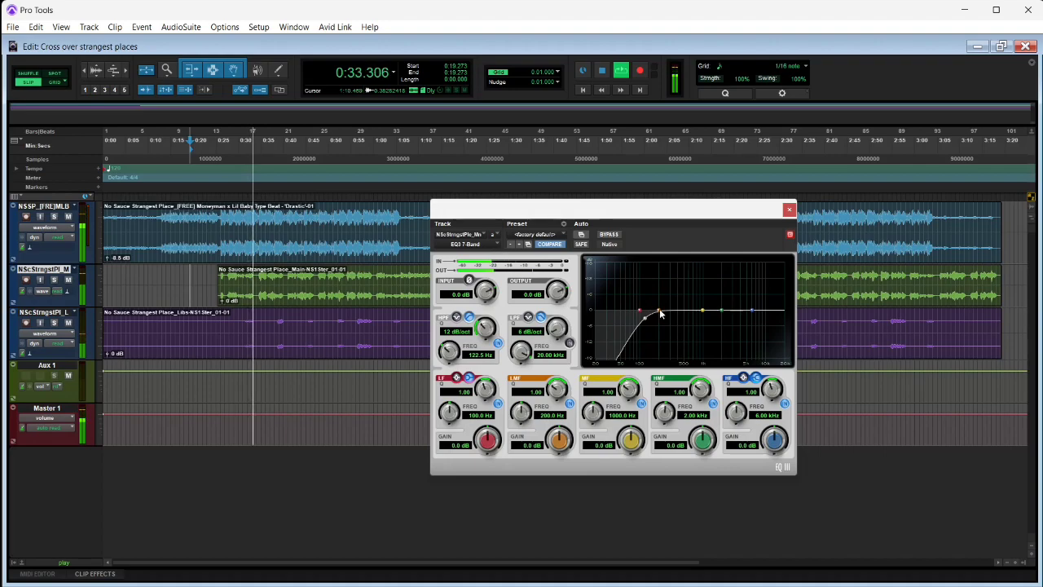
Step: Cut the Main vocal EQ's low-mid band by 4.8 dB at 285.9 Hz and the high-mid band by 1.1 dB at 1.67 kHz
mouse_move(658, 314)
left_mouse_down()
mouse_move(655, 348)
mouse_move(654, 293)
mouse_move(660, 277)
mouse_move(673, 277)
mouse_move(670, 326)
left_mouse_up()
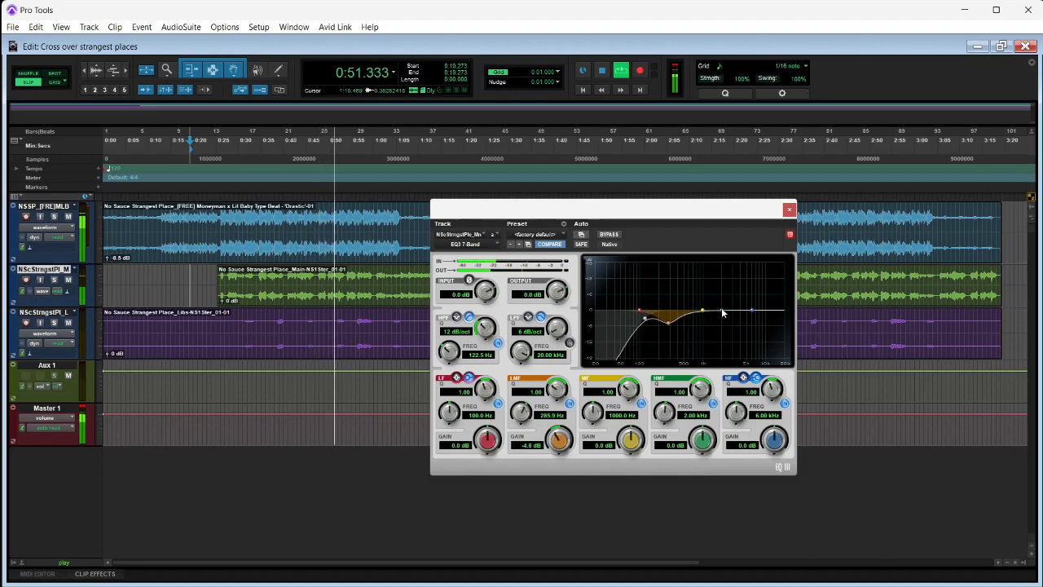
mouse_move(721, 307)
left_mouse_down()
mouse_move(722, 289)
mouse_move(717, 318)
left_mouse_up()
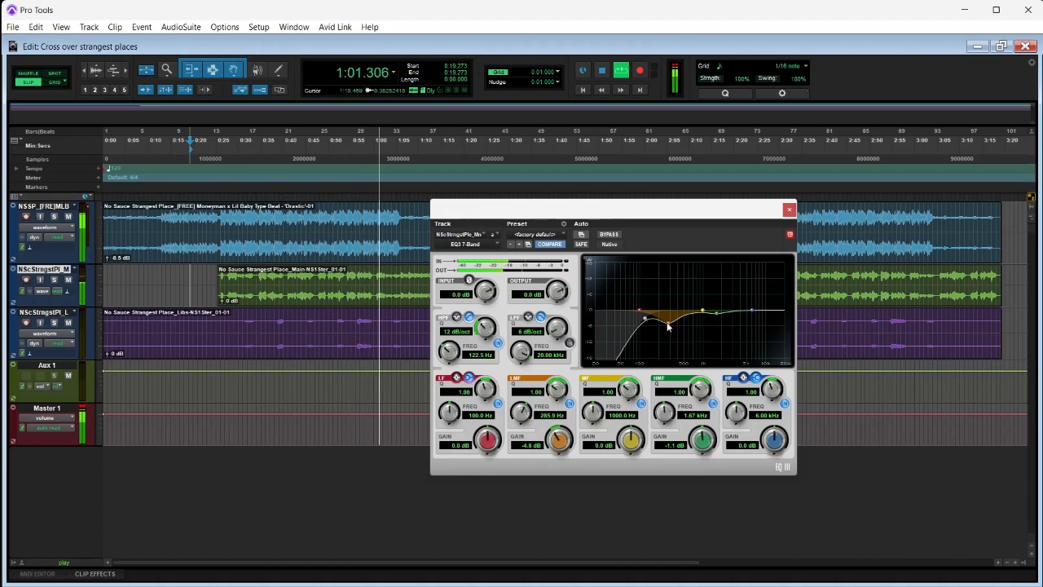
key("space")
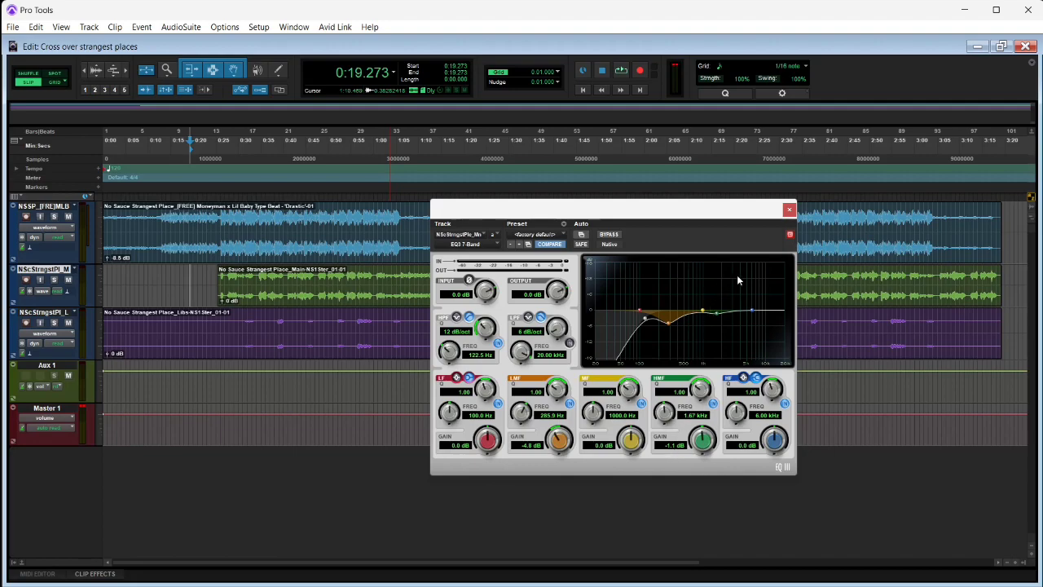
left_click(788, 209)
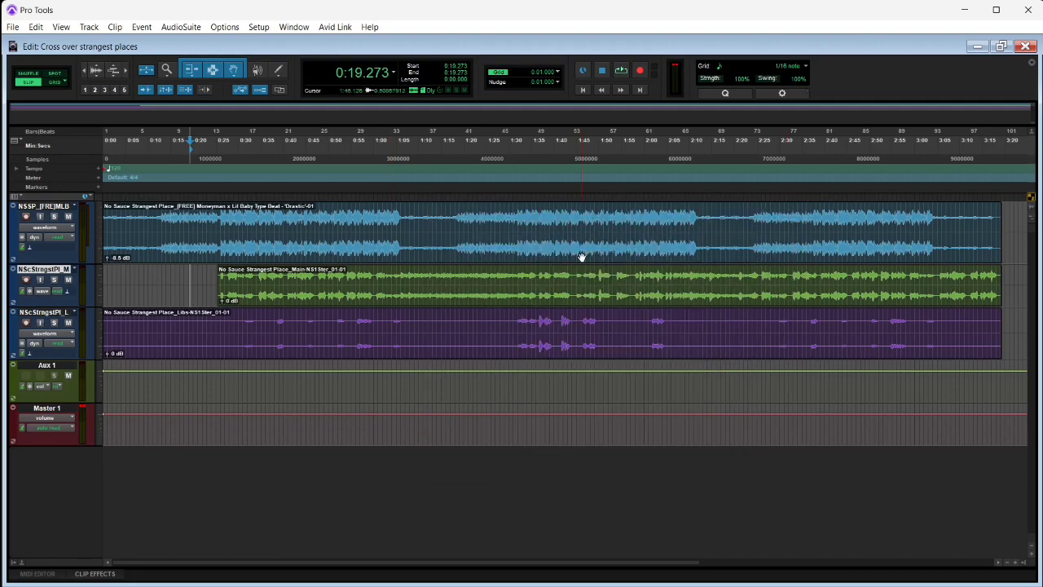
Step: Insert the stereo CLA-2A compressor after the EQ on the Main vocal track
key("ctrl+equal")
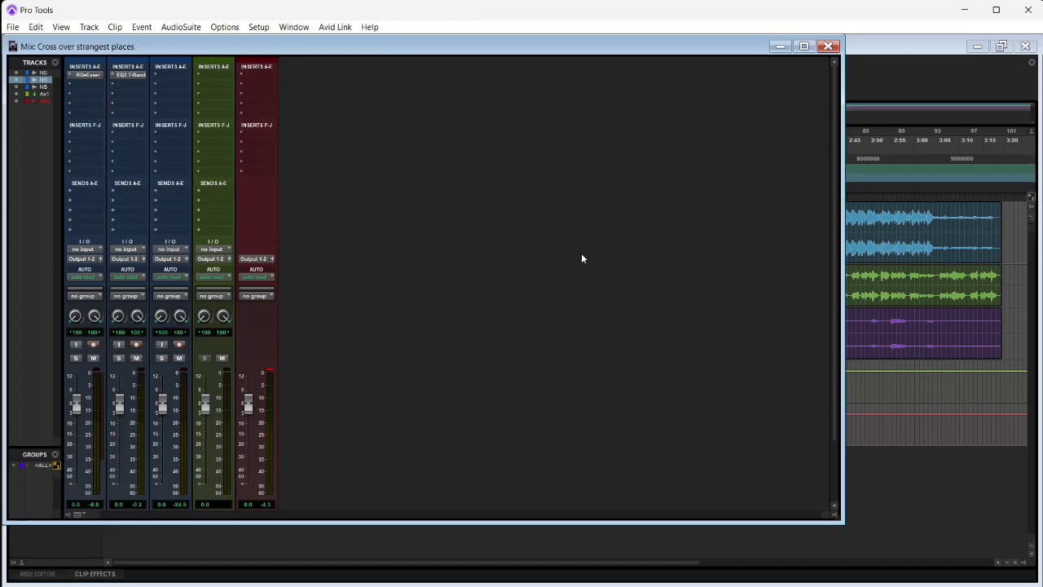
left_click(122, 88)
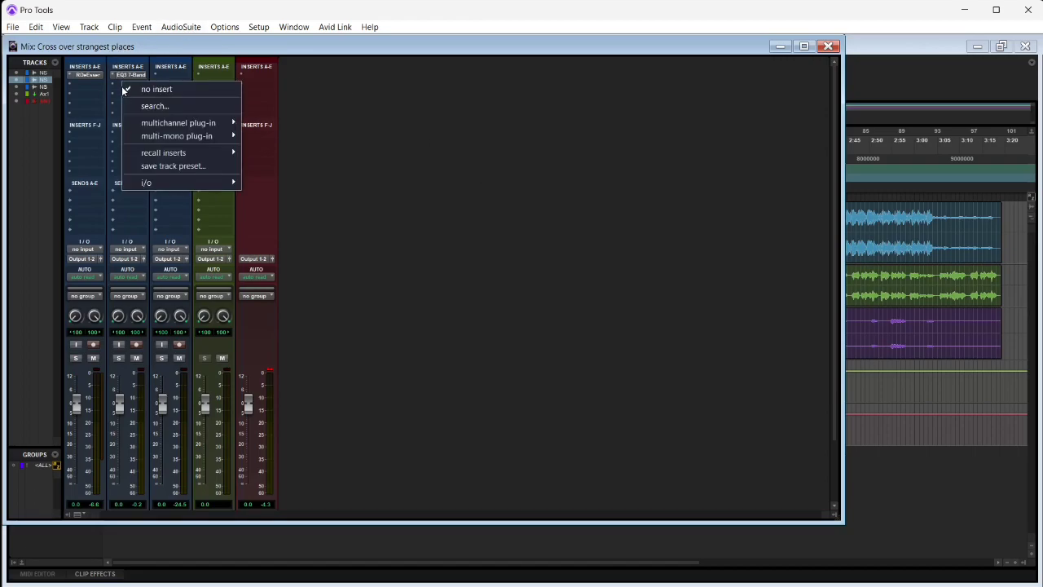
mouse_move(178, 122)
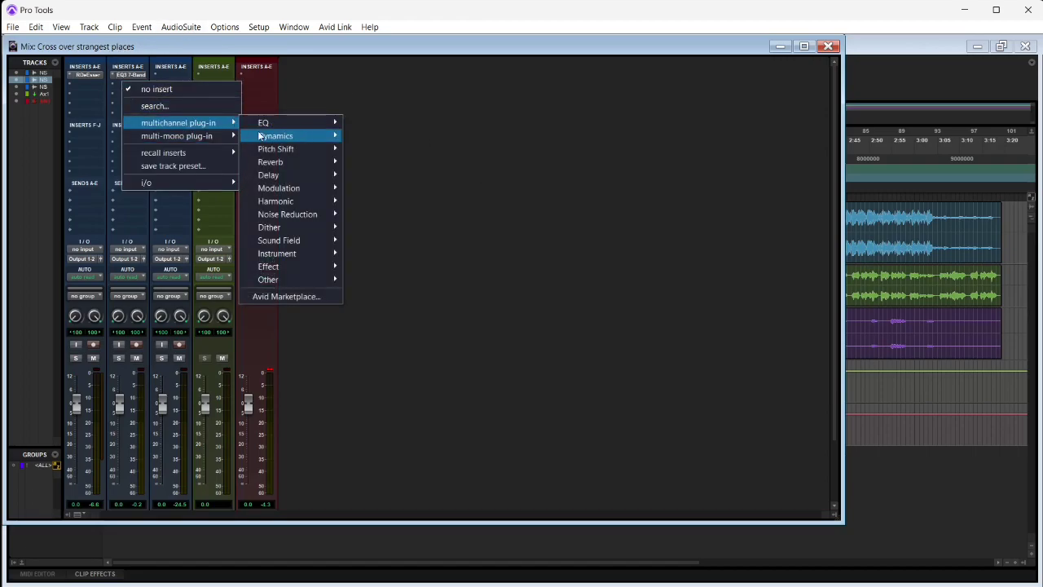
mouse_move(275, 135)
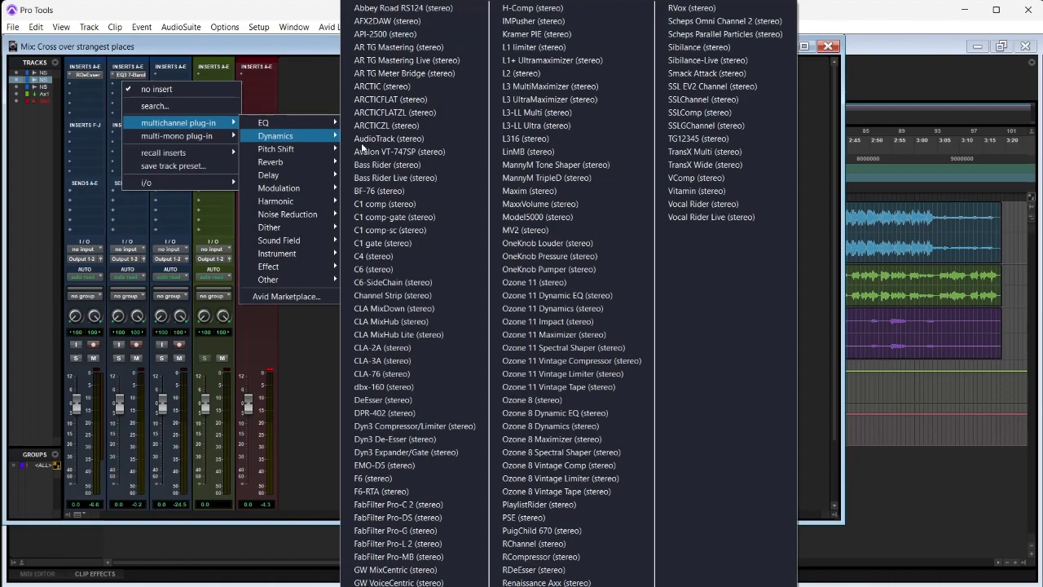
left_click(399, 351)
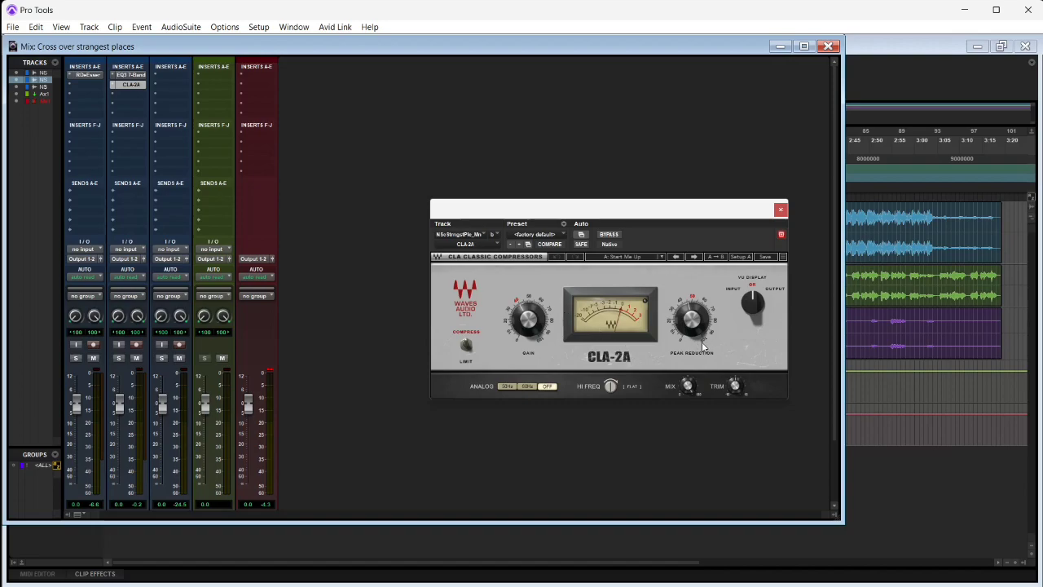
Step: Return to the Edit window and play the session from 0:25.296 with the CLA-2A compressor open
mouse_move(525, 322)
key("space")
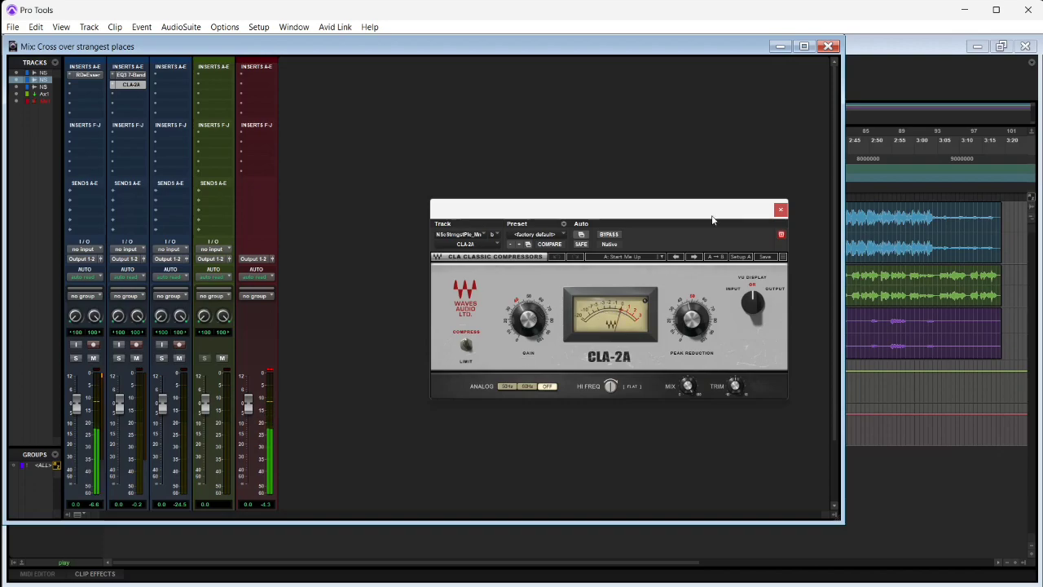
left_click(862, 114)
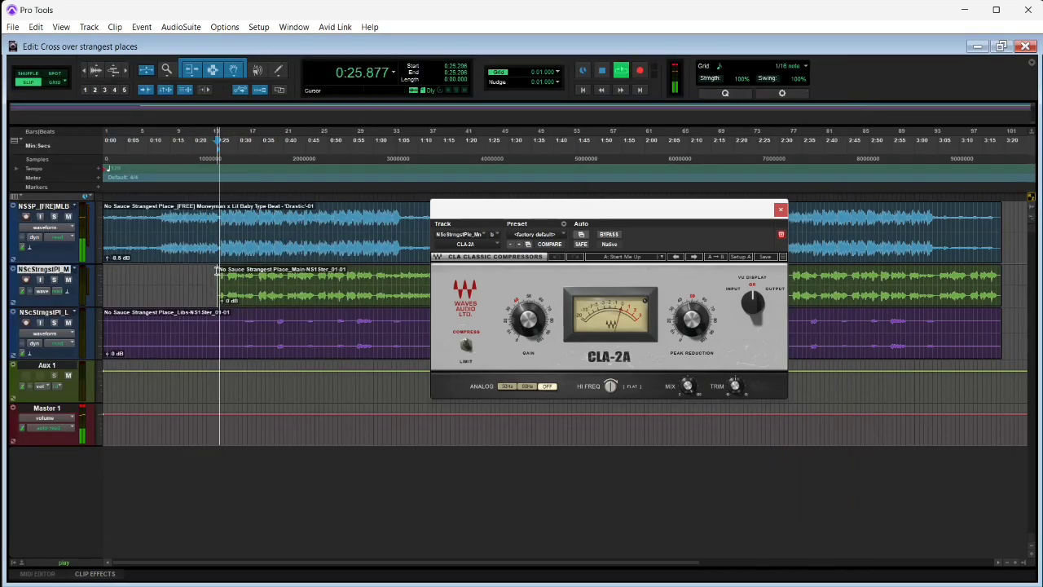
Step: Adjust the CLA-2A gain, set its peak reduction to 55.68, stop playback and switch to the Mix window
left_click_drag(529, 320, 529, 327)
left_click_drag(702, 319, 701, 319)
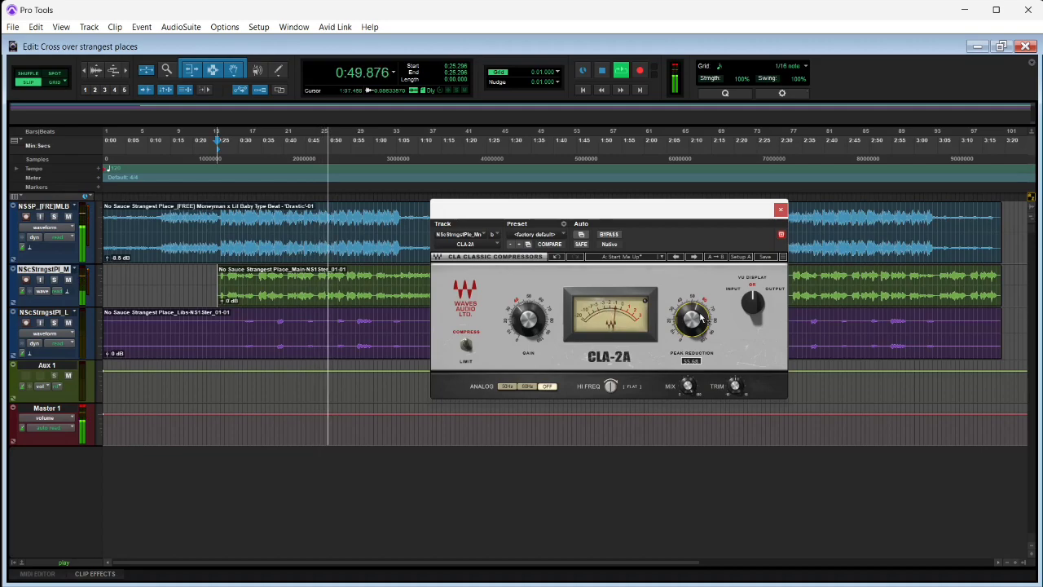
key("space")
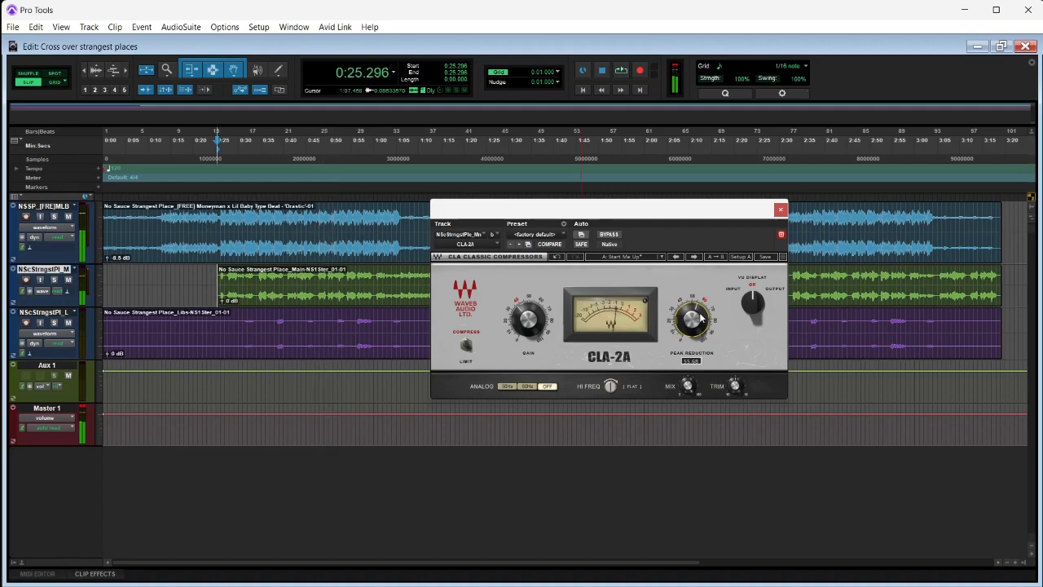
key("ctrl+equal")
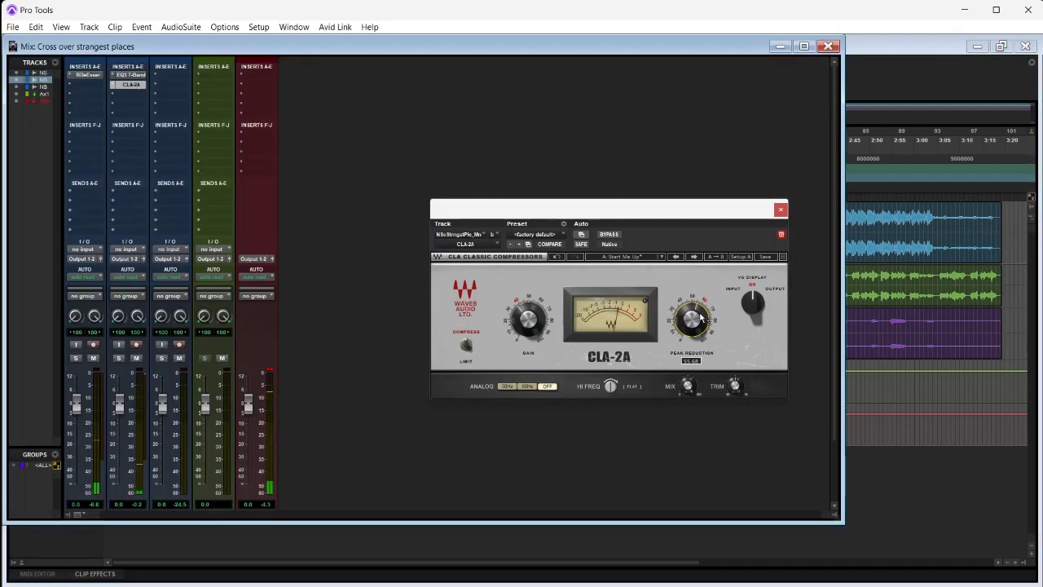
left_click(129, 97)
mouse_move(169, 132)
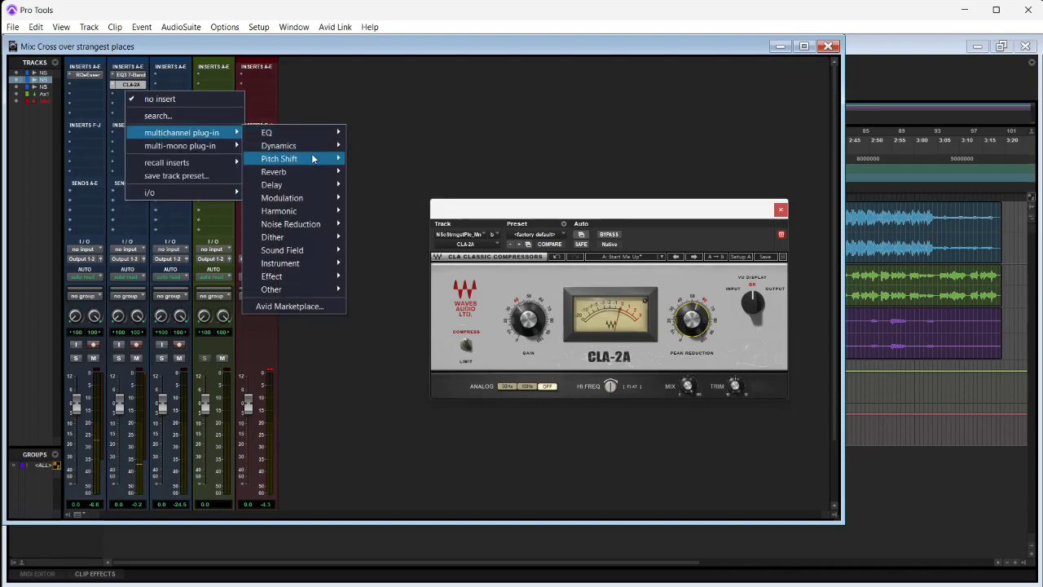
mouse_move(315, 146)
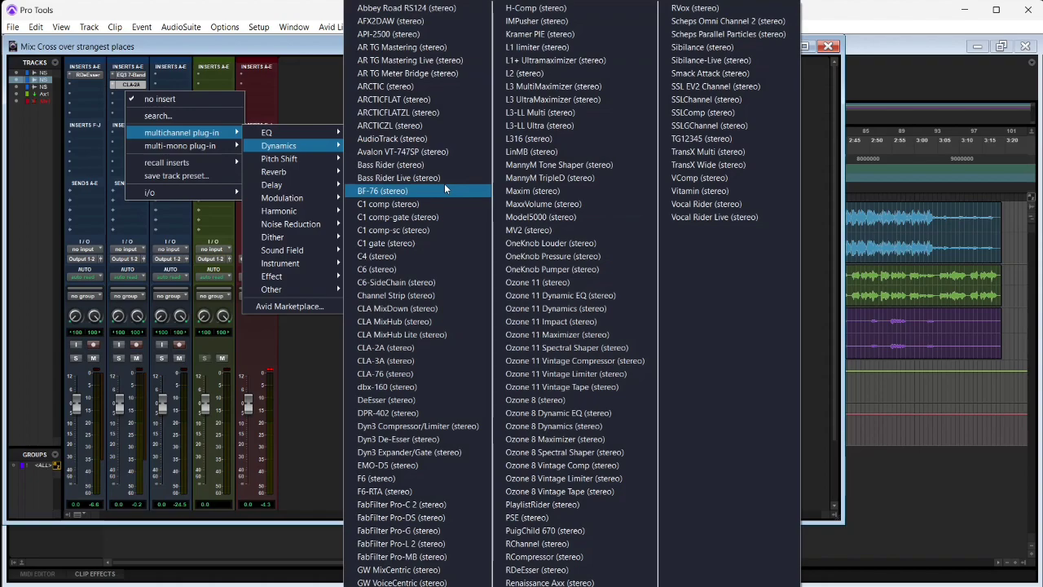
left_click(318, 75)
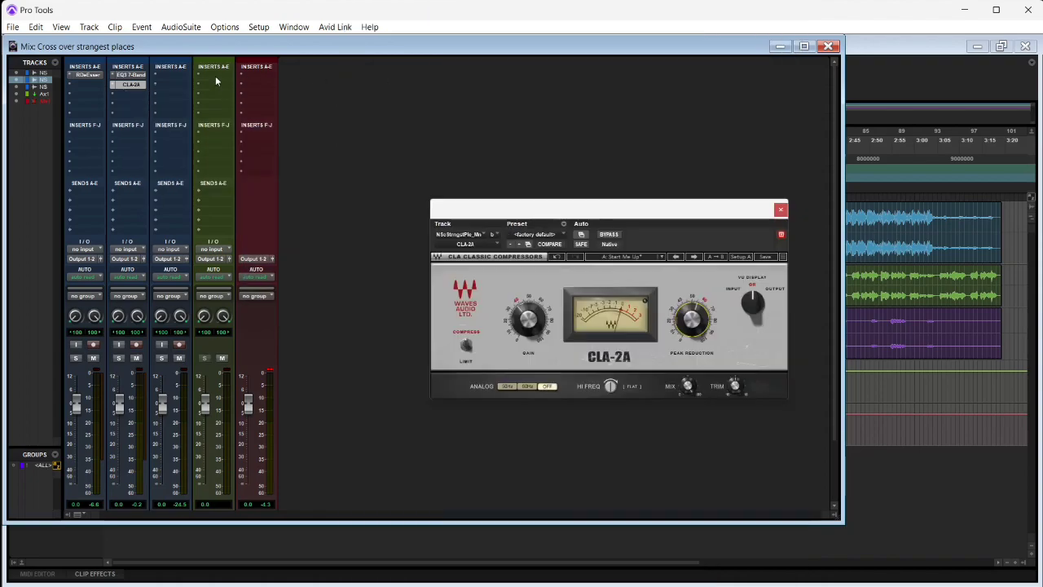
Step: Review the Main vocal's EQ3 7-Band and CLA-2A settings, and insert the stereo NLS Channel plug-in below them
left_click(142, 77)
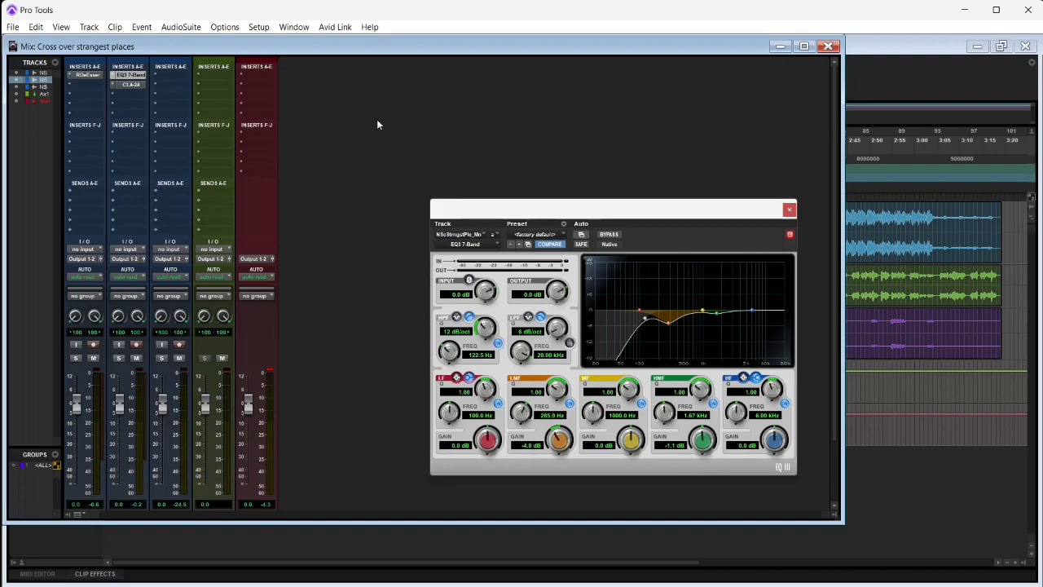
left_click(139, 86)
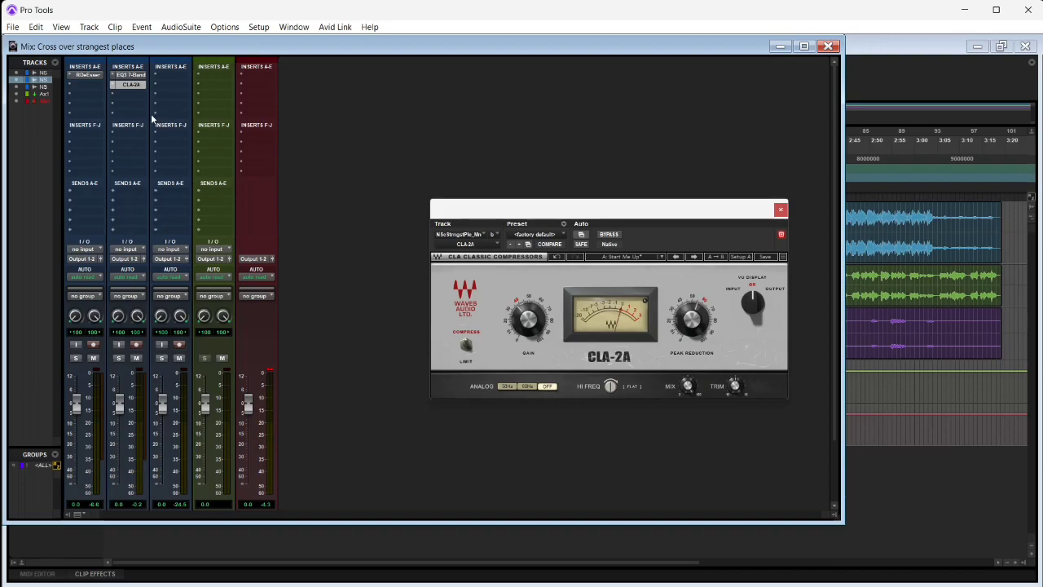
left_click(129, 101)
mouse_move(184, 133)
mouse_move(302, 147)
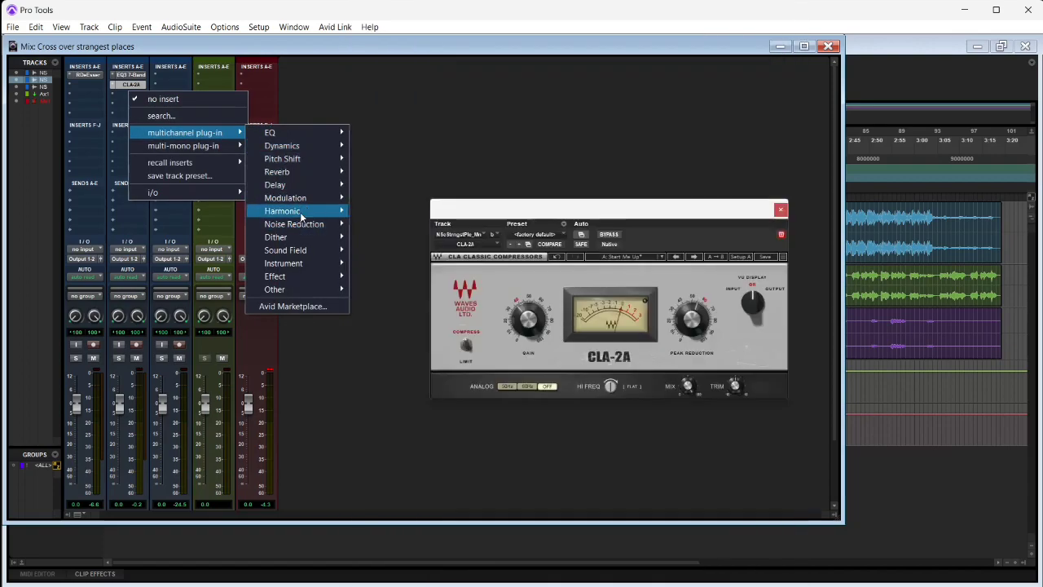
mouse_move(300, 213)
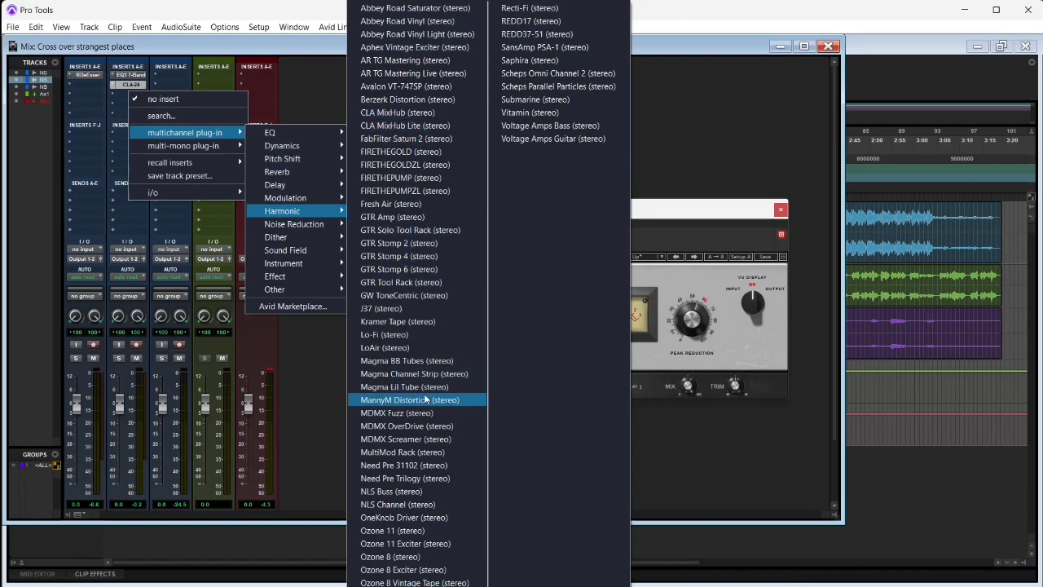
left_click(412, 504)
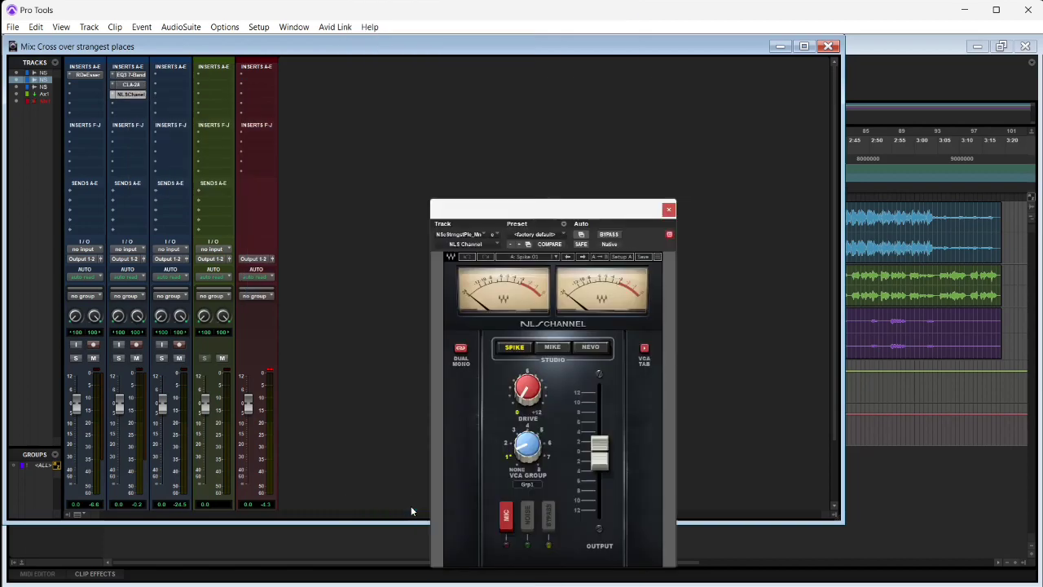
Step: Set the NLS Channel to the NEVO studio with VCA Group None and Noise enabled, raise its Drive, and close the plug-in
left_click(590, 347)
left_click_drag(571, 218, 557, 75)
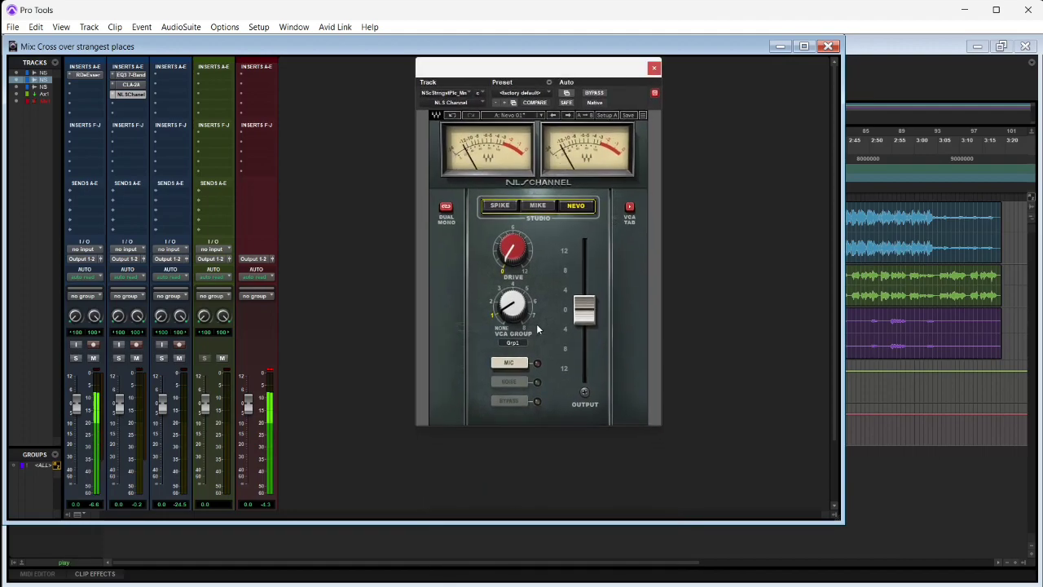
left_click_drag(513, 305, 513, 321)
left_click(512, 378)
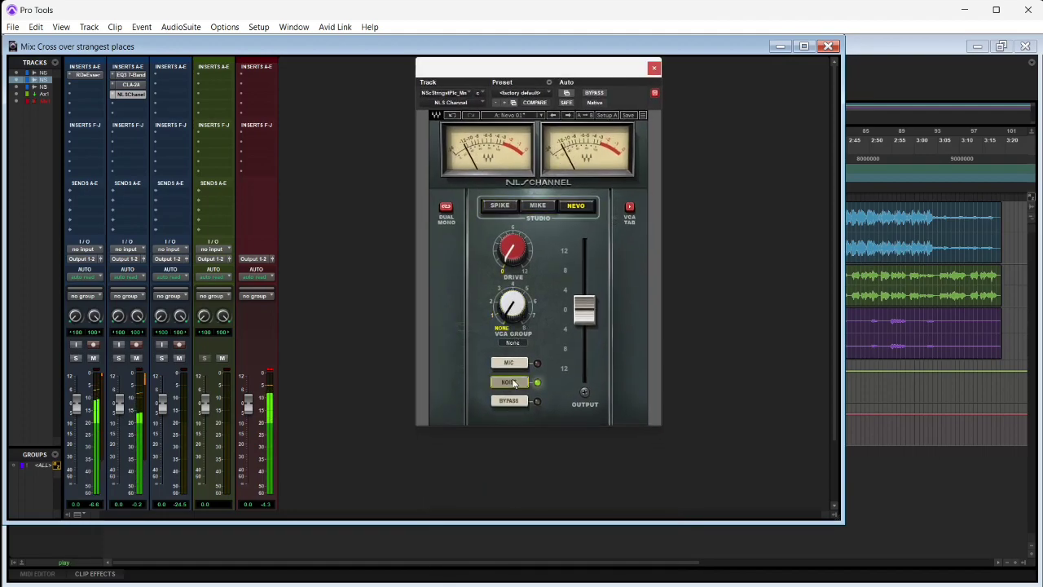
mouse_move(512, 250)
left_mouse_down()
mouse_move(511, 270)
mouse_move(512, 246)
mouse_move(512, 260)
left_mouse_up()
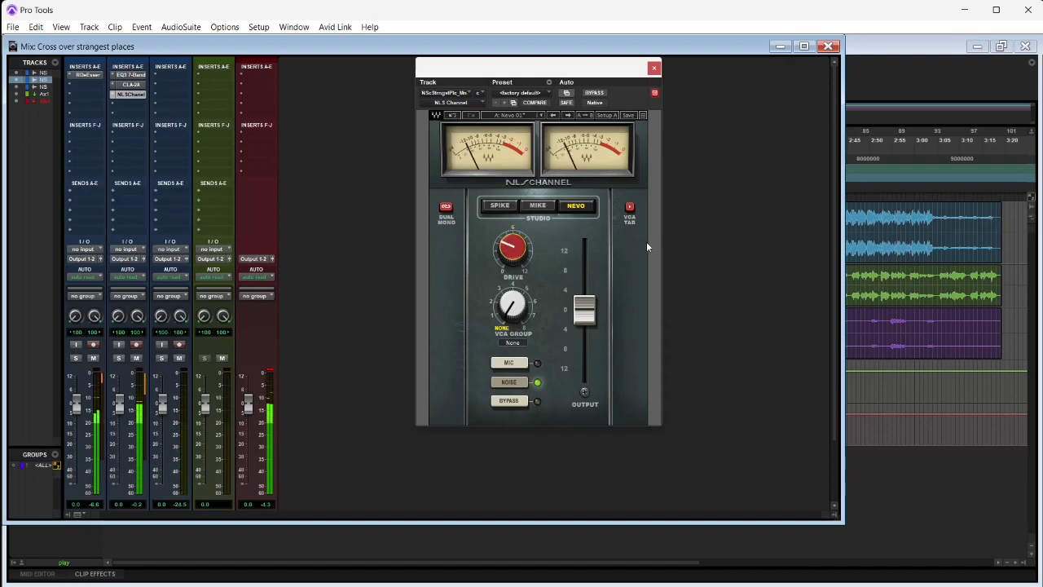
left_click(654, 68)
Step: Insert the stereo RVox plug-in below the NLS Channel on the Main vocal track
left_click(128, 104)
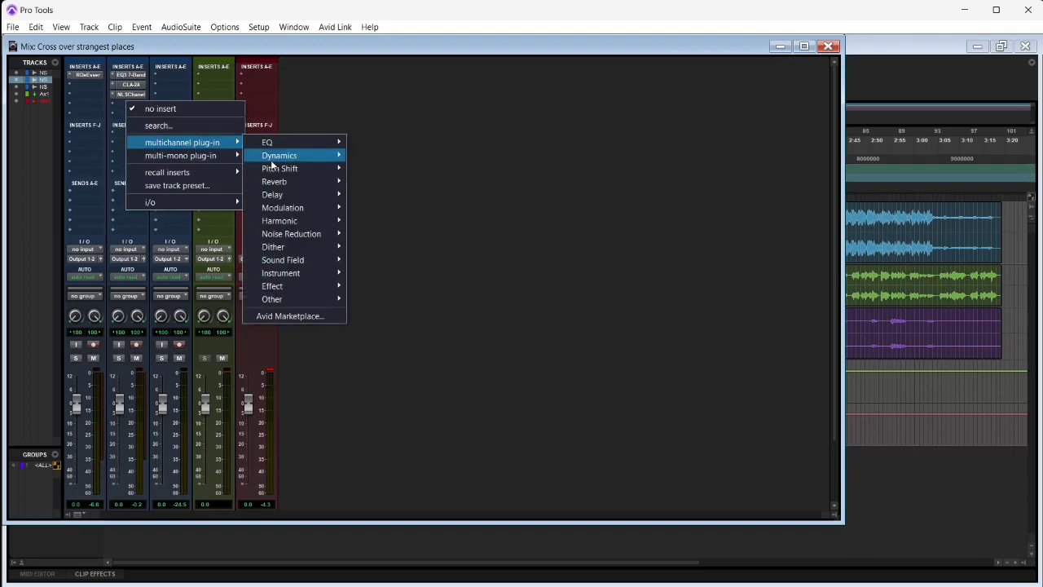
mouse_move(274, 163)
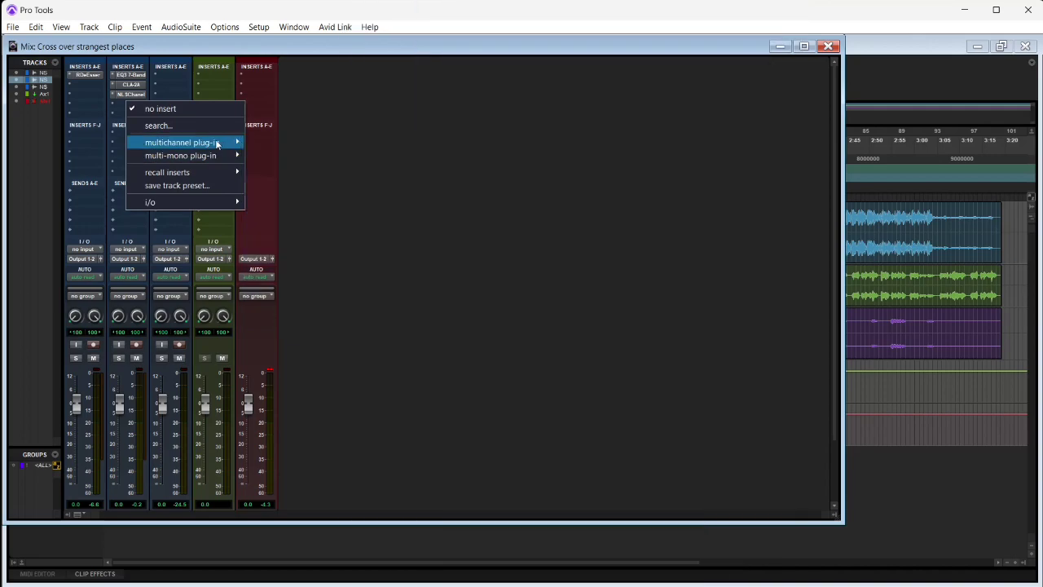
left_click(194, 126)
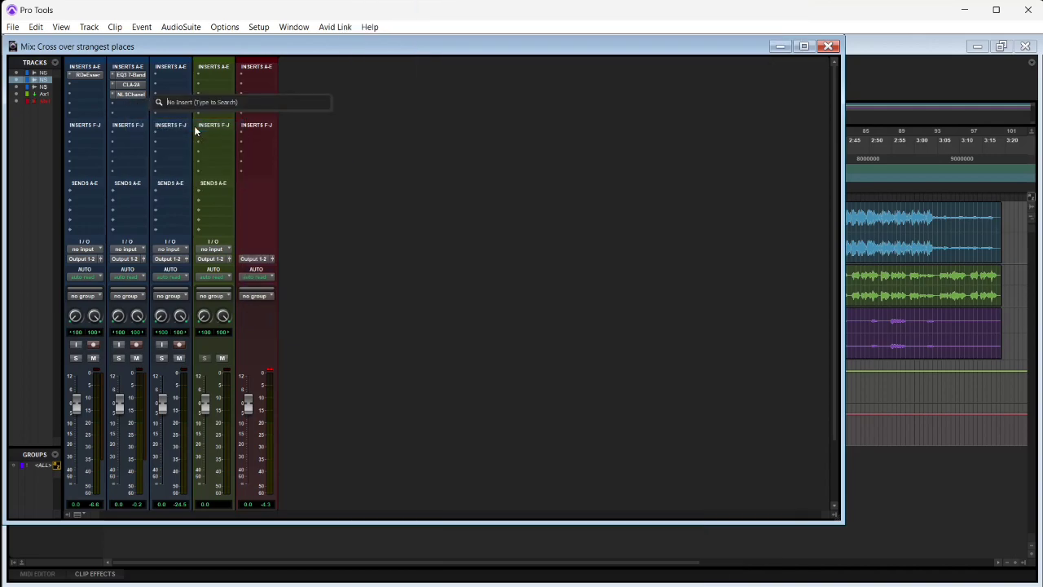
type("rvo")
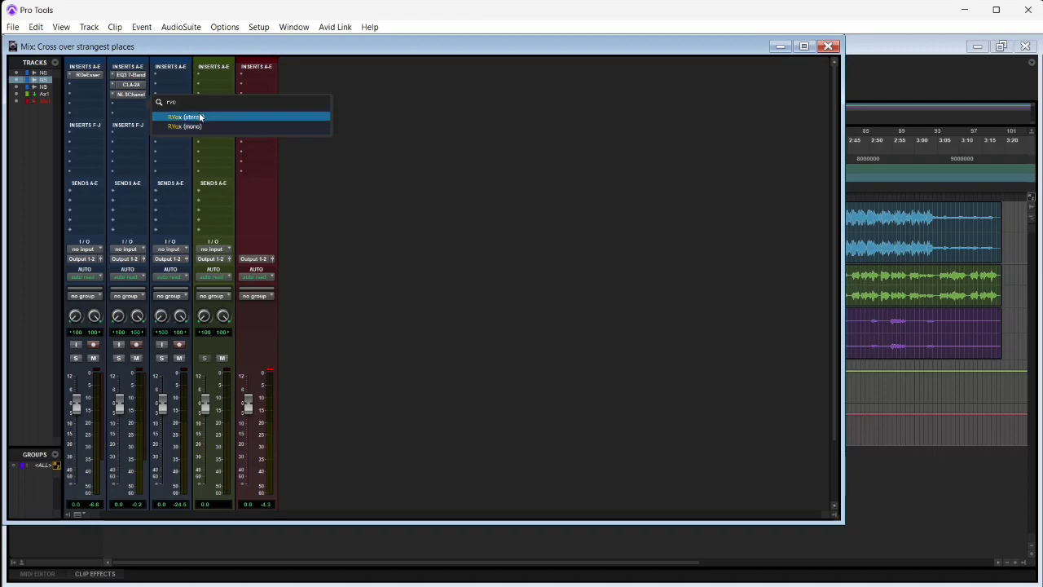
left_click(198, 117)
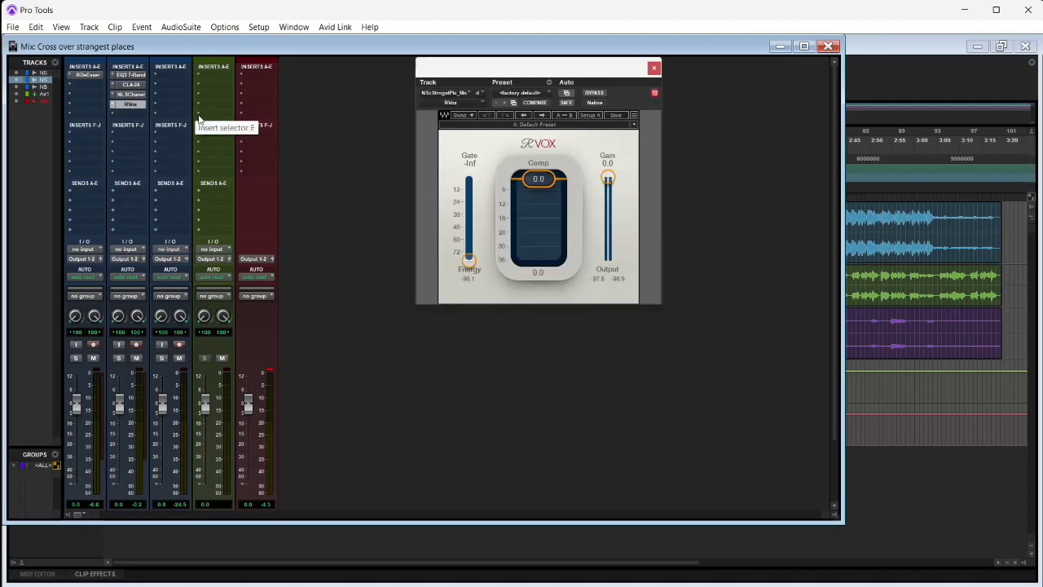
Step: Play the session and set RVox compression to -8.5 and gain to -4.2
key("space")
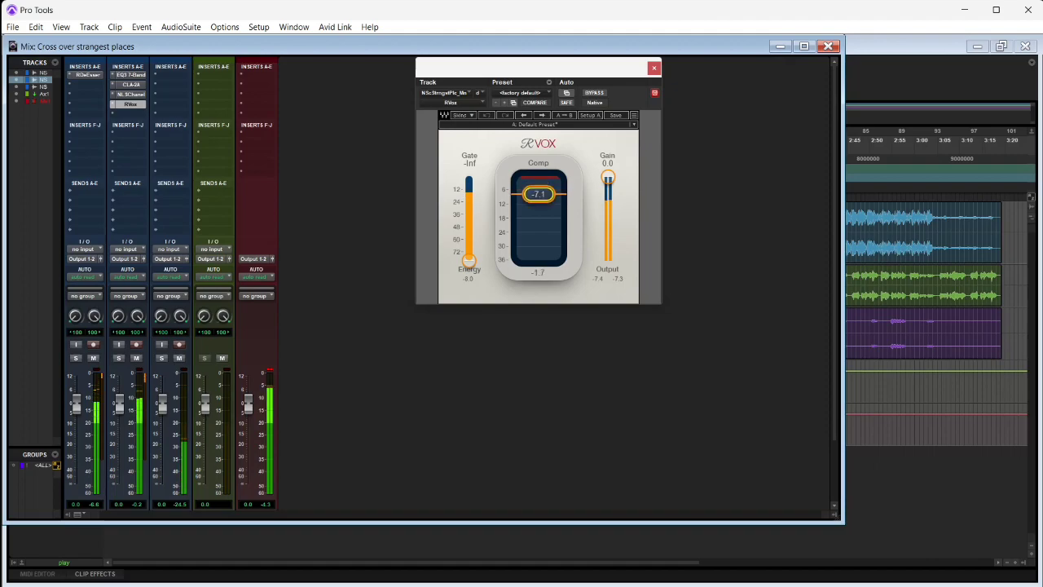
key("space")
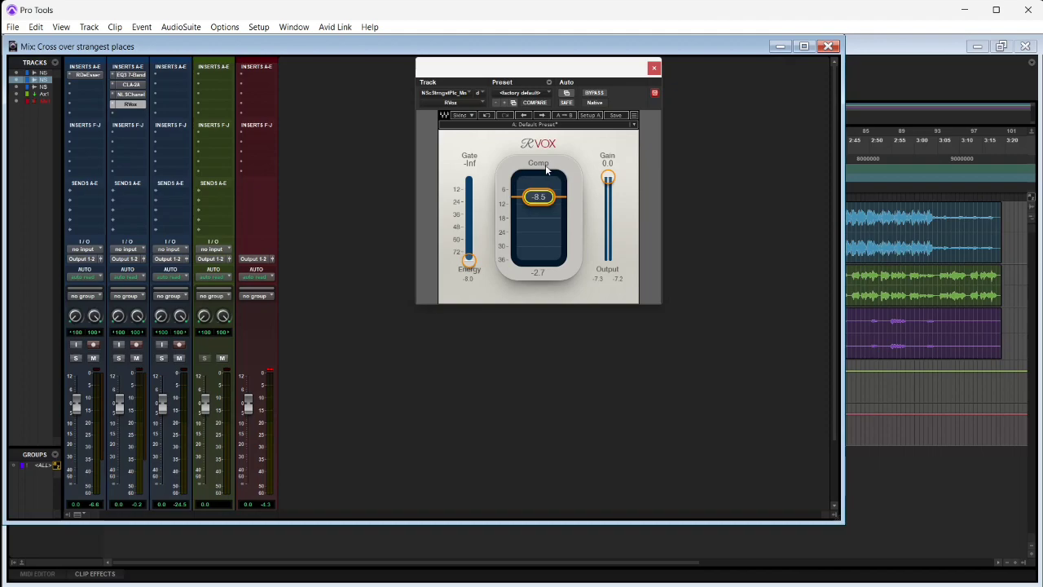
left_click_drag(606, 176, 607, 178)
key("space")
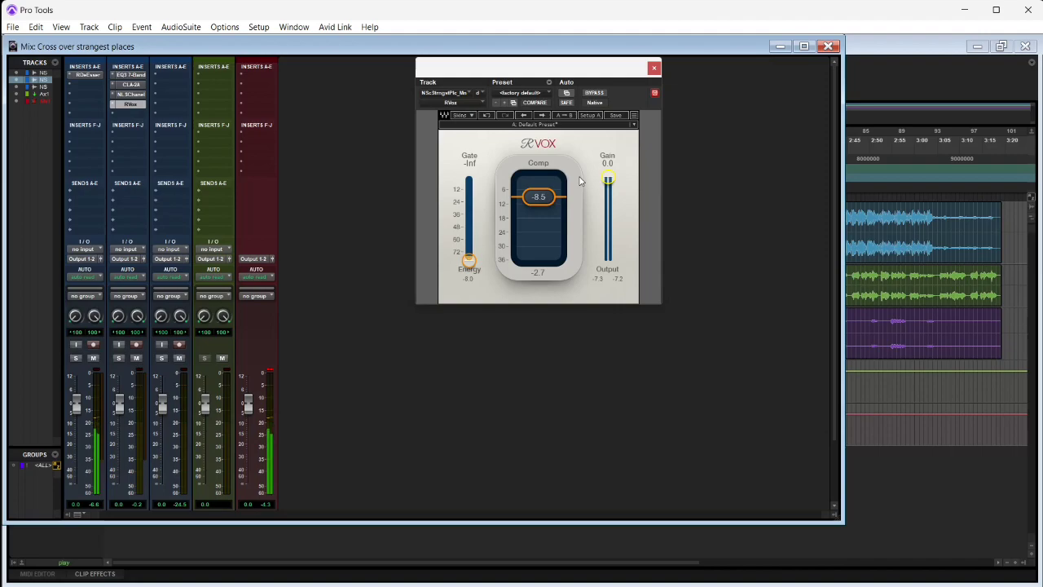
left_click_drag(608, 179, 608, 185)
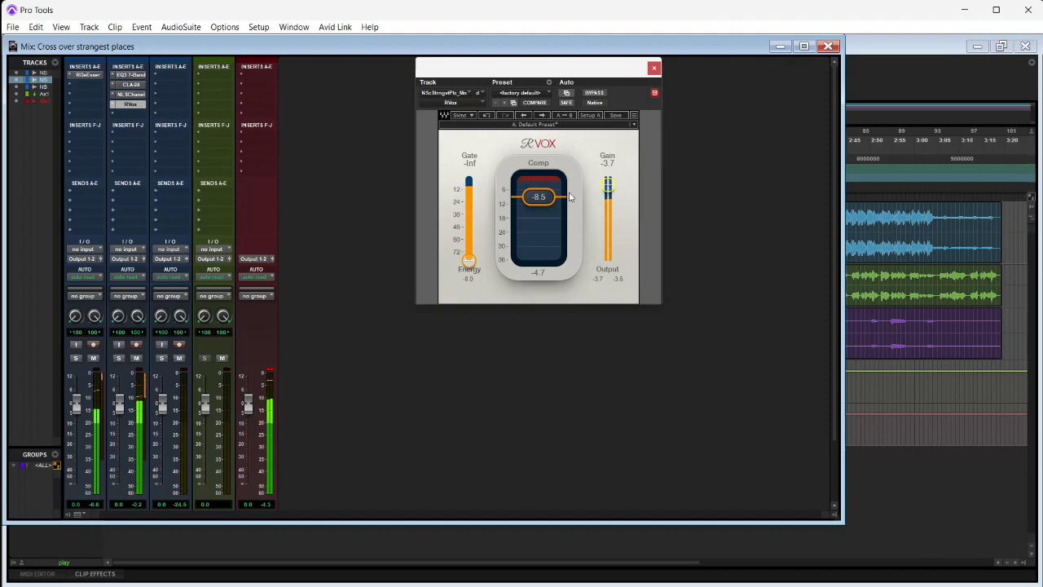
left_click_drag(607, 185, 607, 185)
Step: Cut the Main vocal EQ's low-mid band by 6.8 dB at 229.8 Hz and the mid band by 3.8 dB at 645.1 Hz
left_click(134, 75)
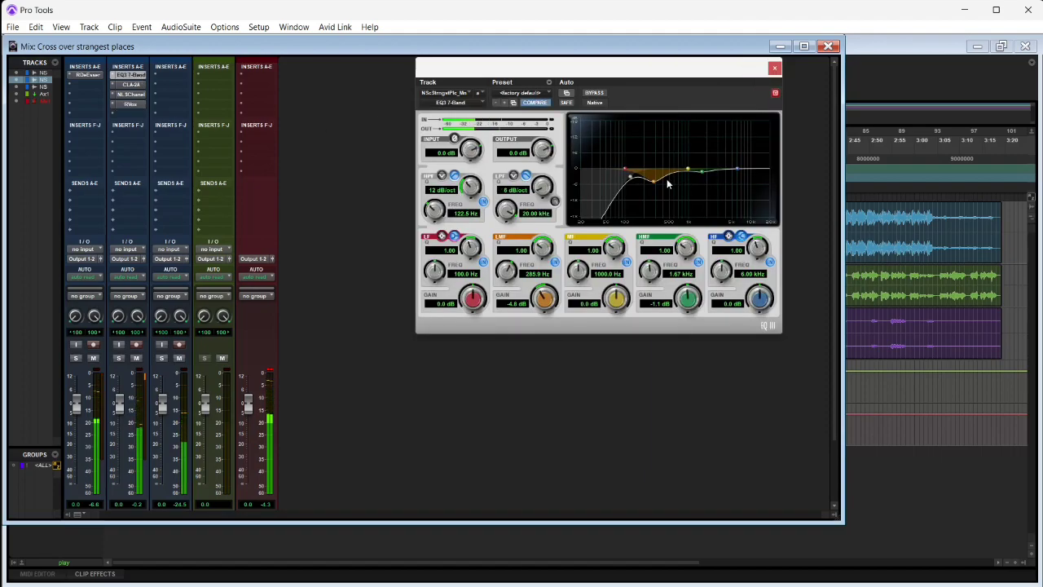
left_click_drag(655, 185, 649, 191)
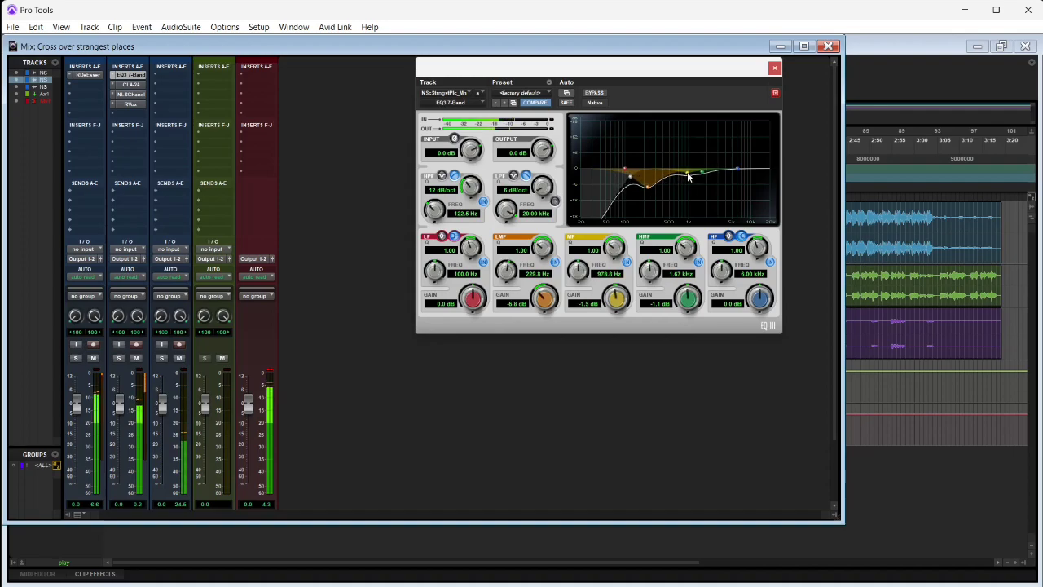
mouse_move(687, 169)
left_mouse_down()
mouse_move(666, 178)
mouse_move(678, 177)
mouse_move(676, 145)
mouse_move(676, 183)
left_mouse_up()
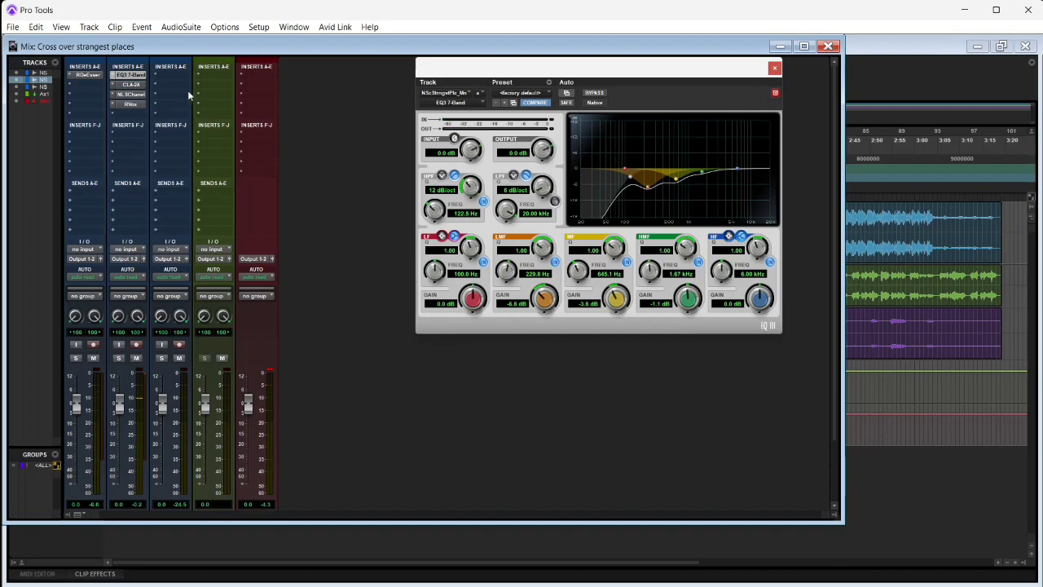
left_click(132, 105)
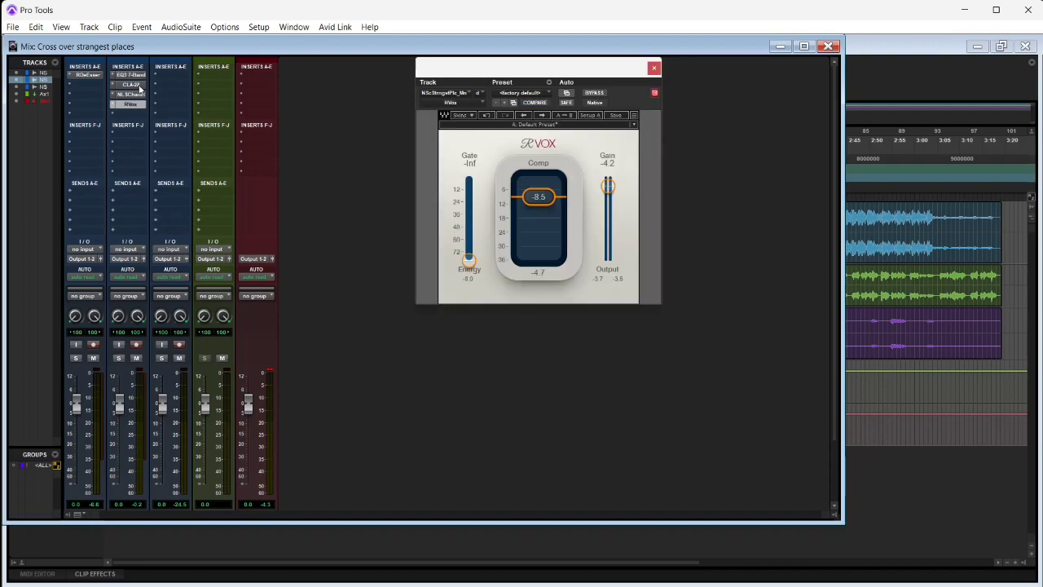
left_click(135, 74)
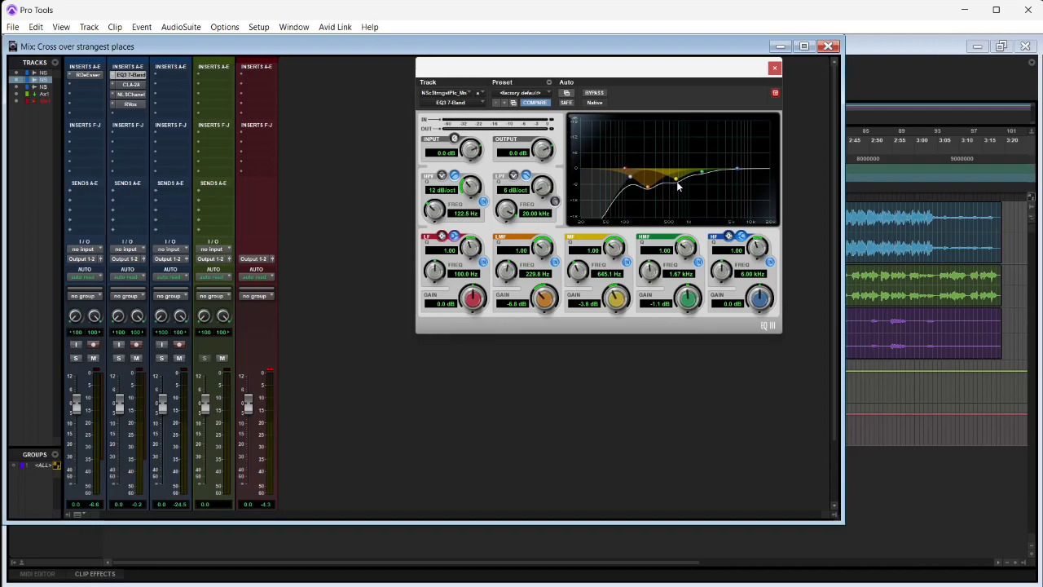
left_click(774, 67)
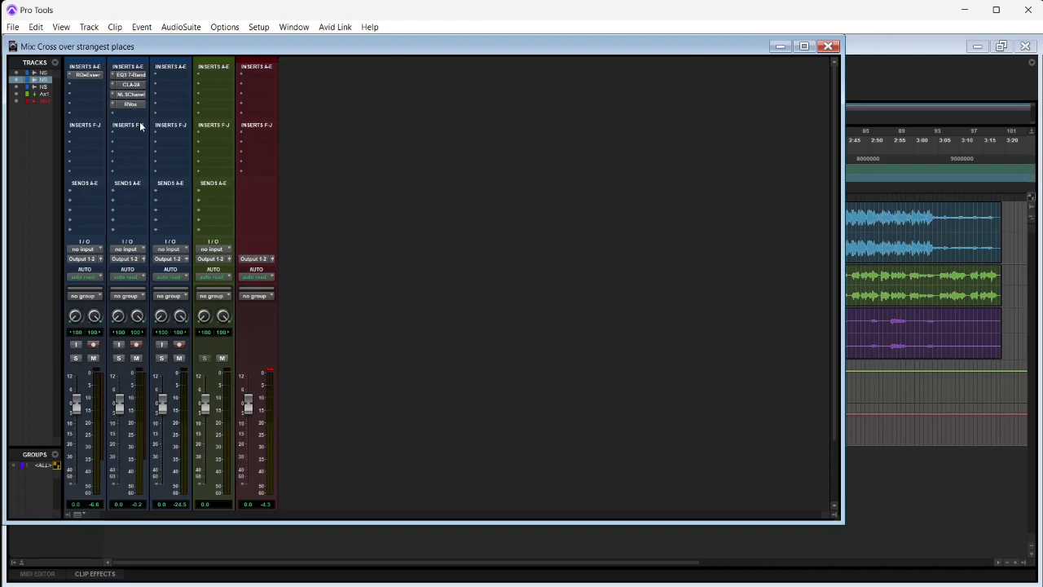
Step: Play the session and lower the Main vocal fader to -1.1 dB in the Mix window
key("ctrl+equal")
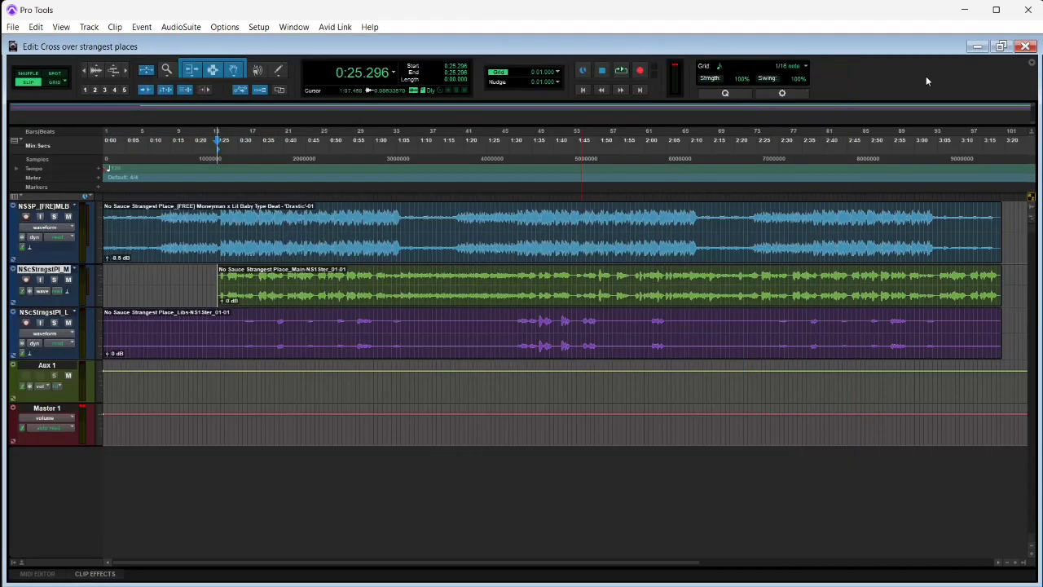
key("space")
key("ctrl+equal")
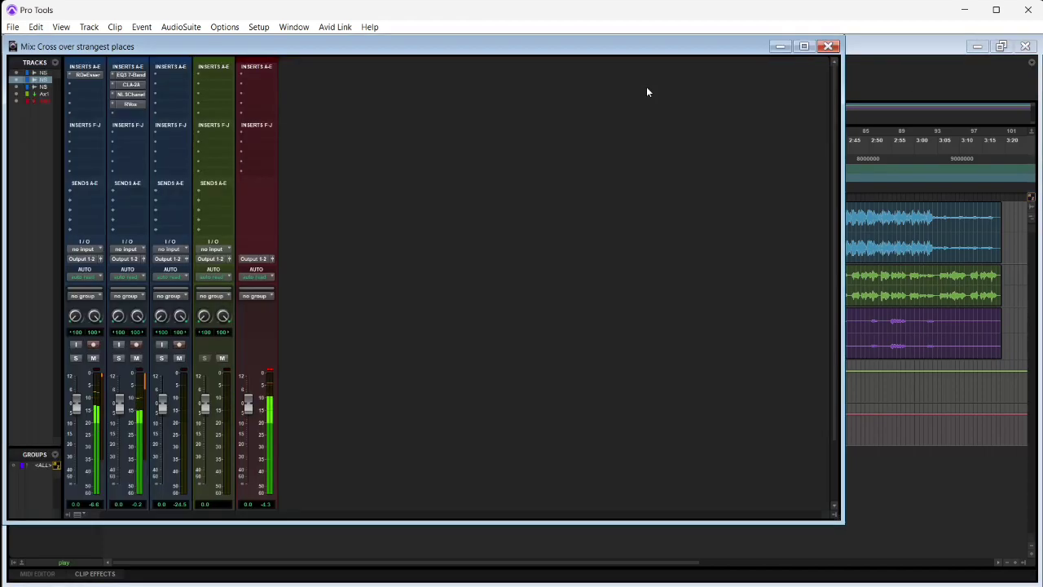
left_click_drag(124, 401, 123, 407)
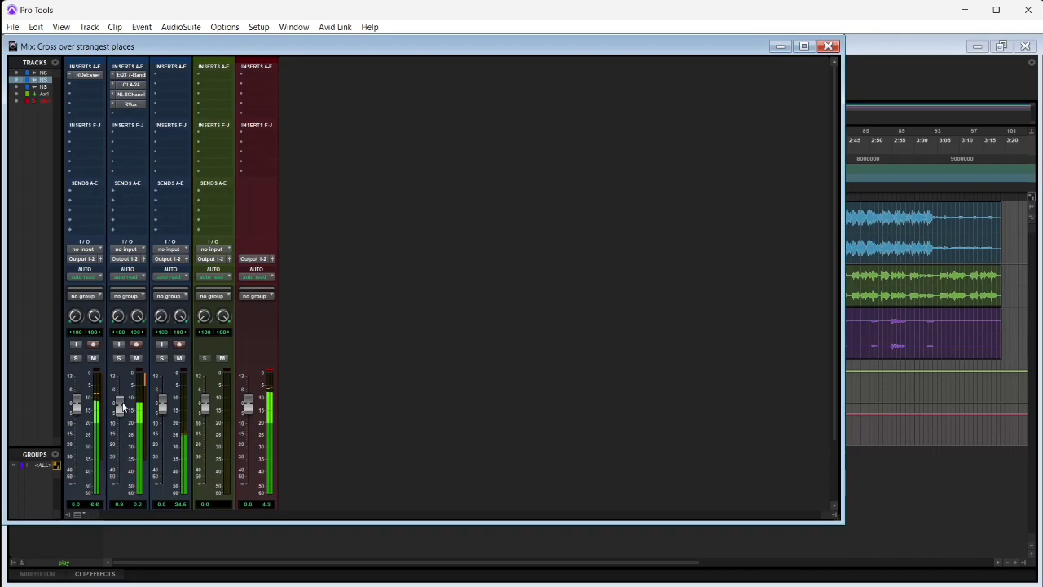
Step: Insert the stereo Scheps 73 EQ below RVox on the Main vocal track
left_click(122, 113)
mouse_move(192, 153)
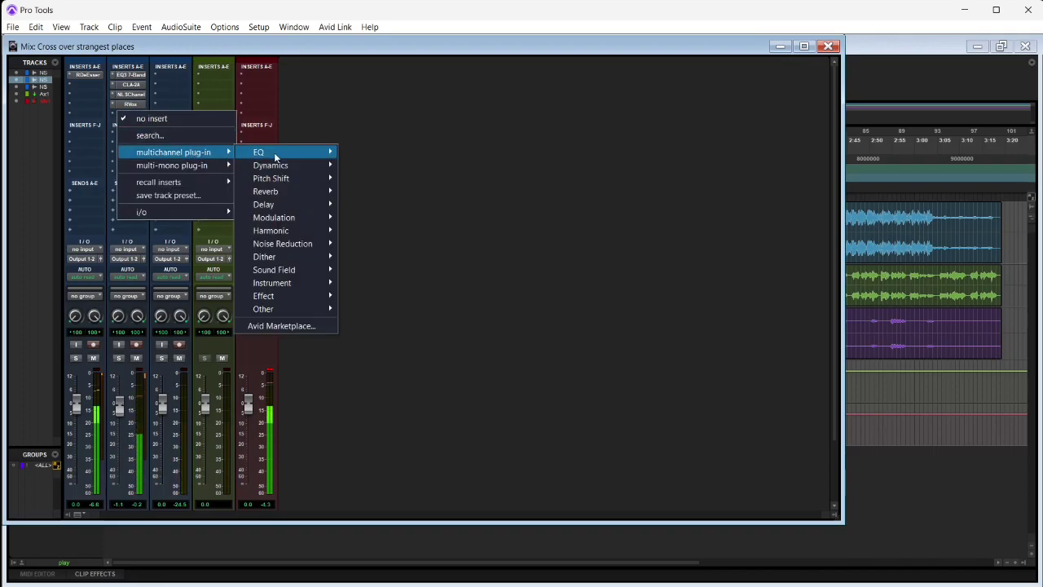
mouse_move(274, 154)
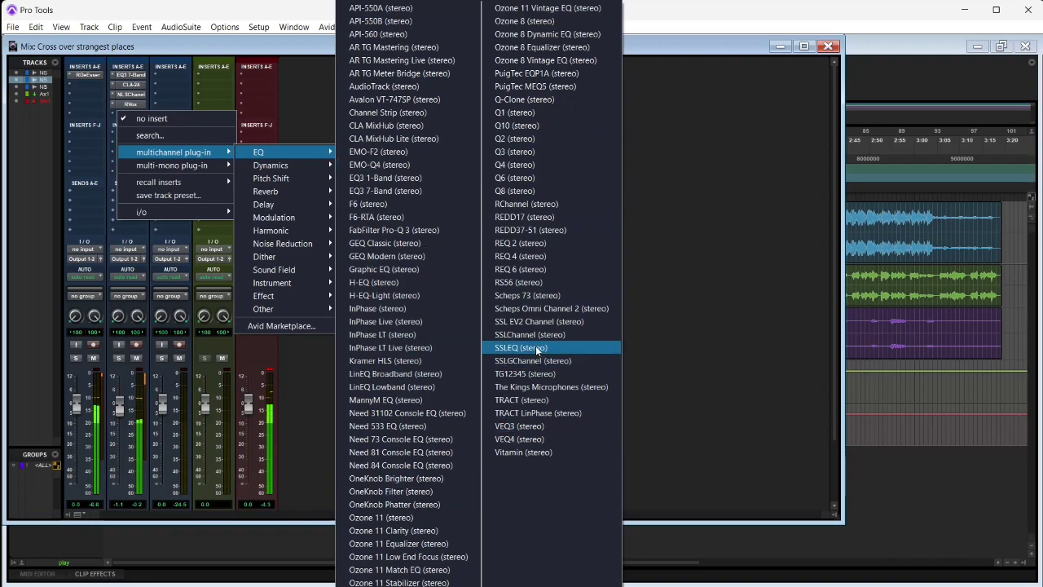
left_click(525, 296)
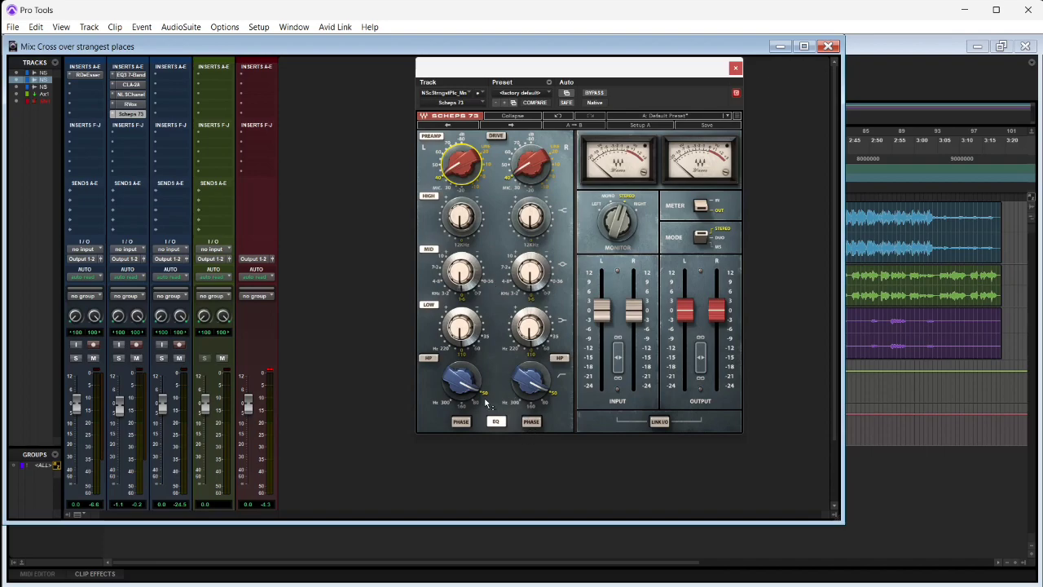
Step: Switch on the high-pass filter in the Main vocal's Scheps 73
left_click(429, 358)
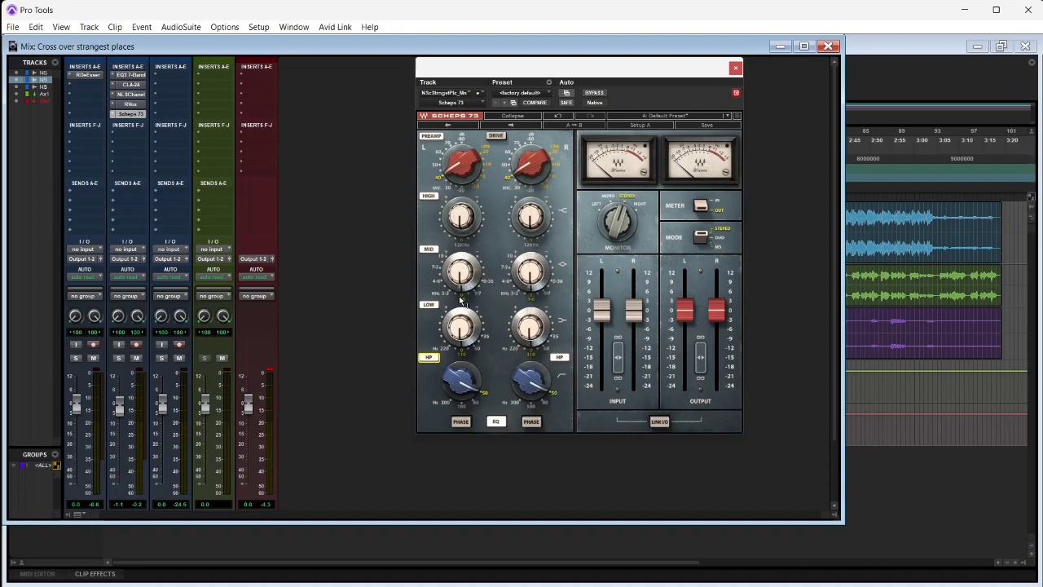
Step: Insert the stereo SSLEQ in the first F-J slot of the Main vocal track
left_click(120, 137)
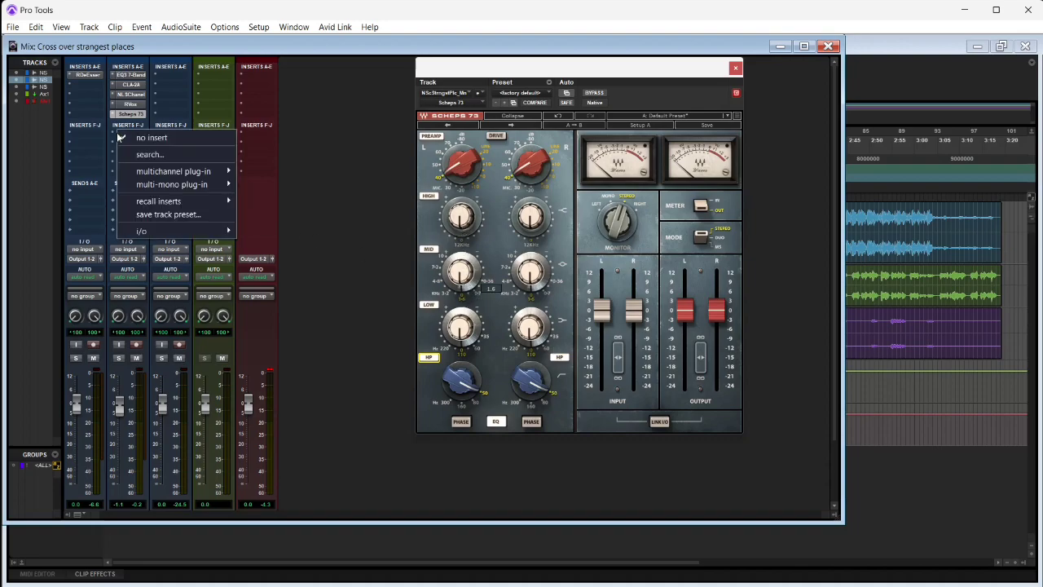
mouse_move(163, 171)
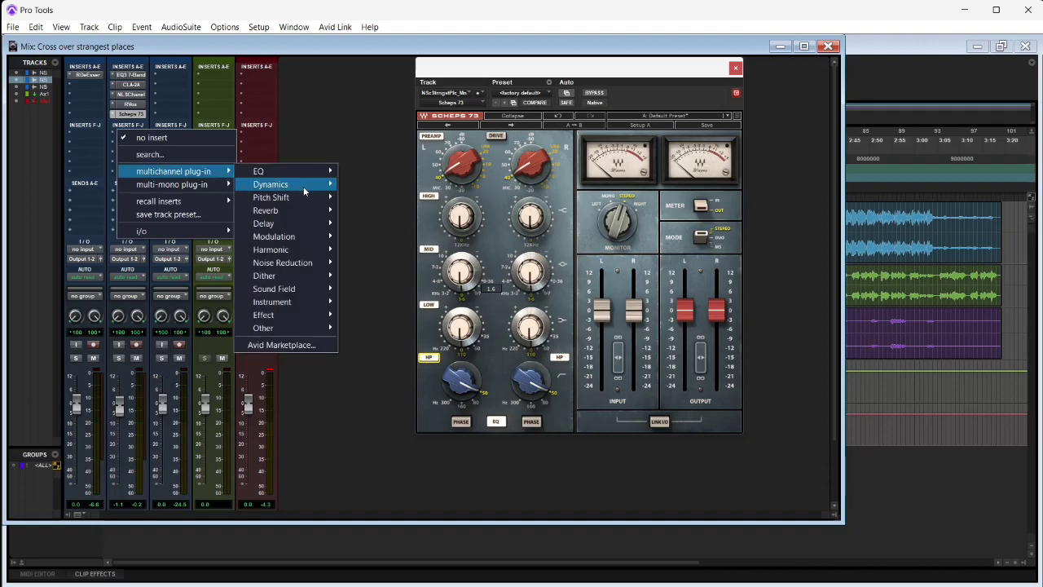
mouse_move(300, 172)
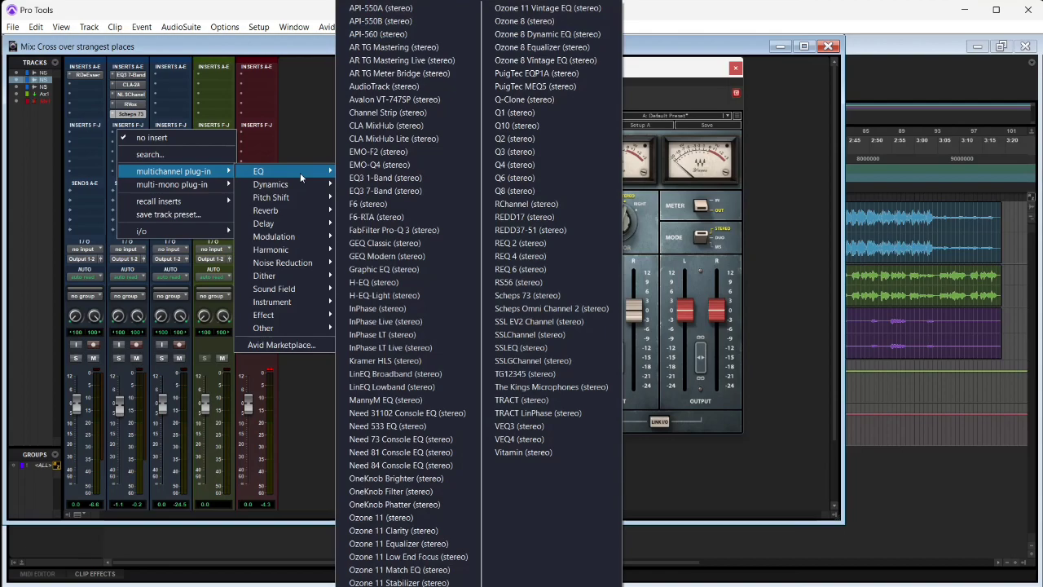
mouse_move(287, 250)
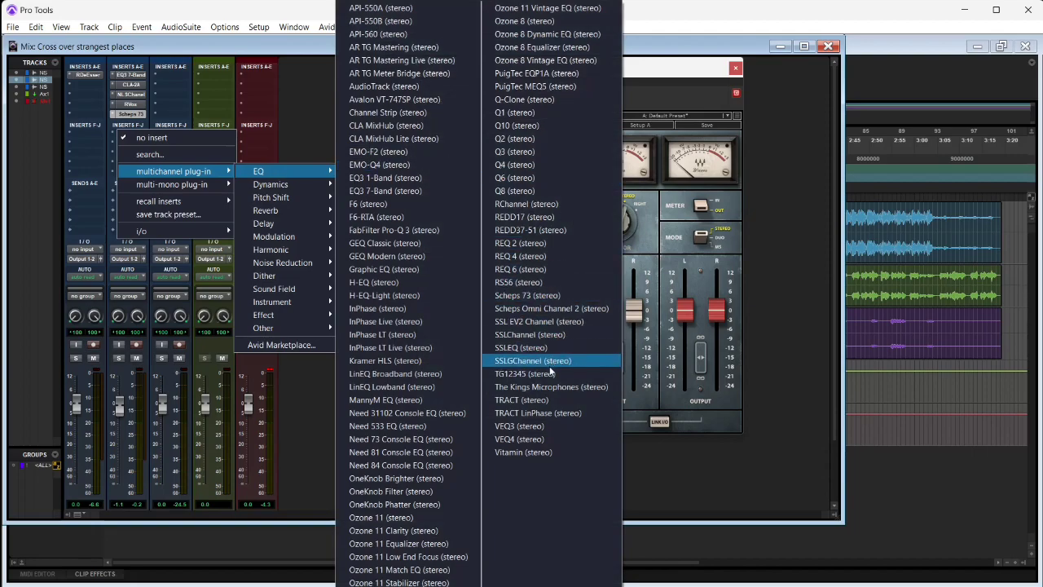
left_click(541, 343)
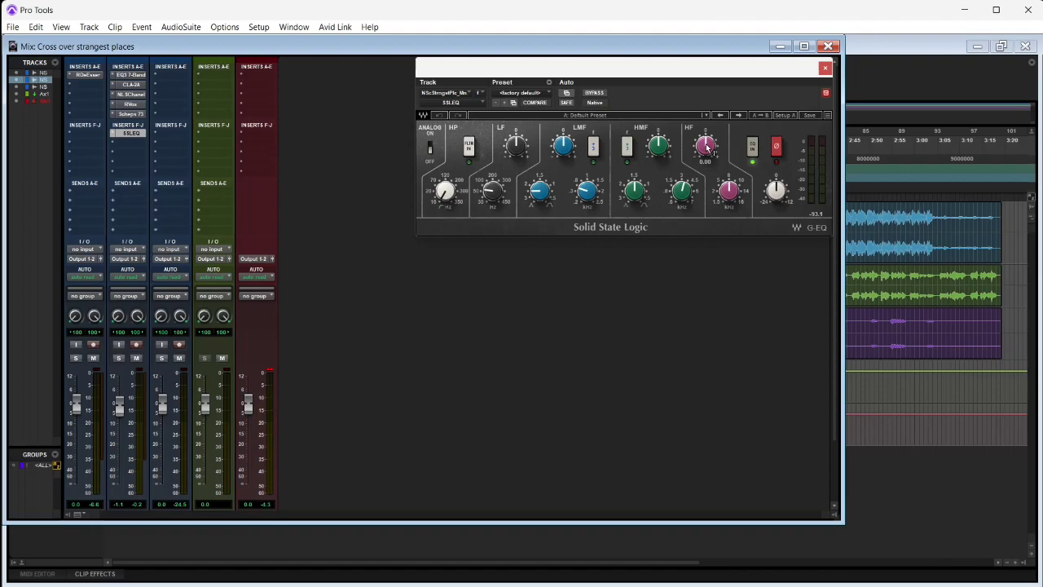
Step: Raise the frequency and gain of the SSLEQ's HF and HMF bands, auditioning the session during the adjustment
mouse_move(731, 198)
left_mouse_down()
mouse_move(731, 186)
mouse_move(729, 195)
left_mouse_up()
key("space")
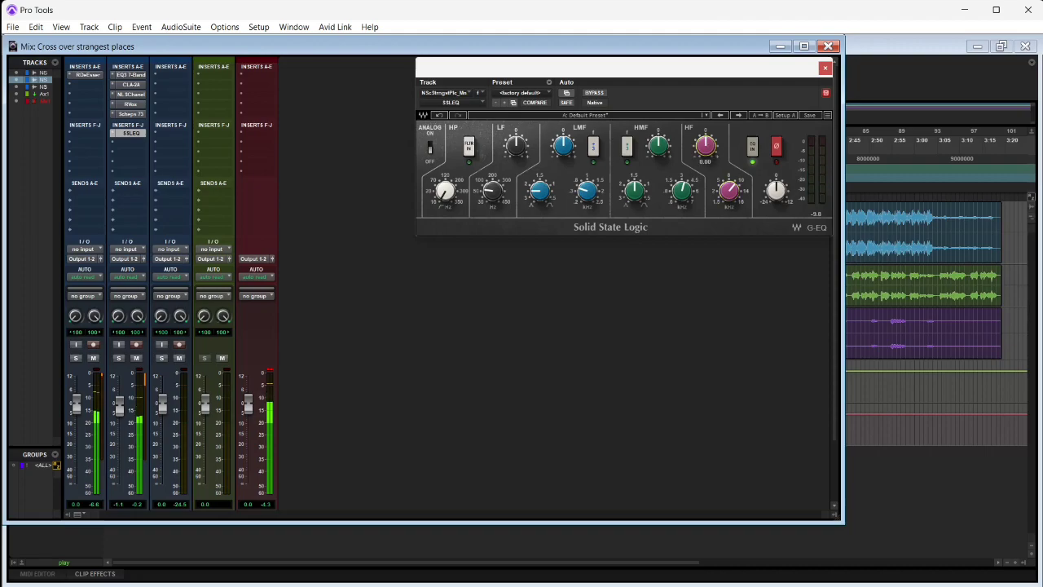
left_click_drag(706, 146, 706, 133)
key("space")
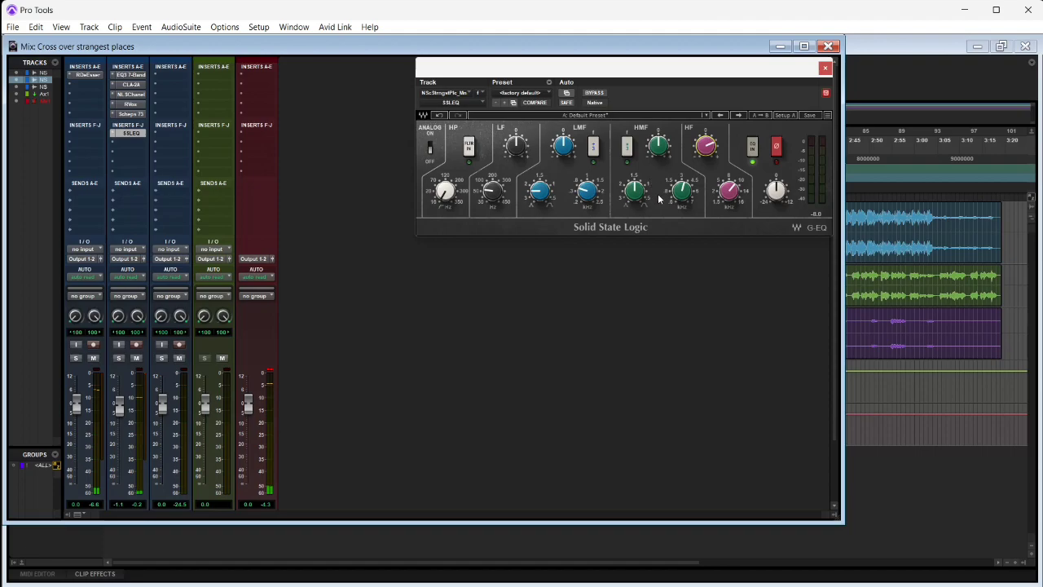
left_click_drag(687, 196, 687, 196)
left_click_drag(659, 153, 659, 153)
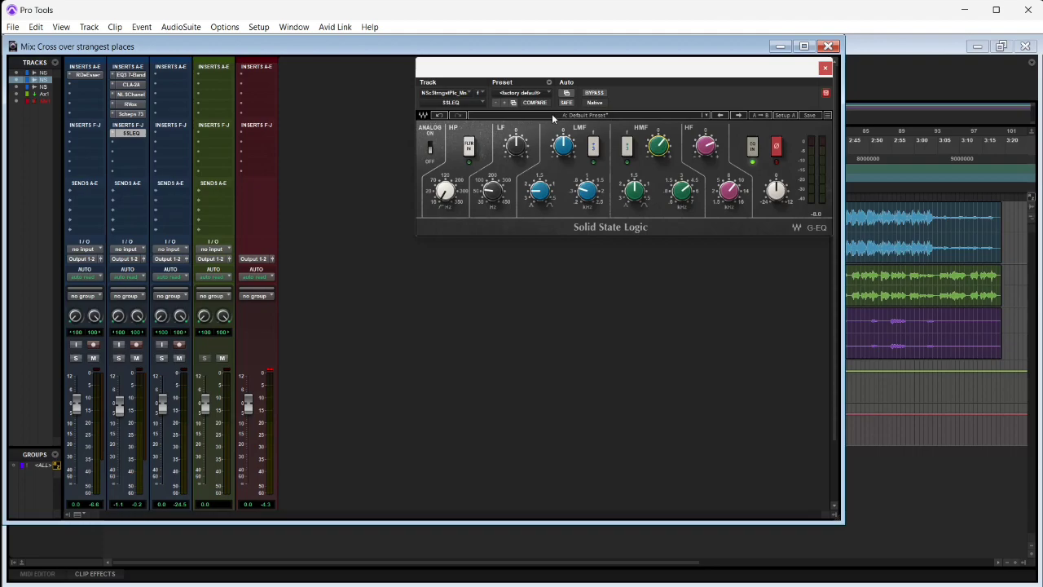
Step: Replace the SSLEQ insert on the Main vocal track with the stereo Fresh Air plug-in
left_click(116, 137)
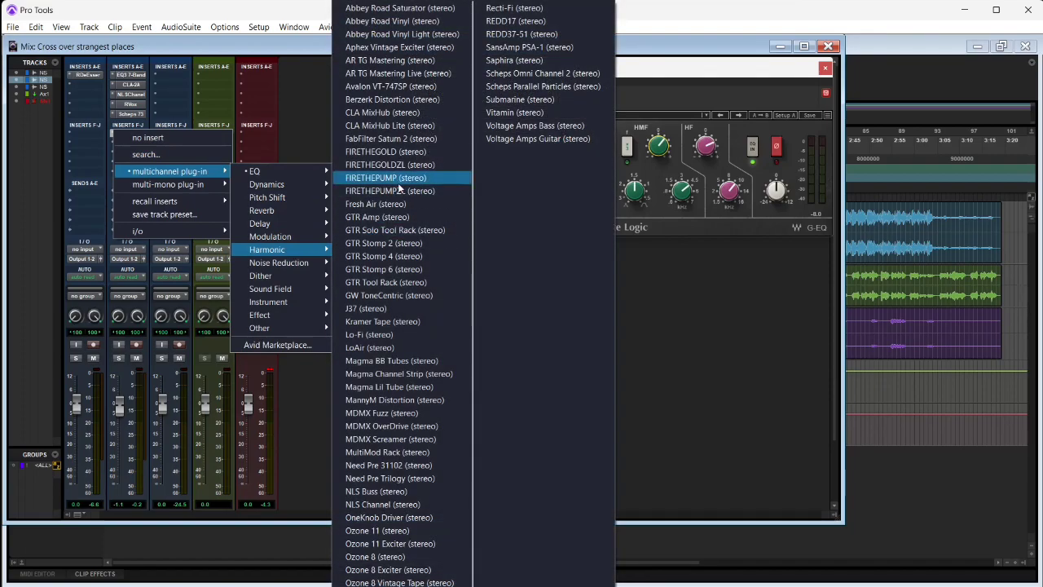
left_click(397, 215)
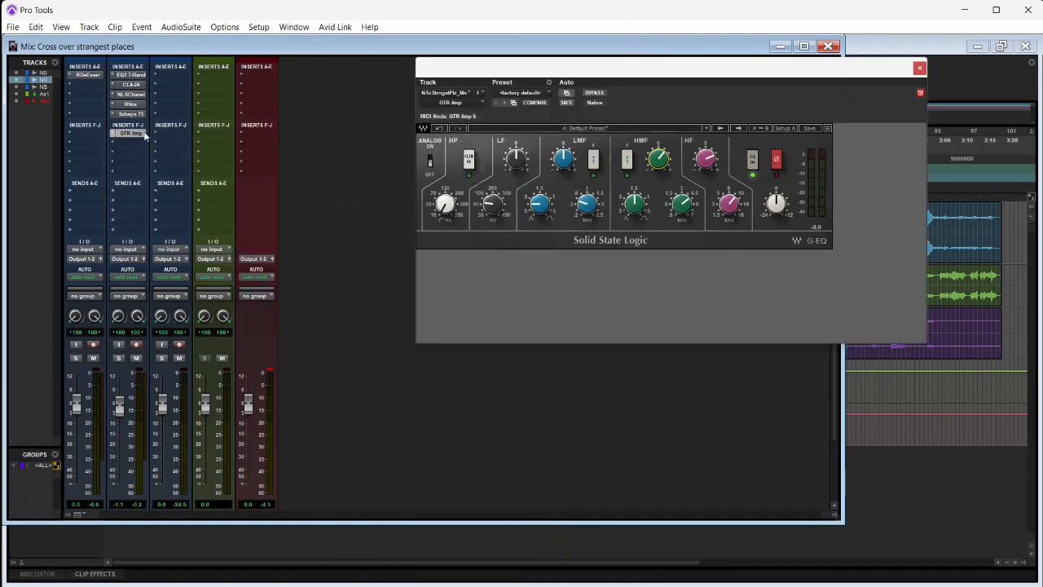
left_click(114, 139)
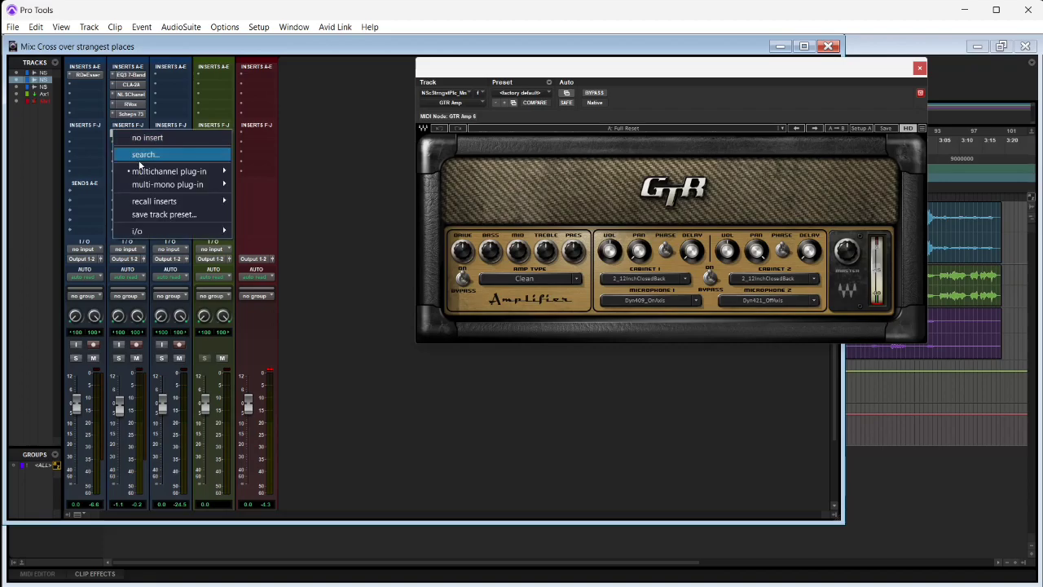
mouse_move(144, 172)
mouse_move(287, 250)
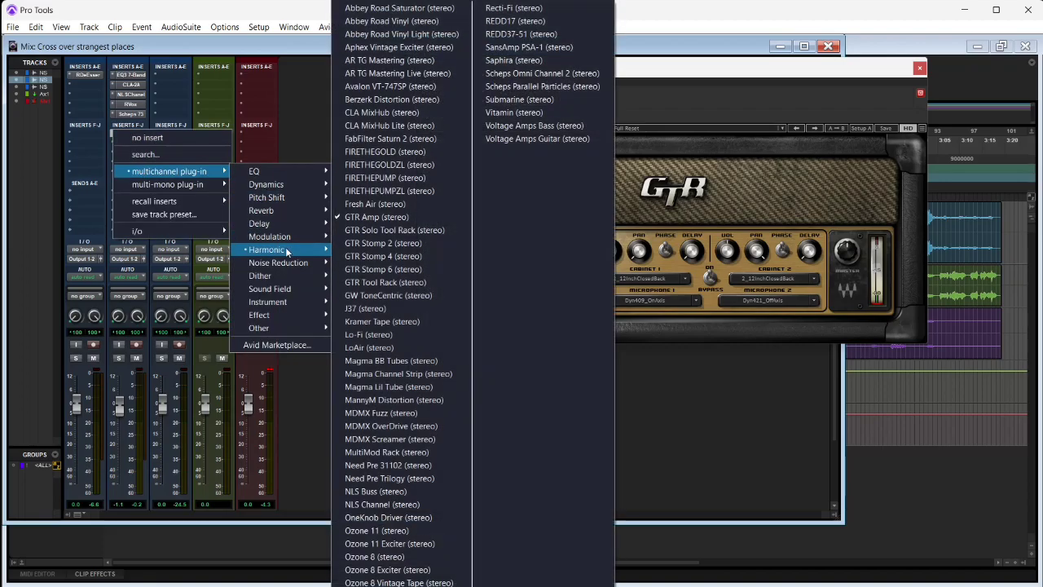
left_click(383, 204)
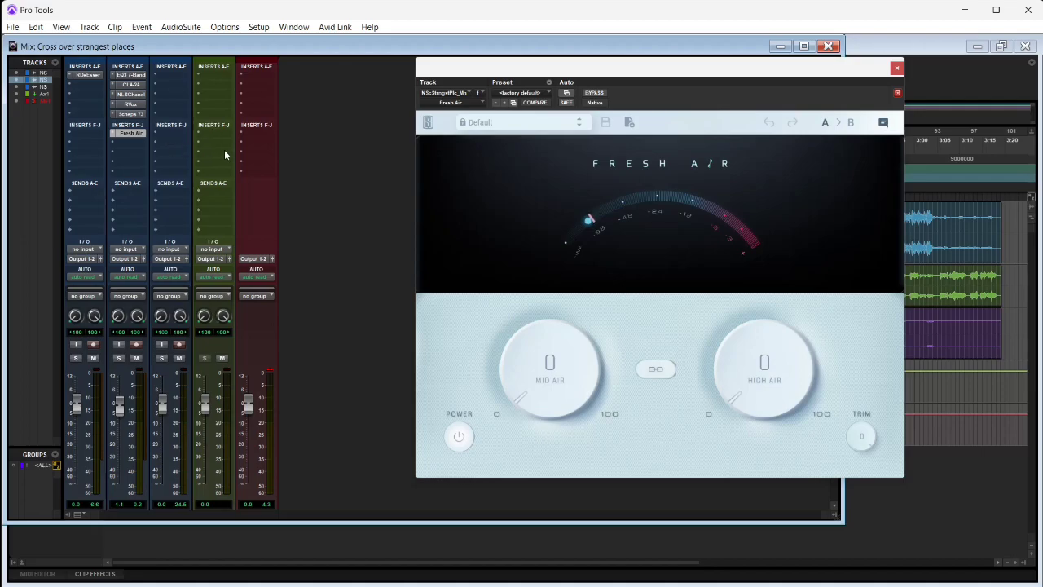
Step: Play the session and set Fresh Air's High Air to 26 and Mid Air to 11
key("space")
left_click_drag(743, 380, 731, 298)
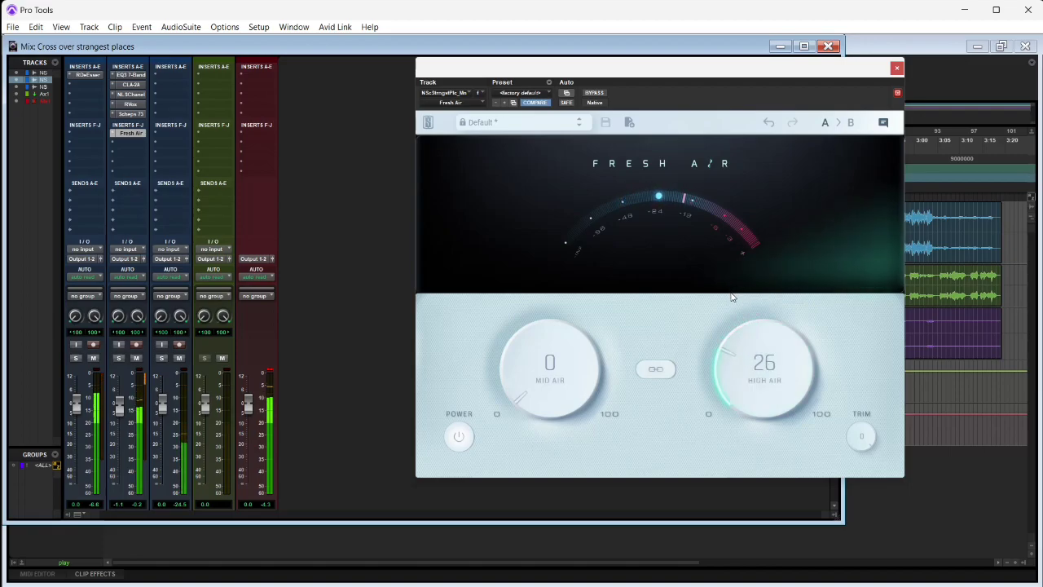
left_click_drag(546, 340, 541, 321)
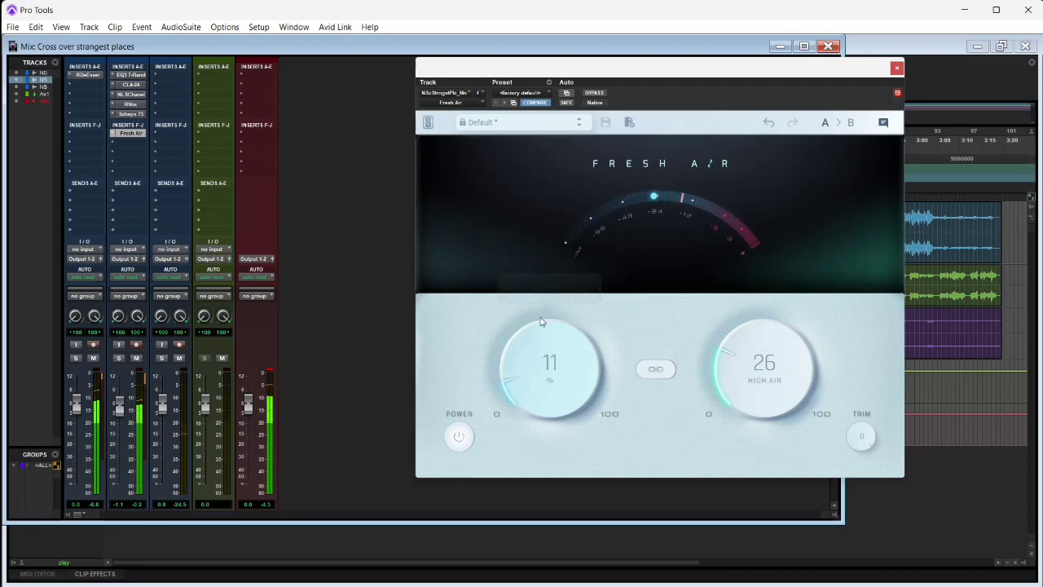
Step: In the Main vocal's EQ3 7-Band, set the low-mid band to -7.4 dB at 151.5 Hz and the high-mid band to -1.9 dB at 1.32 kHz
left_click(131, 75)
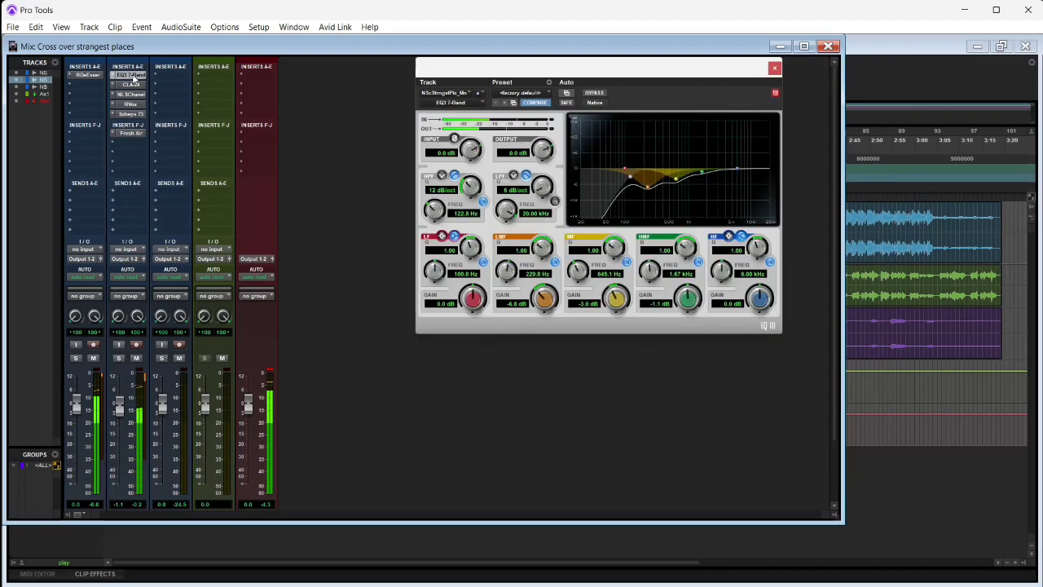
left_click_drag(650, 192, 637, 191)
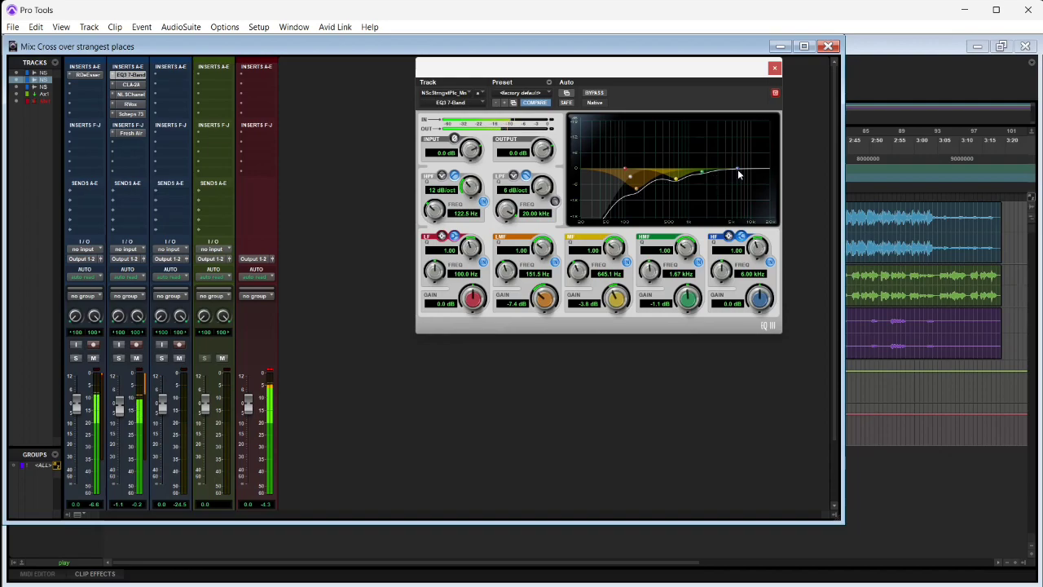
mouse_move(702, 174)
left_mouse_down()
mouse_move(712, 156)
mouse_move(694, 175)
left_mouse_up()
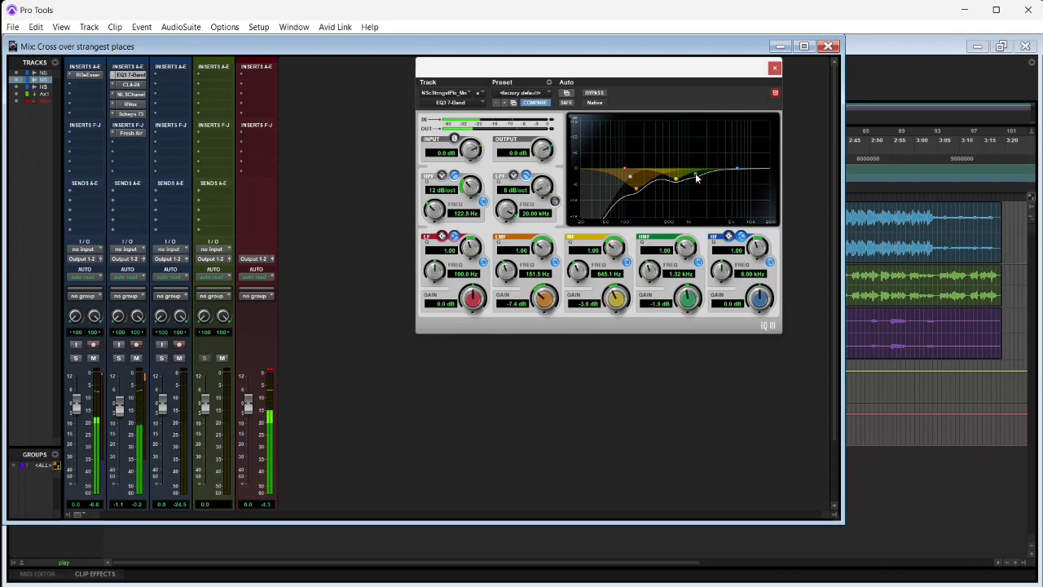
Step: Set Fresh Air's Mid Air and High Air to 23 each and its Trim to -0.8
left_click(128, 134)
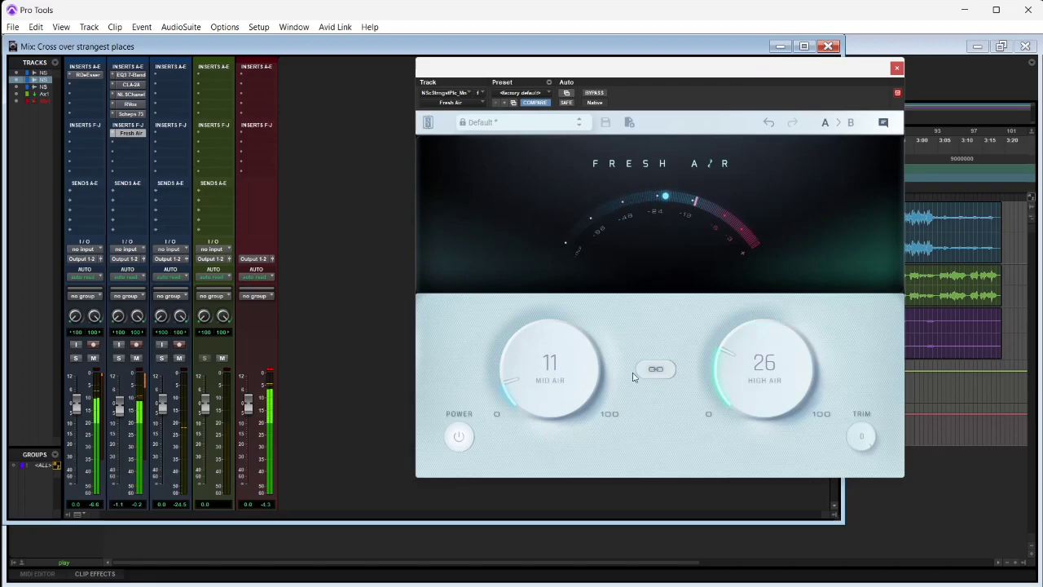
left_click_drag(552, 378, 543, 344)
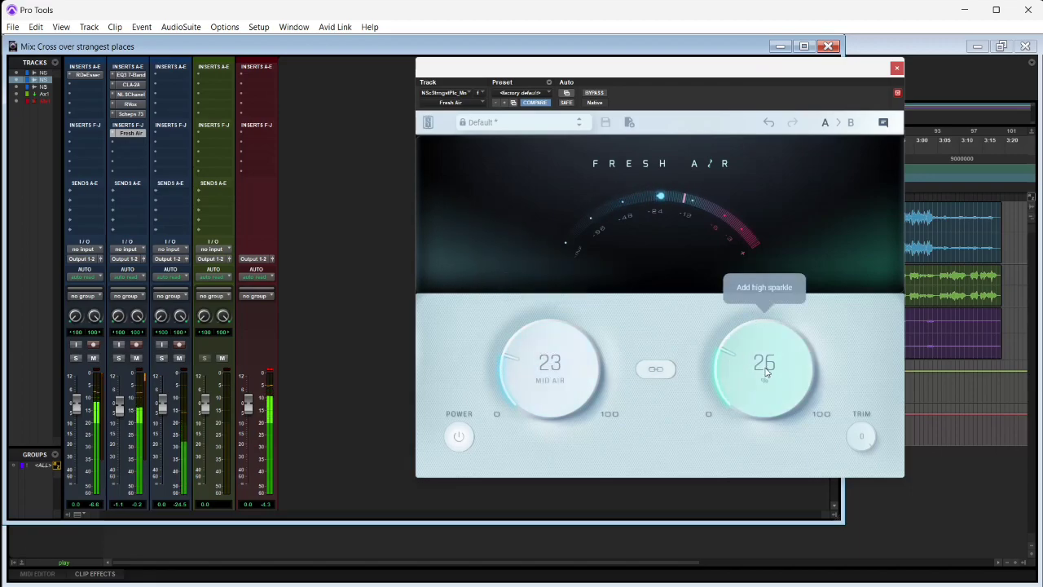
left_click_drag(766, 373, 766, 380)
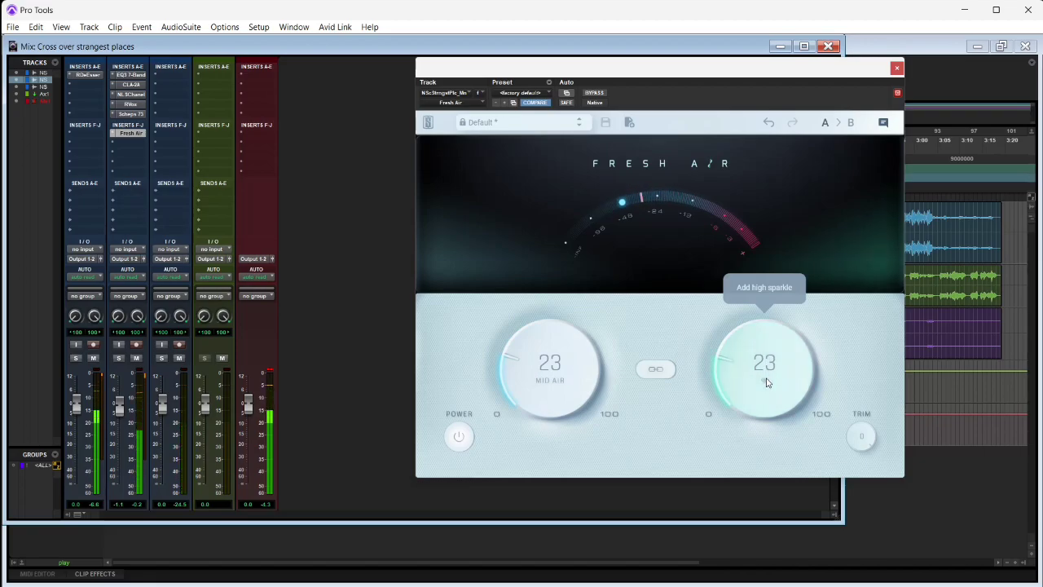
left_click_drag(863, 436, 866, 465)
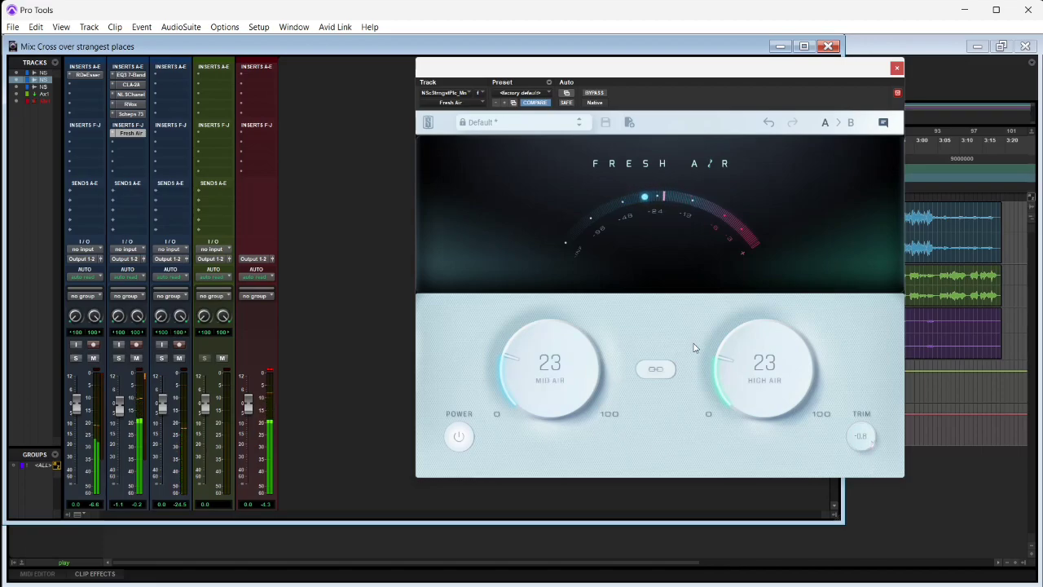
Step: Insert the stereo Avalon VT-747SP below Fresh Air on the Main vocal track and bring its whole window into view
left_click(131, 84)
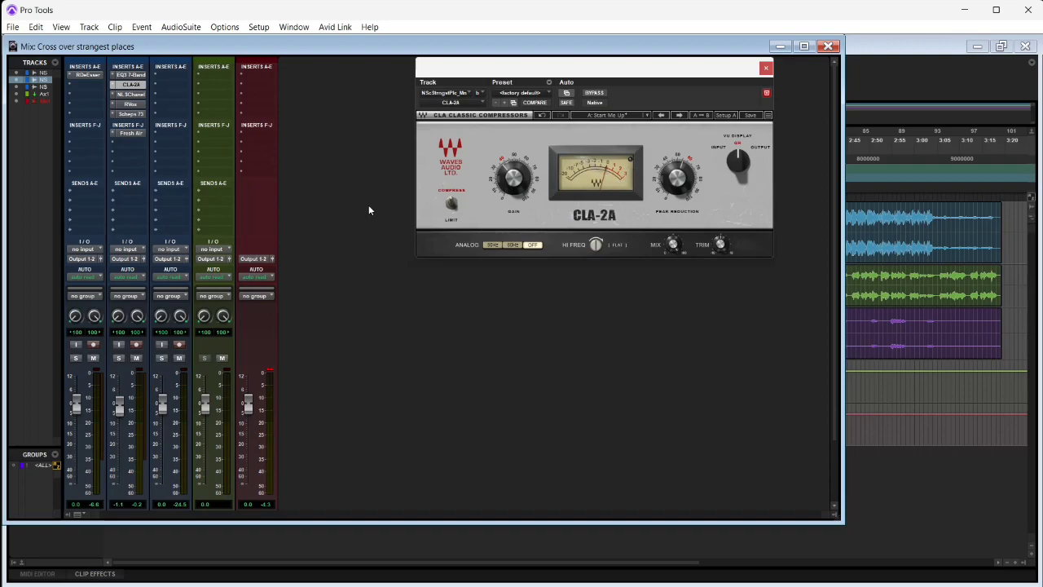
left_click(121, 145)
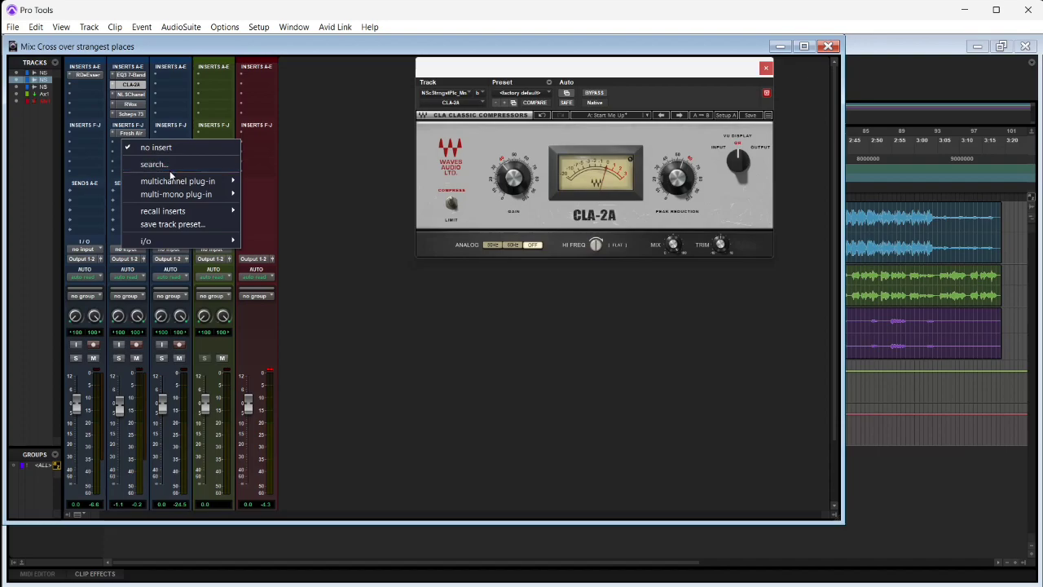
mouse_move(172, 181)
mouse_move(298, 208)
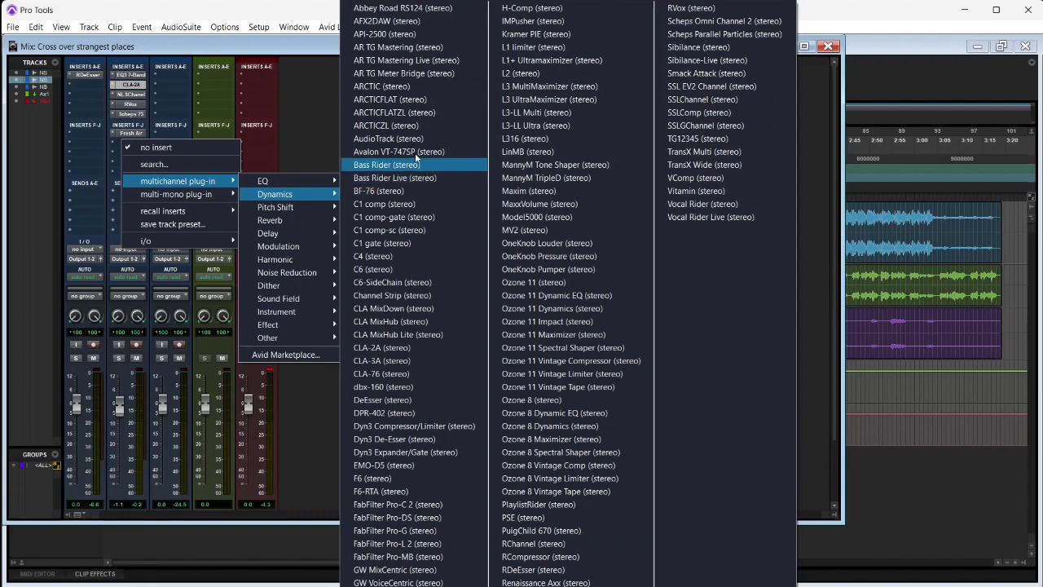
left_click(413, 152)
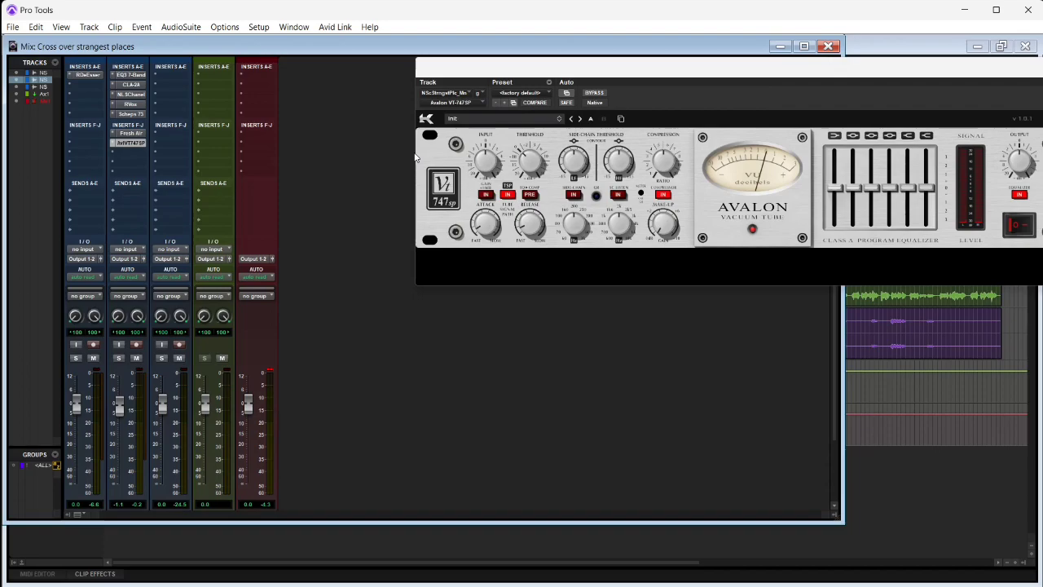
left_click_drag(689, 71, 432, 79)
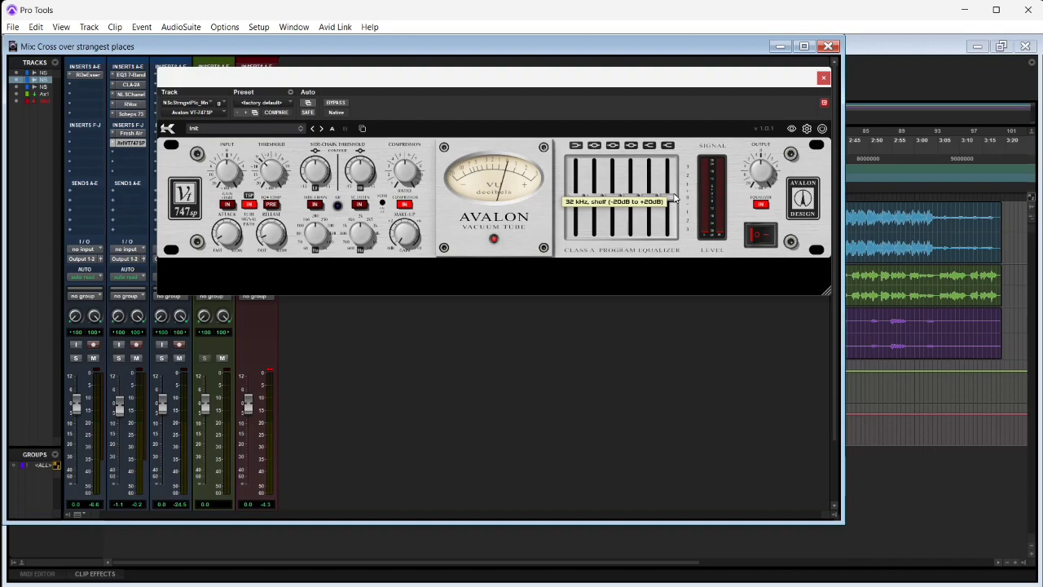
Step: Slightly lower the Avalon VT-747SP's compressor threshold, boost its 32 kHz shelf during playback and close the plug-in
key("space")
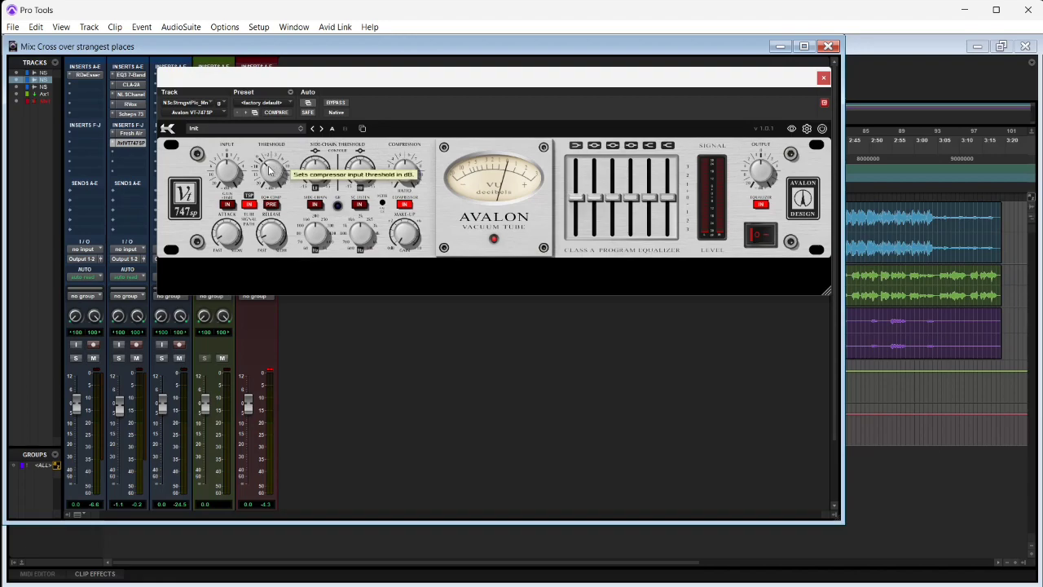
left_click_drag(269, 175, 269, 182)
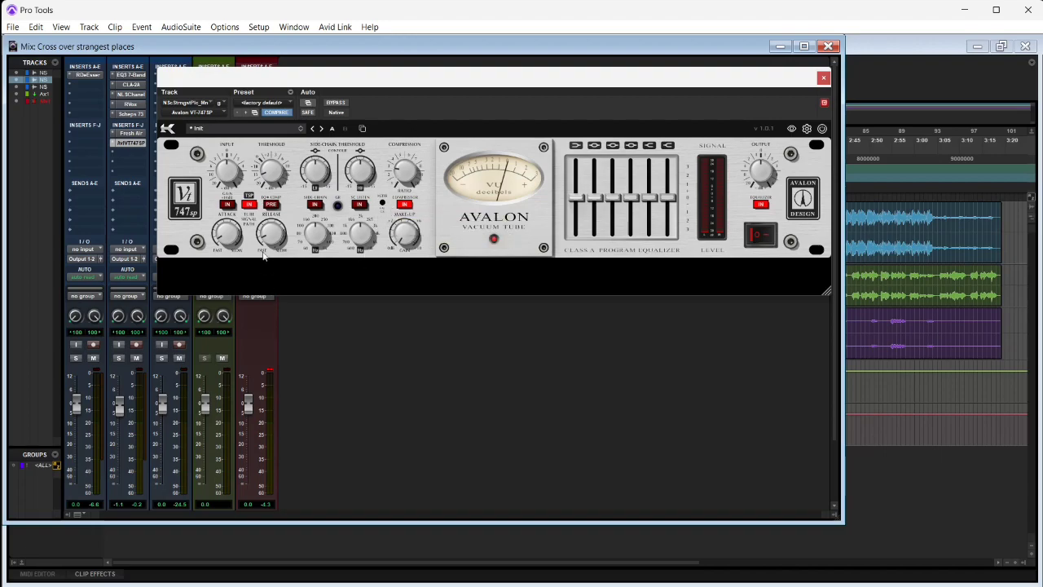
key("space")
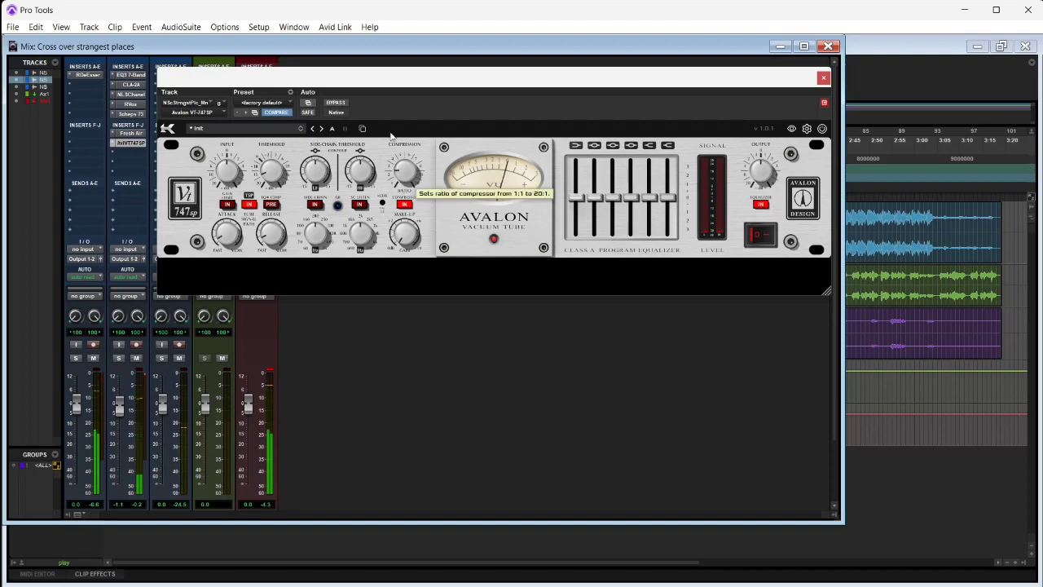
left_click(132, 85)
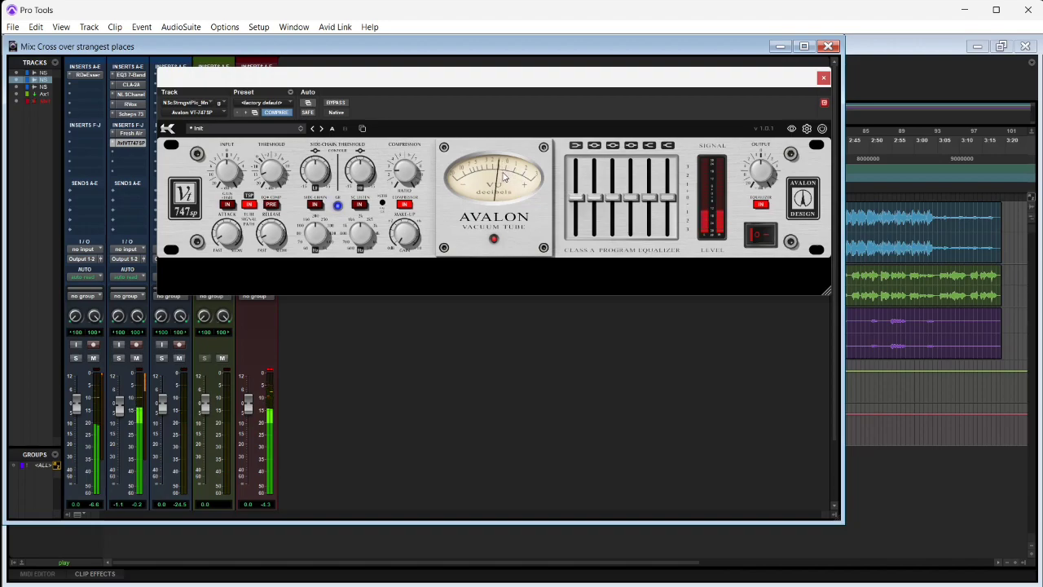
mouse_move(668, 203)
left_mouse_down()
mouse_move(668, 163)
mouse_move(670, 191)
left_mouse_up()
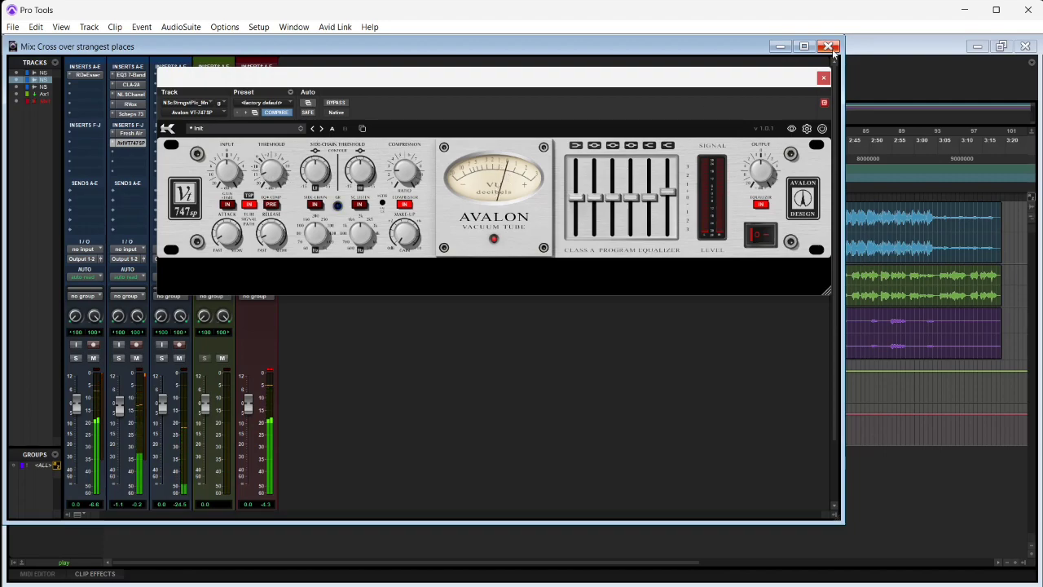
left_click(822, 77)
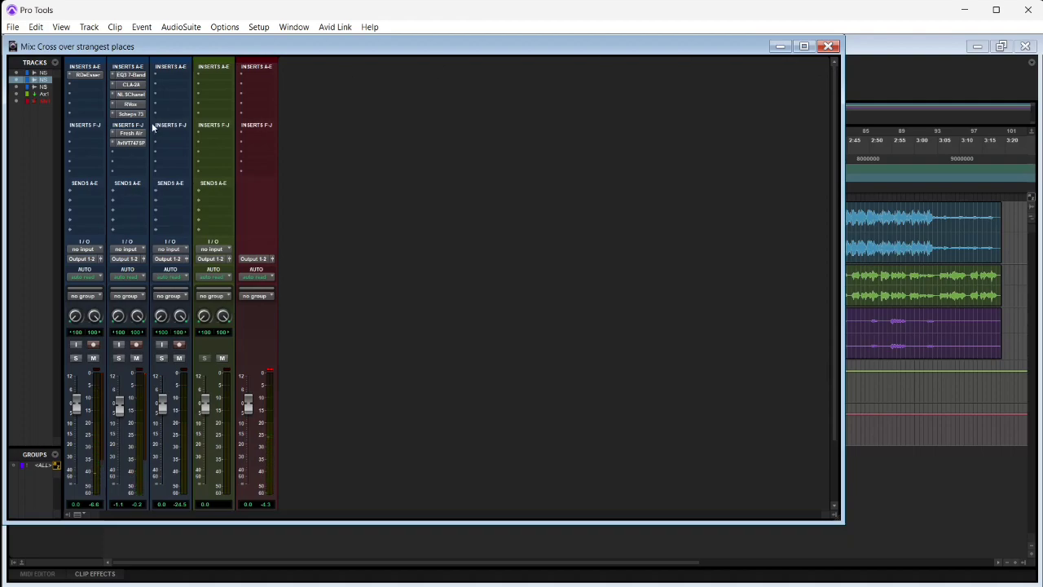
Step: Insert the stereo Auto-Key below RDeEsser on the first track and play the session to detect the song's key
left_click(126, 163)
left_click(77, 84)
left_click(78, 84)
left_click(502, 154)
left_click(73, 87)
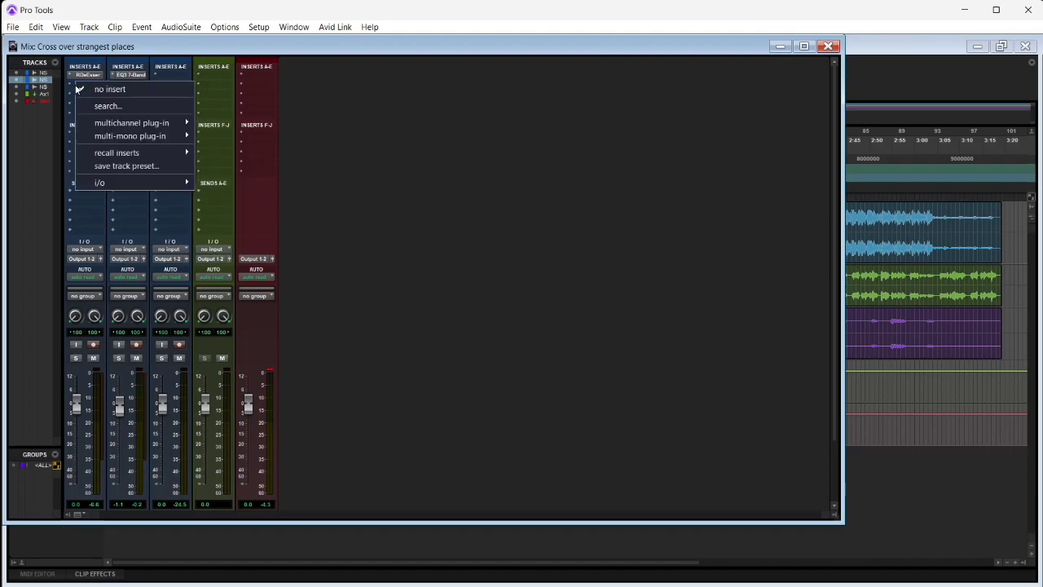
mouse_move(130, 122)
mouse_move(254, 151)
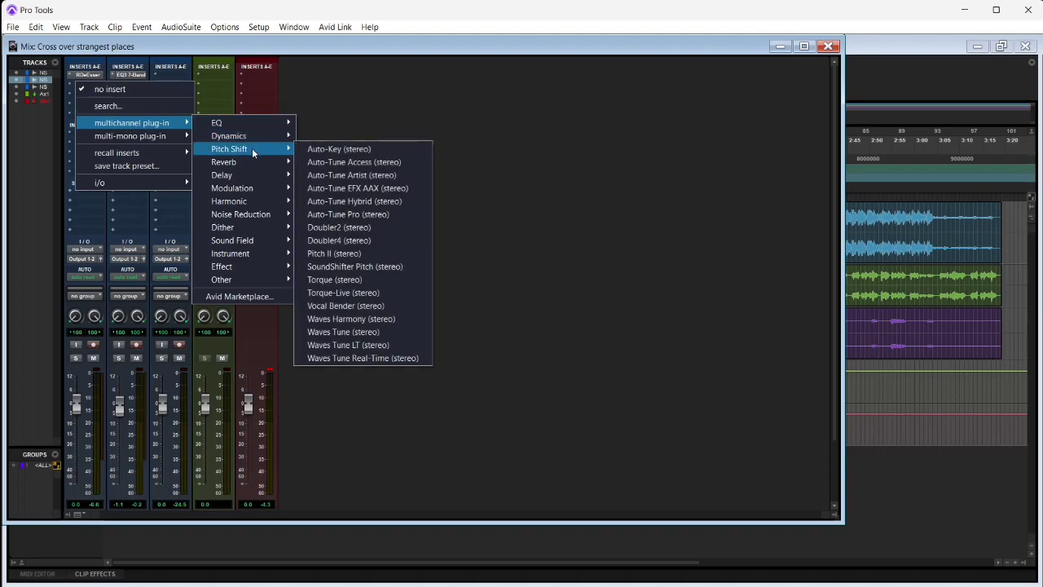
left_click(359, 148)
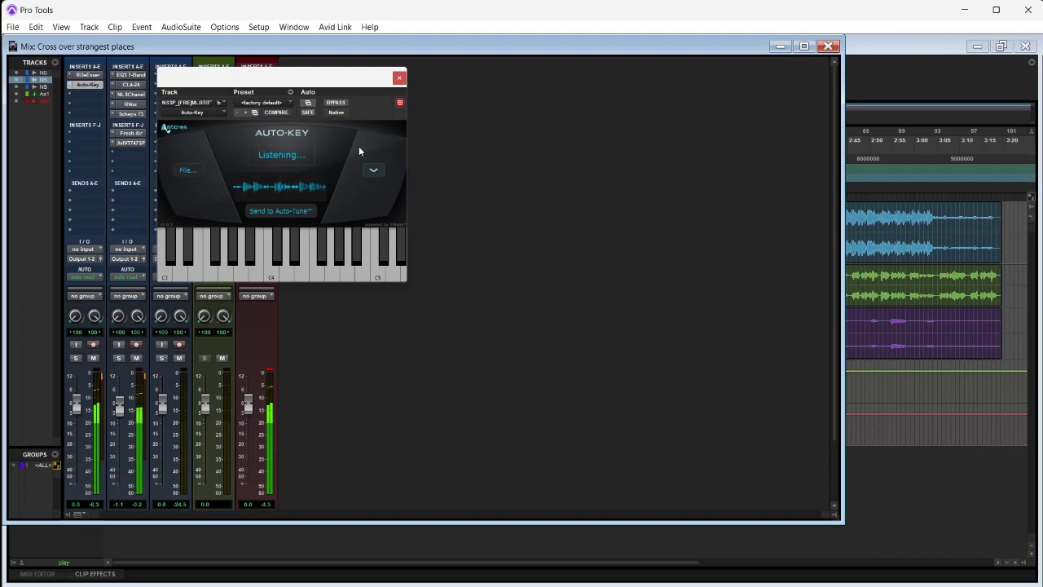
Step: Insert the stereo Auto-Tune Artist below the Avalon VT-747SP on the Main vocal track
left_click(125, 160)
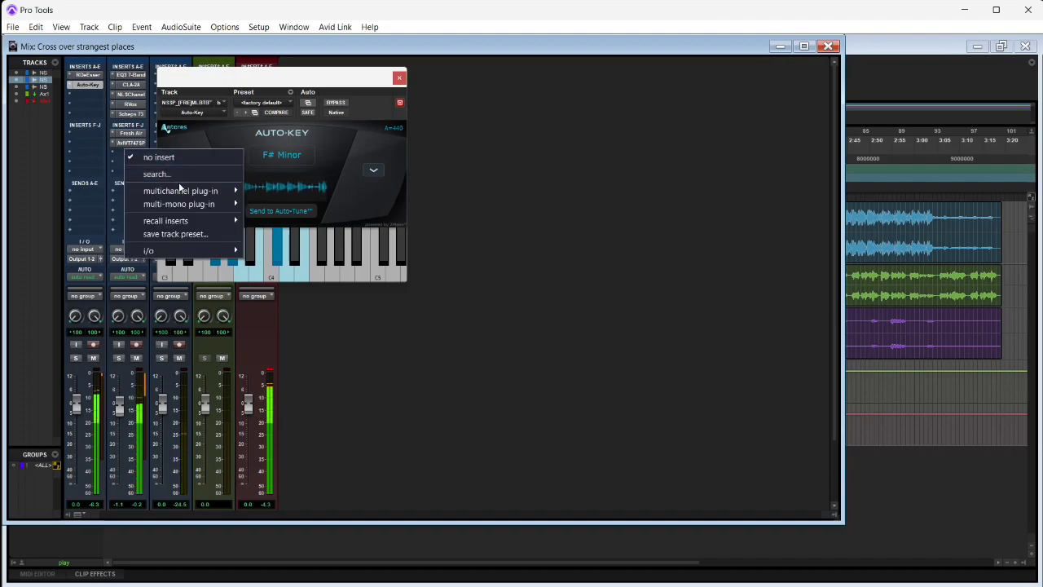
mouse_move(179, 192)
mouse_move(302, 220)
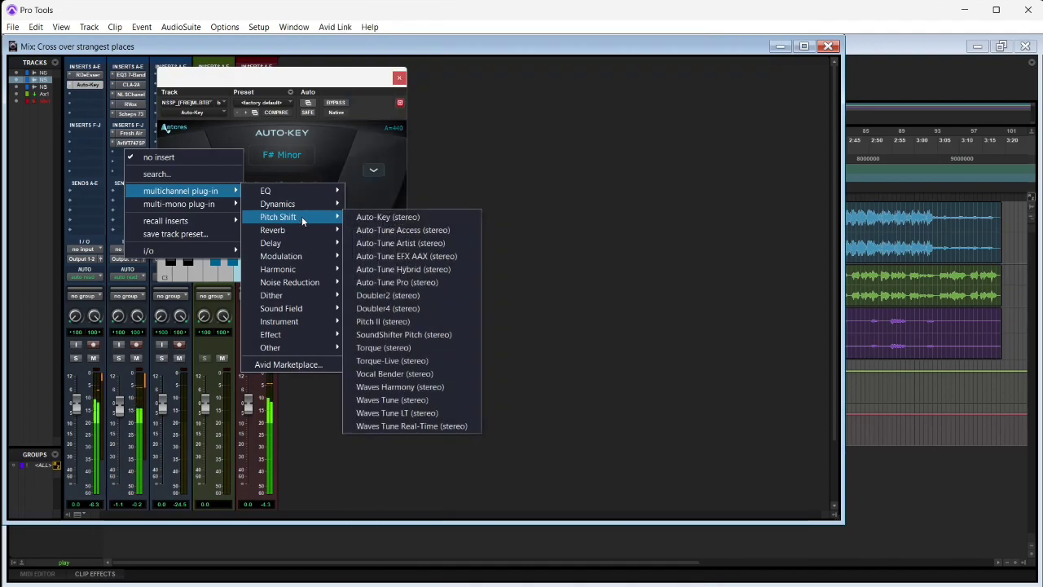
left_click(411, 243)
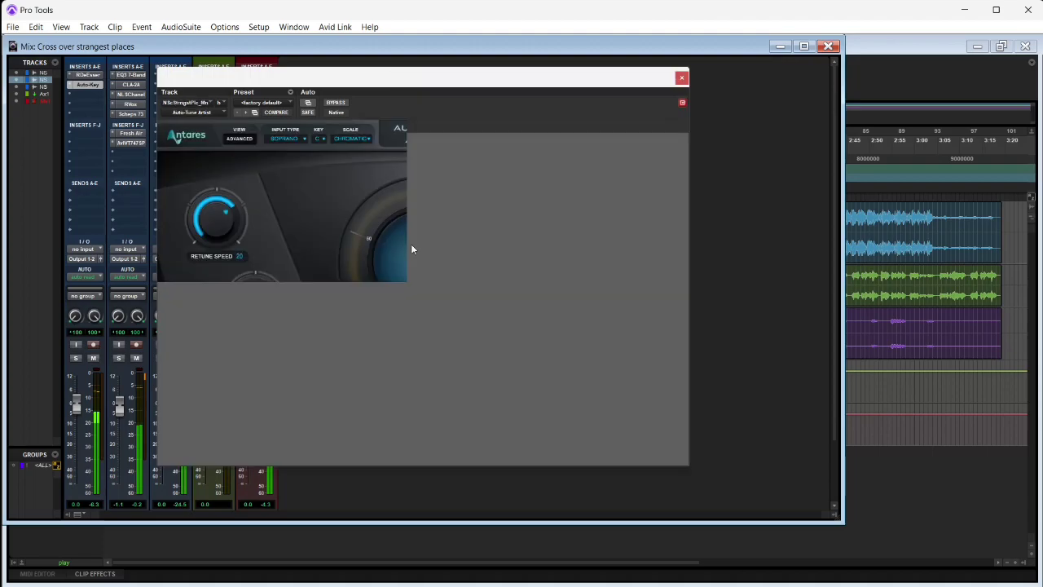
Step: Set Auto-Tune Artist's input type to Low Male, its key to F# and its scale to Minor
left_click(295, 153)
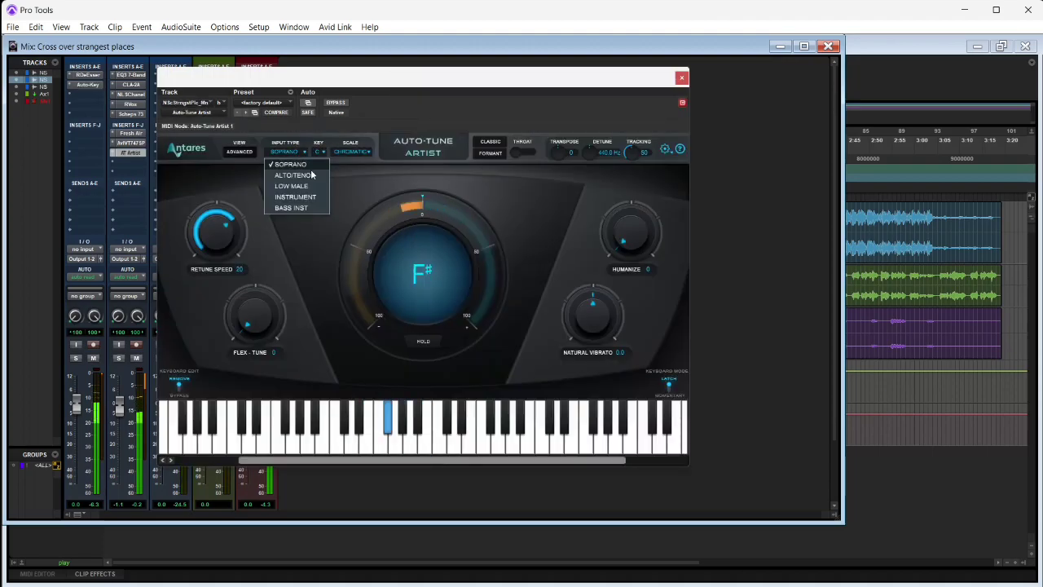
left_click(298, 186)
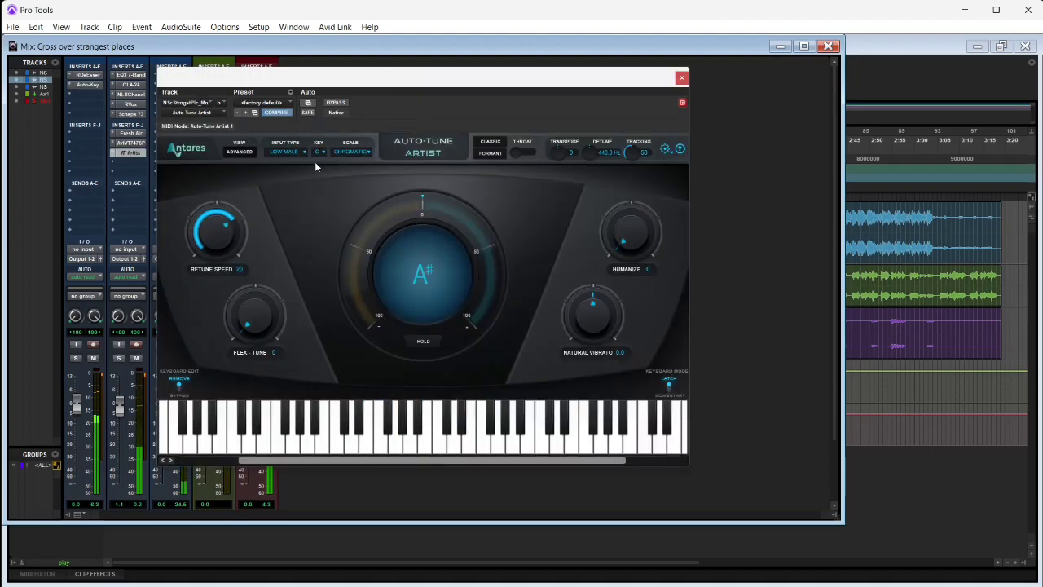
left_click(320, 152)
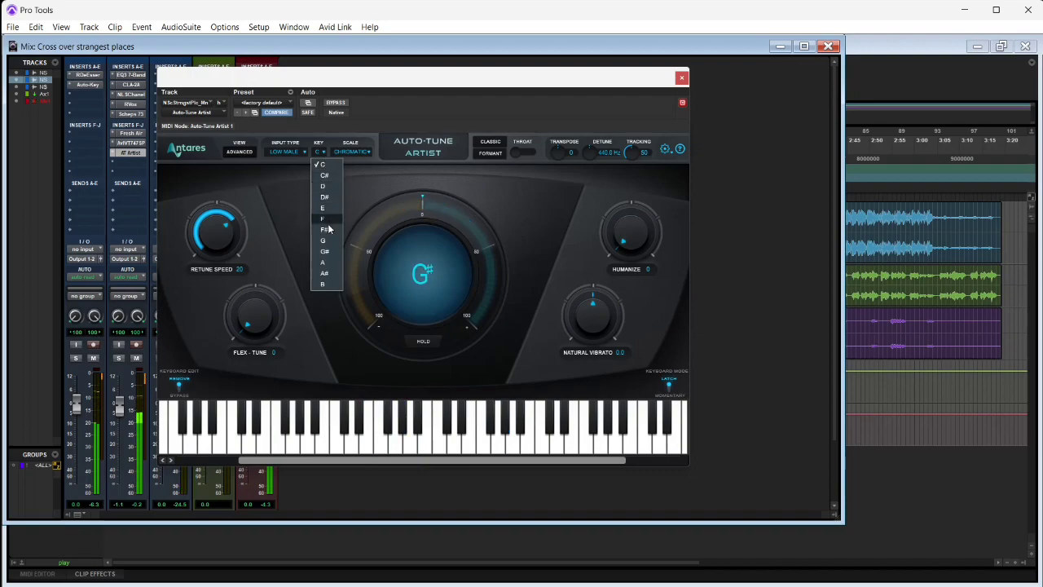
left_click(327, 228)
left_click(356, 153)
left_click(355, 172)
Step: Set Humanize to 29 and Tracking to 100, then in the advanced view Pitch Amt 100, Amplitude Amt 25, Formant Amt 100 and Retune Speed 25
left_click_drag(229, 228, 228, 225)
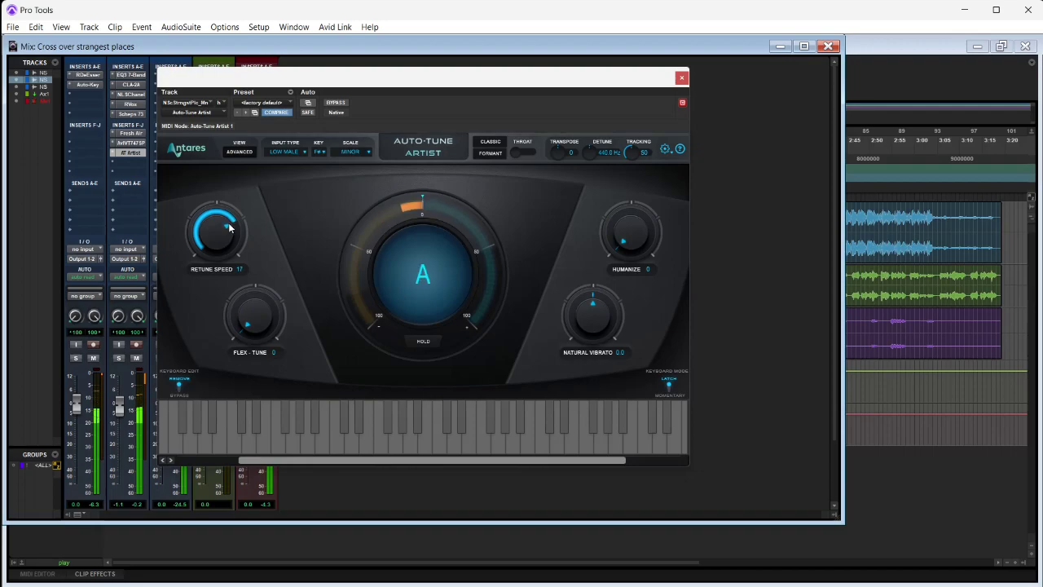
left_click_drag(635, 250, 627, 215)
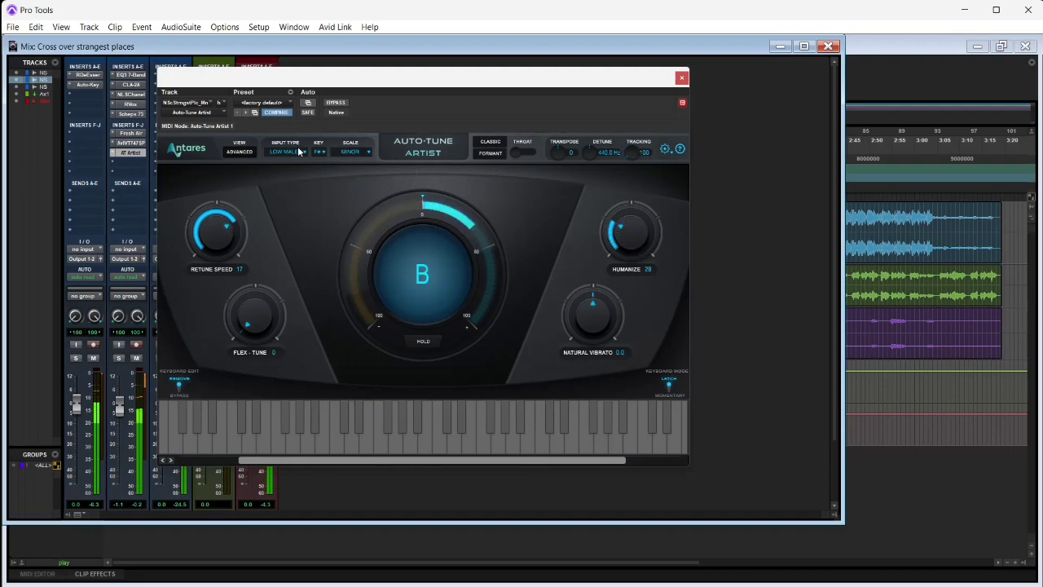
left_click(239, 151)
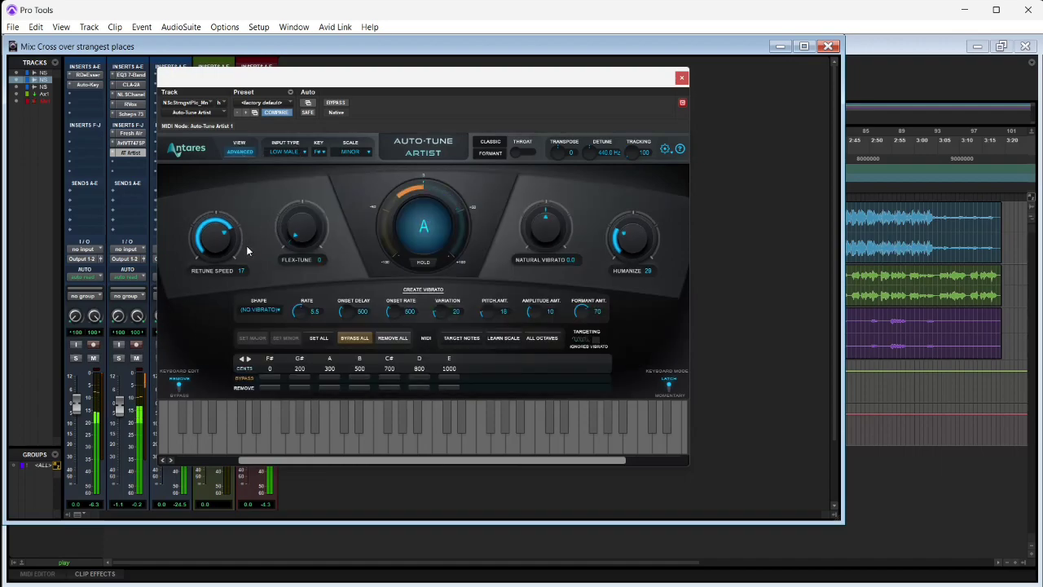
left_click_drag(502, 152, 522, 91)
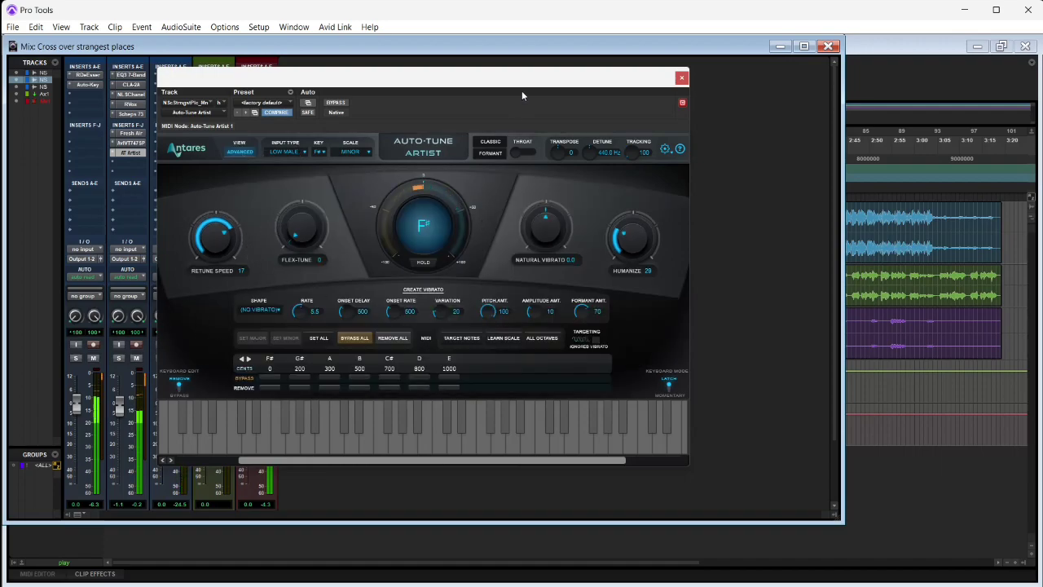
left_click_drag(534, 310, 540, 247)
left_click_drag(581, 310, 586, 250)
left_click_drag(224, 252, 270, 201)
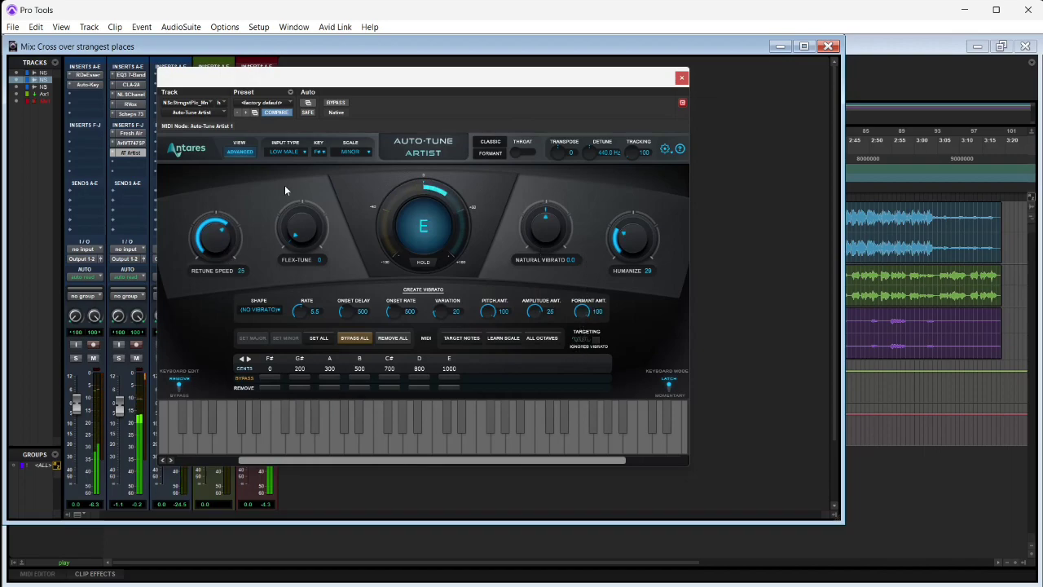
Step: Enable Formant in Auto-Tune Artist, set Throat to 108 and close the plug-in
left_click_drag(418, 82, 528, 69)
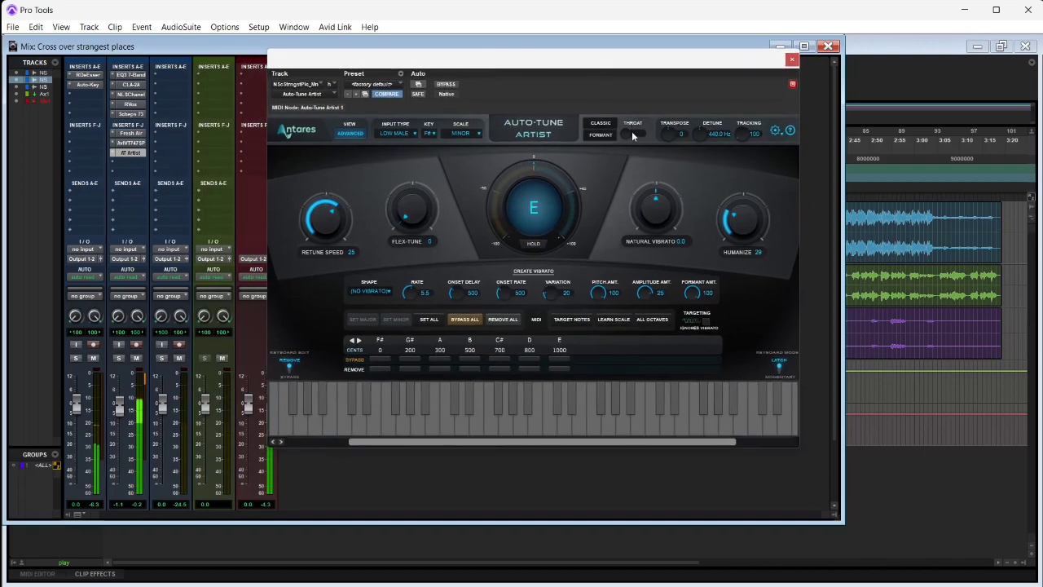
left_click(603, 135)
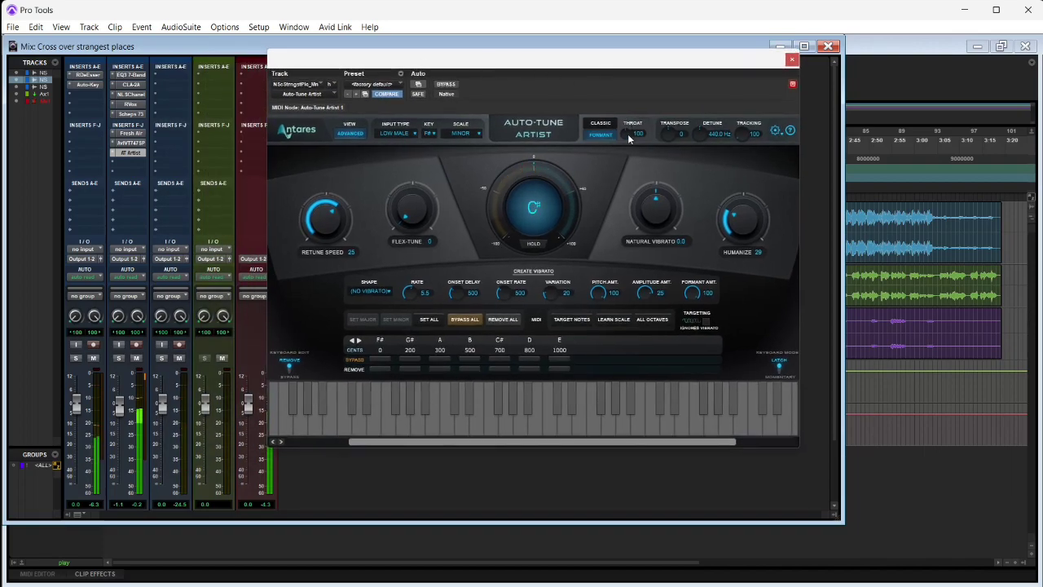
left_click_drag(628, 135, 634, 137)
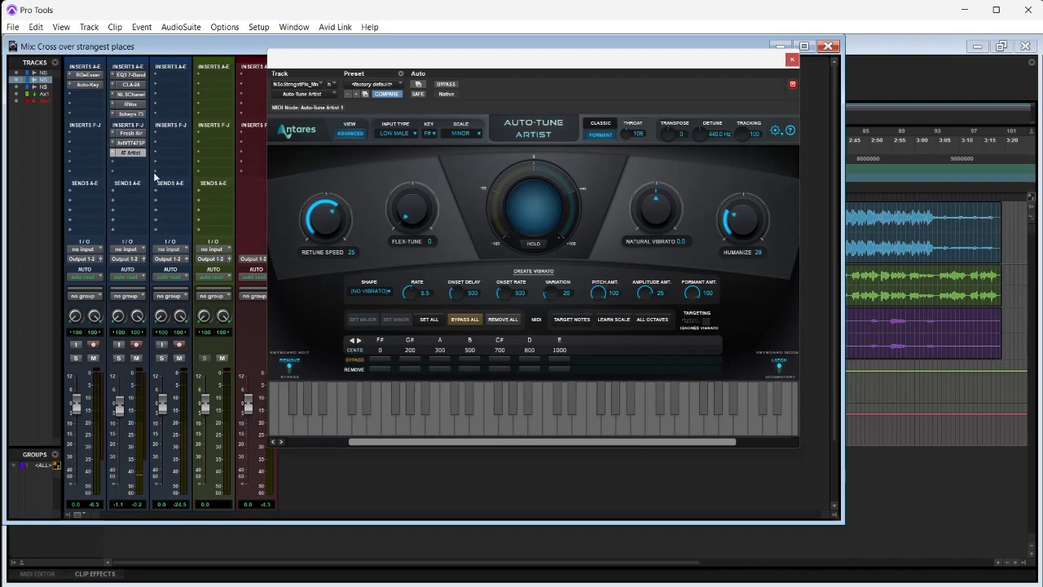
left_click(223, 77)
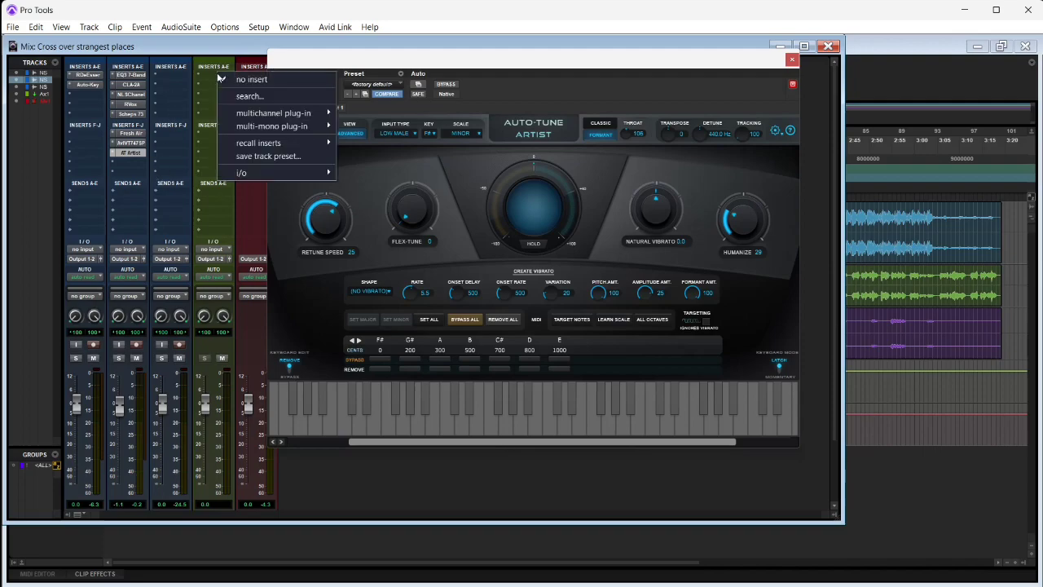
left_click(791, 61)
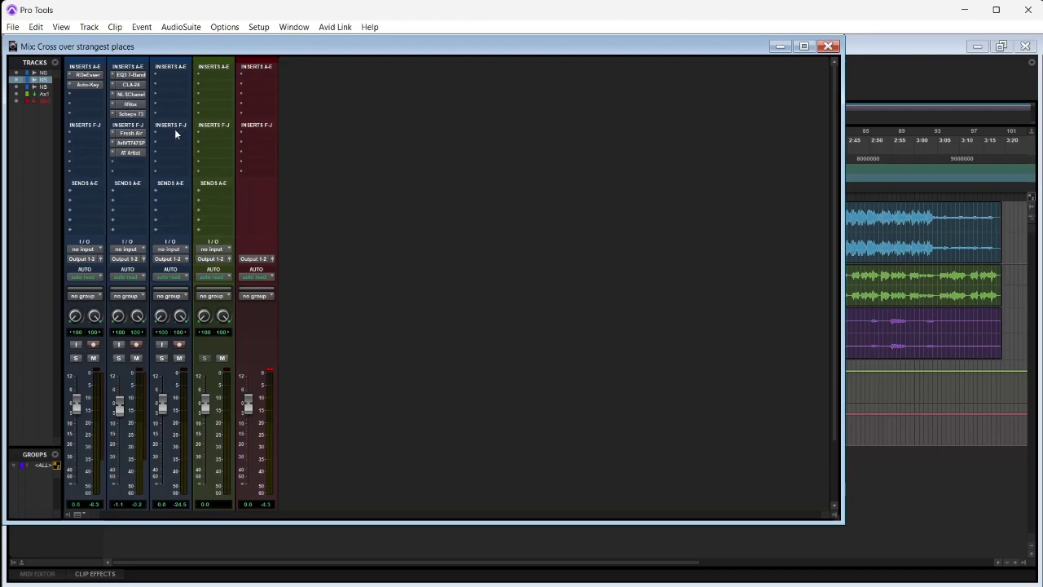
Step: Insert the stereo H-Reverb in the first insert slot of the Aux 1 track
left_click(205, 79)
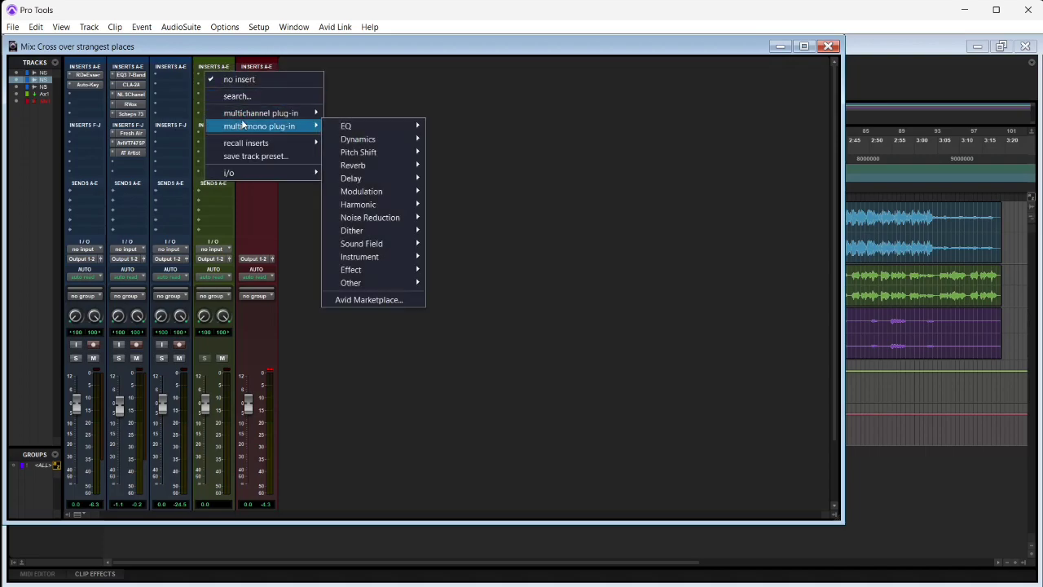
mouse_move(269, 112)
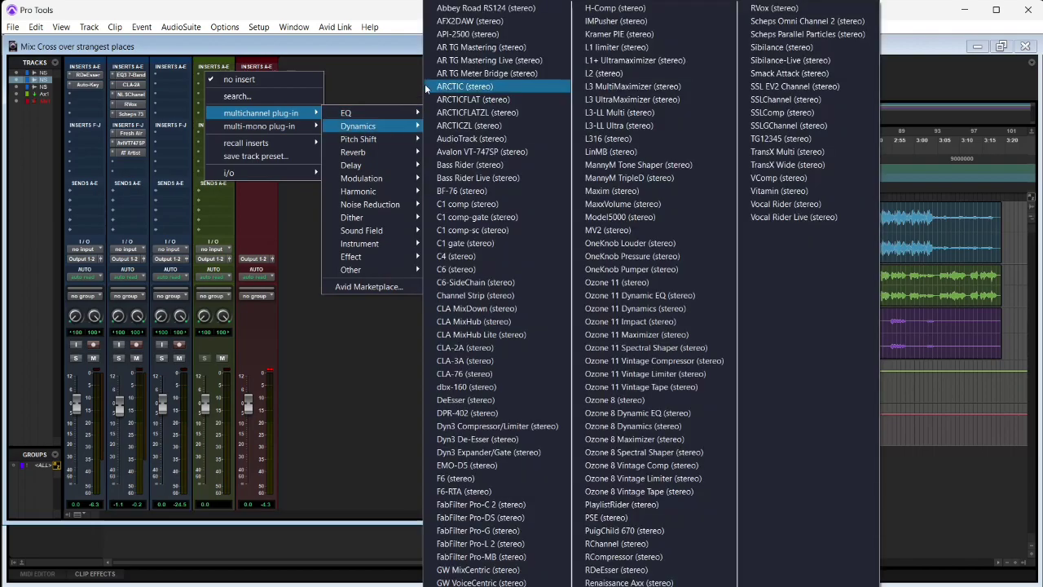
mouse_move(383, 152)
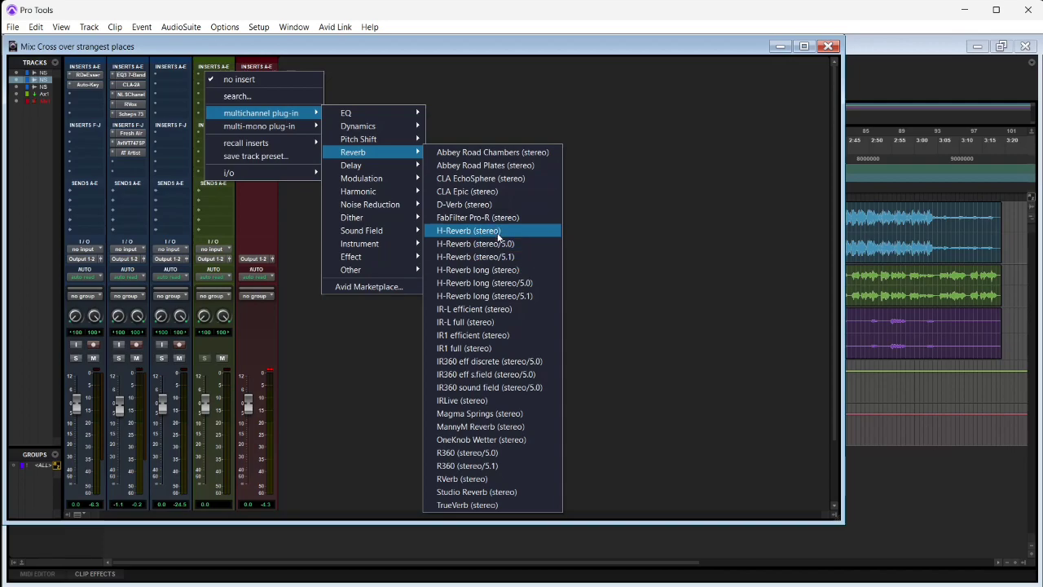
left_click(468, 230)
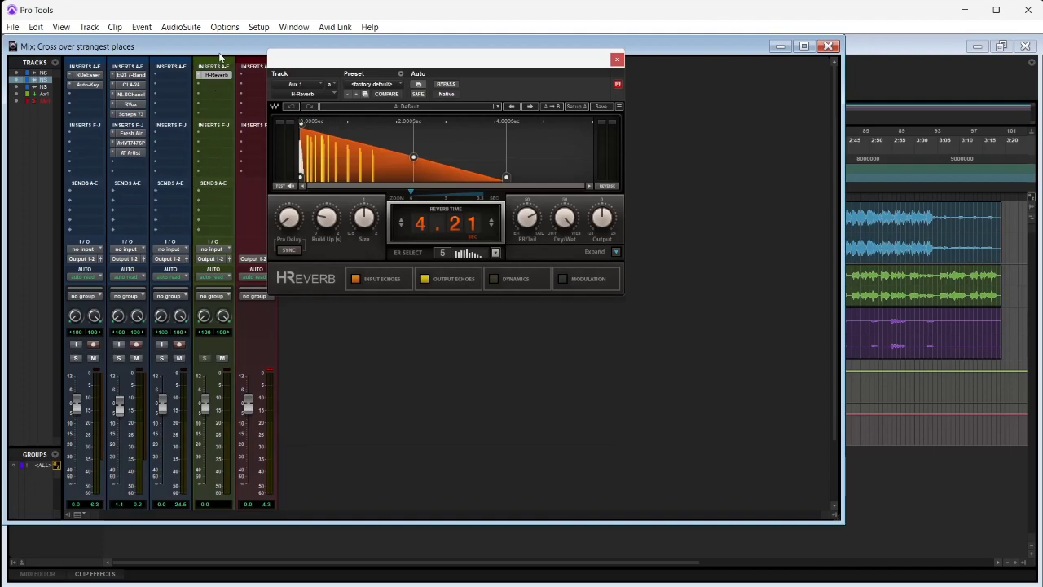
Step: Add a stereo Bus 1-2 send to the Main vocal track and raise its level to -28.9 dB
left_click(124, 194)
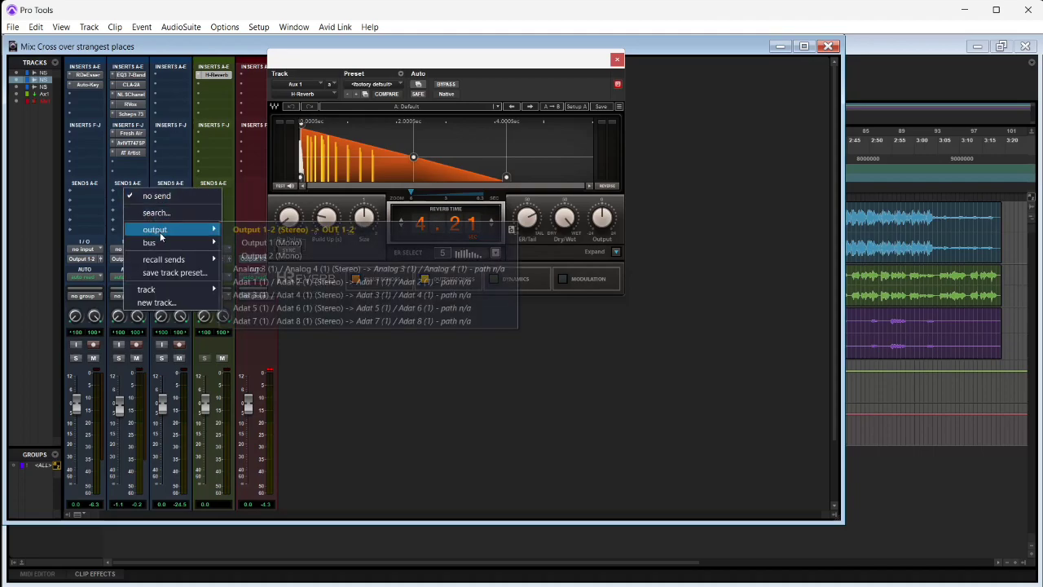
mouse_move(168, 245)
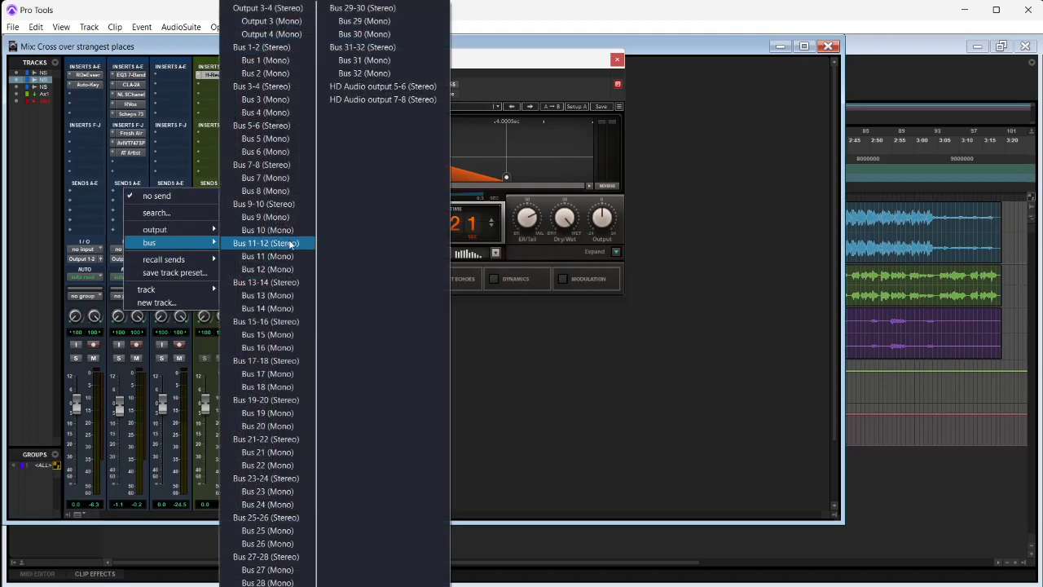
left_click(263, 48)
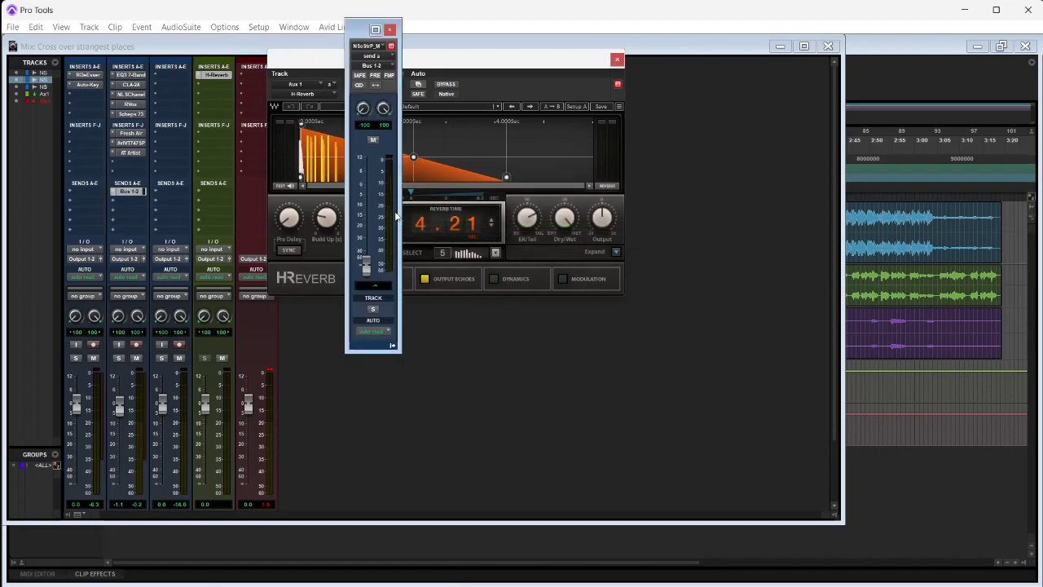
left_click_drag(368, 270, 369, 242)
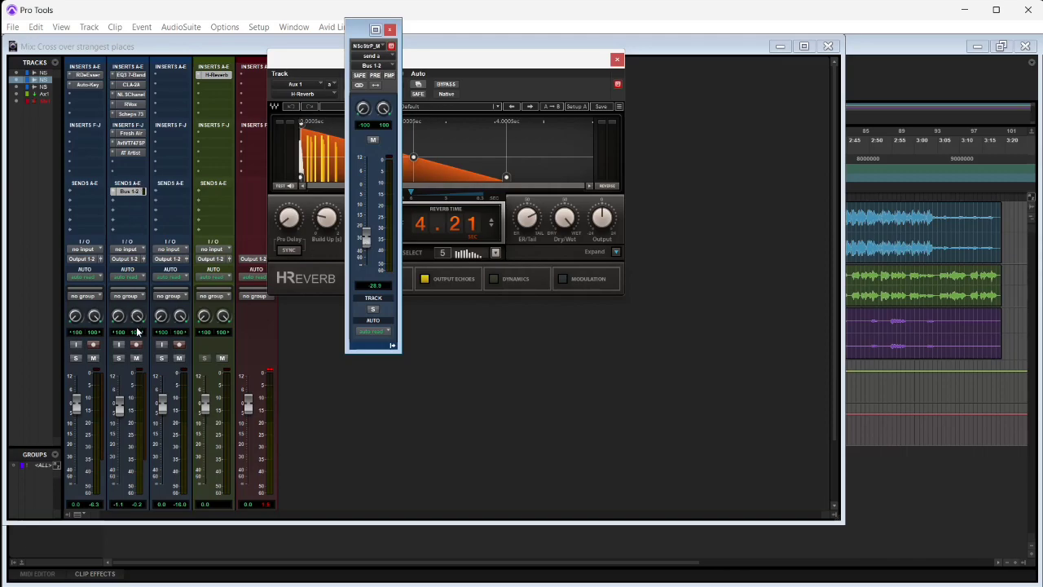
key("space")
Step: Set the Aux 1 track's input to stereo Bus 1-2 and play the session to hear the reverb
left_click(228, 249)
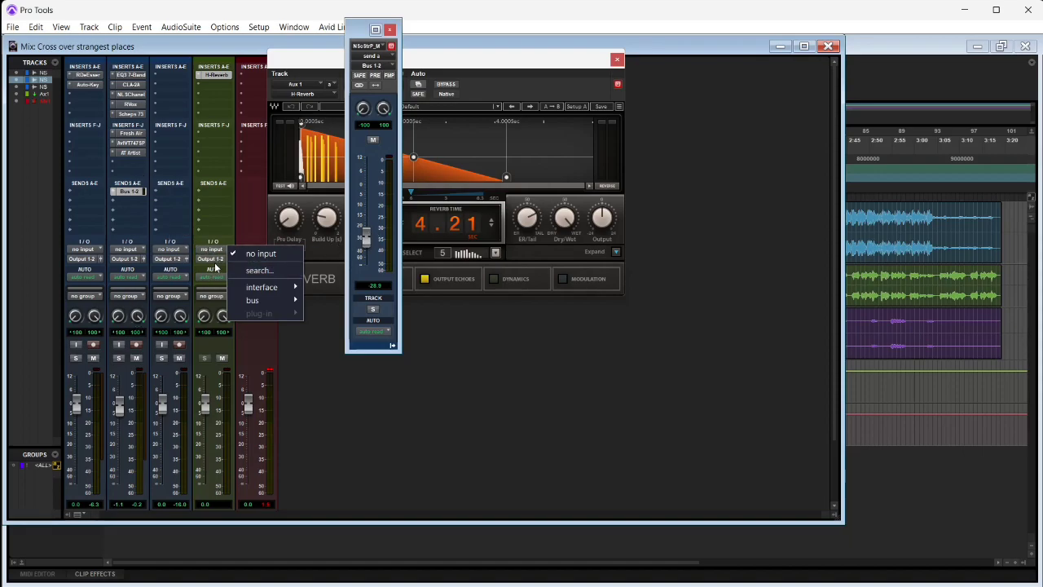
mouse_move(277, 298)
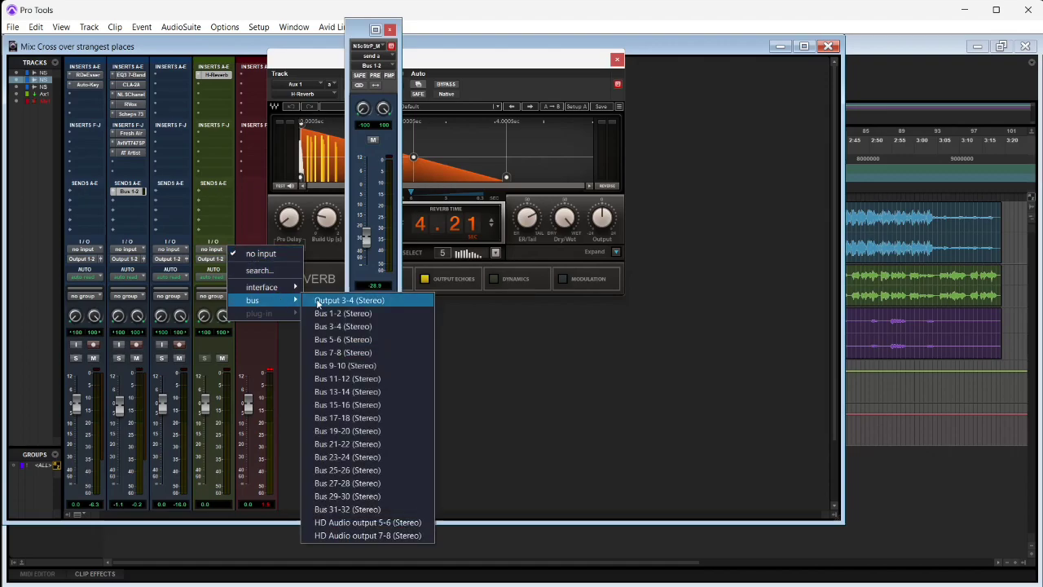
left_click(333, 313)
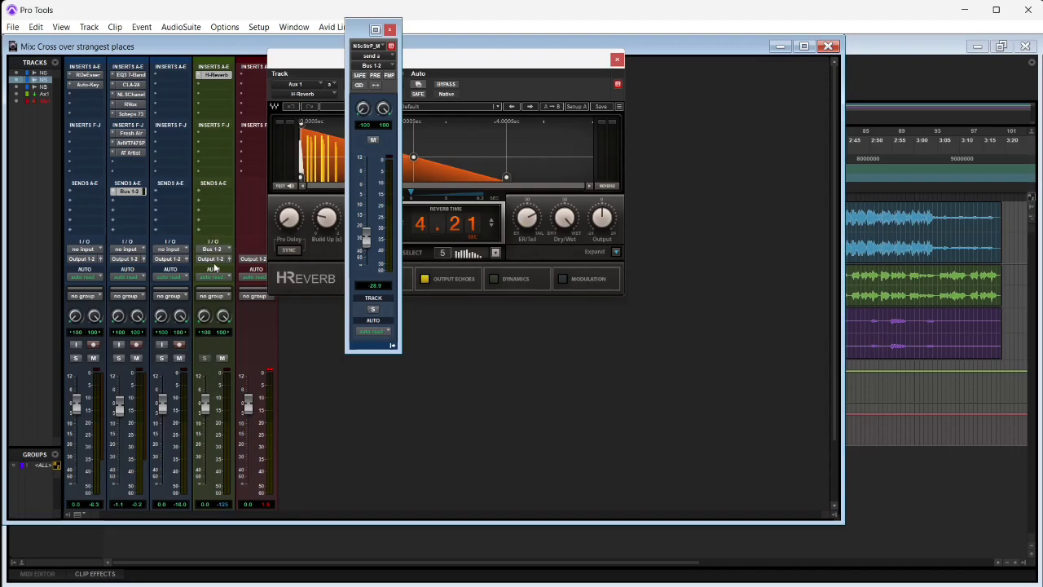
key("space")
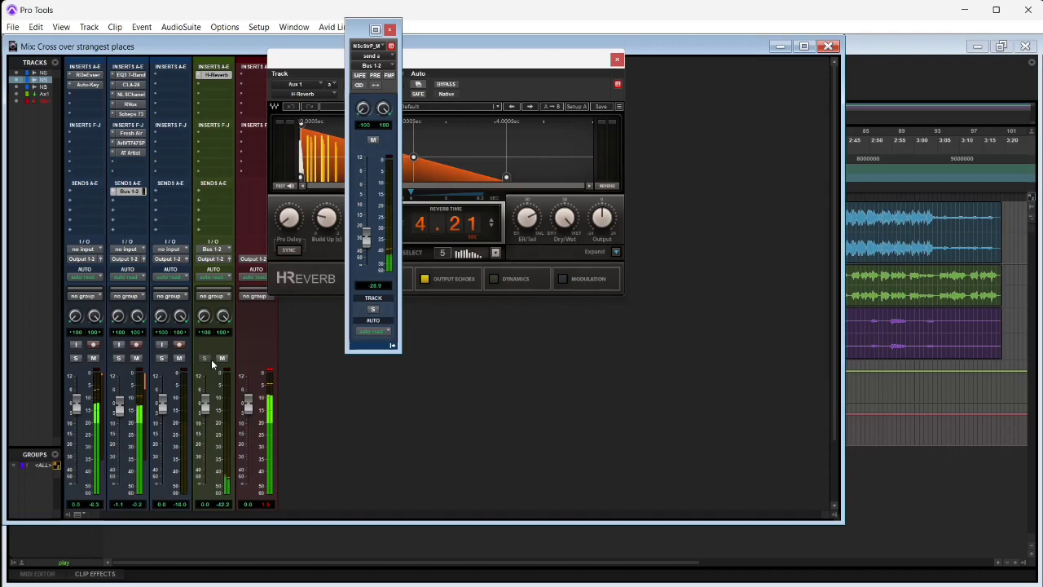
Step: Adjust the Main vocal's Bus 1-2 send level to -26.0 dB and close H-Reverb
mouse_move(368, 242)
left_mouse_down()
mouse_move(374, 184)
mouse_move(369, 233)
left_mouse_up()
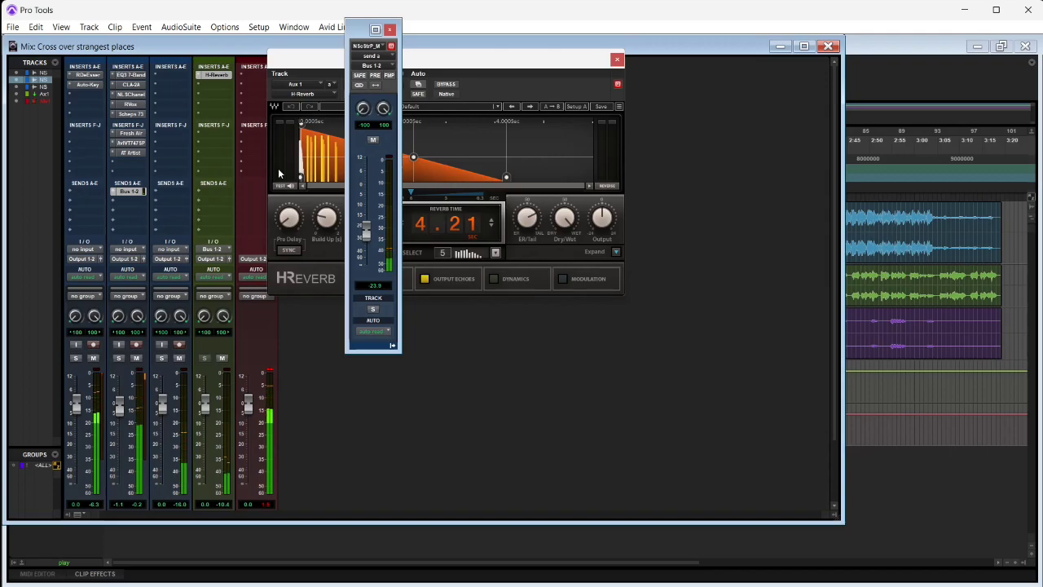
left_click_drag(366, 233, 367, 235)
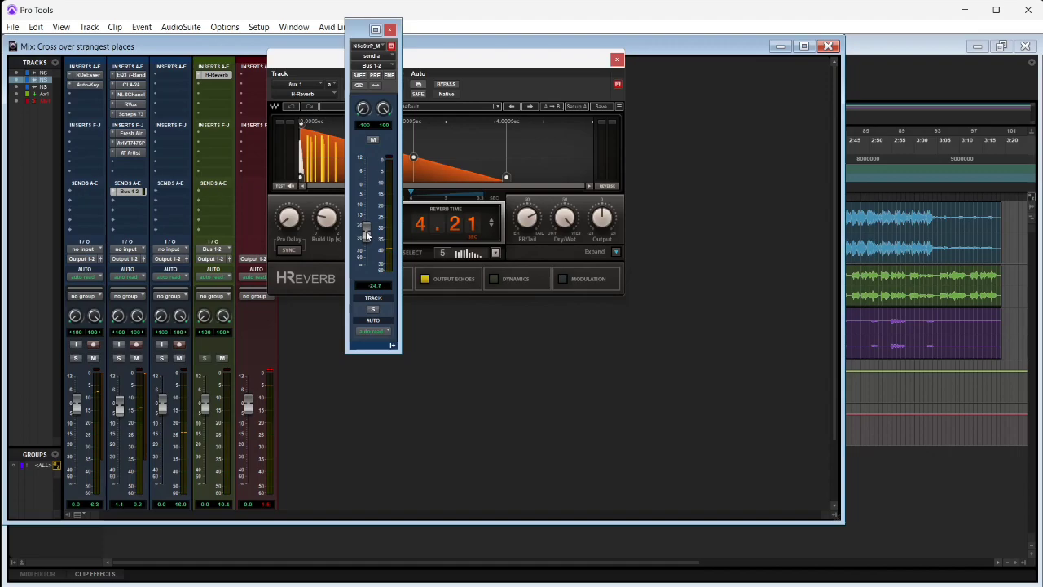
left_click(216, 75)
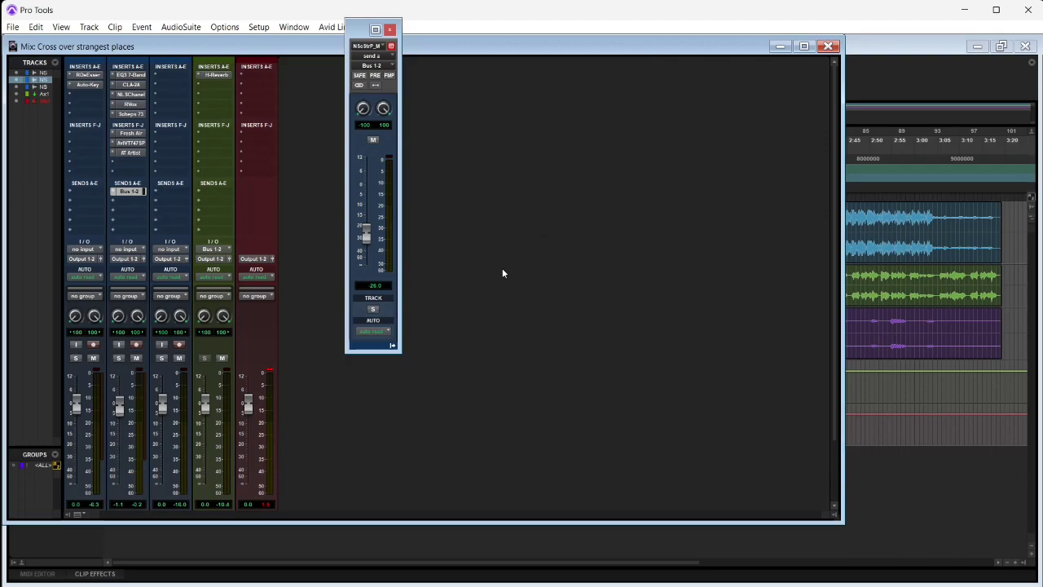
Step: Save the session
left_click(13, 29)
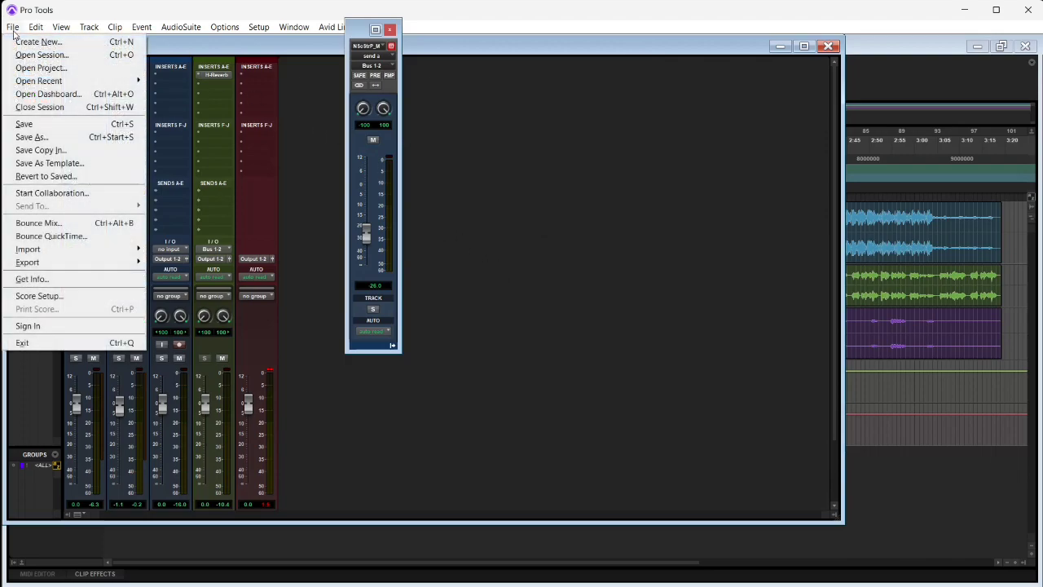
left_click(28, 124)
Step: Set H-Reverb's ER/Tail balance on the Aux 1 track to its midpoint, play the session and close the plug-in
left_click(216, 75)
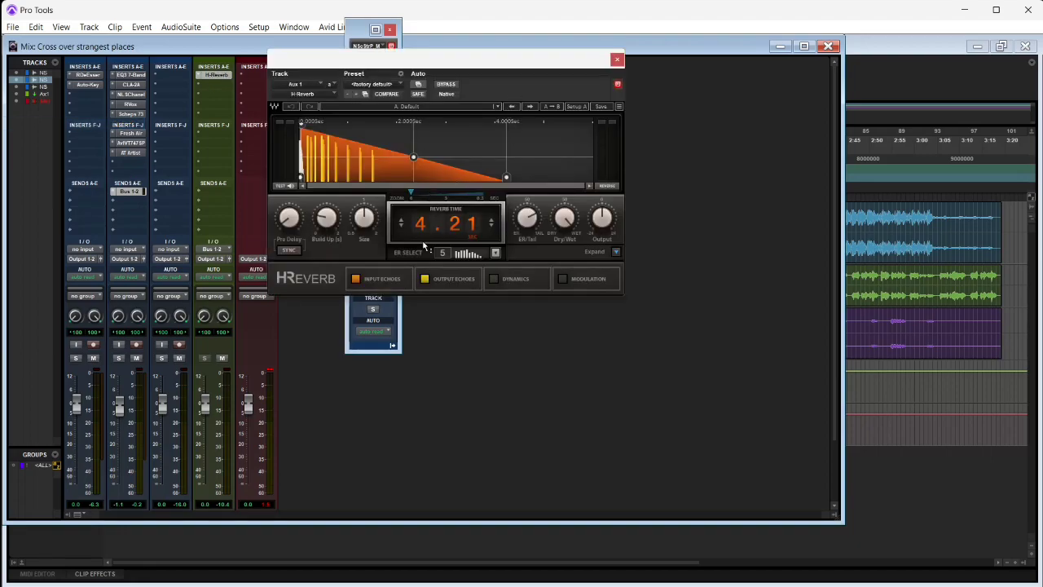
left_click_drag(527, 216, 536, 224)
key("space")
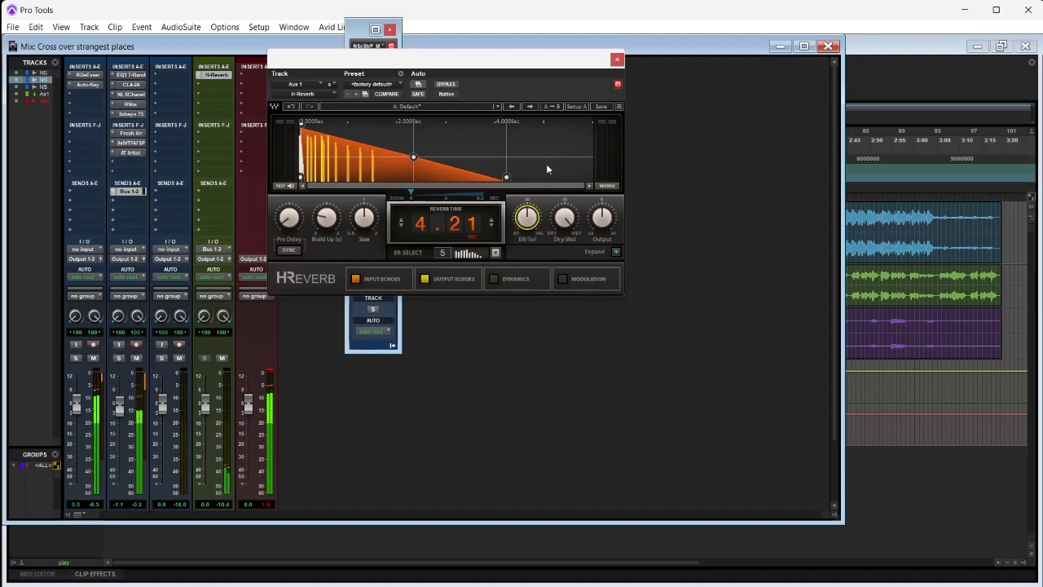
left_click(617, 60)
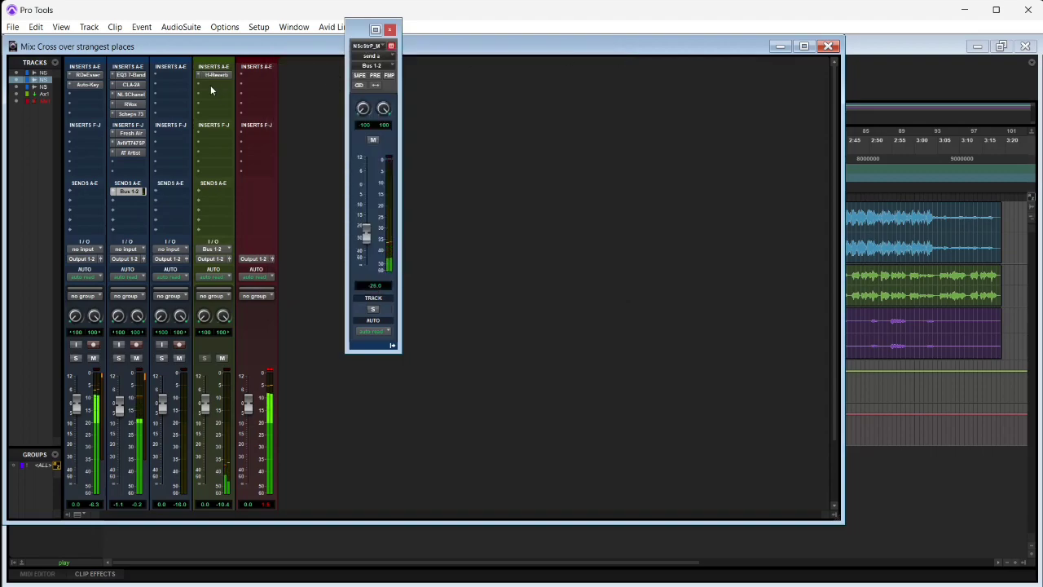
Step: Insert the stereo API-550B equalizer in the second insert slot of the Aux 1 track
left_click(231, 80)
mouse_move(293, 122)
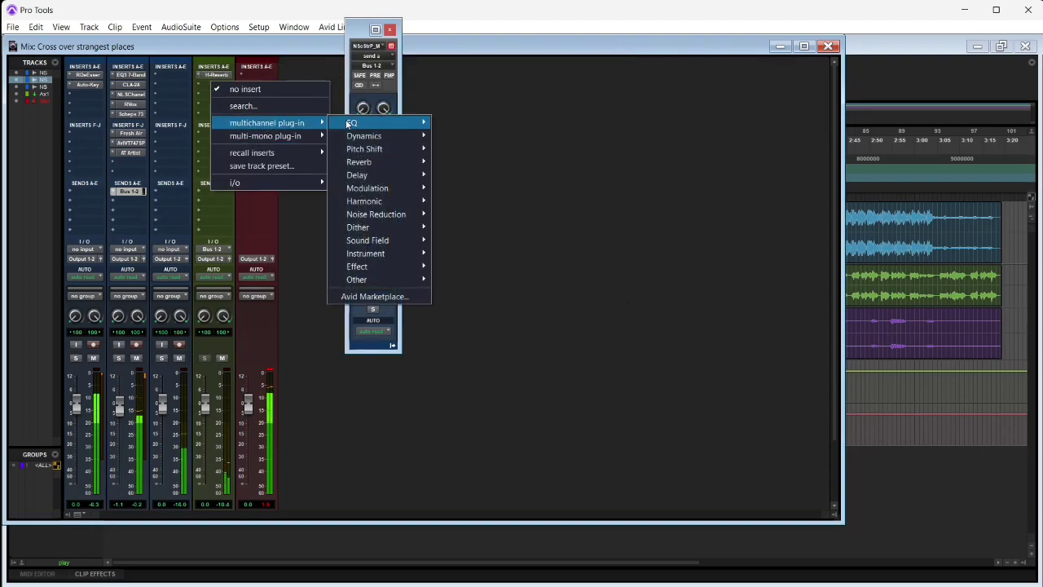
mouse_move(347, 120)
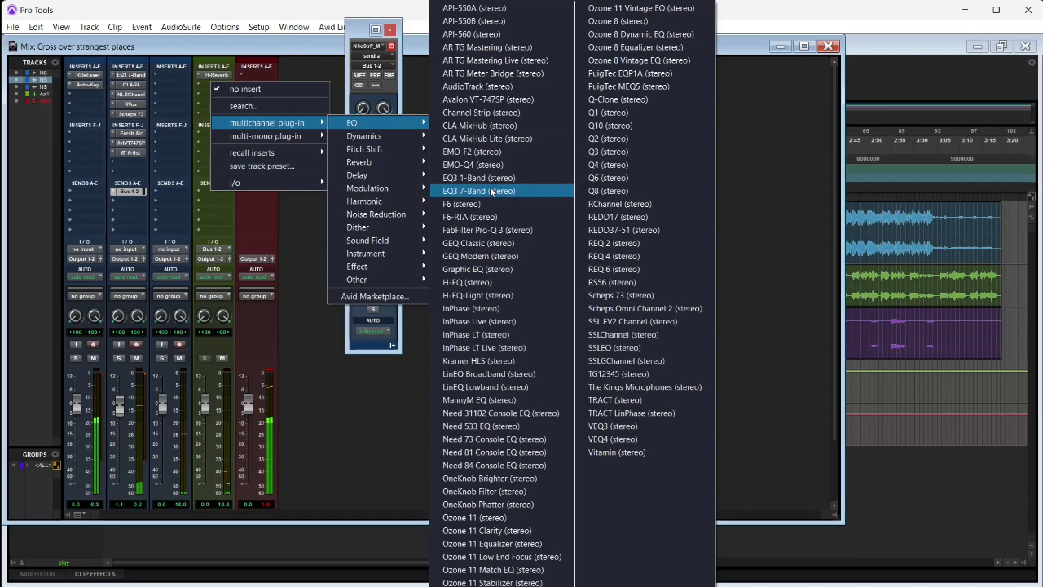
left_click(498, 25)
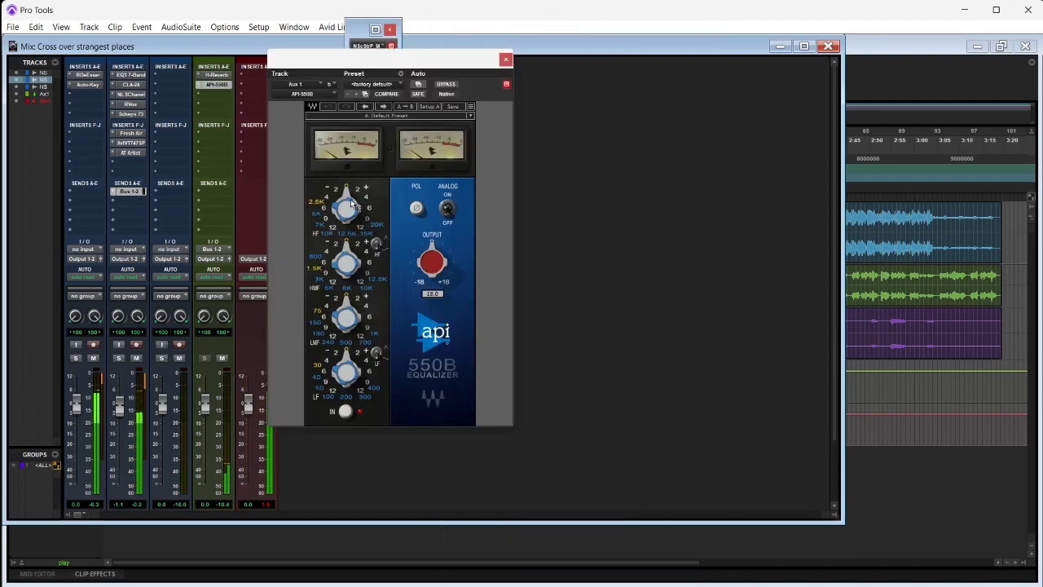
Step: Set API-550B's high band to -9 dB at 20 kHz and its low-mid band to 700 Hz, and close it
left_click_drag(350, 191, 344, 224)
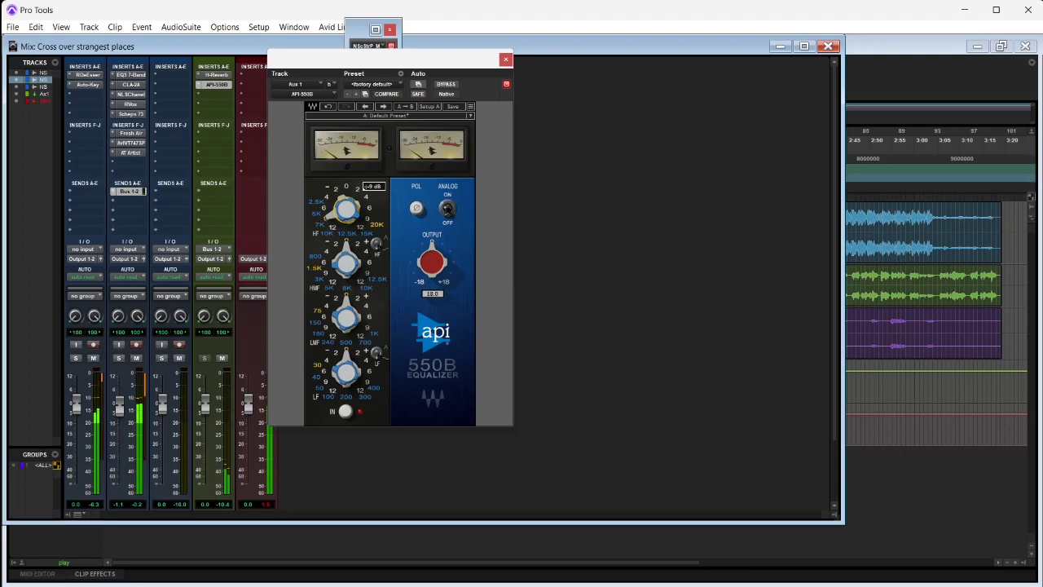
left_click_drag(348, 304, 348, 290)
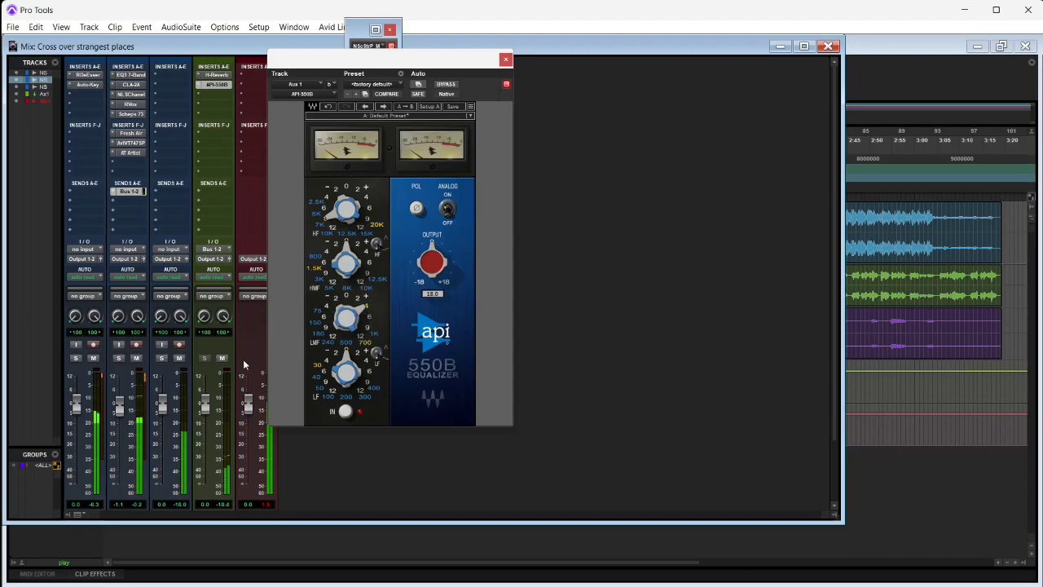
left_click(506, 59)
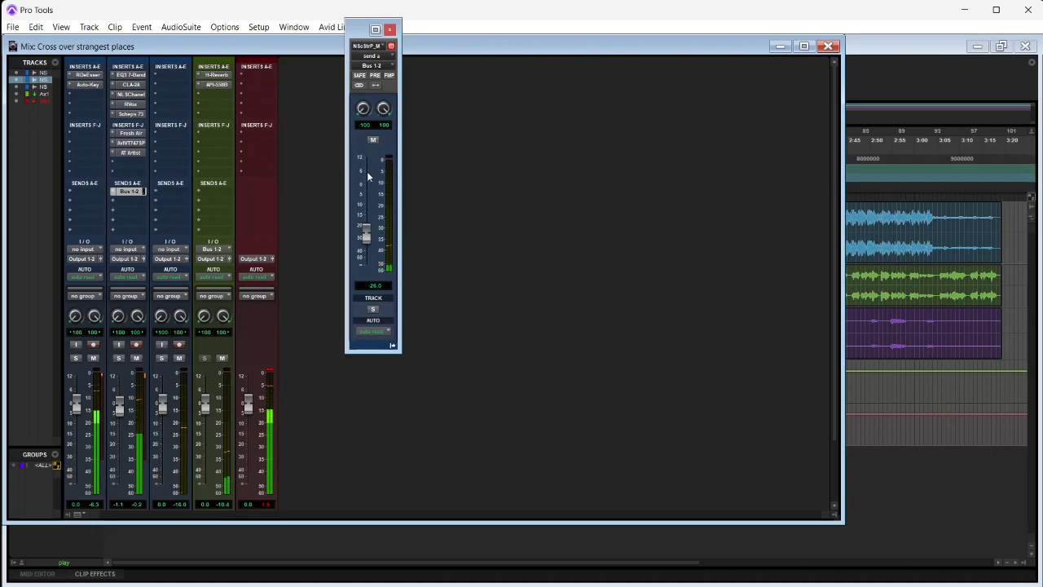
Step: Raise the Main vocal's Bus 1-2 send to -23.1 dB and reshape the Avalon VT-747SP equalizer with lowered lows and a raised fourth band
left_click_drag(367, 229, 367, 227)
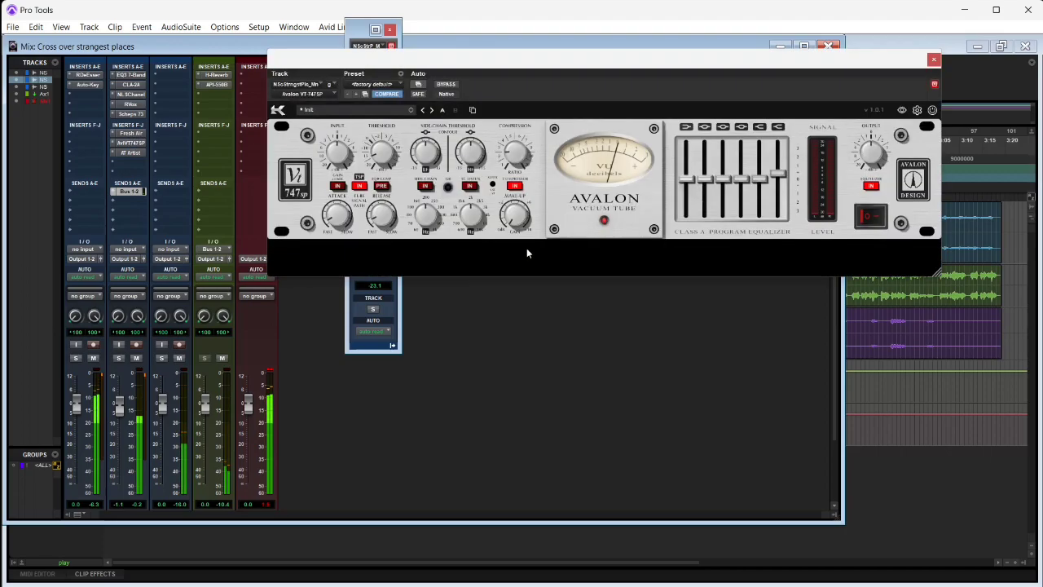
left_click_drag(756, 179, 688, 186)
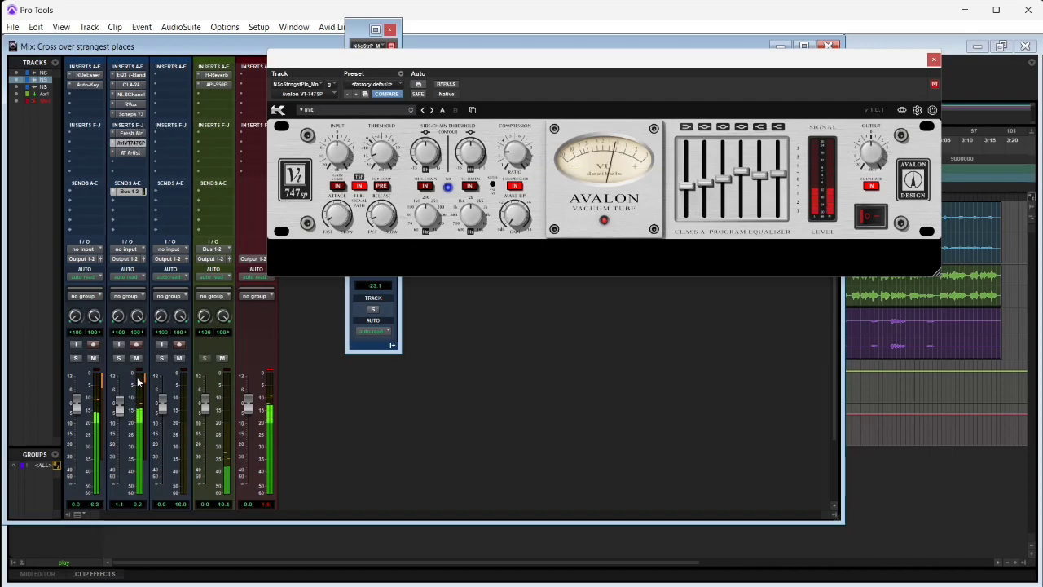
Step: Insert the stereo FIRETHEGOLD below Auto-Tune Artist on the Main vocal track, turn its knob up to 12.2 and close it
left_click(122, 162)
mouse_move(186, 201)
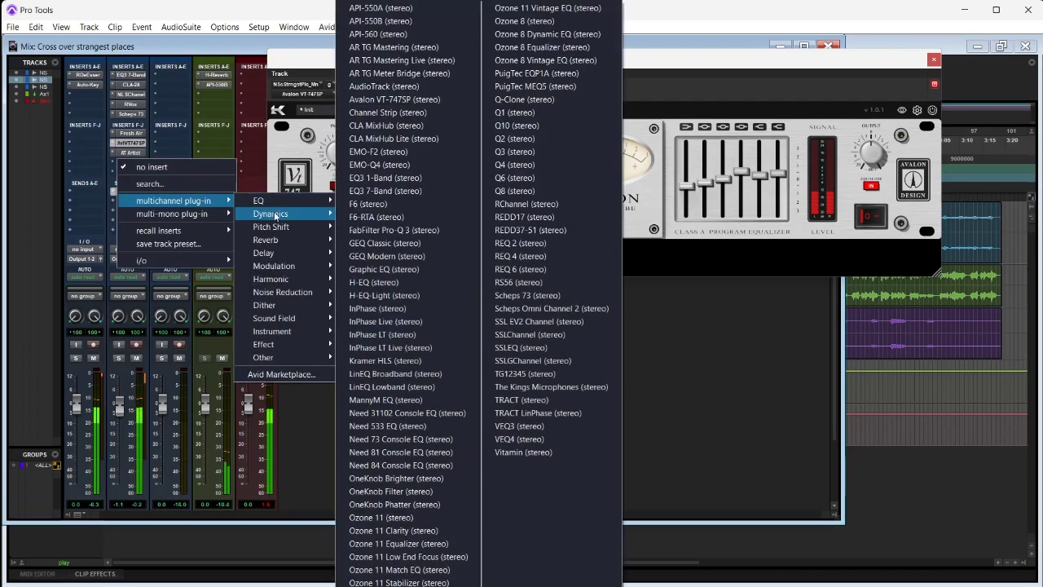
mouse_move(279, 282)
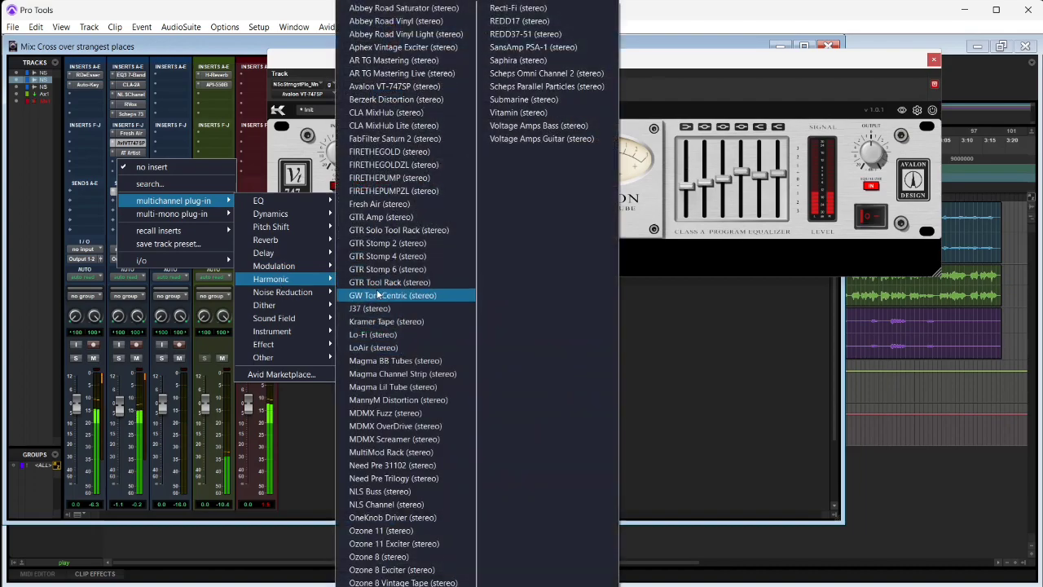
left_click(412, 152)
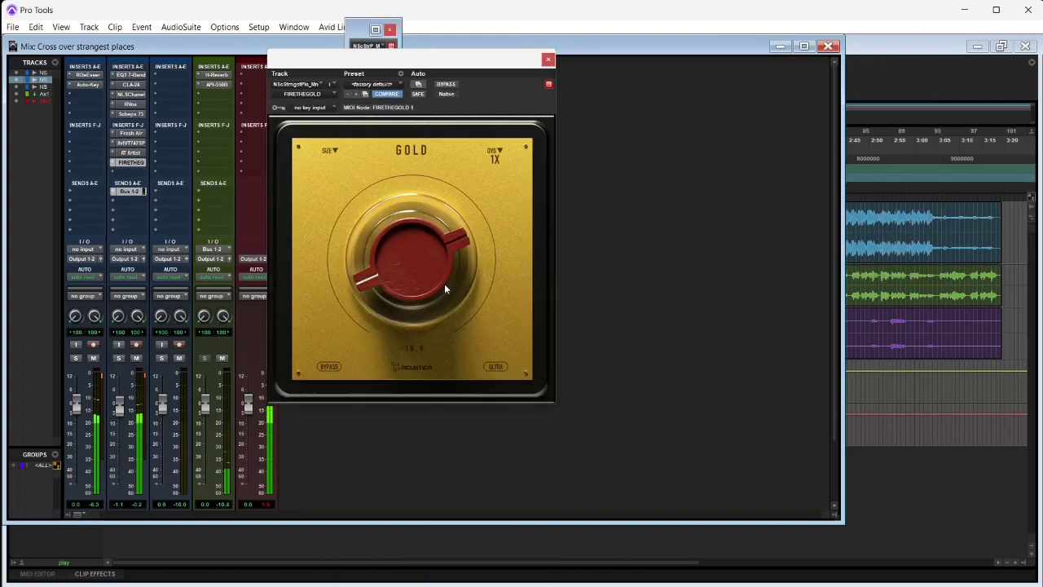
left_click_drag(411, 258, 398, 176)
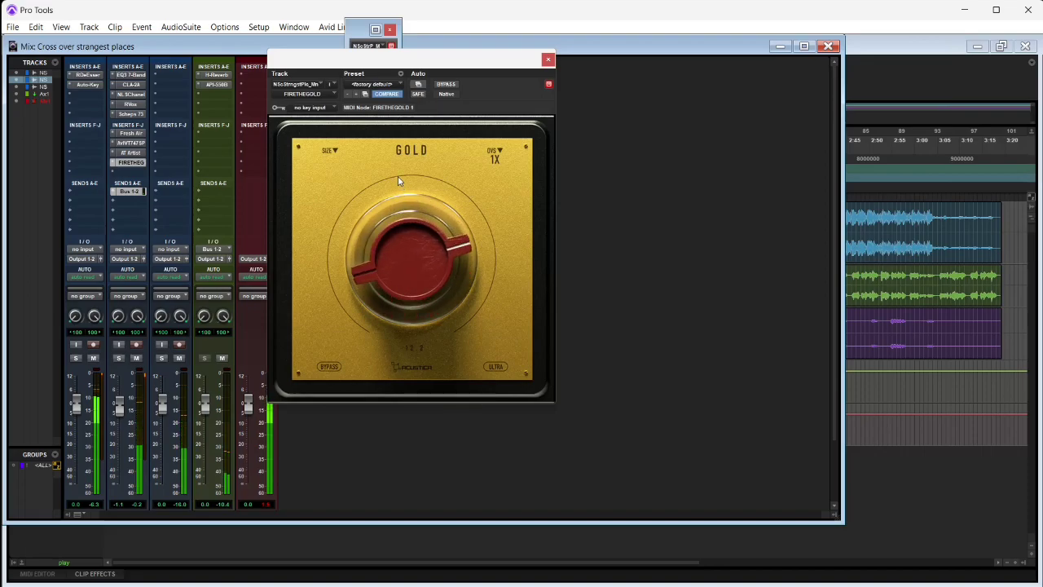
left_click(548, 61)
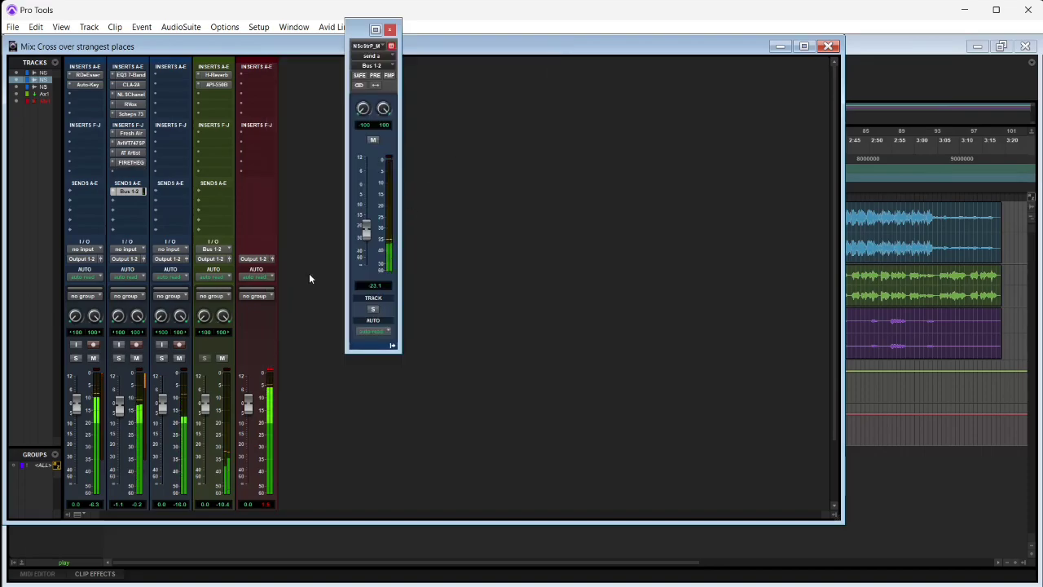
Step: Lower the third track's volume to -11.0 dB, and set the Main vocal's EQ3 7-Band high-pass to 114.7 Hz and low-mid Q to 1.57
left_click_drag(162, 404, 162, 430)
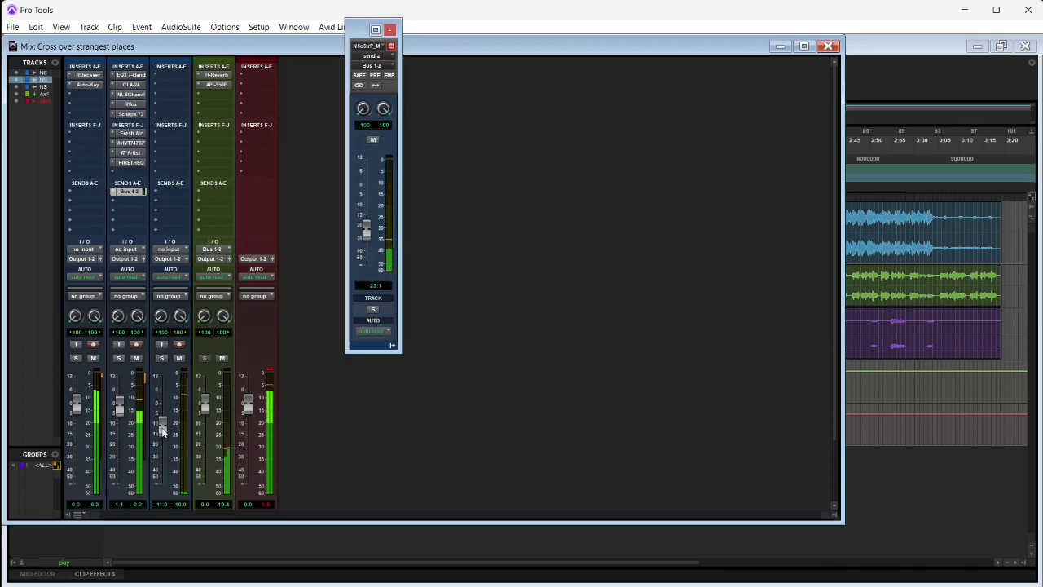
left_click(135, 76)
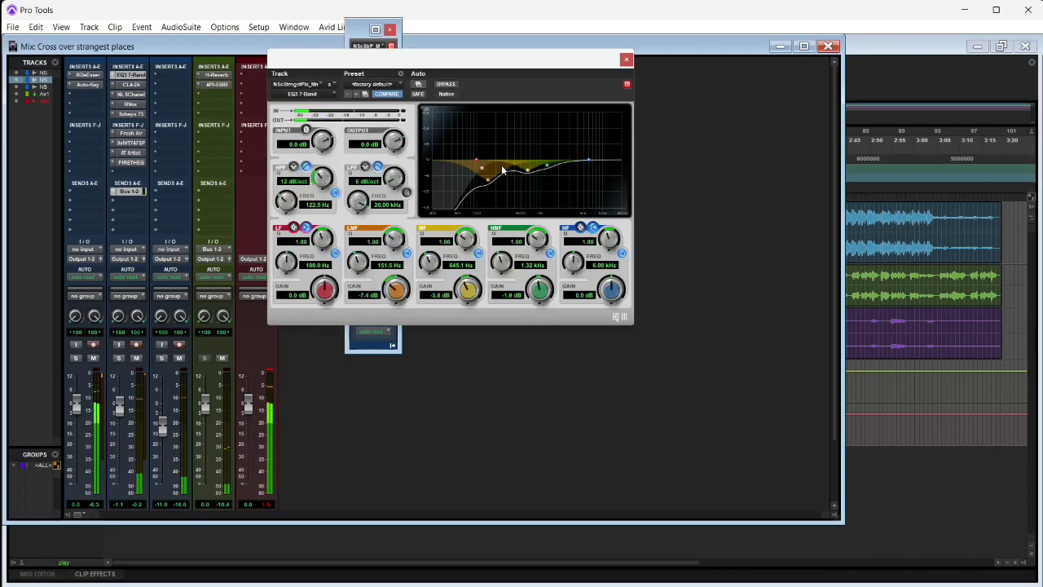
mouse_move(480, 172)
left_mouse_down()
mouse_move(488, 176)
mouse_move(481, 171)
left_mouse_up()
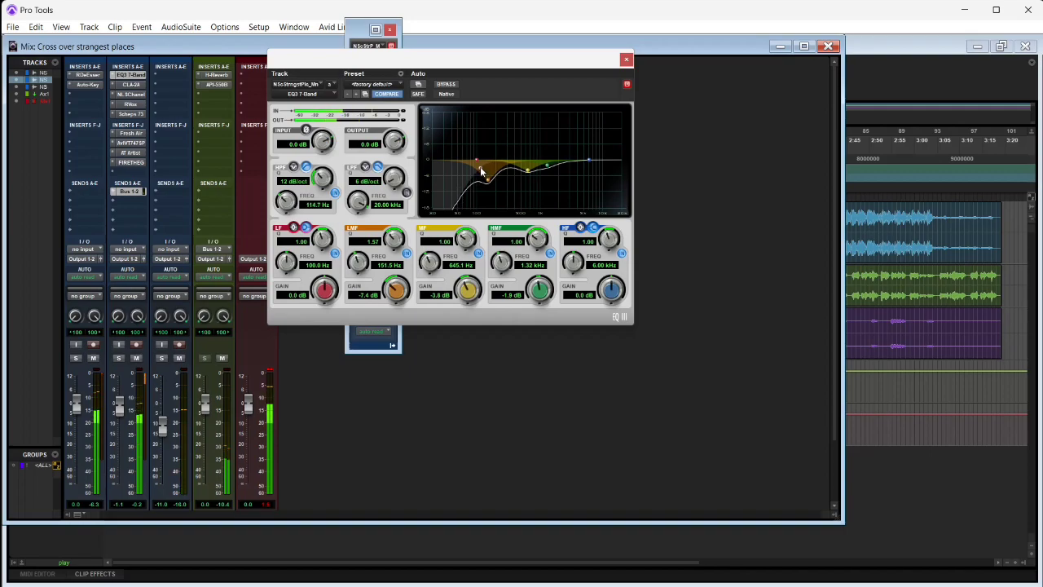
Step: Fine-tune the peak reduction of CLA-2A on the Main vocal track and open the NLS Channel plug-in
left_click(126, 85)
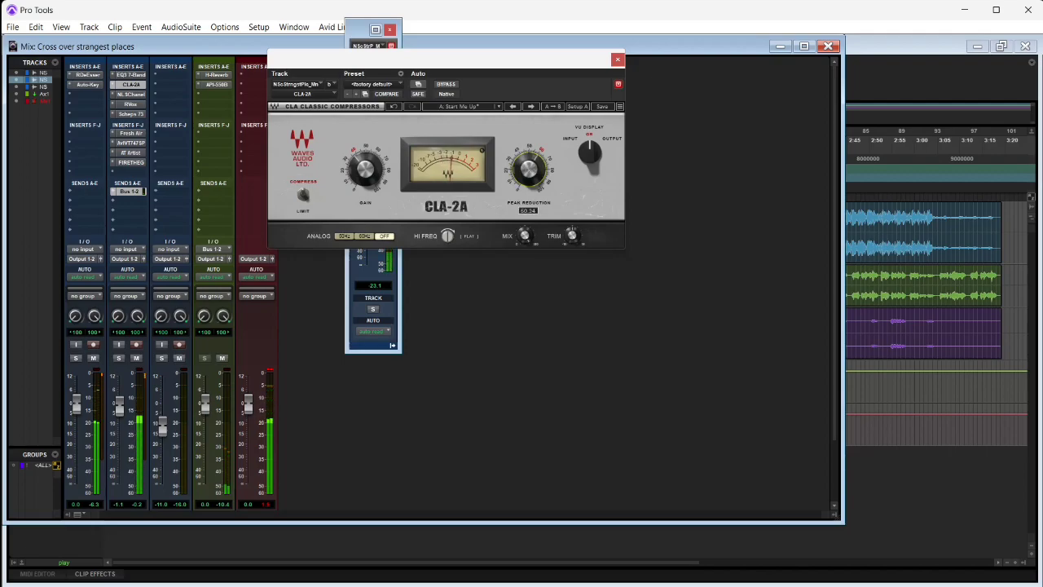
left_click_drag(528, 171, 527, 167)
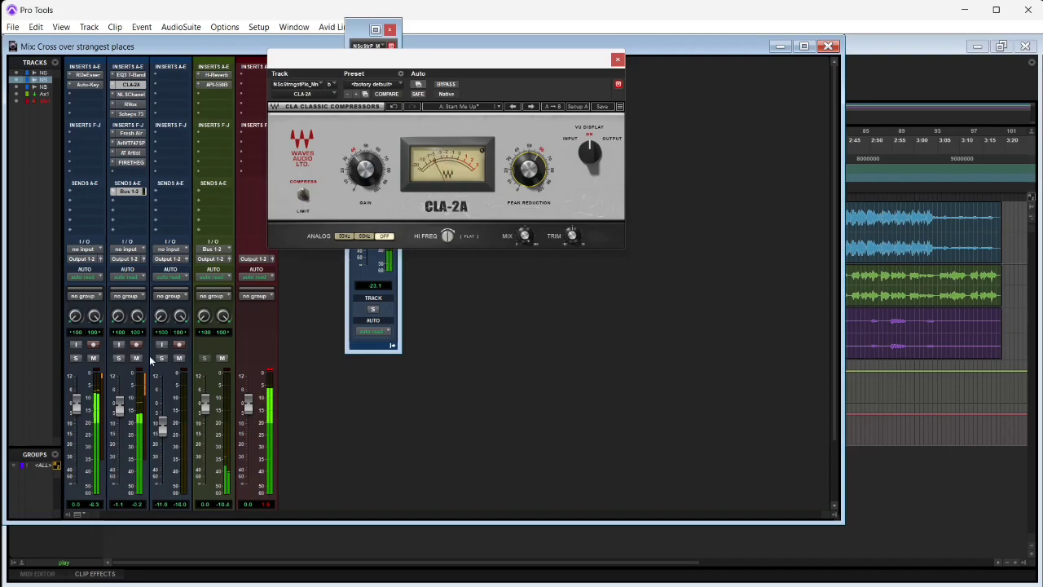
left_click(139, 94)
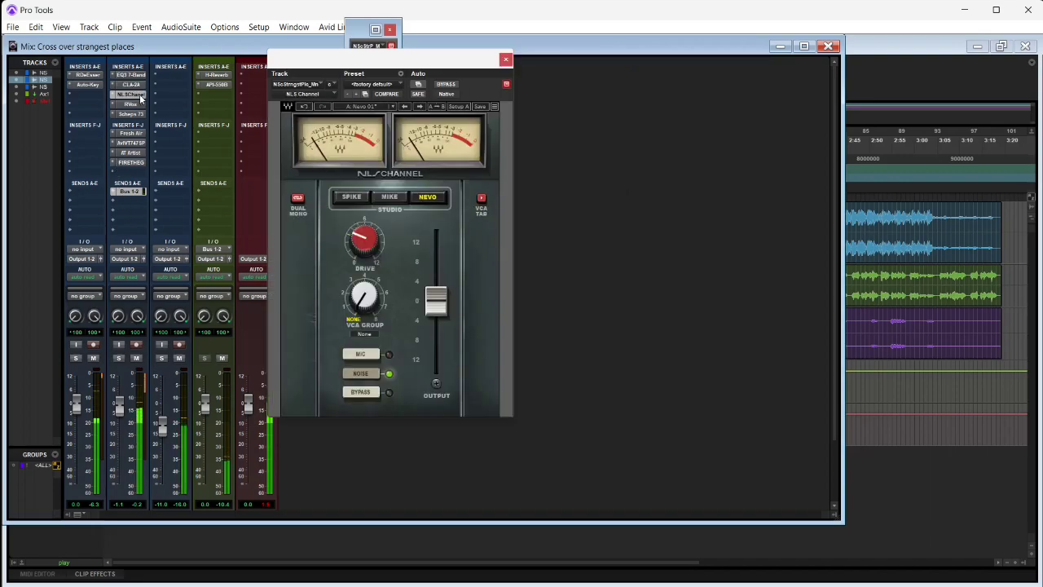
Step: Set RVox on the Main vocal track to -10.0 compression and -4.9 gain, and close the plug-in
left_click(133, 104)
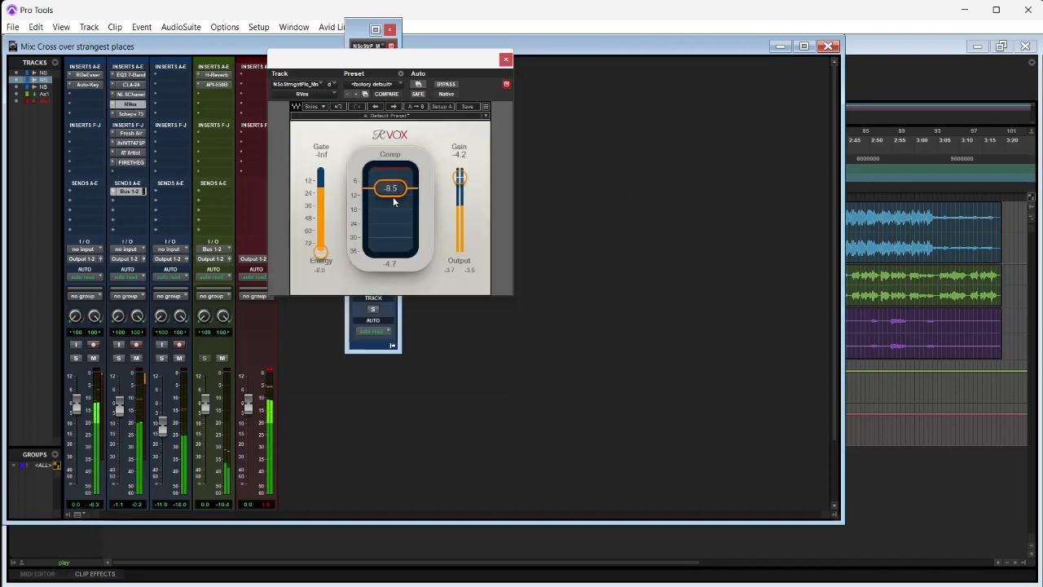
left_click_drag(391, 196, 391, 207)
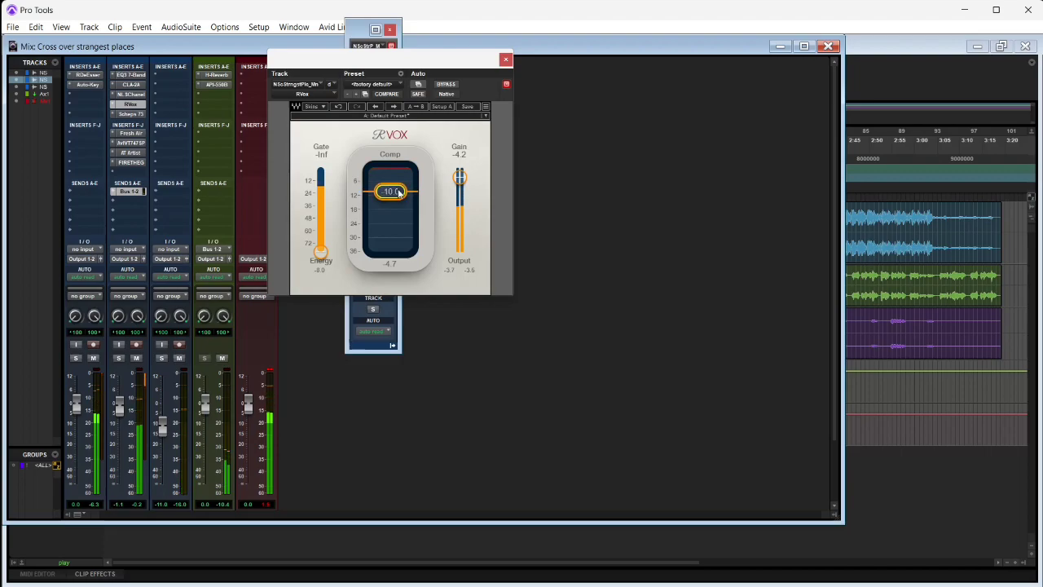
left_click_drag(462, 176, 461, 180)
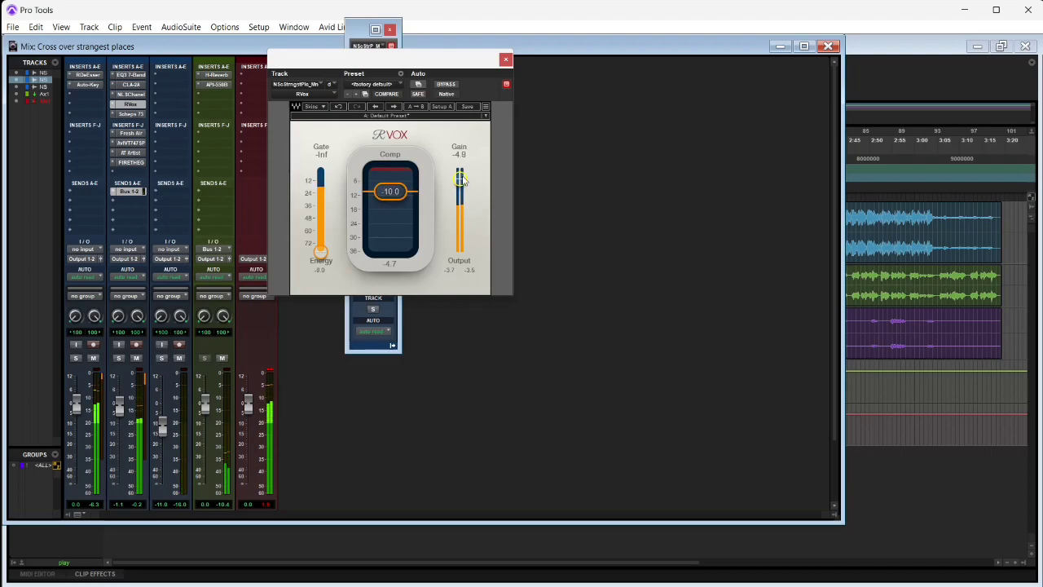
left_click(505, 61)
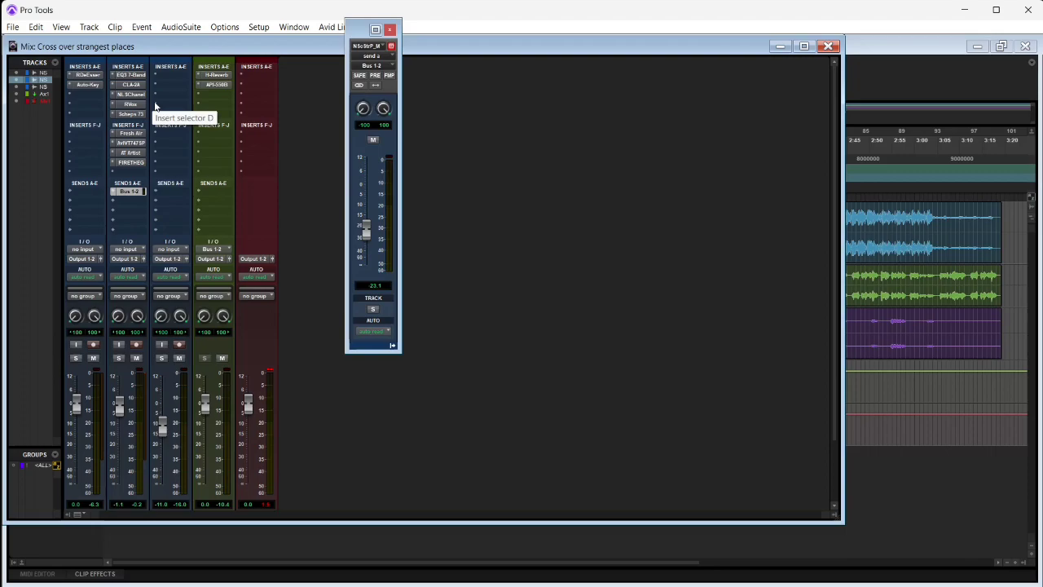
Step: Review the Auto-Tune Artist, Fresh Air and FIRETHEGOLD settings on the Main vocal track
left_click(139, 155)
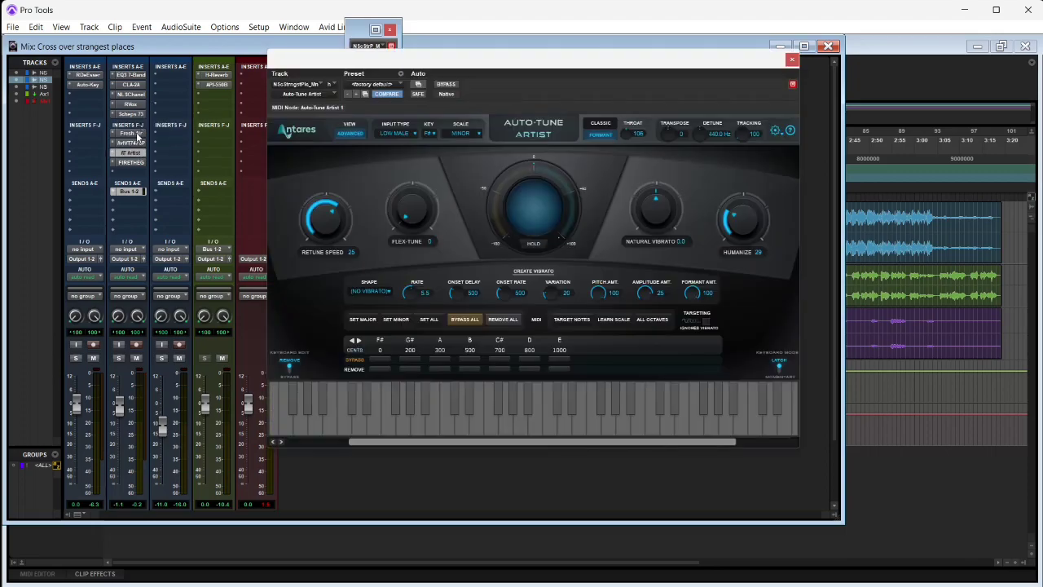
left_click(137, 135)
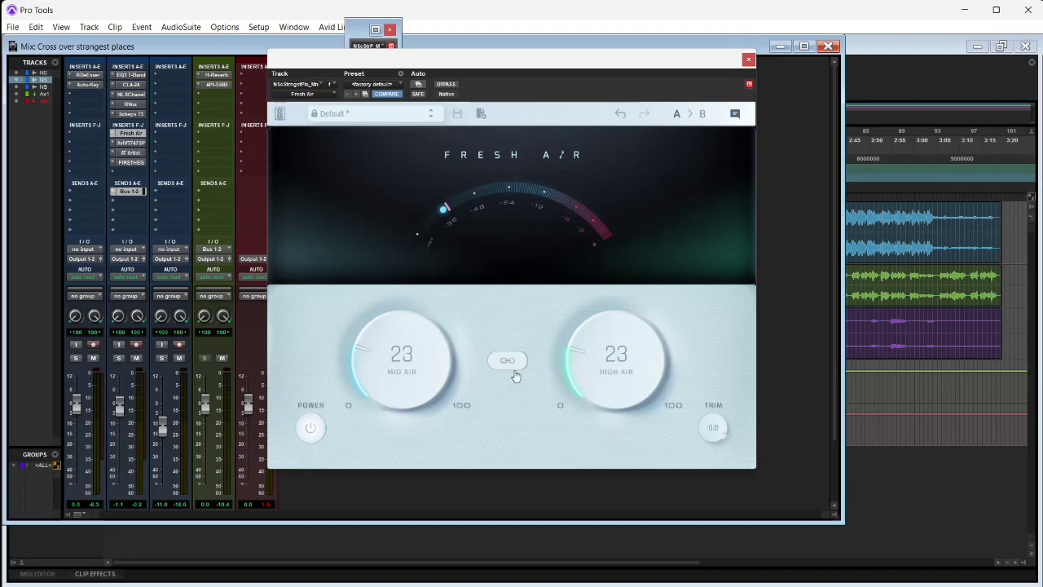
left_click(130, 162)
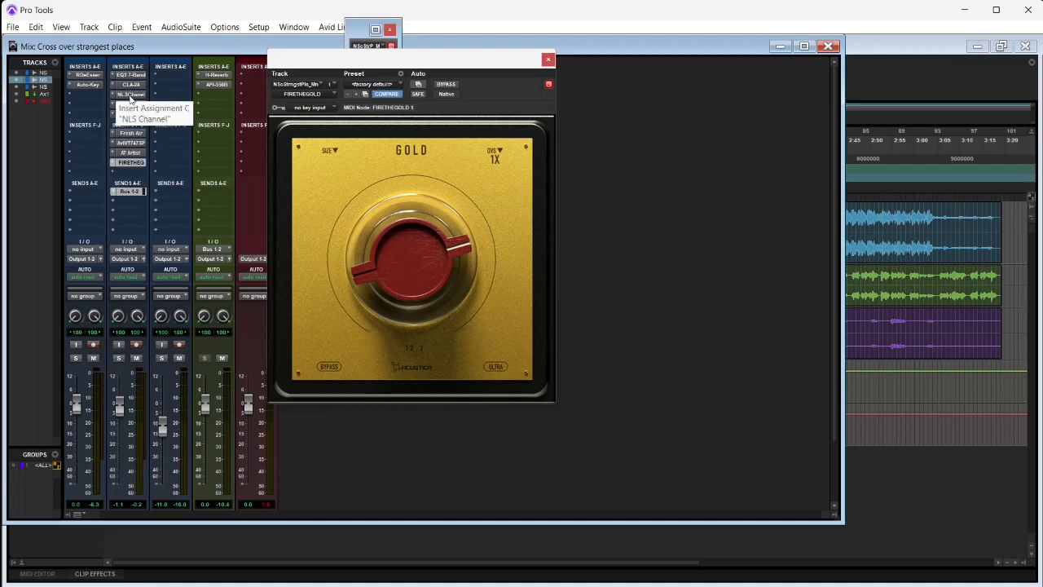
Step: Try the Spike and Mike studio modes in the Main vocal's NLS Channel, return to Nevo and close the plug-in
left_click(136, 96)
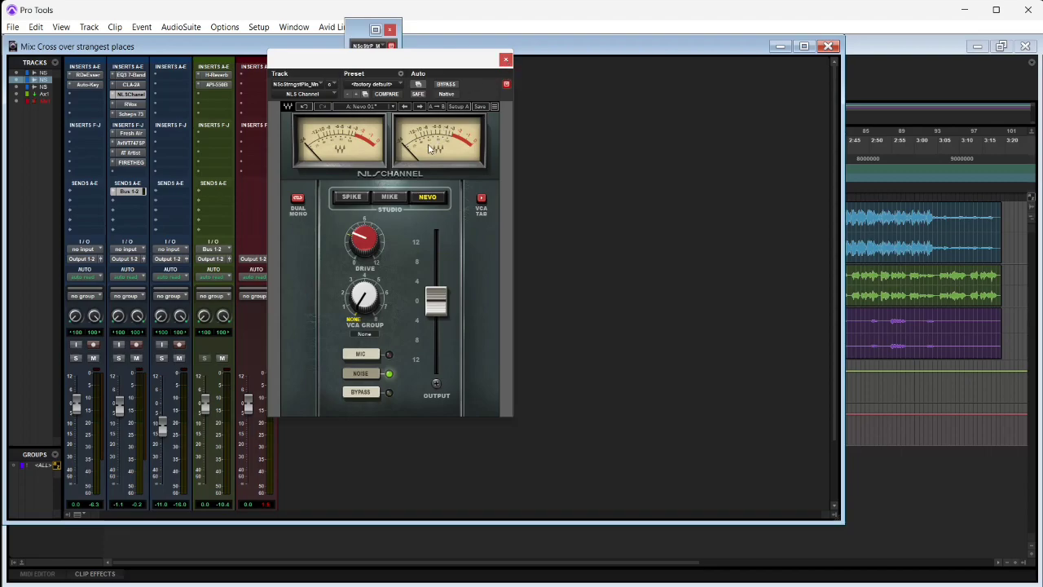
left_click(349, 202)
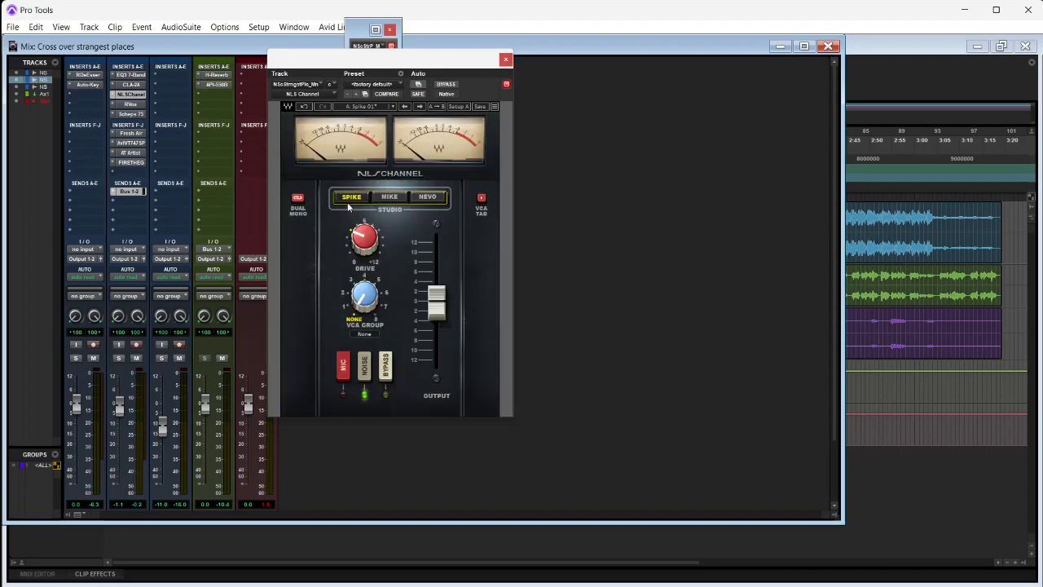
left_click(390, 197)
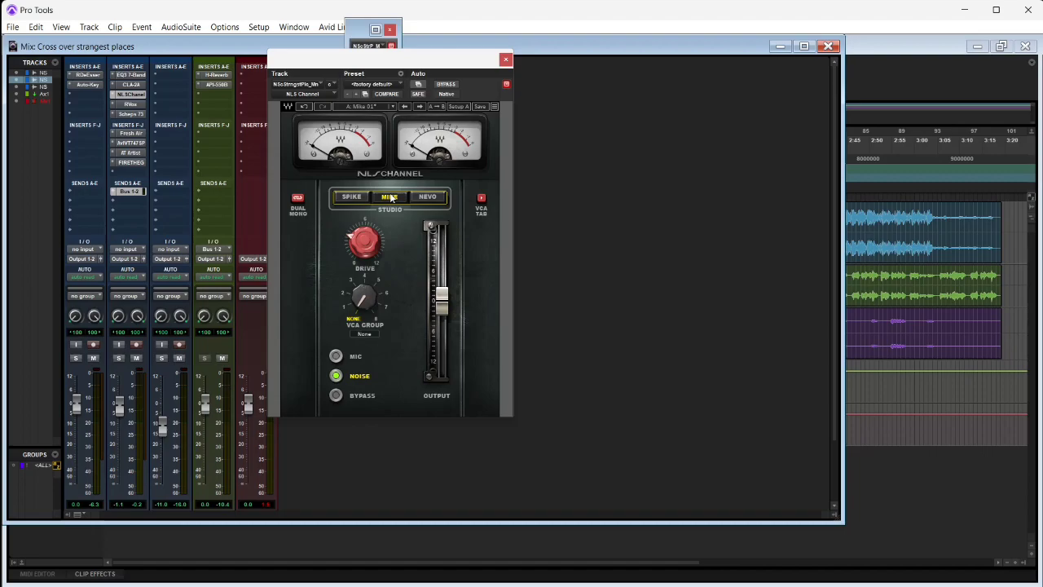
left_click(433, 197)
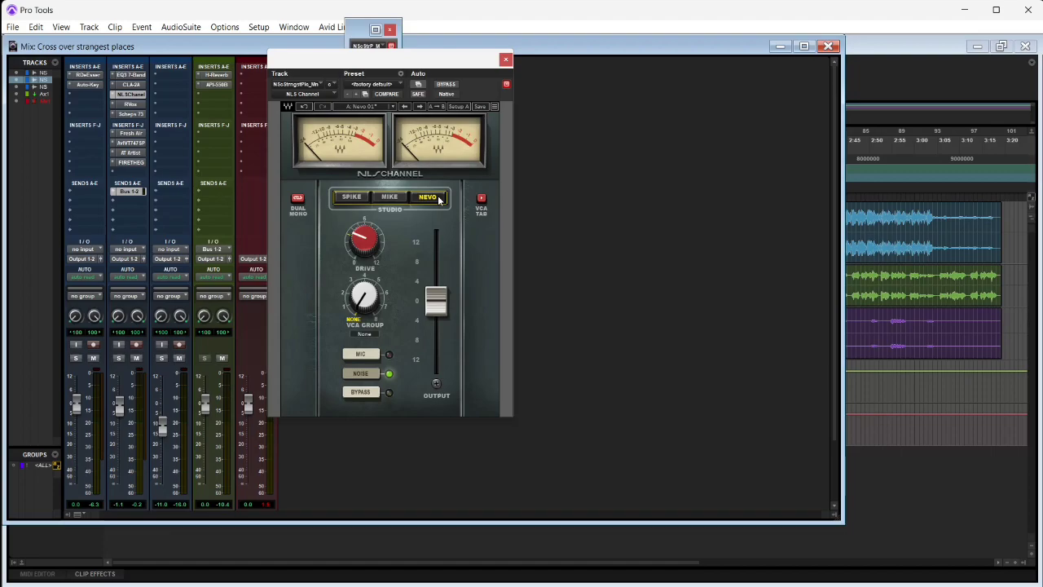
left_click(506, 59)
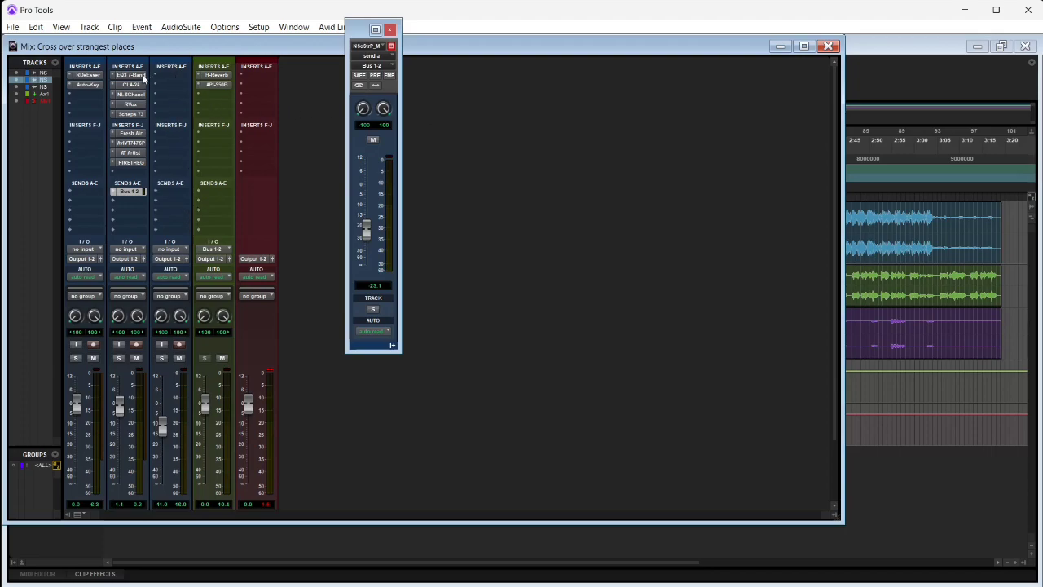
Step: Copy the Main vocal's plug-ins and Bus 1-2 send to the Libs track, and set the copied send's level to -32.7 dB
left_click_drag(136, 78, 171, 95)
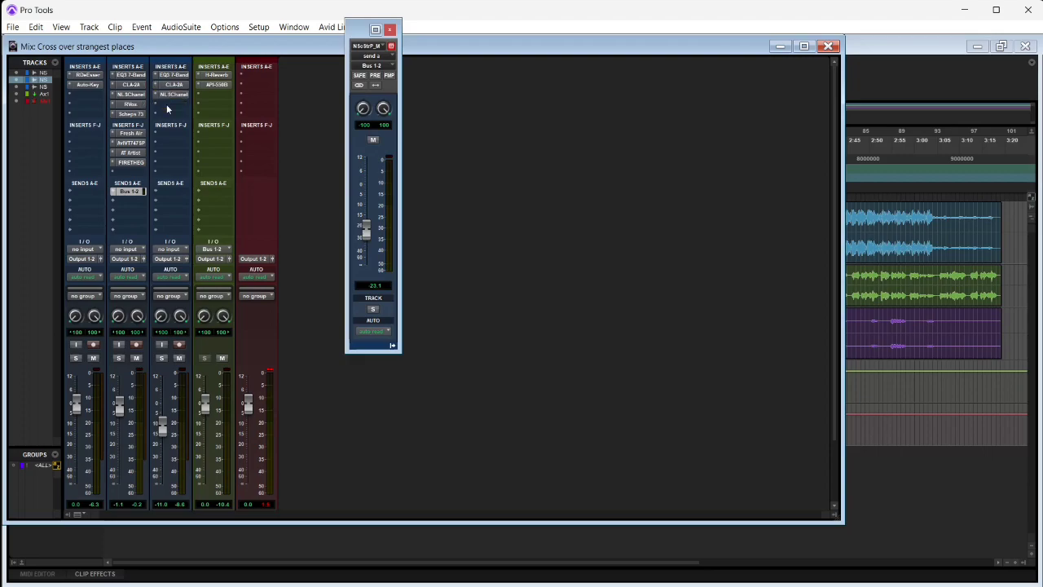
left_click_drag(136, 118, 155, 161)
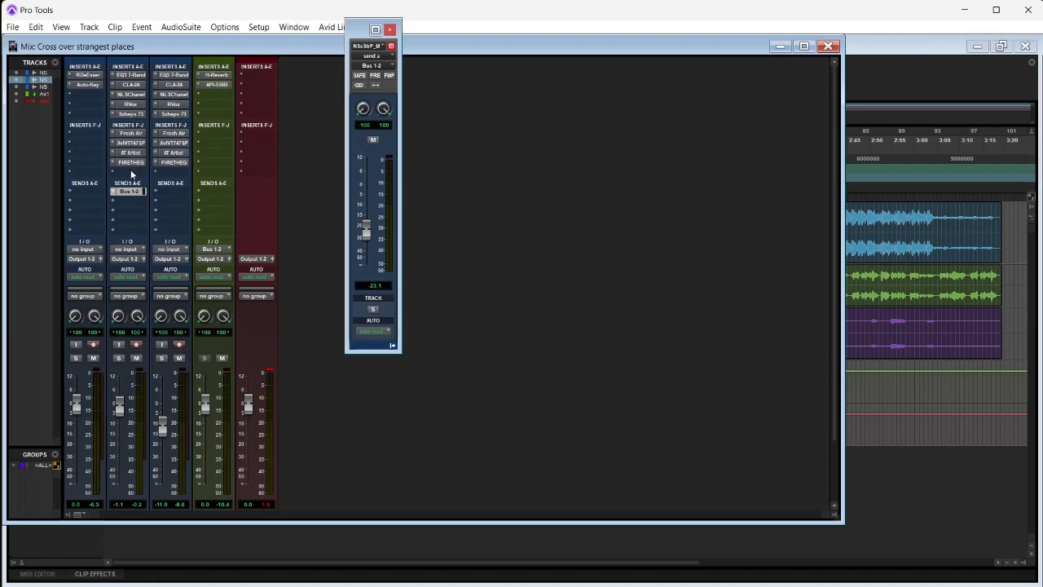
left_click_drag(131, 190, 169, 190)
left_click(169, 190)
left_click_drag(367, 232, 369, 245)
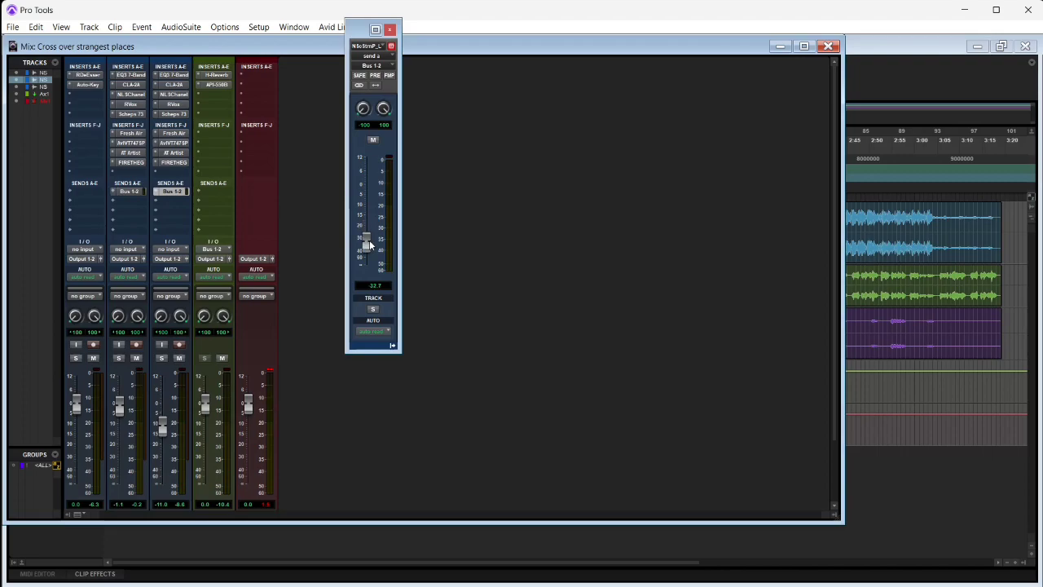
Step: Balance the Libs track against the mix during playback, setting its volume to -4.9 dB
key("space")
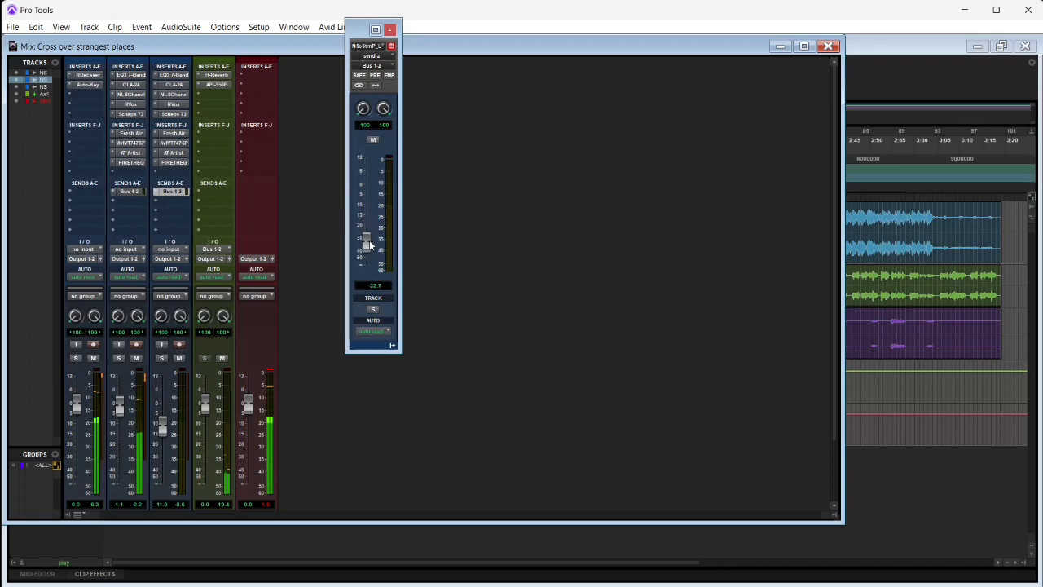
left_click_drag(161, 425, 166, 413)
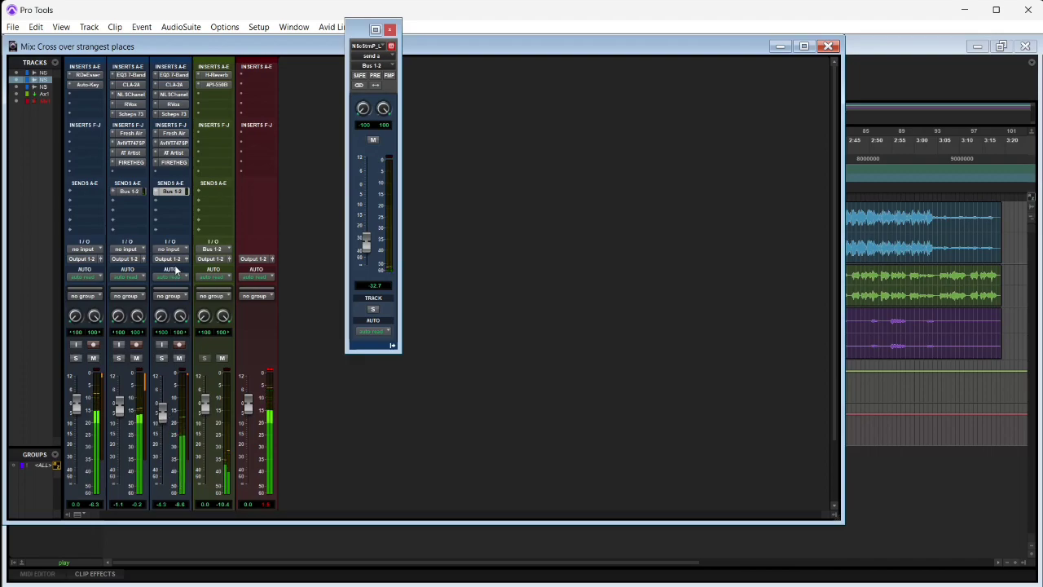
left_click_drag(162, 409, 163, 401)
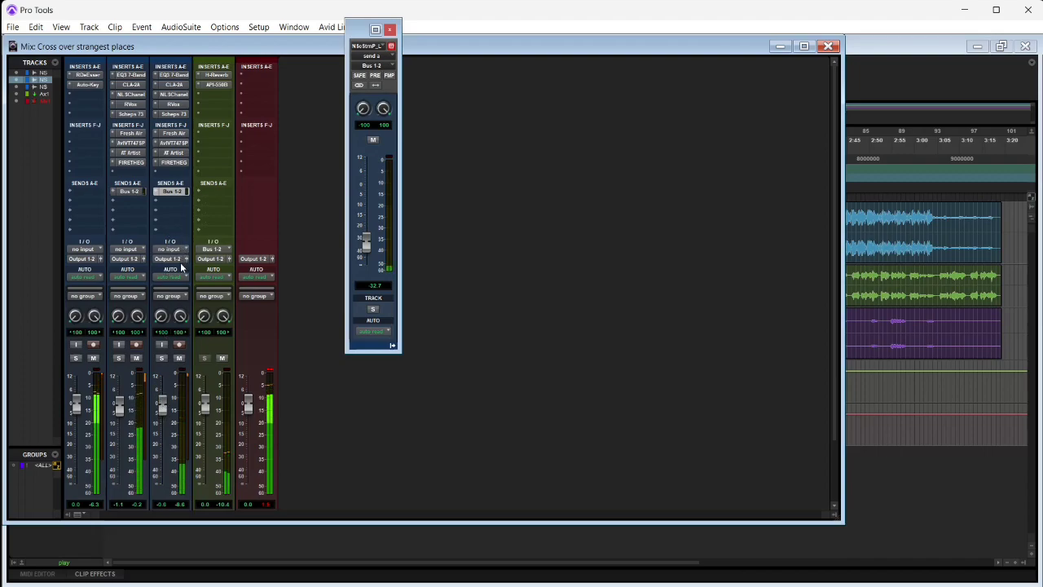
left_click_drag(163, 409, 165, 422)
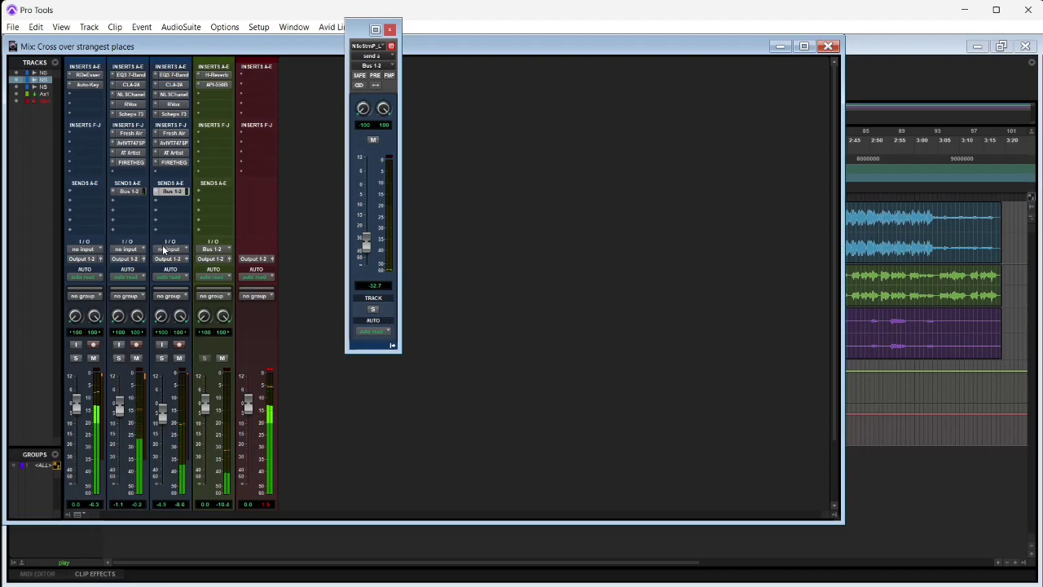
Step: Check Fresh Air on the Libs track and set its Auto-Tune Artist to retune speed 11 and humanize 57
left_click(175, 134)
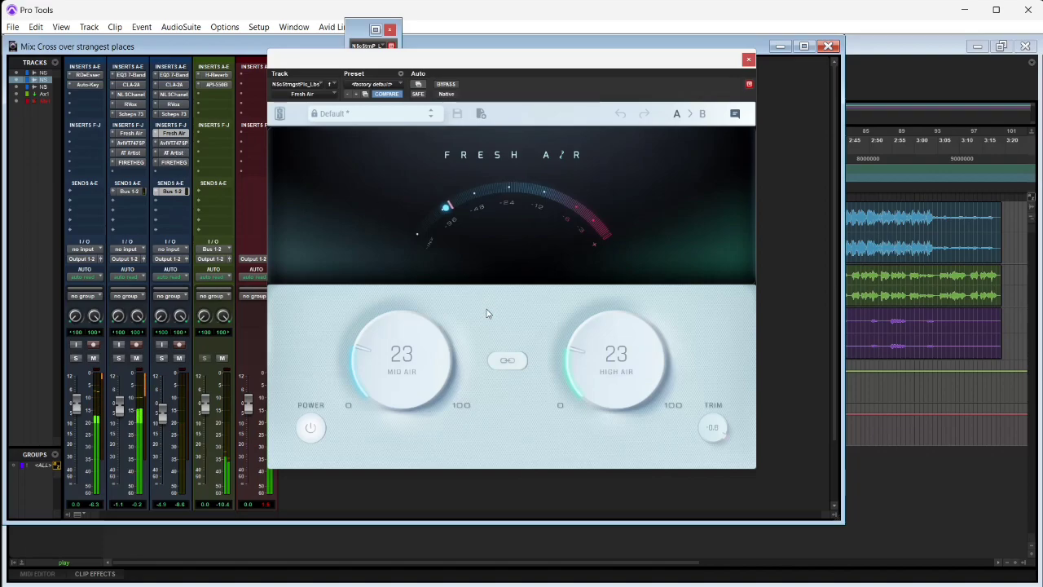
left_click_drag(336, 225, 335, 214)
left_click_drag(734, 233, 749, 187)
Step: Set Auto-Tune Artist on the Main vocal to Alto/Tenor input and retune speed 9, and adjust its throat value
left_click(138, 153)
left_click_drag(349, 230, 344, 219)
left_click(396, 132)
left_click(403, 158)
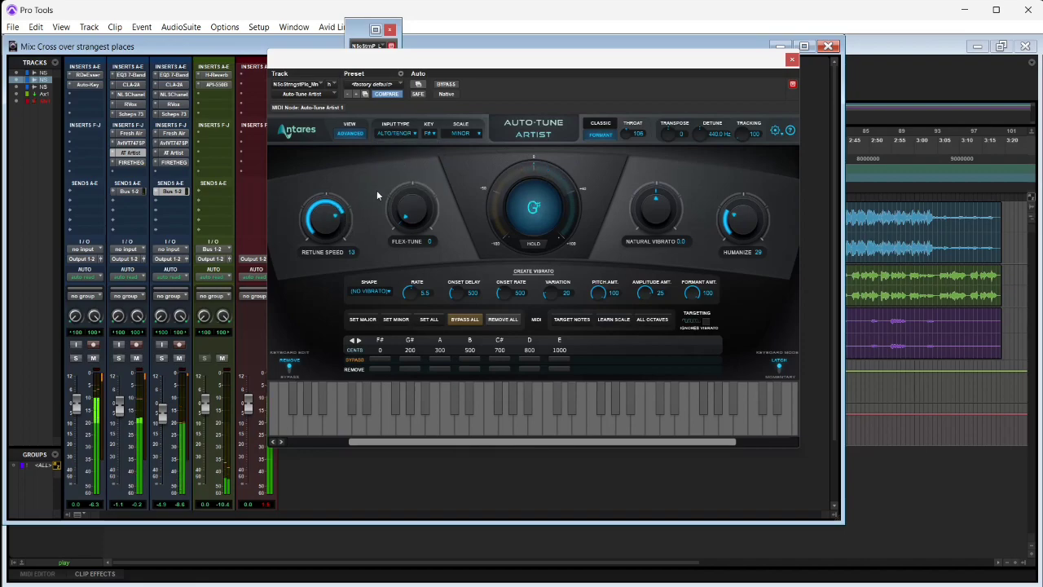
mouse_move(331, 213)
left_mouse_down()
mouse_move(330, 201)
mouse_move(332, 221)
left_mouse_up()
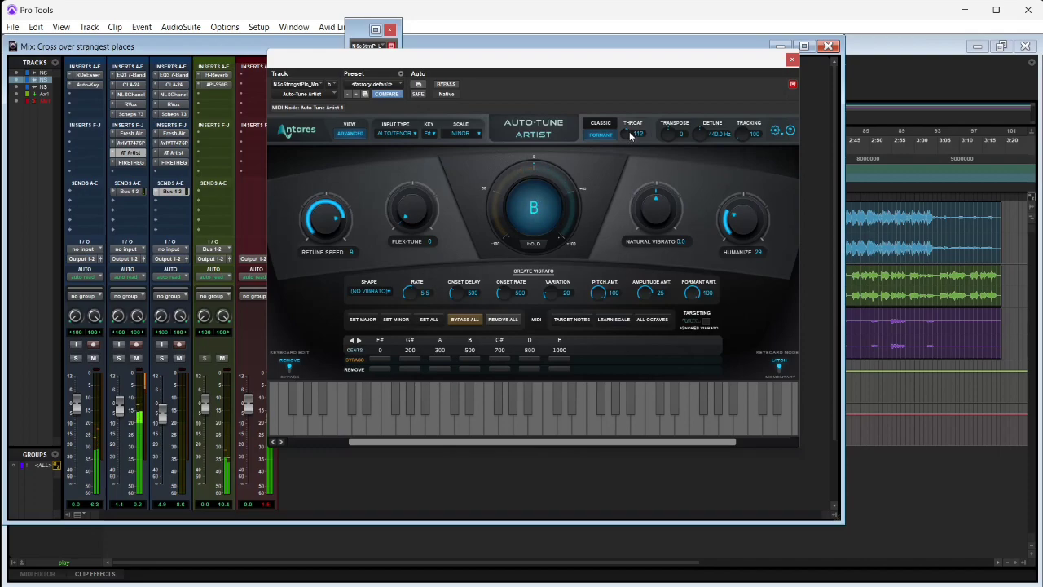
left_click_drag(627, 140, 627, 148)
Step: Check Auto-Tune Artist on the Libs track and boost its EQ3 7-Band MF band to 9.9 dB at 2.59 kHz
left_click(182, 154)
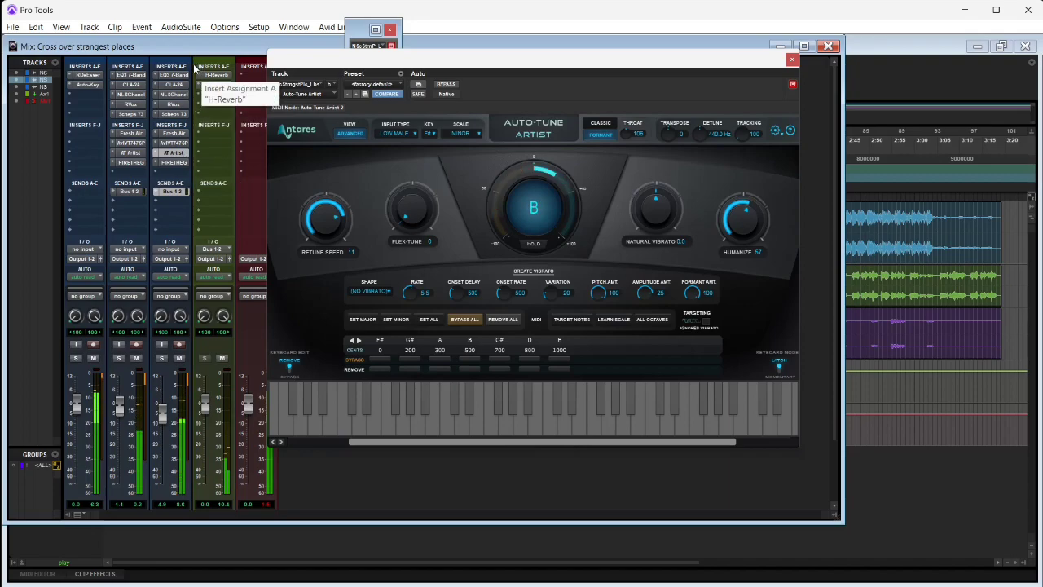
left_click(175, 83)
left_click(172, 74)
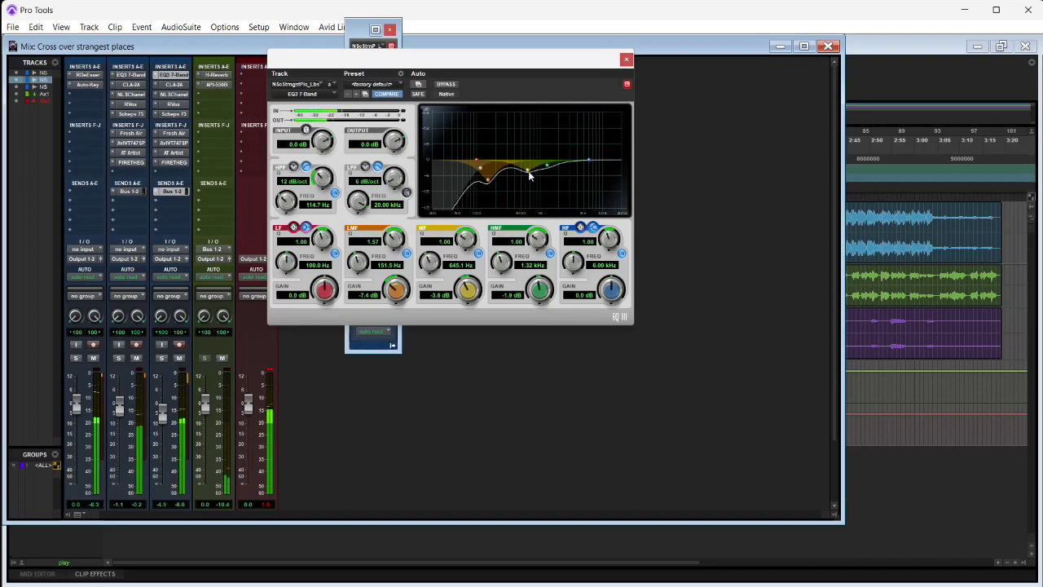
left_click_drag(529, 175, 567, 137)
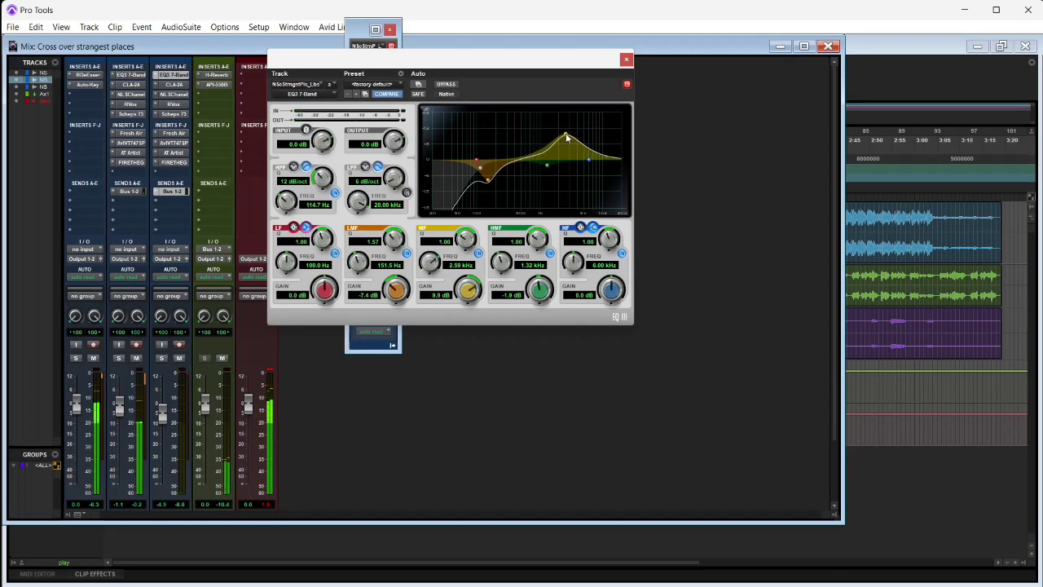
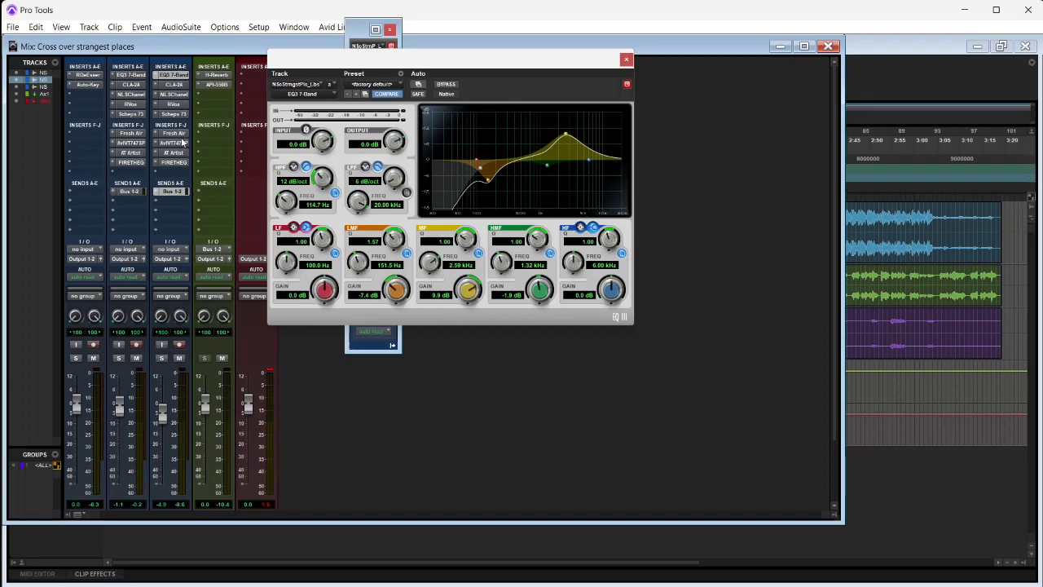
Step: Open the Main vocal's EQ3 7-Band for comparison, and check the recording status in OBS before returning to Pro Tools
left_click(132, 75)
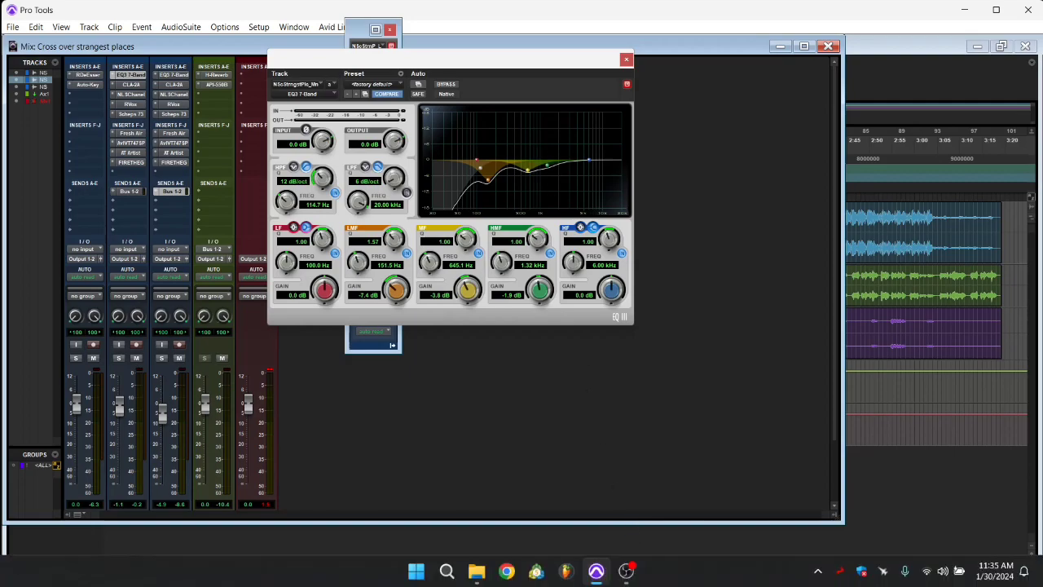
left_click(629, 572)
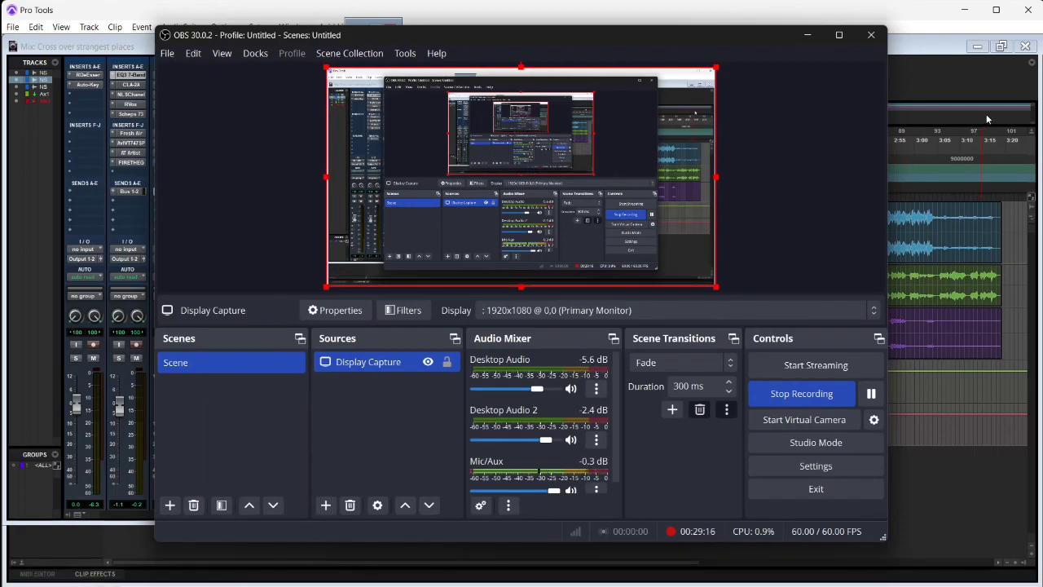
left_click(952, 92)
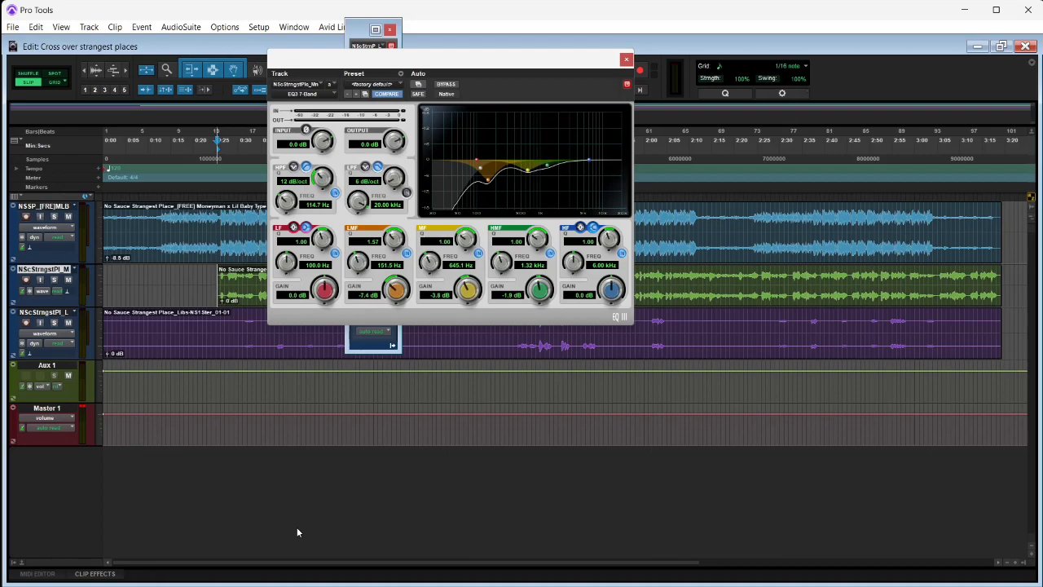
Step: Save the session and open the recent session No shackles LUVU
left_click(13, 27)
left_click(21, 123)
left_click(13, 27)
mouse_move(46, 82)
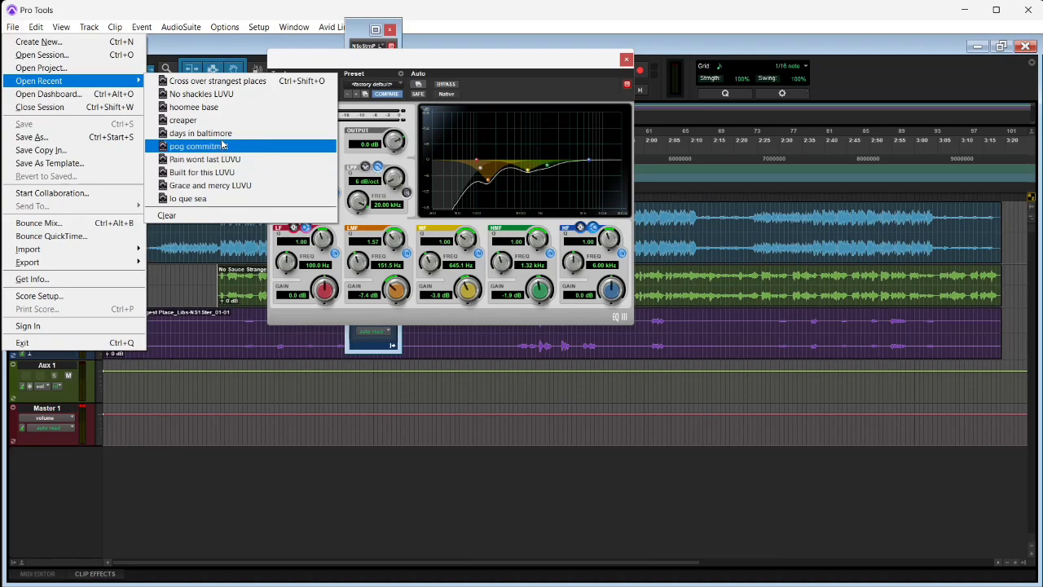
left_click(218, 95)
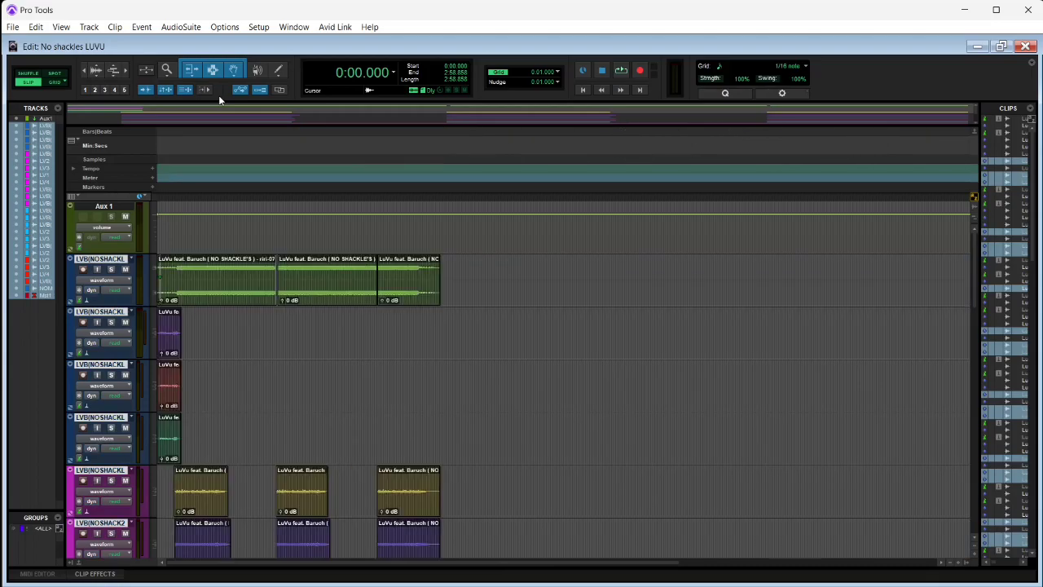
Step: Examine the tracks and the mixer's plug-in chains, sends and levels in the No shackles LUVU session during playback
scroll(309, 348, "down", 10)
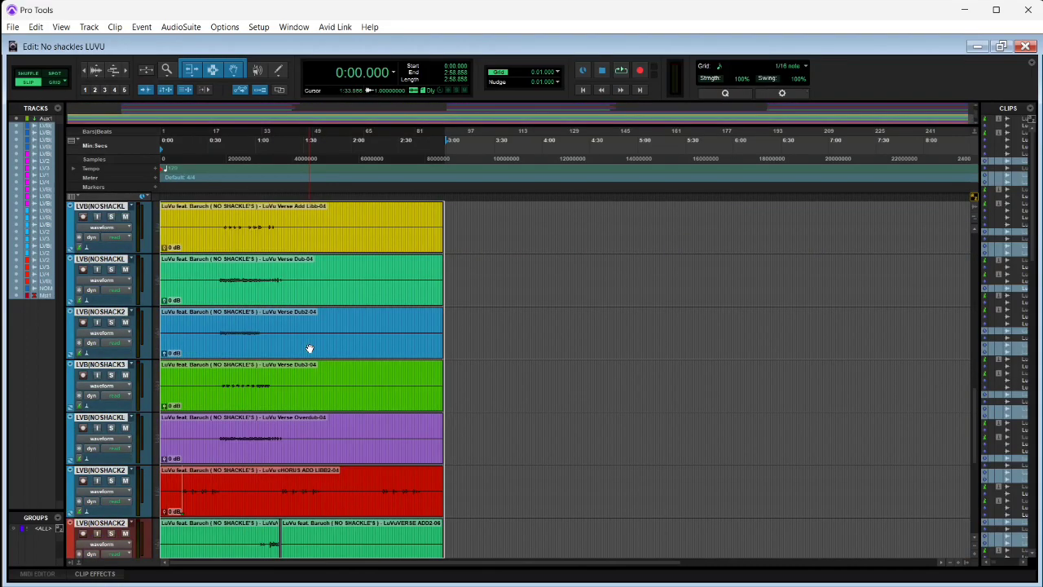
scroll(309, 348, "up", 10)
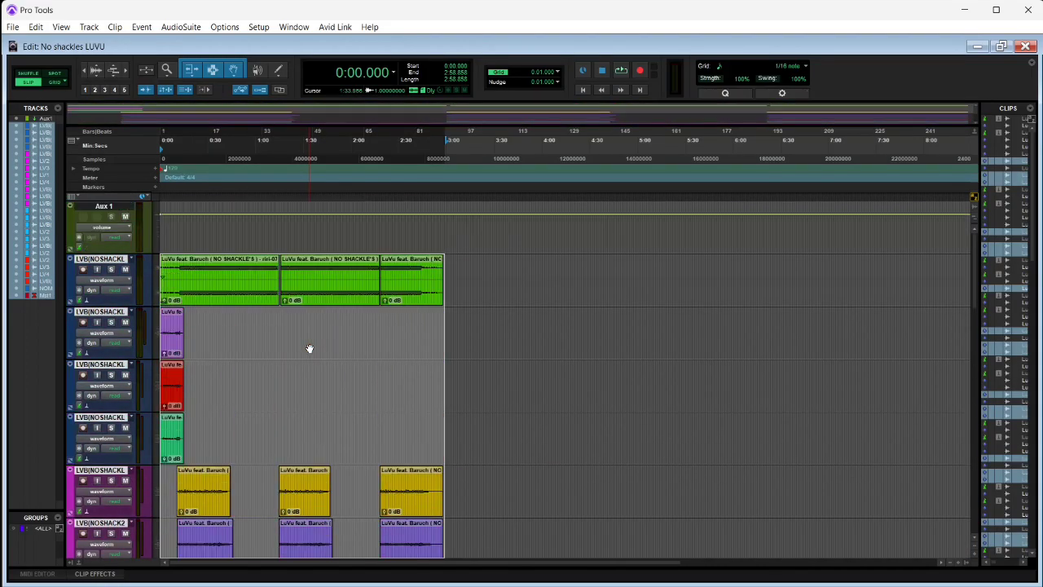
key("ctrl+equal")
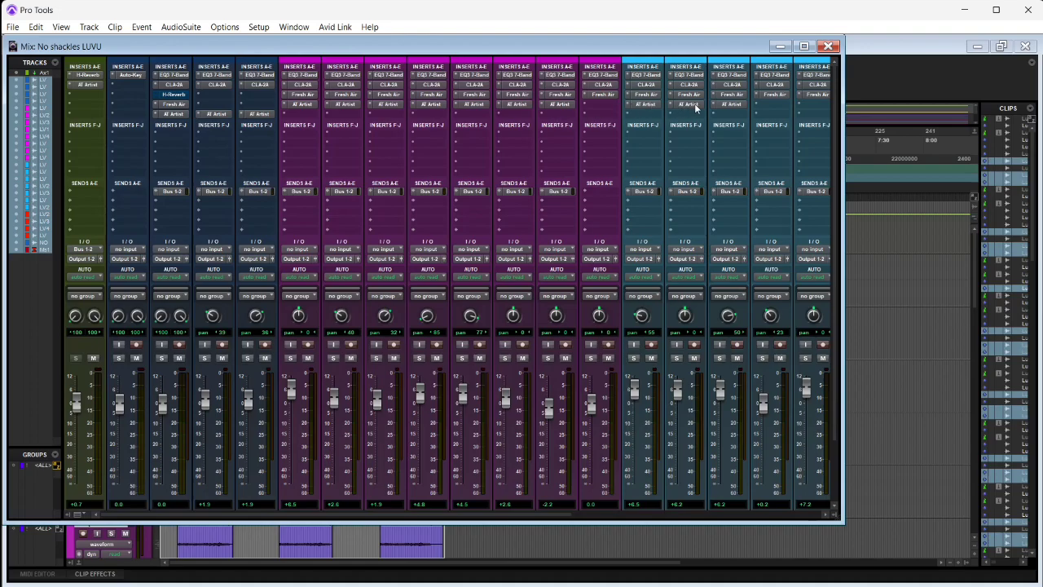
left_click_drag(487, 518, 310, 517)
mouse_move(320, 516)
left_mouse_down()
mouse_move(520, 515)
mouse_move(320, 515)
left_mouse_up()
key("space")
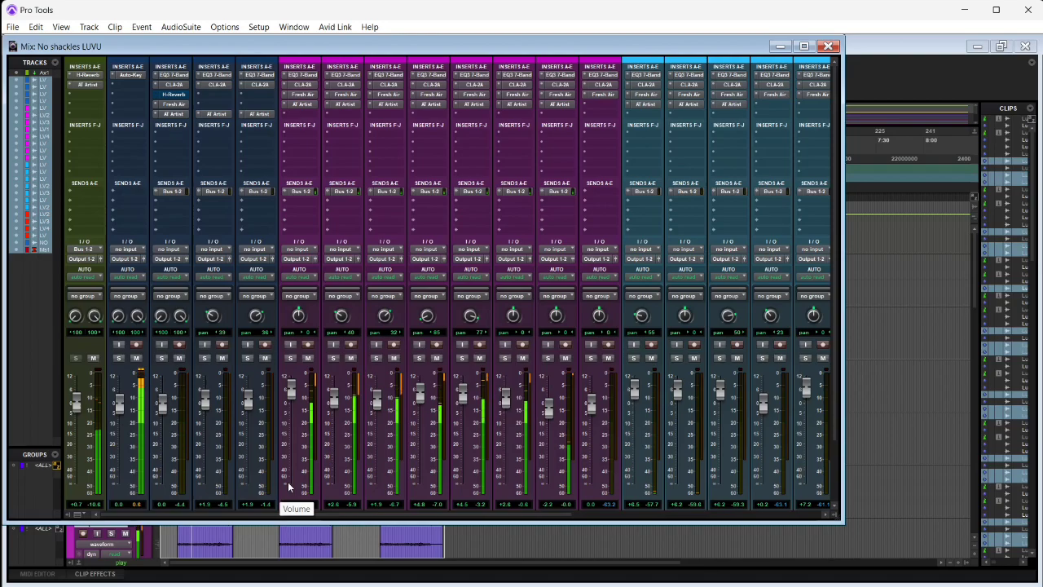
left_click_drag(129, 517, 410, 576)
left_click_drag(430, 518, 733, 525)
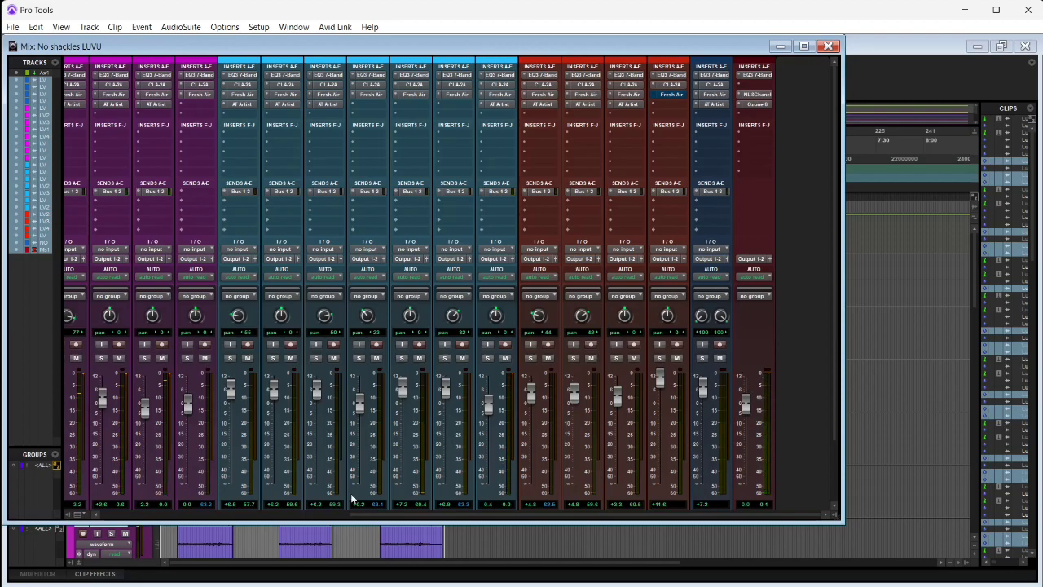
left_click(827, 47)
Step: Look through the full list of tracks and clips in the No shackles LUVU Edit window
left_click(13, 26)
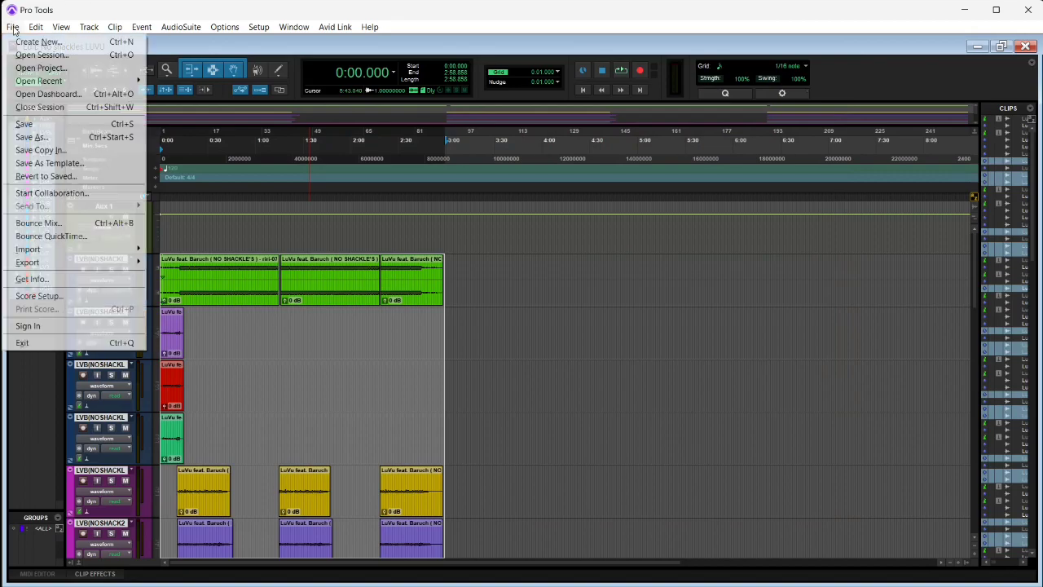
mouse_move(36, 27)
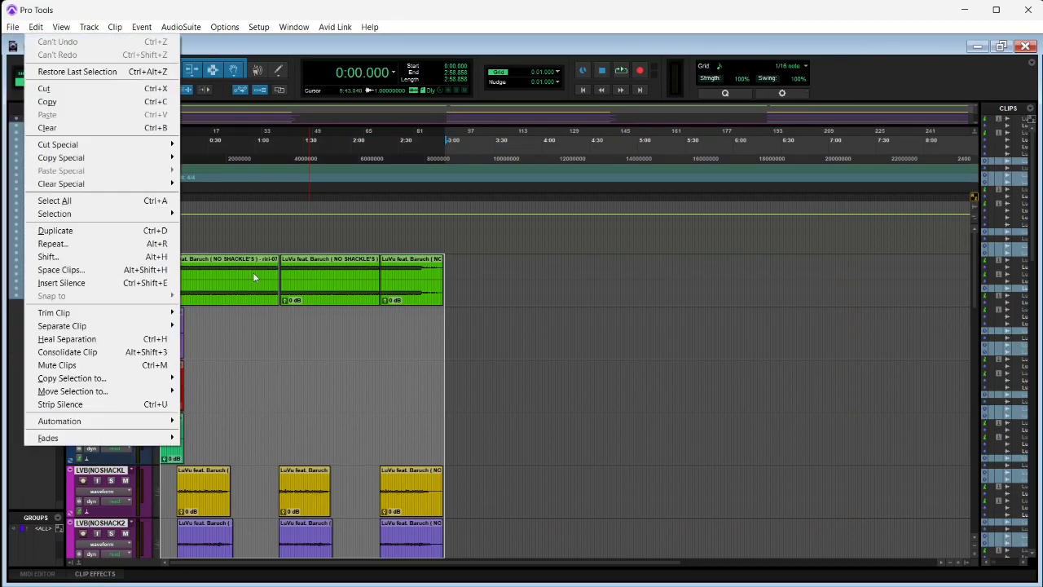
left_click(348, 49)
scroll(269, 274, "down", 5)
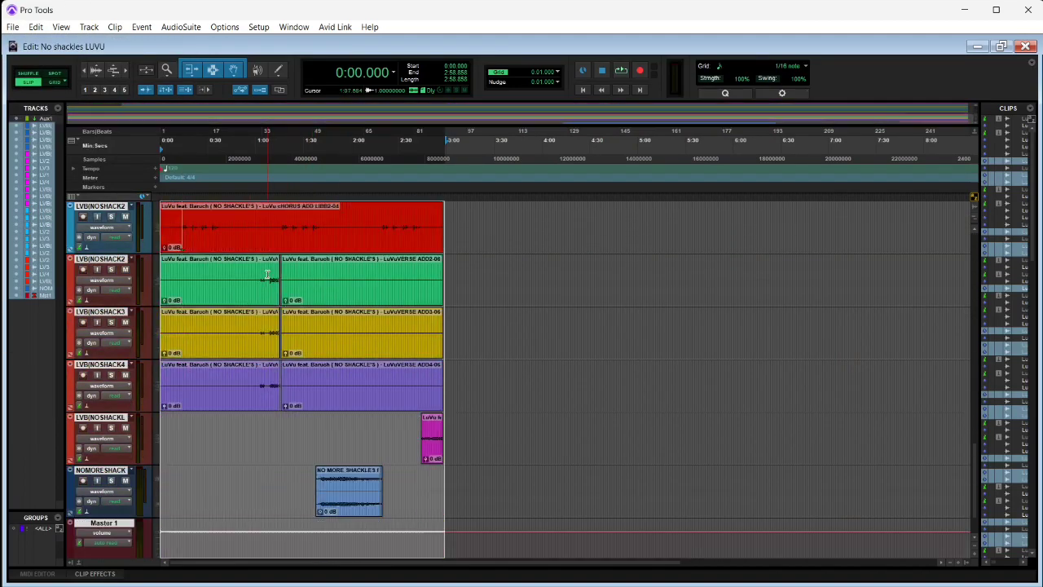
scroll(266, 274, "up", 10)
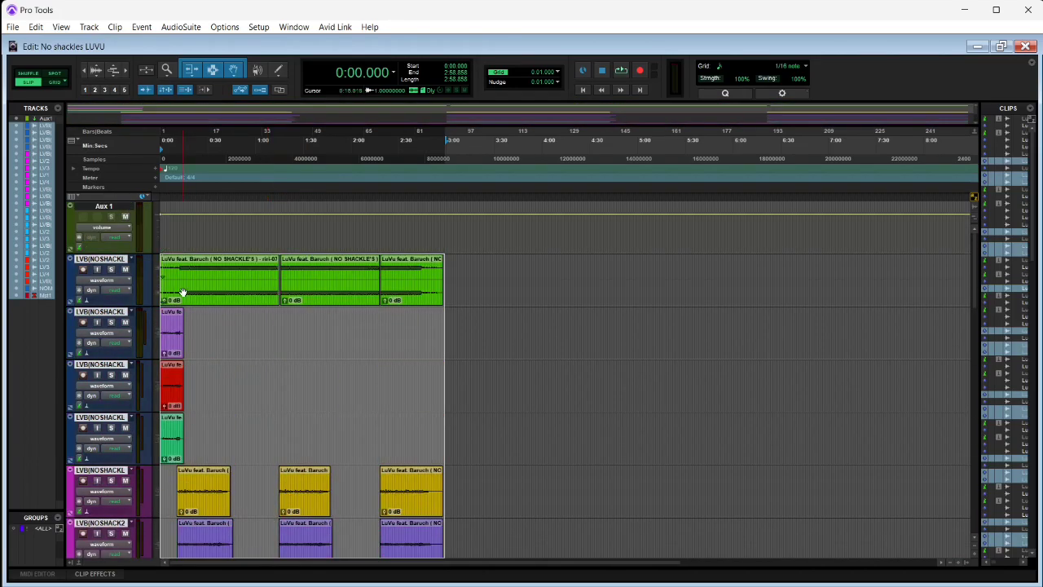
scroll(333, 377, "down", 3)
scroll(335, 378, "down", 2)
scroll(335, 378, "up", 7)
scroll(335, 377, "up", 1)
Step: Save No shackles LUVU and reopen the recent session Cross over strangest places
left_click(13, 27)
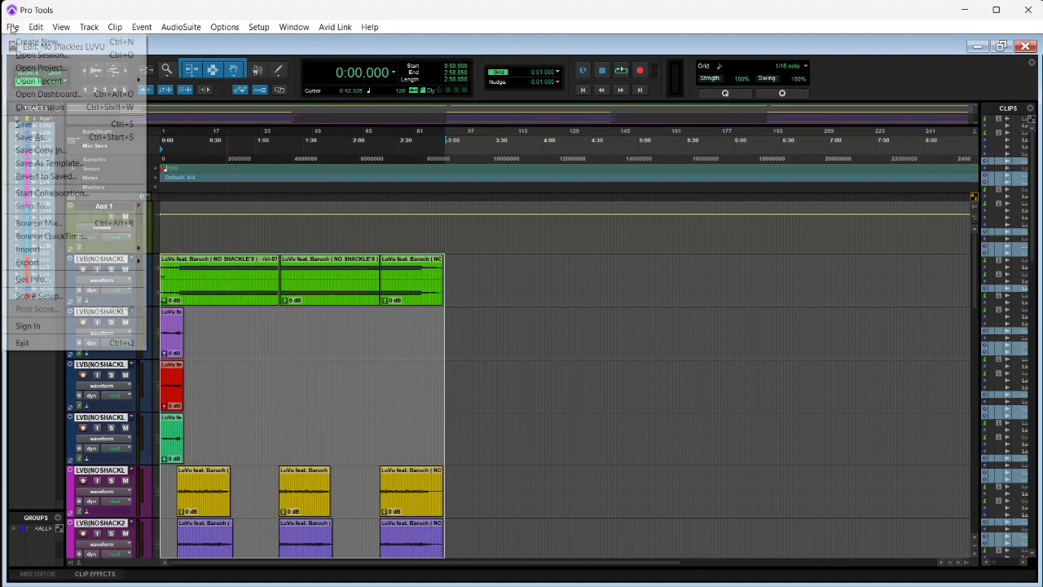
left_click(25, 123)
left_click(12, 26)
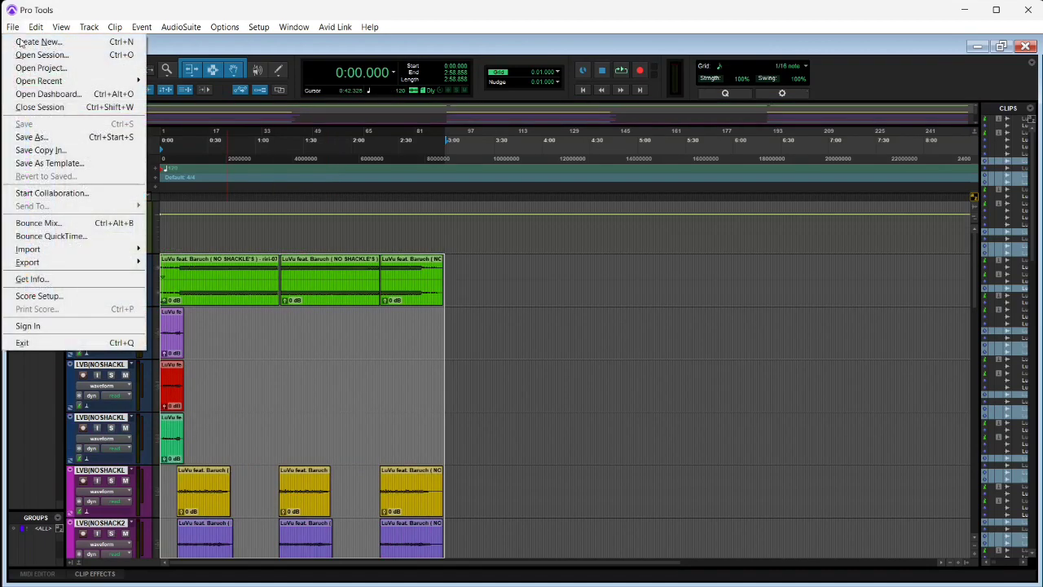
mouse_move(40, 87)
left_click(200, 93)
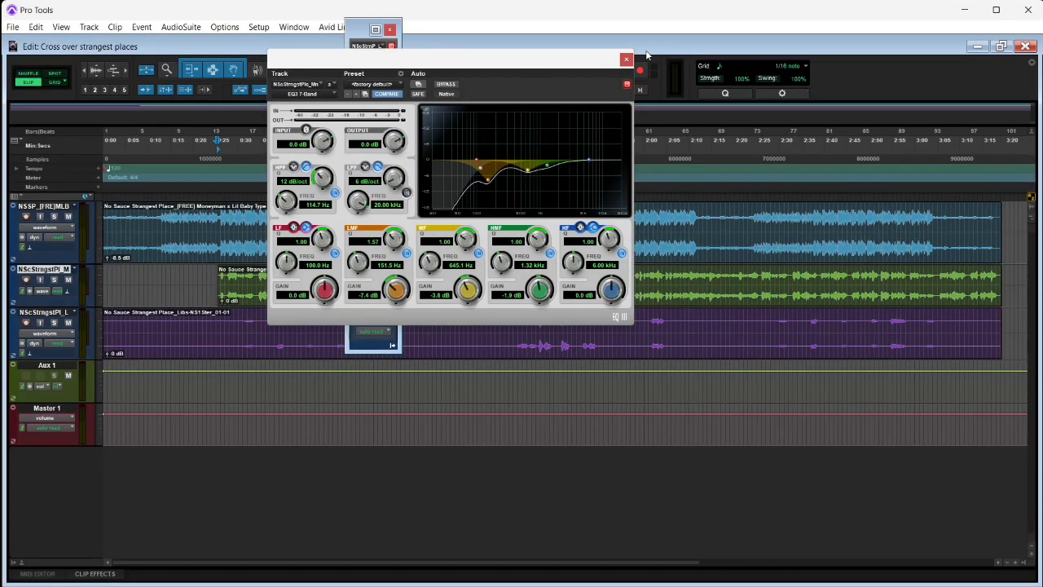
Step: Close the EQ3 7-Band and send windows and play the session from its beginning
left_click(627, 59)
left_click(389, 30)
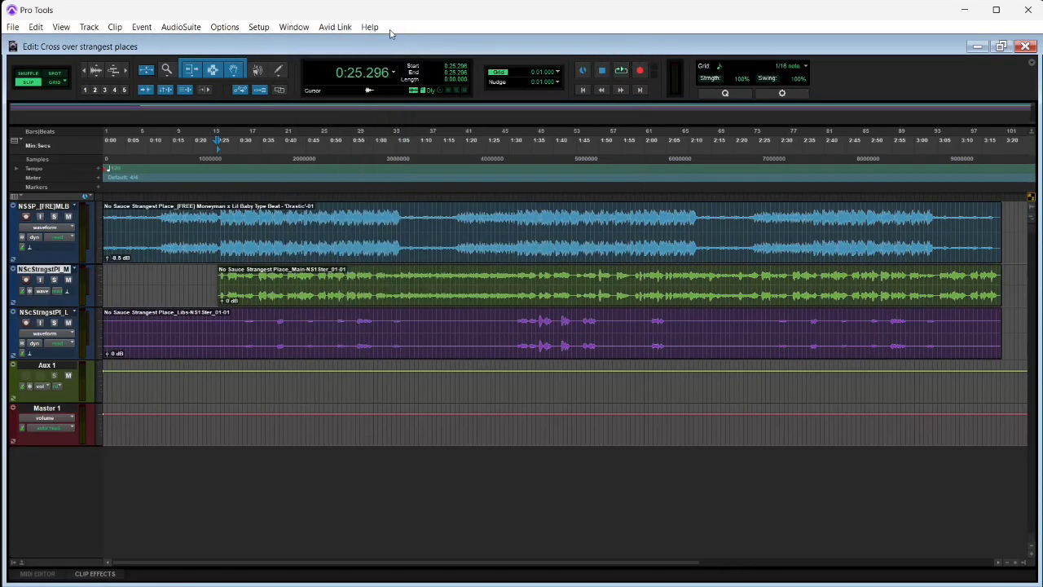
left_click(583, 90)
left_click(216, 279)
left_click(583, 91)
key("space")
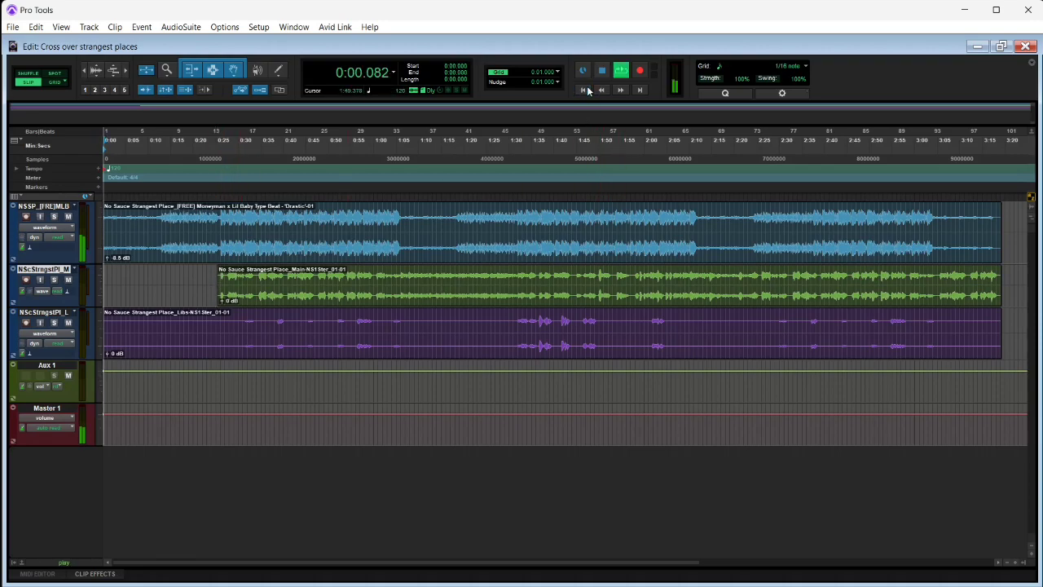
Step: Bring up the mixer and browse the multichannel reverb plug-ins for the last empty insert on the Libs track
key("ctrl+equal")
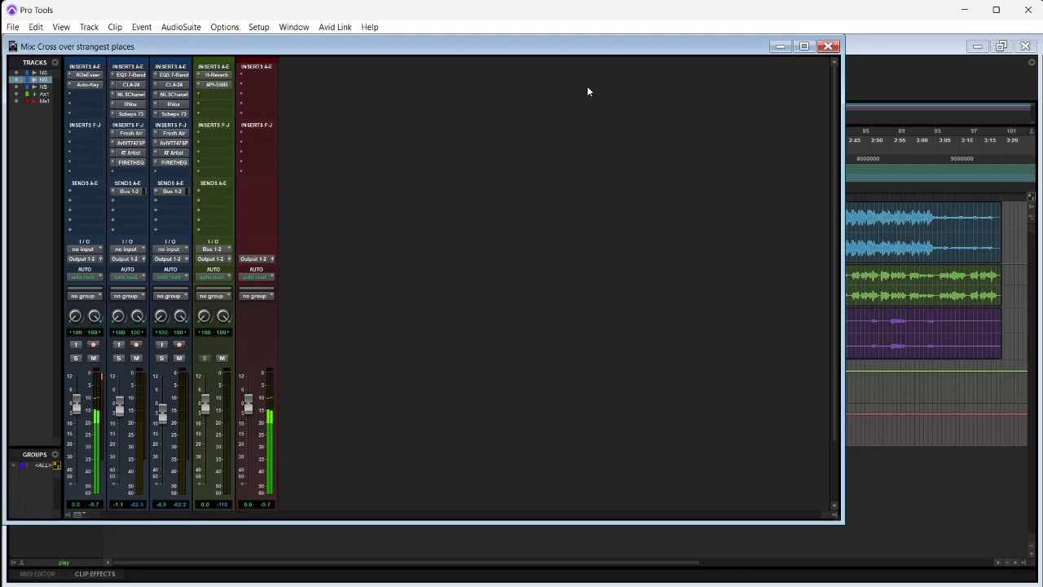
left_click(170, 173)
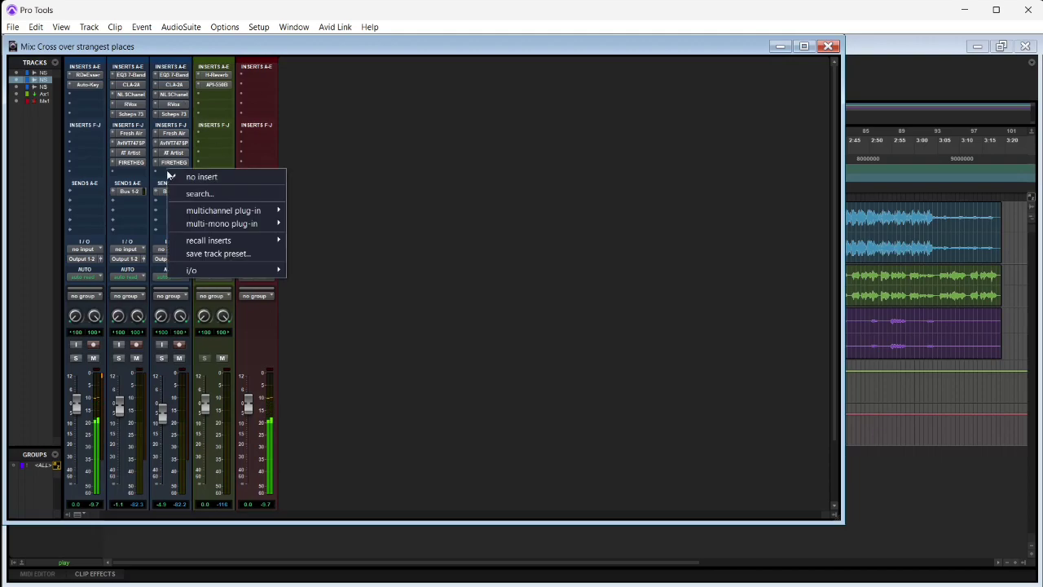
left_click(393, 199)
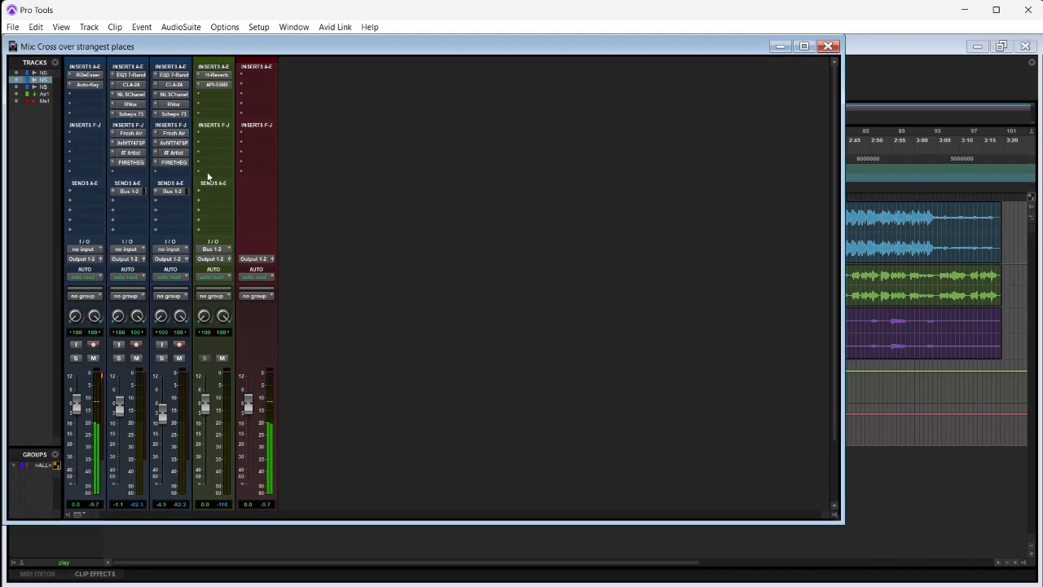
left_click(170, 172)
mouse_move(244, 211)
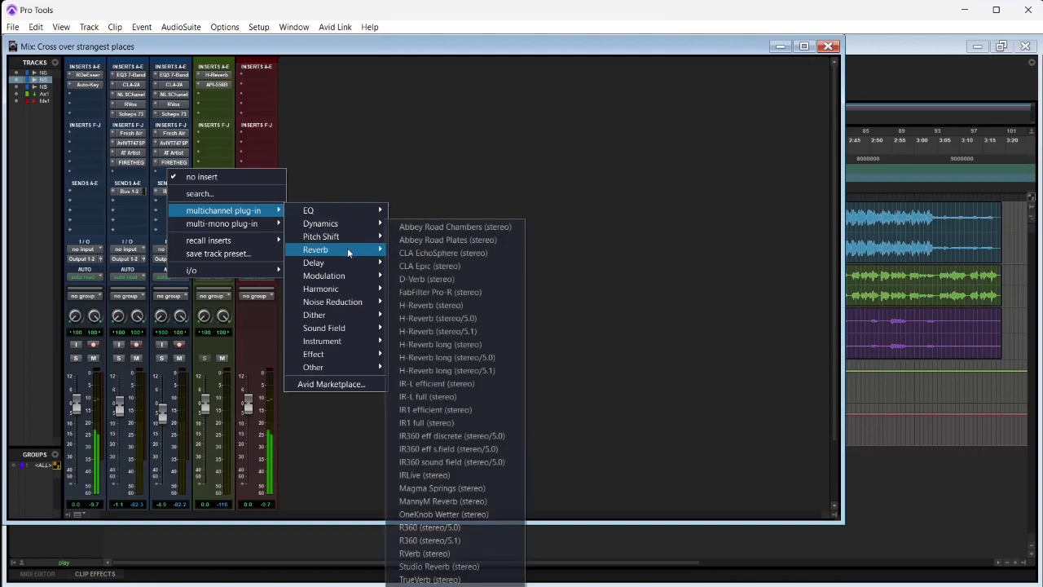
Step: Insert the stereo Mod Delay III on the Libs vocal track, with left mix at 22% and right delay at 0 ms
mouse_move(344, 261)
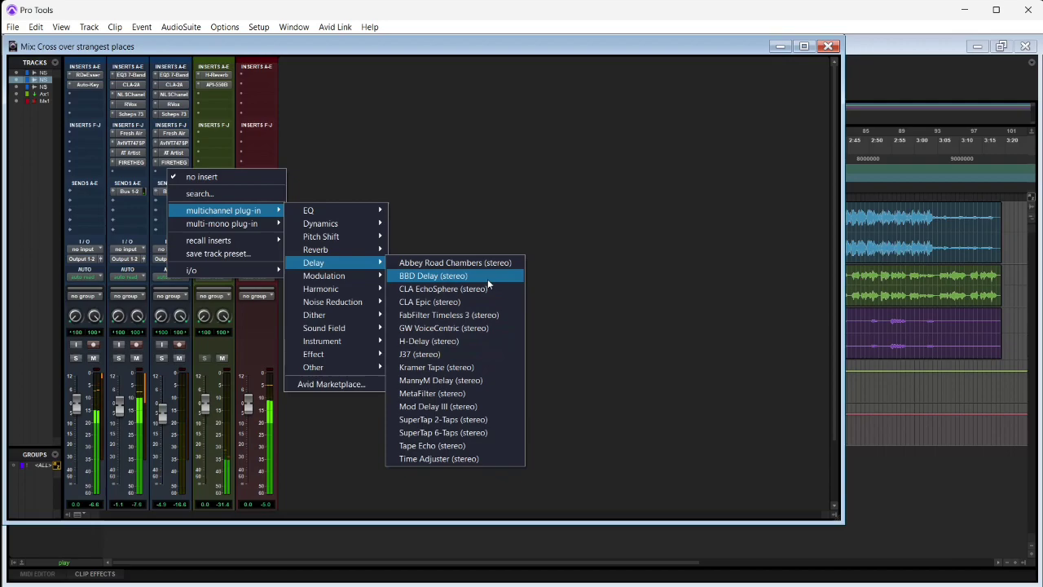
left_click(447, 405)
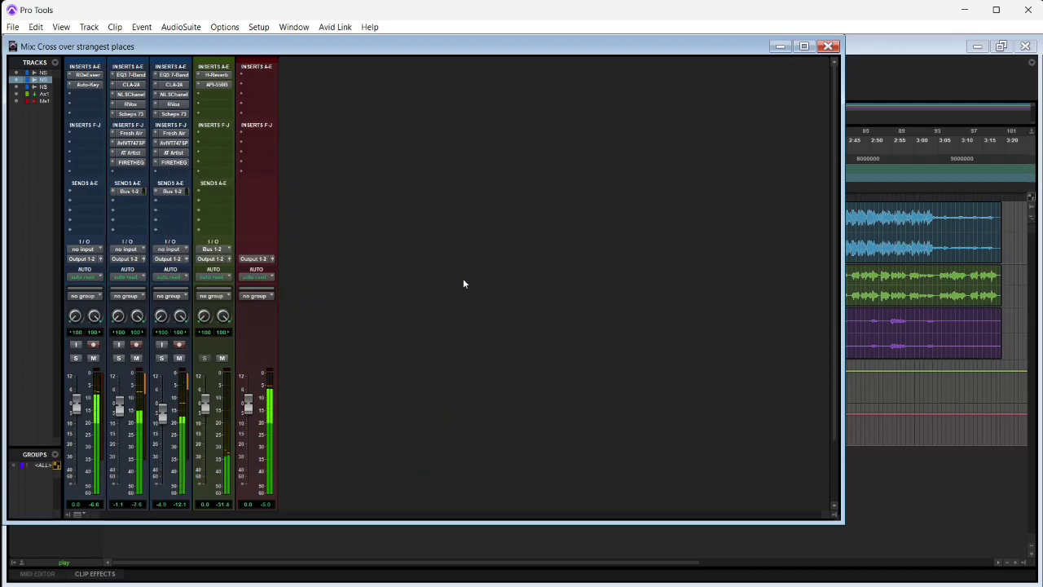
left_click_drag(458, 244, 546, 240)
left_click_drag(530, 129, 473, 168)
Step: Set the left delay time of Mod Delay III to 23 ms
left_click(393, 129)
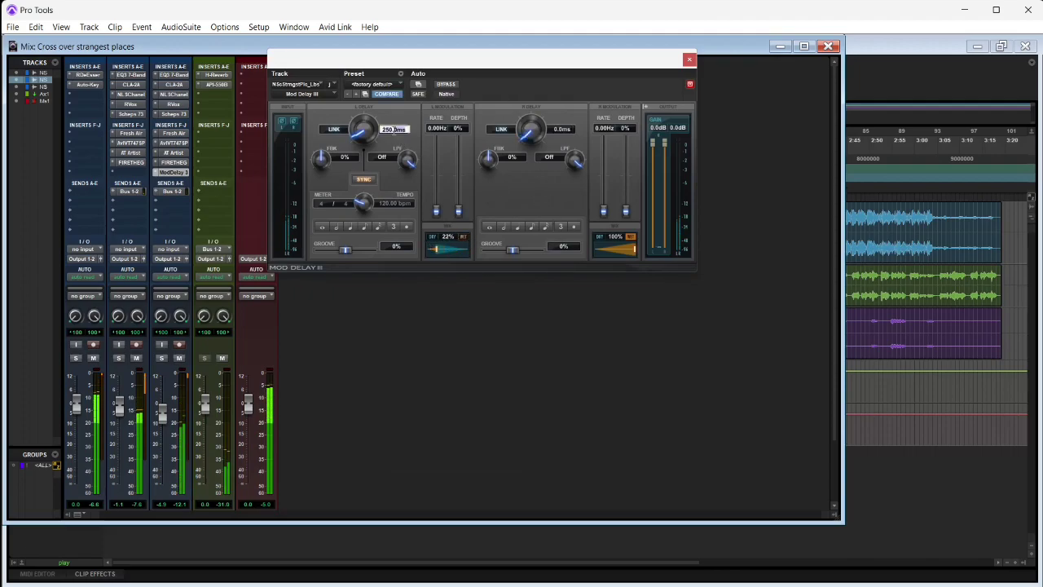
key("BackSpace")
key("BackSpace")
key("BackSpace")
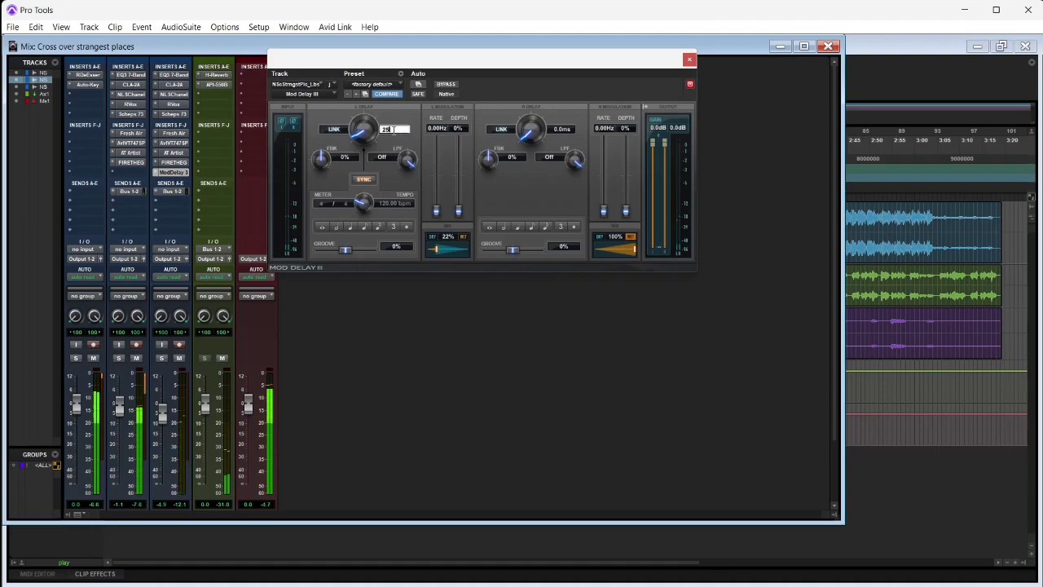
type("23")
key("Return")
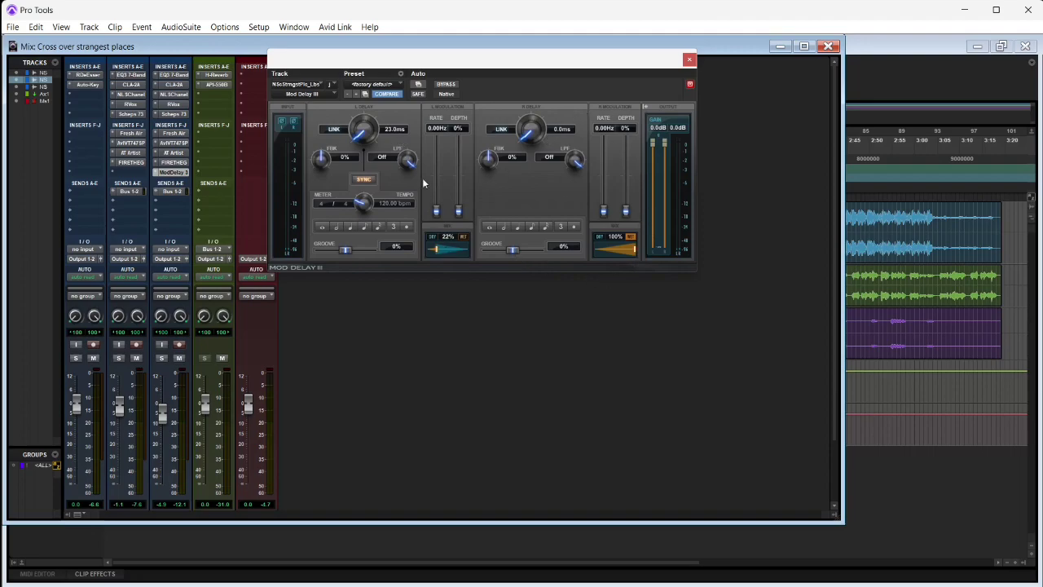
Step: Close the delay plug-in and play the song in the Edit window from about 0:23.7, just before the main vocal
left_click(689, 61)
key("space")
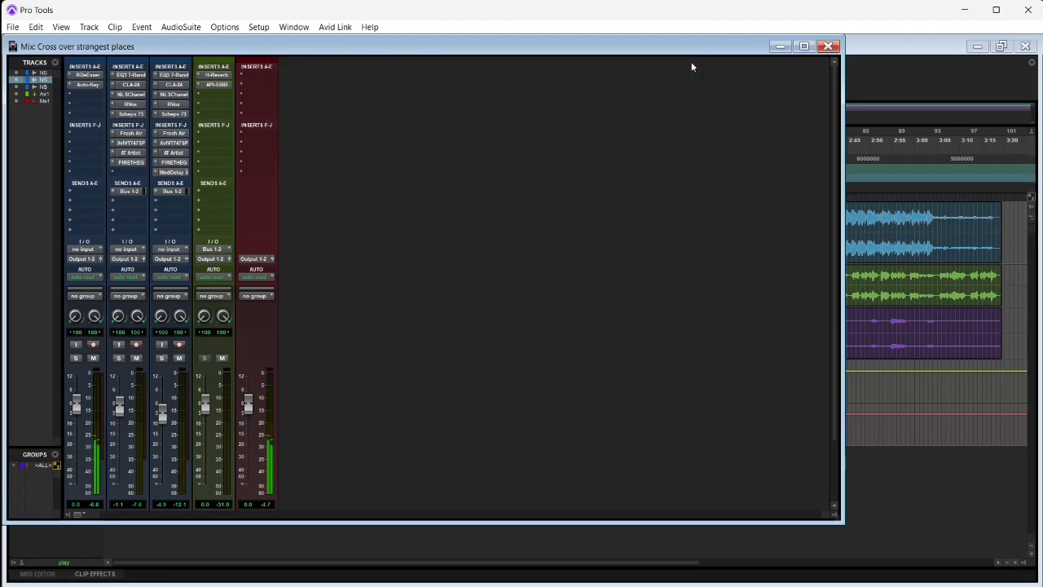
left_click(905, 91)
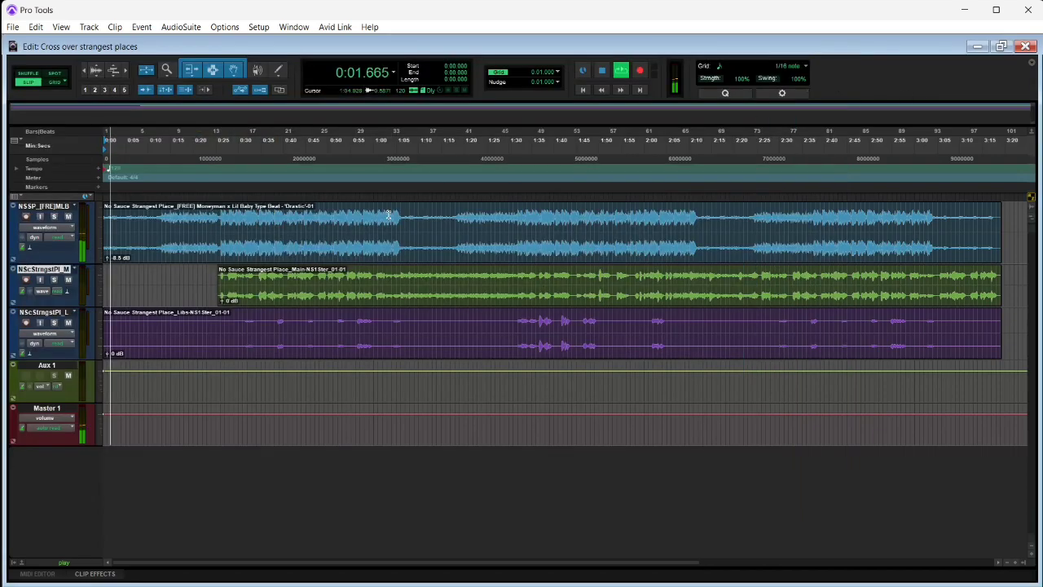
left_click(210, 272)
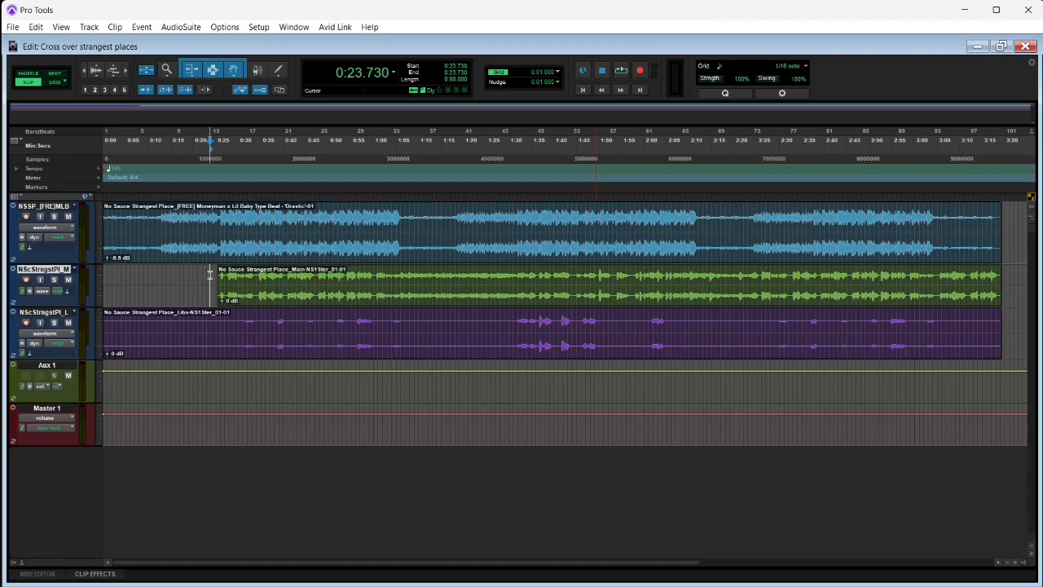
key("space")
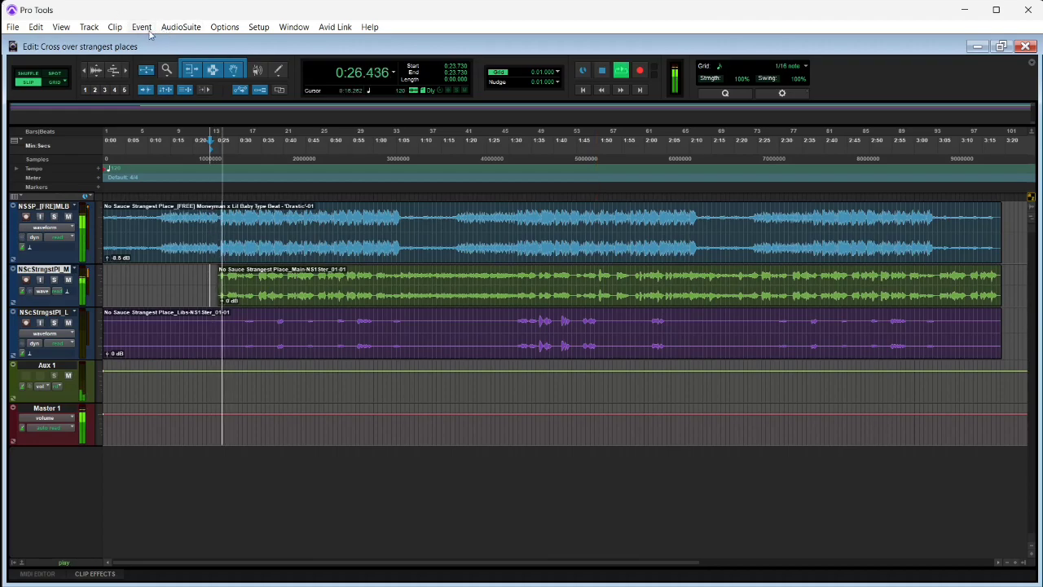
Step: Create one new stereo Aux Input track
left_click(90, 28)
left_click(98, 42)
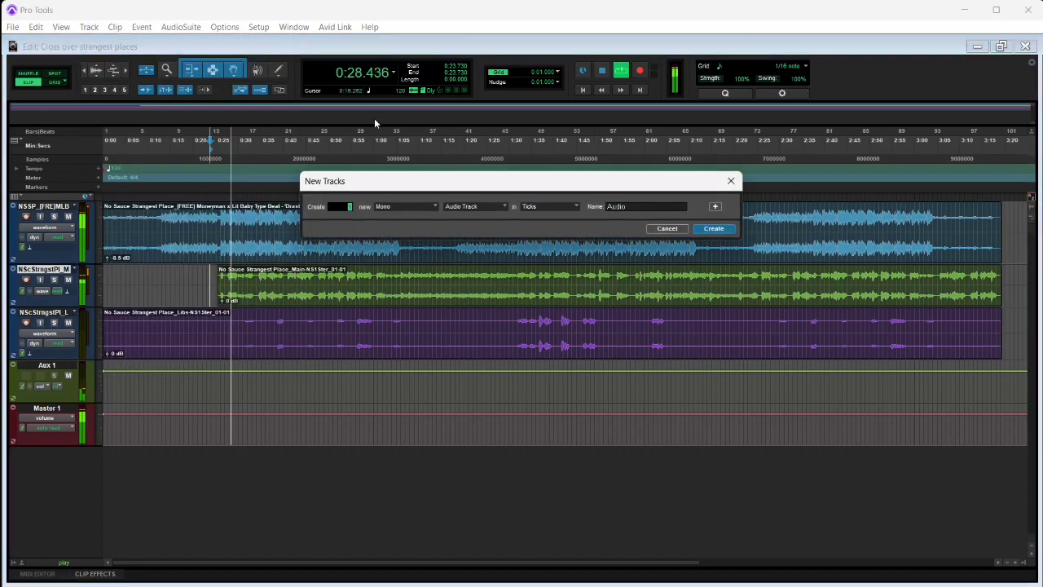
left_click(411, 206)
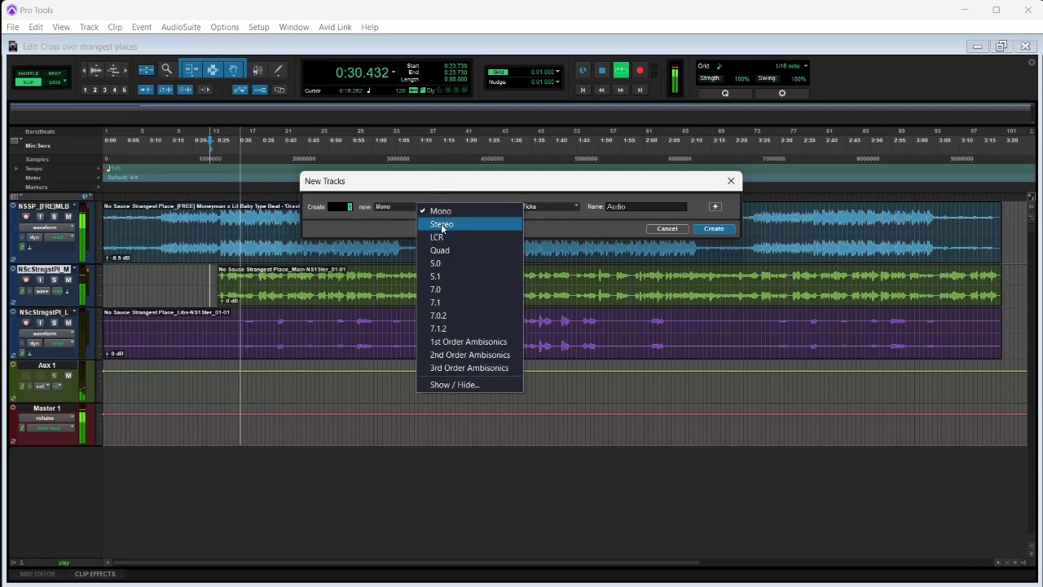
left_click(447, 223)
left_click(477, 209)
left_click(501, 250)
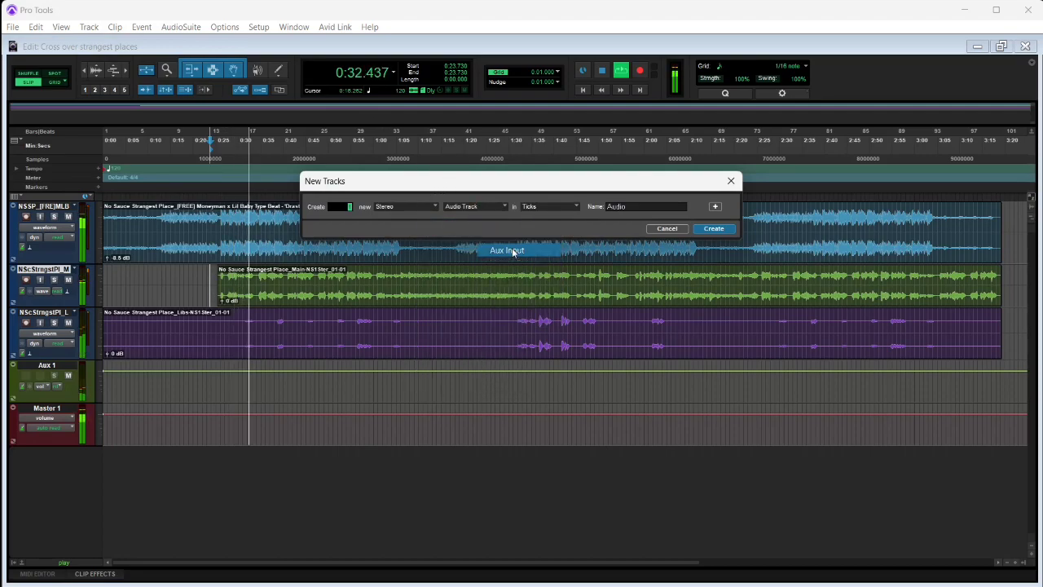
left_click(713, 229)
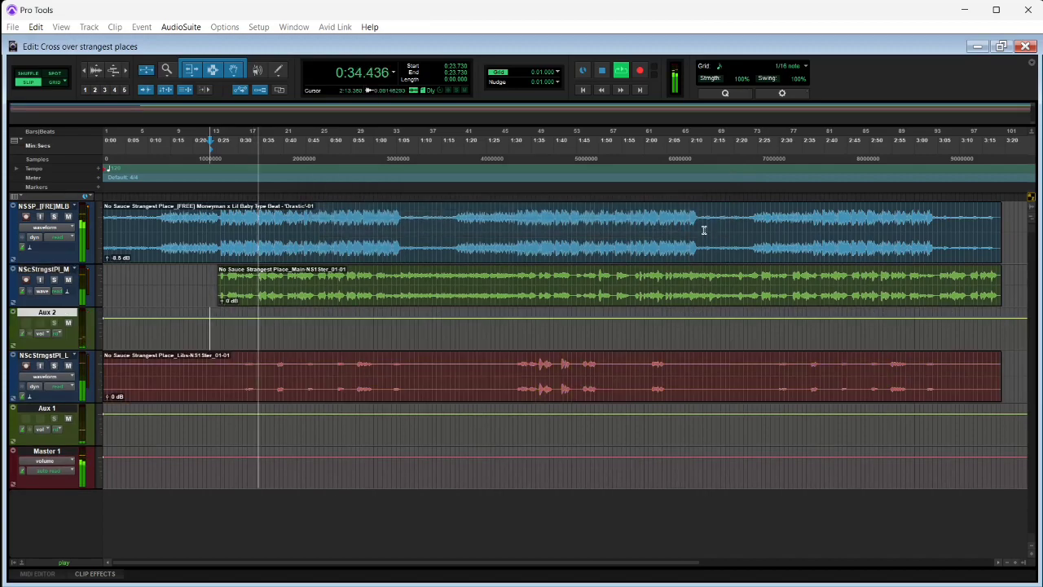
Step: Move the Aux 2 track between Aux 1 and Master 1 in the Mix window
key("ctrl+=")
scroll(366, 375, "down", 3)
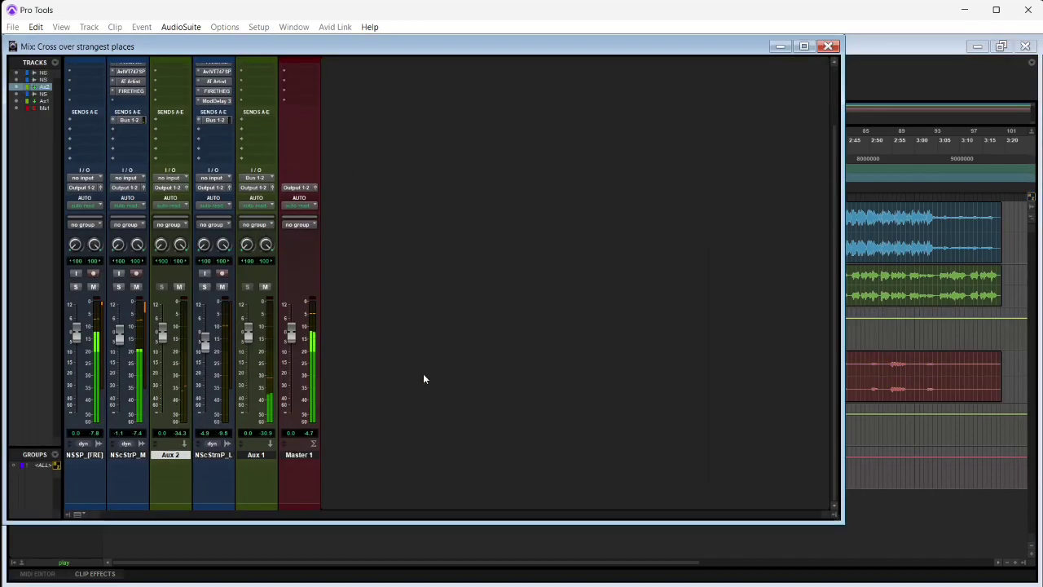
left_click_drag(170, 453, 282, 460)
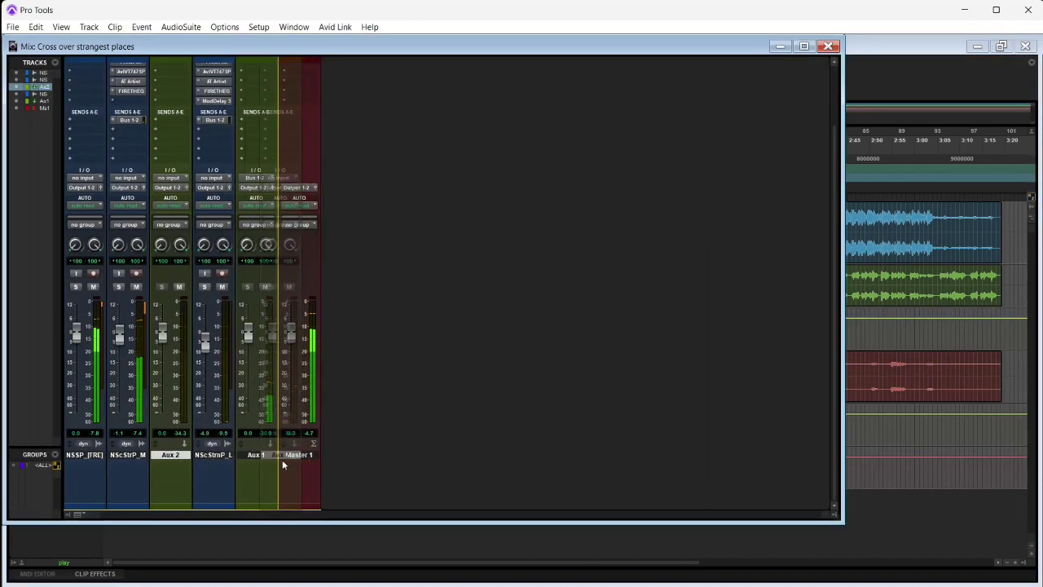
scroll(452, 387, "up", 3)
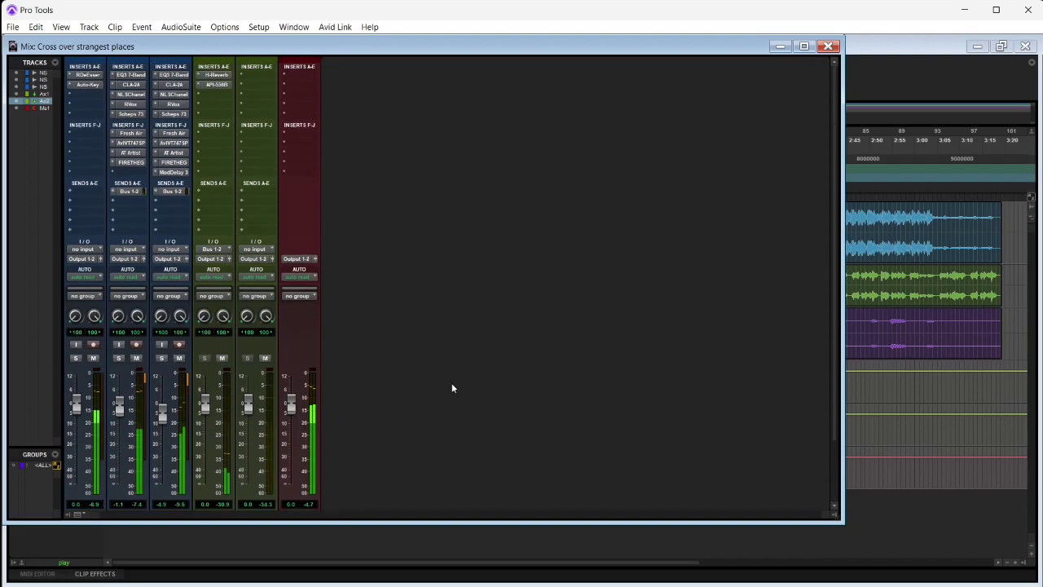
Step: Insert the stereo API-560 equalizer in the first insert slot of Aux 2, moving its window clear of the channel strips
left_click(255, 74)
mouse_move(295, 114)
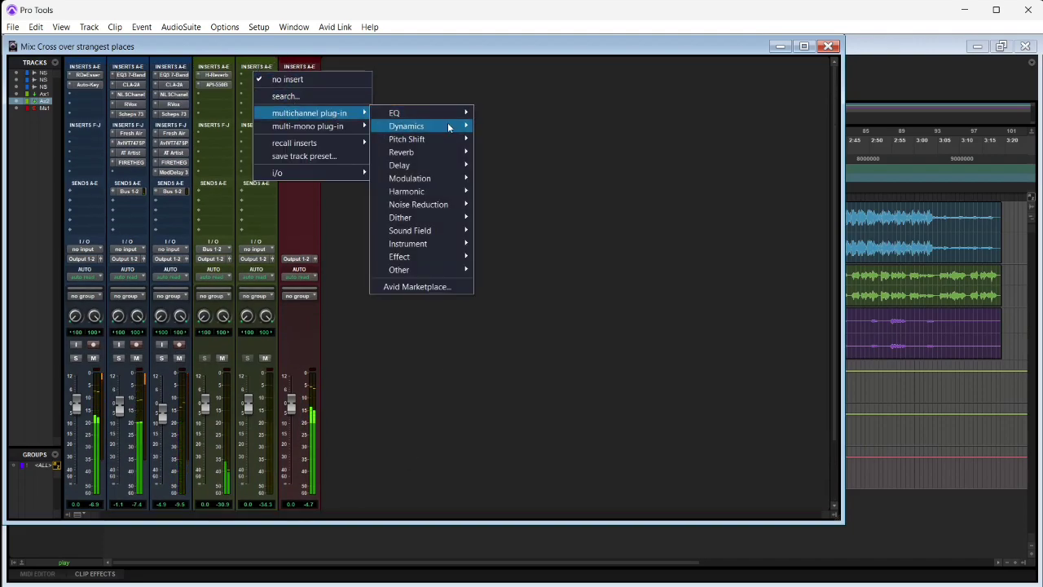
mouse_move(444, 113)
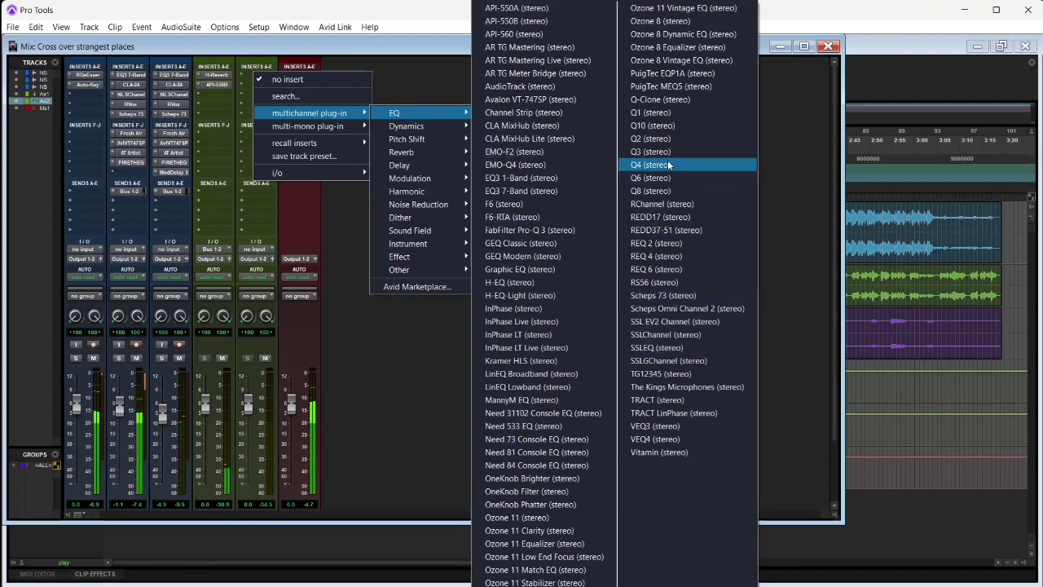
left_click(552, 37)
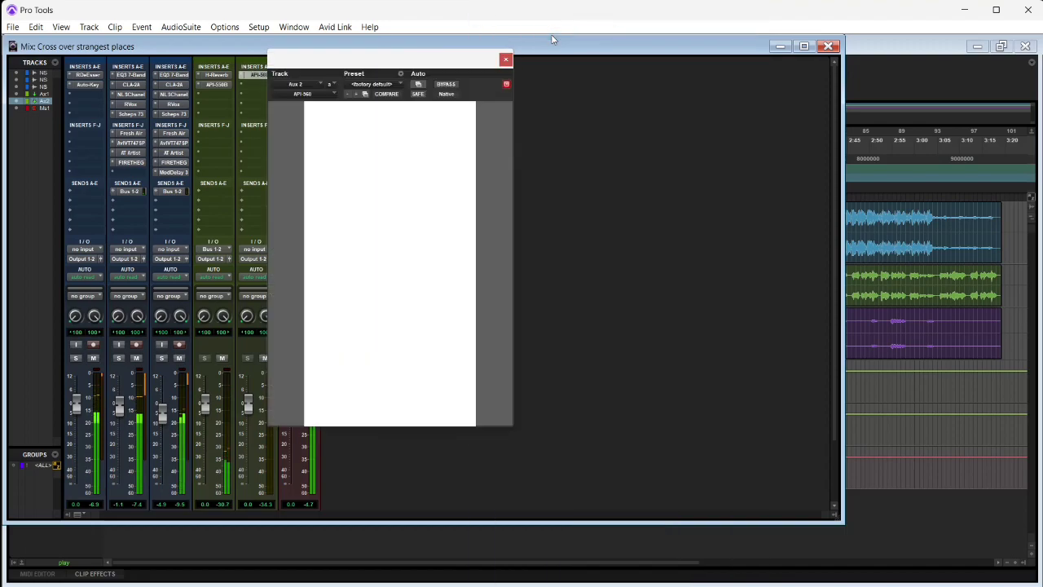
left_click_drag(400, 64, 528, 91)
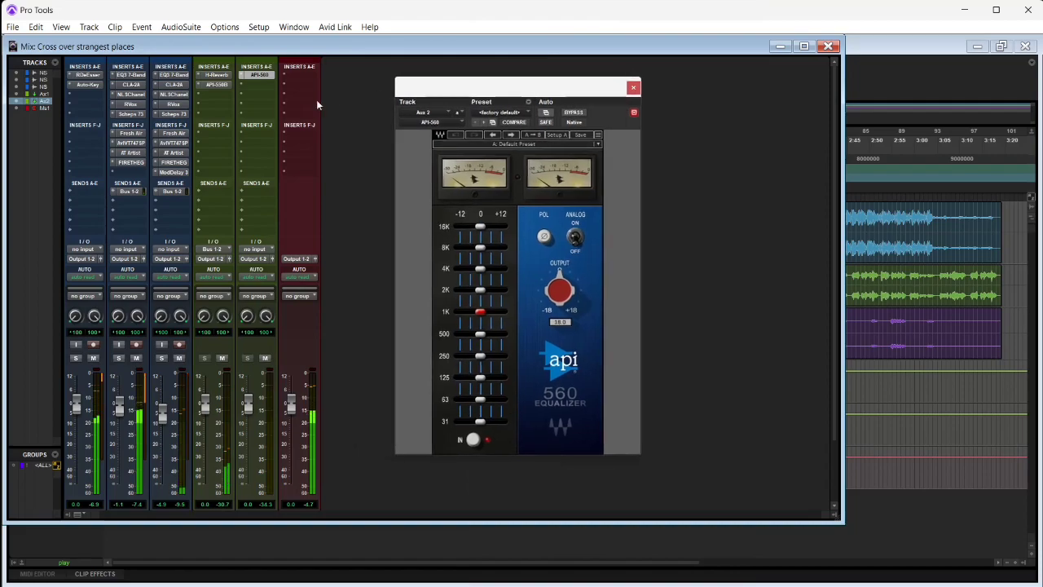
Step: Add a second send on the main vocal track routed to Bus 3-4 (Stereo)
left_click(127, 204)
mouse_move(161, 252)
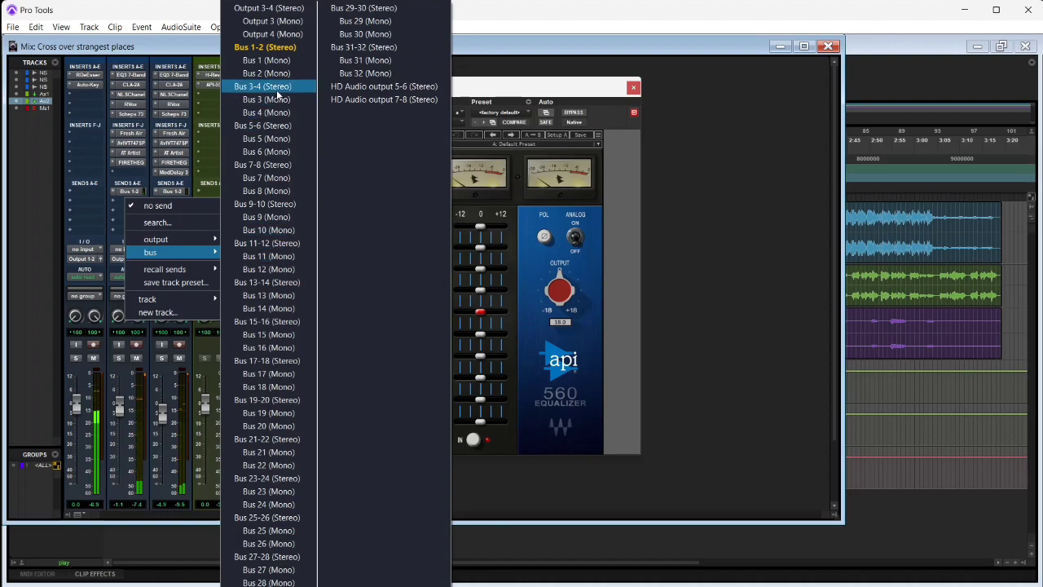
left_click(277, 92)
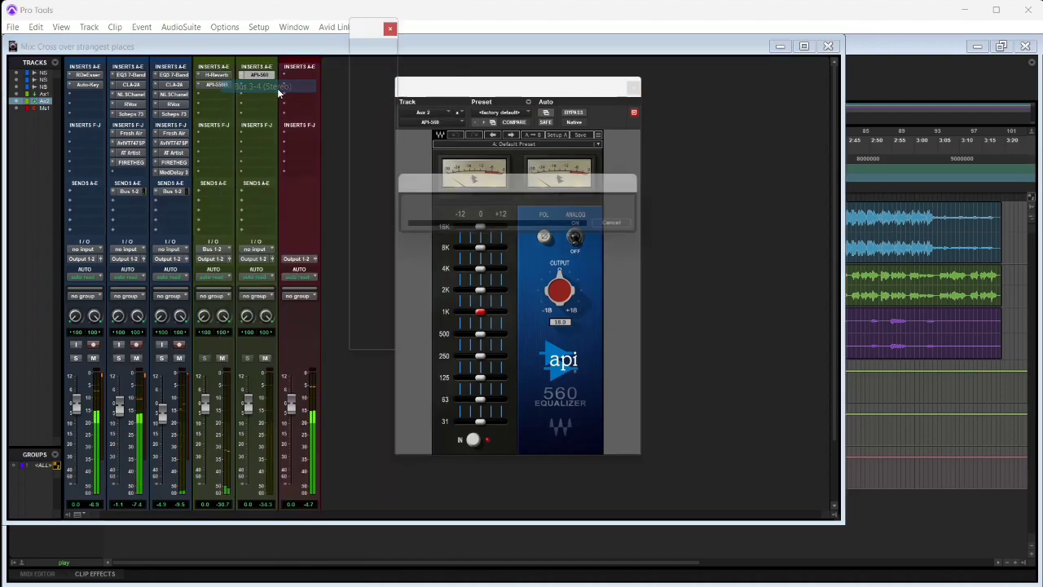
Step: Set the Aux 2 input to Output 3-4 (Stereo)
left_click(261, 252)
mouse_move(289, 290)
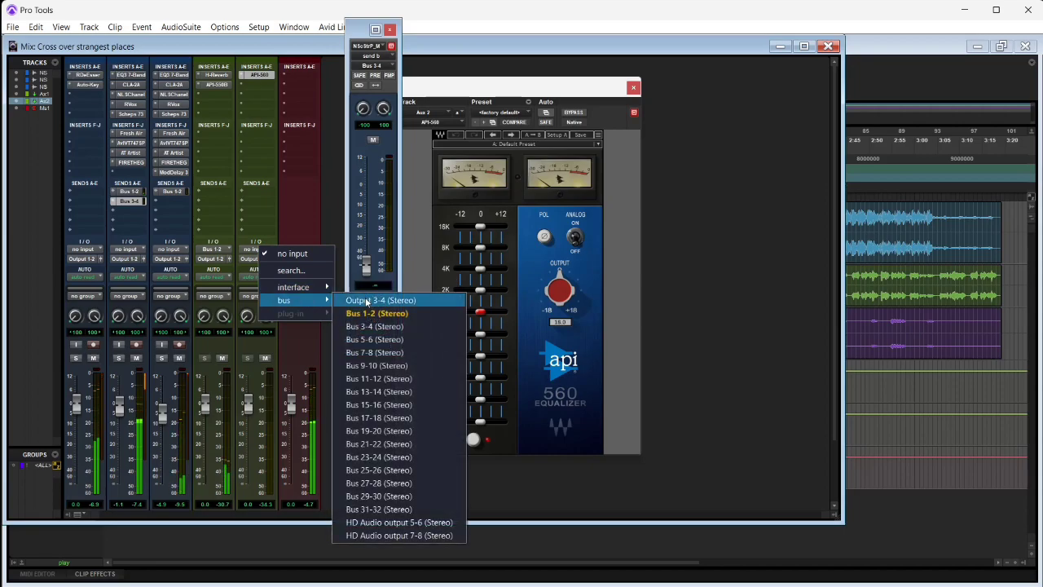
left_click(366, 301)
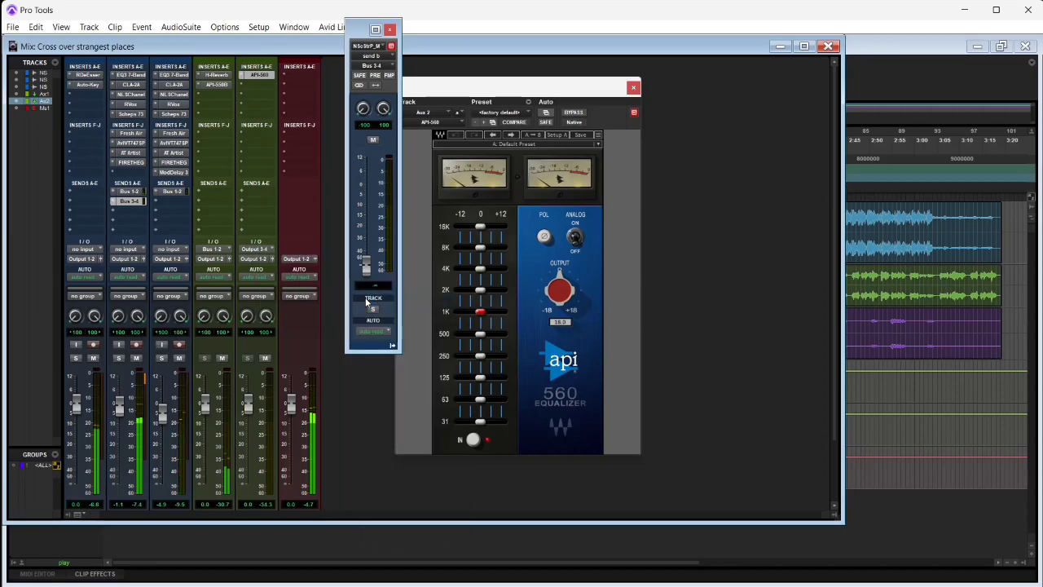
Step: Raise the main vocal's Bus 3-4 send to -12.3 dB and boost API-560 bands 500, 1K, 2K and 4K, with 4K at 6.3
left_click_drag(365, 265, 366, 211)
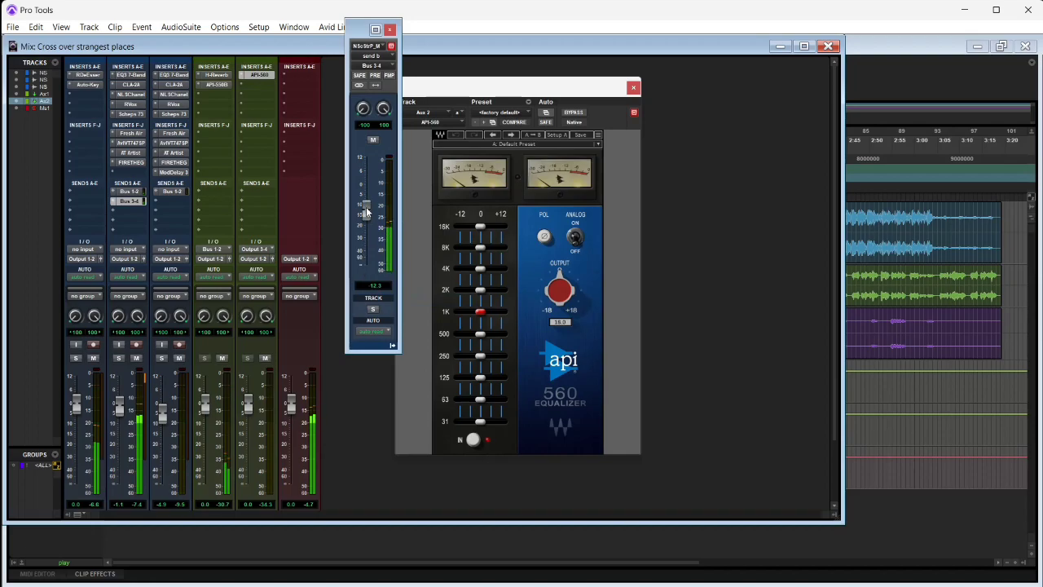
left_click_drag(479, 289, 491, 269)
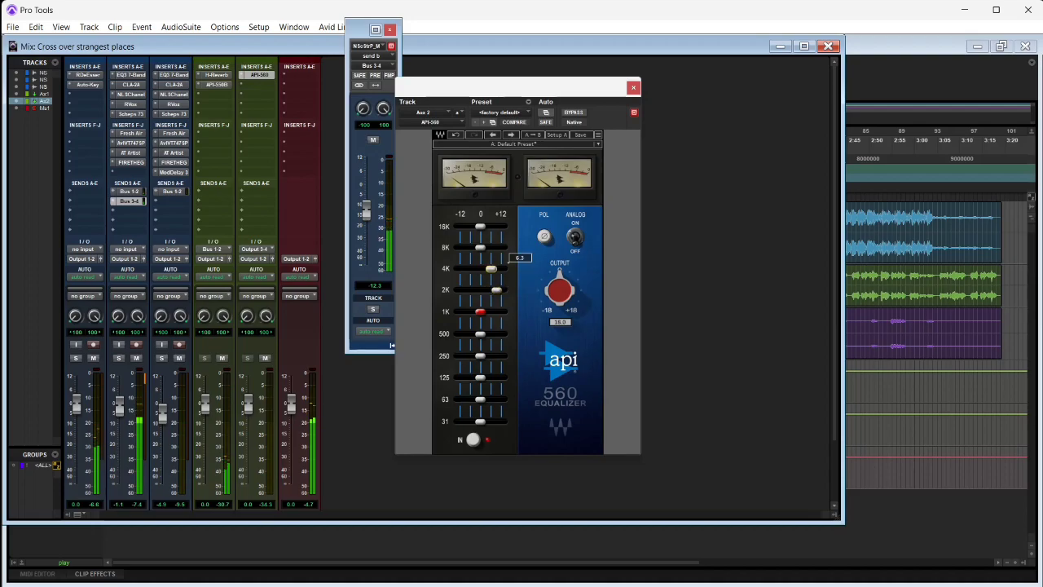
left_click_drag(481, 312, 490, 336)
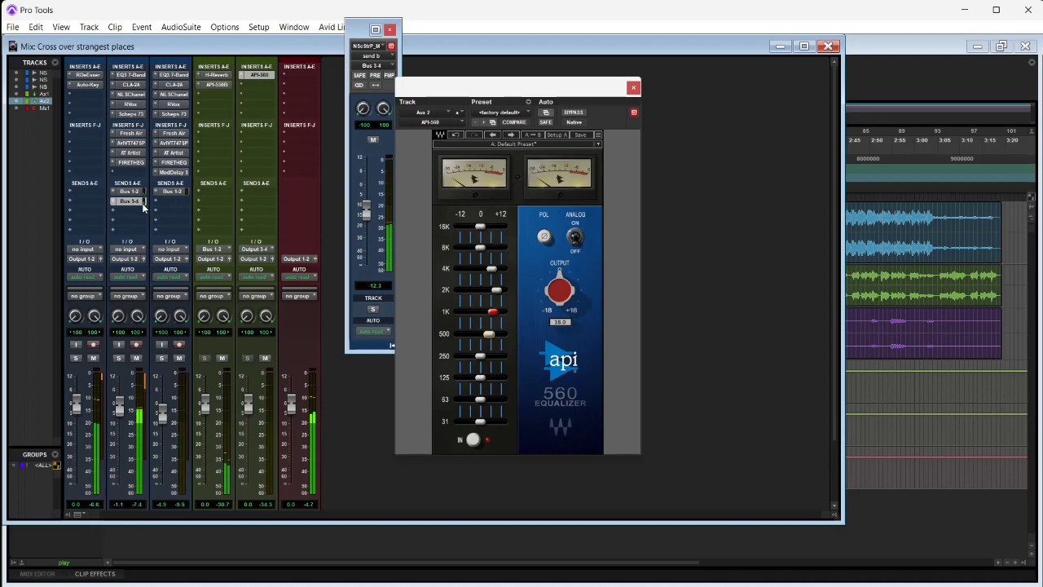
Step: Change the Aux 2 input to Bus 3-4 (Stereo)
left_click(259, 256)
mouse_move(291, 300)
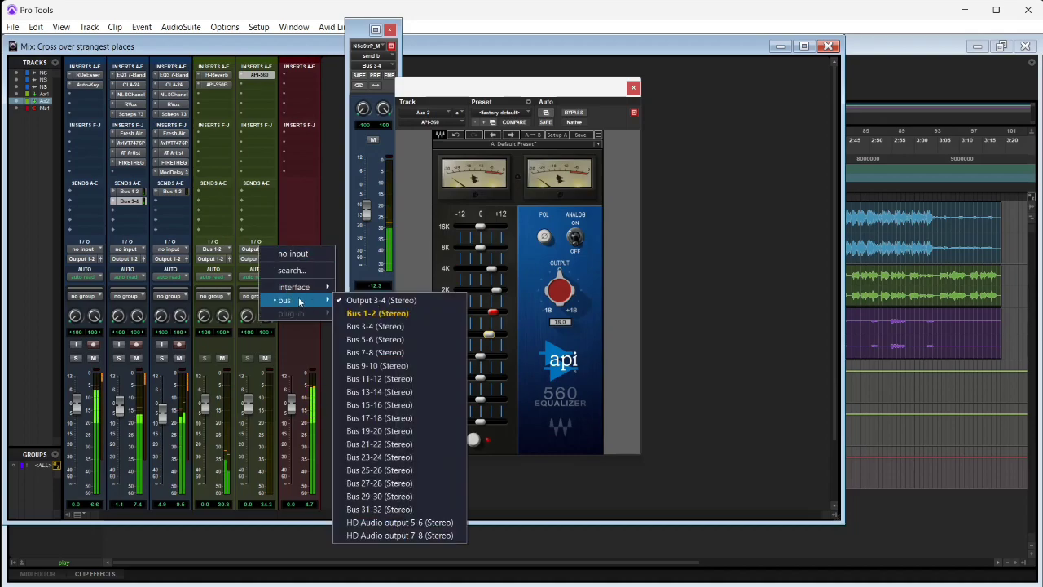
left_click(356, 304)
left_click(256, 250)
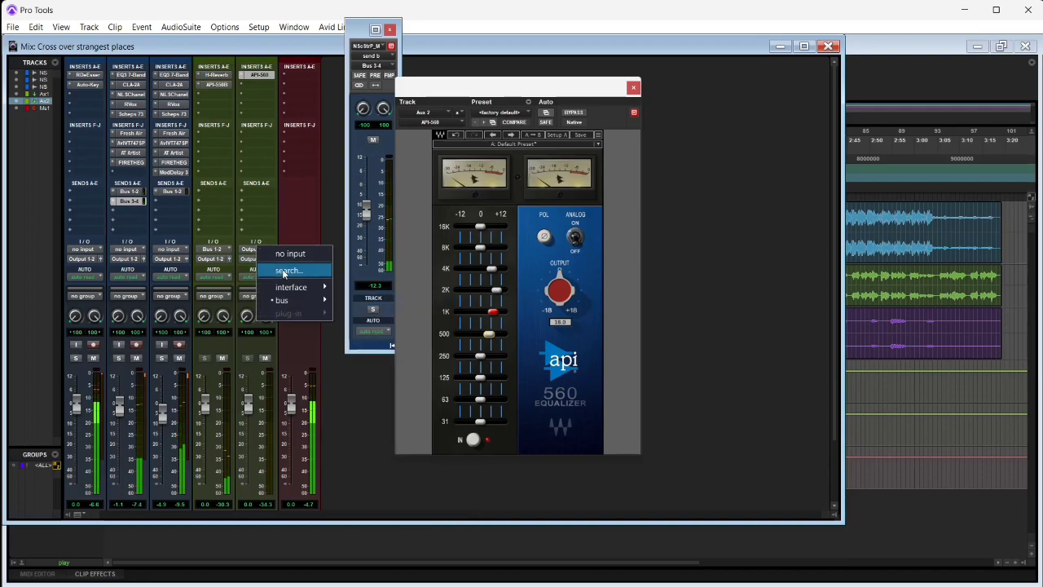
mouse_move(298, 299)
left_click(362, 326)
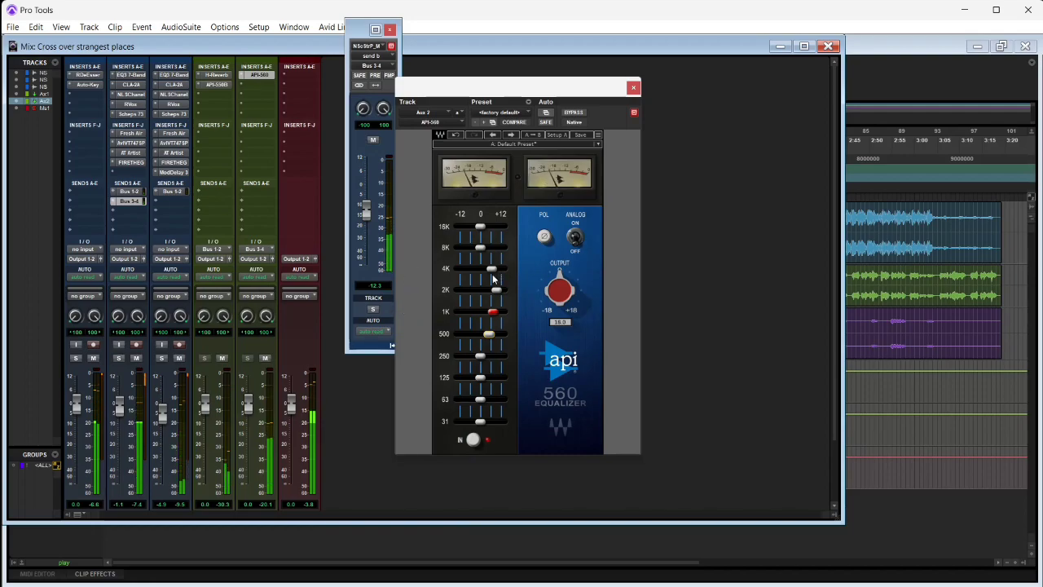
Step: Reshape the API-560 curve: boost 4K further, cut 250, 500, 8K and 16K slightly, and return 1K to 0
left_click_drag(491, 268, 496, 268)
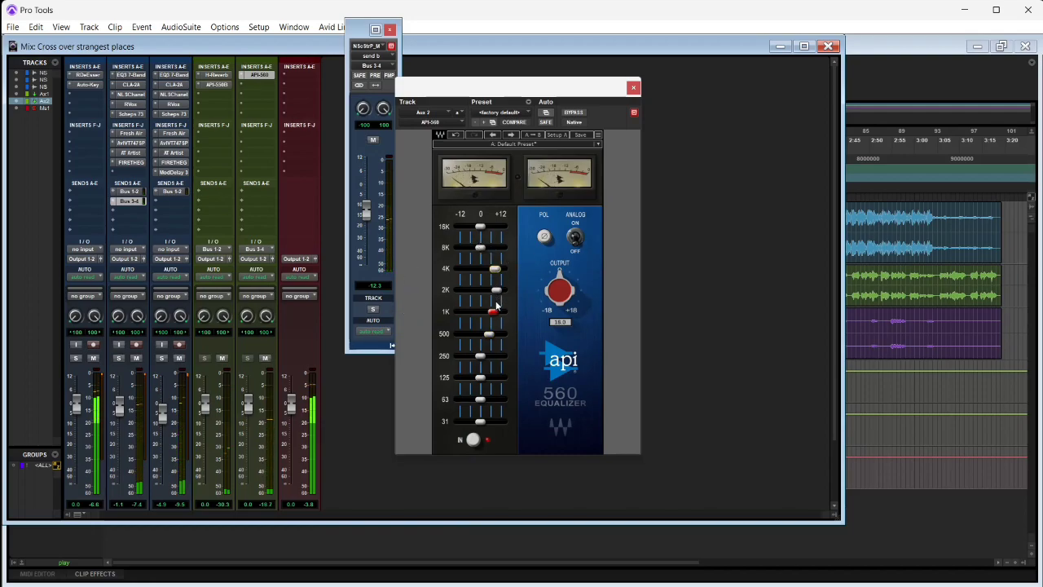
left_click_drag(488, 334, 479, 359)
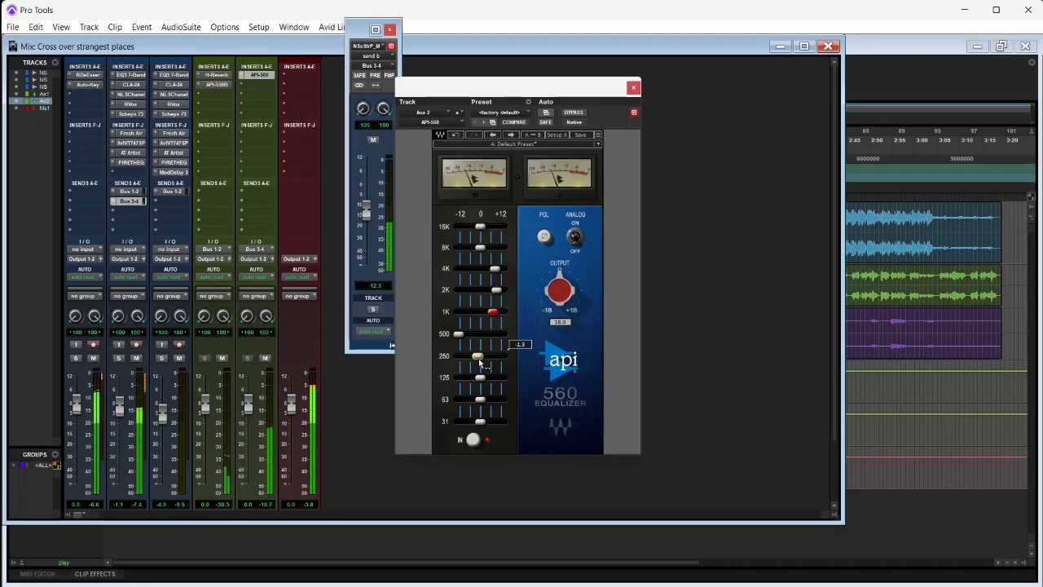
left_click_drag(479, 363, 478, 341)
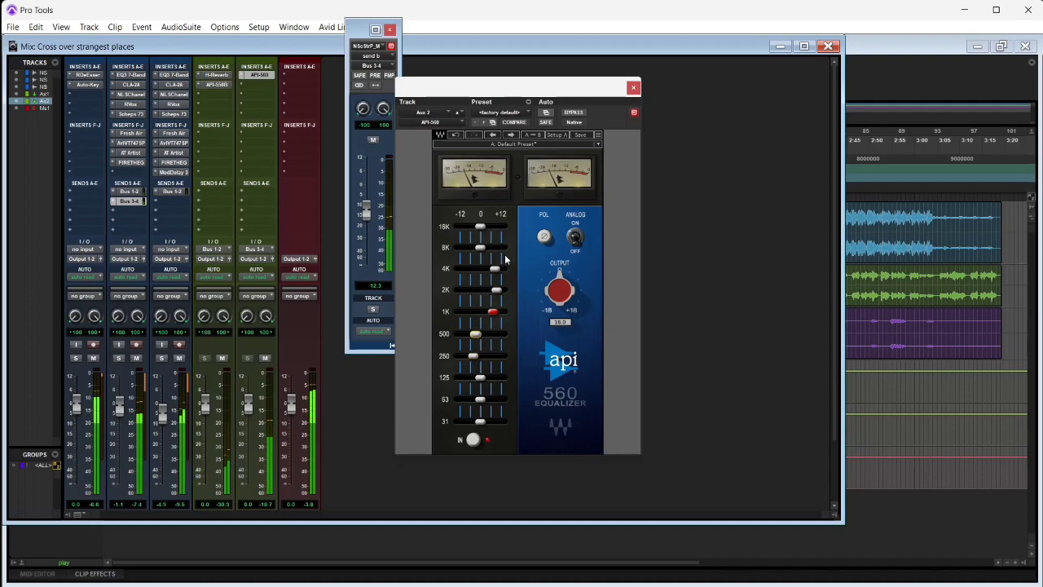
left_click_drag(482, 248, 471, 226)
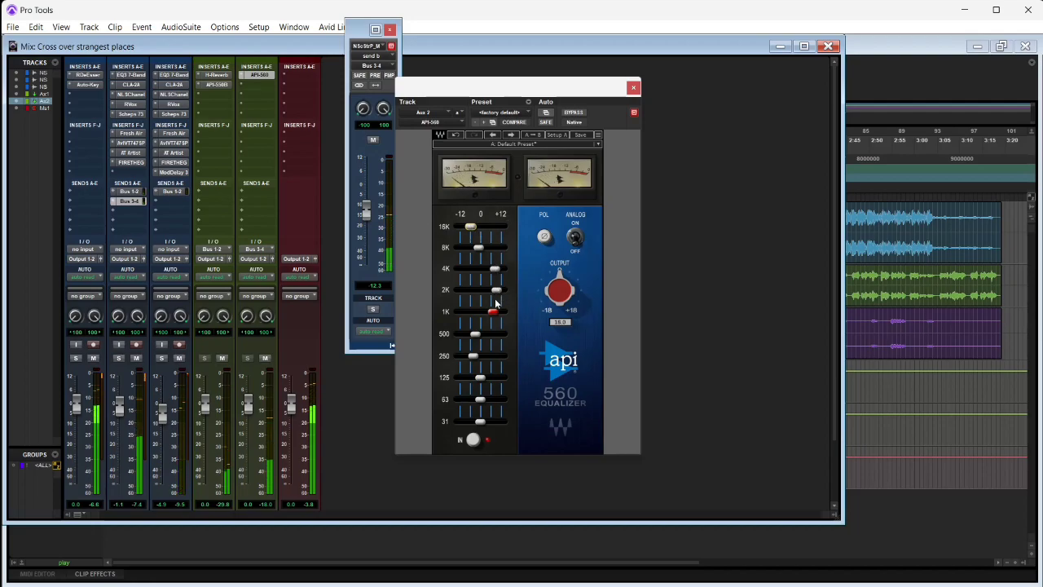
left_click_drag(492, 312, 480, 312)
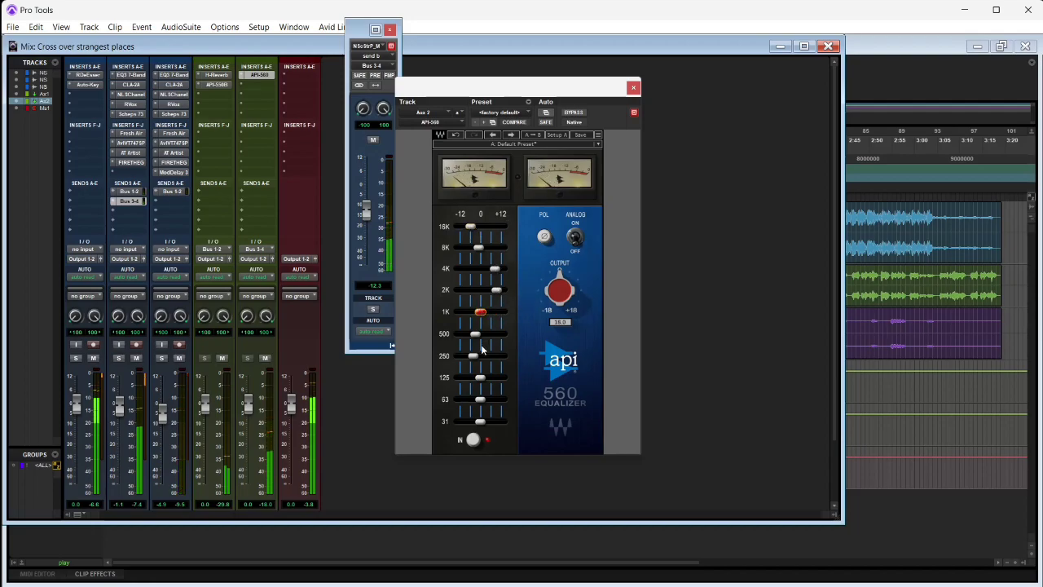
Step: Cut the 125, 63 and 31 bands of Aux 2's API-560, with 31 at -12.0, and lower the main vocal's Bus 3-4 send
left_click_drag(480, 377, 458, 421)
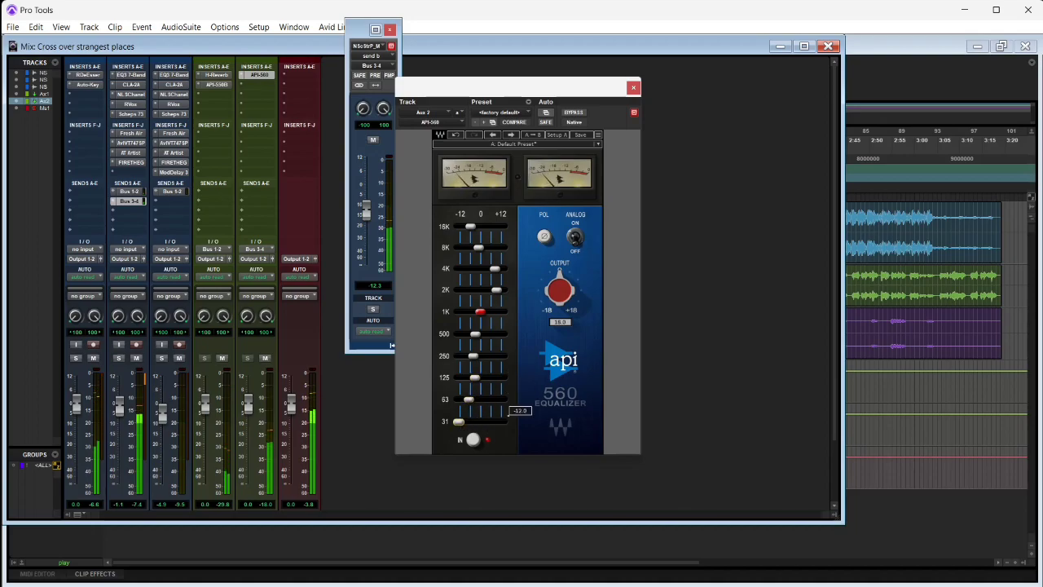
mouse_move(365, 216)
left_mouse_down()
mouse_move(364, 190)
mouse_move(366, 260)
mouse_move(366, 231)
left_mouse_up()
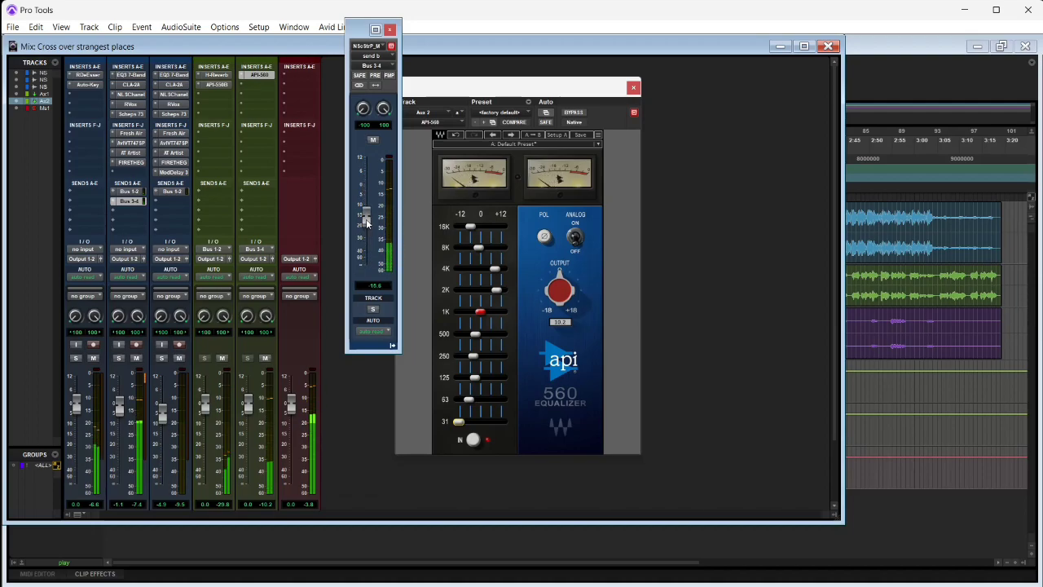
Step: Insert the stereo FIRETHEPUMP plug-in on Aux 2 after the API-560 and set the main vocal's Bus 3-4 send to -10.7 dB
left_click(256, 94)
mouse_move(351, 122)
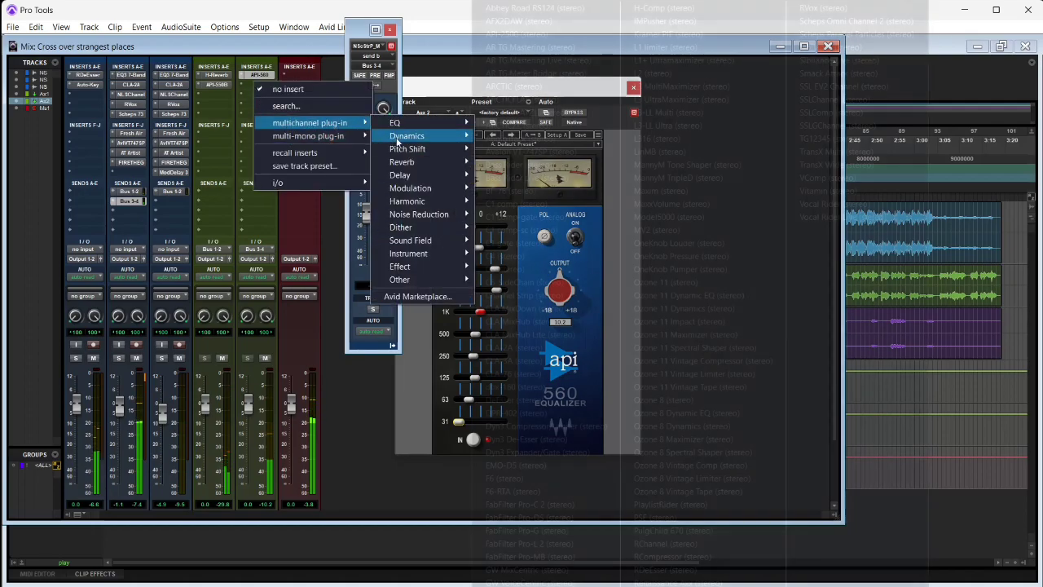
mouse_move(422, 201)
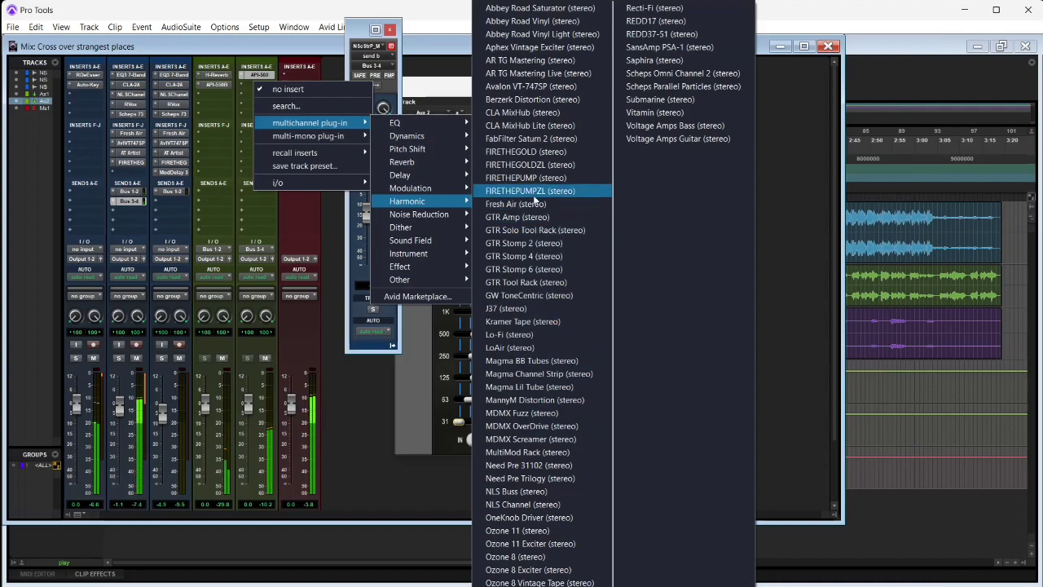
left_click(540, 166)
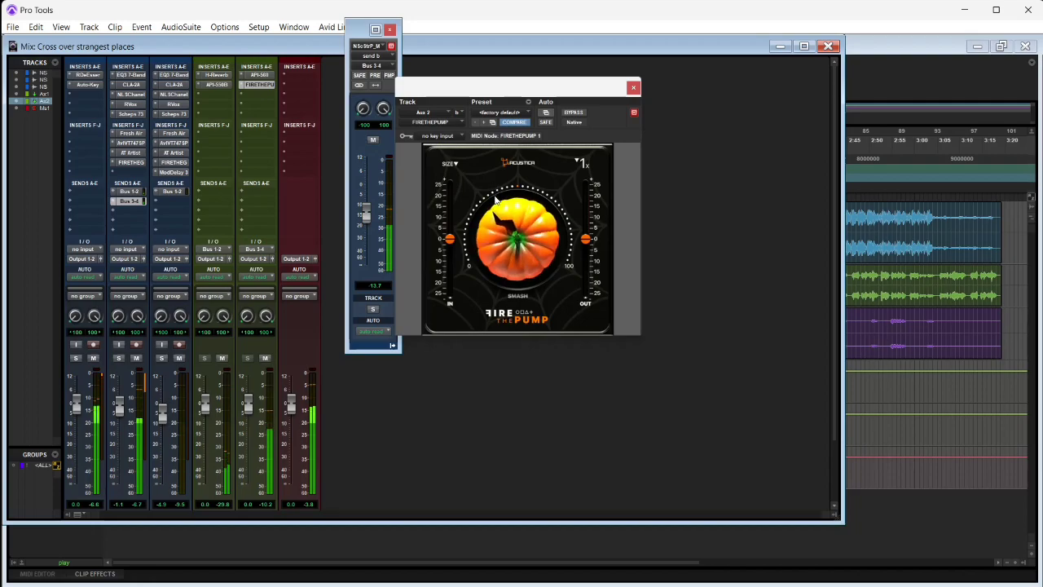
left_click_drag(366, 212, 372, 227)
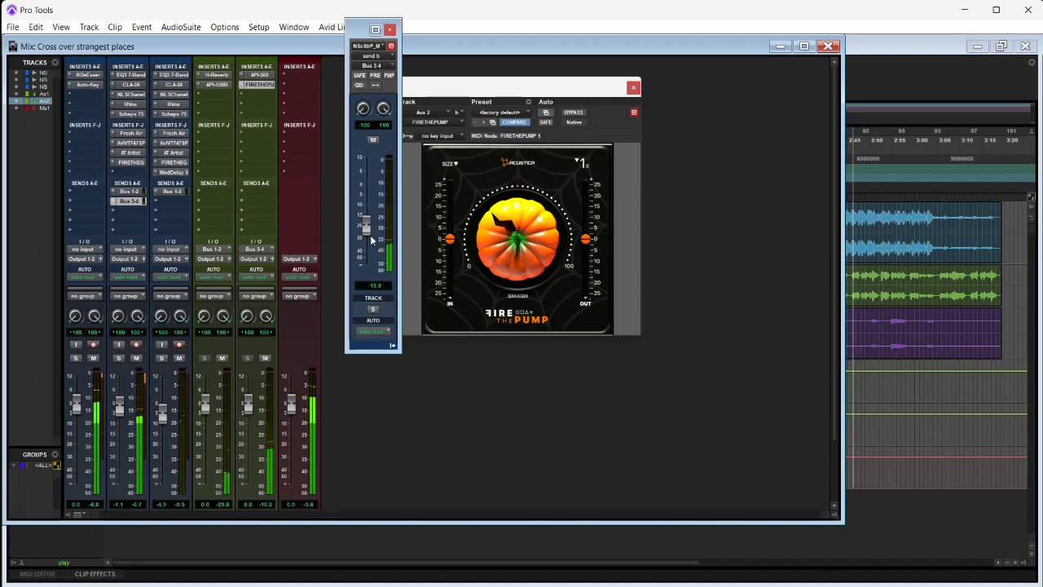
left_click_drag(368, 233, 373, 211)
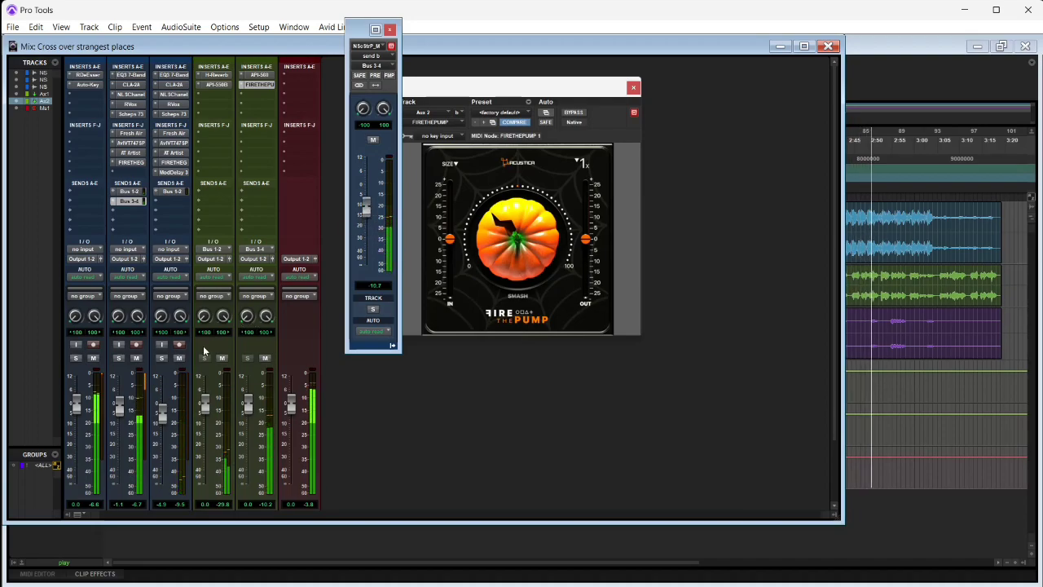
Step: Lower the main vocal fader to -4.3 dB and set its Auto-Tune Artist Retune Speed to 23 and Humanize to 53
left_click_drag(123, 411, 122, 417)
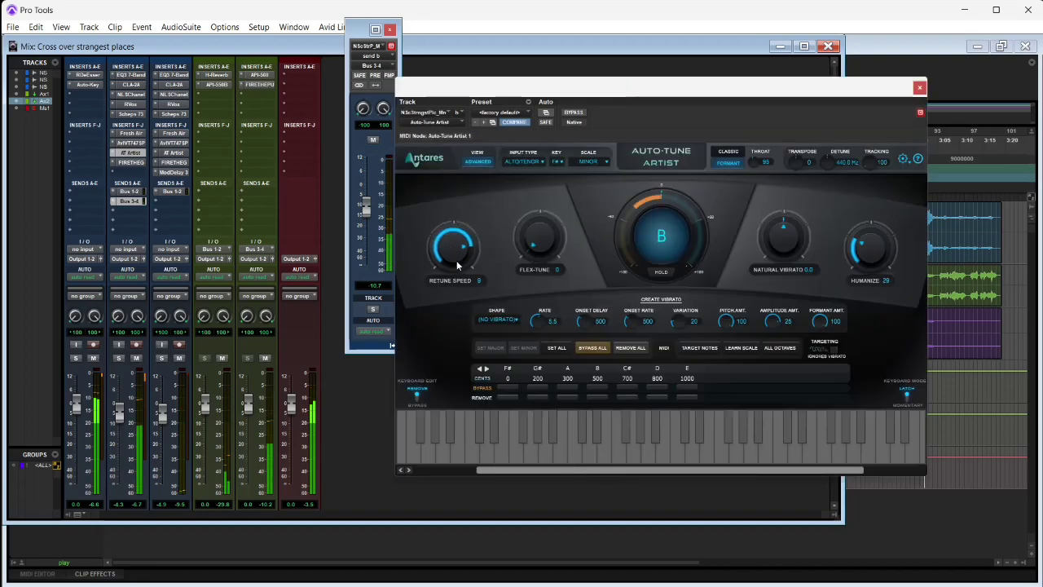
left_click_drag(456, 261, 457, 275)
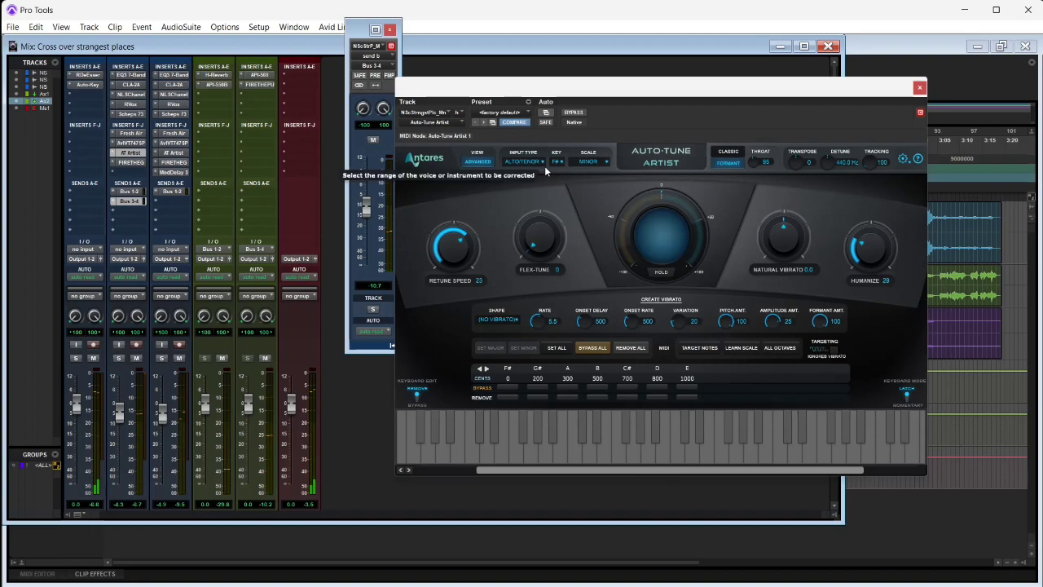
left_click_drag(860, 243, 857, 219)
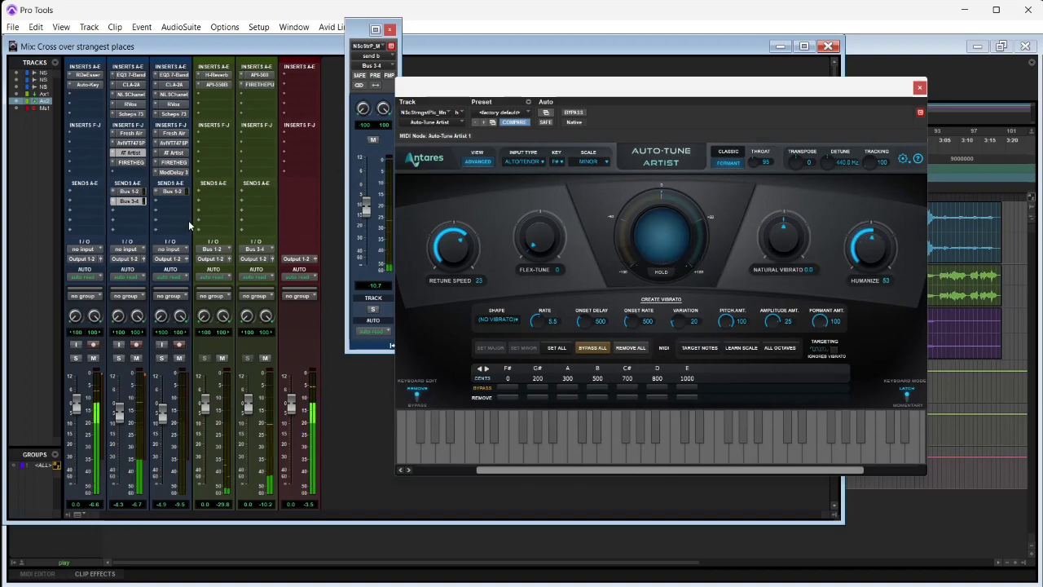
Step: Change the HF band of the main vocal's EQ3 7-Band to a peak boost of 2.1 dB at 3.03 kHz and close the send window
left_click(131, 75)
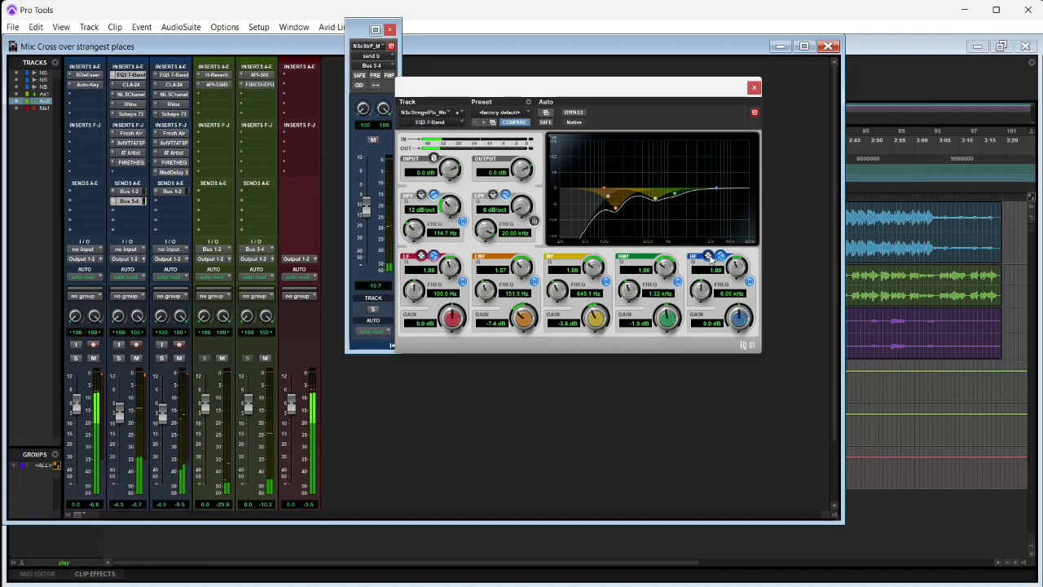
mouse_move(717, 189)
left_mouse_down()
mouse_move(693, 165)
mouse_move(706, 176)
left_mouse_up()
mouse_move(703, 173)
left_mouse_down()
mouse_move(682, 176)
mouse_move(700, 187)
left_mouse_up()
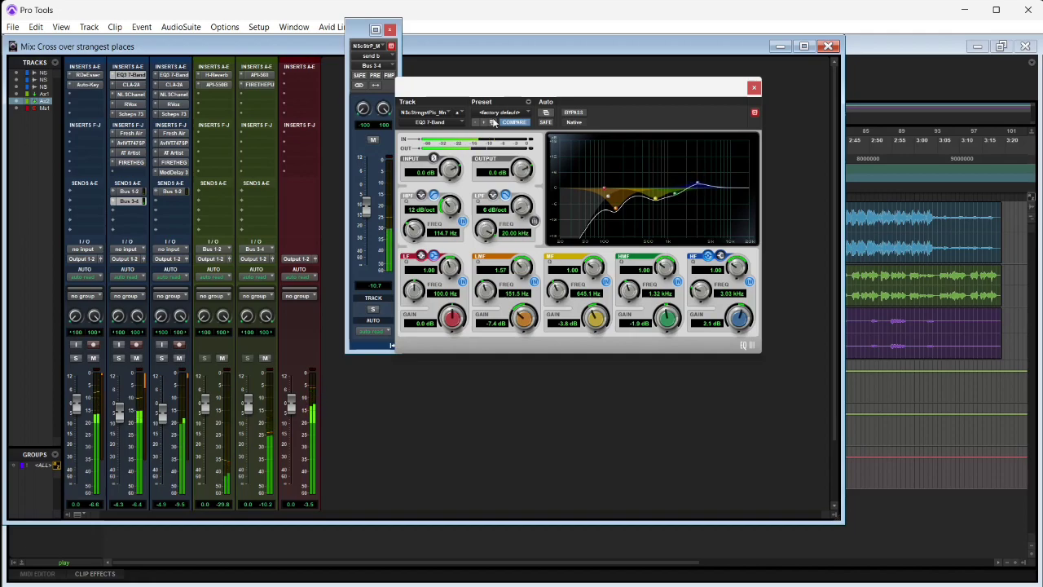
left_click(390, 30)
Step: Reduce the release to 0.09 and shorten the attack on the main vocal's Avalon VT-747SP compressor
left_click(130, 84)
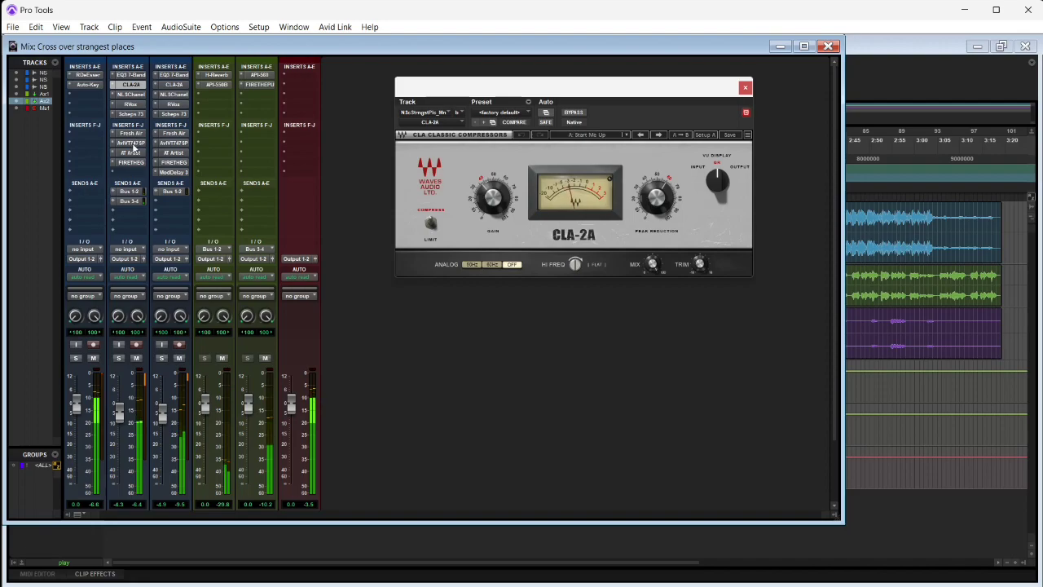
left_click(133, 144)
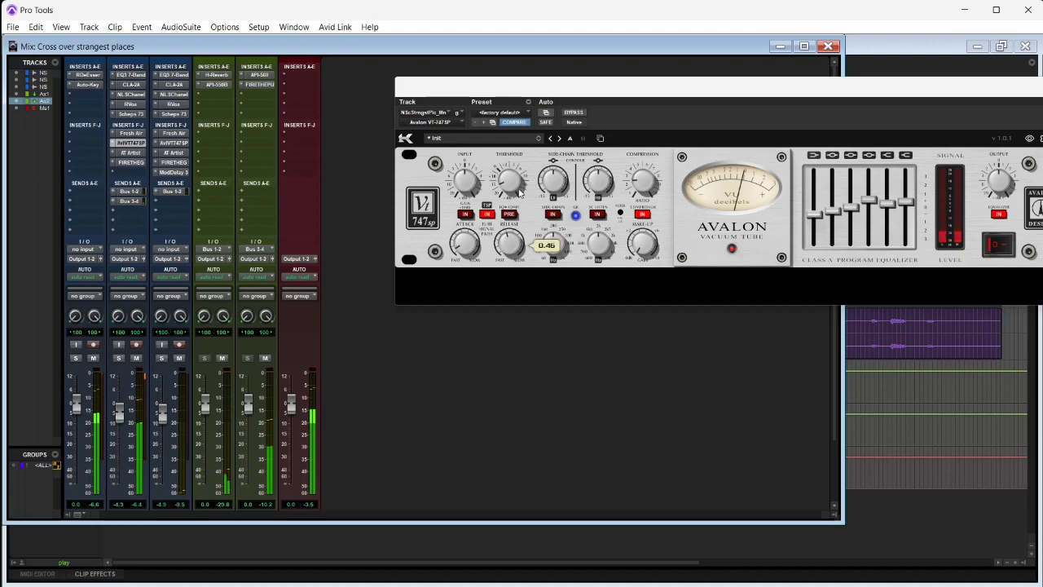
left_click_drag(516, 215, 513, 260)
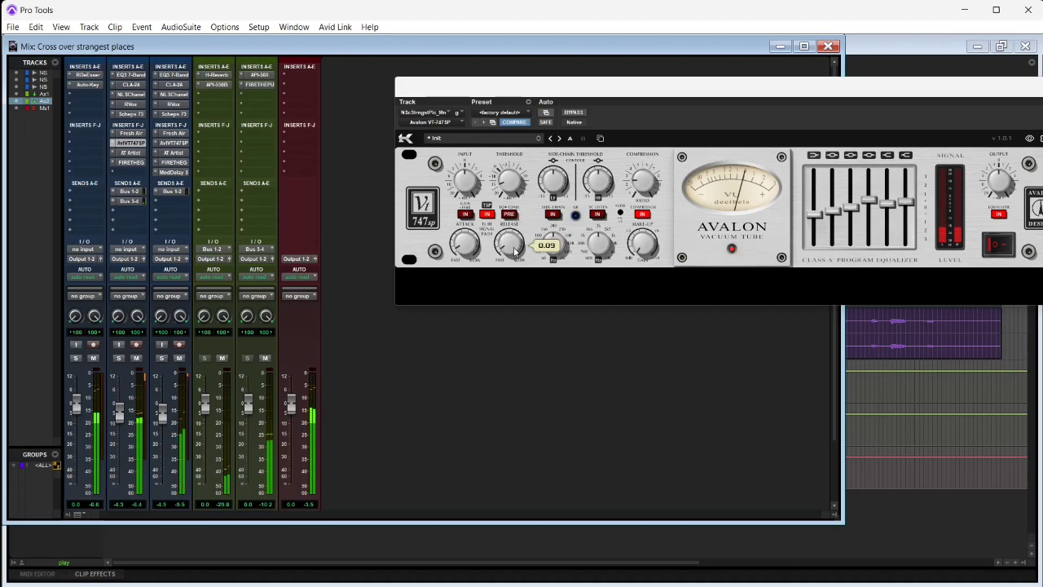
mouse_move(470, 244)
mouse_move(469, 244)
left_mouse_down()
mouse_move(470, 216)
mouse_move(468, 262)
left_mouse_up()
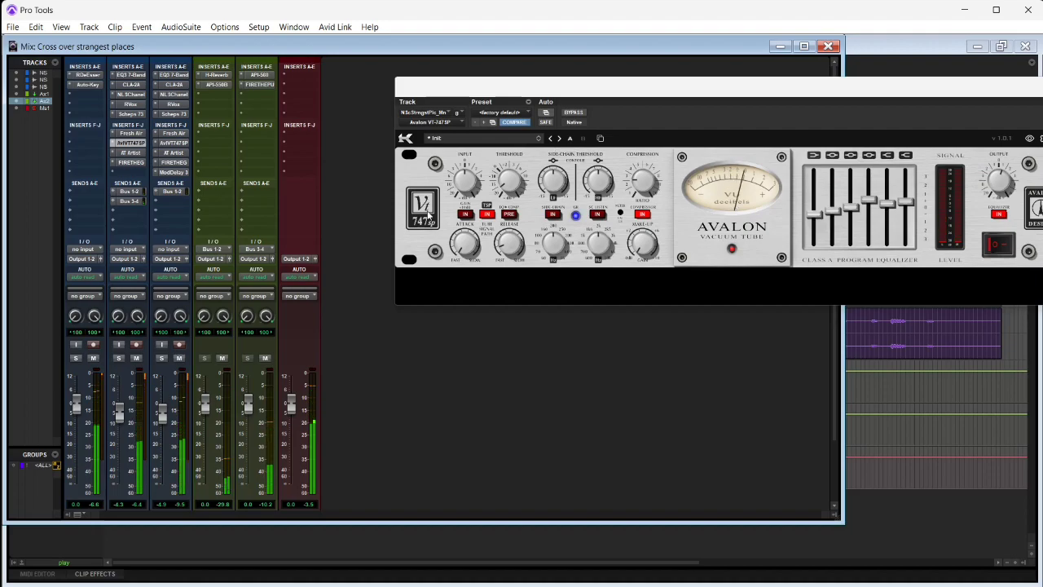
Step: Set the Libs track's fader to -5.4 dB and its Bus 1-2 send to -14.7 dB
left_click_drag(163, 416, 162, 418)
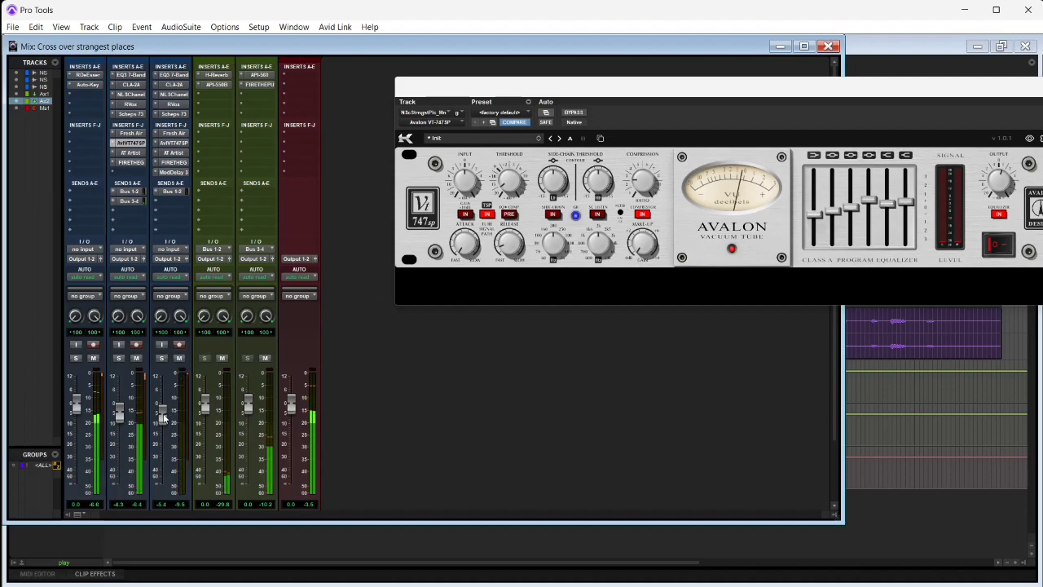
left_click(172, 192)
left_click_drag(368, 254, 371, 220)
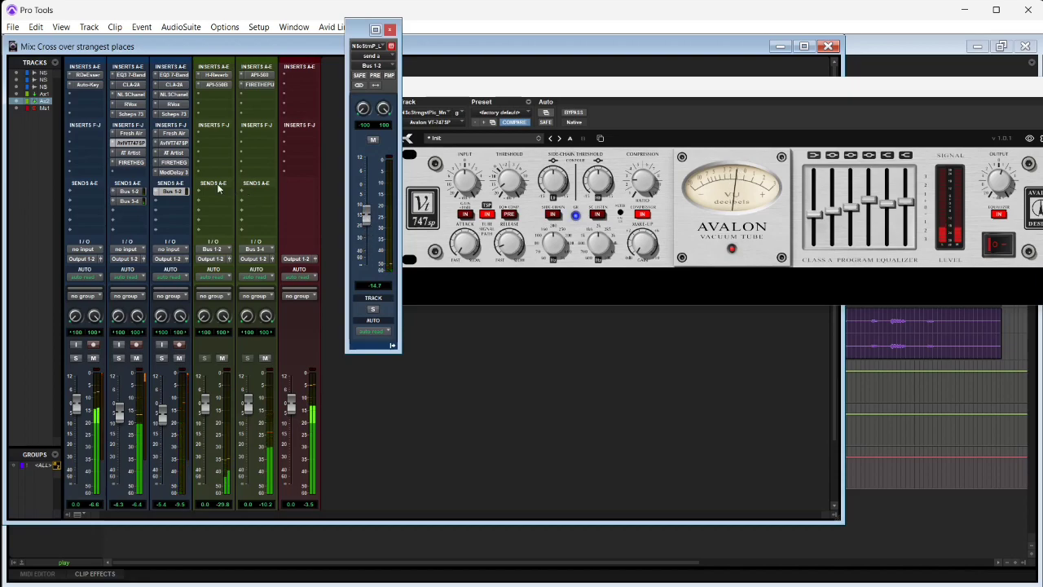
Step: Set the main vocal's Bus 1-2 send to -16.9 dB and slightly raise the pre-delay of Aux 1's H-Reverb
left_click(129, 192)
left_click_drag(366, 232, 373, 220)
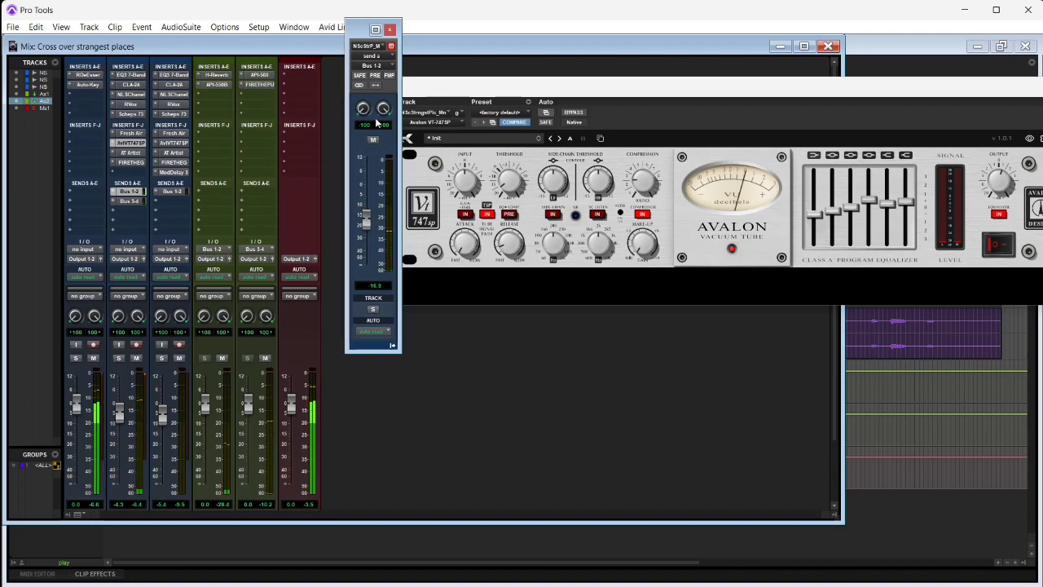
left_click(220, 76)
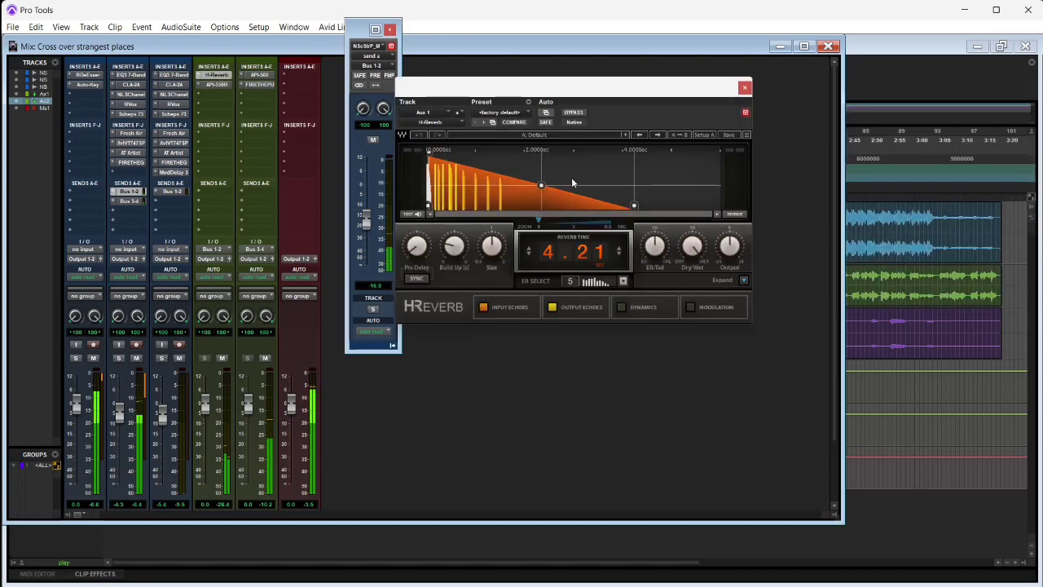
left_click_drag(420, 246, 422, 240)
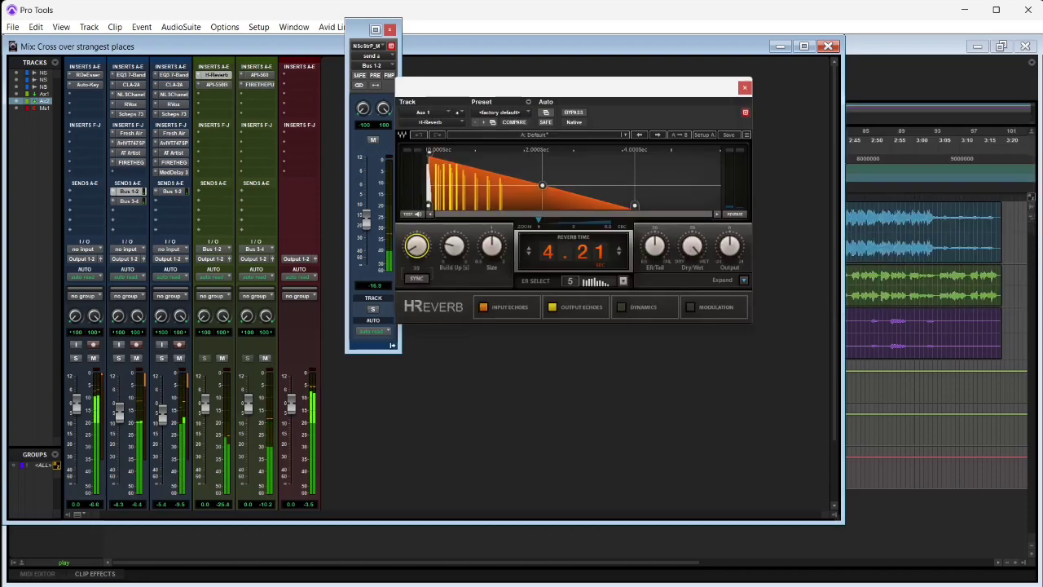
Step: Insert the stereo J37 tape plug-in on Aux 1, choose formula 811 and lower its input level
left_click(206, 94)
mouse_move(277, 133)
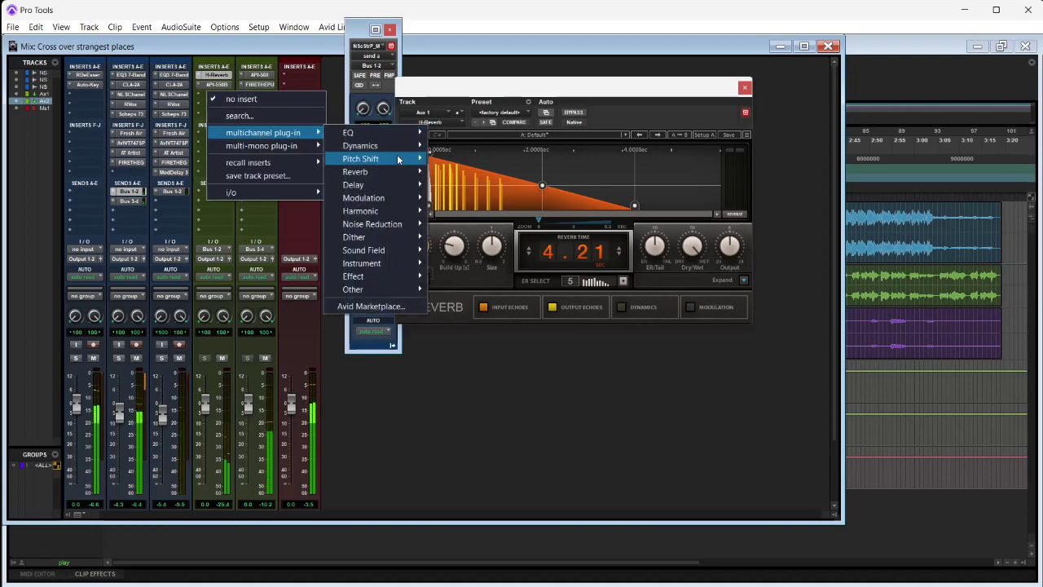
mouse_move(395, 185)
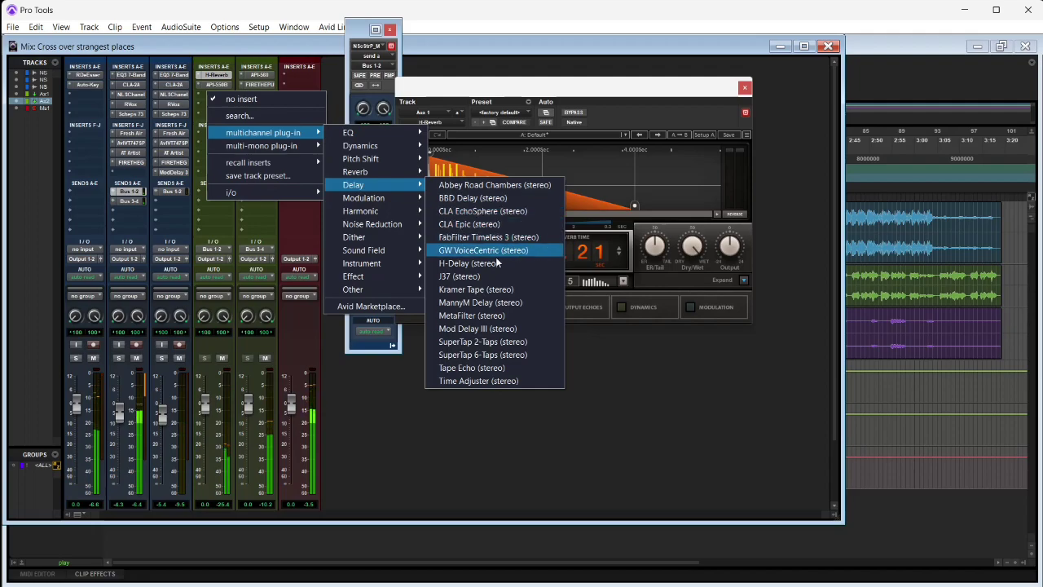
left_click(485, 277)
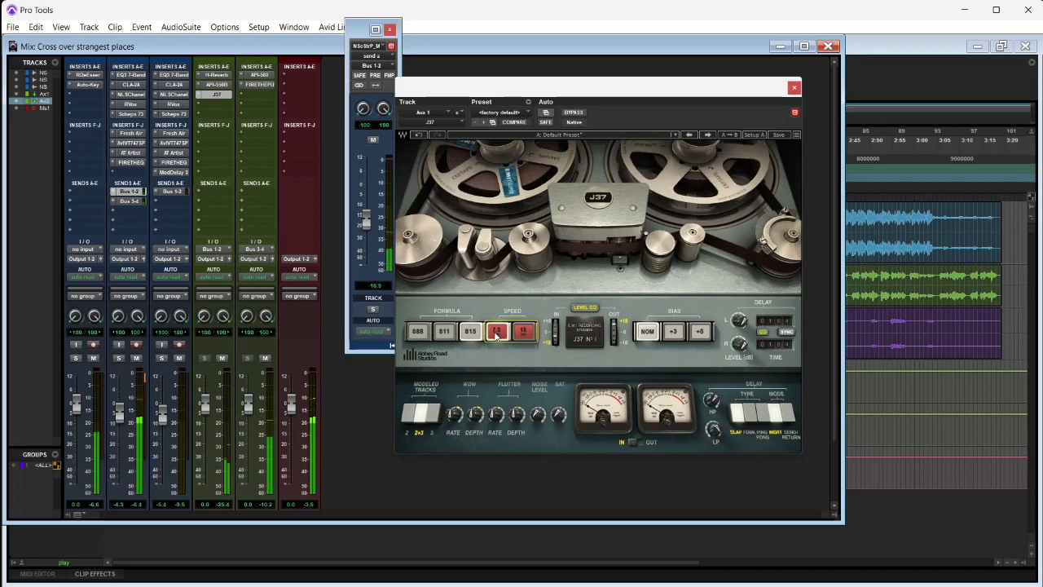
left_click(445, 331)
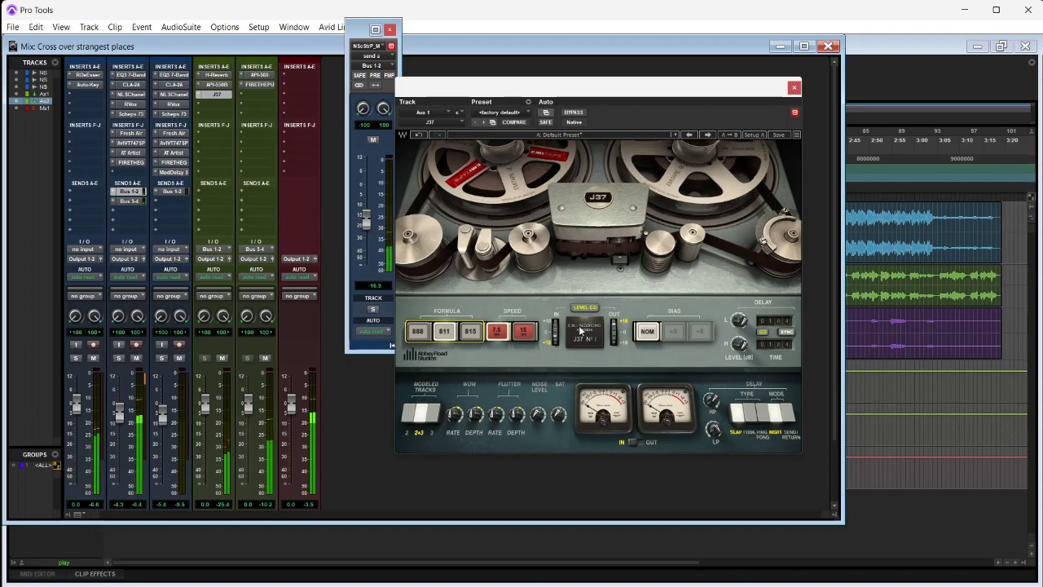
left_click_drag(556, 332, 554, 337)
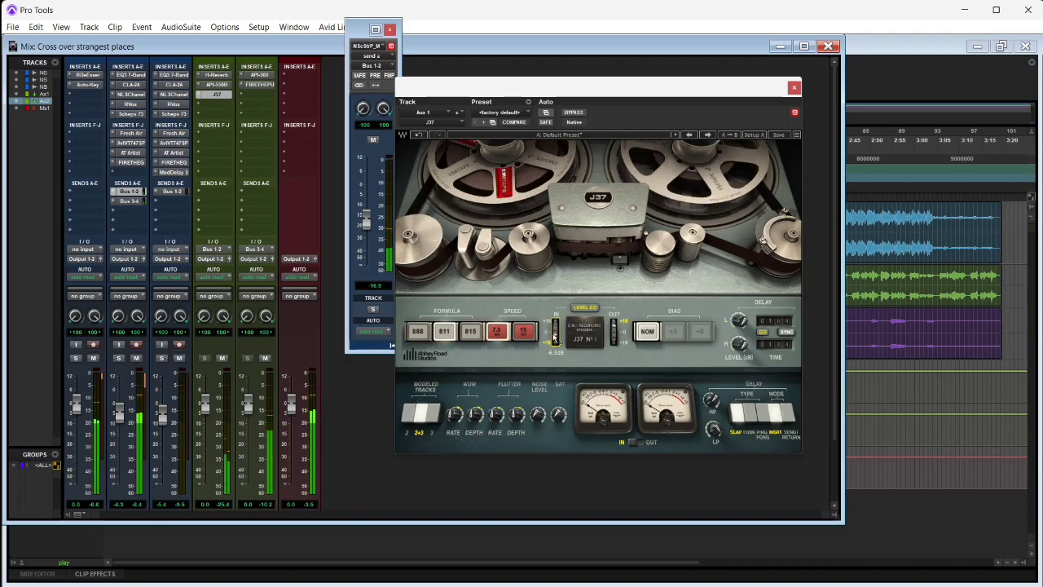
left_click(793, 87)
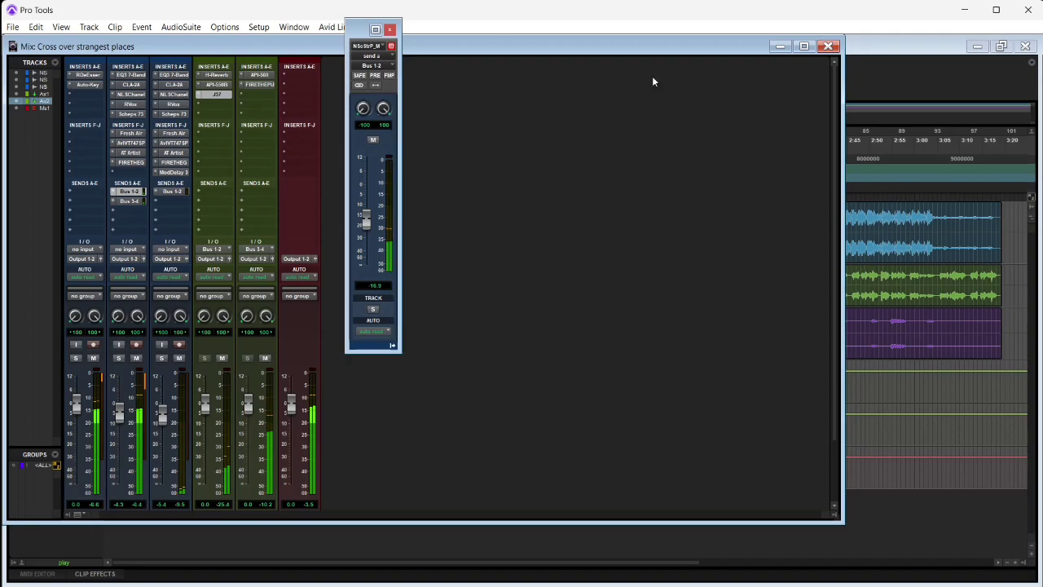
Step: Shift the ER/Tail balance of Aux 1's H-Reverb towards the tail
left_click(219, 79)
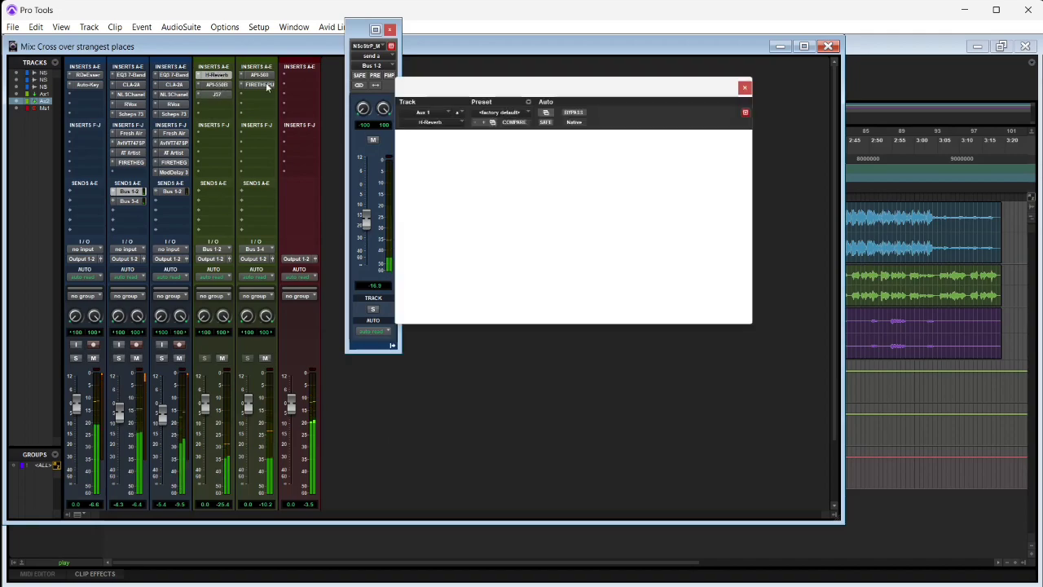
left_click(658, 251)
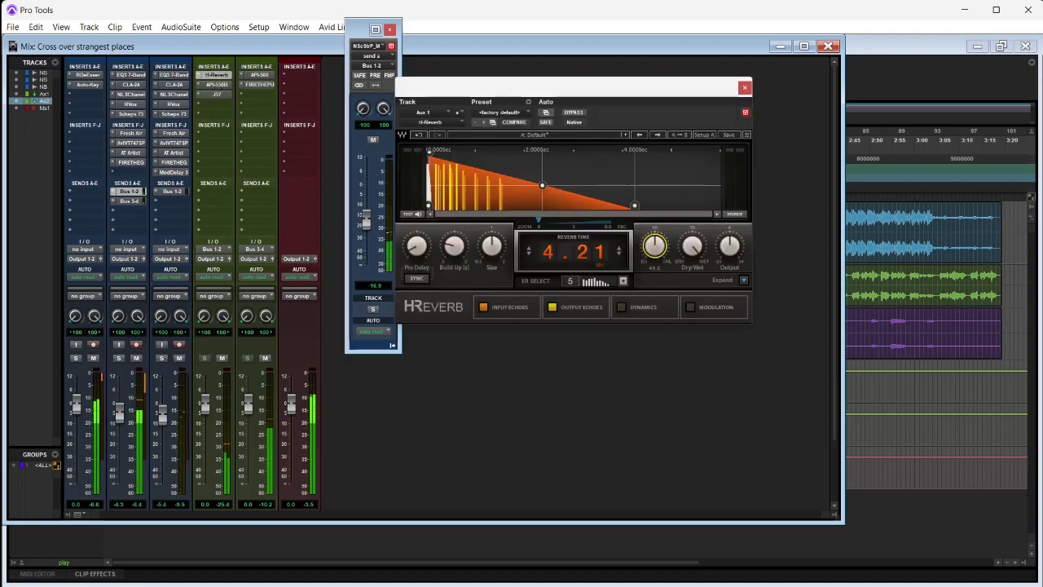
left_click(658, 263)
left_click(658, 253)
left_click(658, 242)
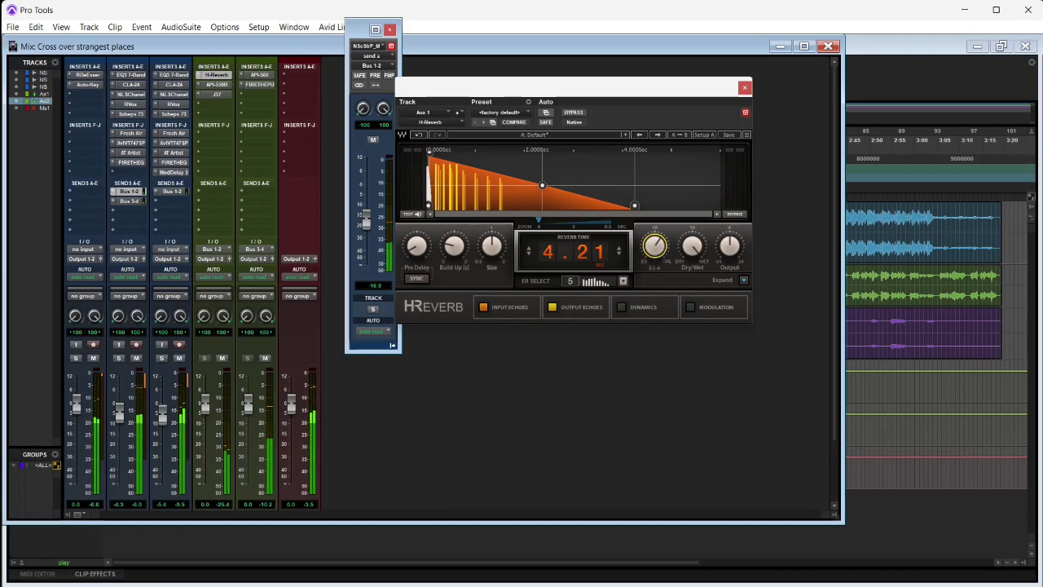
left_click(692, 246)
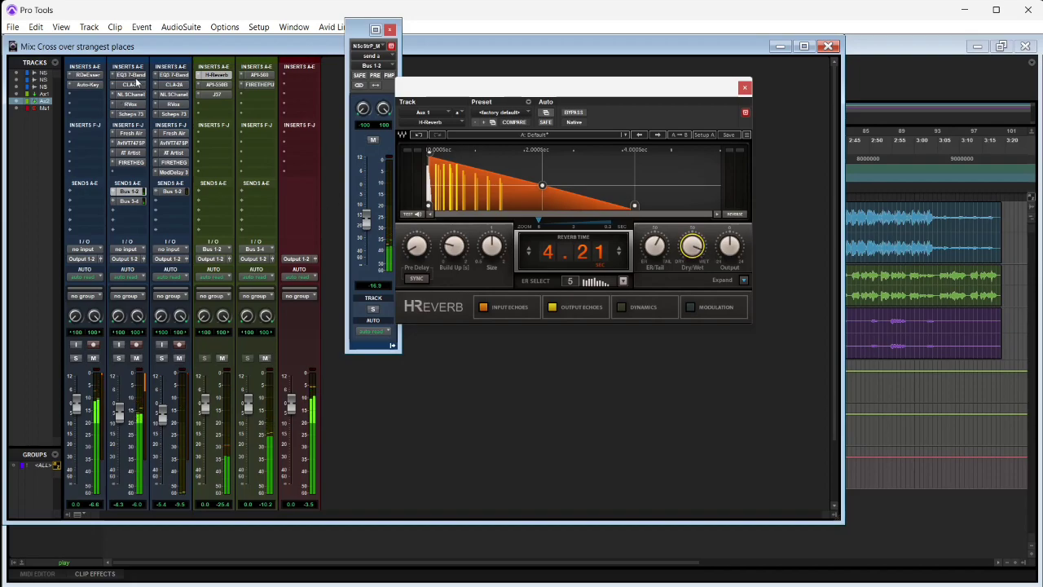
Step: Set Mid Air to 15 and High Air to 35 in the main vocal's Fresh Air plug-in
left_click(138, 135)
left_click_drag(699, 355, 720, 354)
left_click_drag(530, 380, 536, 404)
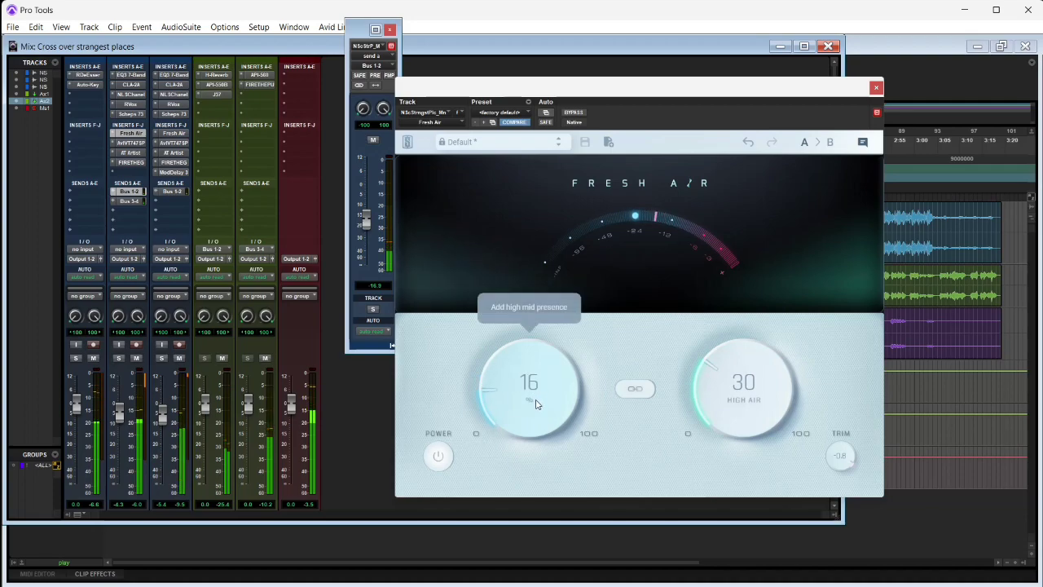
left_click_drag(740, 399, 740, 394)
left_click_drag(553, 393, 554, 396)
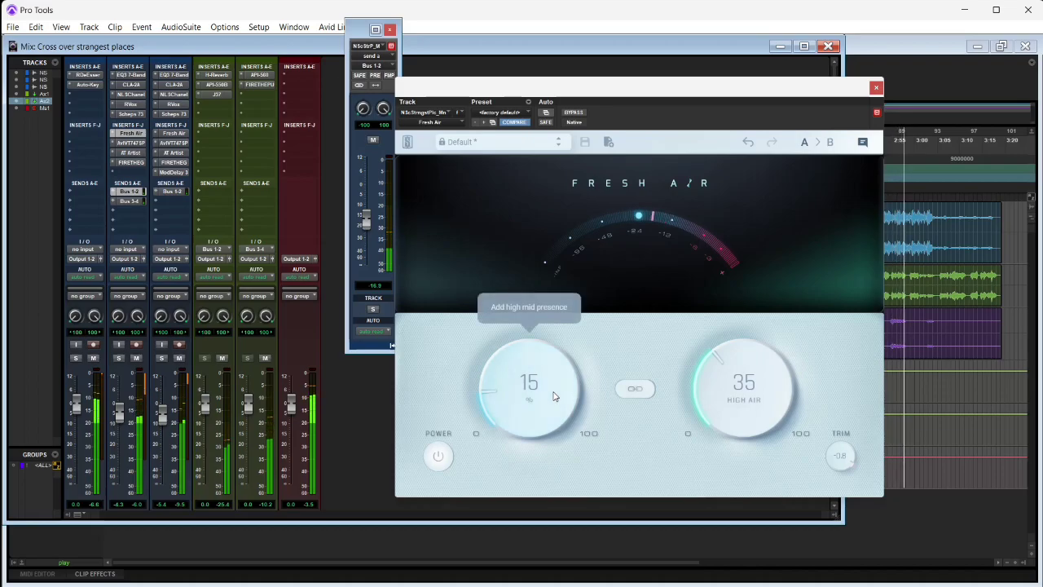
Step: Reduce High Air to 15 in the Libs track's Fresh Air plug-in
left_click(175, 134)
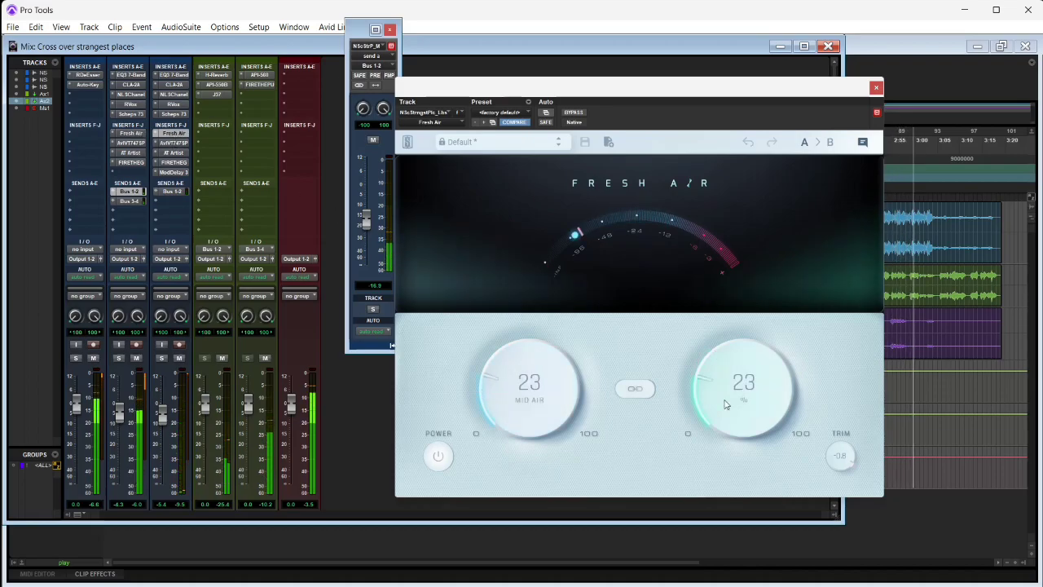
left_click_drag(753, 412, 759, 424)
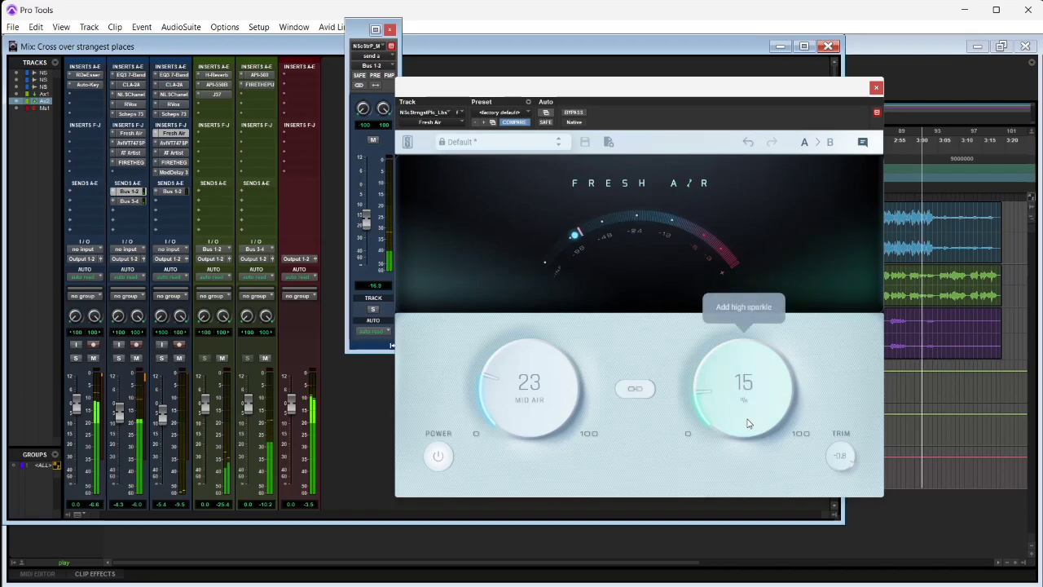
Step: Set Mid Air to 31 in the Libs track's Fresh Air plug-in
left_click_drag(540, 391, 529, 365)
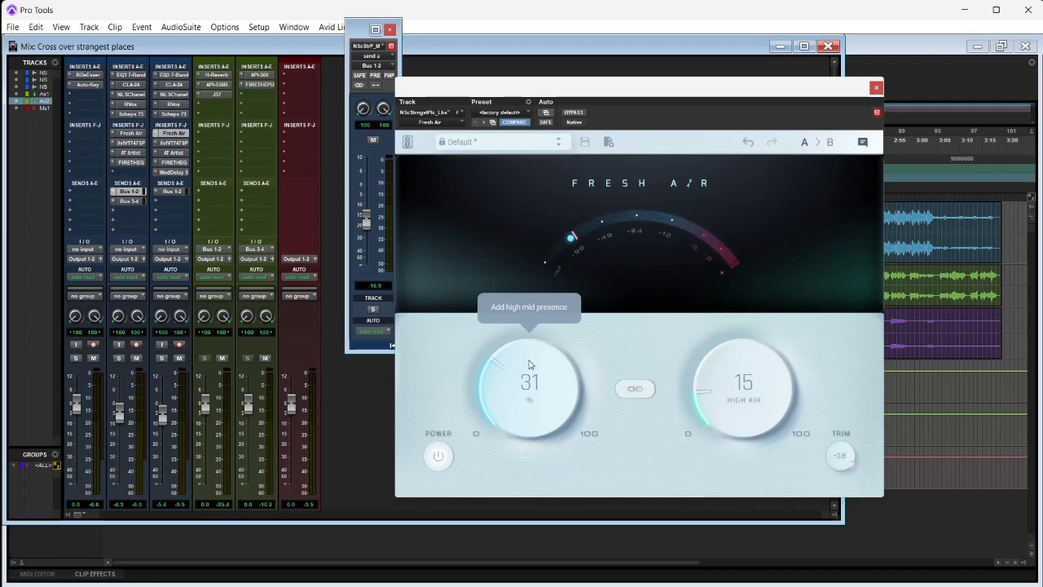
Step: Check the beat track's RDeEsser and Aux 1's J37 settings, close the plug-in and send windows, and return to the Edit window
left_click(86, 75)
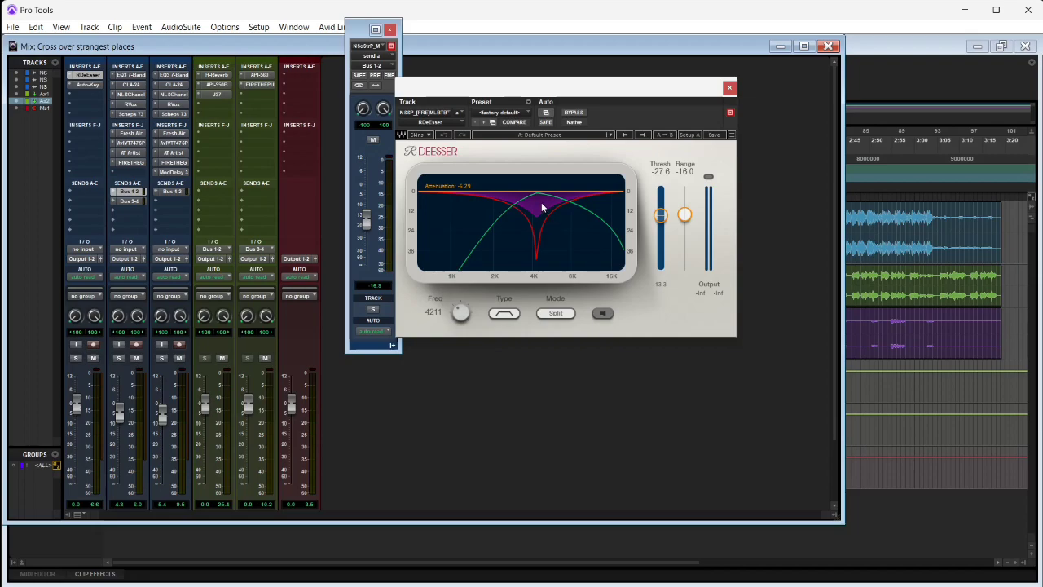
left_click(730, 87)
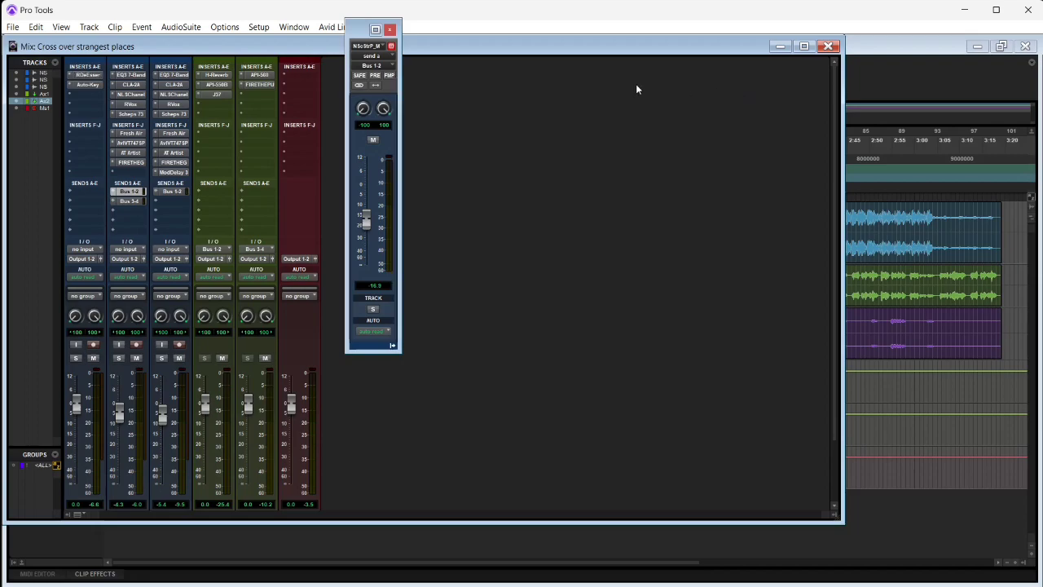
left_click(390, 30)
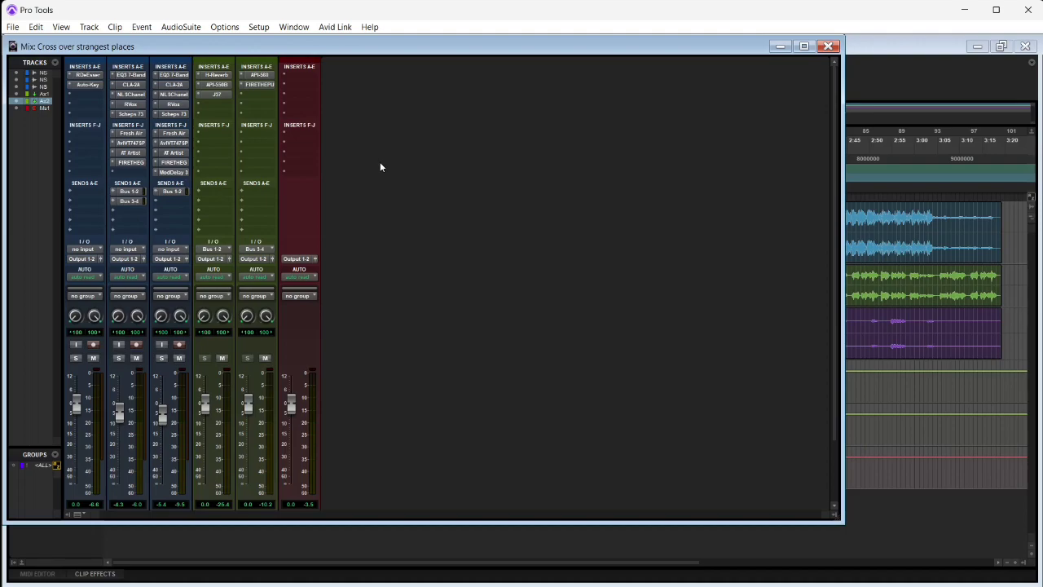
left_click(217, 96)
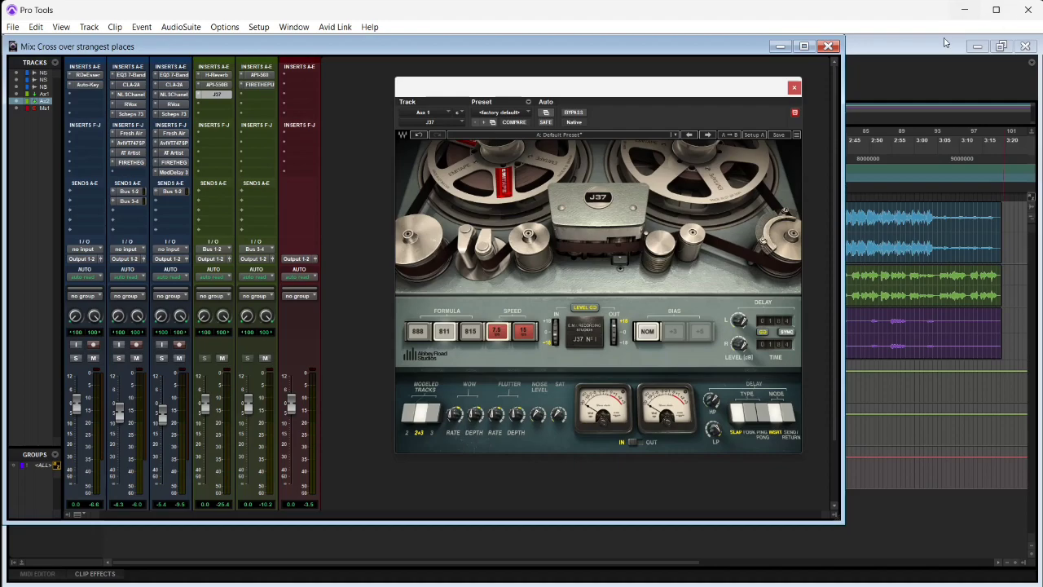
left_click(883, 69)
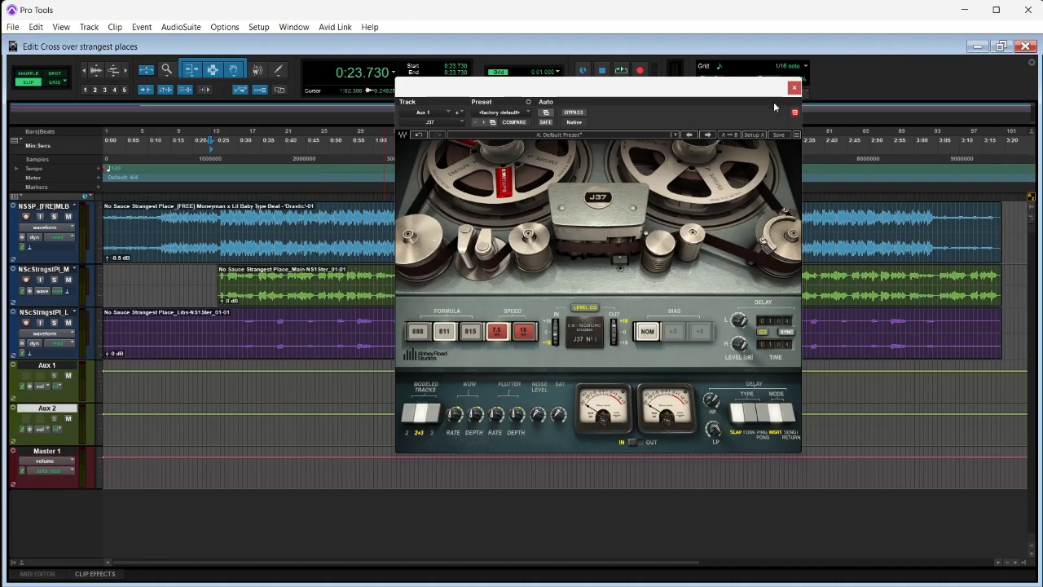
left_click(795, 88)
Step: Enlarge the main vocal track's height and adjust the waveform amplitude display so its phrases are easy to read
left_click(249, 292)
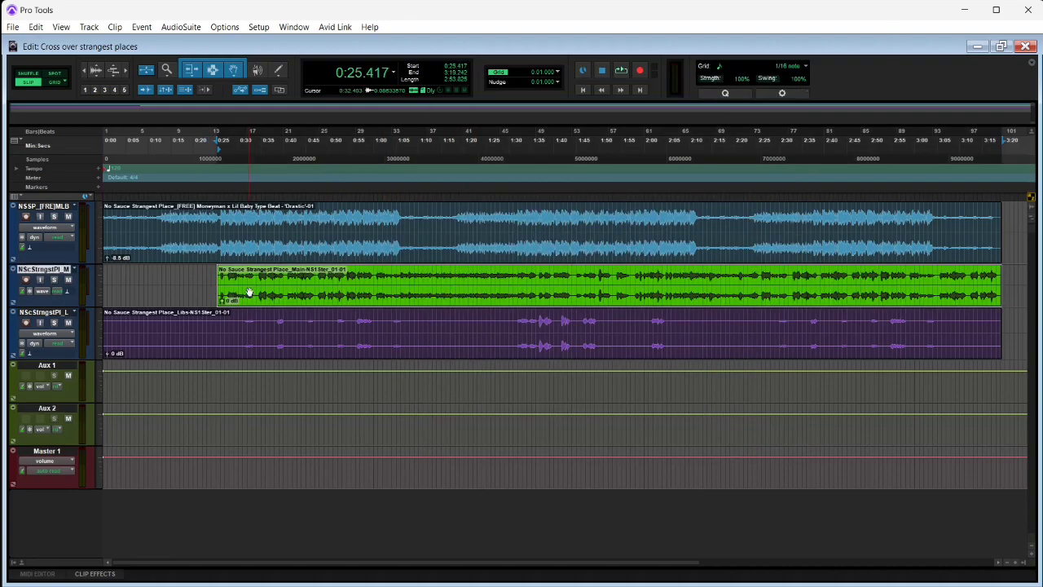
left_click(99, 75)
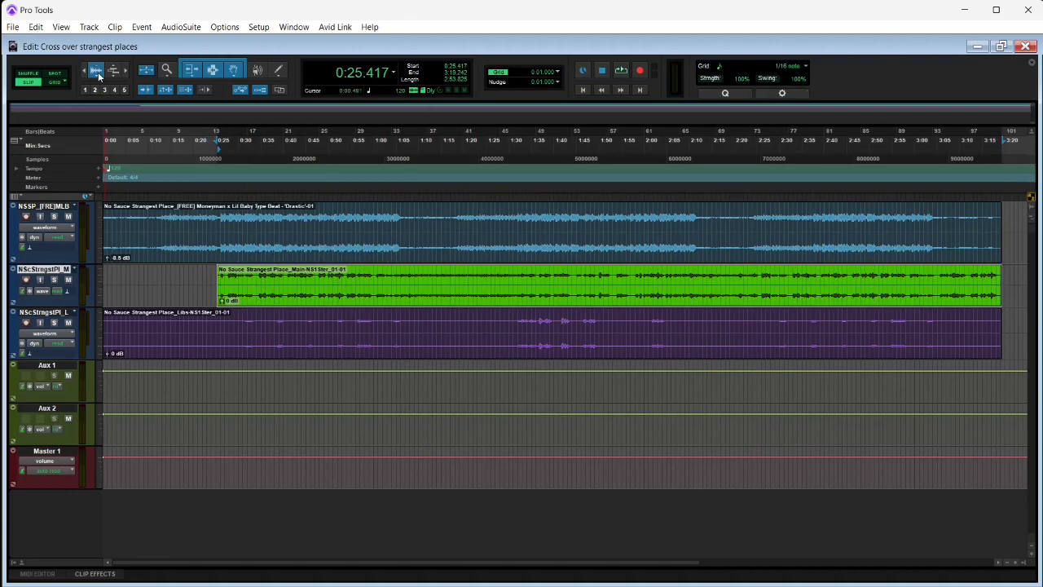
left_click(98, 75)
left_click(97, 74)
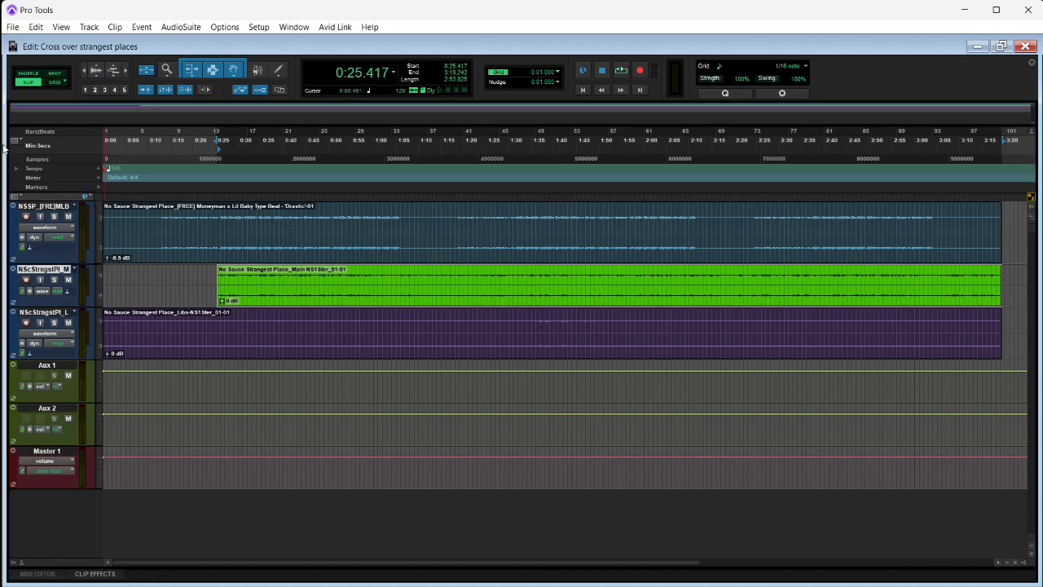
left_click(96, 71)
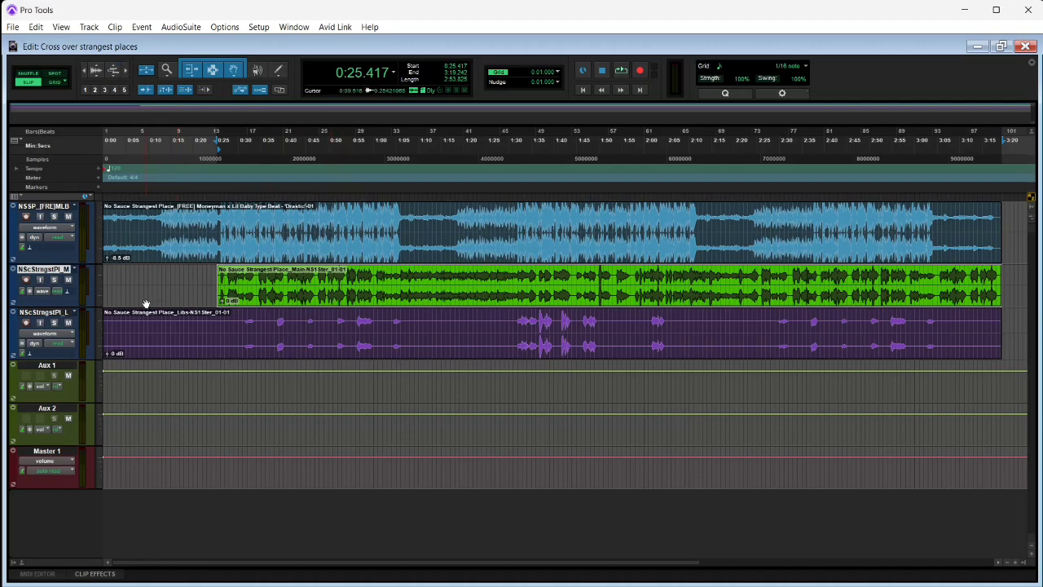
left_click_drag(69, 306, 69, 416)
left_click(95, 72)
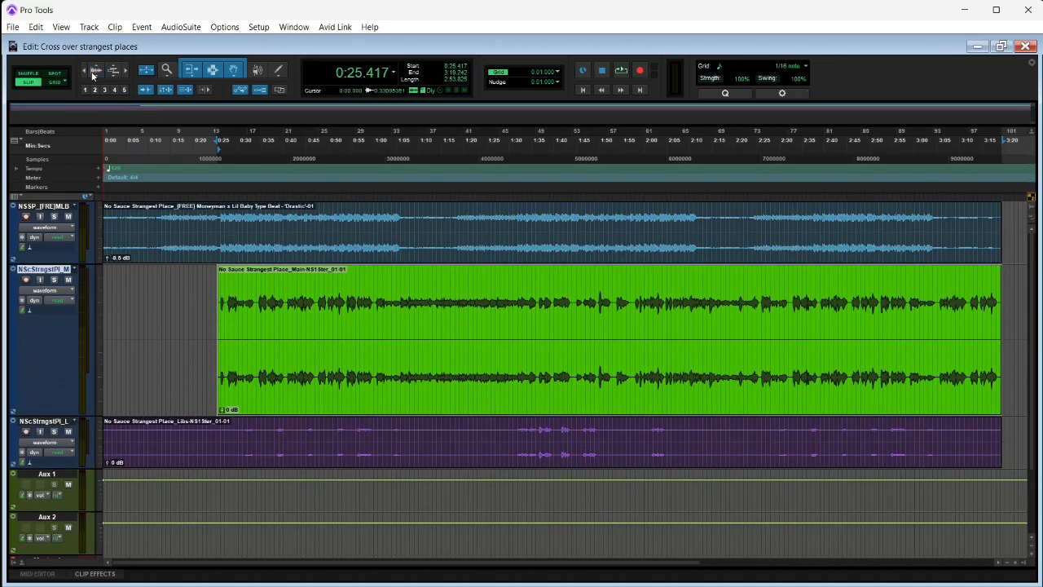
left_click(95, 73)
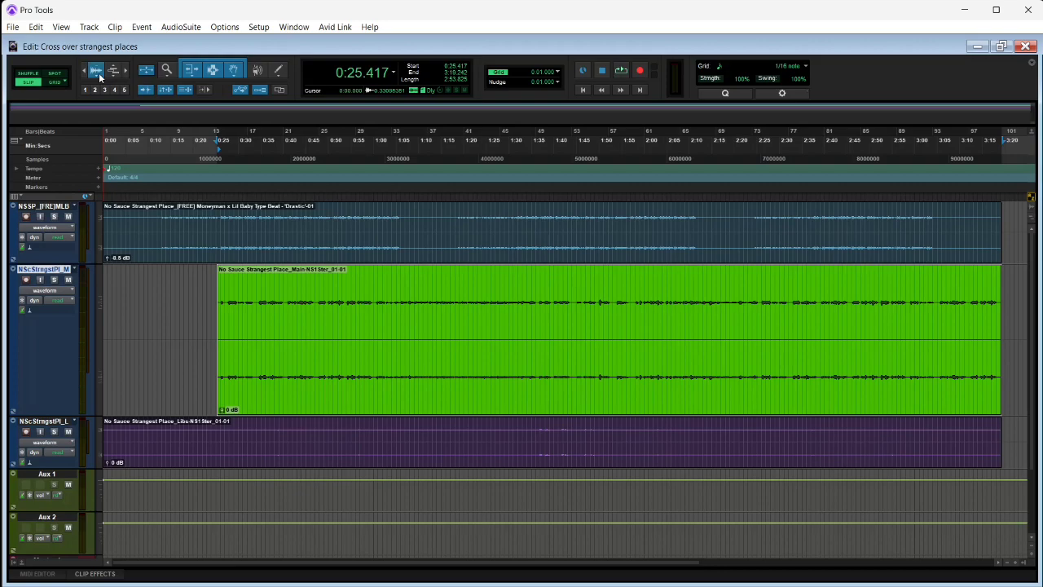
left_click(96, 71)
left_click(265, 277)
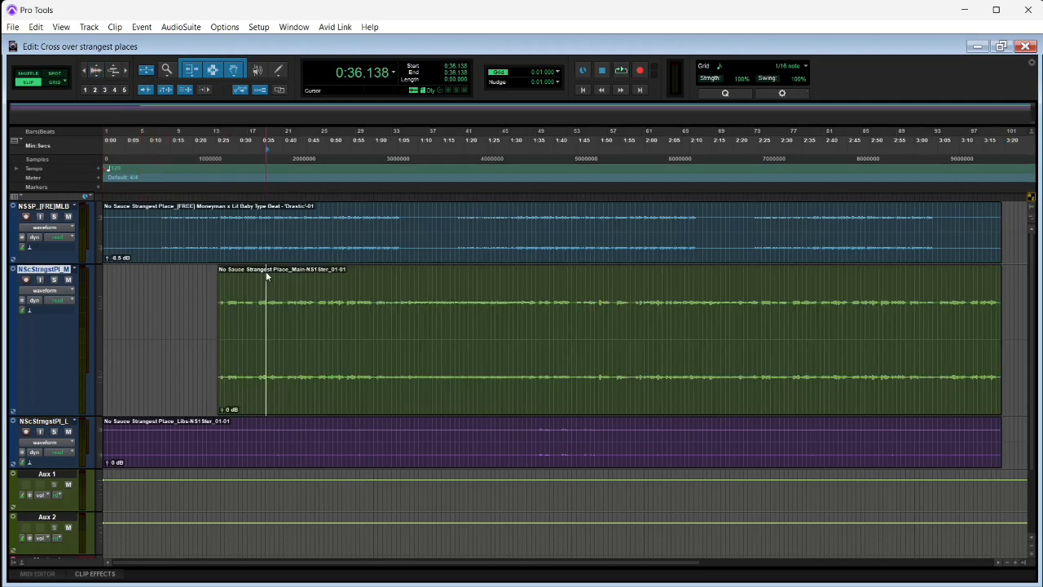
left_click(98, 73)
left_click(99, 74)
left_click(98, 74)
left_click(102, 72)
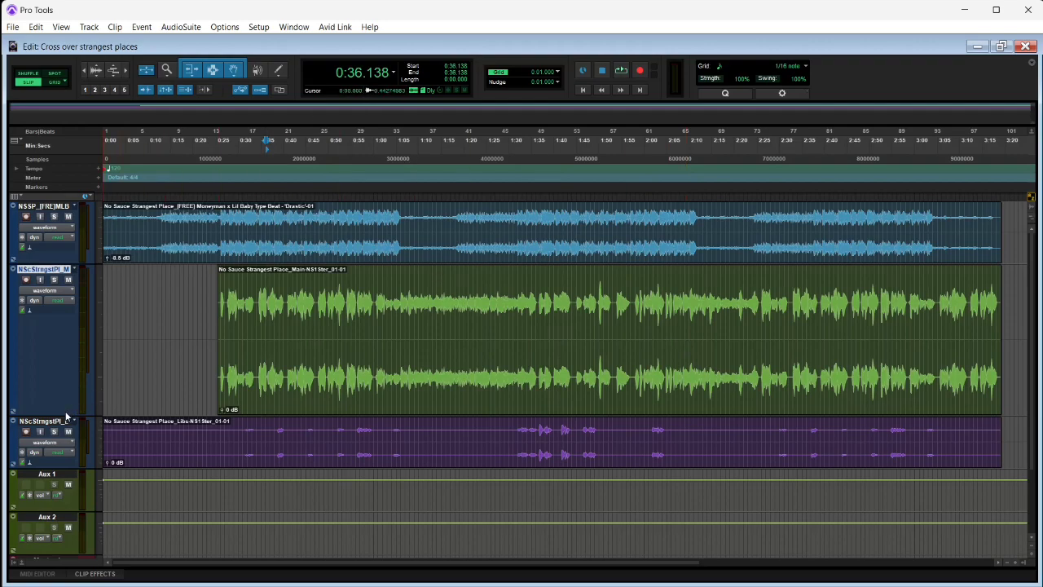
left_click_drag(66, 415, 65, 427)
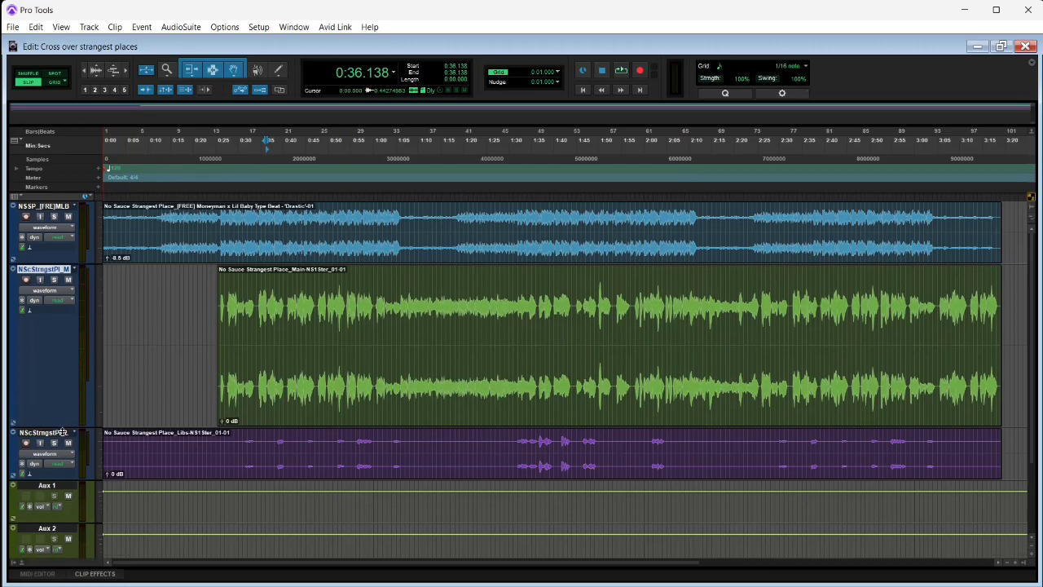
Step: Play the song from the start and delete the short silent gap before the main vocal's phrase at about 0:34.5
left_click(126, 72)
left_click(127, 72)
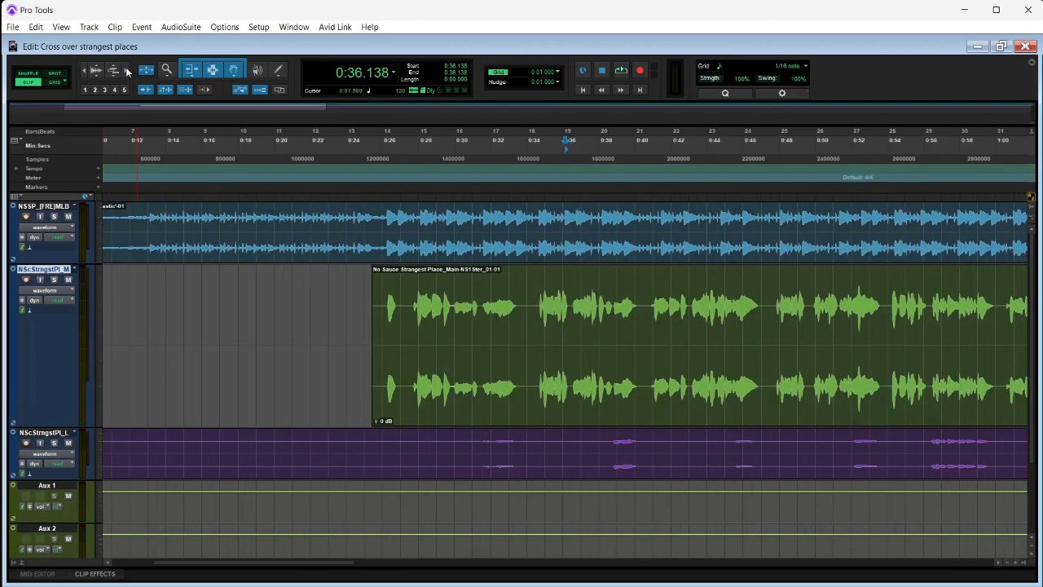
left_click(126, 72)
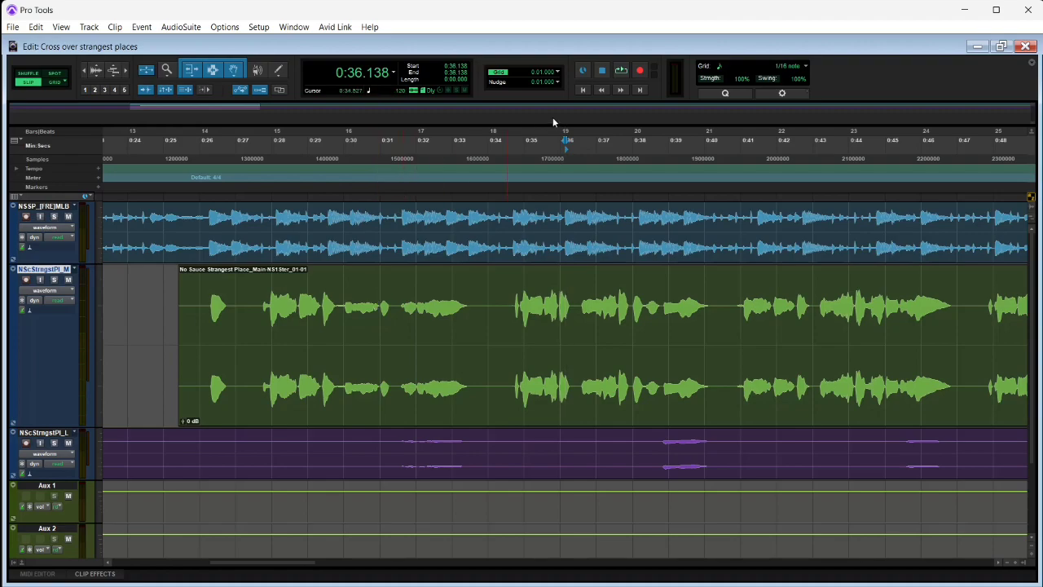
left_click(584, 91)
key("space")
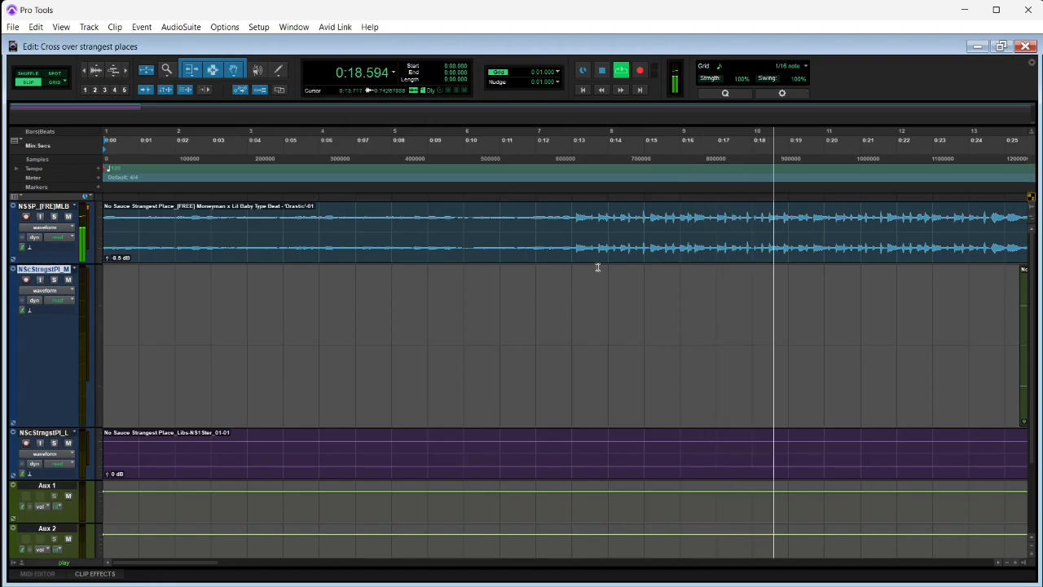
left_click_drag(210, 564, 335, 575)
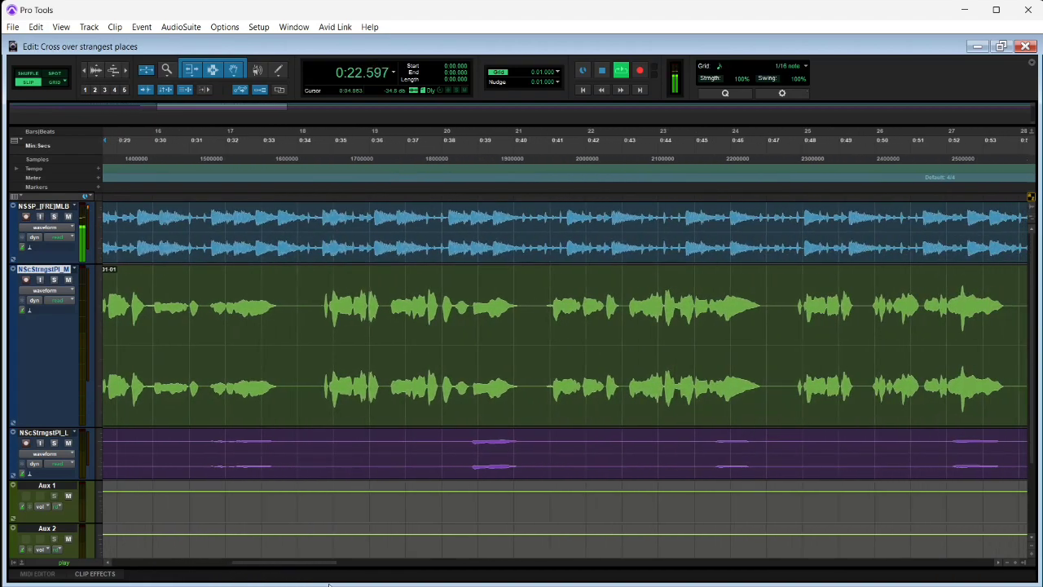
mouse_move(315, 304)
left_mouse_down()
mouse_move(332, 314)
mouse_move(322, 317)
left_mouse_up()
key("Delete")
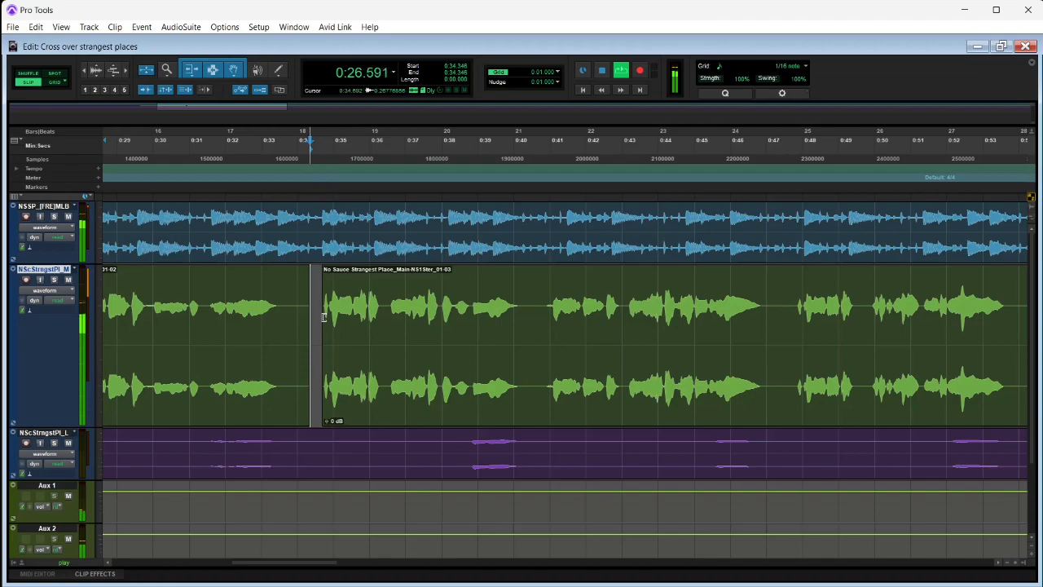
Step: Trim the main vocal's opening to its first word, add a fade-in about 0.47 s long and play the result
left_click_drag(285, 563, 257, 563)
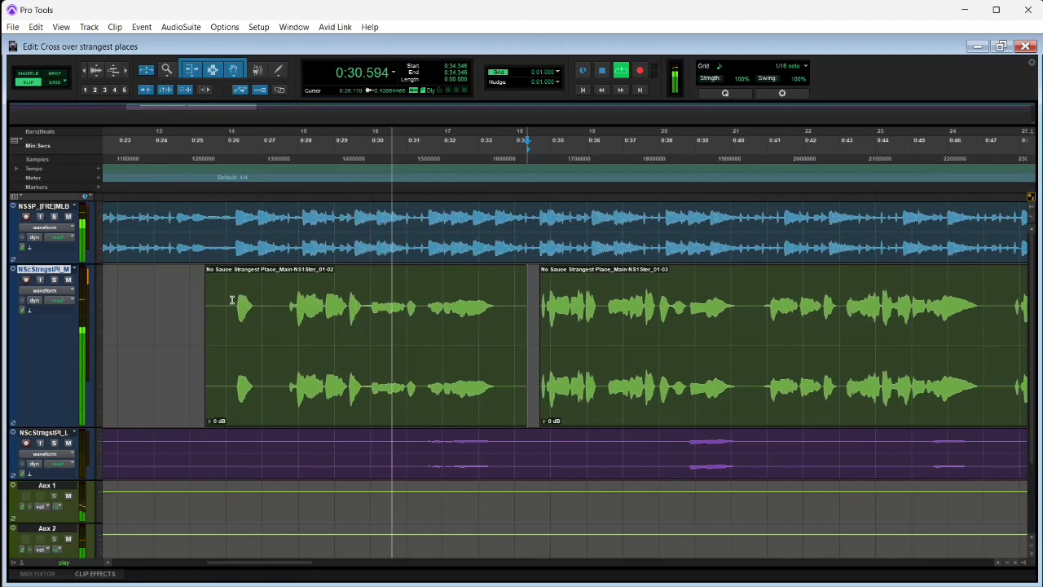
left_click_drag(233, 305, 249, 286)
key("Delete")
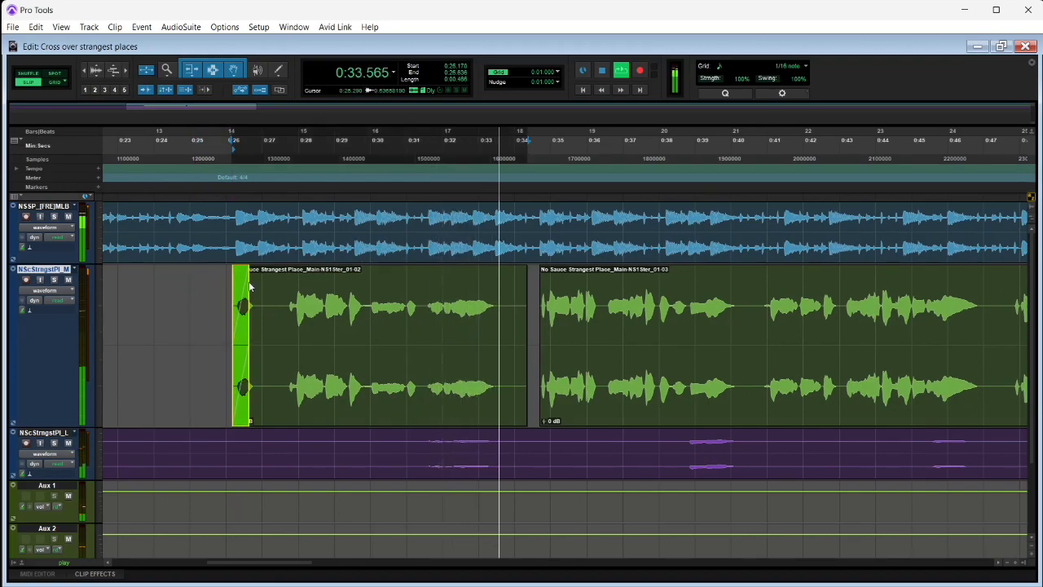
left_click(198, 283)
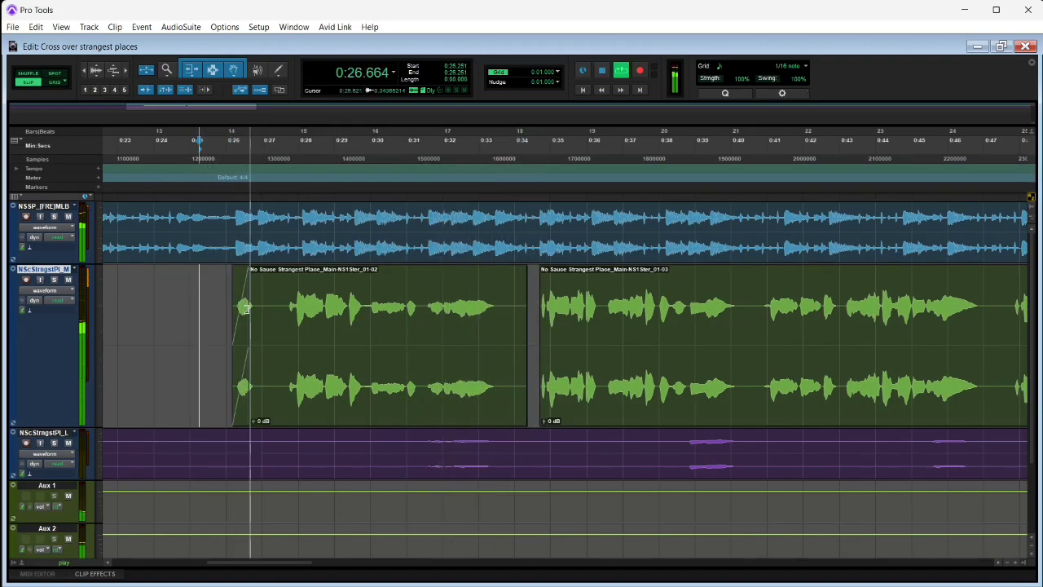
key("space")
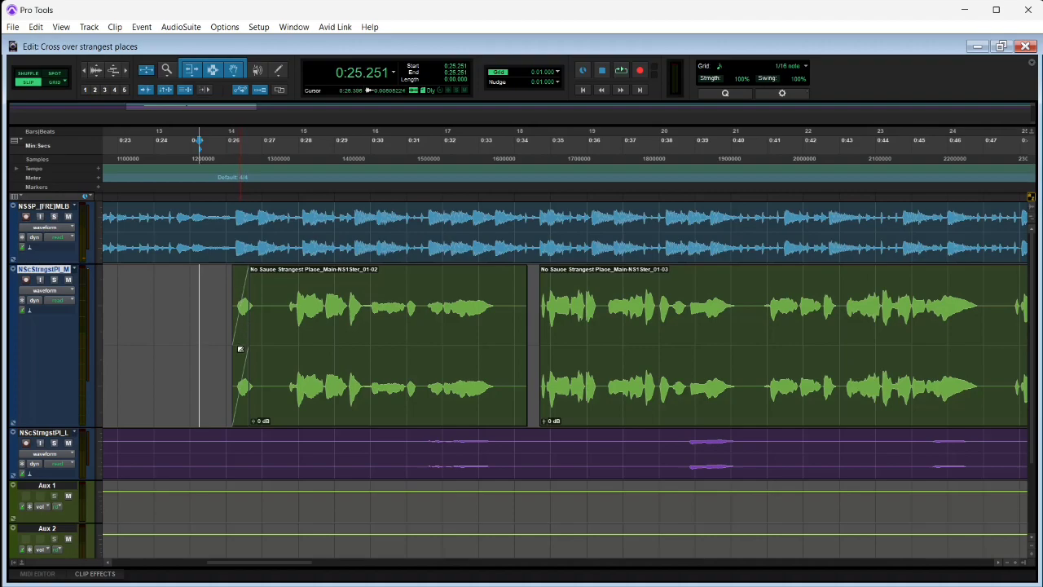
left_click(219, 277)
key("space")
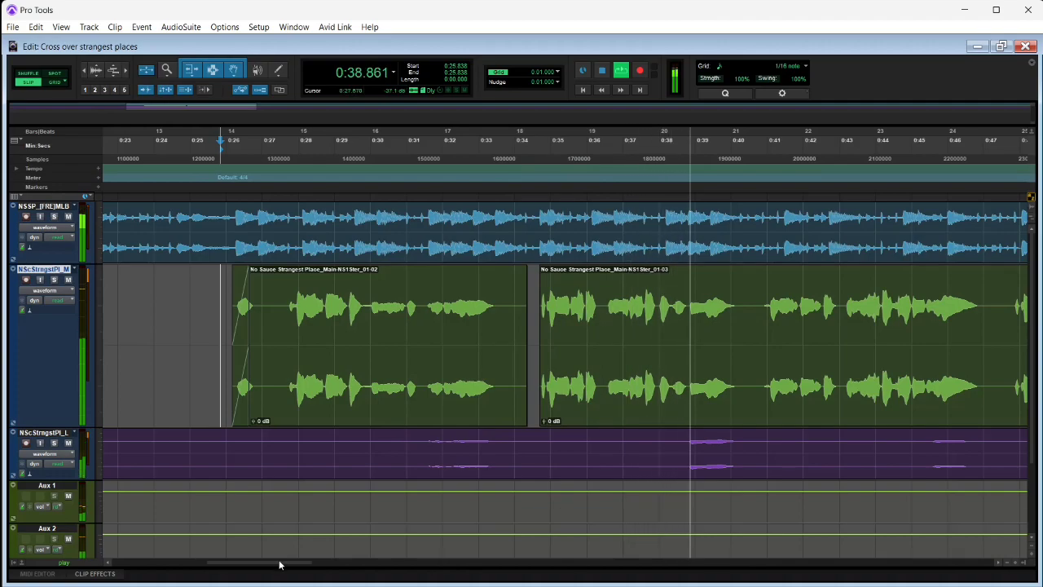
Step: Locate and audition the main vocal phrase starting at about 0:43.2
left_click_drag(272, 568, 345, 571)
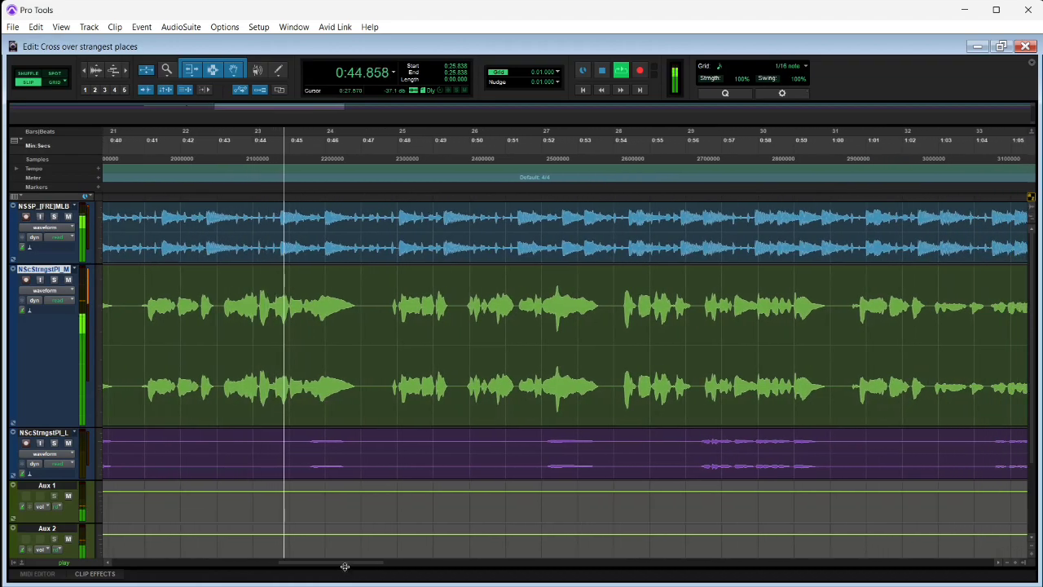
left_click(248, 285)
key("space")
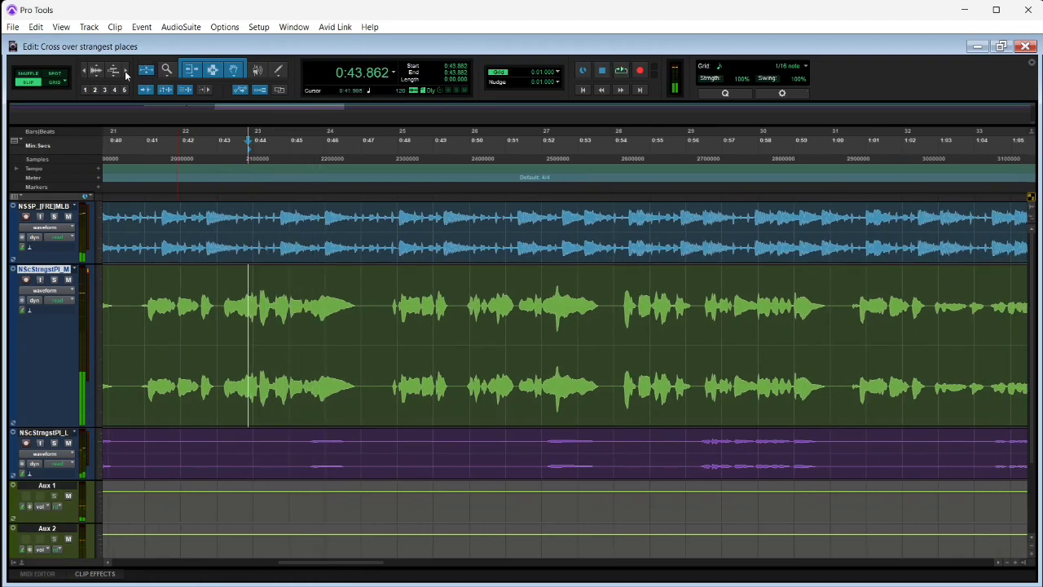
left_click(123, 73)
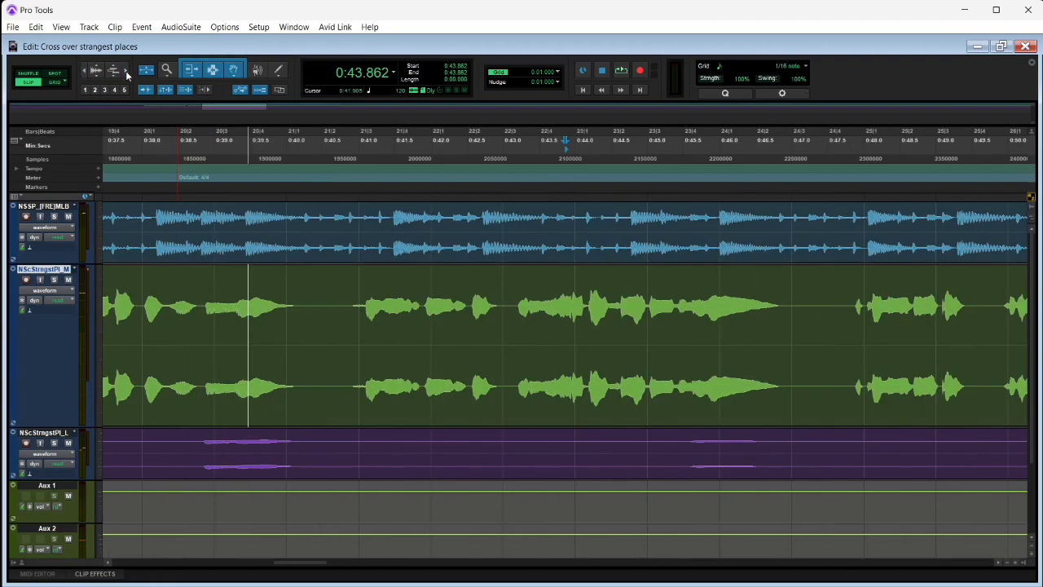
left_click(123, 73)
left_click(471, 299)
key("space")
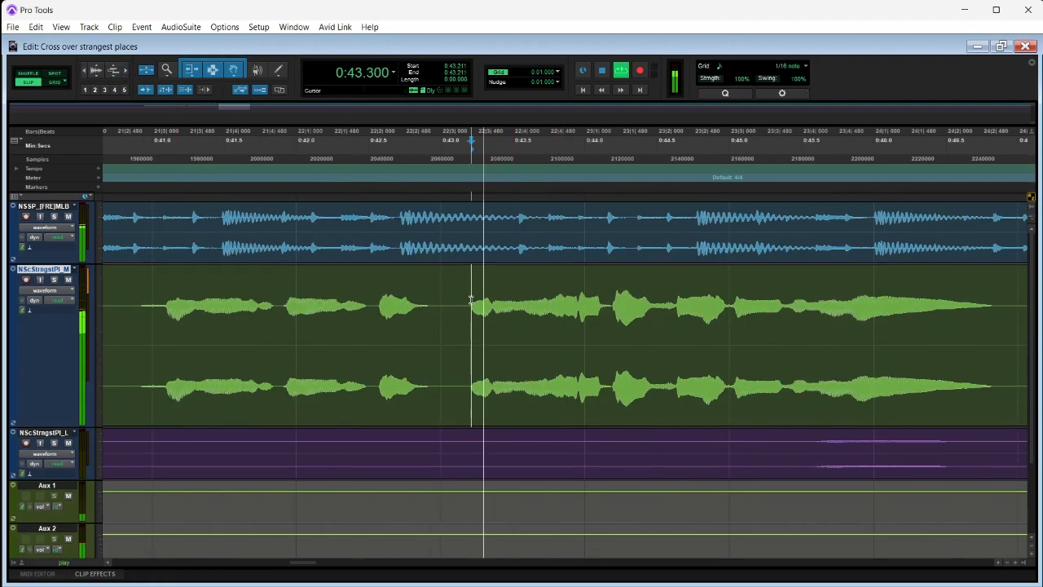
key("space")
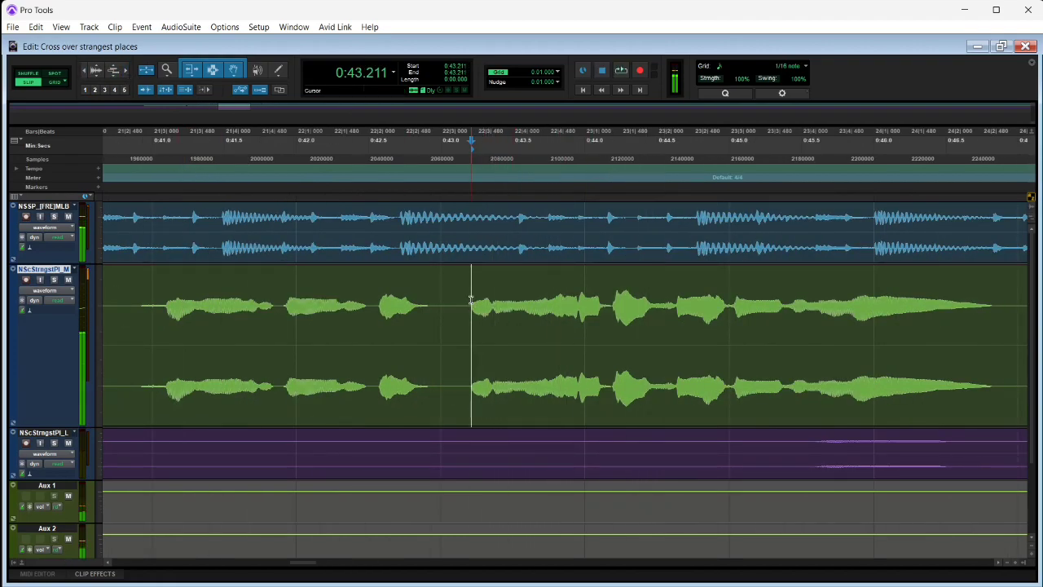
Step: Split the main vocal clip just before the word at about 0:44.18, add a short fade-in after the split and play it
left_click(612, 298)
left_click(609, 298)
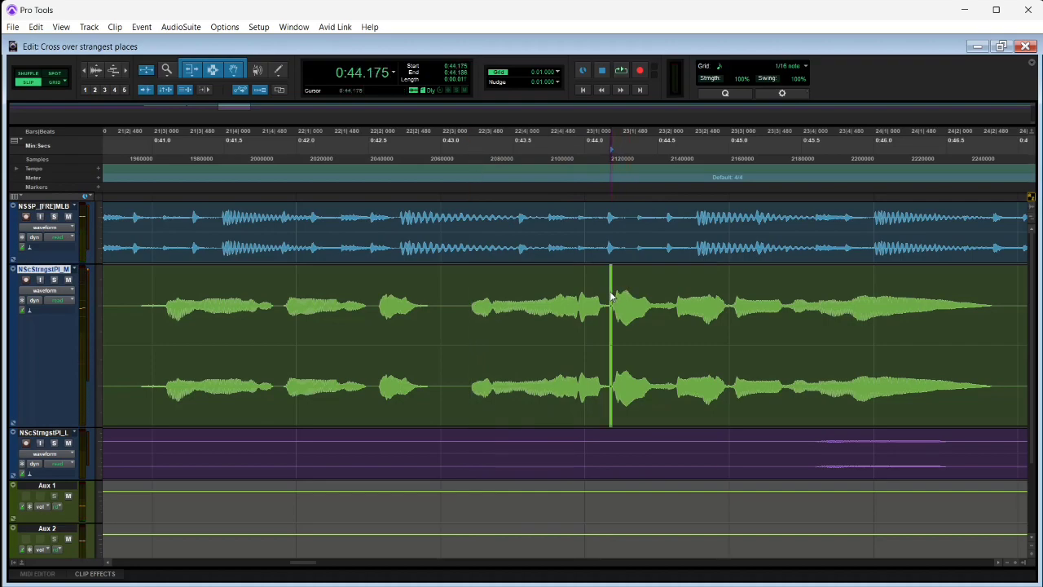
key("ctrl+e")
left_click_drag(611, 285, 616, 285)
left_click(487, 298)
key("space")
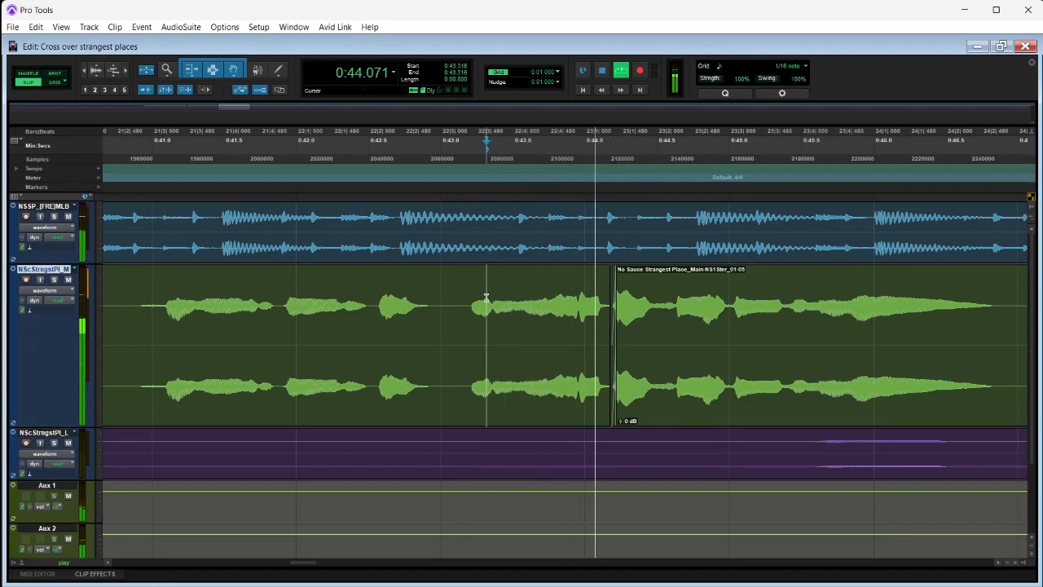
Step: Add a short fade-out to the main vocal clip before the 0:44.18 split and audition the transition from about 0:43.4
left_click(504, 268)
key("space")
key("space")
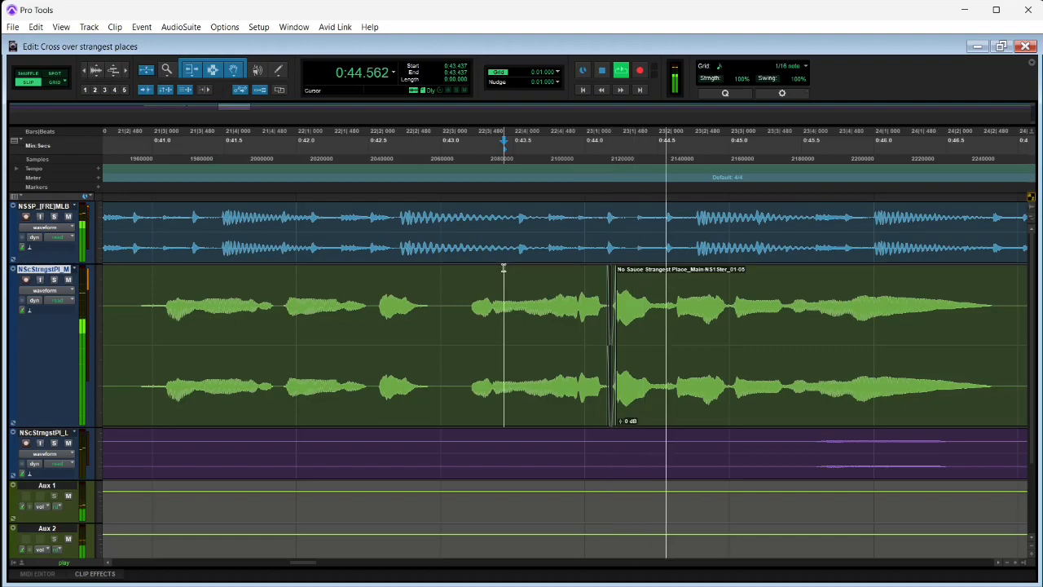
left_click(655, 351)
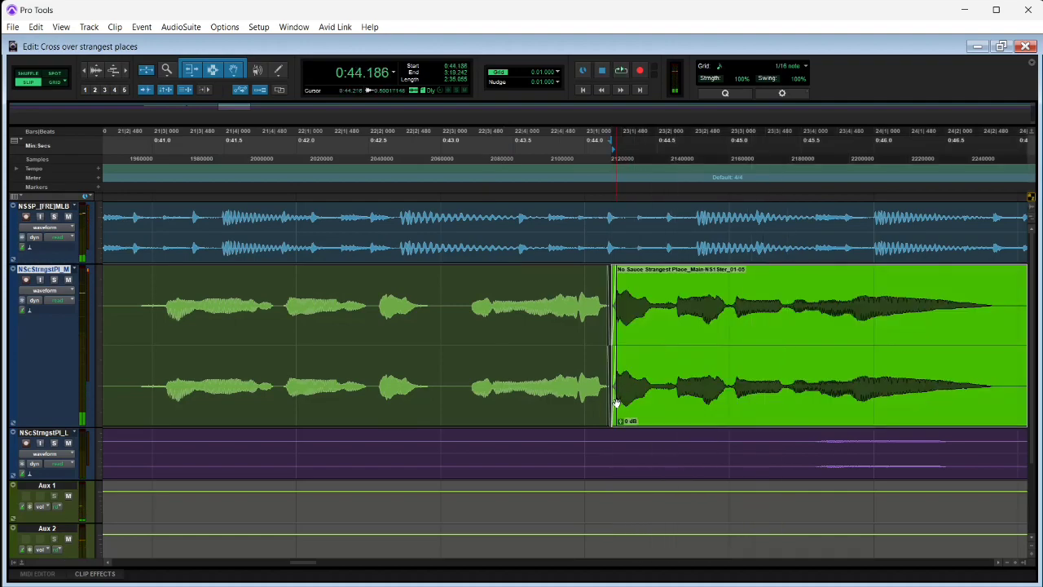
left_click(638, 320)
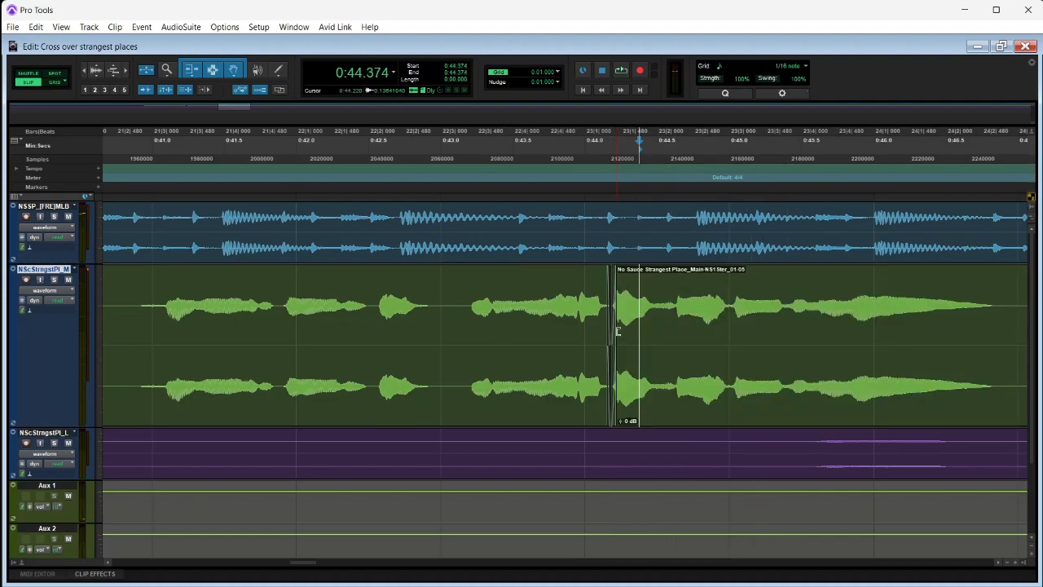
Step: Remove the fade-in at the start of the main vocal clip that begins at about 0:44.19
left_click(127, 72)
left_click(127, 72)
left_click(127, 72)
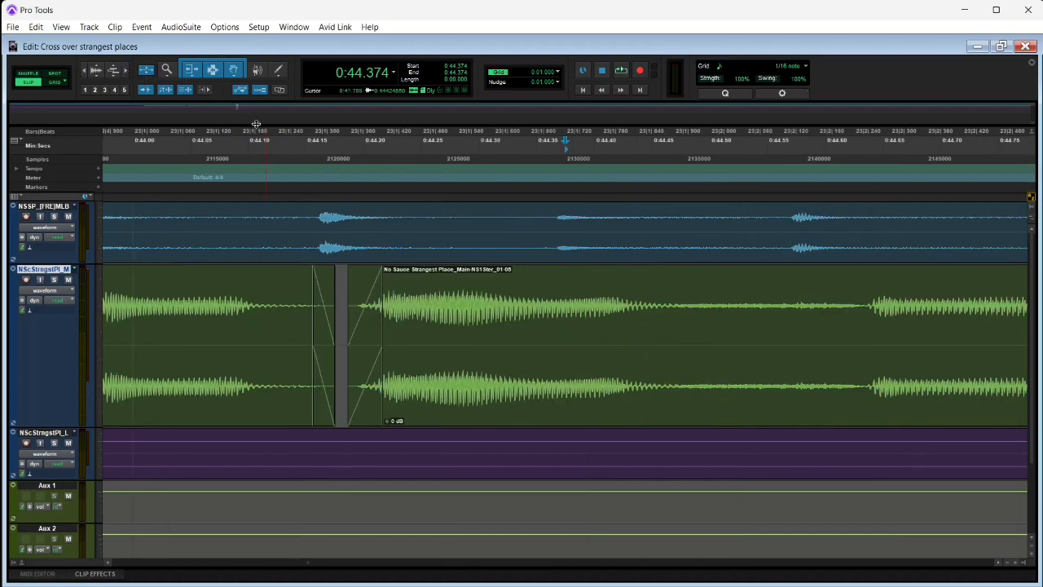
left_click(368, 419)
key("Delete")
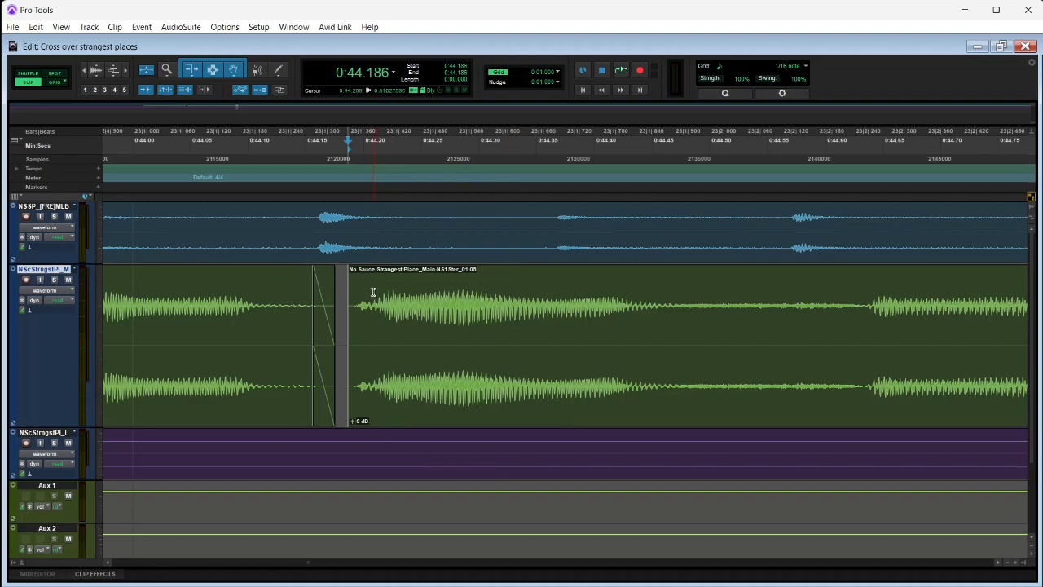
key("space")
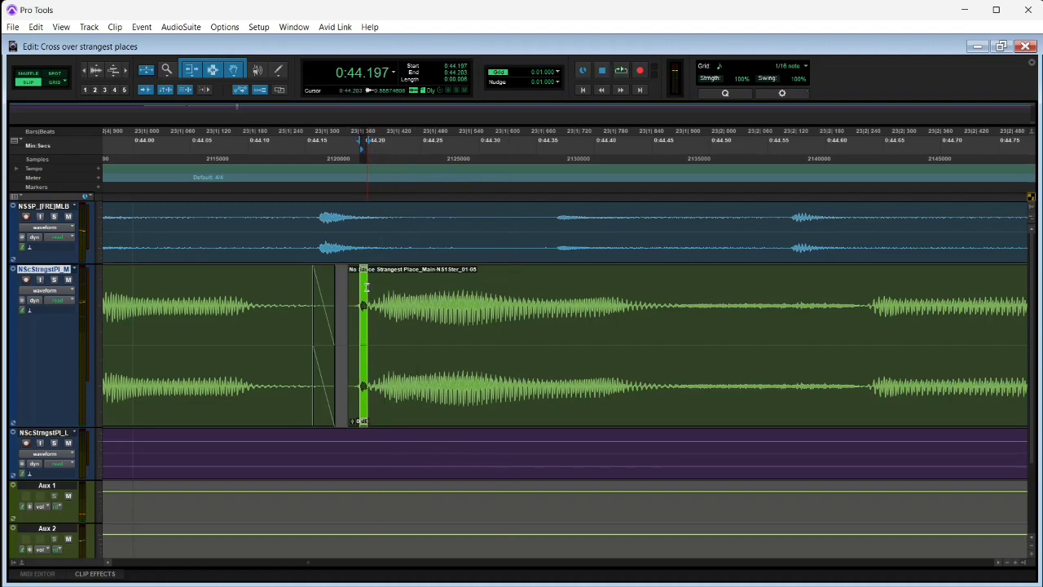
Step: Trim the main vocal clip's start to about 0:44.20, add a very short fade-in and audition the transition from about 0:44.03
left_click_drag(366, 286, 334, 295)
key("Delete")
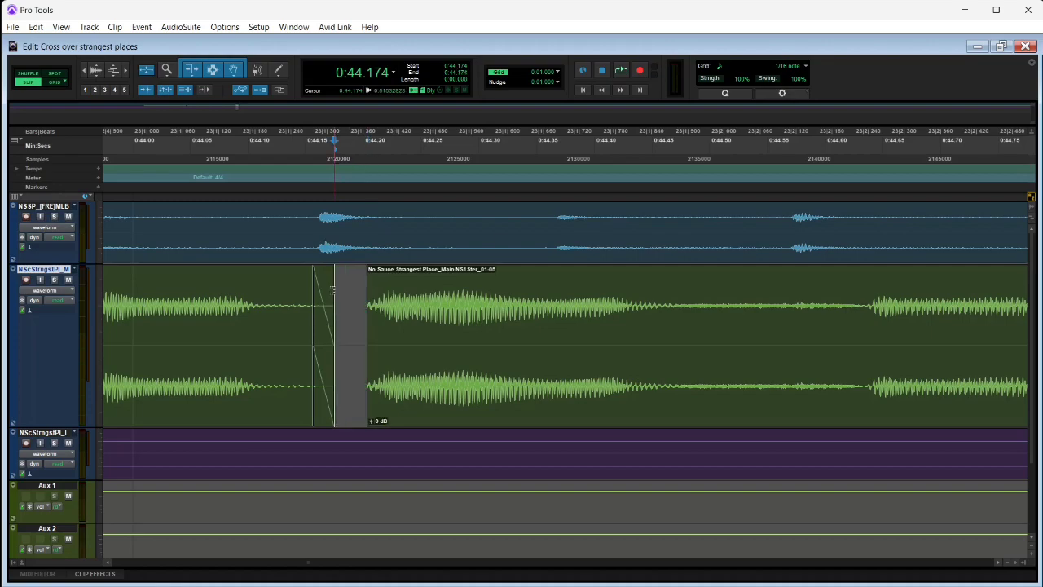
left_click(371, 272)
left_click(167, 293)
key("space")
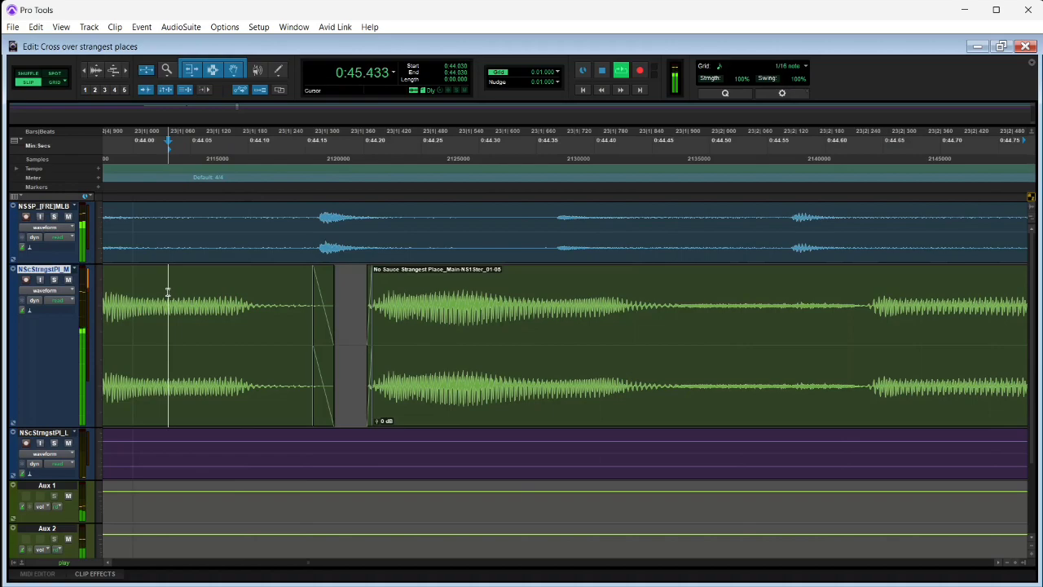
Step: Play on through the main vocal and locate the phrase around 0:49.96 to 0:50.32
left_click(95, 90)
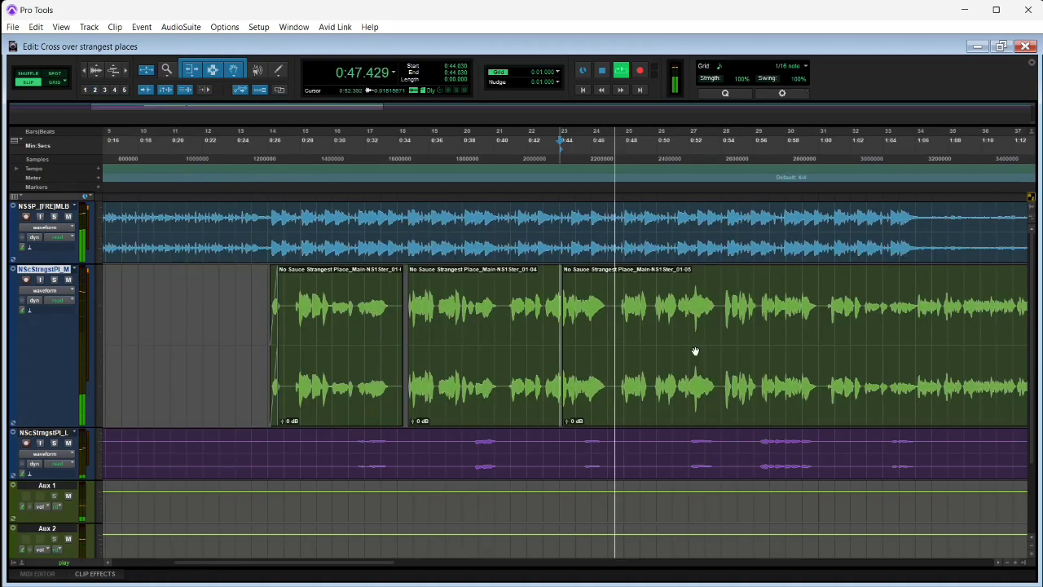
left_click(115, 89)
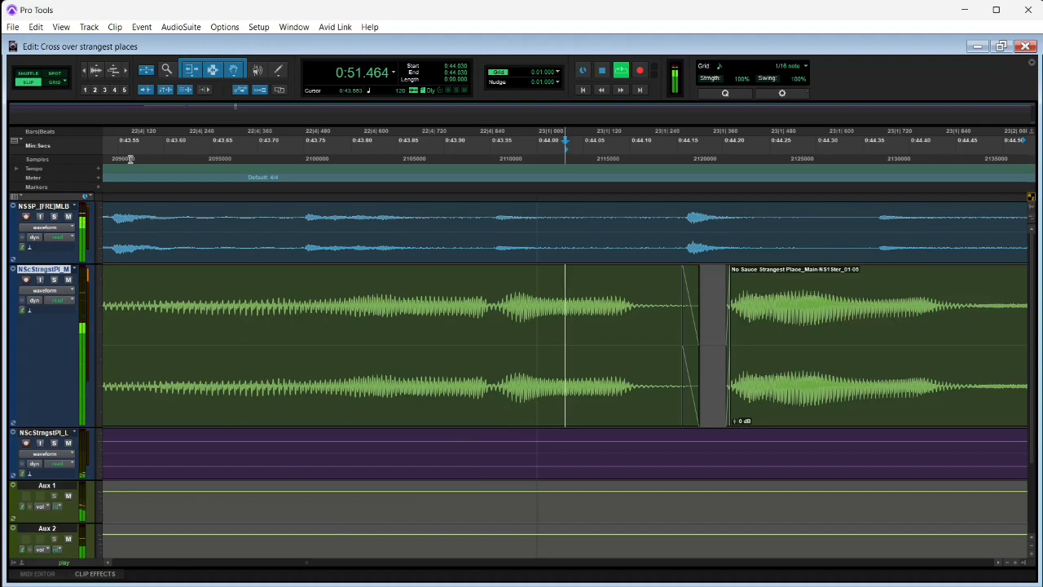
left_click(102, 91)
left_click_drag(878, 313, 1028, 328)
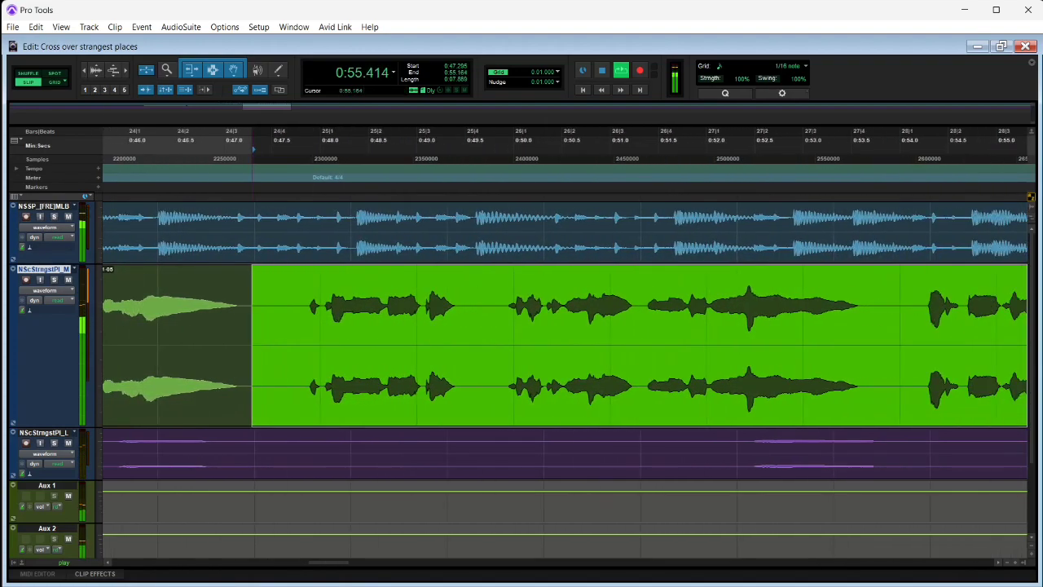
left_click(321, 289)
key("space")
left_click(207, 287)
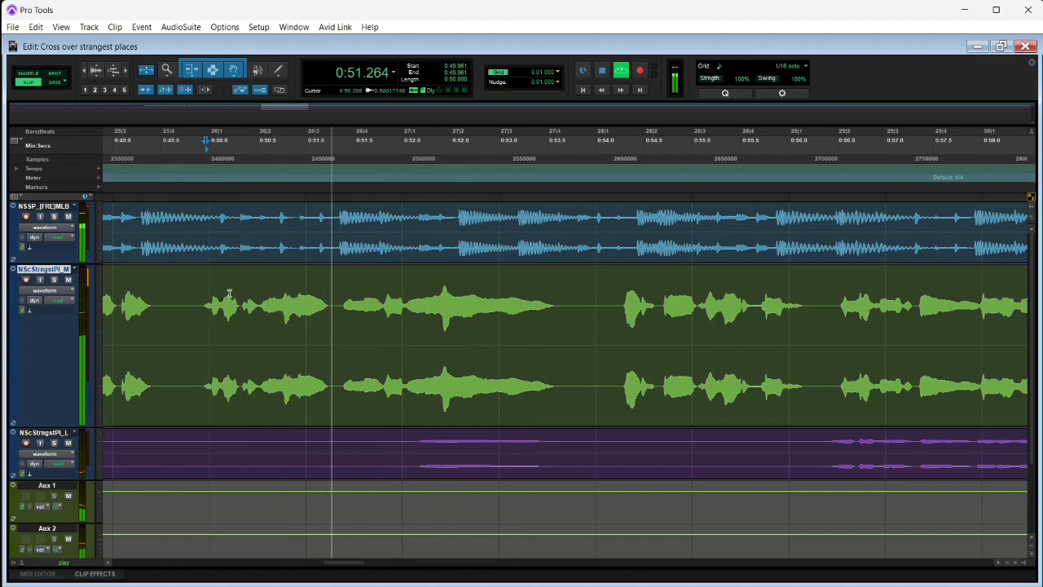
left_click(240, 294)
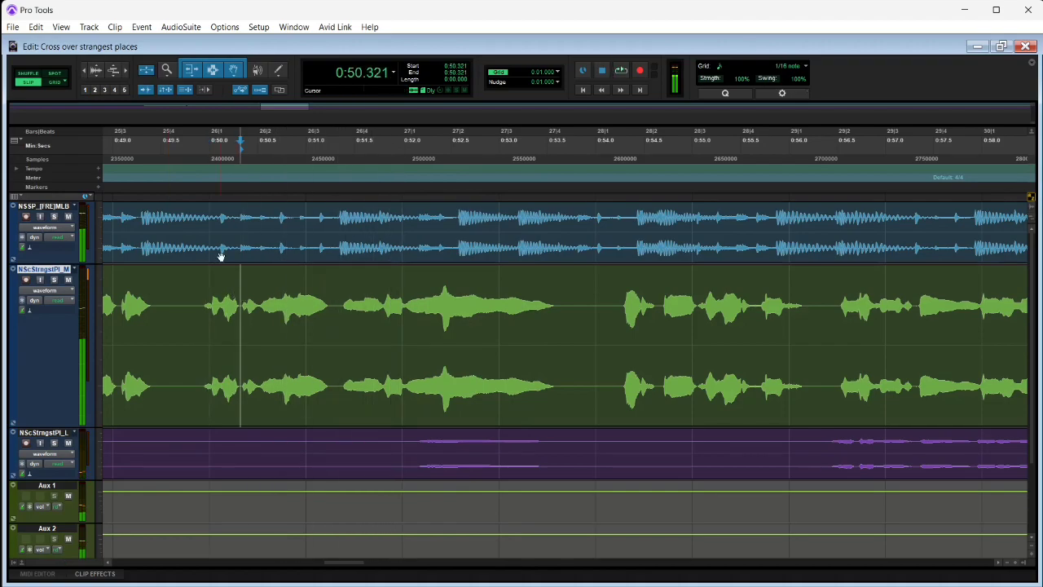
Step: Cut a sliver out of the main vocal from about 0:50.47 to 0:50.48, with a very short fade-out before the gap
left_click(127, 69)
left_click(127, 69)
left_click(127, 69)
key("space")
key("space")
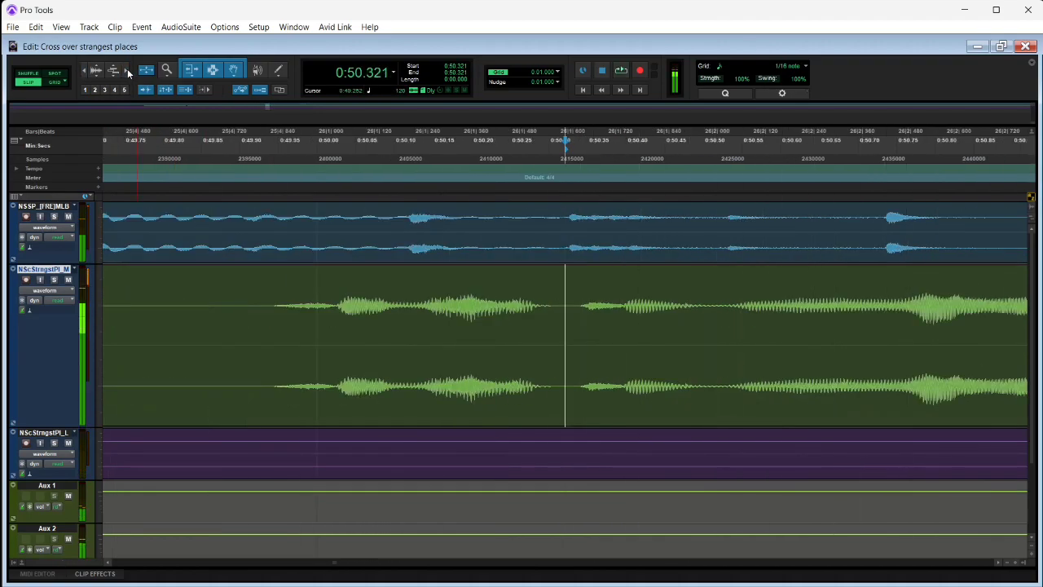
key("space")
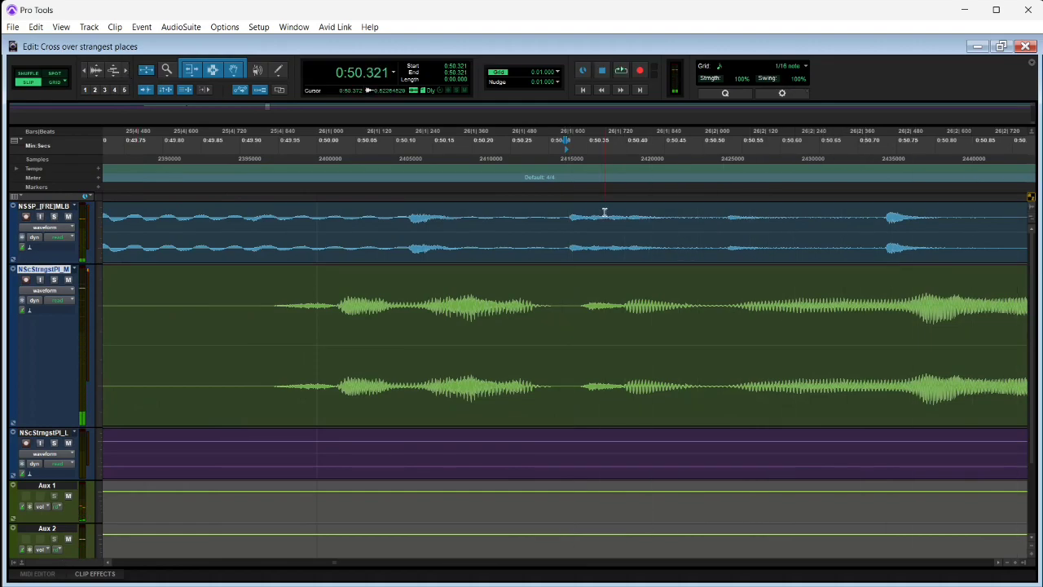
mouse_move(683, 292)
left_mouse_down()
mouse_move(696, 297)
mouse_move(678, 278)
left_mouse_up()
key("space")
key("space")
key("Delete")
Step: Add a very short fade-in to the main vocal clip after the 0:50.48 gap and audition the edit from about 0:50.11
left_click(702, 275)
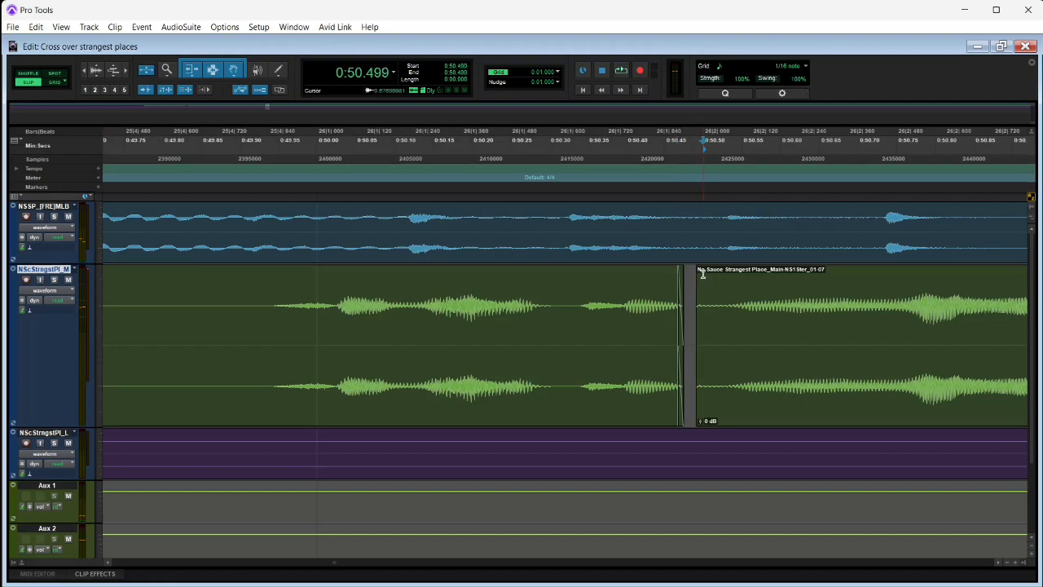
left_click(400, 289)
key("space")
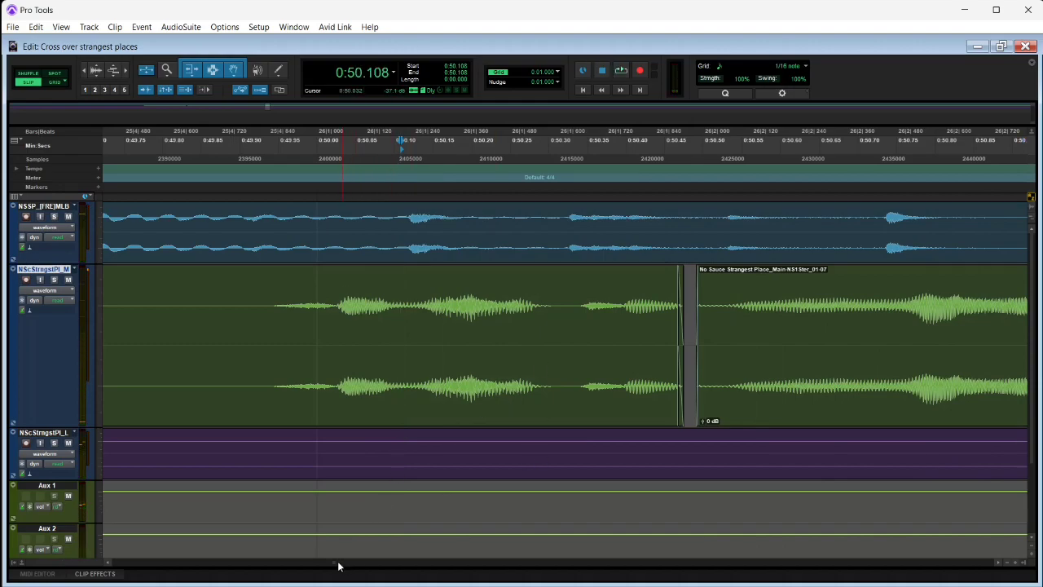
Step: Review the main vocal by playing from about 0:51.55 and locate the phrase at about 1:30.7
left_click_drag(335, 563, 336, 563)
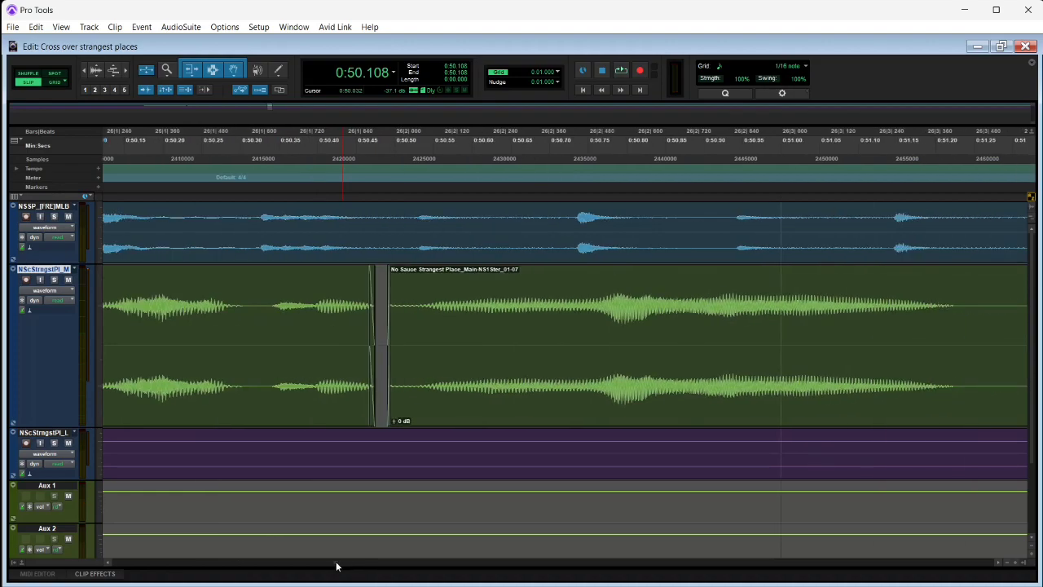
left_click_drag(337, 563, 342, 563)
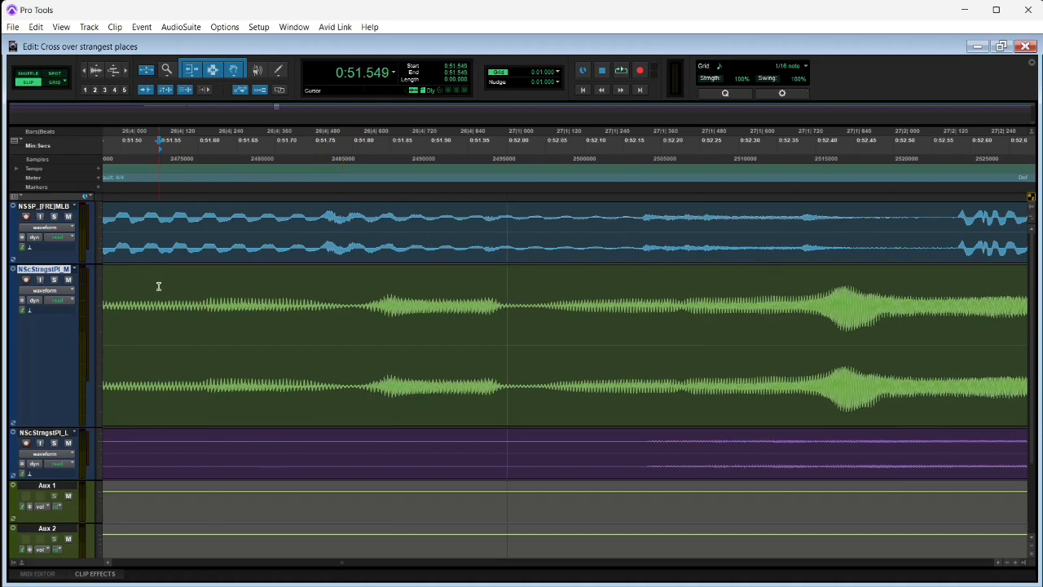
key("space")
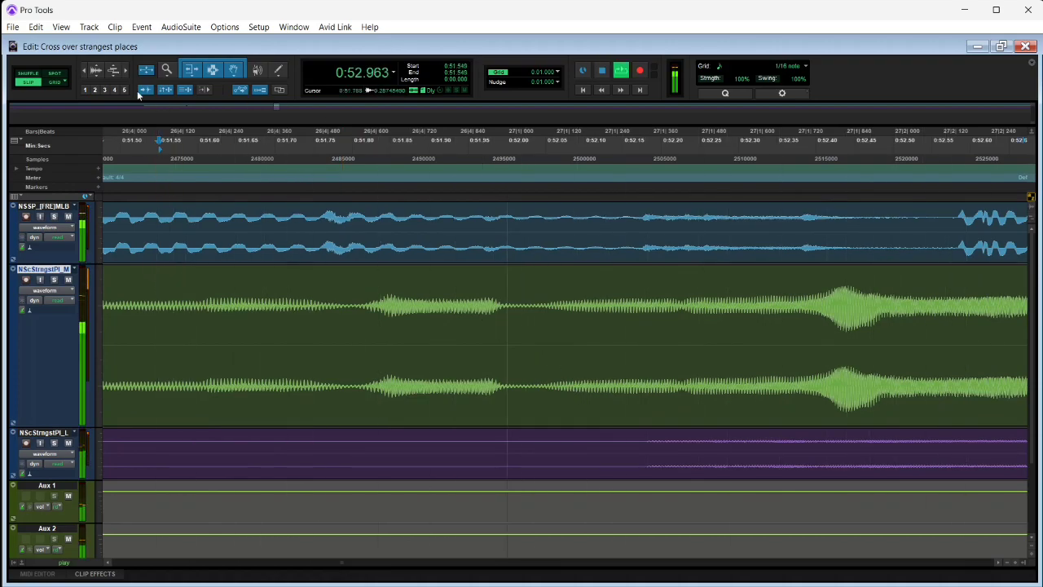
left_click(109, 90)
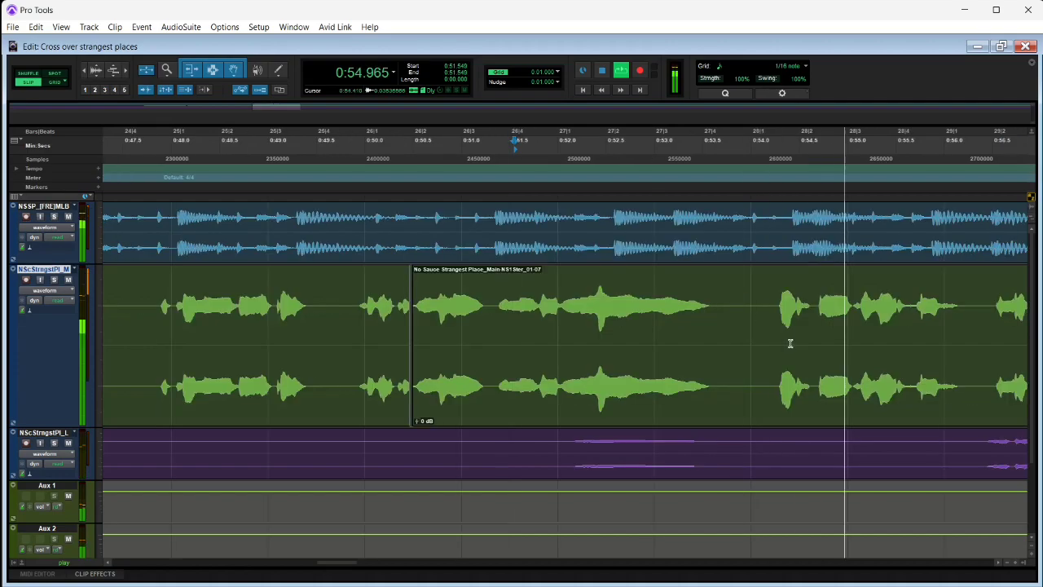
left_click_drag(345, 563, 433, 570)
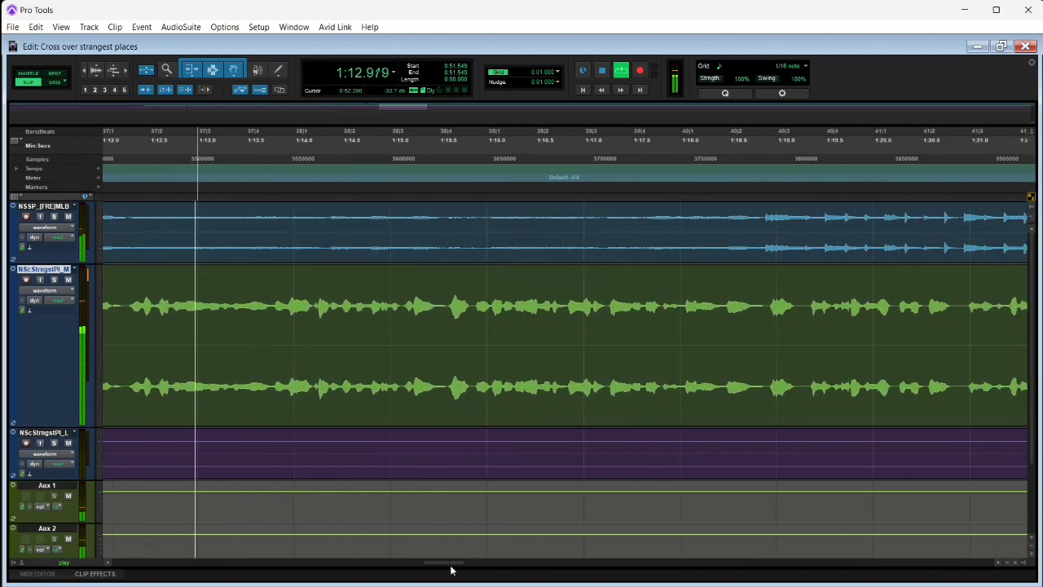
left_click_drag(451, 571, 456, 571)
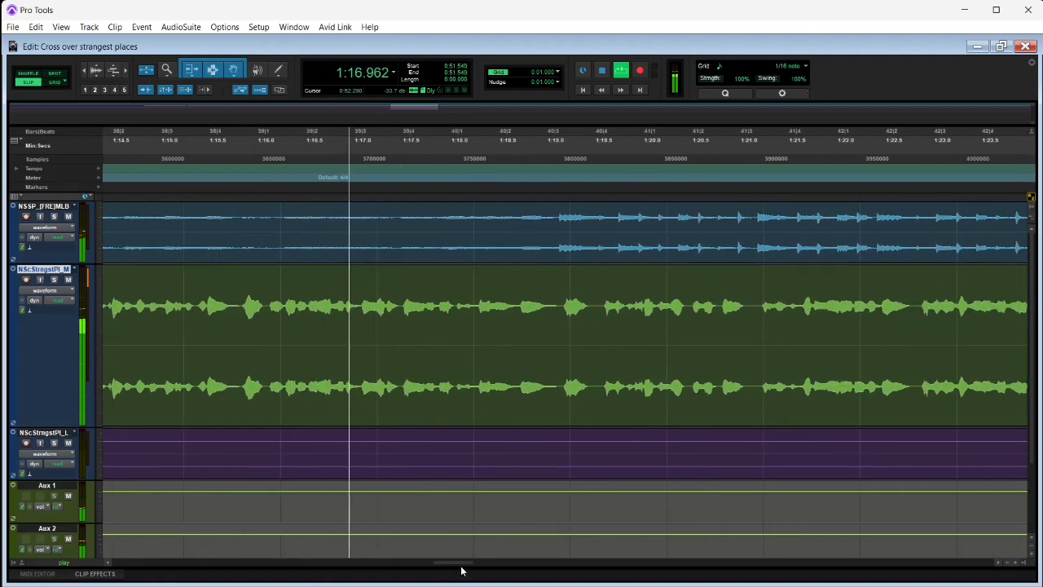
left_click_drag(462, 570, 520, 570)
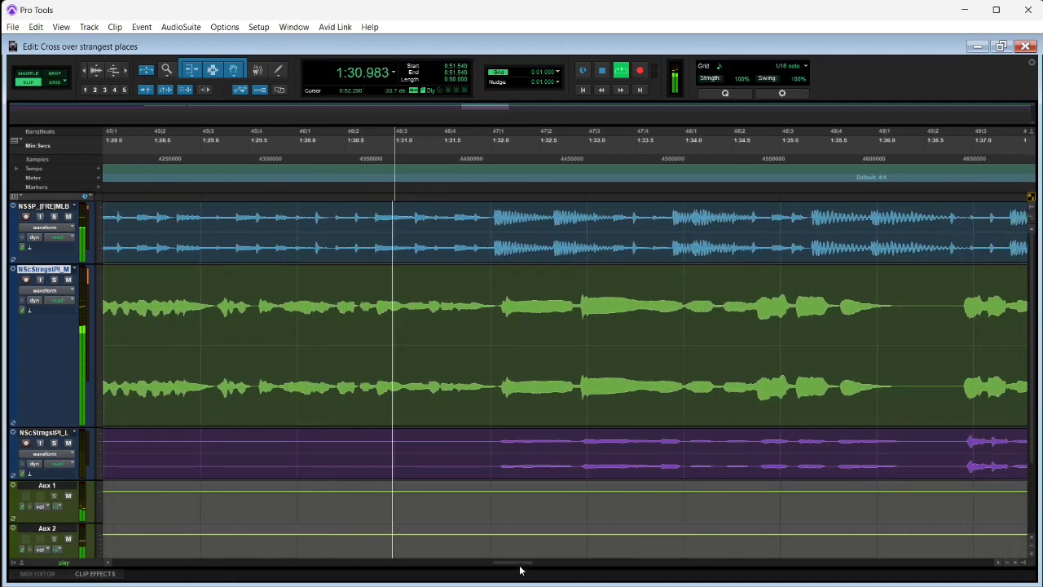
left_click(355, 290)
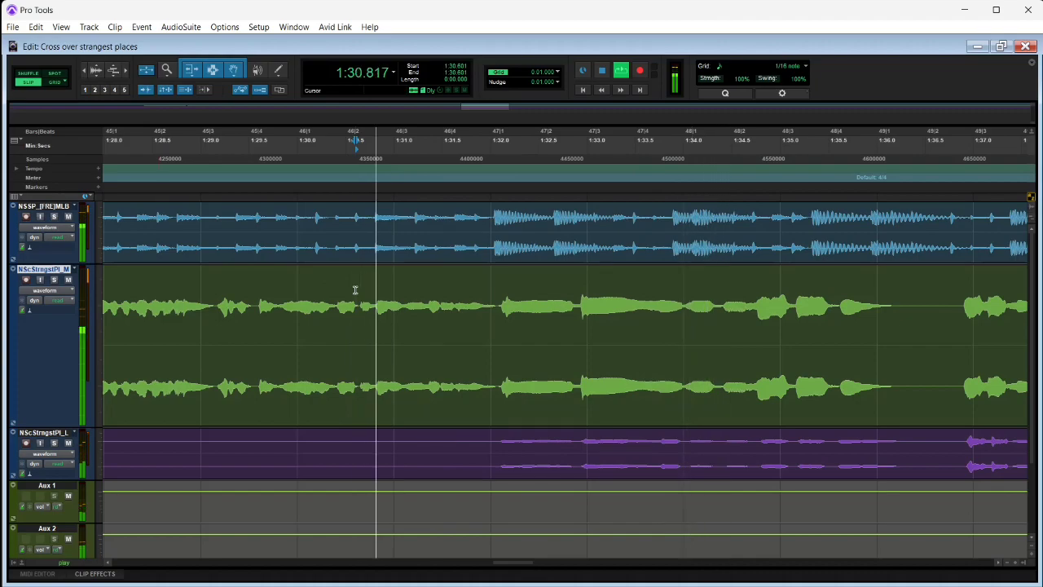
left_click(368, 291)
key("space")
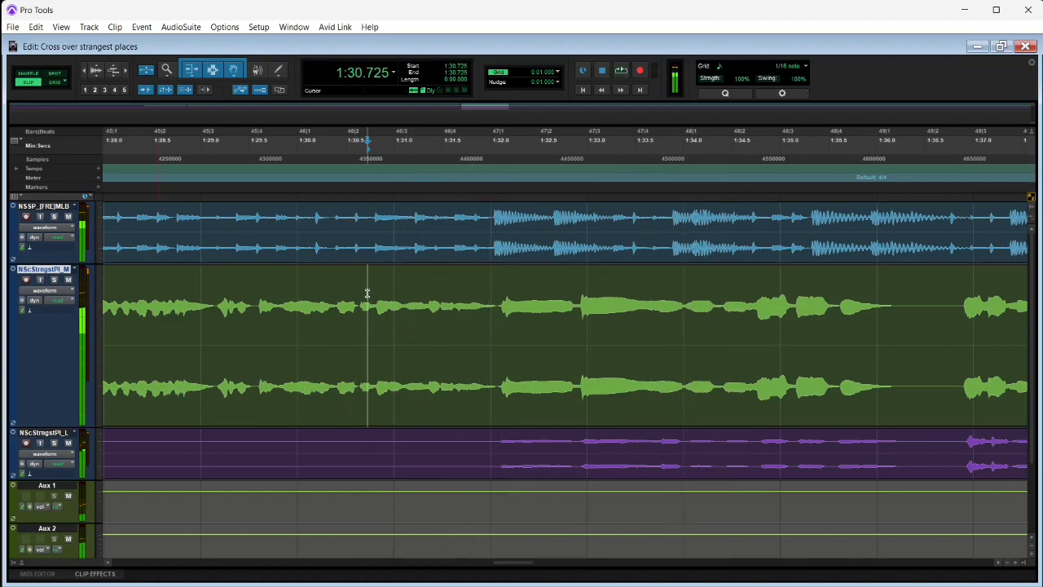
Step: Cut the small noise out of the main vocal at about 1:30.65, fade in the clip after it and audition from about 1:30.27
left_click(126, 70)
left_click(126, 70)
left_click(126, 70)
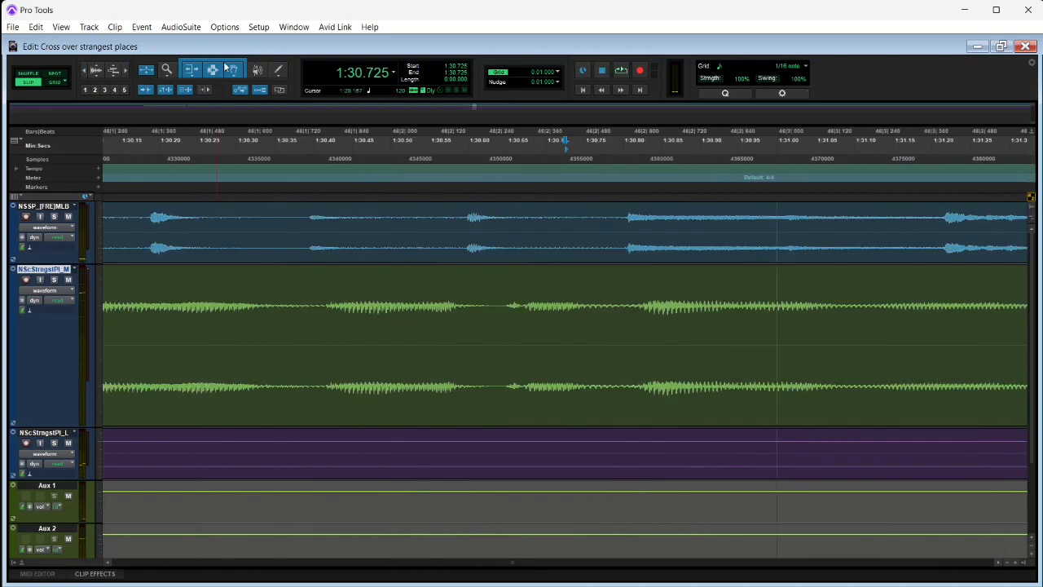
key("space")
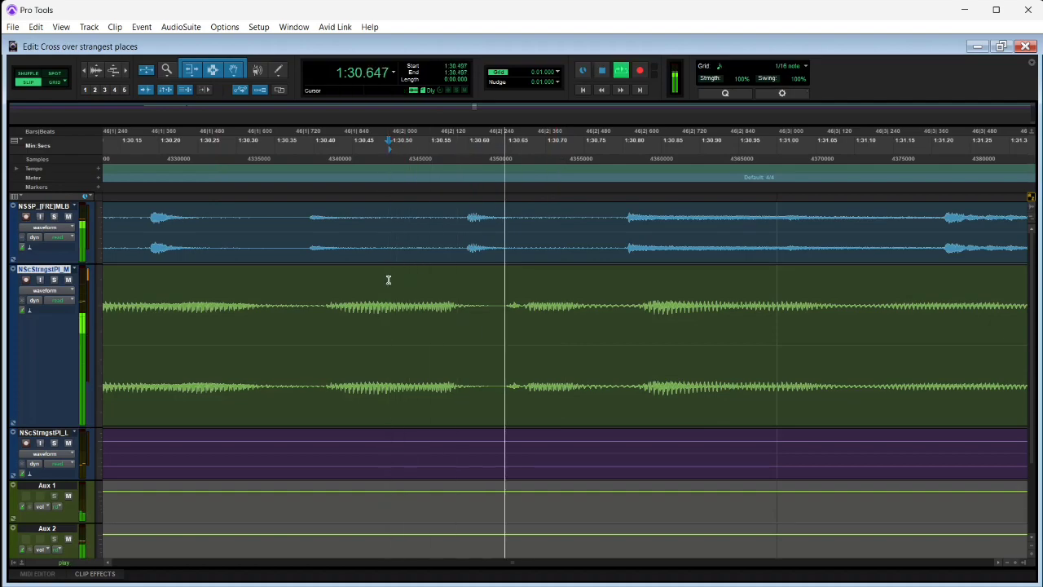
key("space")
left_click_drag(505, 302, 520, 294)
key("Delete")
left_click(215, 277)
key("space")
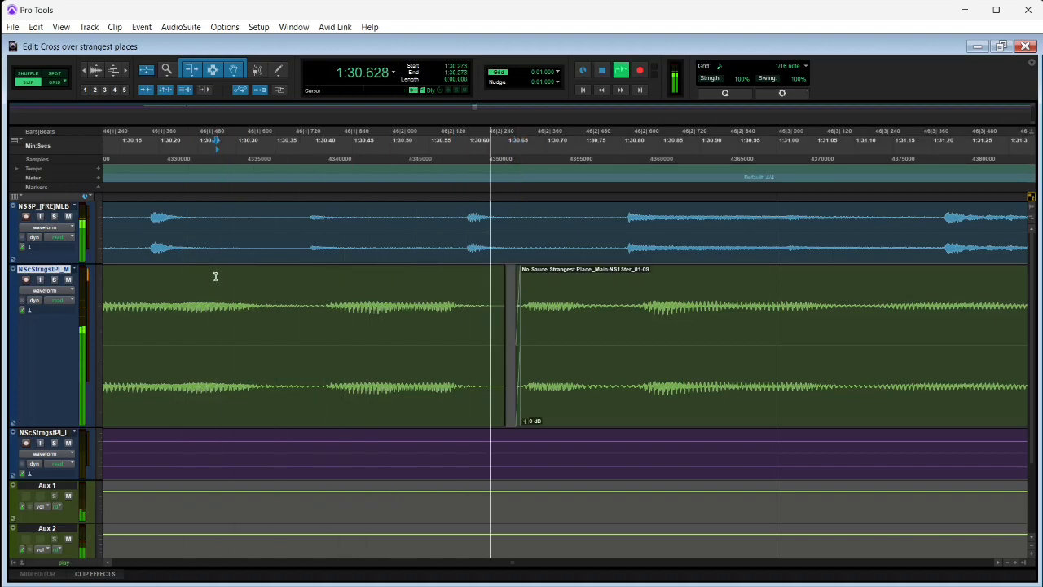
Step: Follow the main vocal's playback and locate the phrase starting at about 1:41.73
left_click(104, 90)
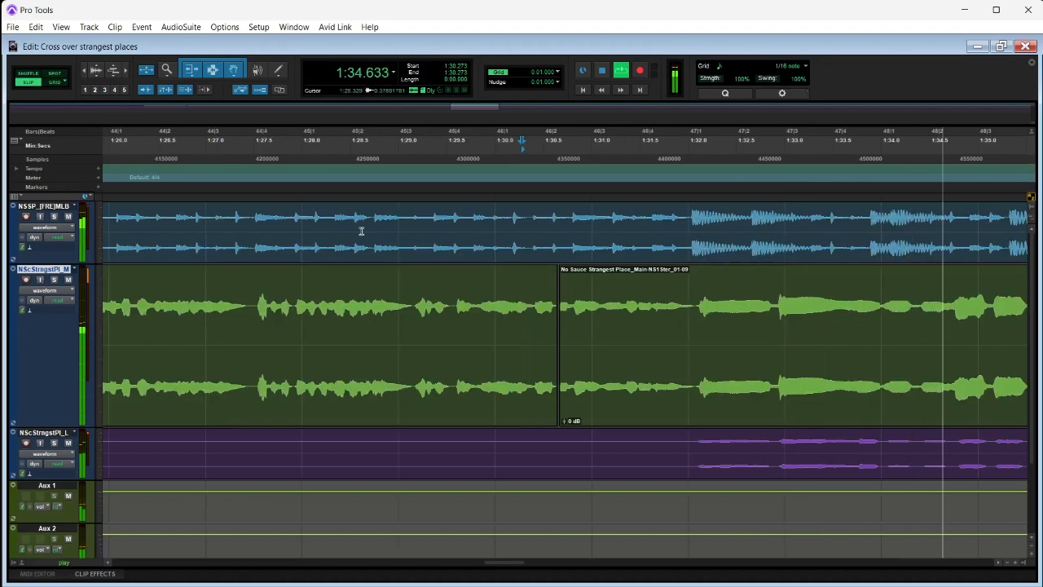
left_click_drag(501, 564, 545, 563)
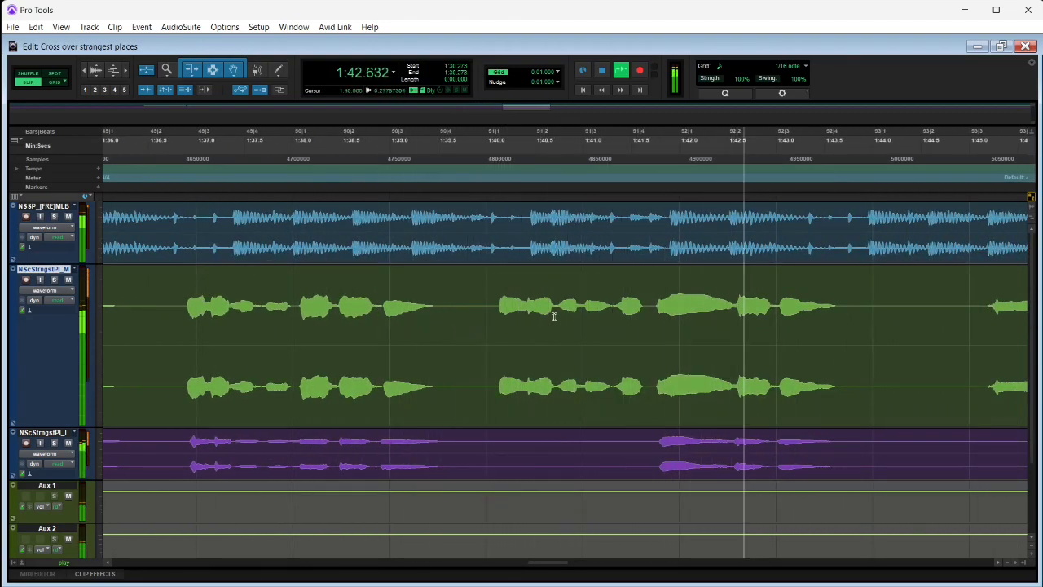
left_click(649, 293)
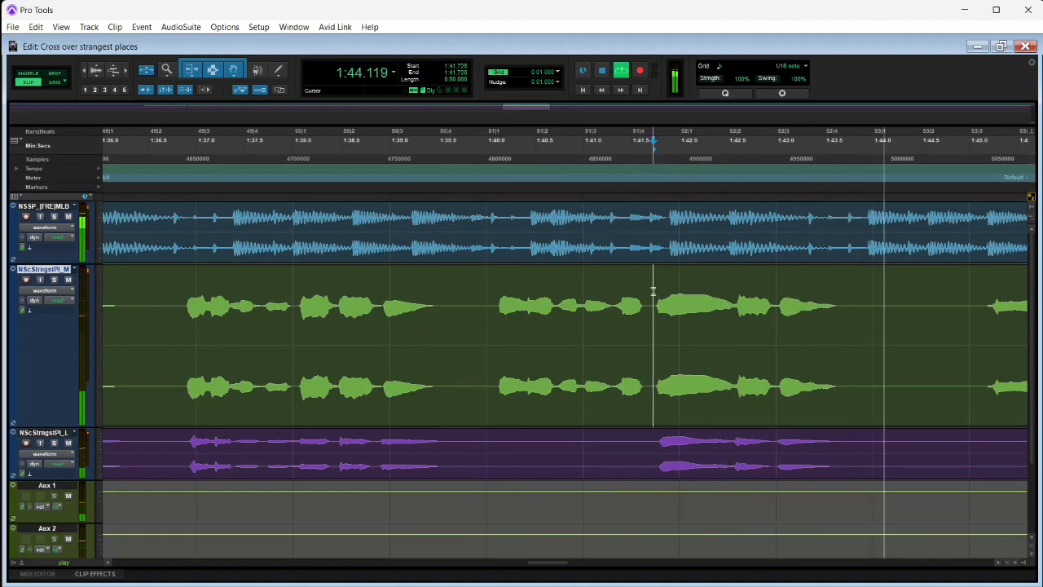
key("space")
left_click(653, 291)
Step: Solo the main vocal track and audition it from about 1:41.73
left_click(54, 280)
key("space")
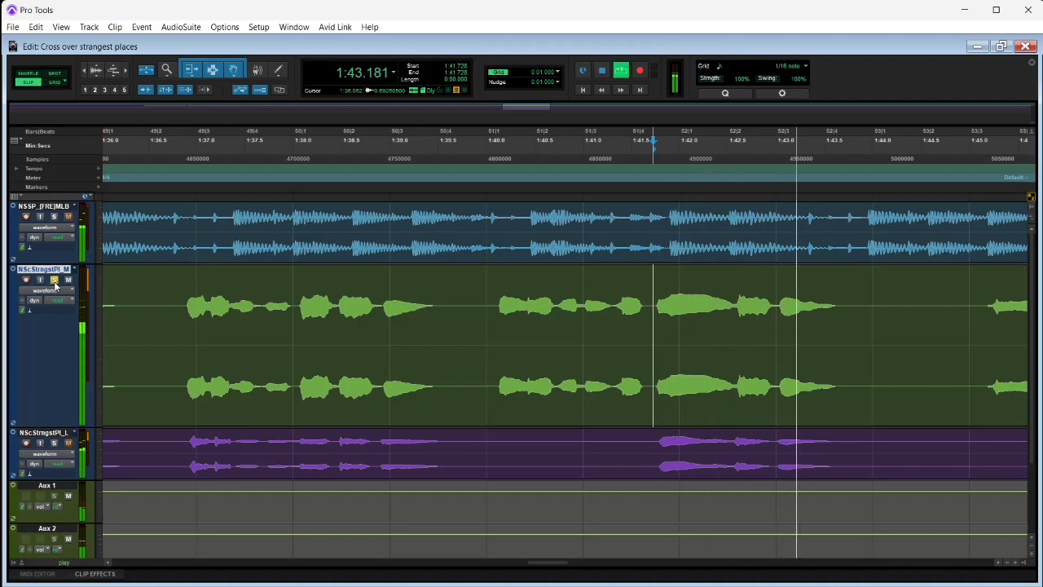
key("space")
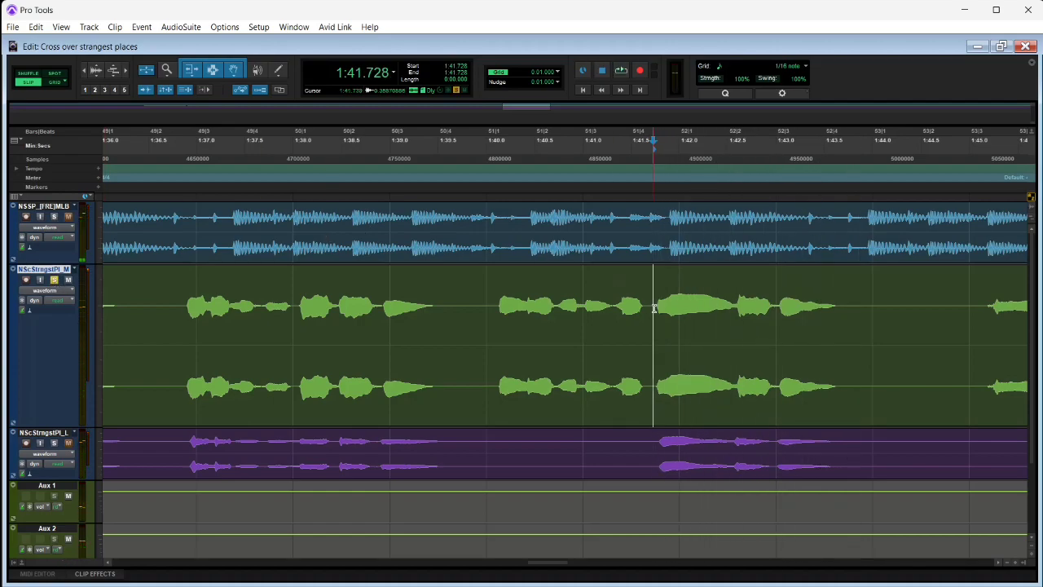
Step: Split the main vocal clip at about 1:41.69, add a fade-in about 0.2 s long after the split and audition from about 1:40.88
right_click(650, 310)
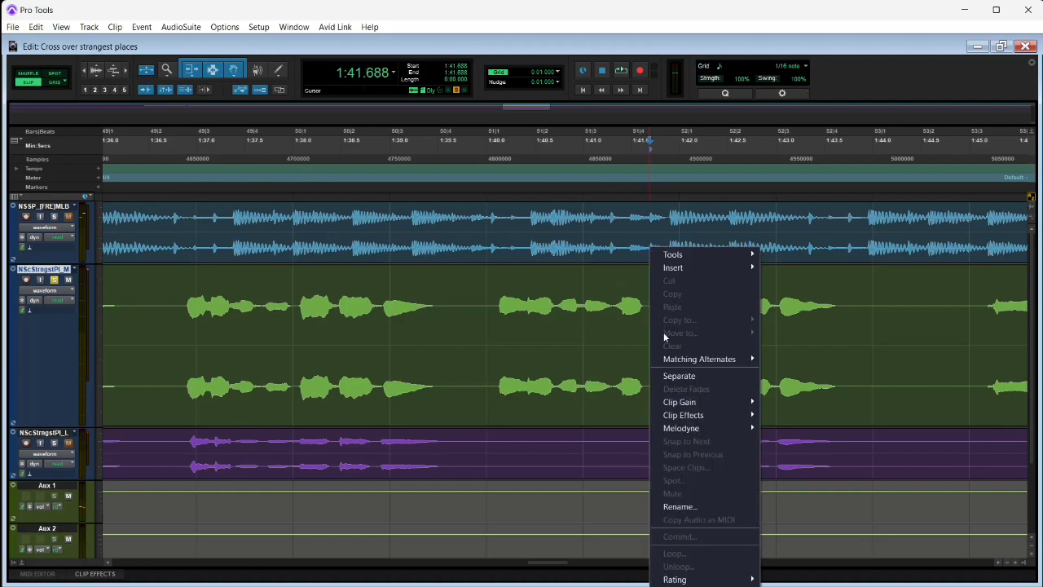
left_click(673, 375)
left_click_drag(651, 287, 674, 289)
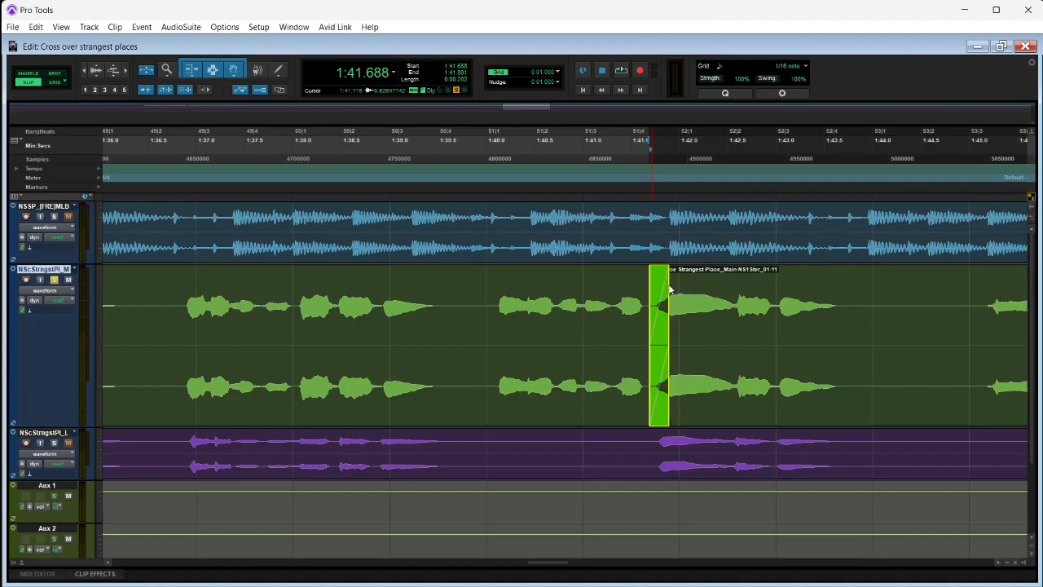
key("ctrl+f")
left_click(572, 285)
key("space")
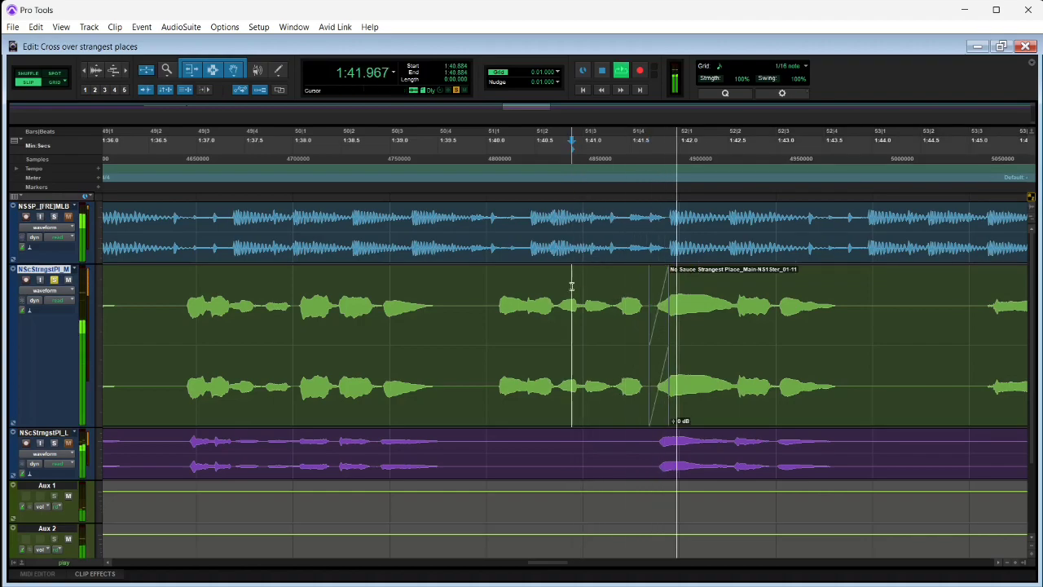
key("space")
key("space")
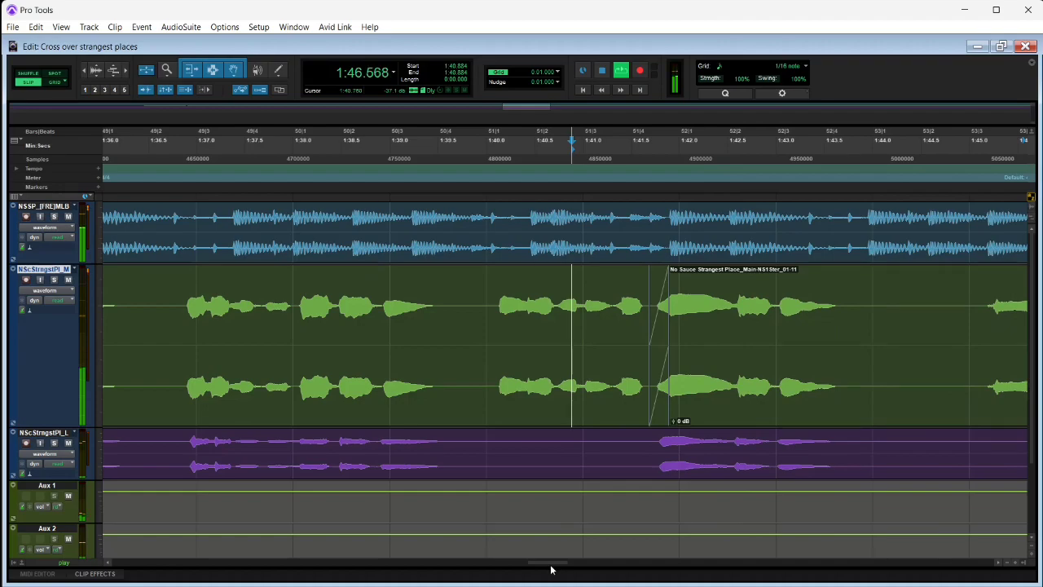
Step: Cut the faint noise between 1:57.607 and 1:58.141 out of the main vocal clip
left_click_drag(551, 566, 609, 574)
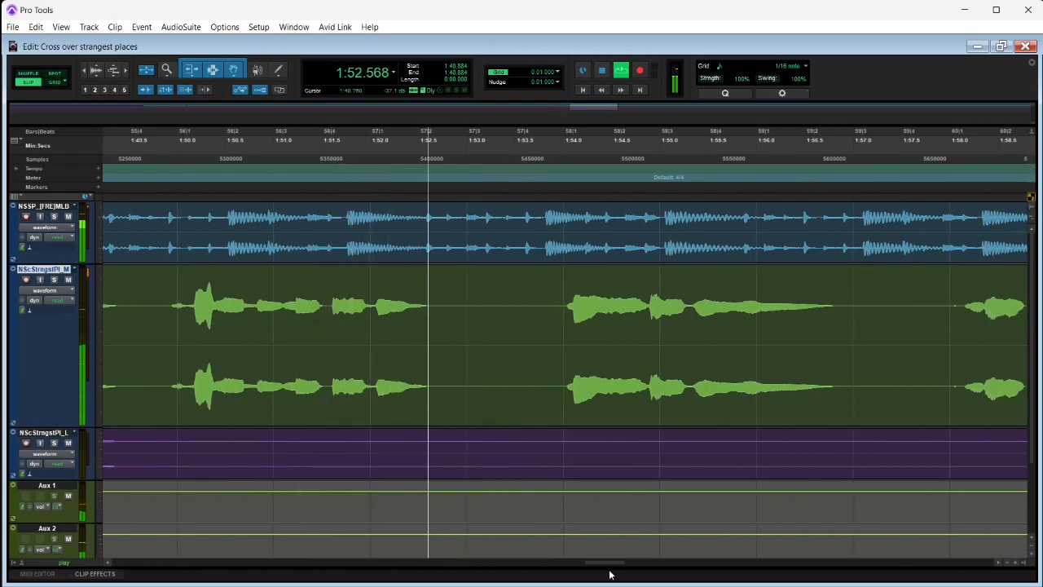
left_click_drag(595, 565, 611, 565)
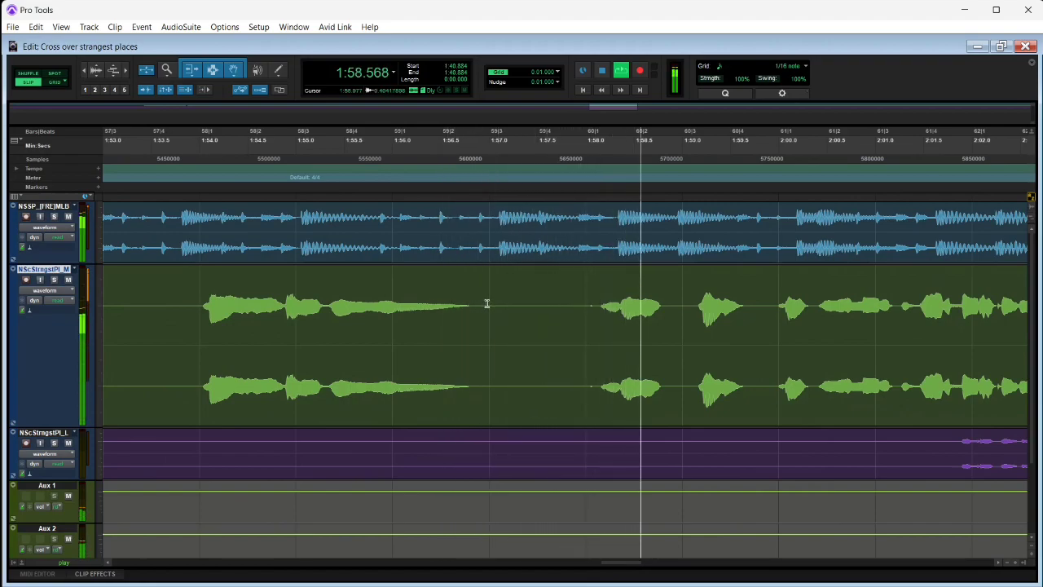
left_click_drag(547, 303, 598, 316)
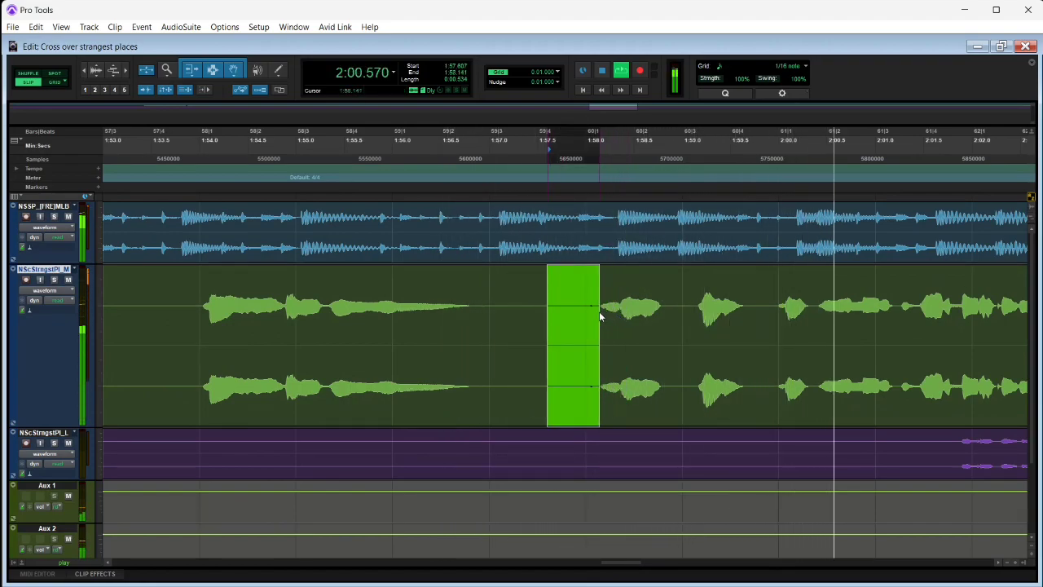
key("Delete")
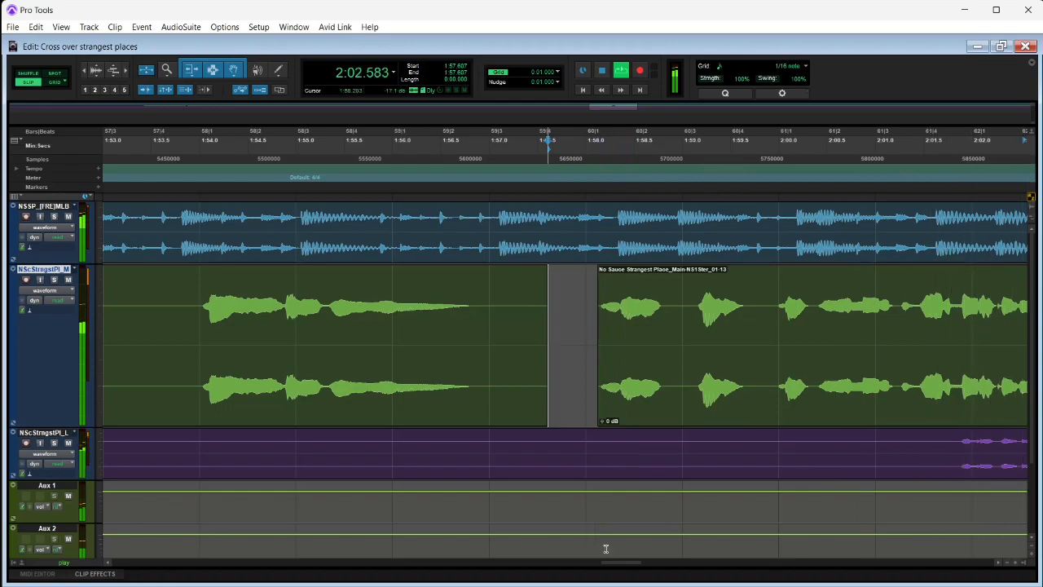
Step: Cut the small noise out of the main vocal at about 2:02.27, fade in the clip after it and audition from 2:01.822
left_click_drag(612, 565, 625, 565)
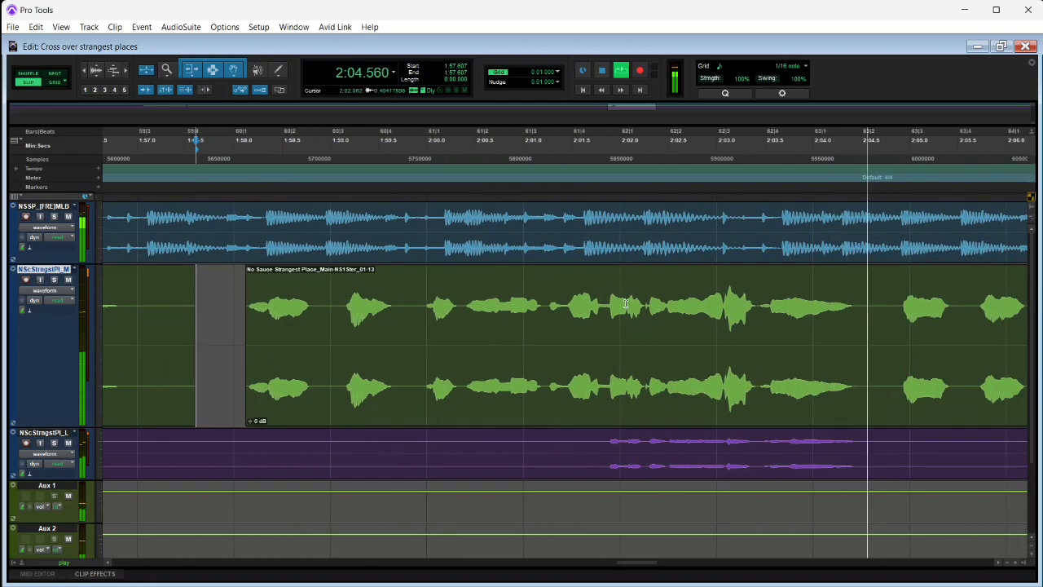
left_click(595, 302)
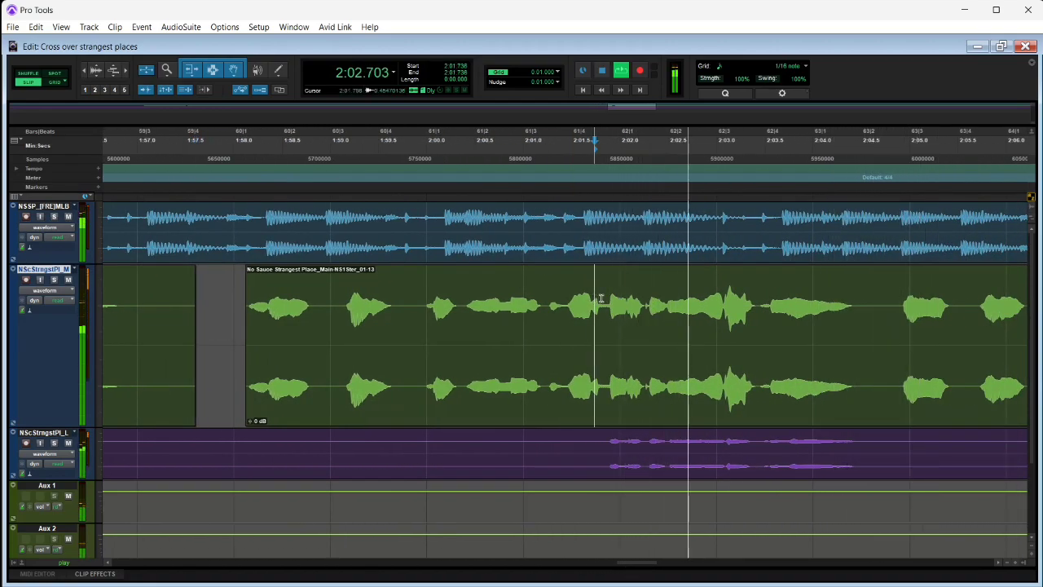
key("space")
left_click(645, 301)
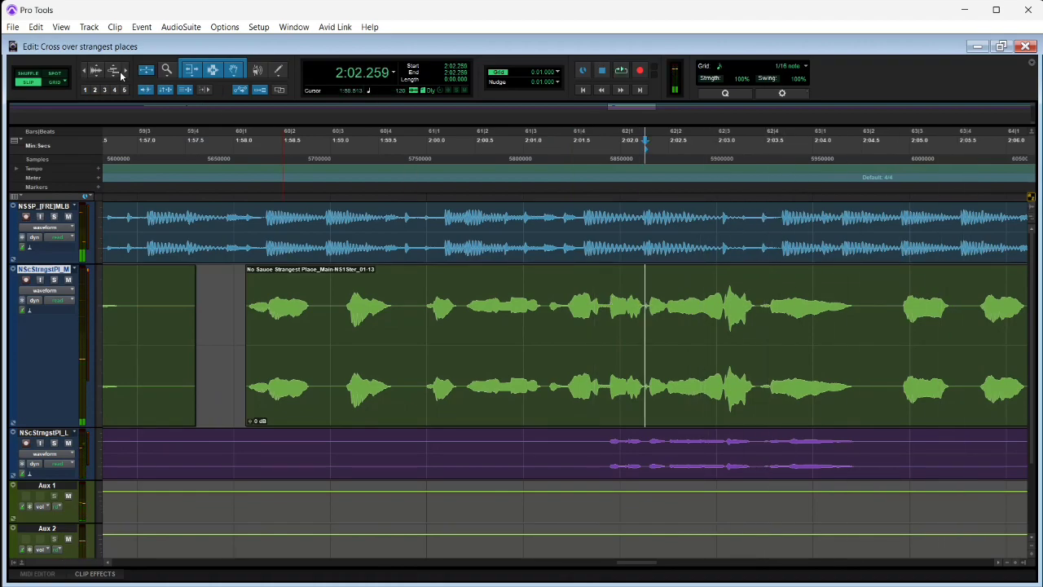
left_click(125, 71)
left_click(125, 71)
left_click(124, 71)
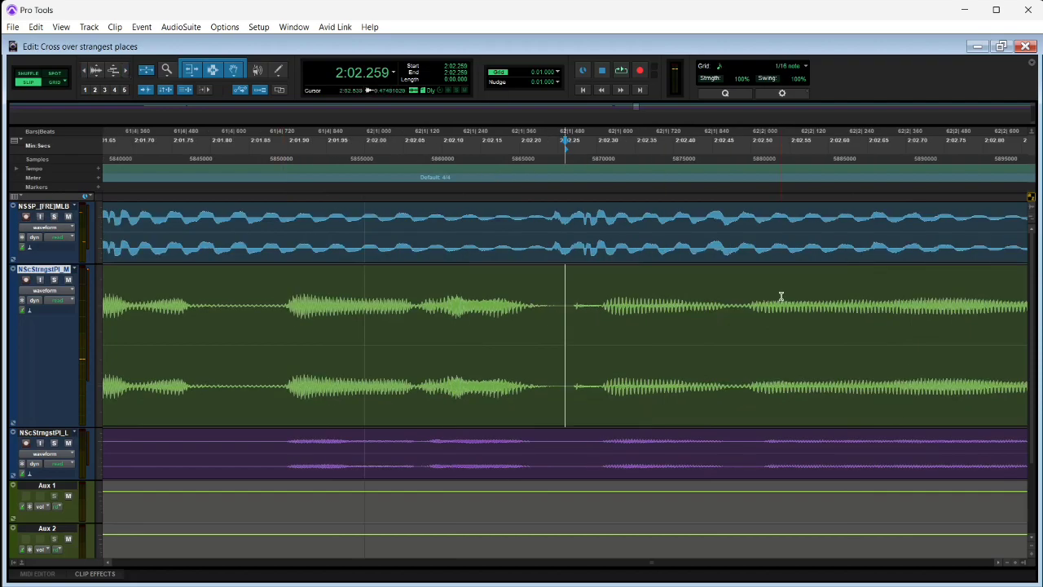
key("Delete")
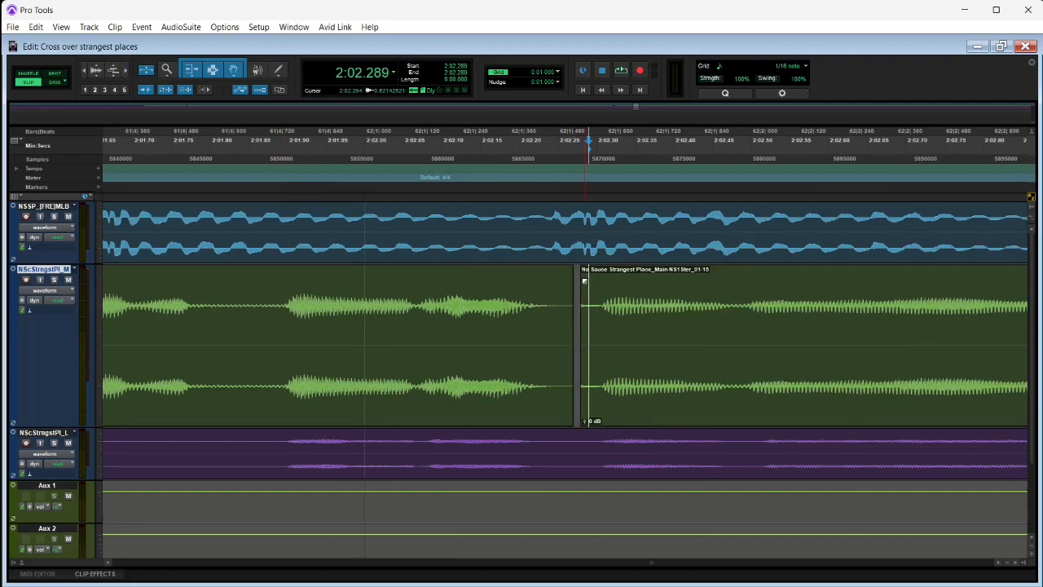
left_click(227, 285)
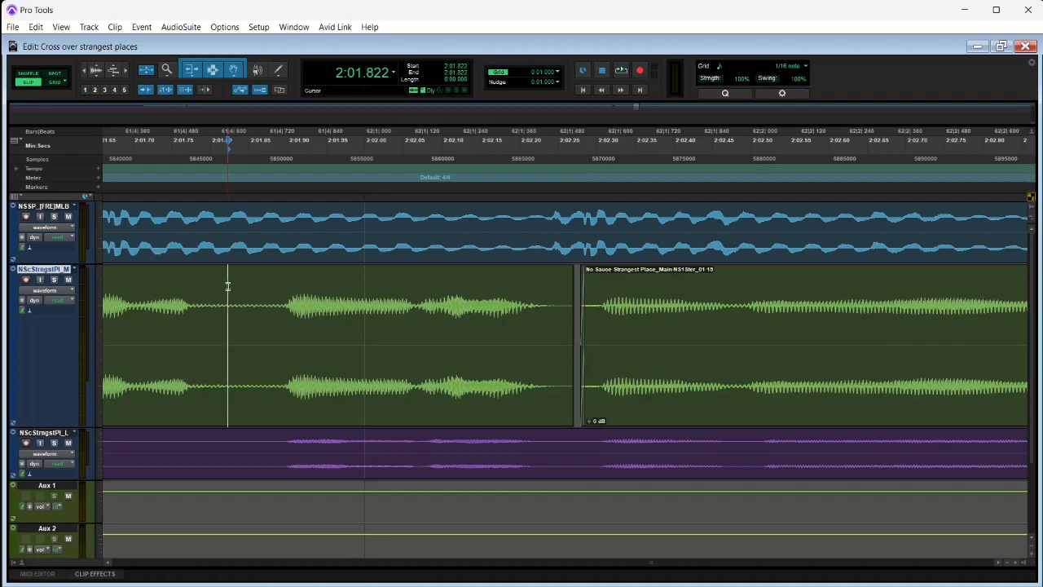
key("space")
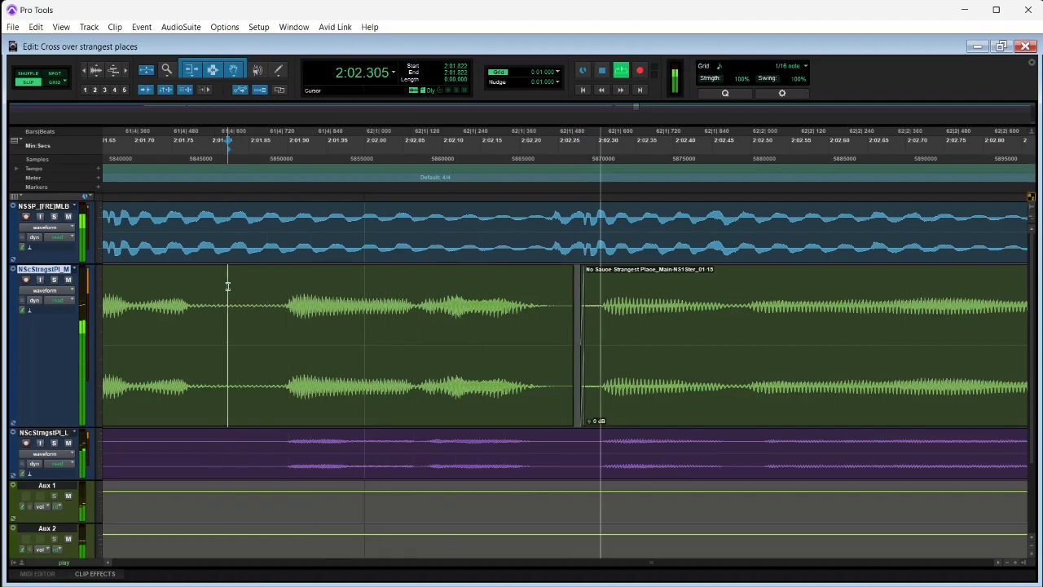
Step: Add a fade-out before the main vocal gap at about 2:02.27, lengthen the fade-in after it to about 0.02 s and audition from 2:02.073
left_click_drag(570, 281, 547, 297)
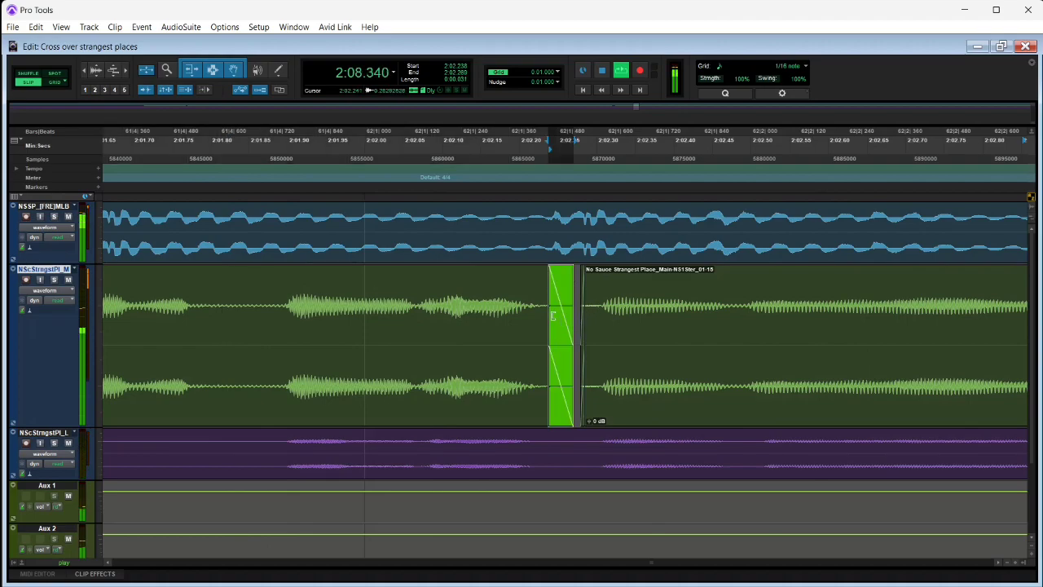
left_click(519, 298)
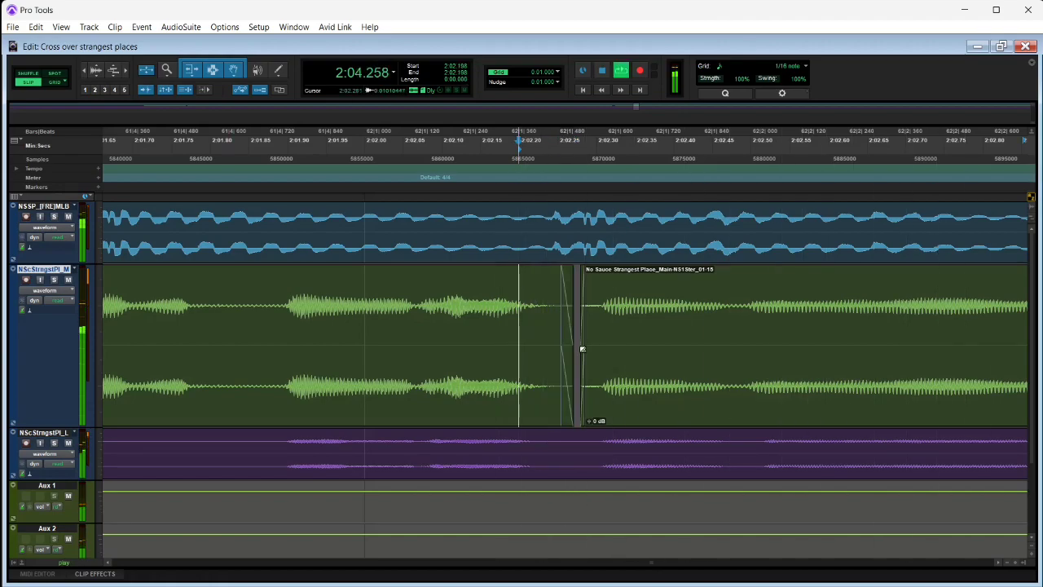
left_click(583, 398)
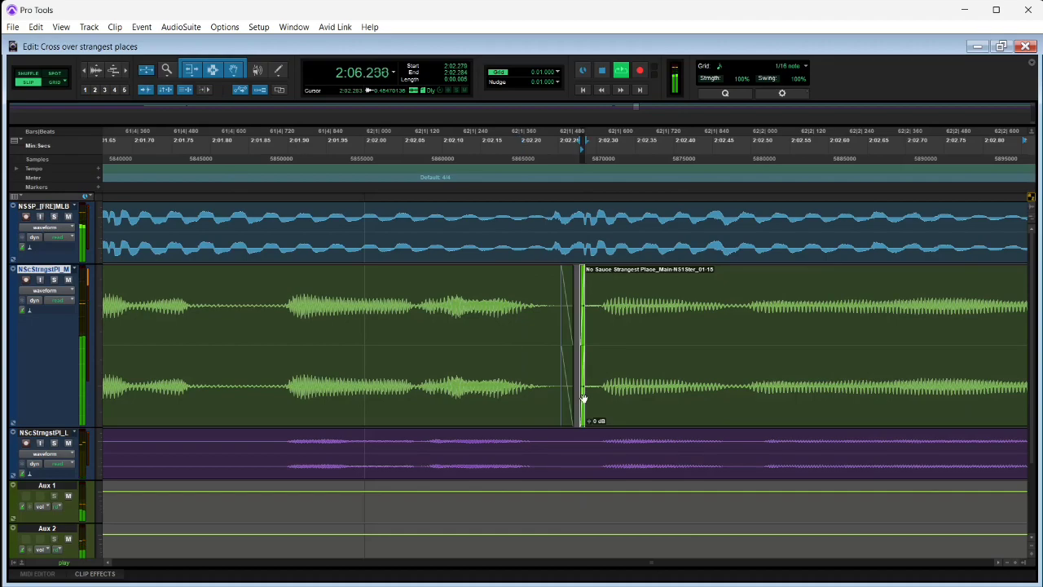
left_click_drag(586, 279, 599, 283)
left_click(422, 284)
key("space")
key("space")
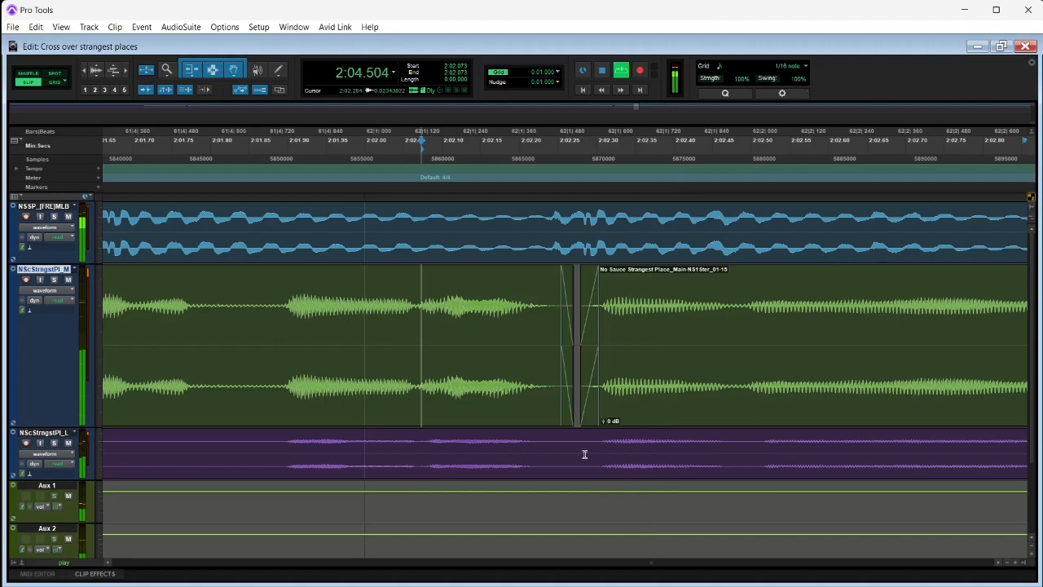
Step: Cut the short section at about 2:02.3 out of the Libs vocal clip
left_click_drag(575, 443, 606, 438)
key("Delete")
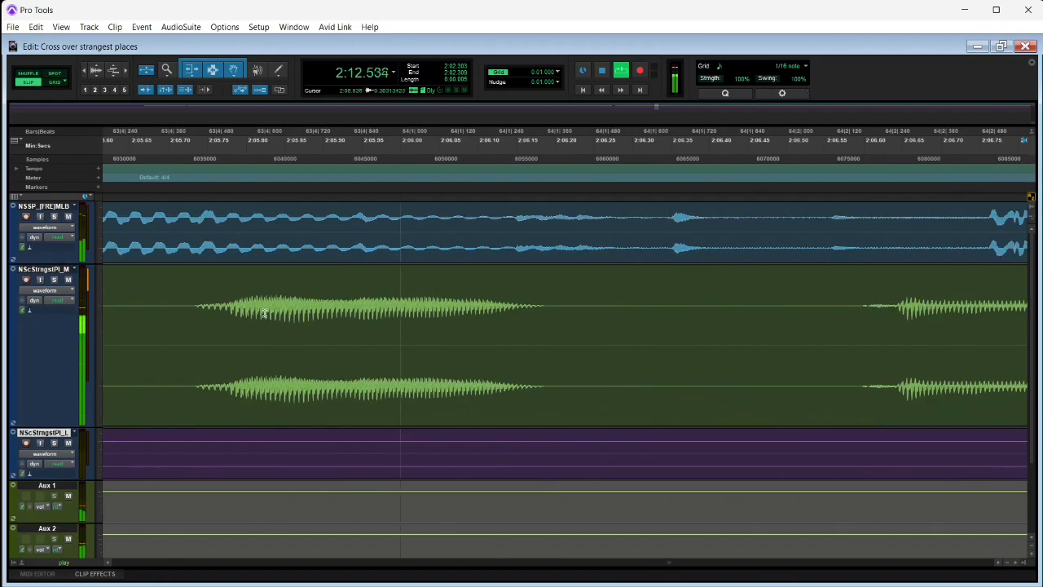
Step: Cut the small noise out of the main vocal at about 2:08.66, fade in the clip after it and audition from 2:08.472
left_click(215, 296)
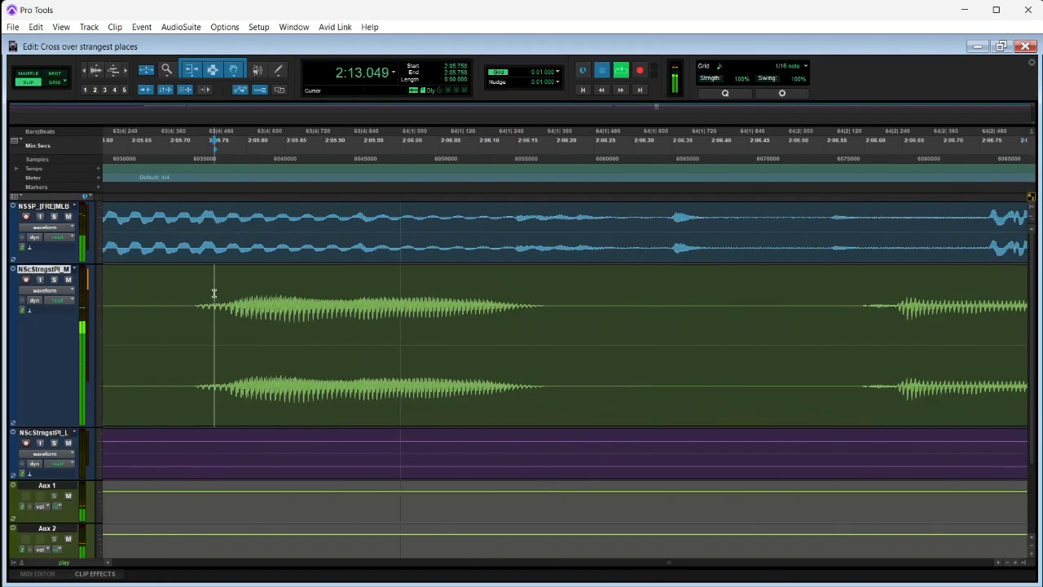
left_click(87, 71)
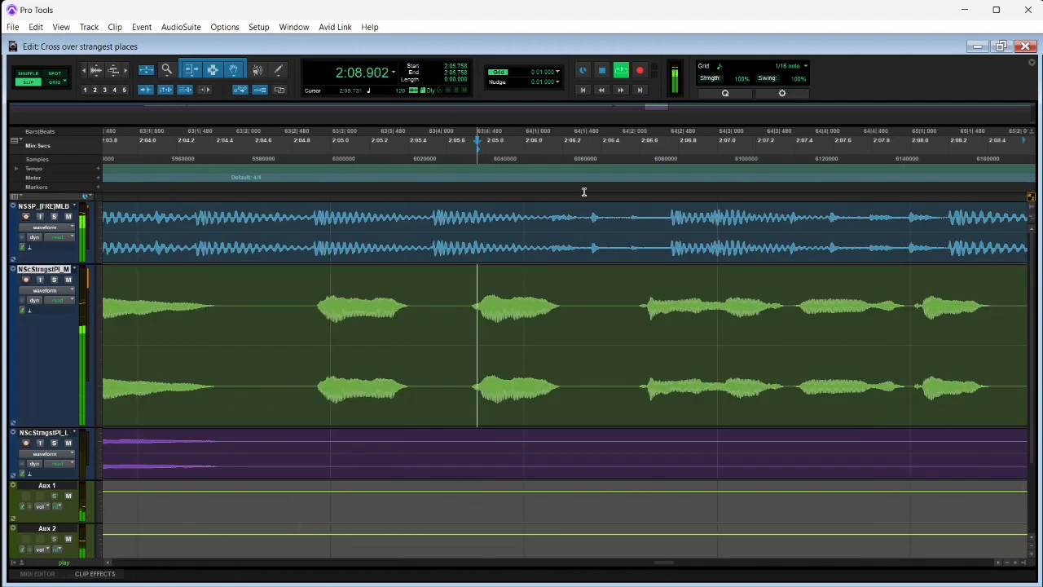
left_click_drag(934, 304, 1032, 342)
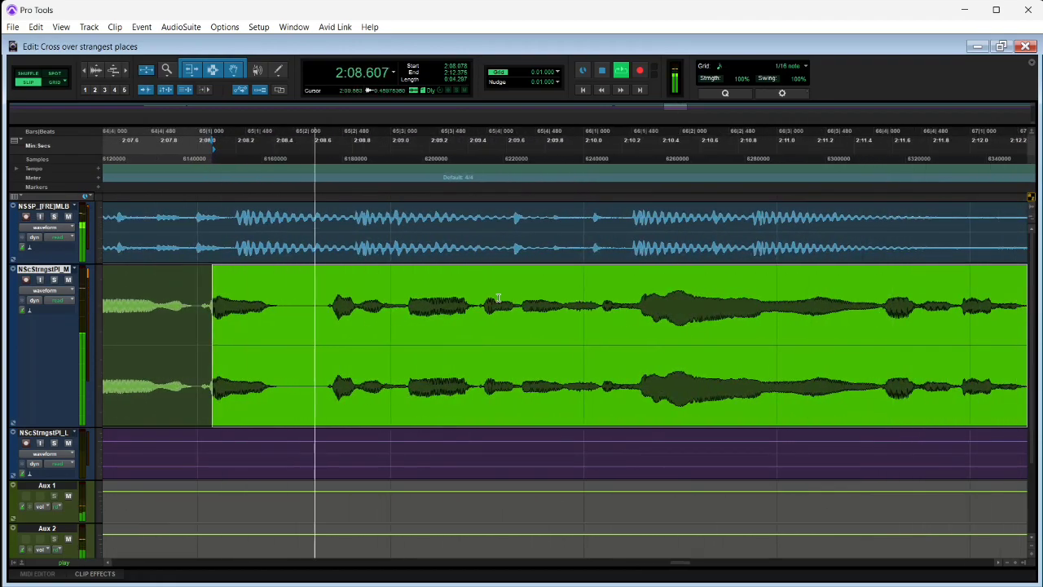
left_click(329, 306)
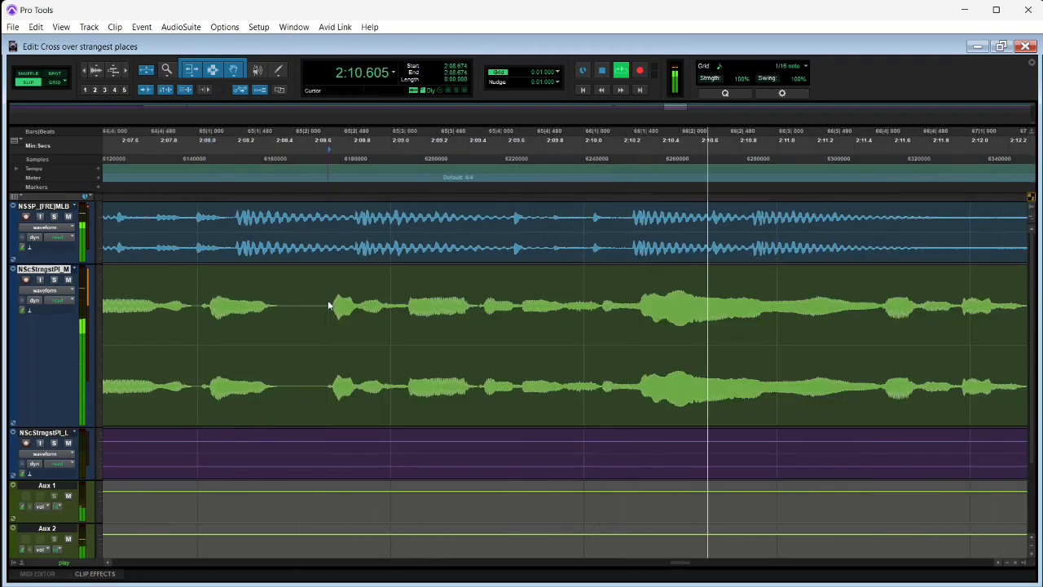
key("ctrl+e")
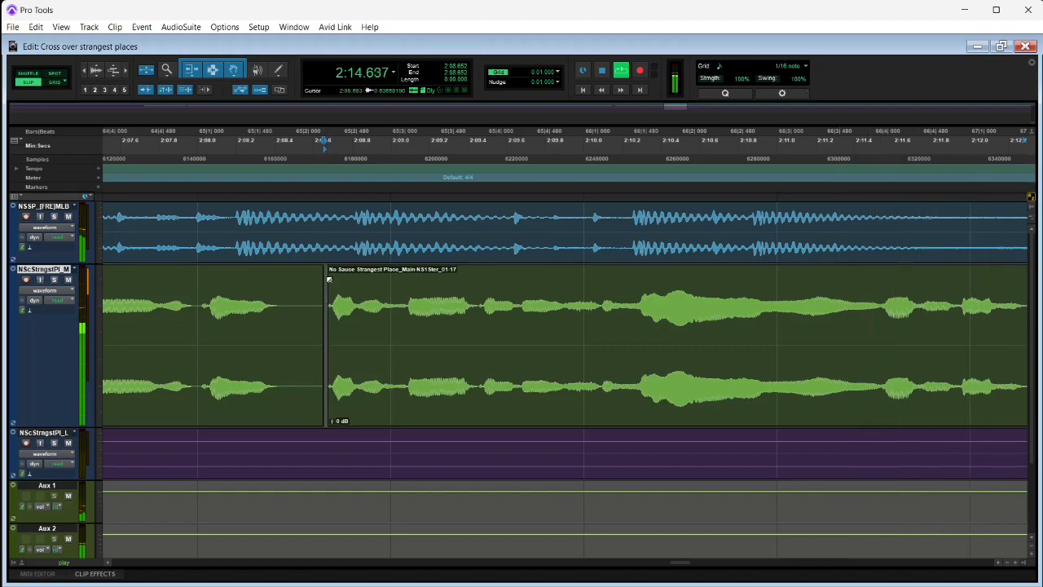
key("space")
left_click(287, 289)
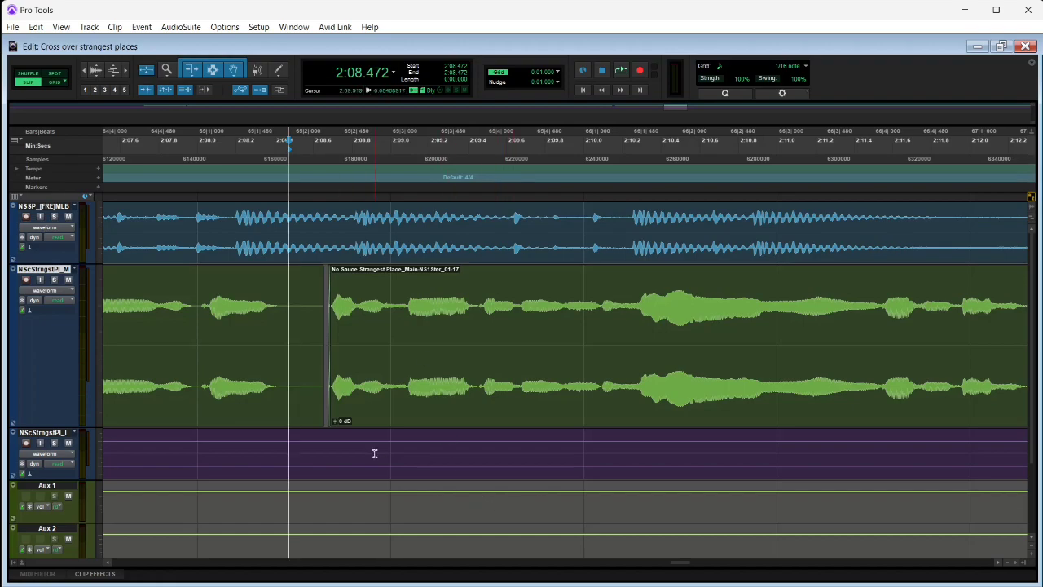
key("space")
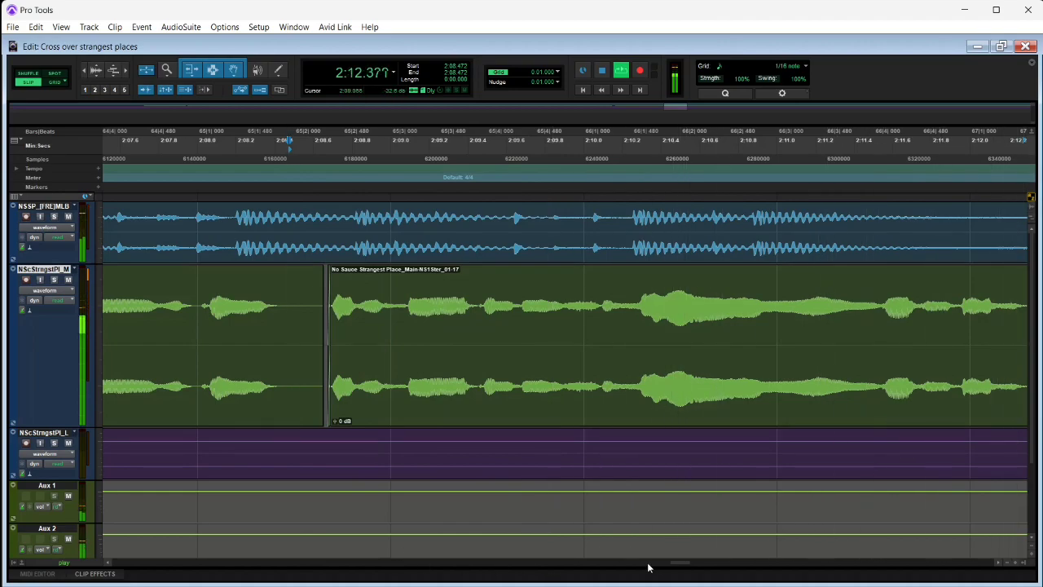
Step: Follow the main vocal's playback past 2:20 and audition the phrase from 2:21.052
left_click_drag(681, 564, 726, 573)
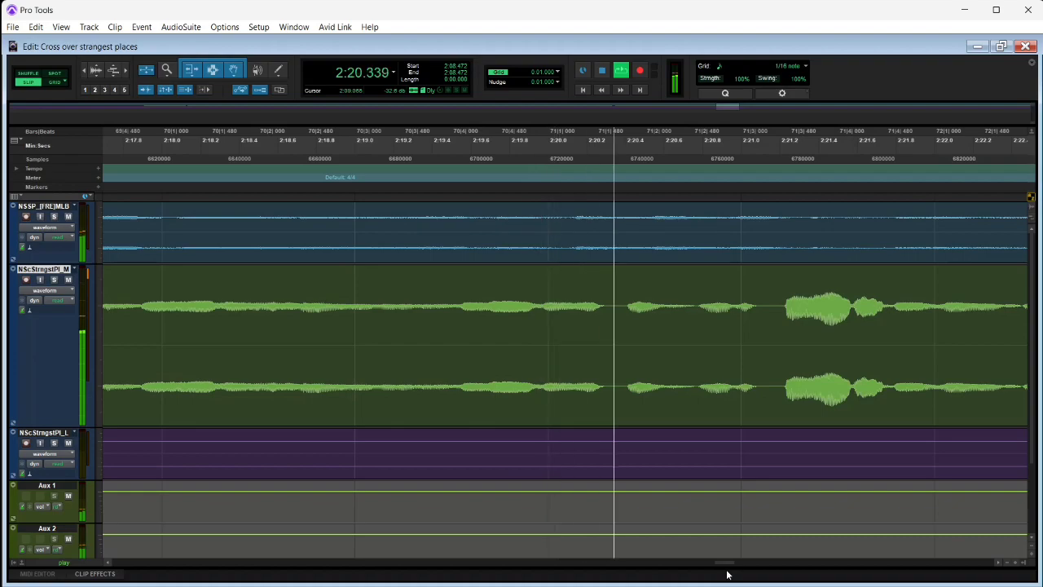
left_click_drag(724, 566, 736, 565)
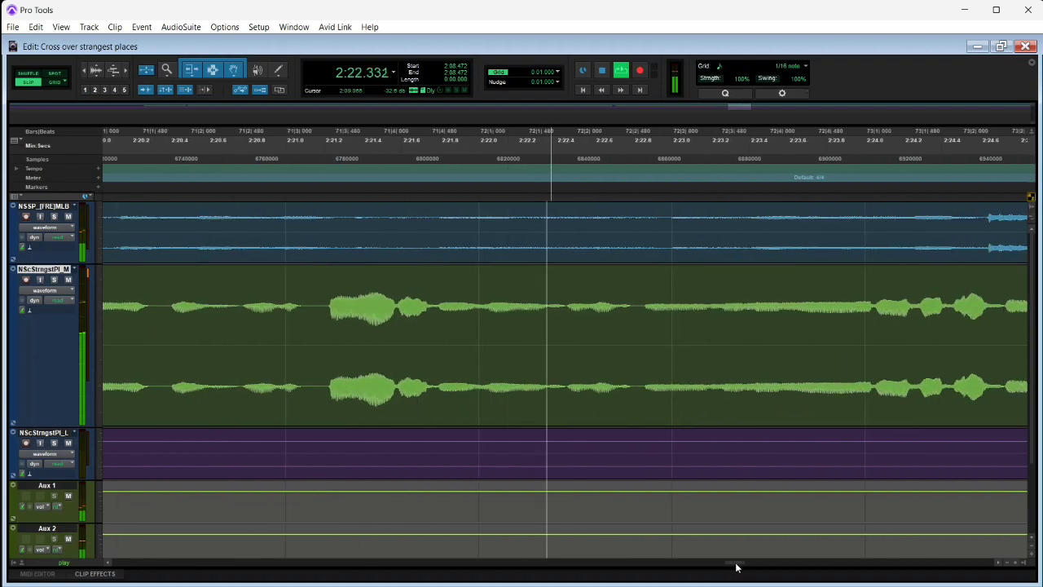
left_click(295, 304)
key("space")
key("space")
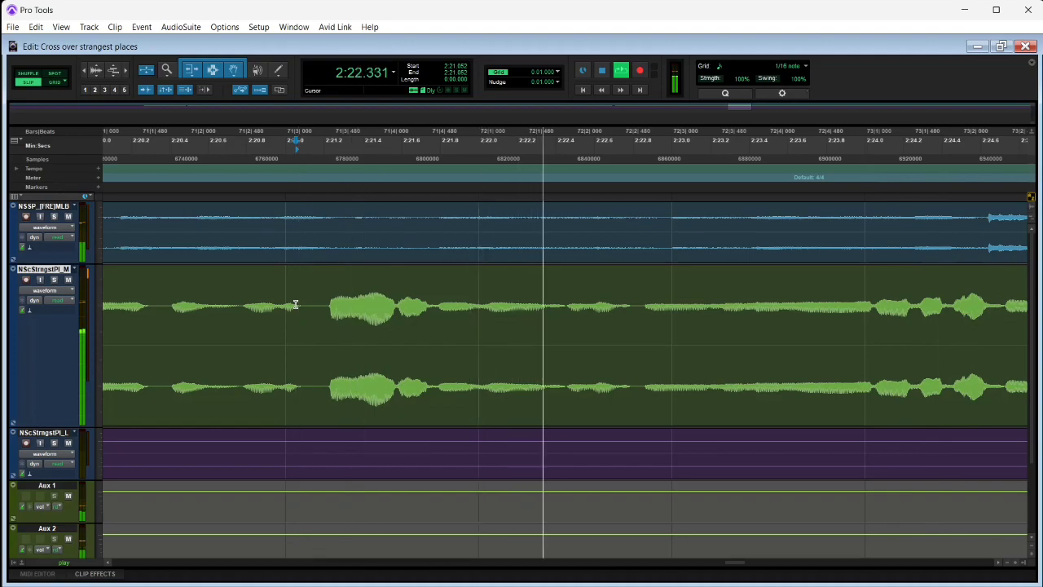
key("space")
Step: Shift the main vocal clip starting at 2:08.666 slightly earlier, to start at 2:08.655, and play it
left_click(305, 411)
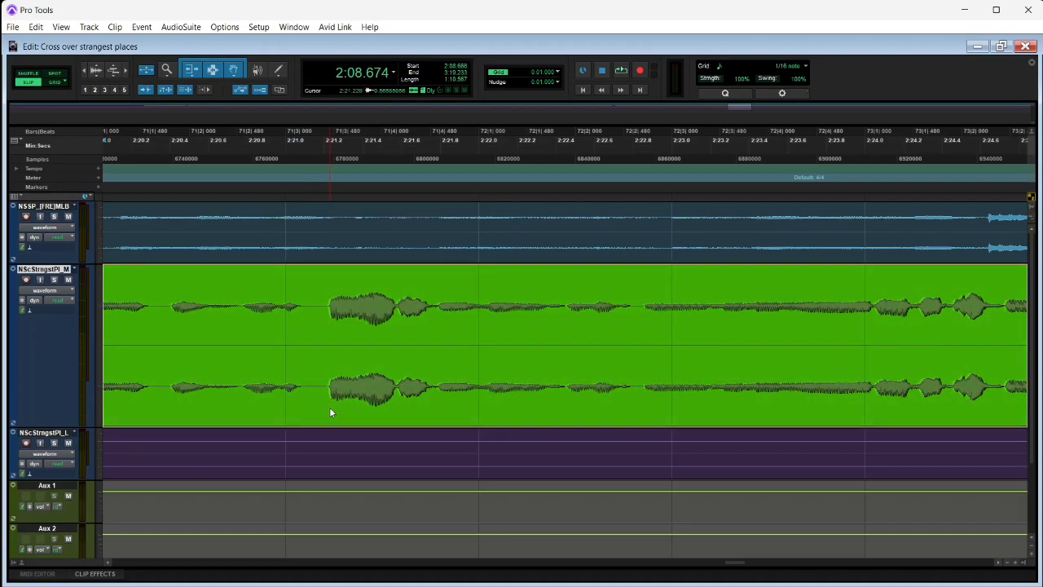
key("space")
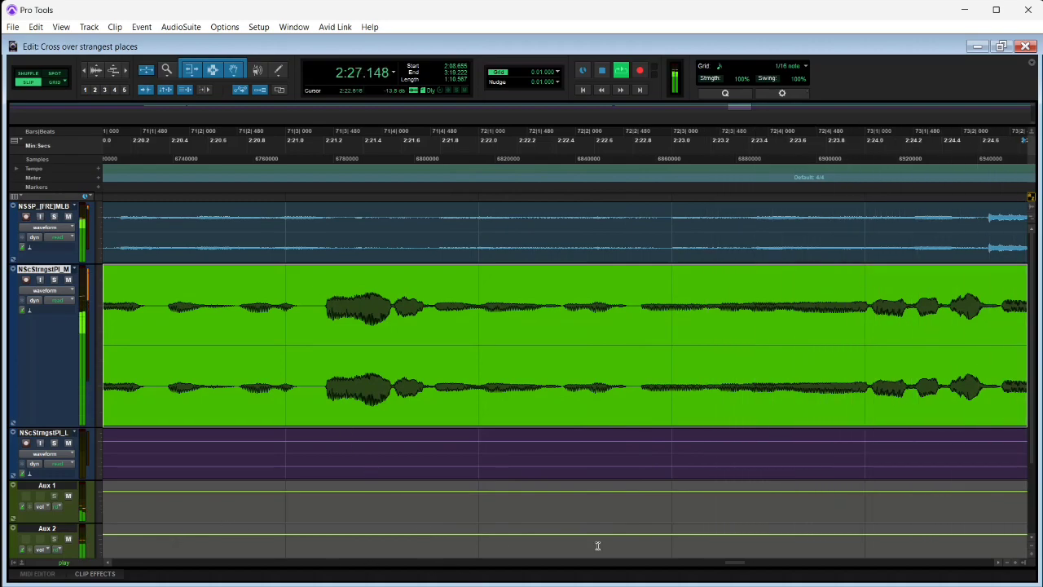
Step: Cut the click between 2:34.316 and 2:34.333 out of the main vocal and fade the clip edges around the gap, with a 0.016 s fade-out
left_click_drag(736, 565, 784, 565)
left_click(652, 295)
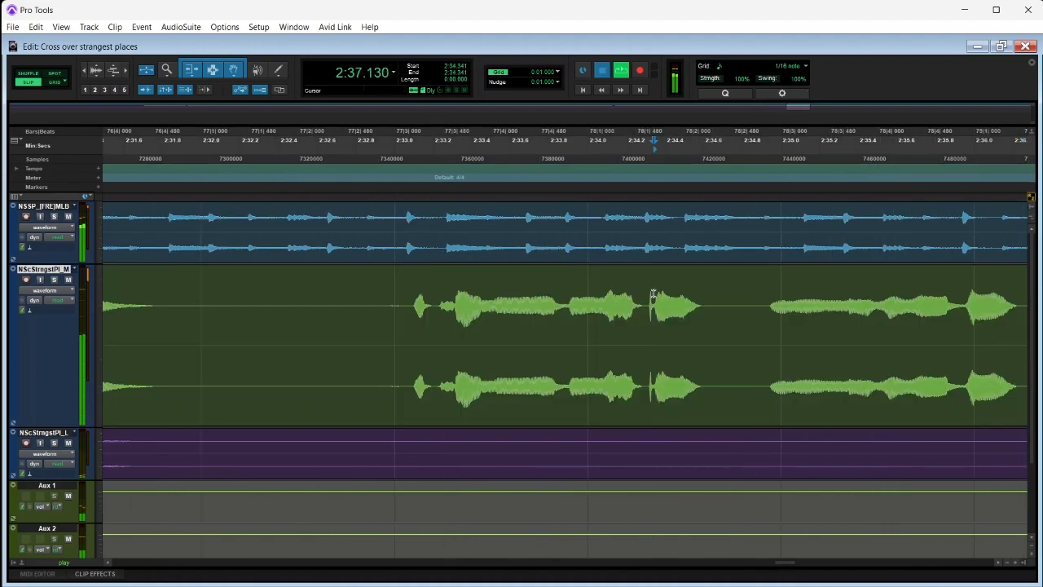
key("space")
left_click_drag(648, 300, 651, 303)
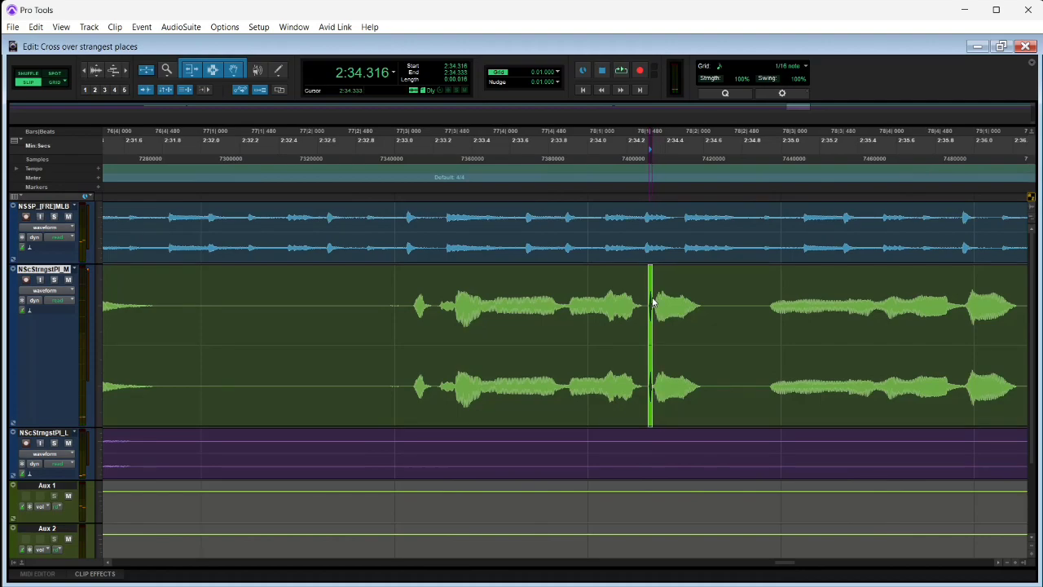
key("Delete")
left_click(625, 296)
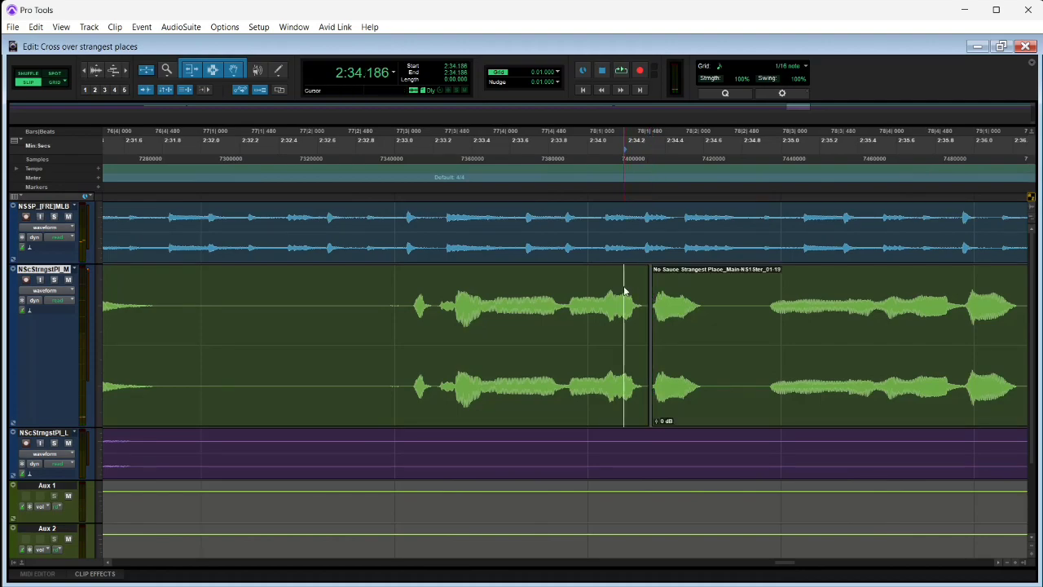
key("space")
key("space")
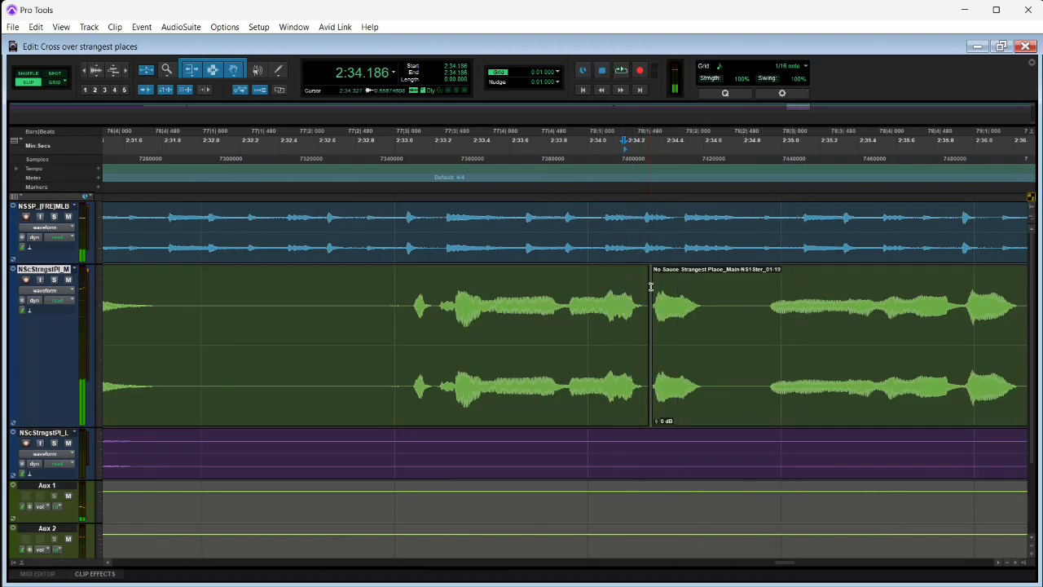
left_click_drag(654, 278, 647, 274)
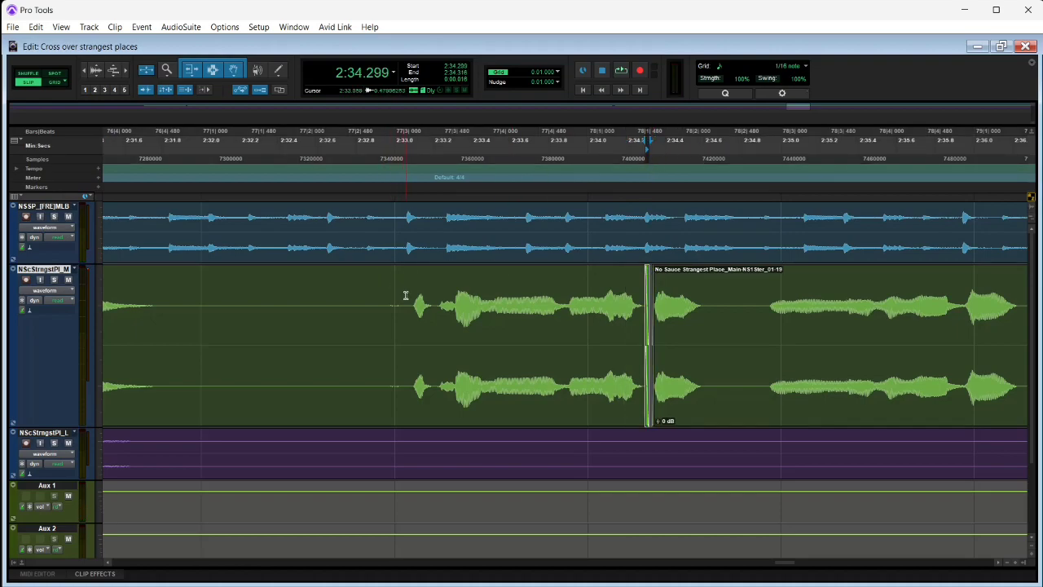
Step: Cut the faint noise between 2:32.921 and 2:33.078 out of the main vocal and audition from 2:32.589
left_click_drag(379, 295, 410, 306)
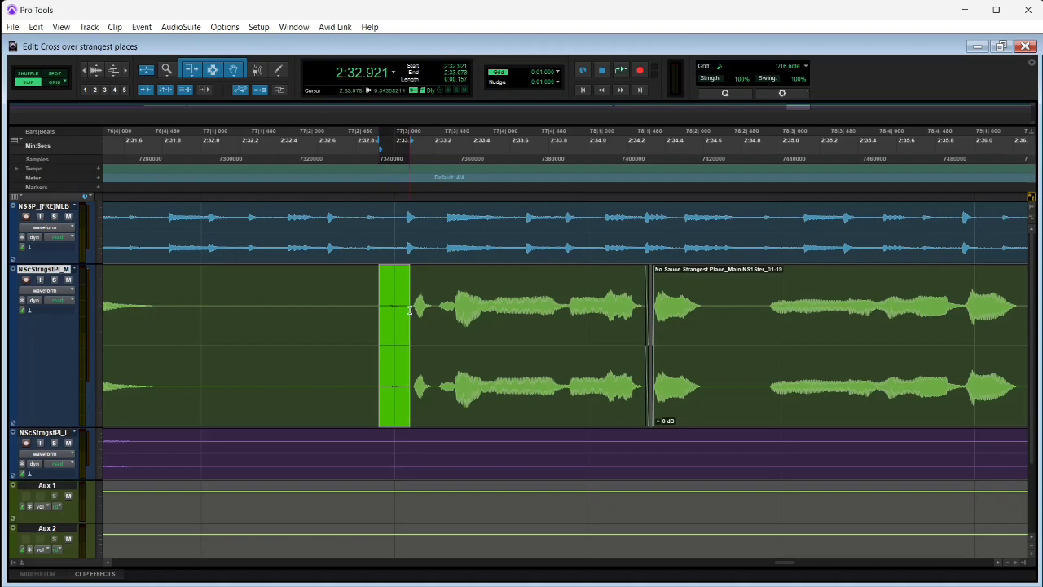
key("Delete")
left_click(315, 285)
key("space")
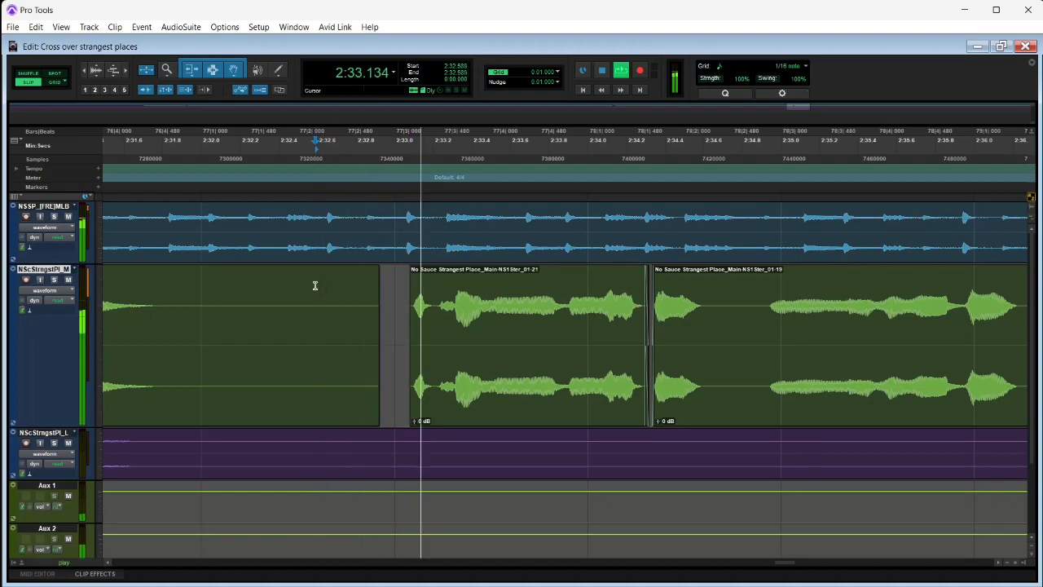
Step: Add a 0.022 s fade-in at 2:33.078 on the main vocal, and cut 2:38.905 to 2:39.193 out with a 0.095 s fade-in after the gap
left_click(413, 279)
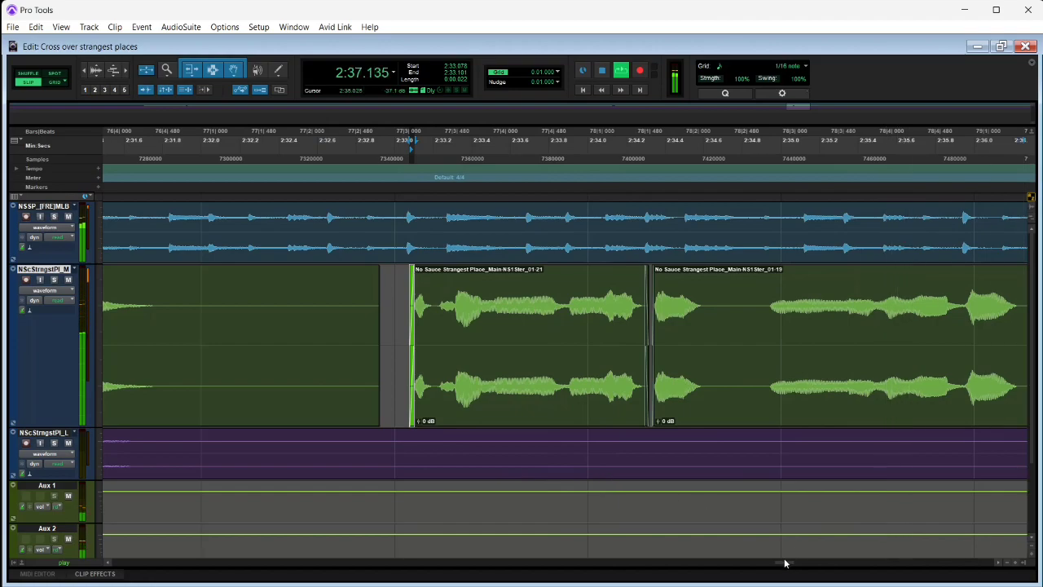
left_click_drag(784, 563, 803, 568)
left_click_drag(601, 298, 654, 321)
key("Delete")
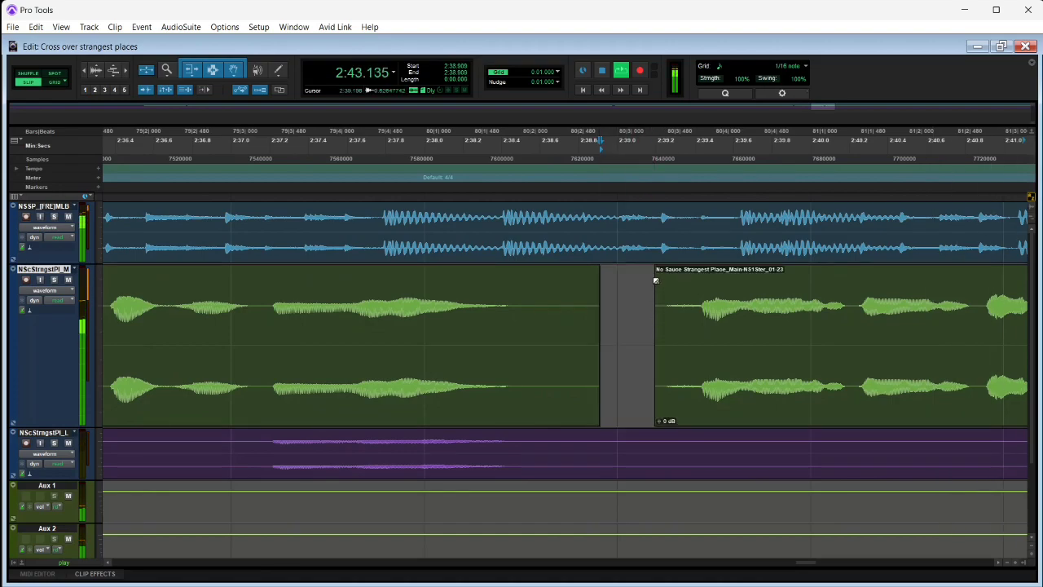
left_click_drag(656, 285, 673, 293)
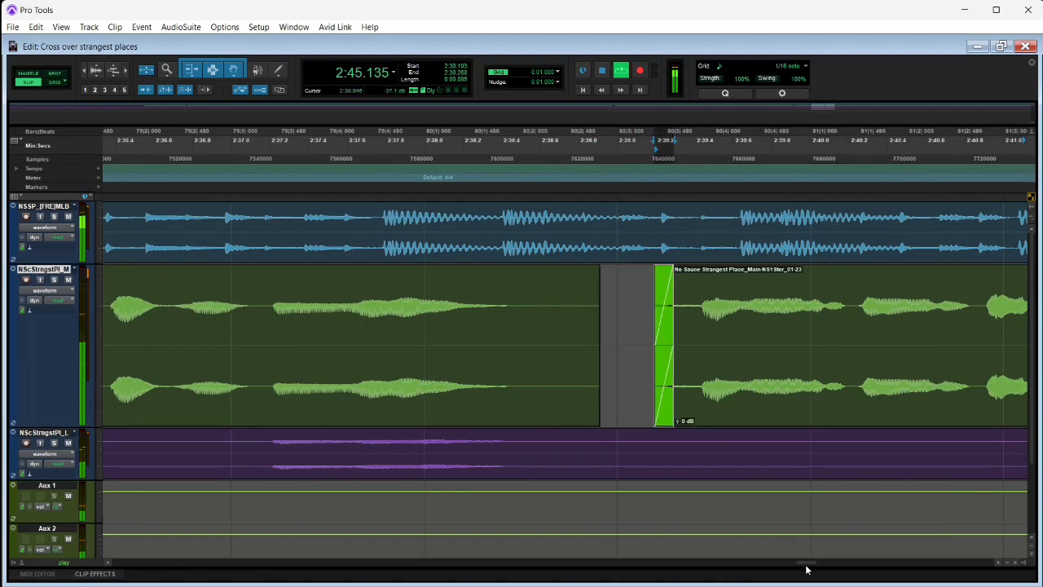
Step: Cut the short noise near 2:47.4 out of the main vocal, with a fade-in after the gap, and audition from 2:47.065
left_click_drag(807, 565, 839, 563)
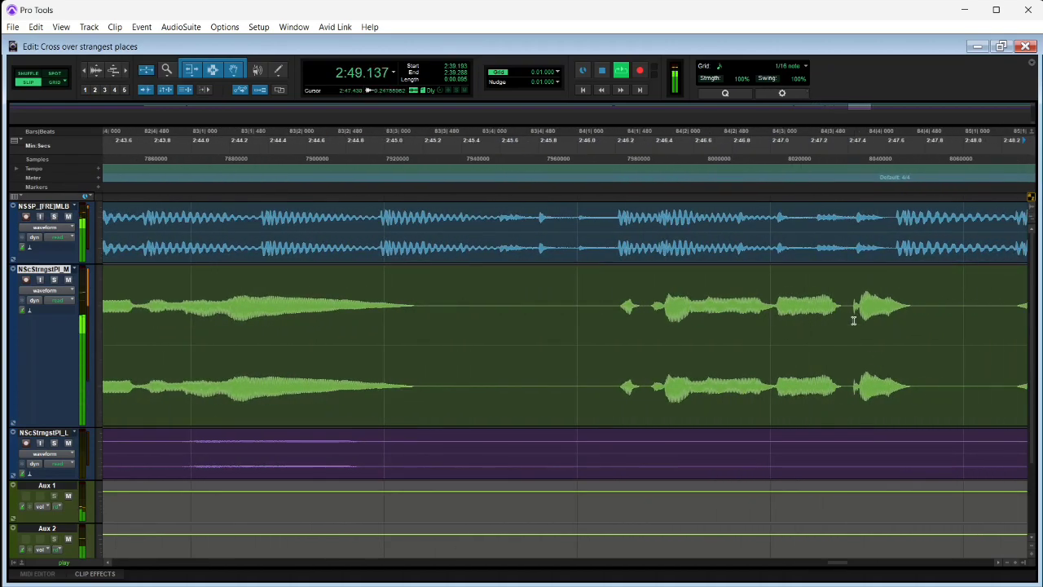
key("space")
left_click_drag(851, 307, 856, 287)
key("Delete")
left_click(783, 295)
key("space")
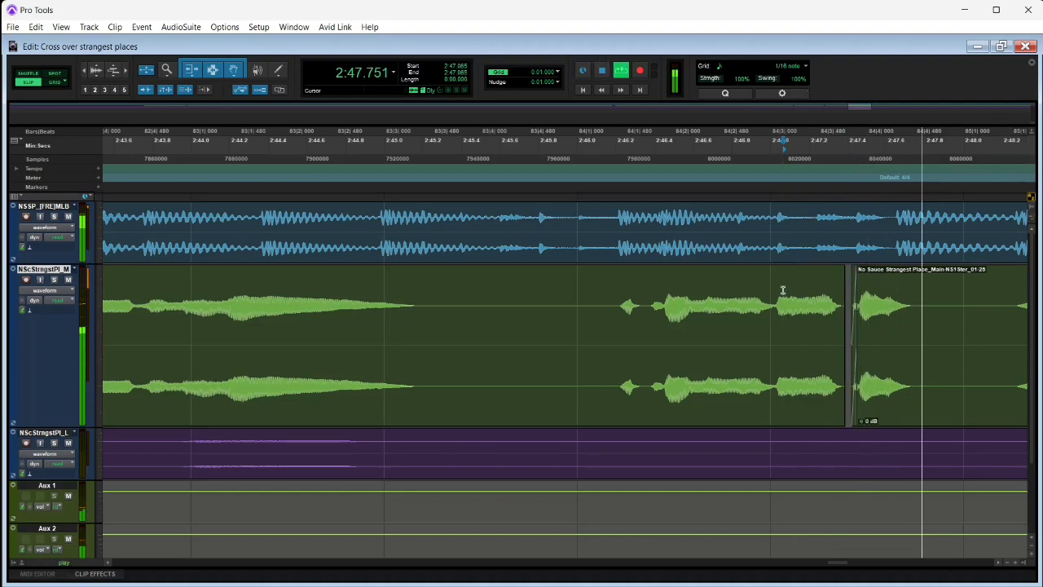
Step: Play on to the phrase at 3:08.814, then cut 3:08.814 to 3:08.822 out of the main vocal with a 0.016 s fade-in after it
left_click_drag(838, 563, 876, 566)
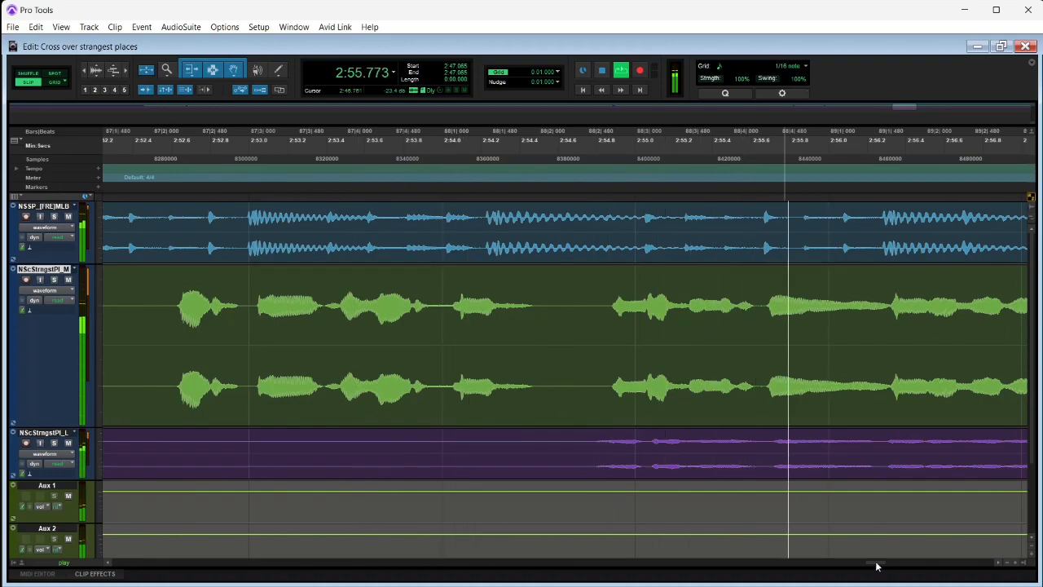
left_click_drag(876, 566, 941, 568)
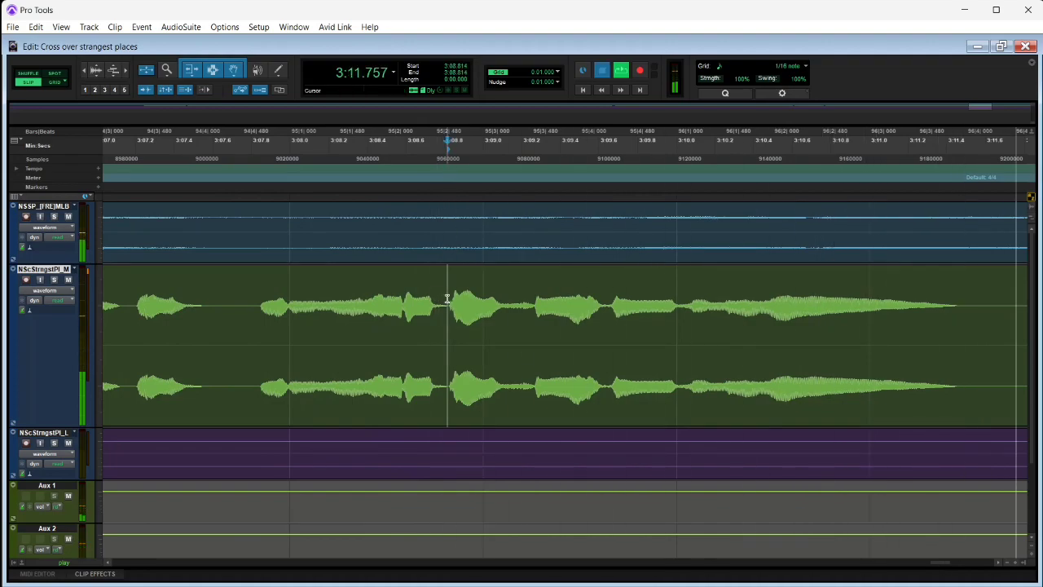
key("space")
key("space")
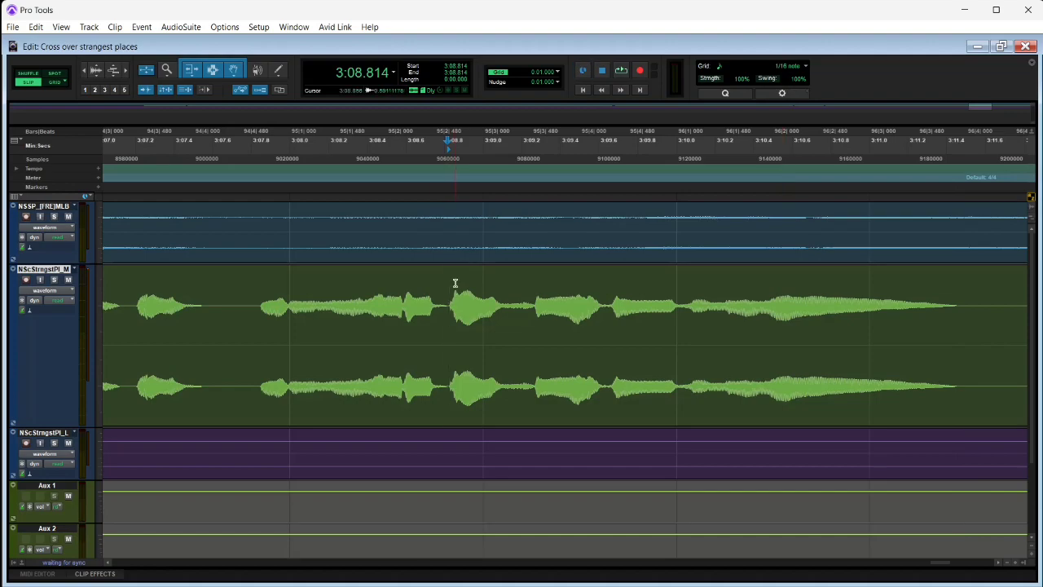
mouse_move(447, 299)
left_mouse_down()
mouse_move(437, 300)
mouse_move(449, 298)
left_mouse_up()
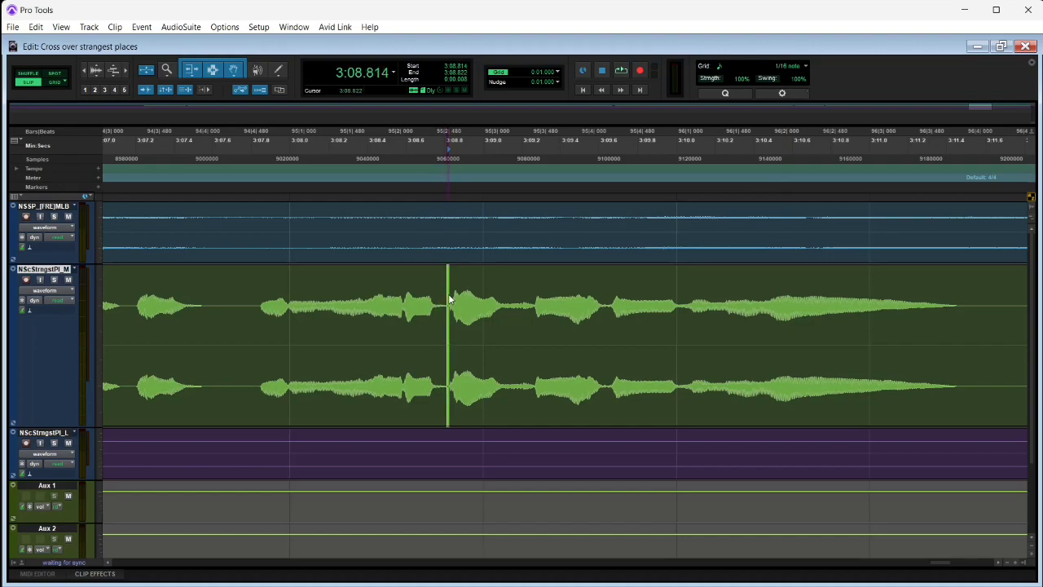
key("ctrl+e")
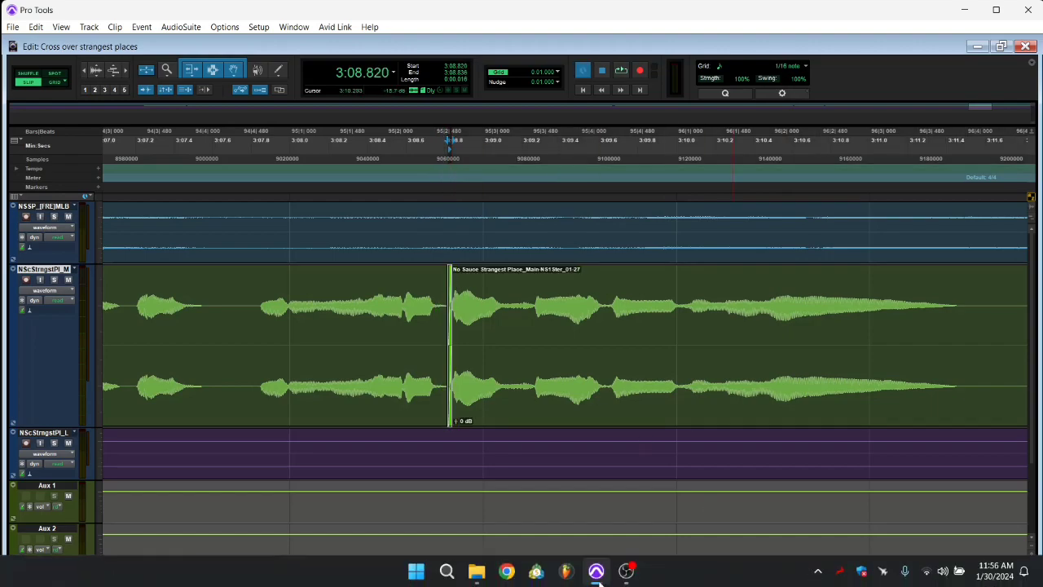
left_click(626, 572)
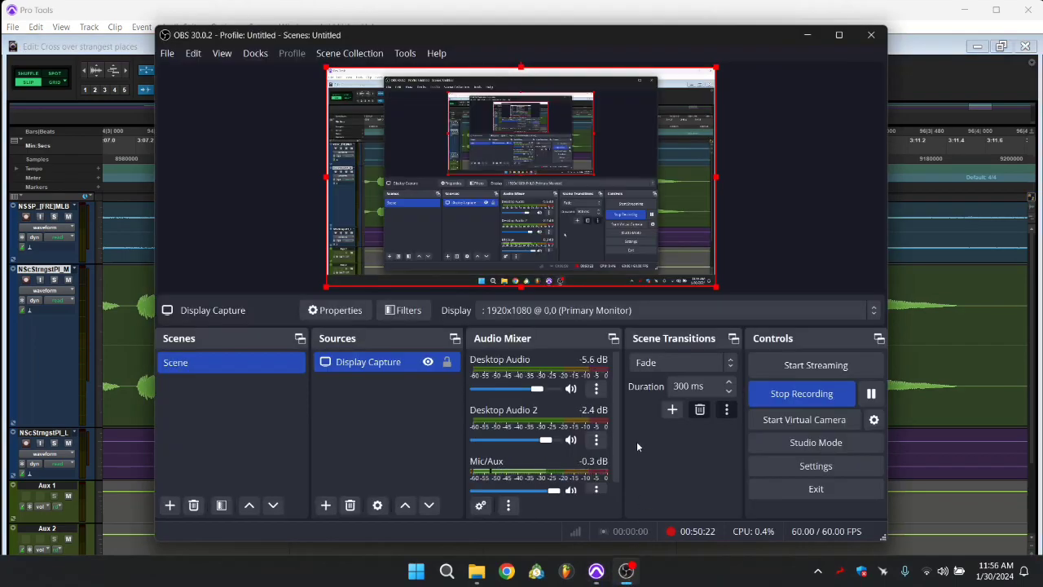
left_click(628, 573)
Step: Audition the main vocal from 3:08.445 and follow the playback to 3:14
left_click(376, 295)
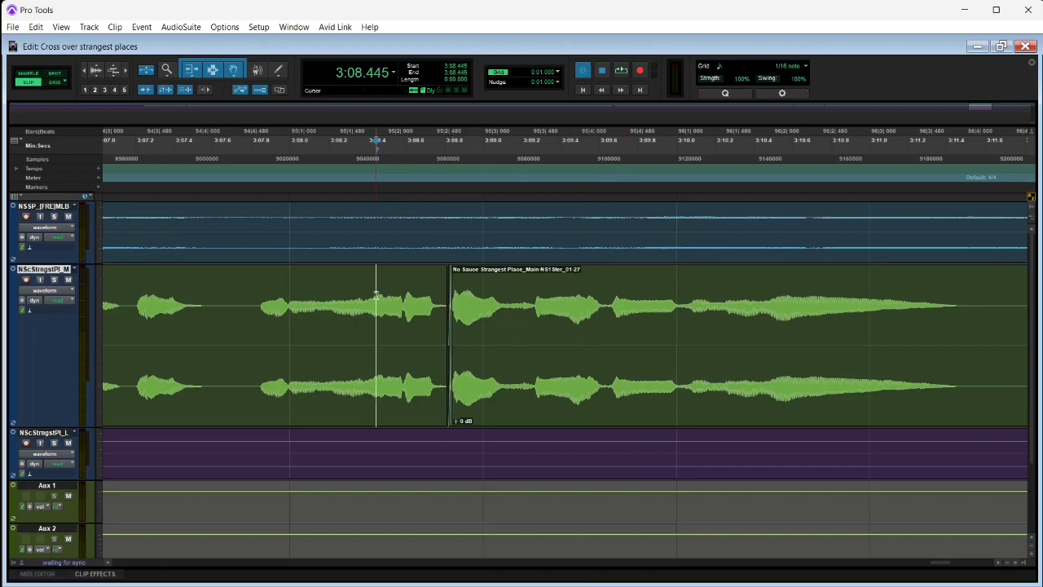
key("space")
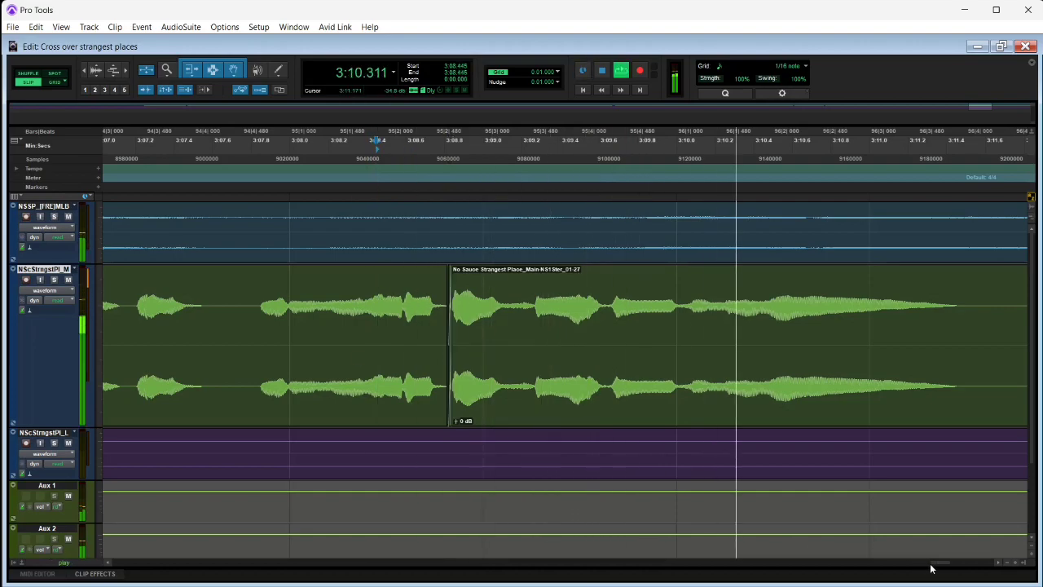
left_click_drag(936, 564, 958, 567)
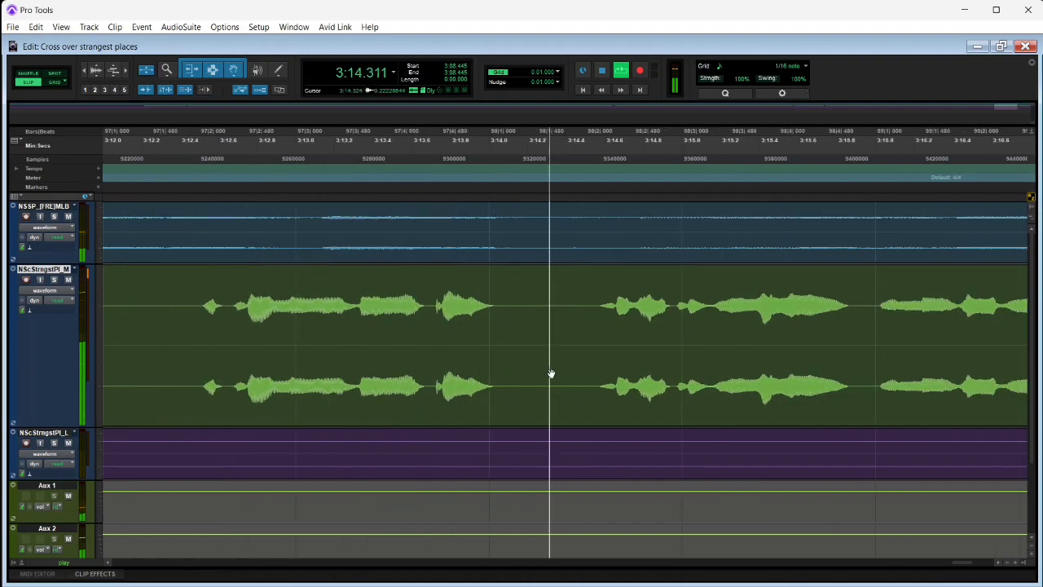
Step: Cut the click between 3:13.713 and 3:13.741 out of the main vocal, fade in the following clip and audition from 3:13.438
left_click_drag(434, 281, 439, 296)
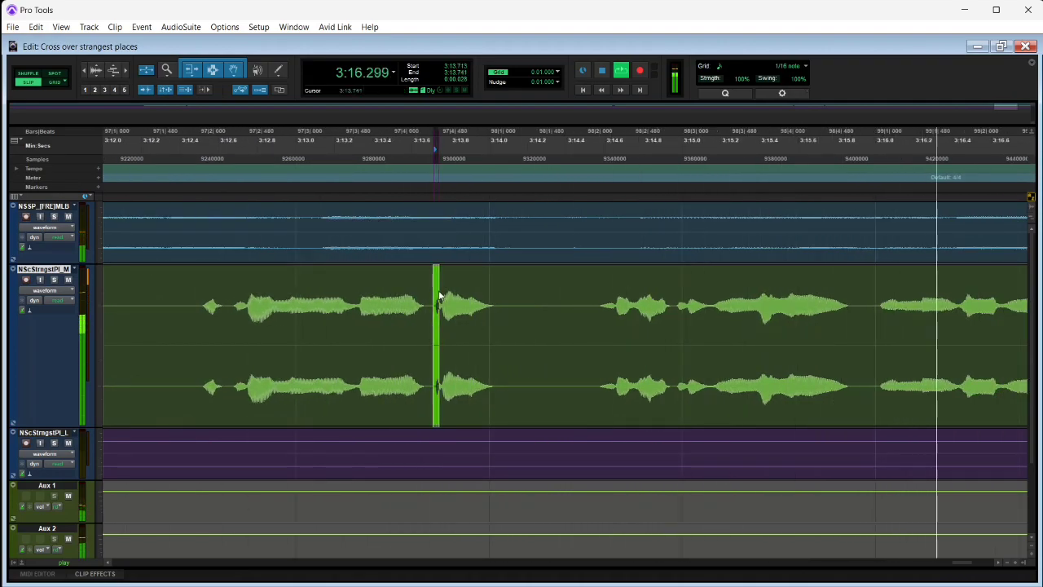
key("Delete")
left_click_drag(444, 282, 445, 282)
left_click(380, 272)
key("space")
key("space")
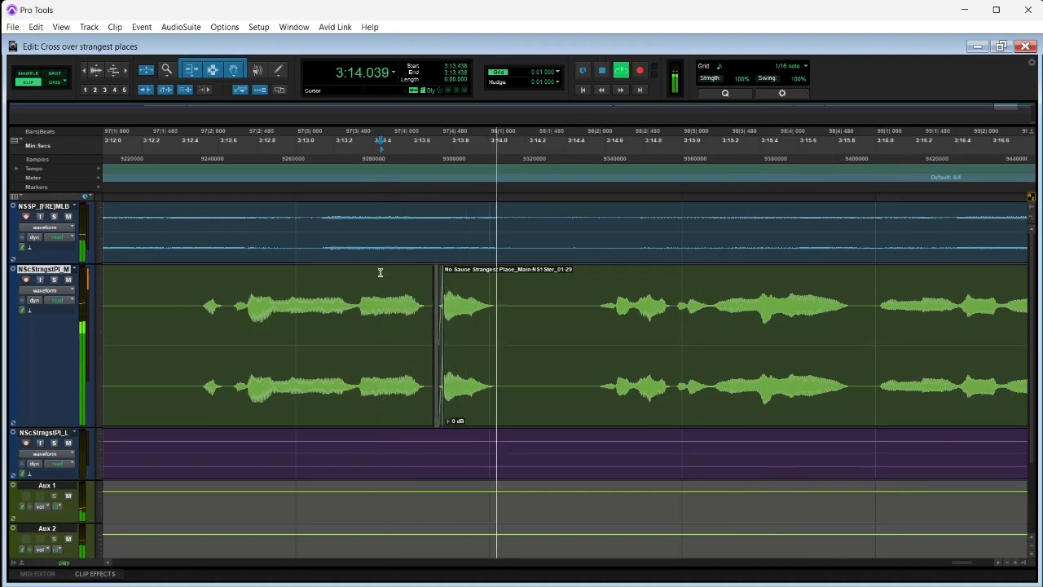
Step: Add a 0.025 s fade-out before the gap at 3:13.713, shift the following clip slightly earlier to 3:13.750 and play from 3:13.446
left_click_drag(426, 303, 438, 305)
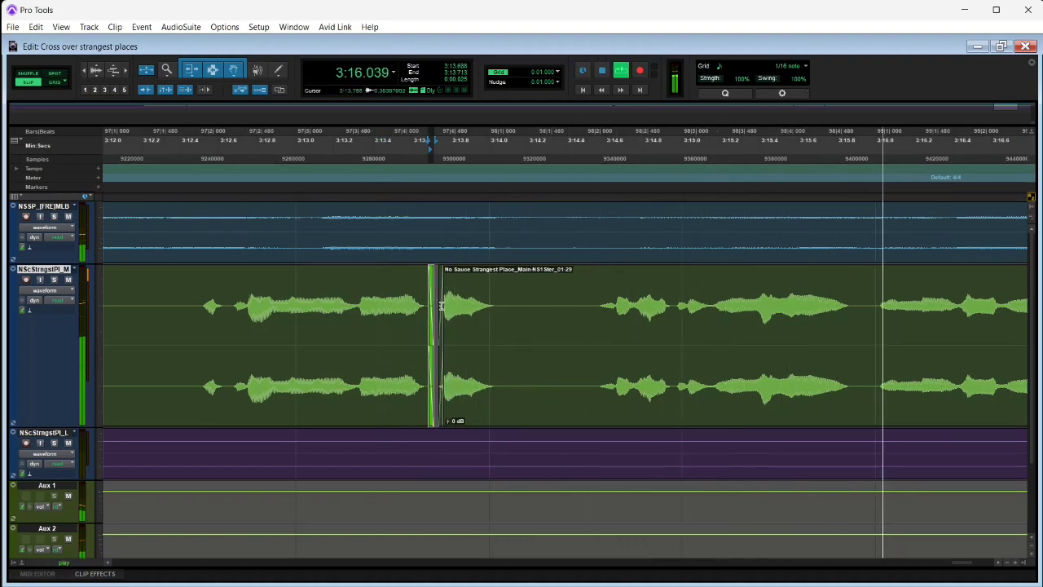
left_click(441, 306)
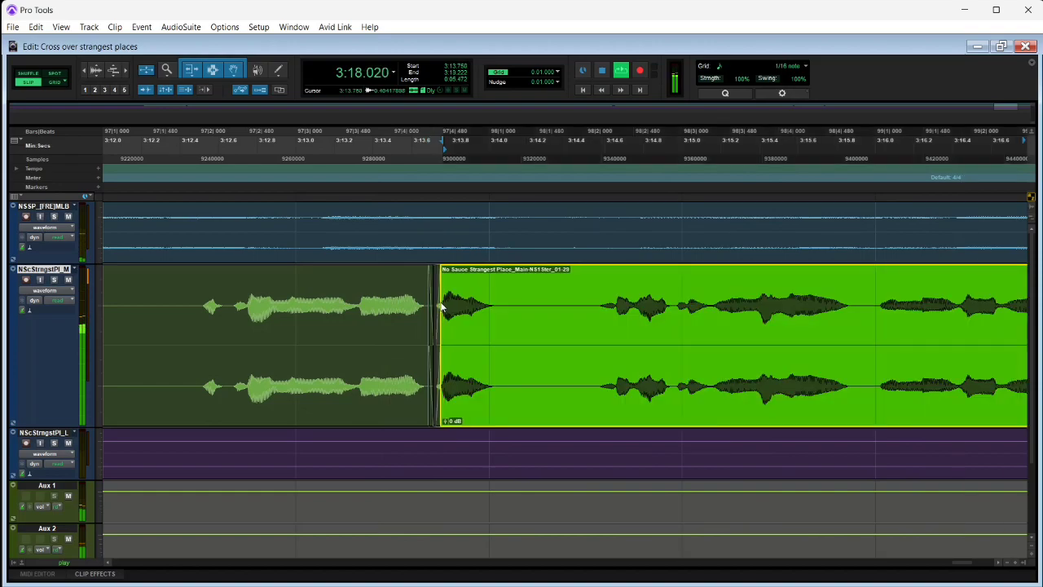
left_click(383, 289)
key("space")
key("space")
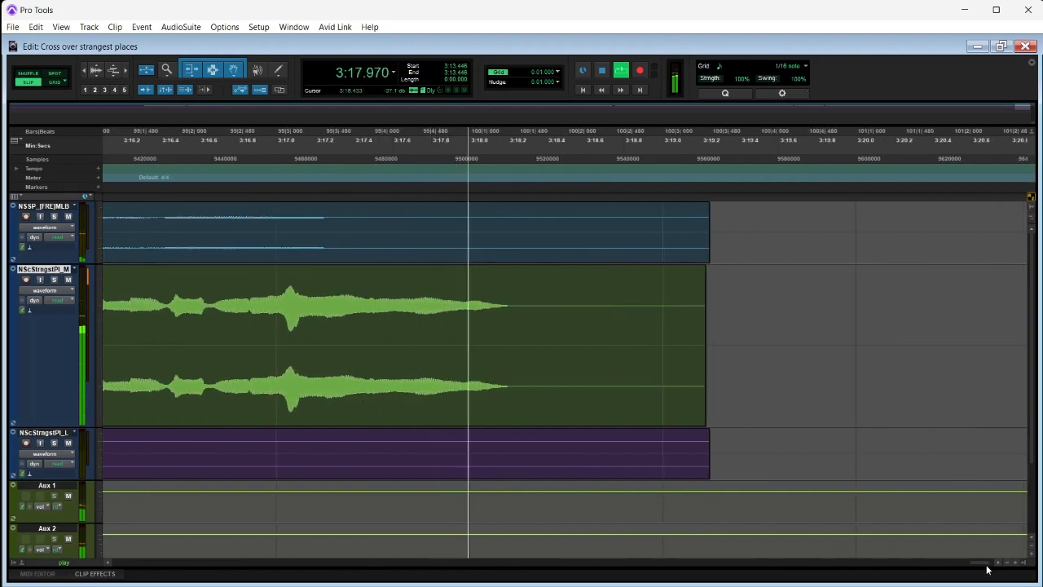
Step: Remove the silent tail of the main vocal after 3:18.225 and audition the song's ending from 3:14.602
left_click_drag(512, 309, 735, 353)
key("Delete")
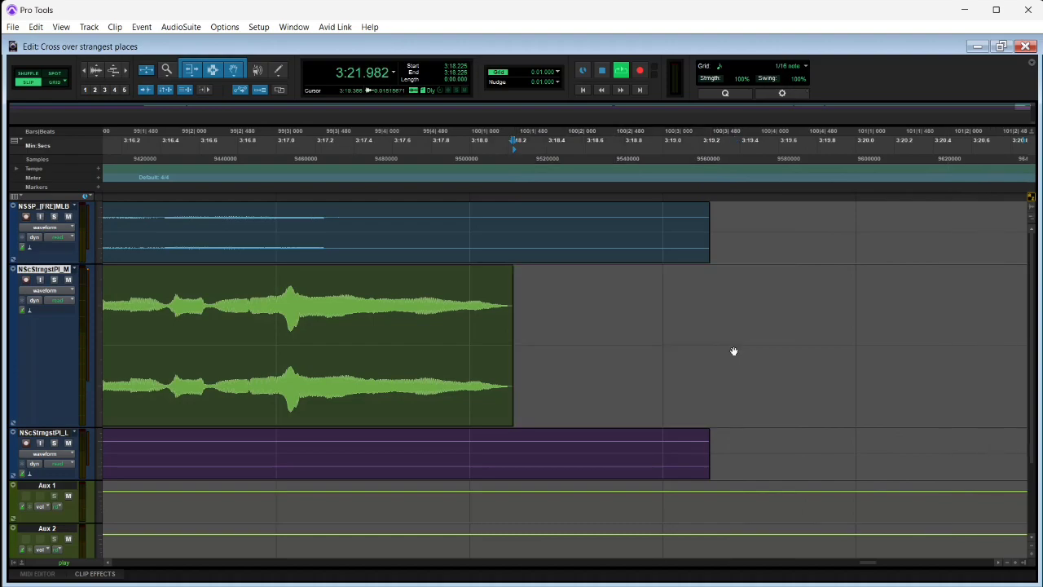
left_click(84, 75)
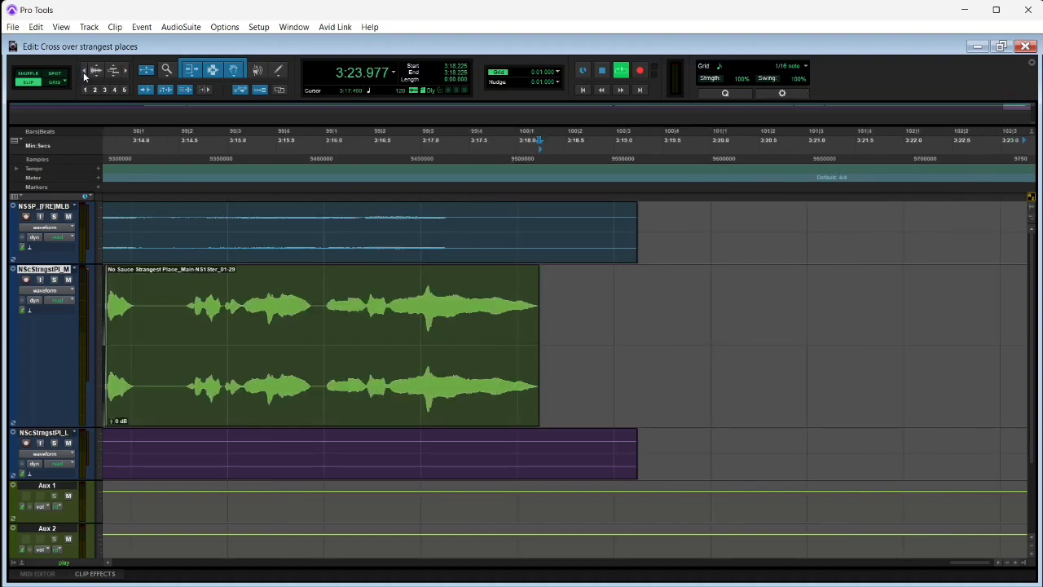
left_click(84, 74)
left_click(440, 291)
key("space")
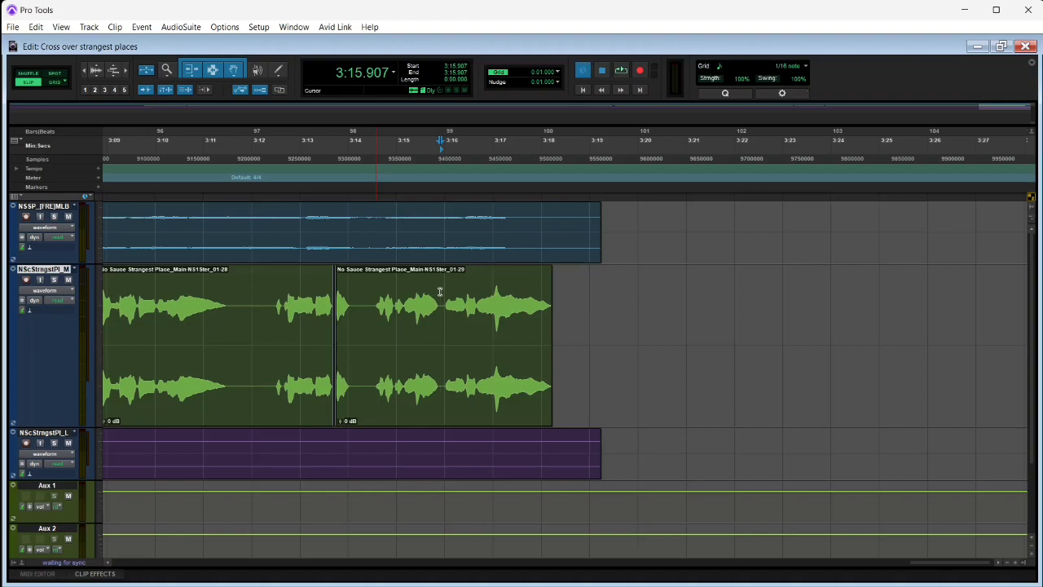
left_click(377, 290)
Step: In the mixer, open Aux 1's H-Reverb and enable all its parameters, from Master Bypass to Digital, for plug-in automation
key("ctrl+equal")
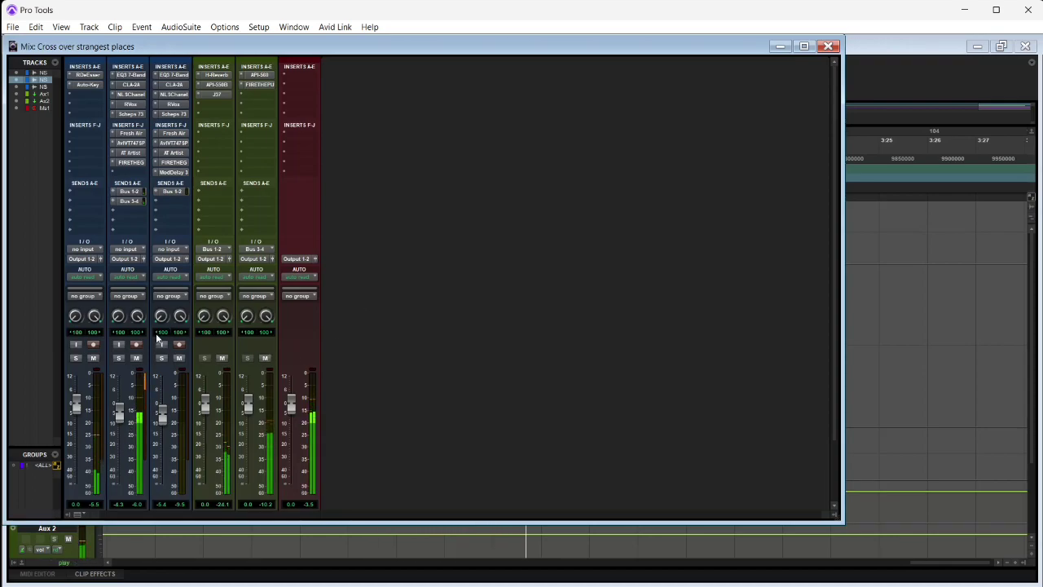
left_click(211, 76)
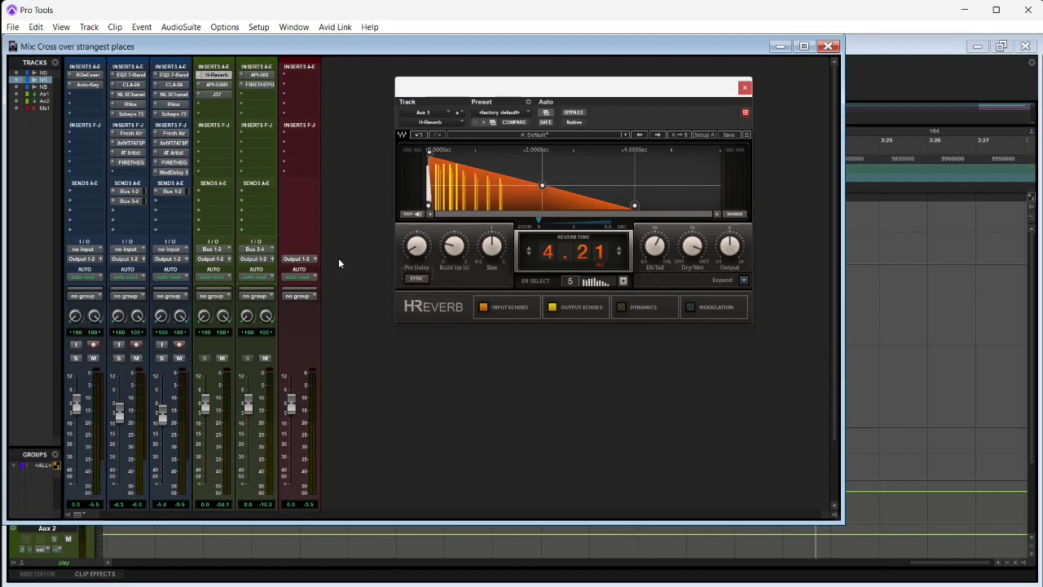
left_click(545, 102)
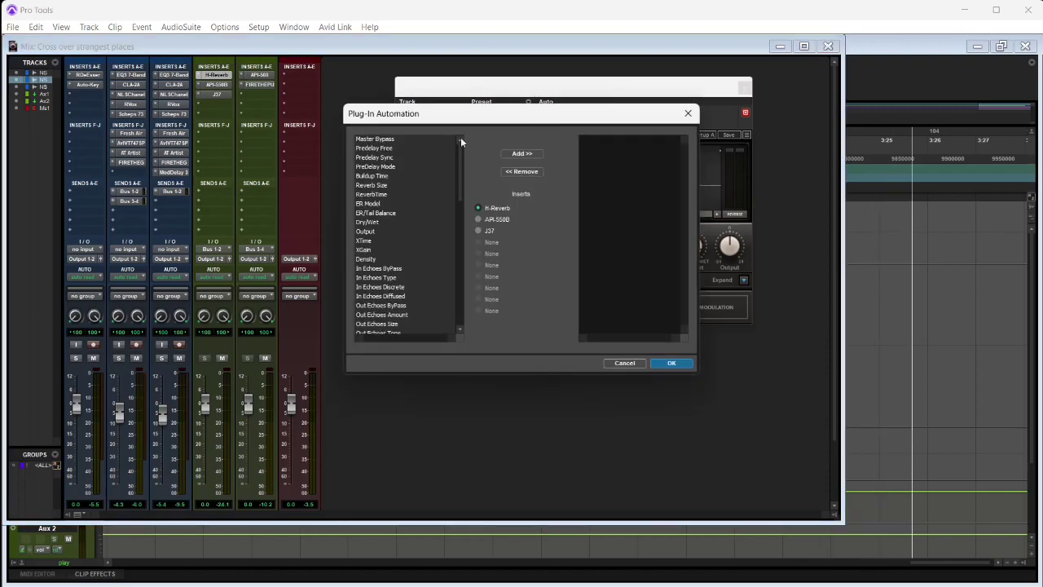
left_click(687, 113)
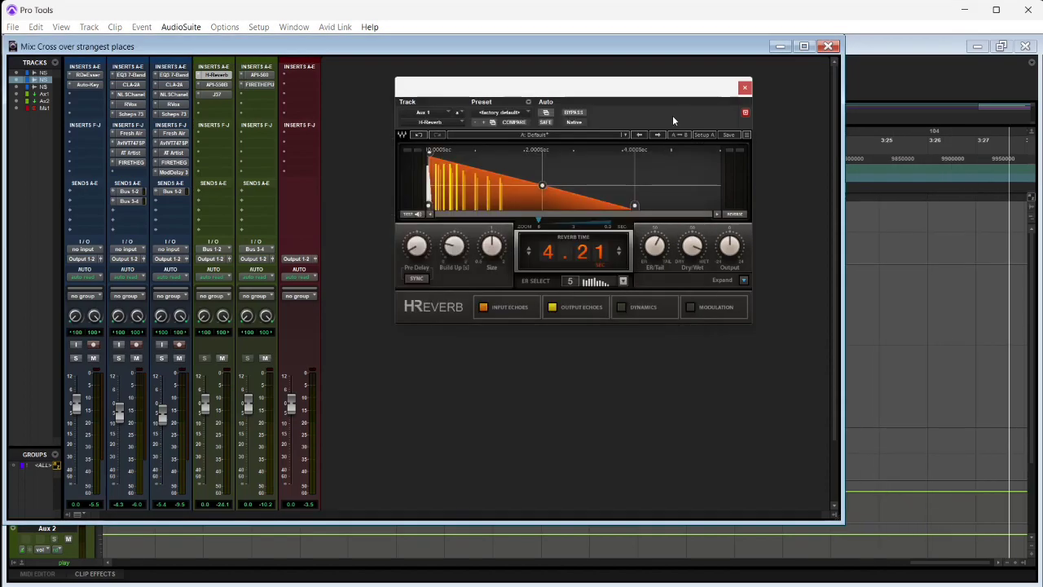
left_click(545, 104)
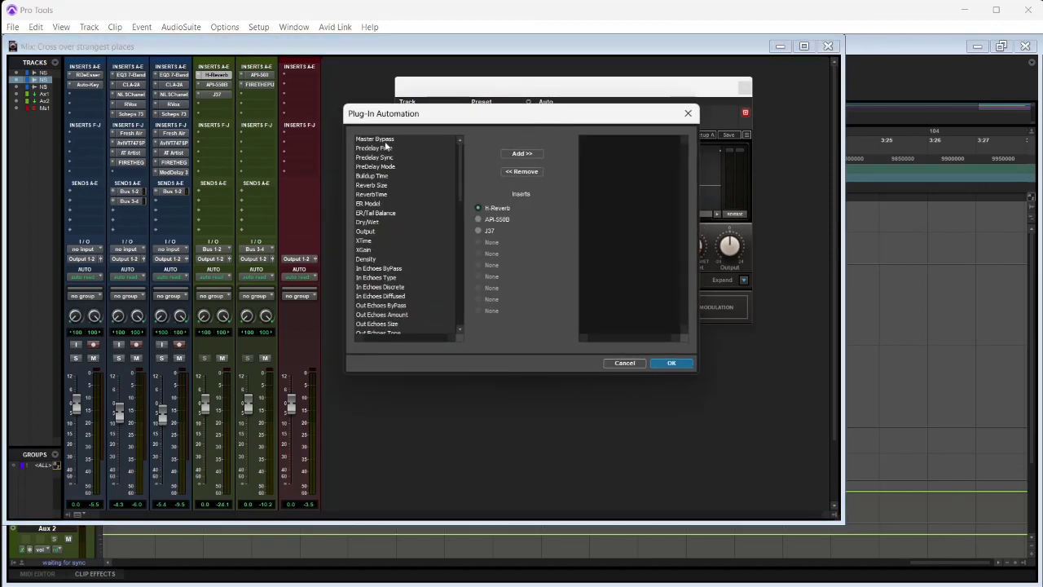
left_click(390, 139)
left_click_drag(458, 162, 472, 285)
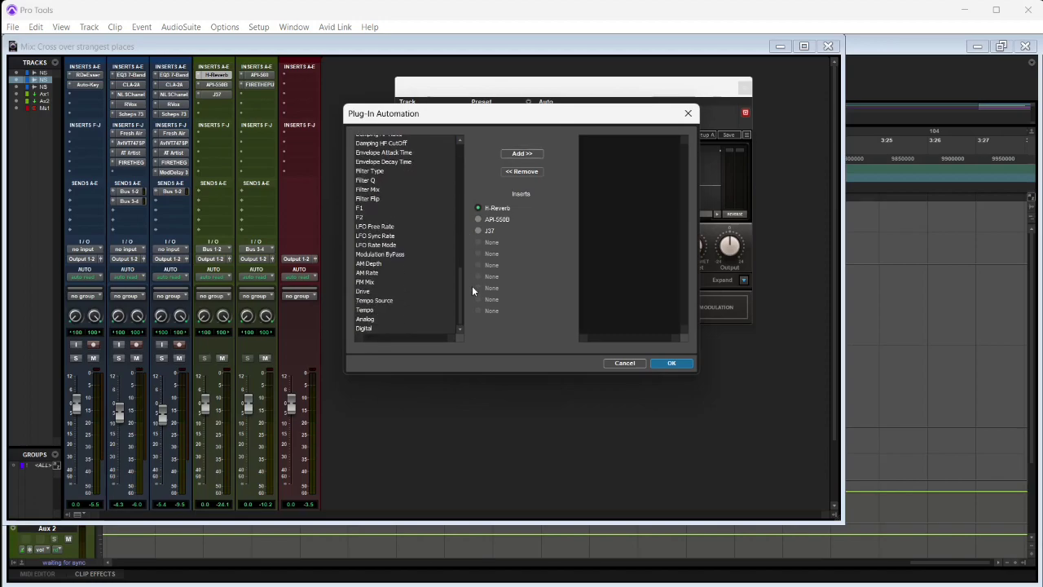
left_click(399, 328, "shift")
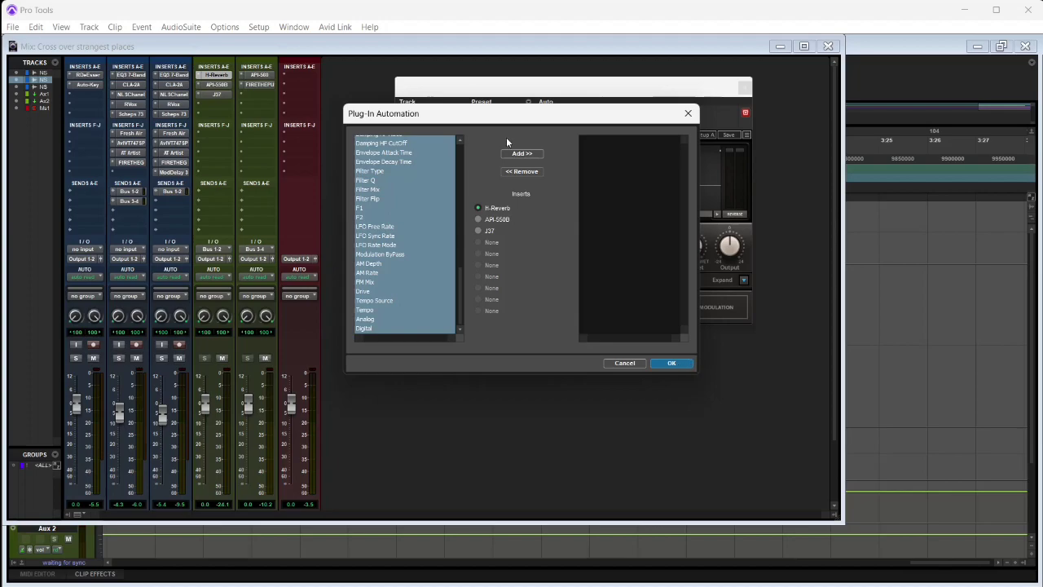
left_click(520, 154)
left_click(673, 363)
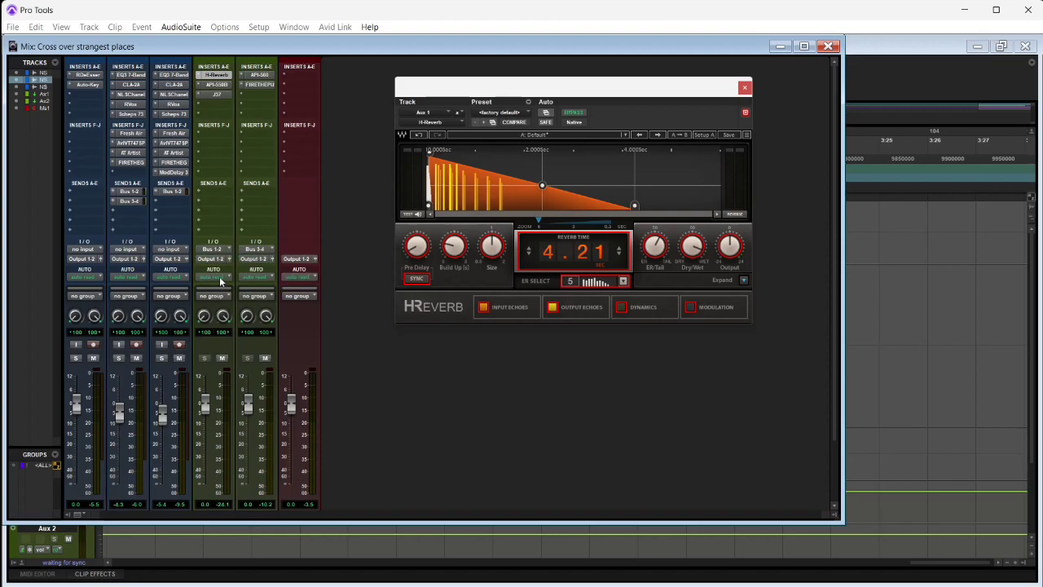
Step: Set Aux 1's automation mode to write and record H-Reverb Dry/Wet automation while the song's ending plays
left_click(220, 281)
left_click(249, 348)
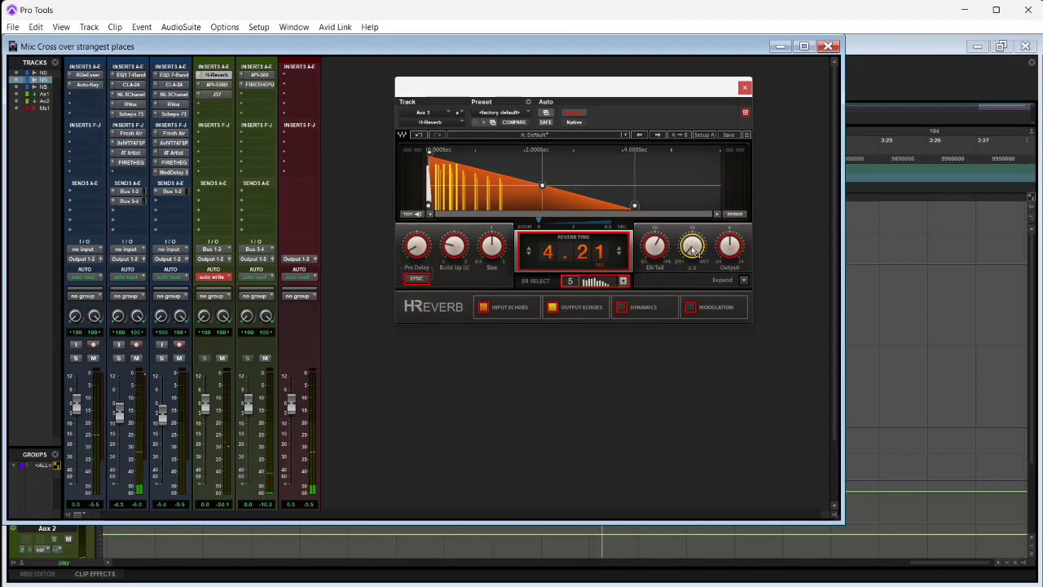
key("space")
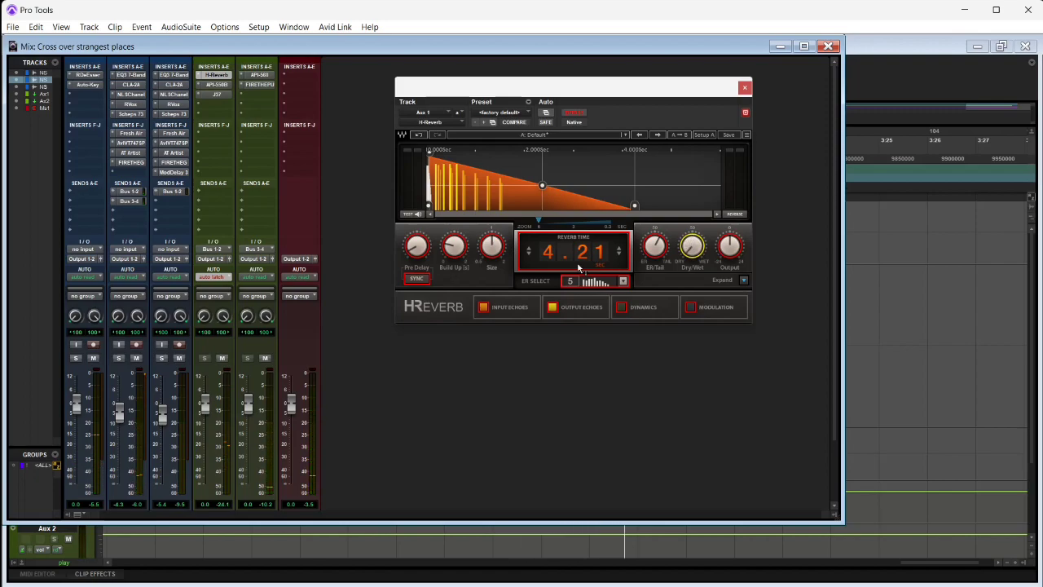
Step: Set Aux 1's automation mode to read, close H-Reverb and return to the Edit window
left_click(225, 280)
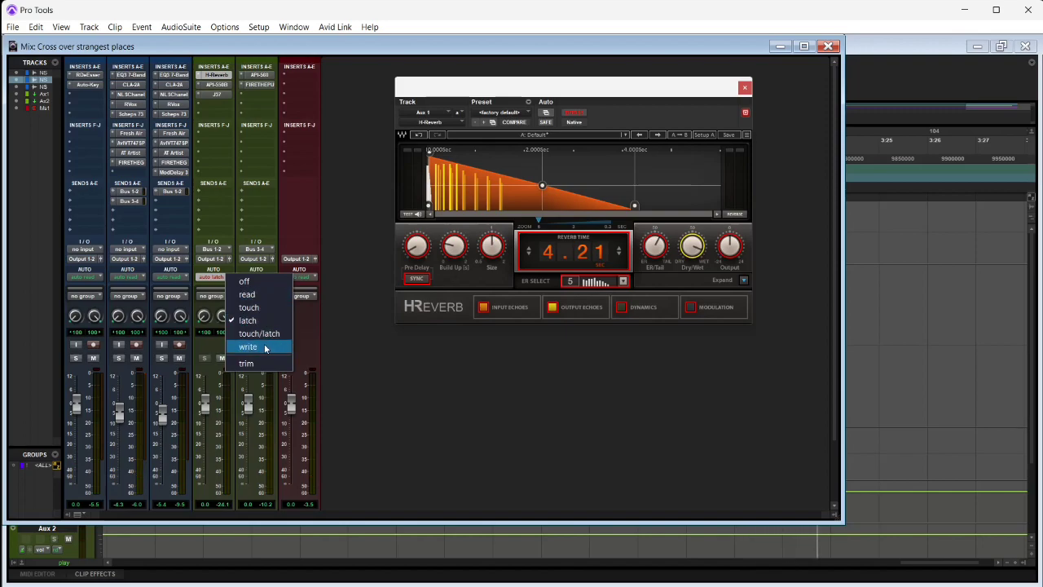
left_click(251, 294)
left_click(743, 87)
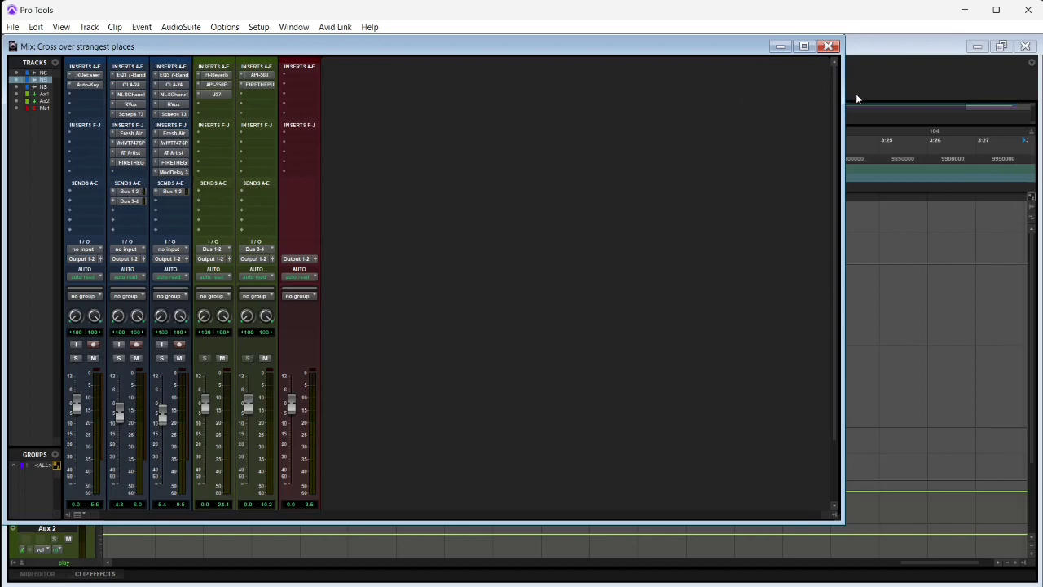
key("ctrl+equal")
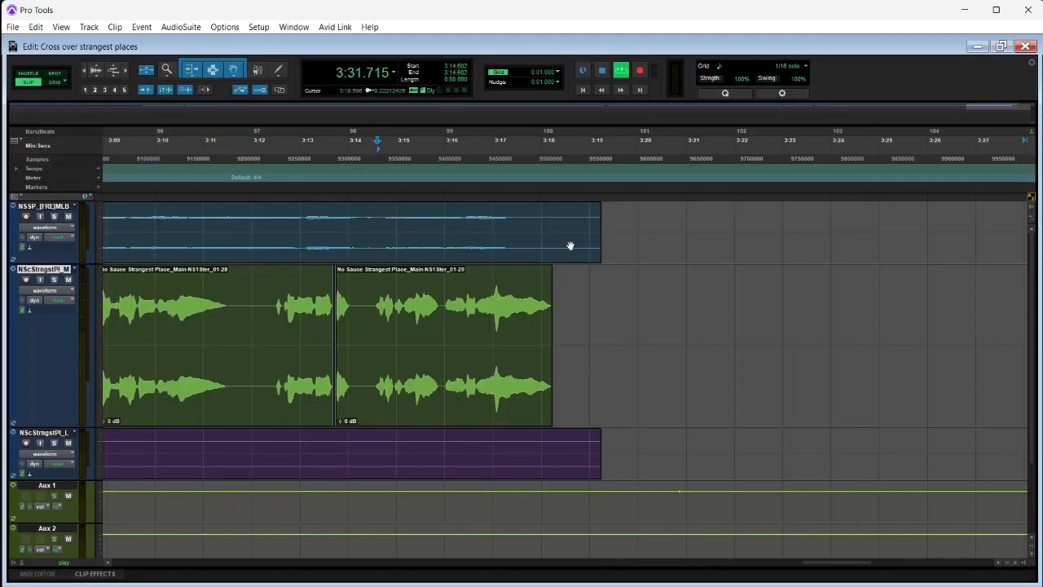
Step: Separate the main vocal's last clip just before 3:16, lower the new end clip's gain to -2.8 dB, and audition from 3:12.678
left_click(13, 27)
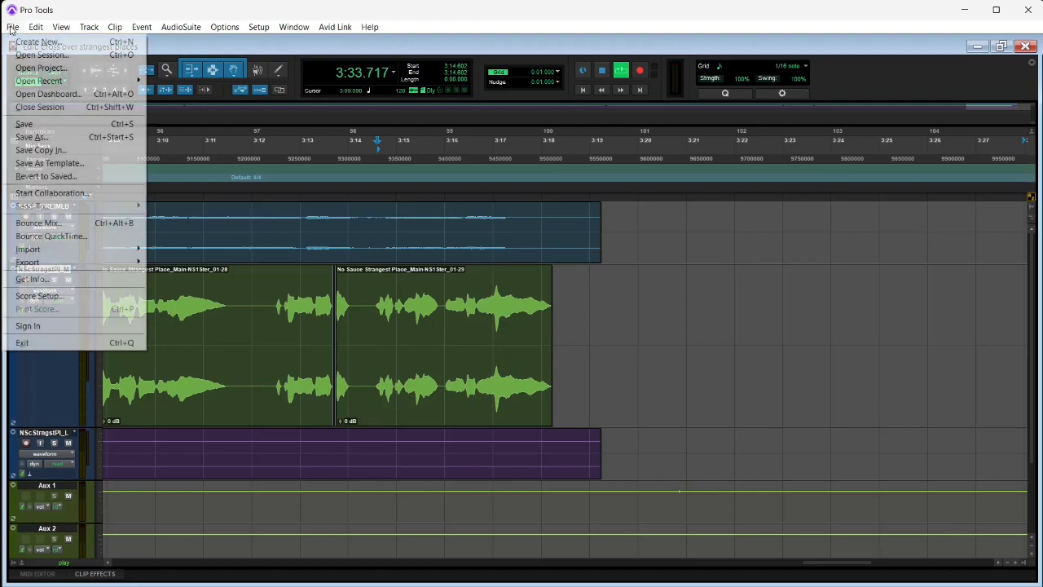
left_click(447, 305)
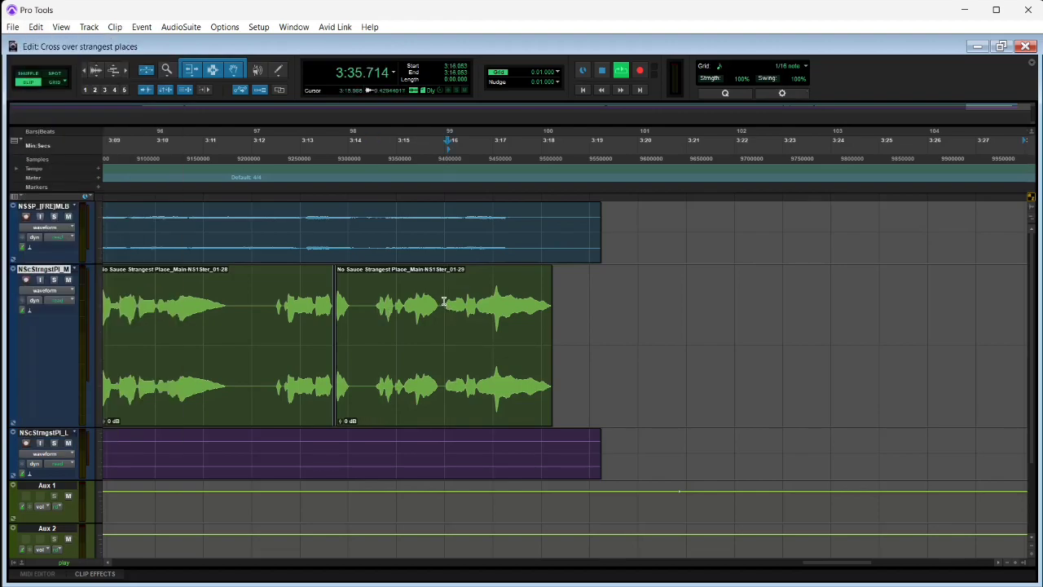
right_click(445, 305)
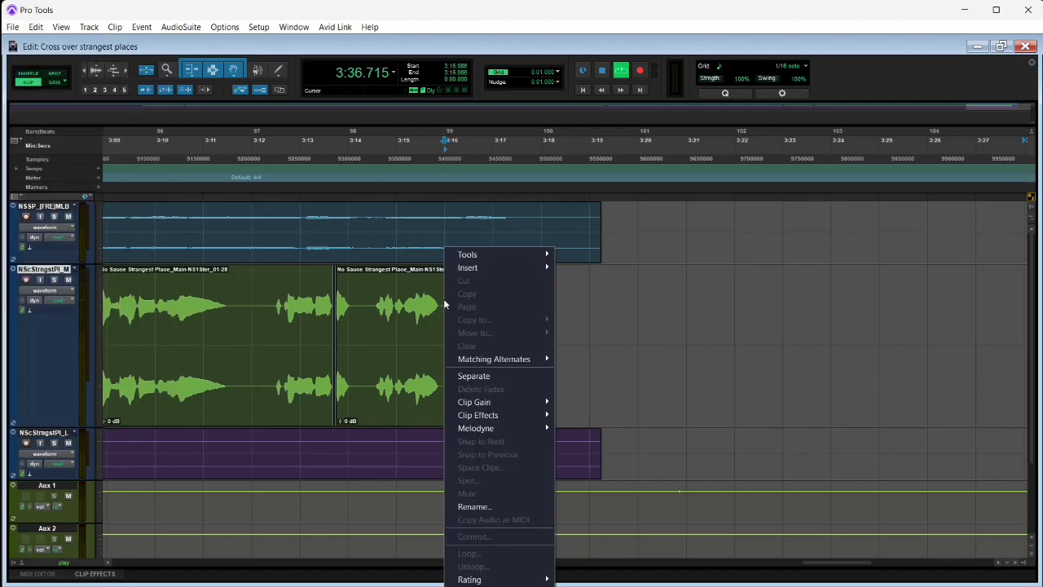
left_click(474, 377)
mouse_move(449, 420)
left_mouse_down()
mouse_move(448, 431)
mouse_move(447, 422)
left_mouse_up()
left_click(284, 310)
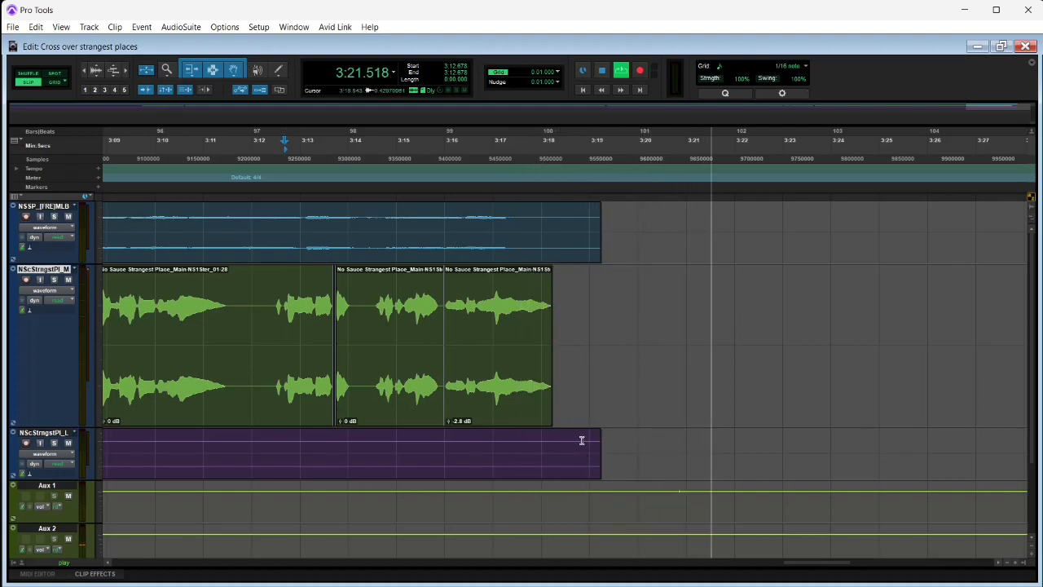
Step: Delete the Libs track's tail after 3:18.281 and the beat track's tail after 3:17.988
left_click_drag(554, 440, 709, 421)
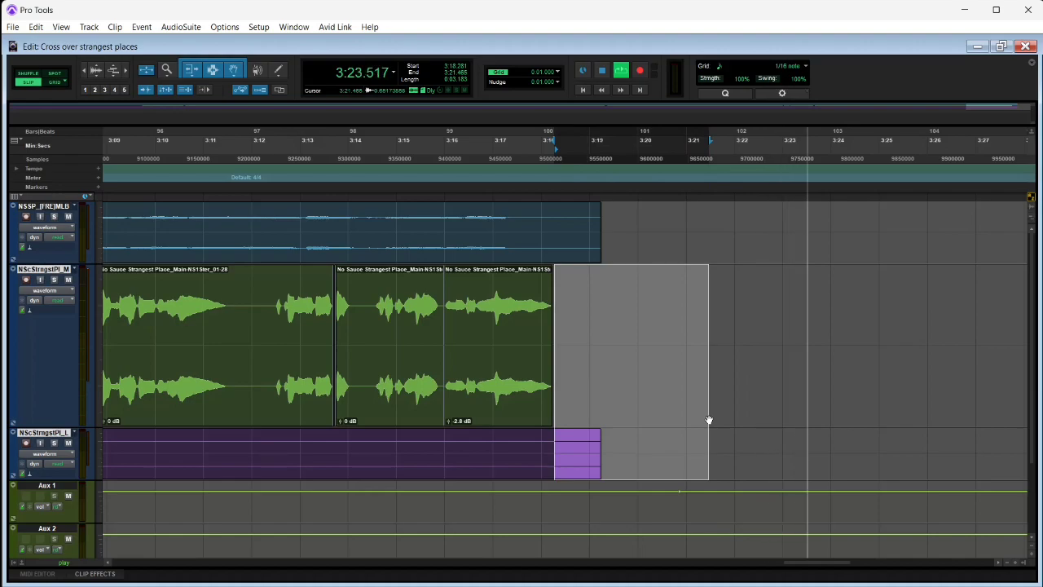
key("Delete")
left_click(541, 216)
left_click_drag(541, 216, 613, 227)
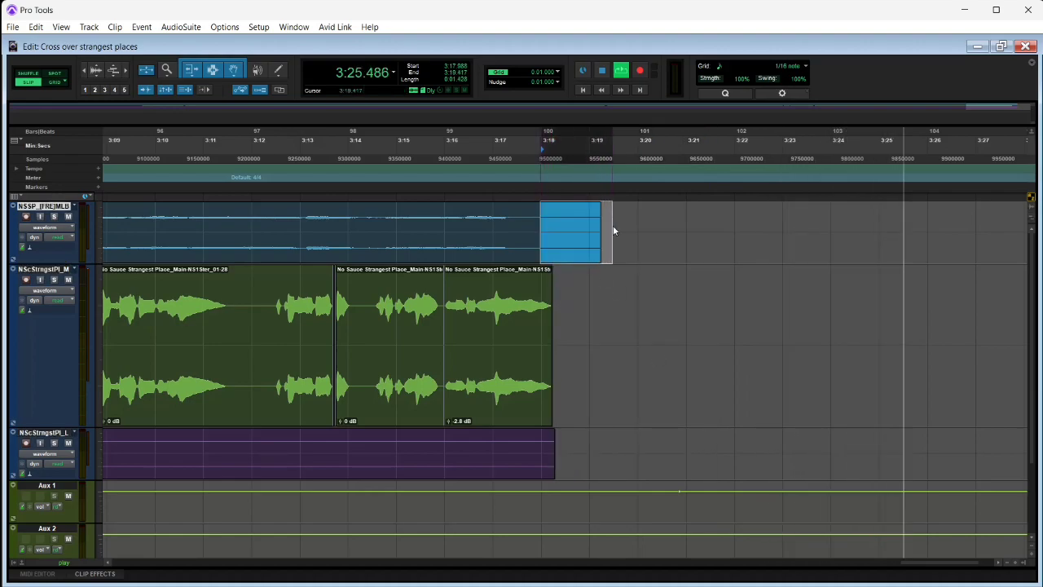
key("Delete")
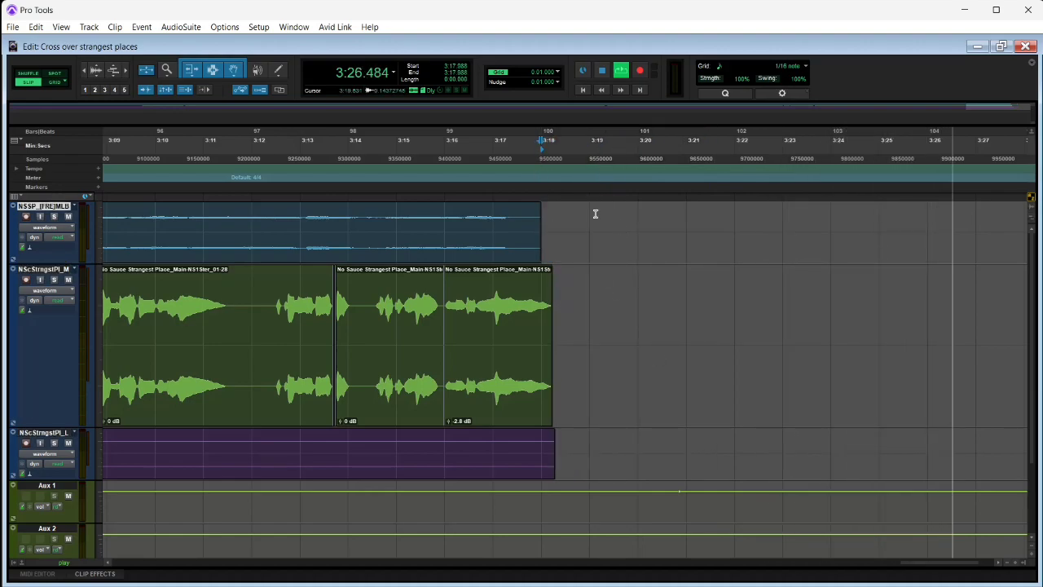
Step: Set the playback start to 0:21.240, just before the first main vocal clip, and save the session
left_click(85, 72)
left_click(84, 72)
left_click(85, 72)
left_click(85, 72)
left_click(84, 71)
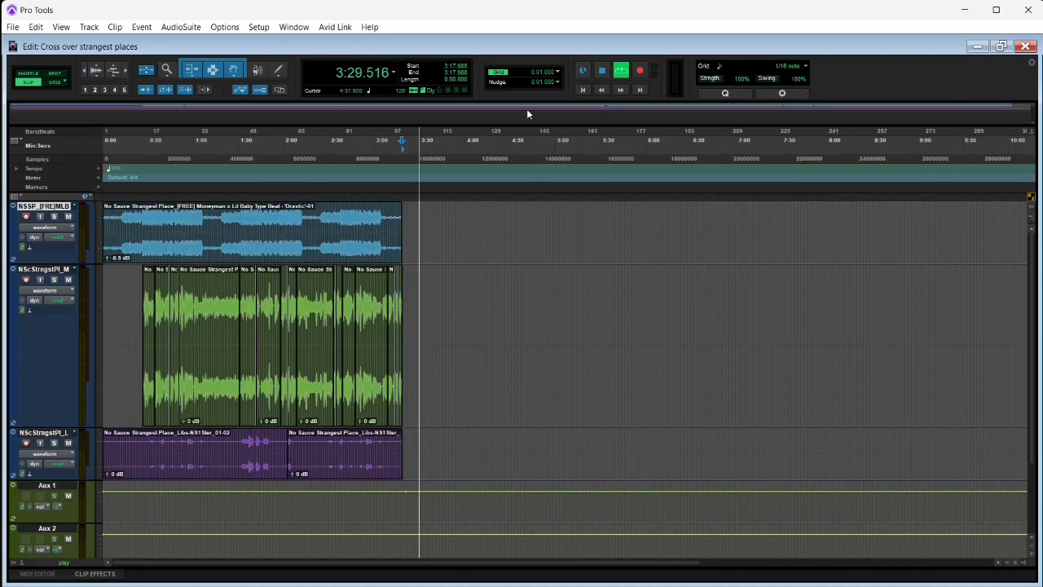
left_click(583, 90)
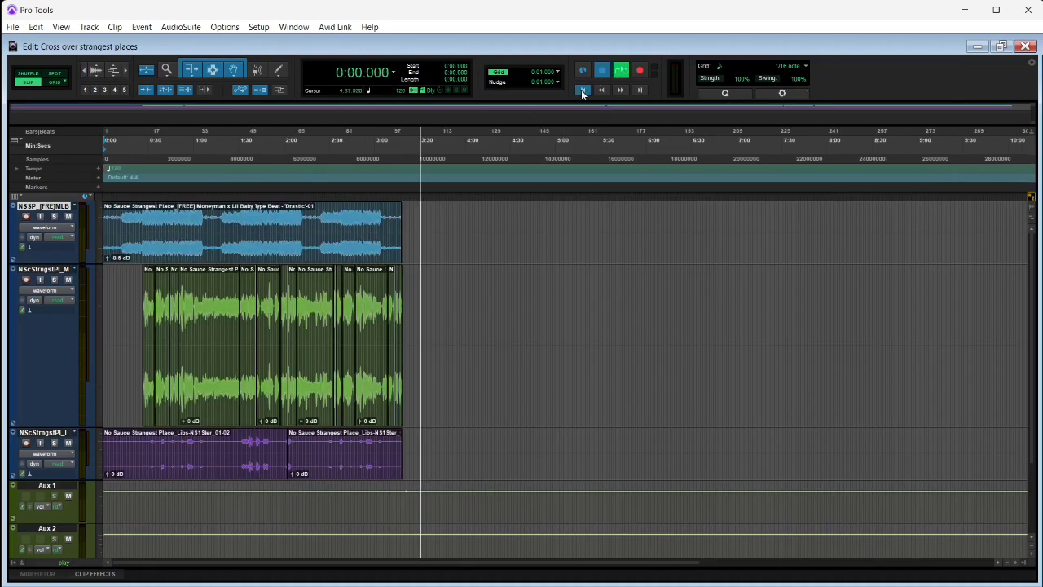
left_click(135, 271)
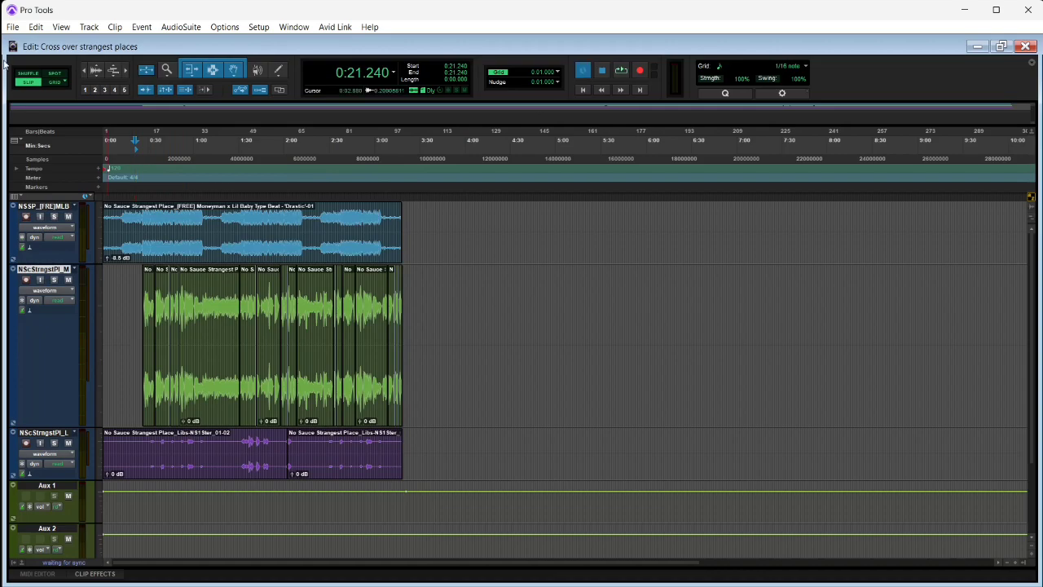
left_click(13, 27)
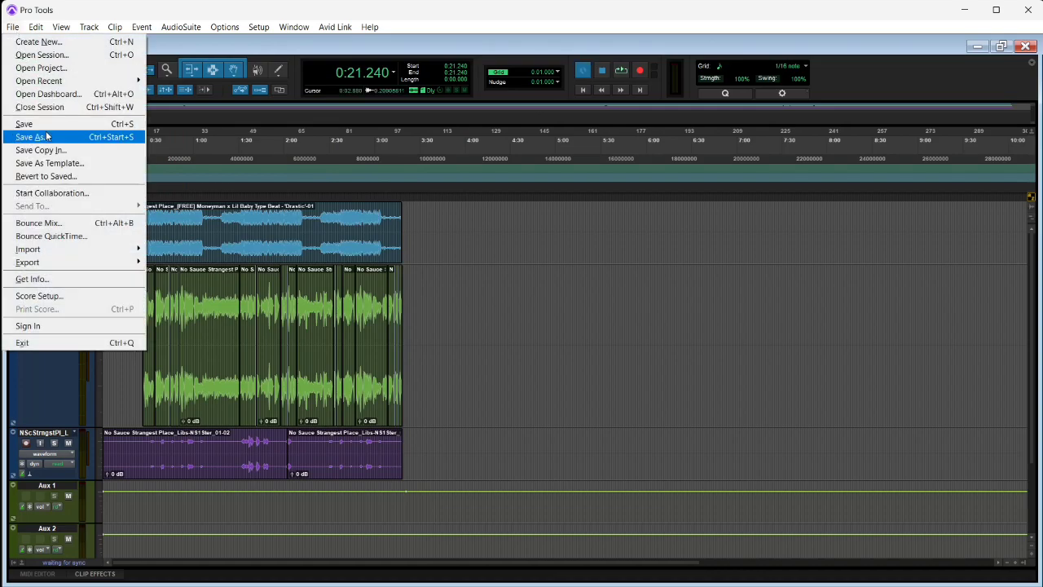
left_click(29, 123)
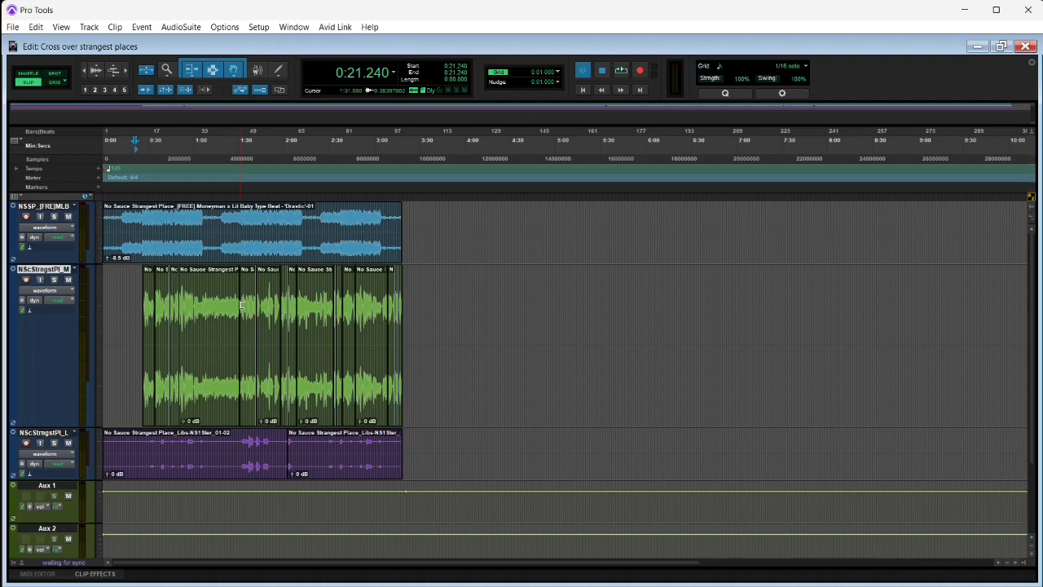
Step: Audition the mix from 0:21.240 and bring up the mixer during playback
key("space")
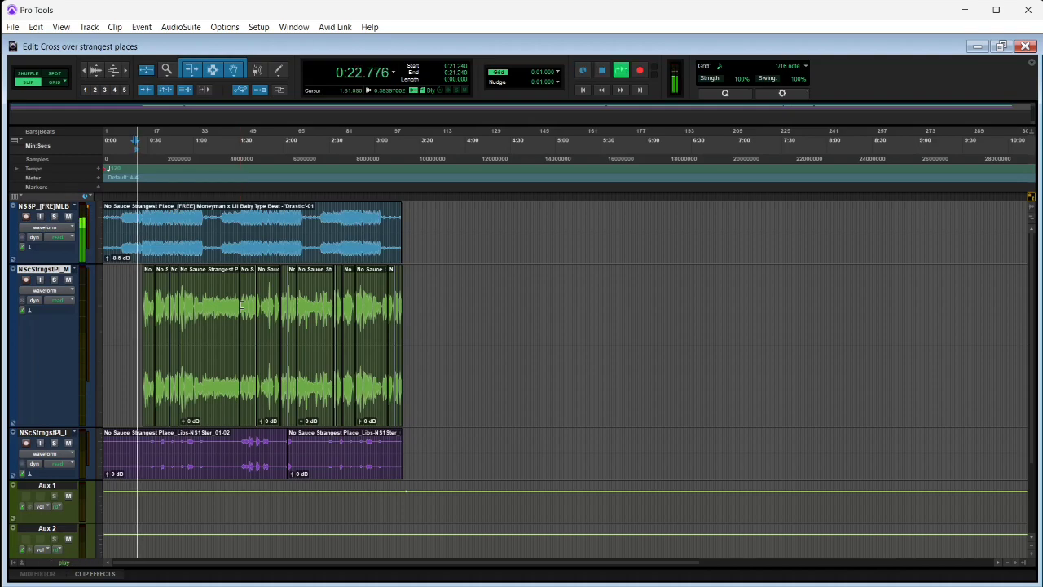
key("ctrl+equal")
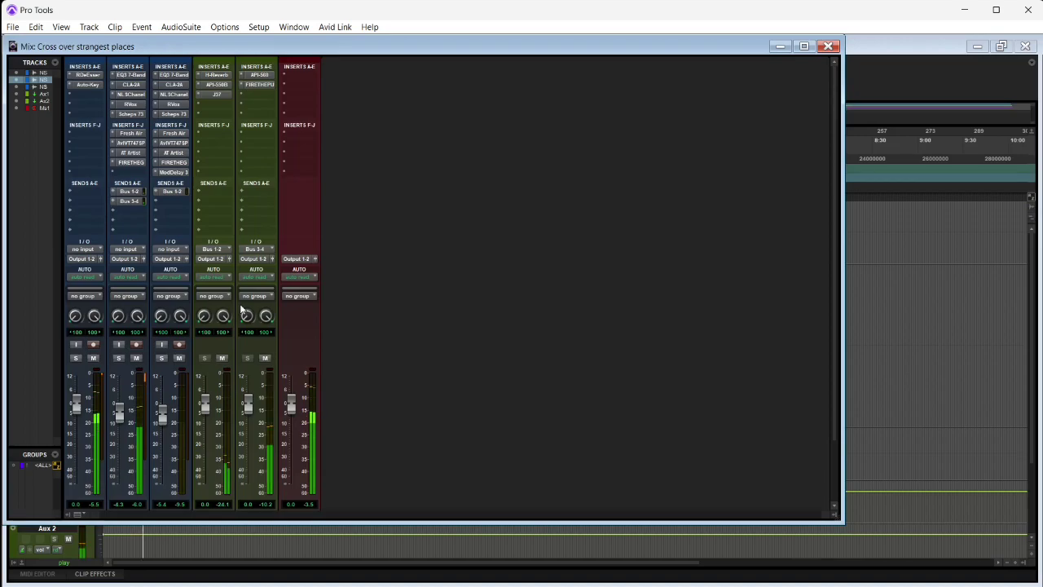
left_click(879, 92)
key("space")
key("space")
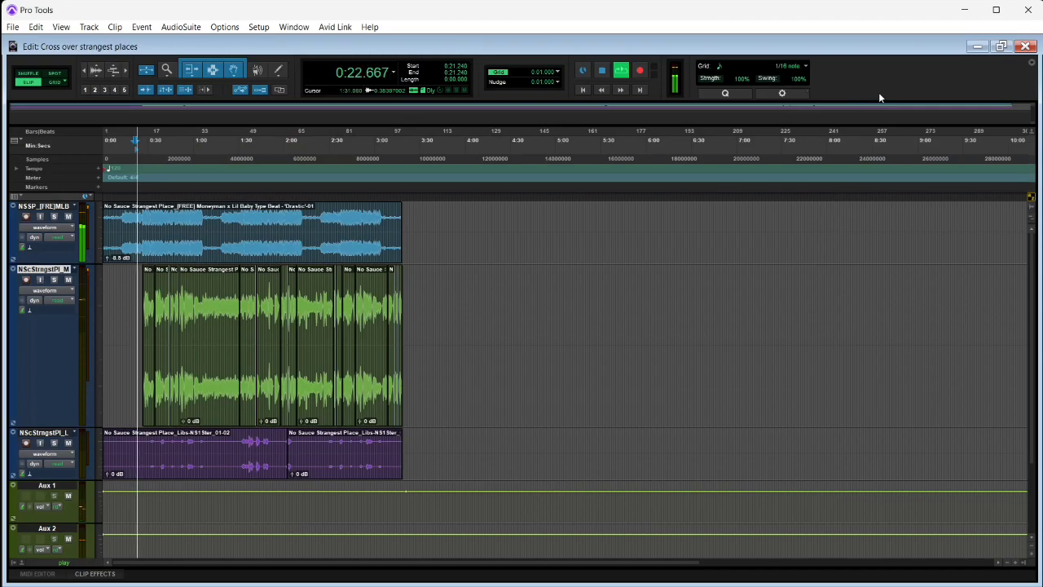
key("ctrl+equal")
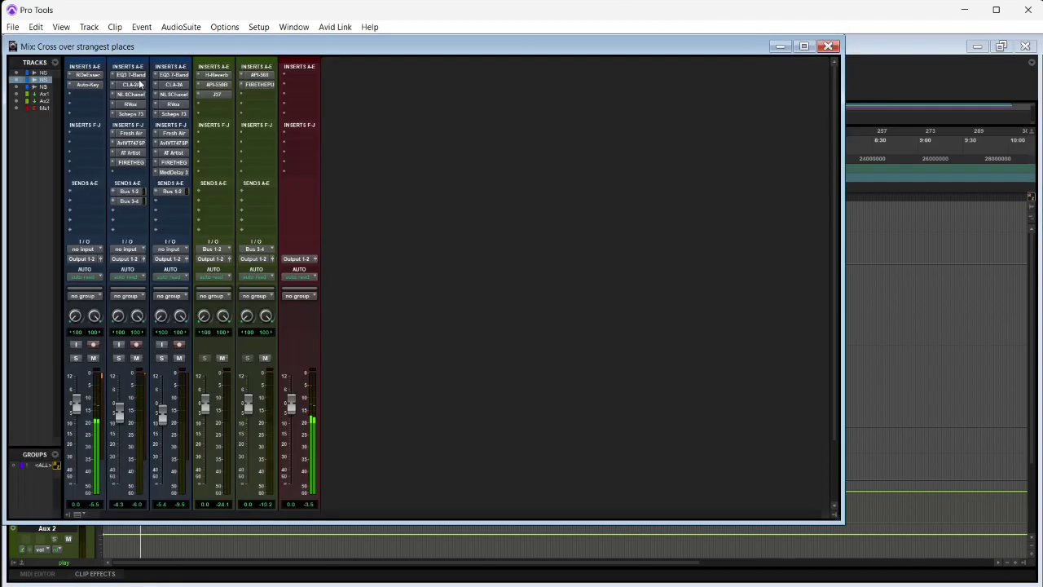
Step: In the main vocal's EQ3 7-Band, set LMF to about 104 Hz at -7.0 dB, MF to about 490 Hz at -4.0 dB, and HF to 2.69 kHz at 2.5 dB
left_click(135, 75)
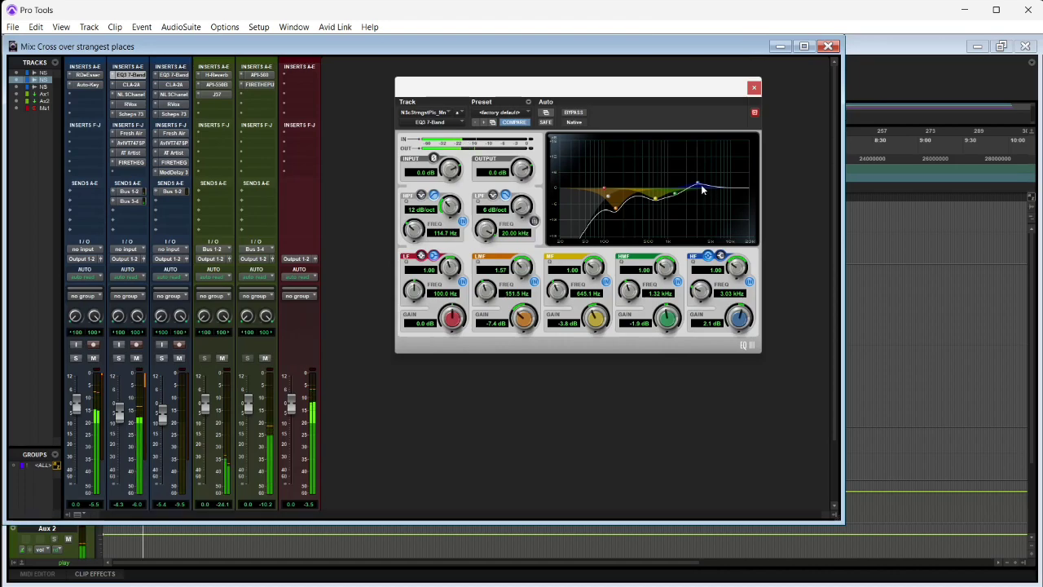
left_click_drag(698, 185, 675, 190)
left_click_drag(617, 212, 649, 203)
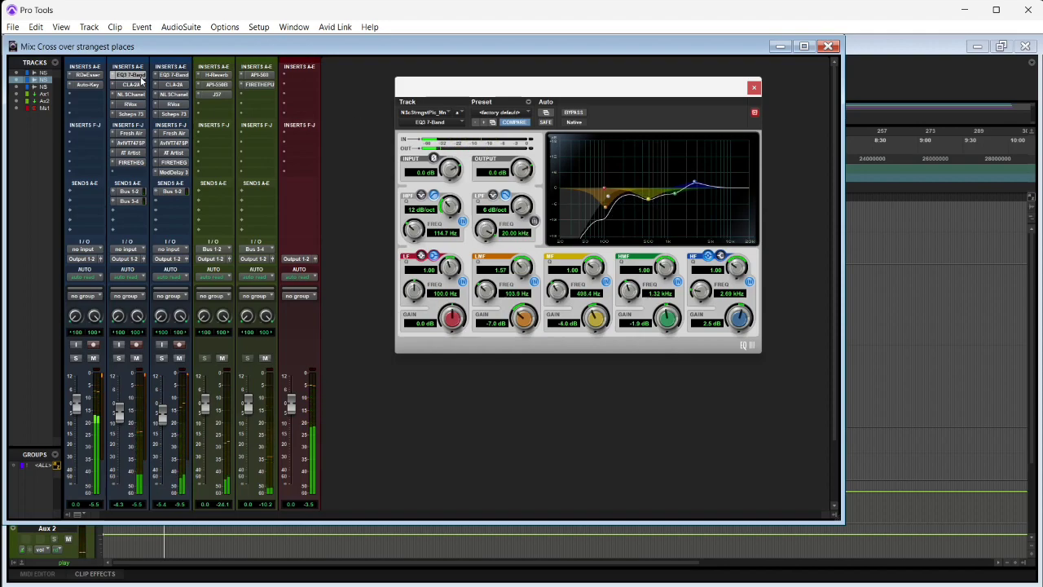
Step: Check the main vocal's RVox settings and set High Air to 32 in its Fresh Air plug-in
left_click(132, 104)
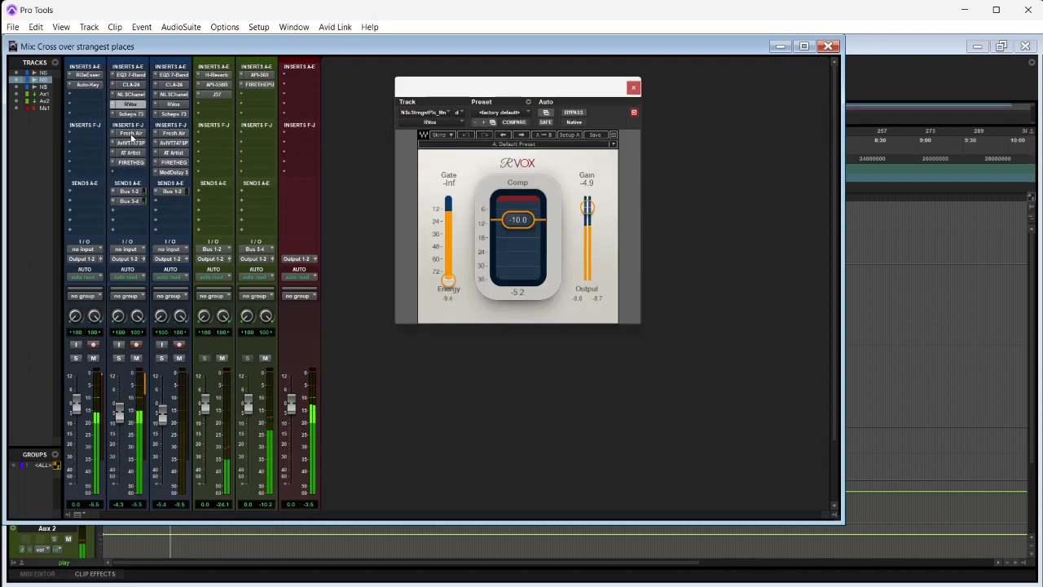
left_click(131, 134)
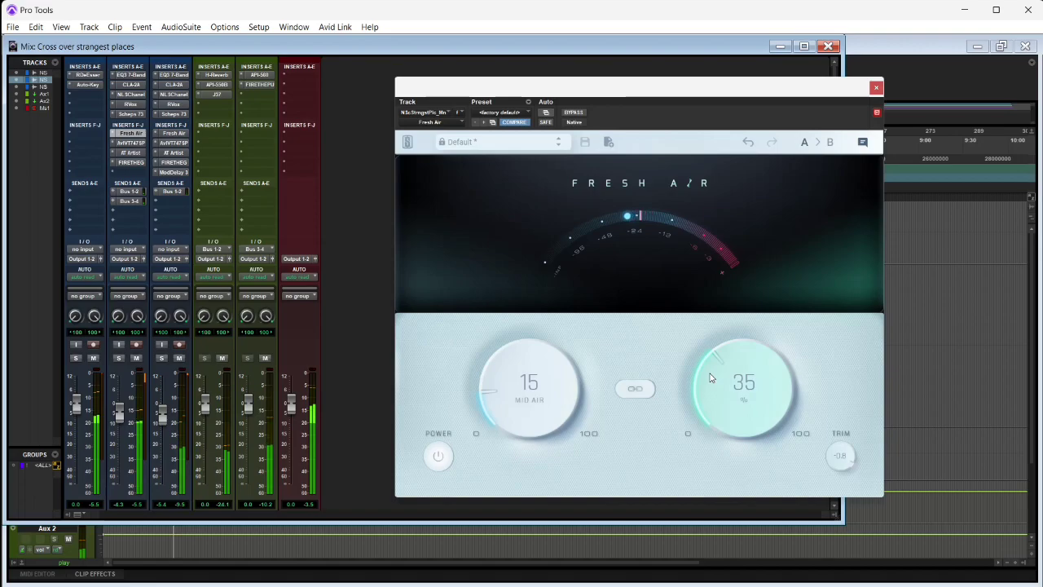
left_click_drag(710, 377, 710, 384)
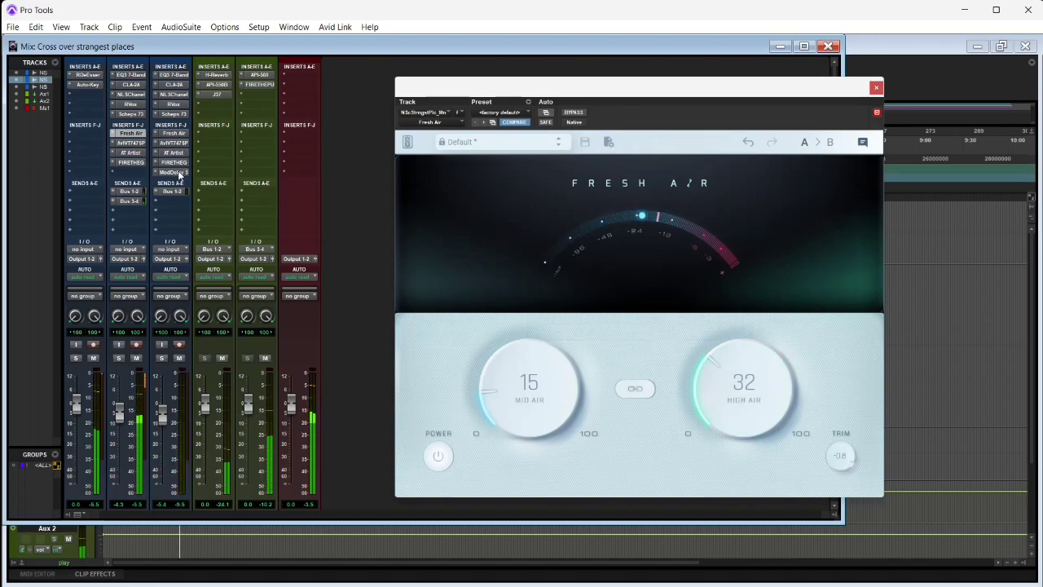
left_click(204, 76)
mouse_move(252, 114)
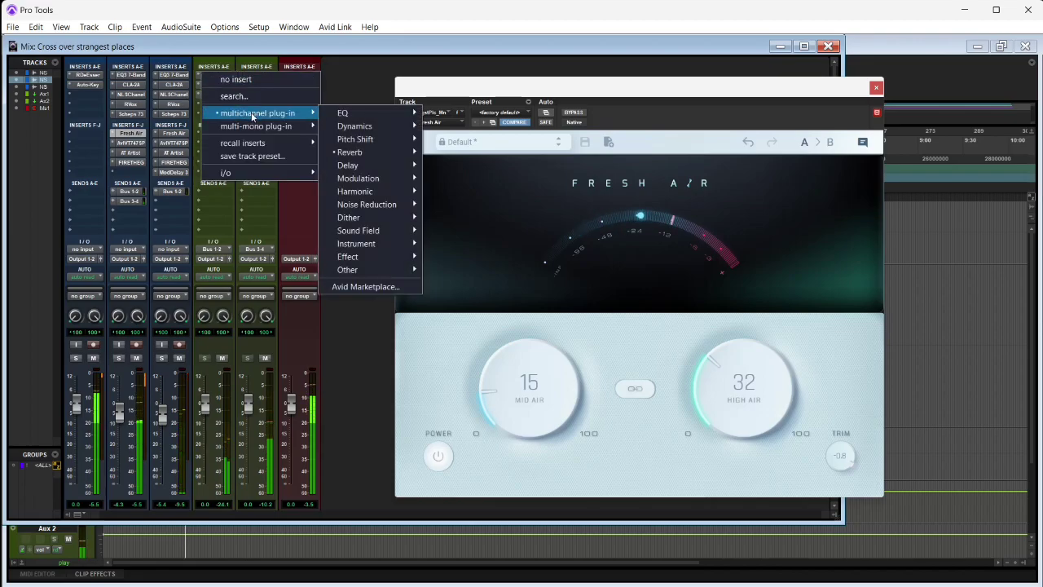
mouse_move(350, 152)
left_click(362, 67)
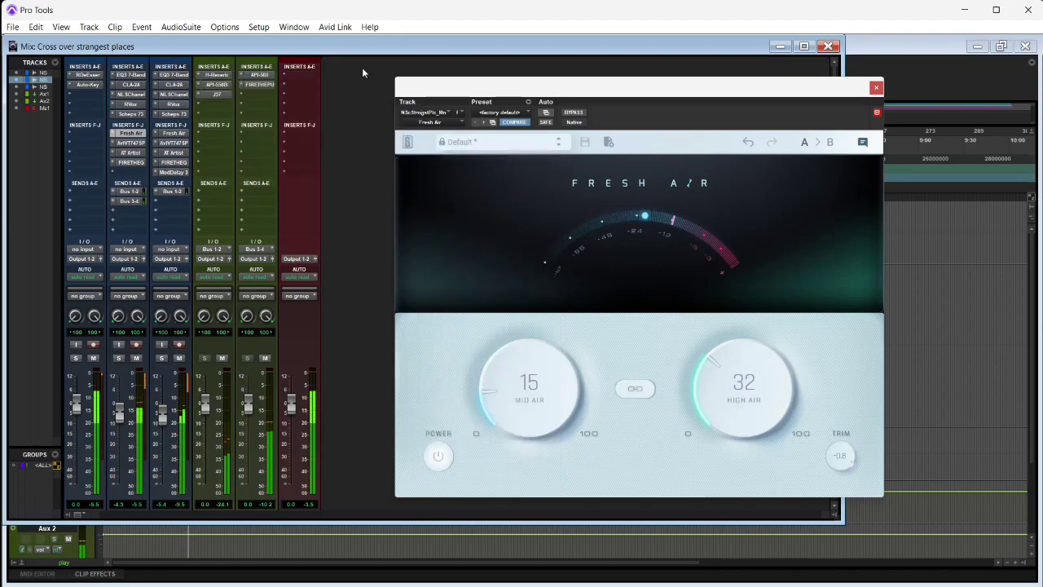
left_click(209, 102)
mouse_move(272, 142)
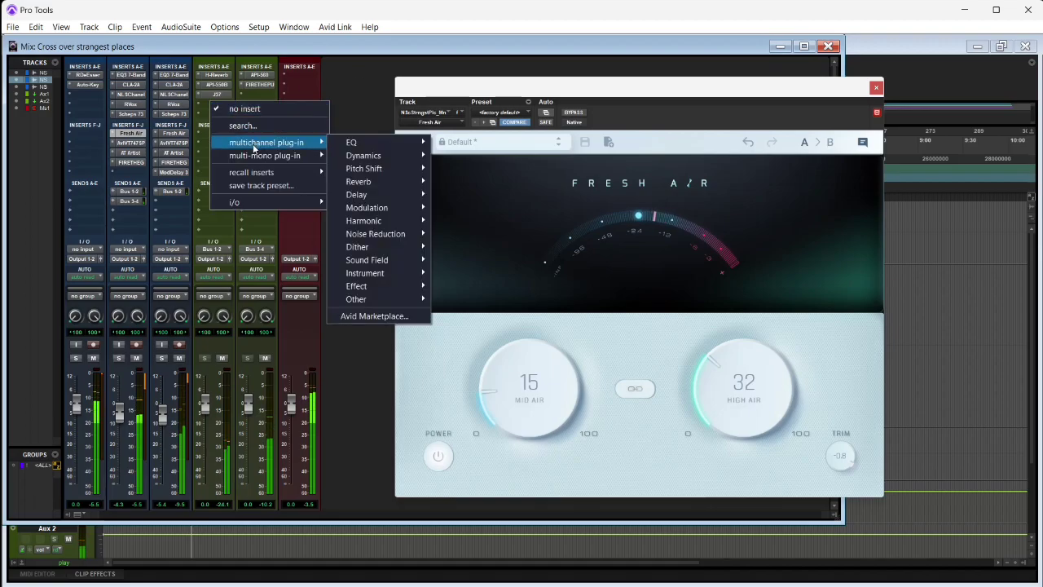
mouse_move(369, 158)
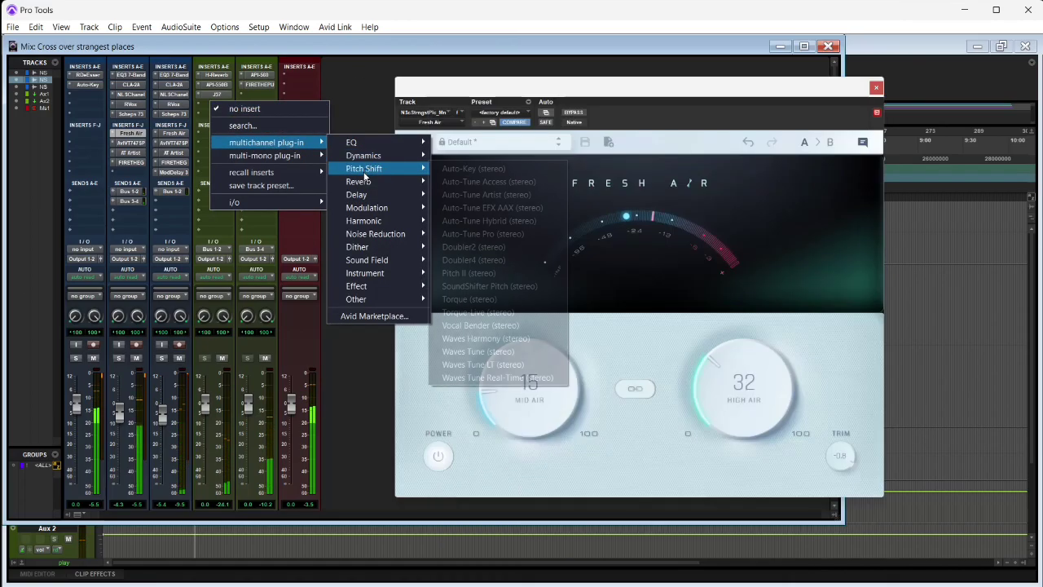
Step: Insert a stereo D-Verb in the main vocal's last insert slot with the mix at 25% and input gain at 0.0 dB
left_click(132, 173)
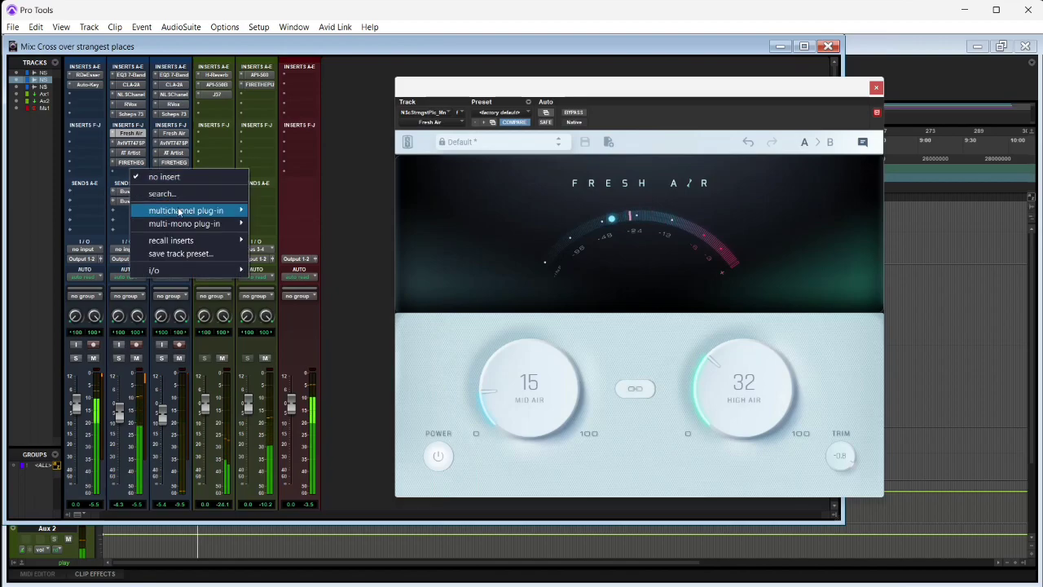
mouse_move(216, 210)
mouse_move(304, 250)
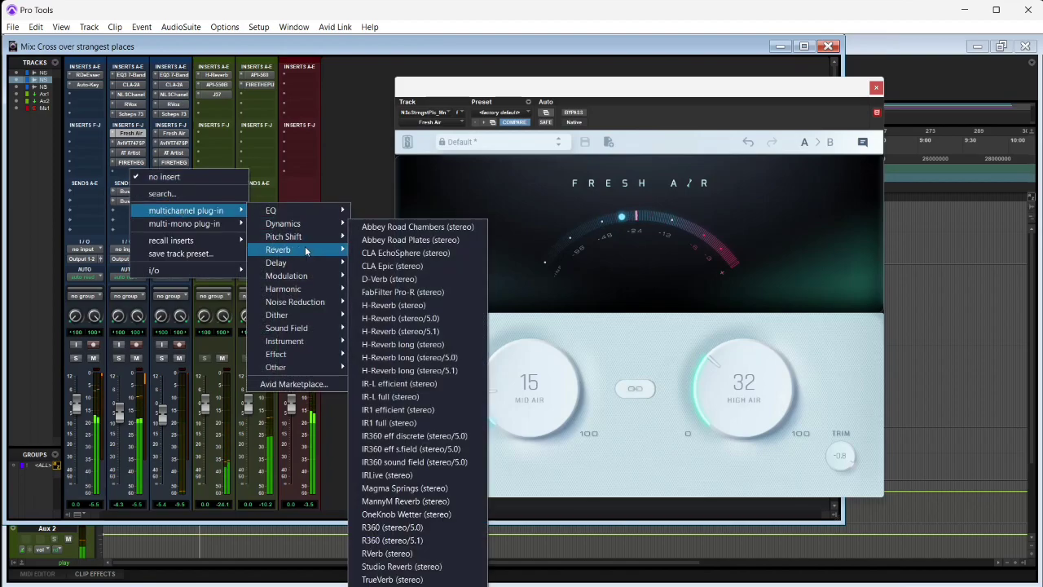
left_click(389, 278)
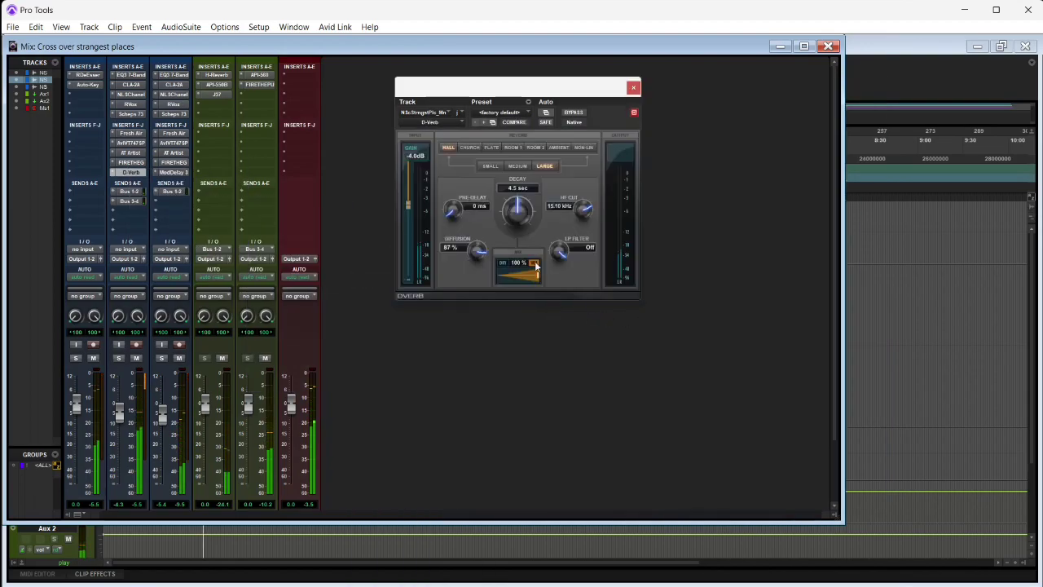
left_click_drag(533, 276, 496, 279)
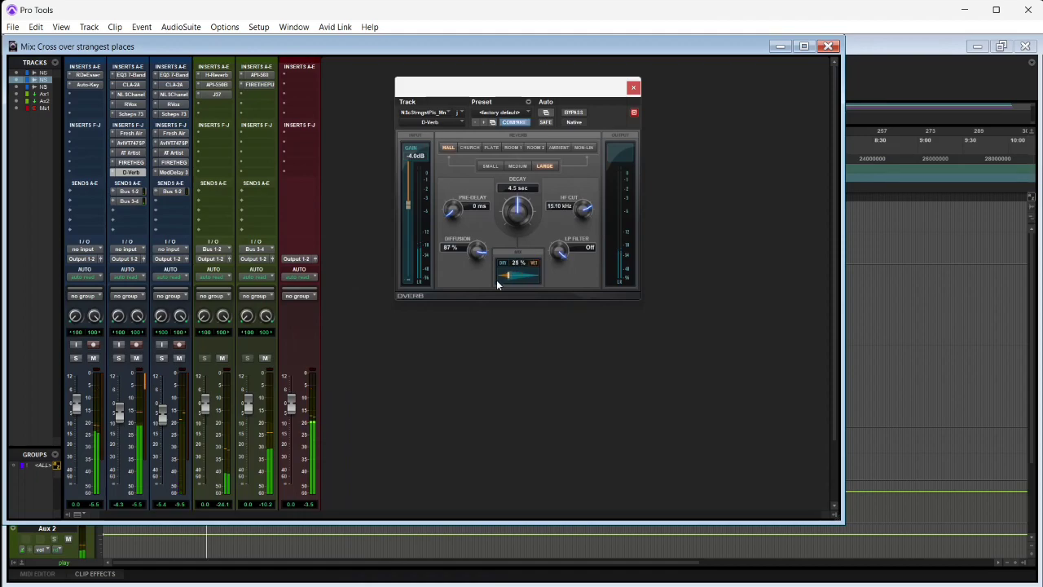
left_click_drag(412, 202, 409, 145)
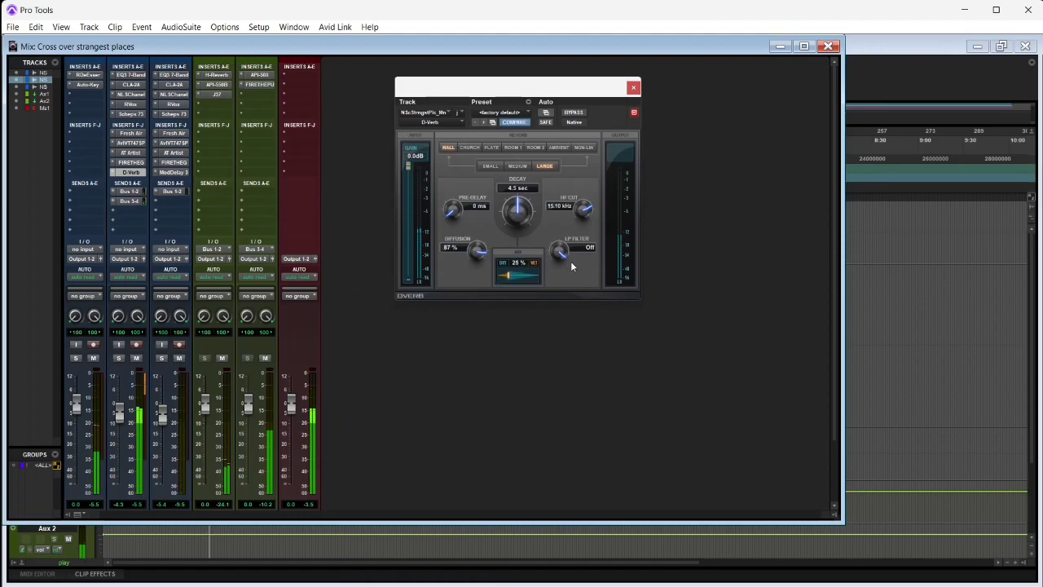
Step: Set D-Verb's HF cut to 6.59 kHz, decay to 2.5 sec and mix to 18%, and stop playback
left_click_drag(505, 278, 501, 277)
left_click_drag(583, 209, 583, 275)
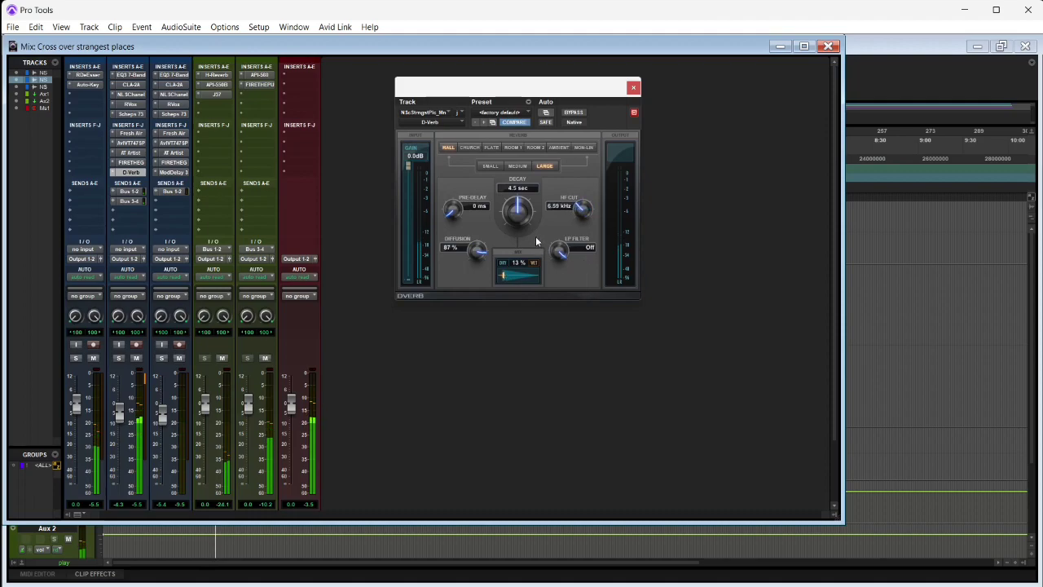
left_click_drag(518, 213, 520, 225)
left_click_drag(505, 273, 506, 277)
key("space")
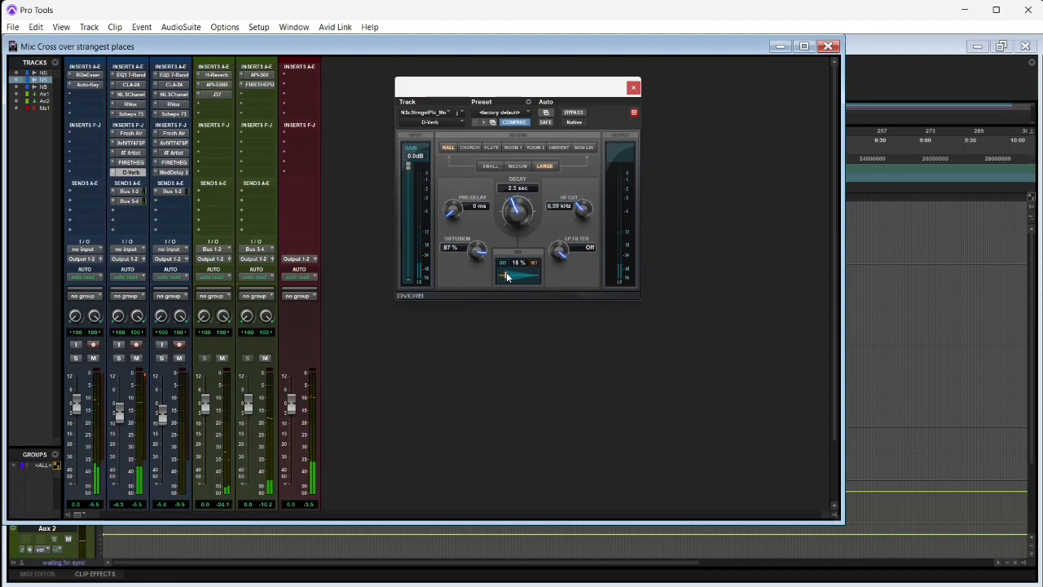
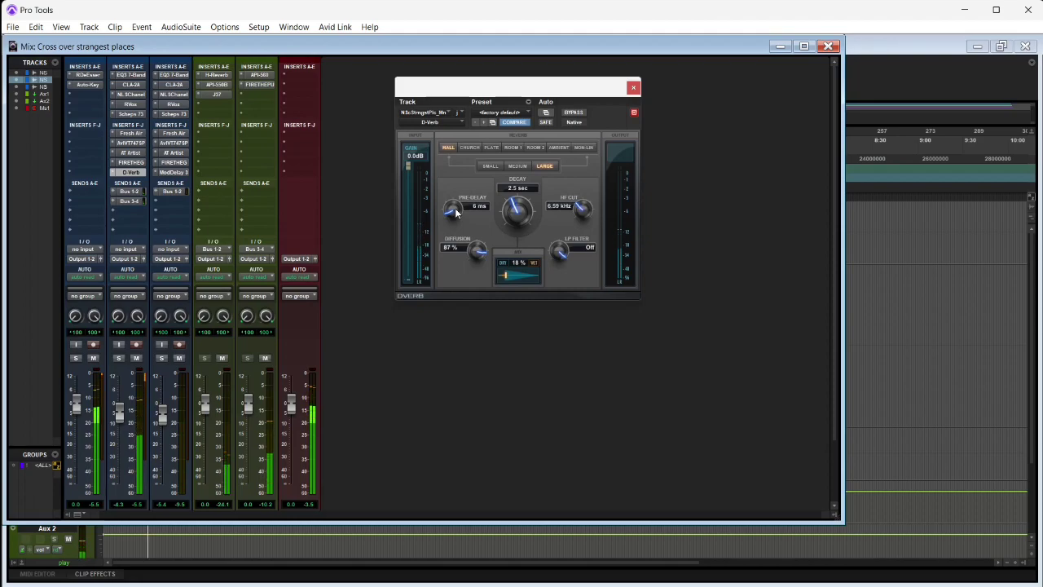
Step: Set Aux 1's automation mode to touch/latch and adjust the ER/Tail control in its H-Reverb
left_click(218, 76)
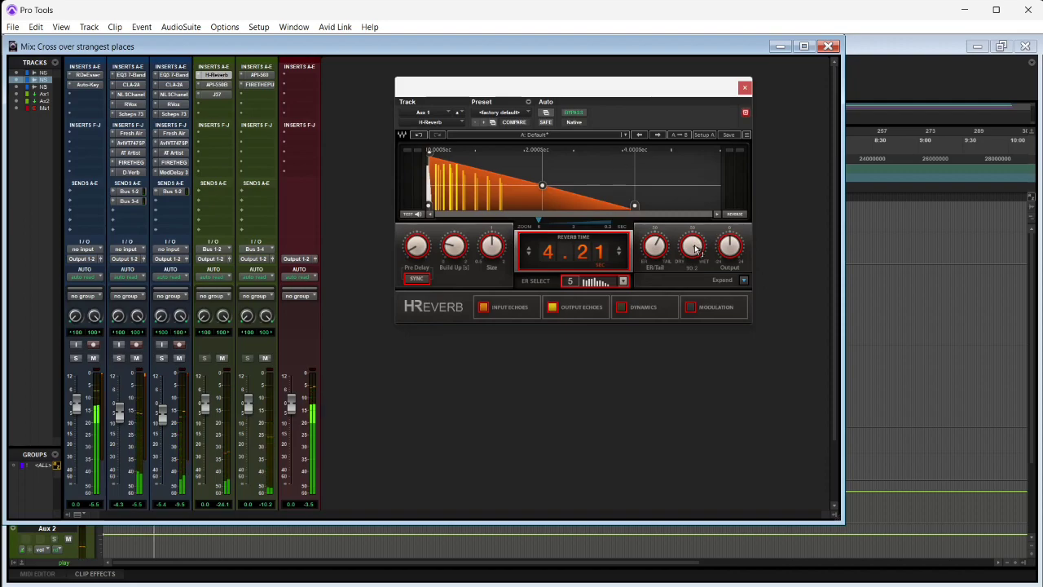
left_click(227, 279)
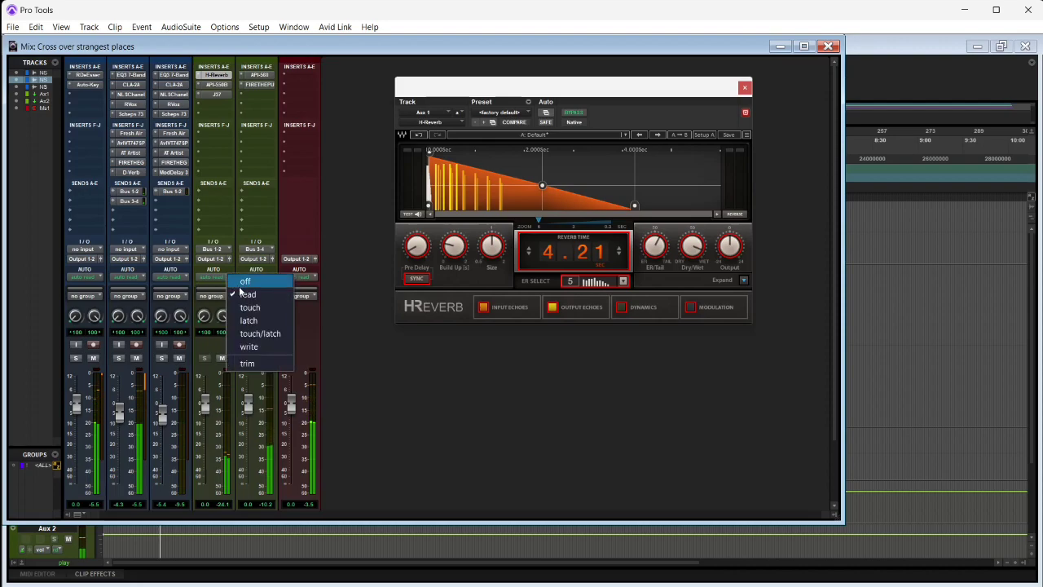
left_click(261, 335)
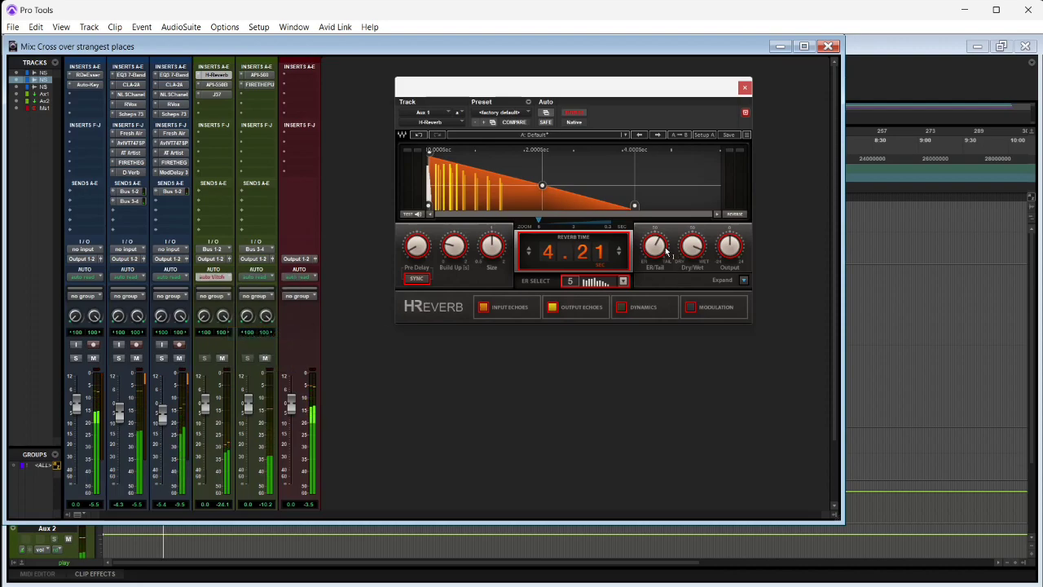
left_click(660, 249)
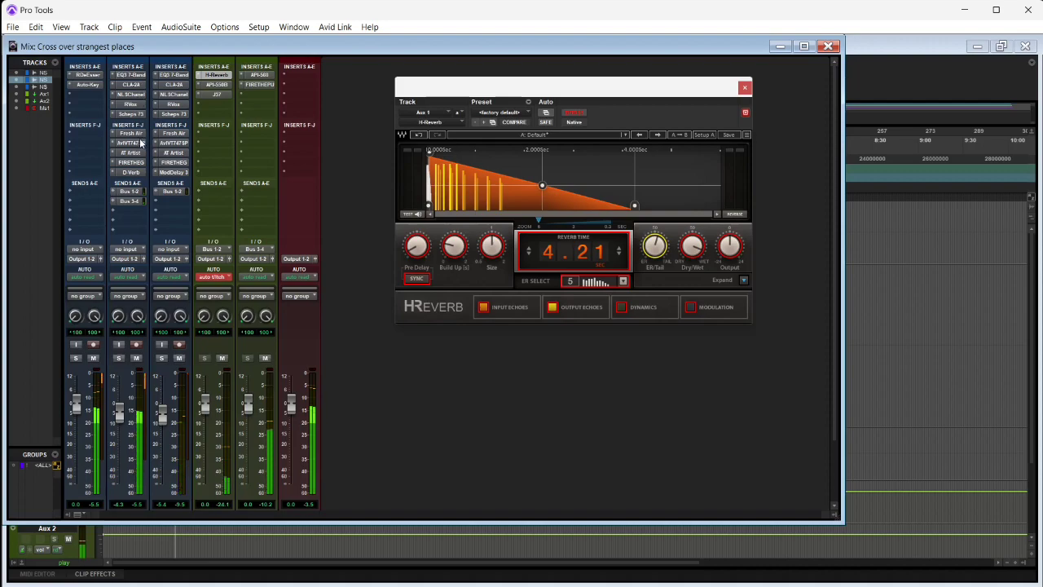
Step: Set the mix of the main vocal's D-Verb to 17%
left_click(138, 173)
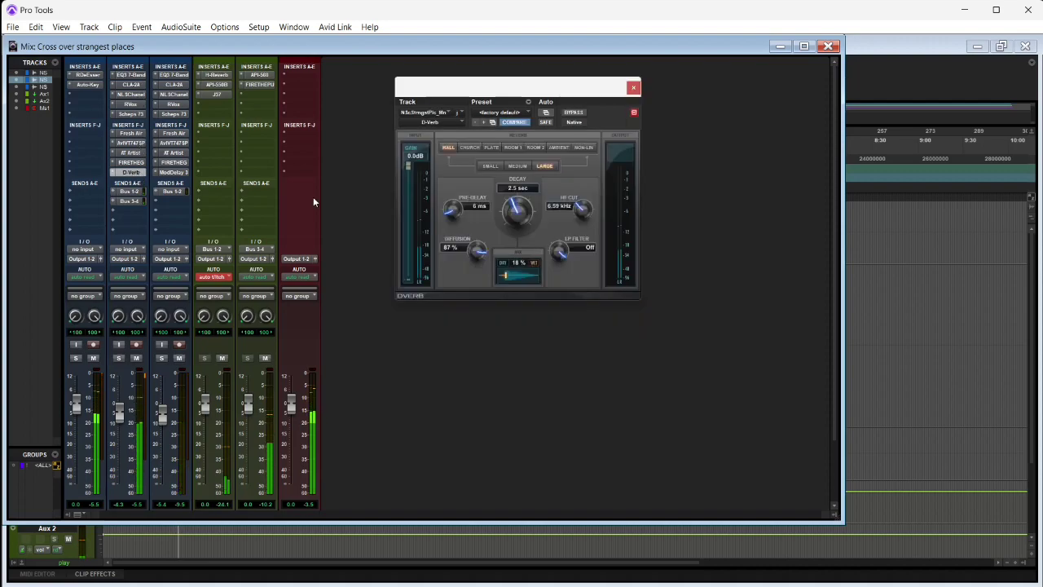
left_click_drag(507, 277, 510, 278)
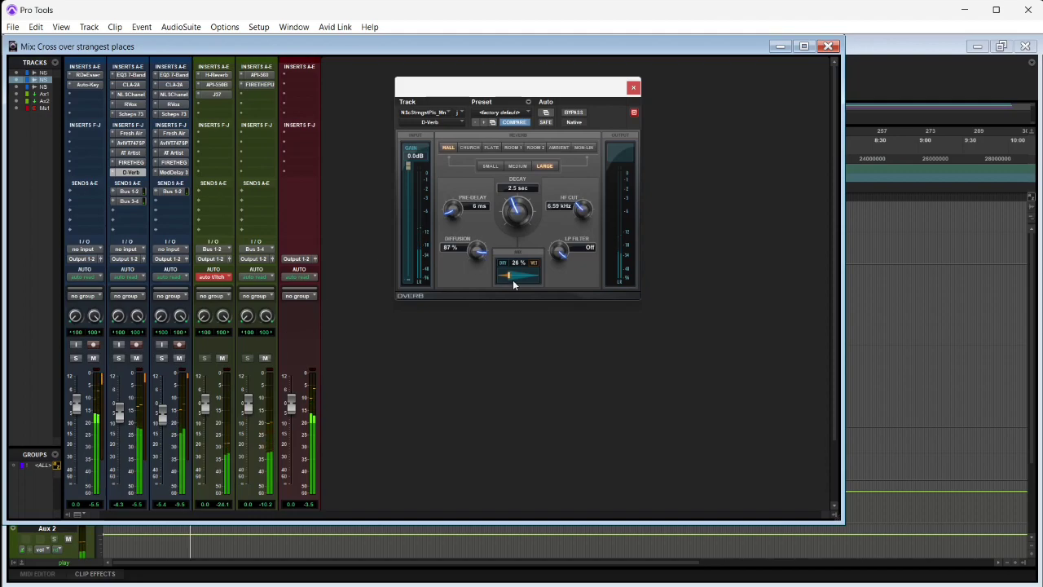
left_click_drag(508, 281, 504, 279)
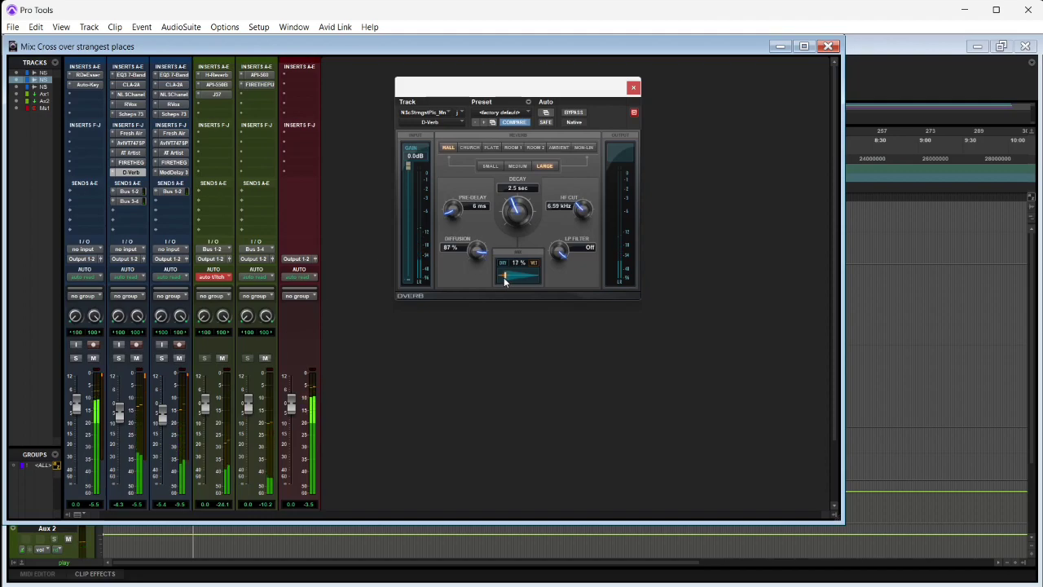
Step: Set the Libs vocal's Bus 1-2 send level to -12.6 dB and close the send window
left_click(174, 192)
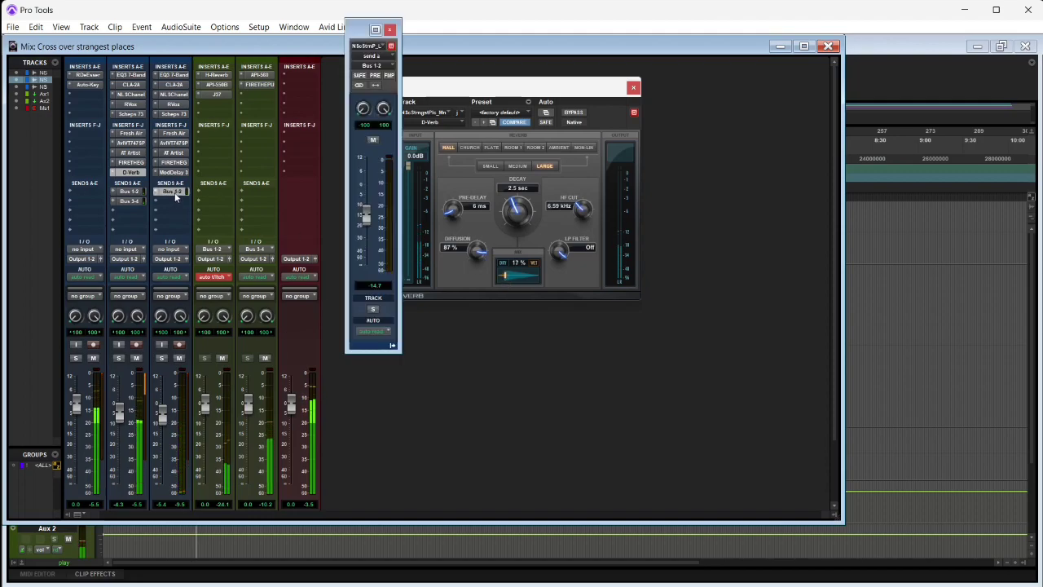
left_click_drag(366, 218, 370, 214)
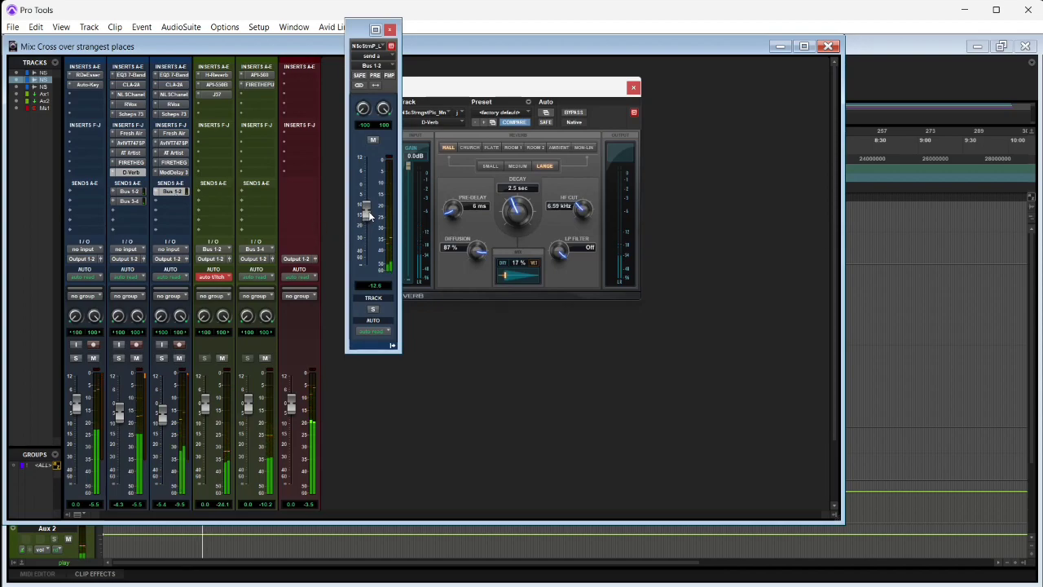
left_click(390, 30)
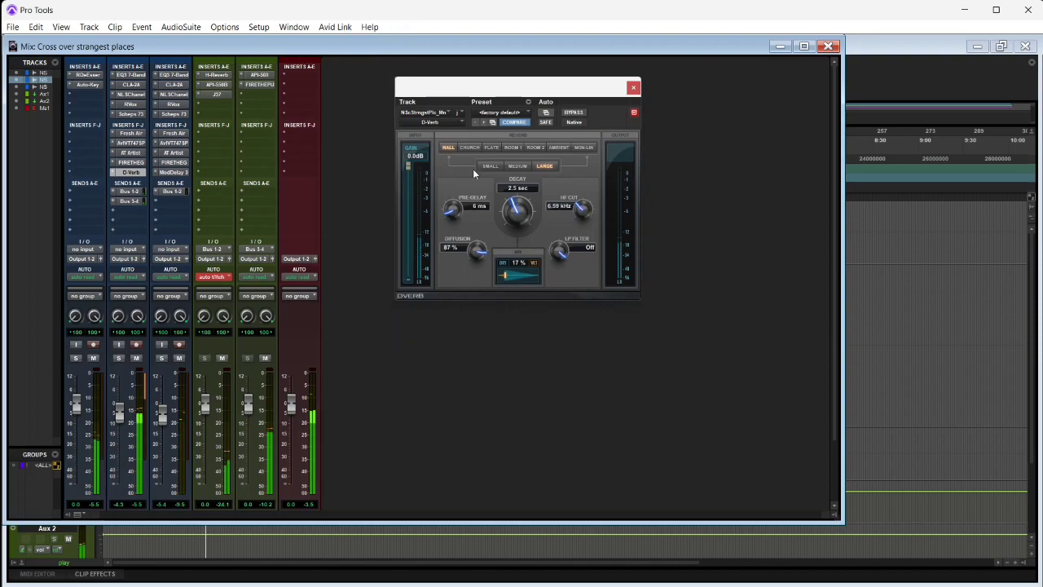
Step: In the main vocal's D-Verb, set the mix to 12%, LP filter to 4.01 kHz and HF cut to 8.42 kHz
left_click_drag(497, 266, 500, 278)
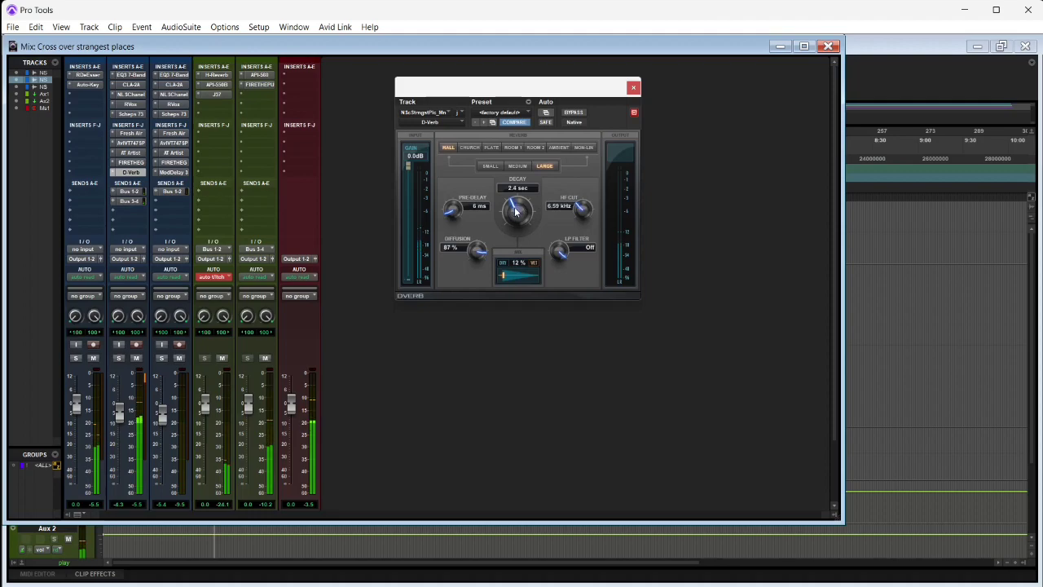
left_click_drag(562, 253, 563, 289)
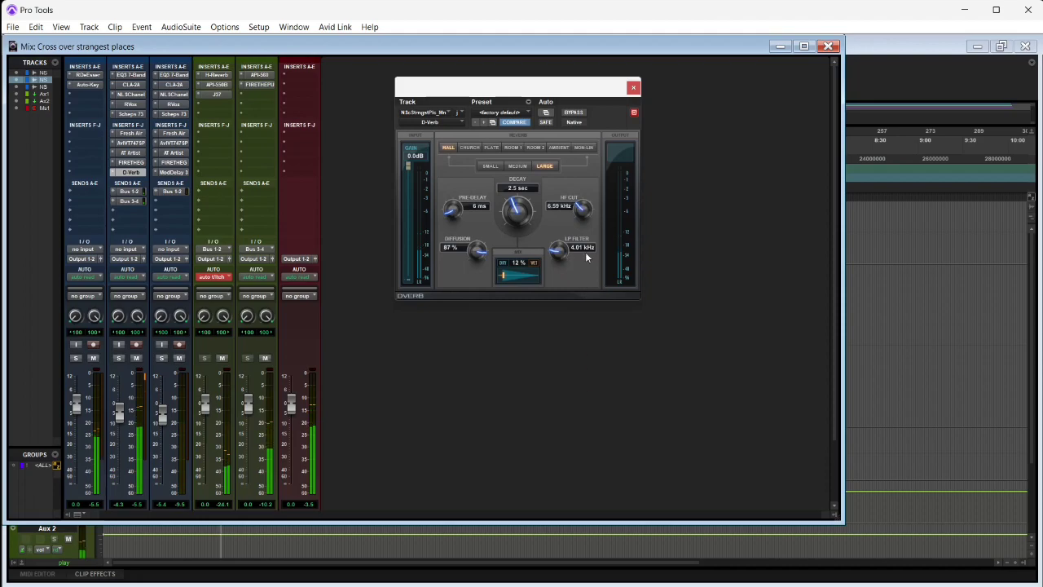
left_click_drag(583, 212, 584, 203)
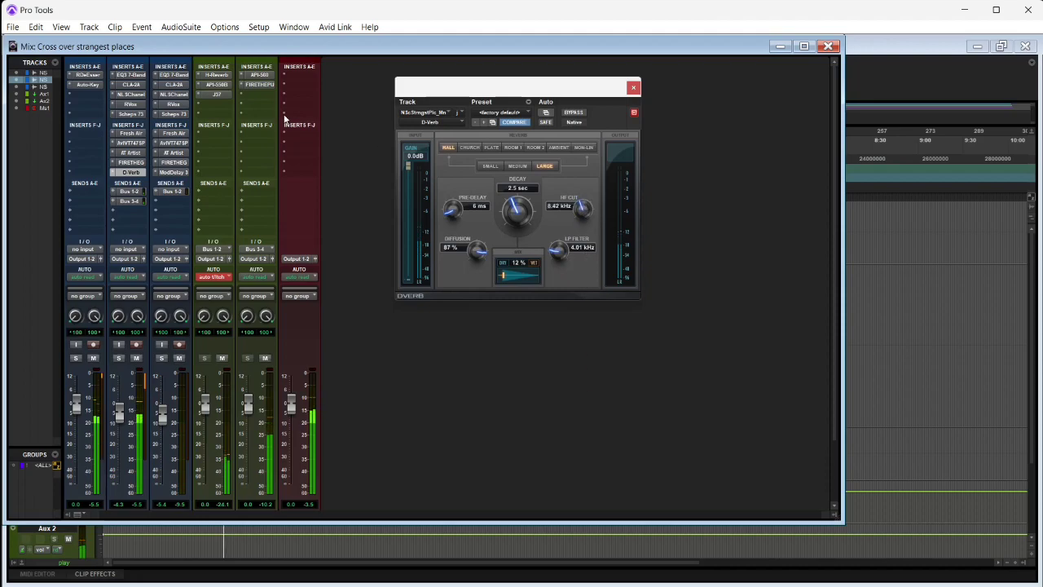
Step: In Aux 1's API-550B, set the HF gain to -4 dB, then fine-tune the output level and HF band
left_click(216, 85)
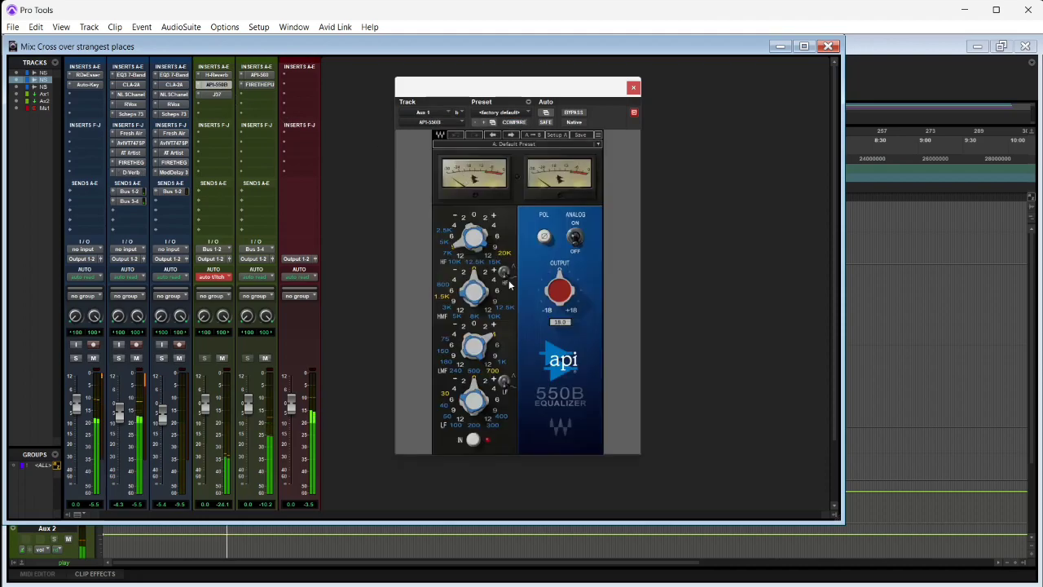
left_click_drag(458, 237, 458, 249)
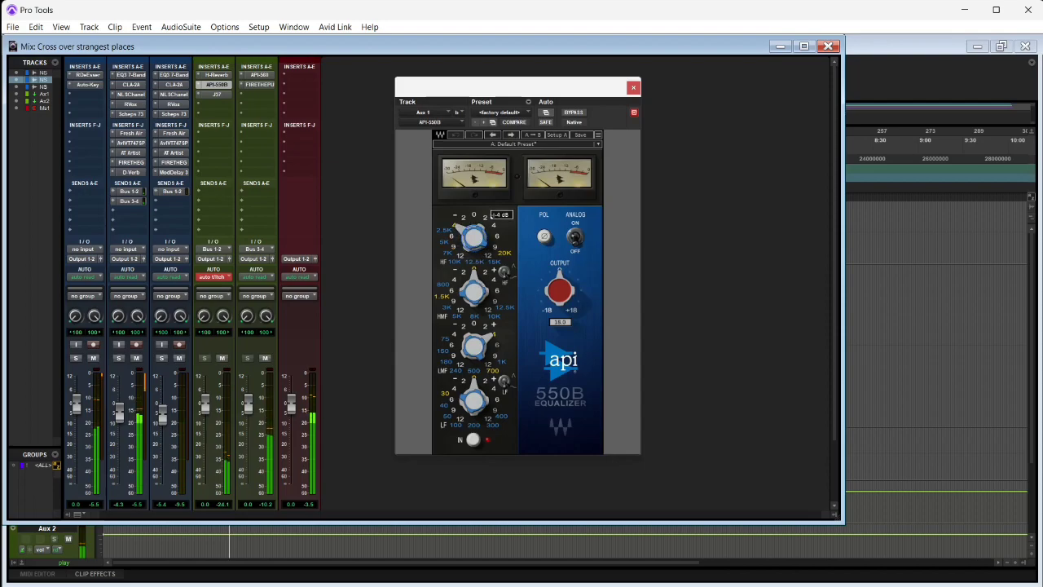
left_click_drag(560, 292, 560, 288)
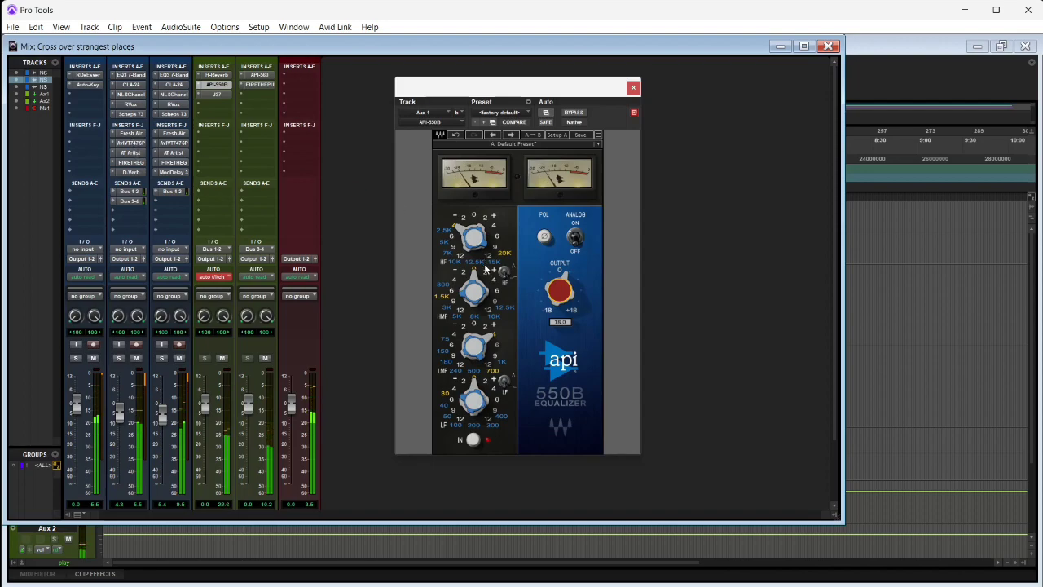
left_click_drag(462, 249, 464, 237)
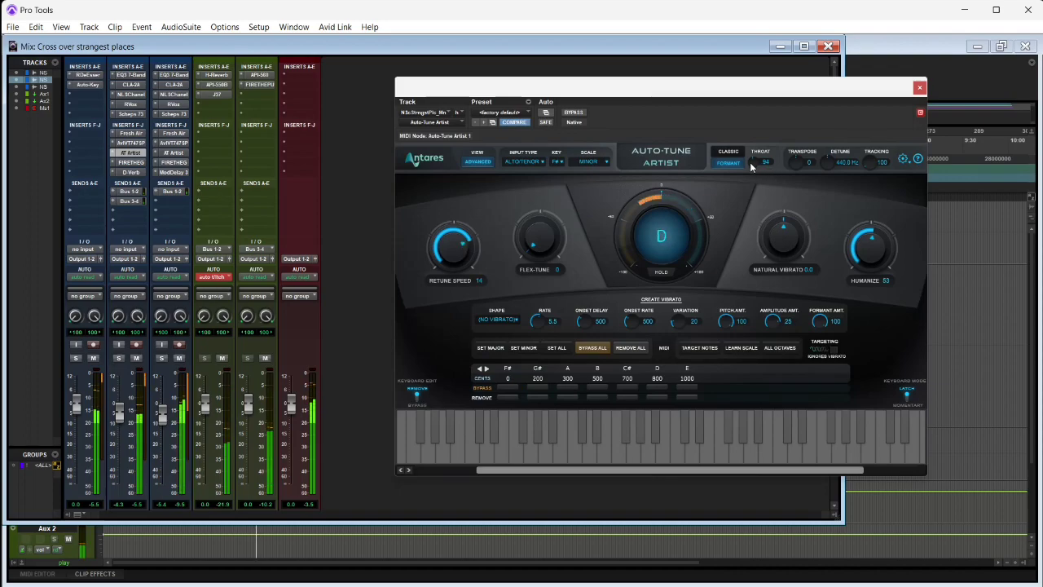
Step: In the main vocal's Auto-Tune Artist, set the input type to Low Male, Humanize to 25 and Flex-Tune to 15
left_click(523, 161)
left_click(534, 172)
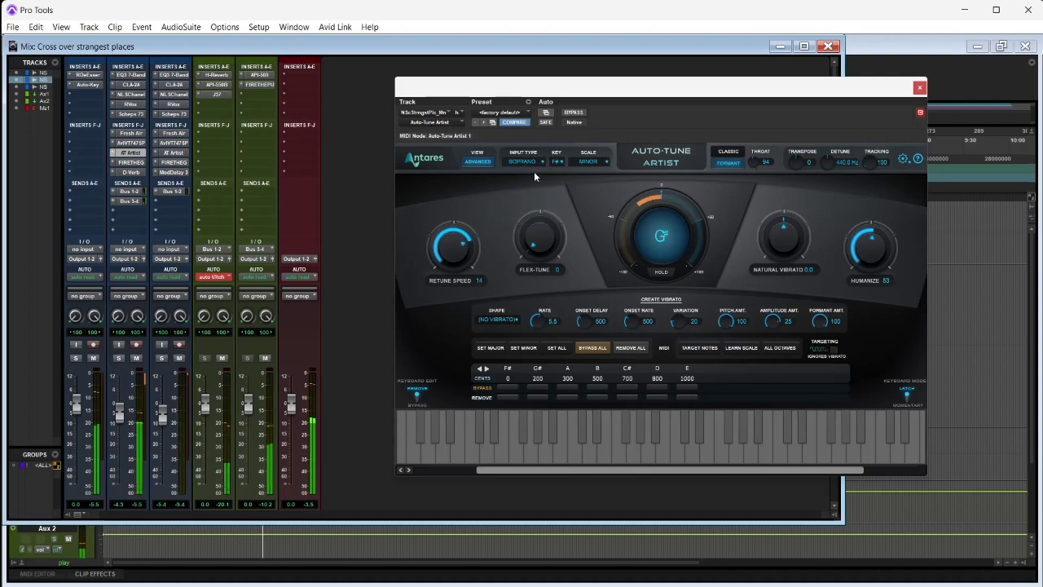
left_click(527, 163)
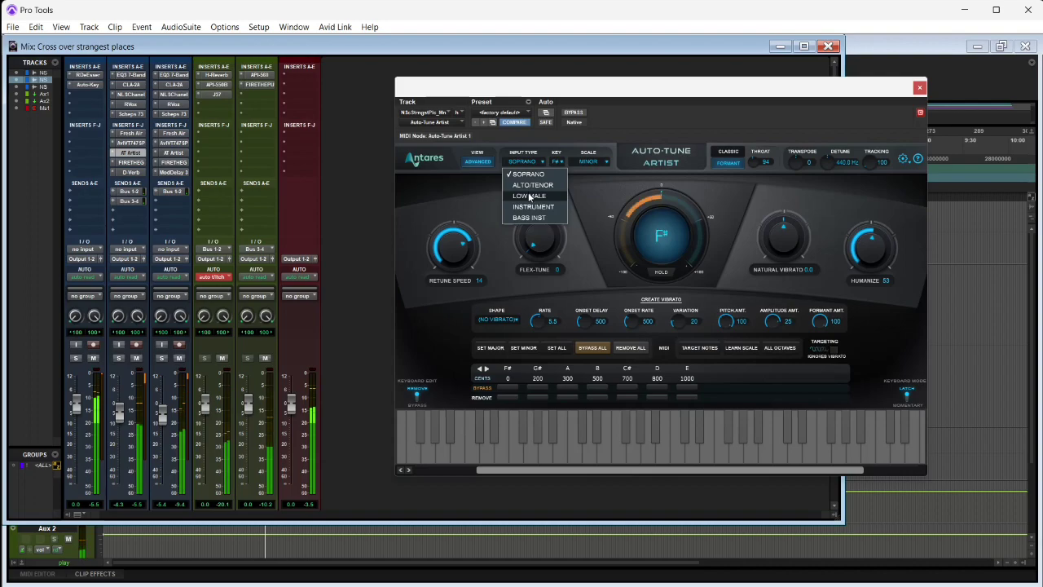
left_click(529, 195)
left_click_drag(859, 271, 861, 283)
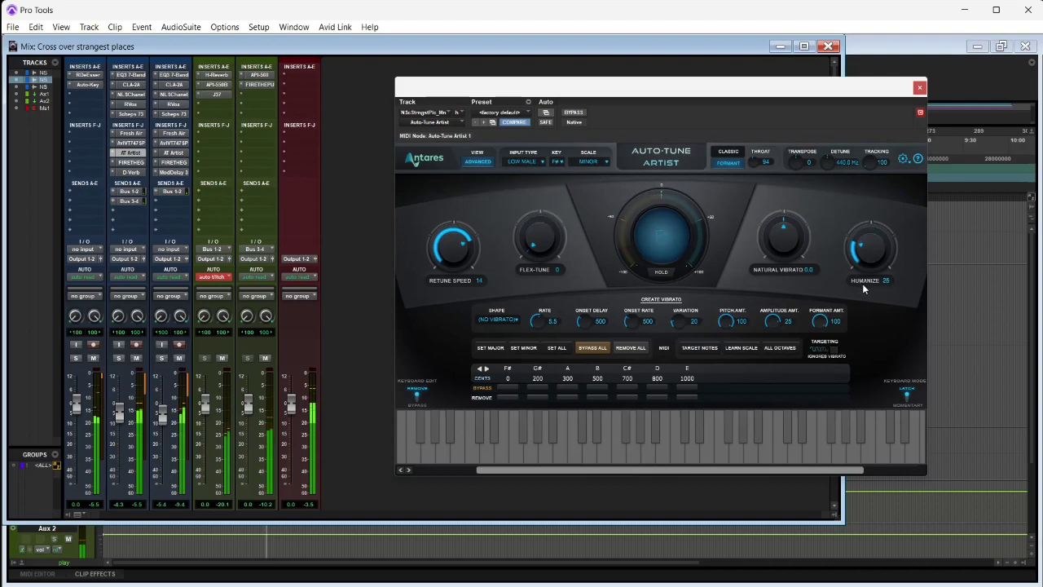
left_click_drag(552, 245, 542, 220)
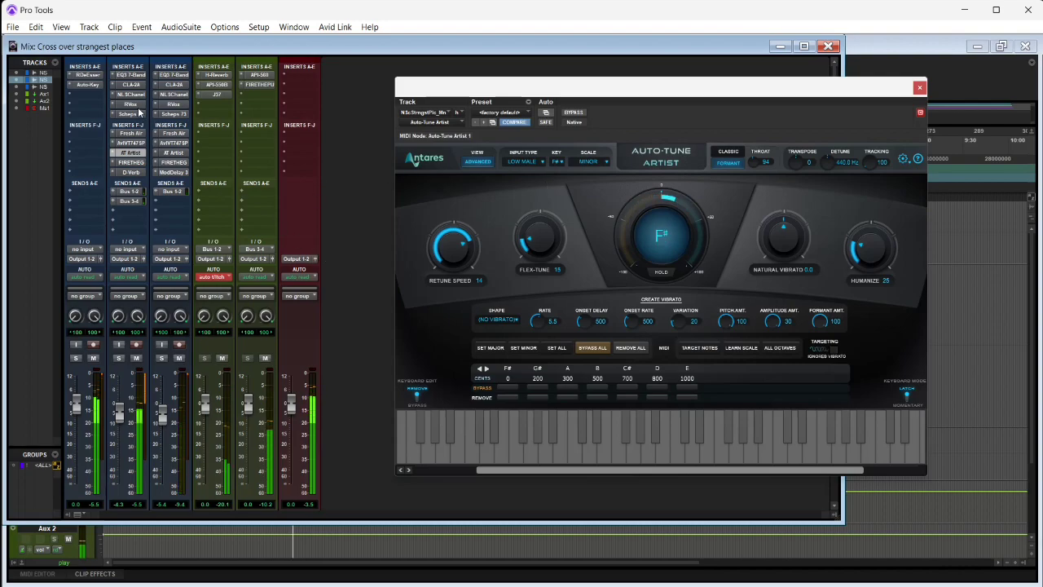
Step: Save the session and stop playback
left_click(13, 26)
left_click(44, 124)
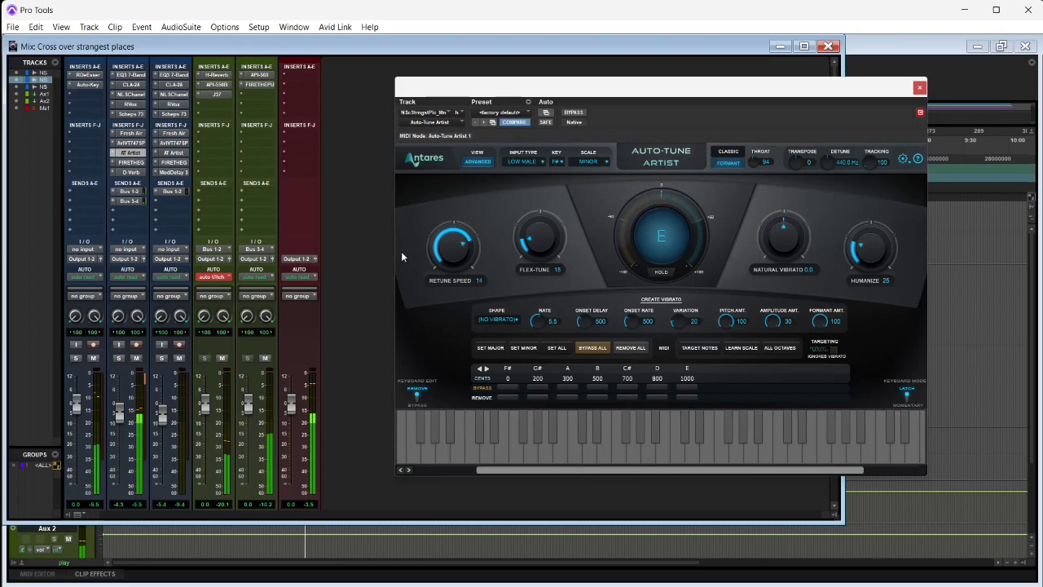
key("space")
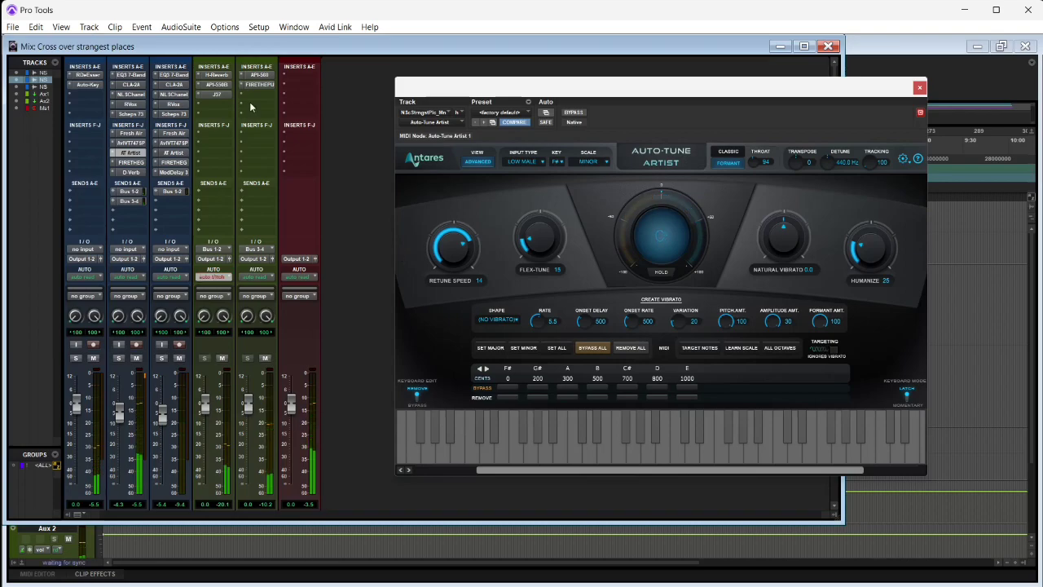
Step: Set the playback engine's H/W buffer size to 1024 samples
left_click(179, 27)
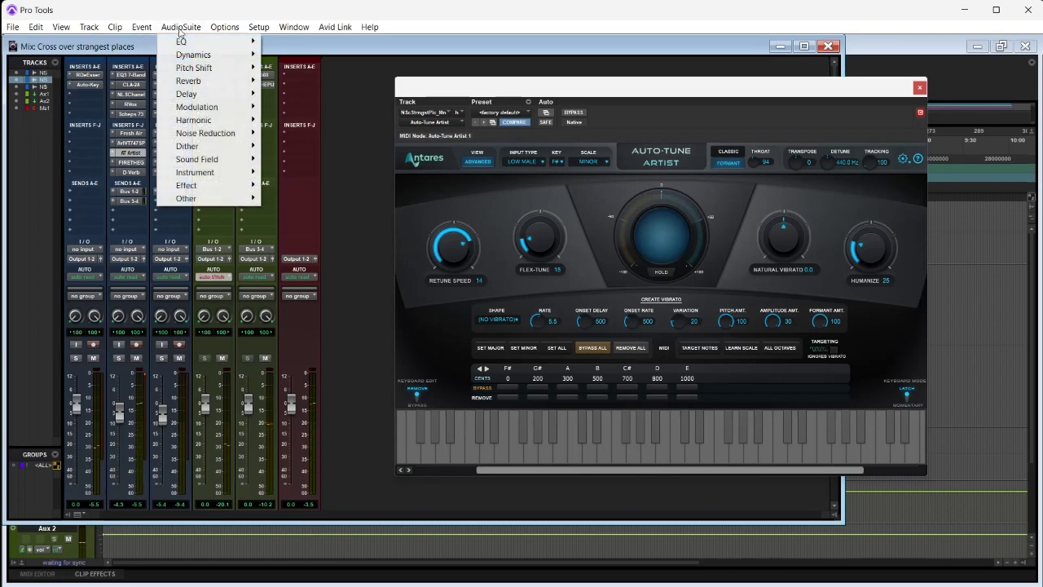
left_click(227, 28)
mouse_move(258, 27)
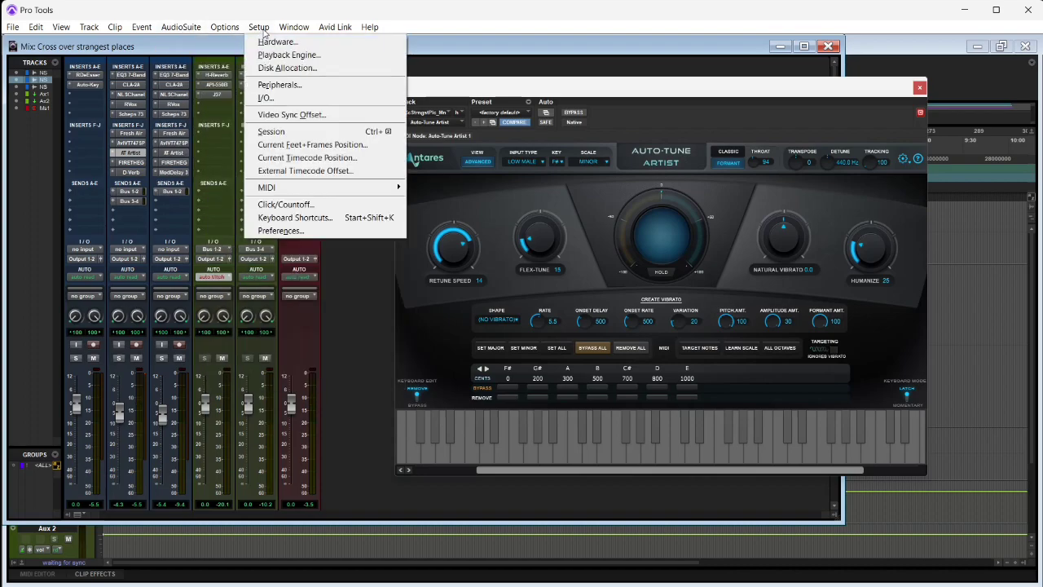
left_click(277, 55)
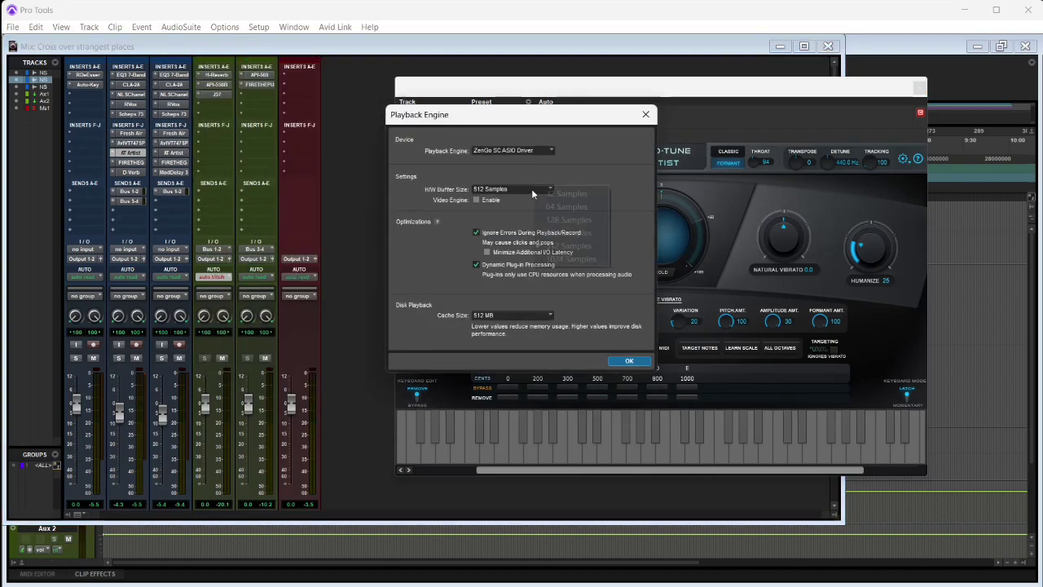
left_click(531, 188)
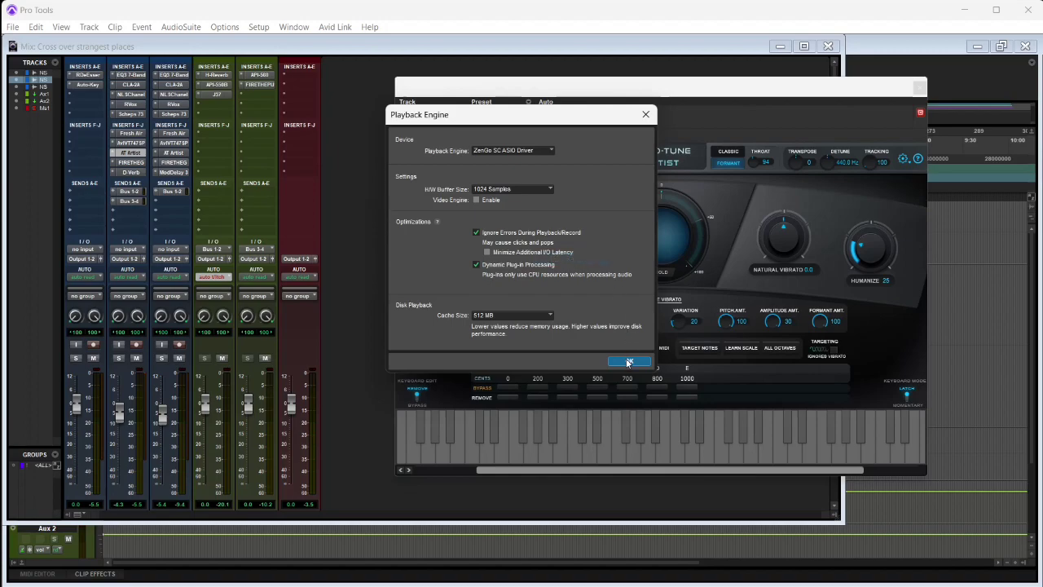
left_click(628, 361)
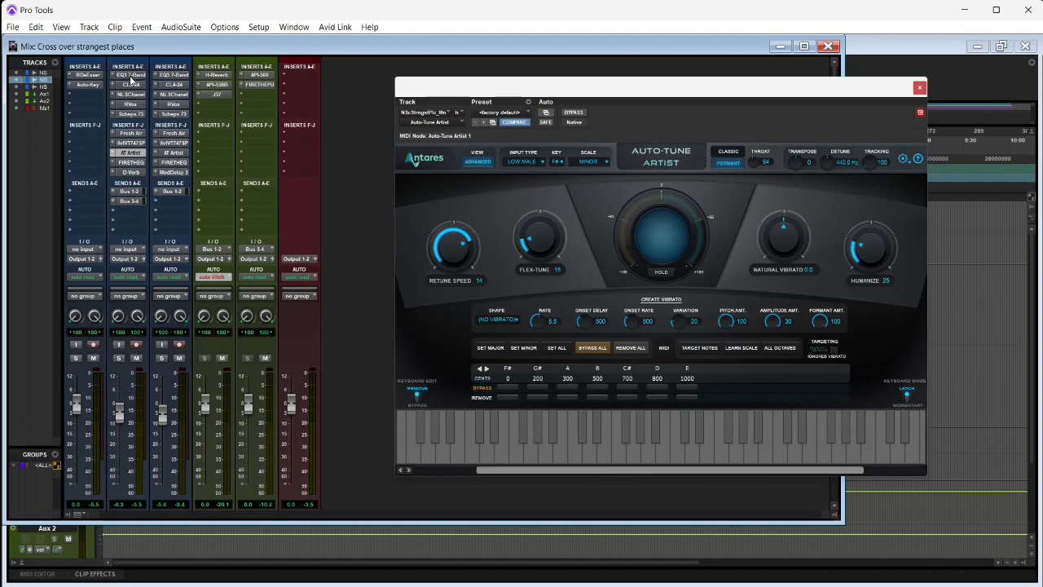
Step: Place the edit cursor at 0:15.120 on the main vocal track, close the Auto-Tune window and return to the Mix window
left_click(169, 31)
mouse_move(181, 42)
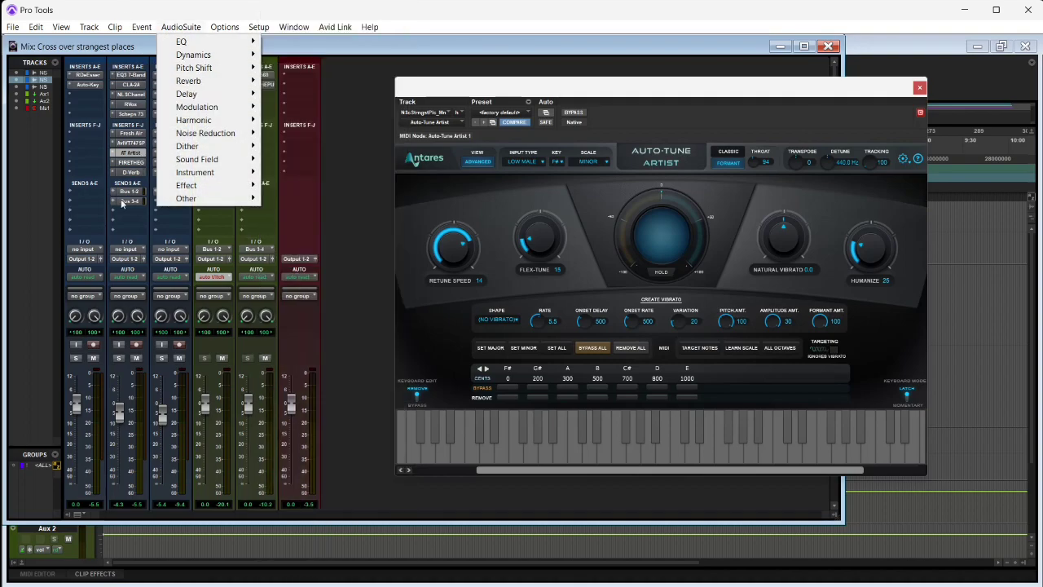
left_click(878, 56)
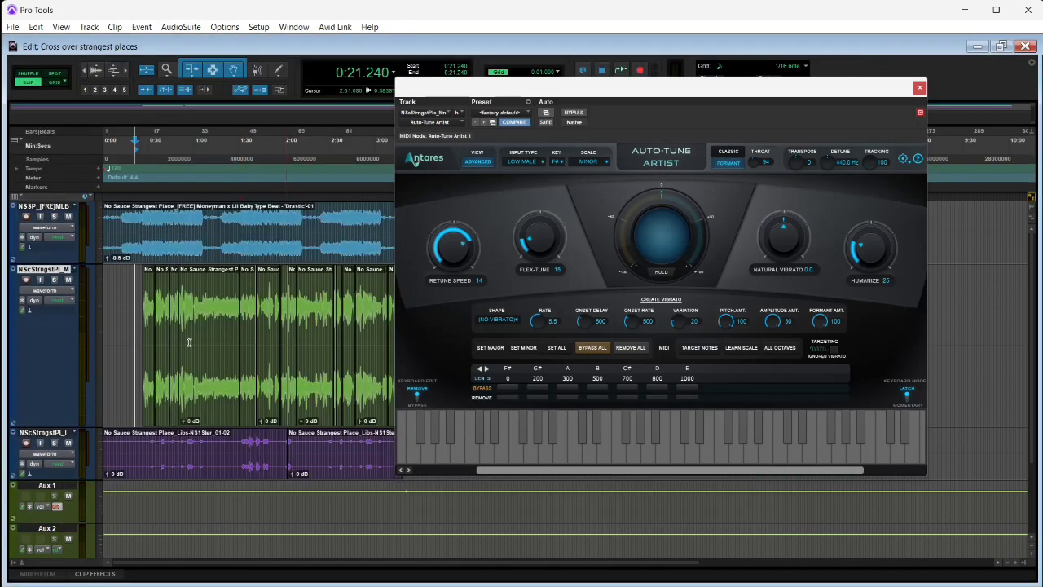
left_click_drag(130, 288, 598, 319)
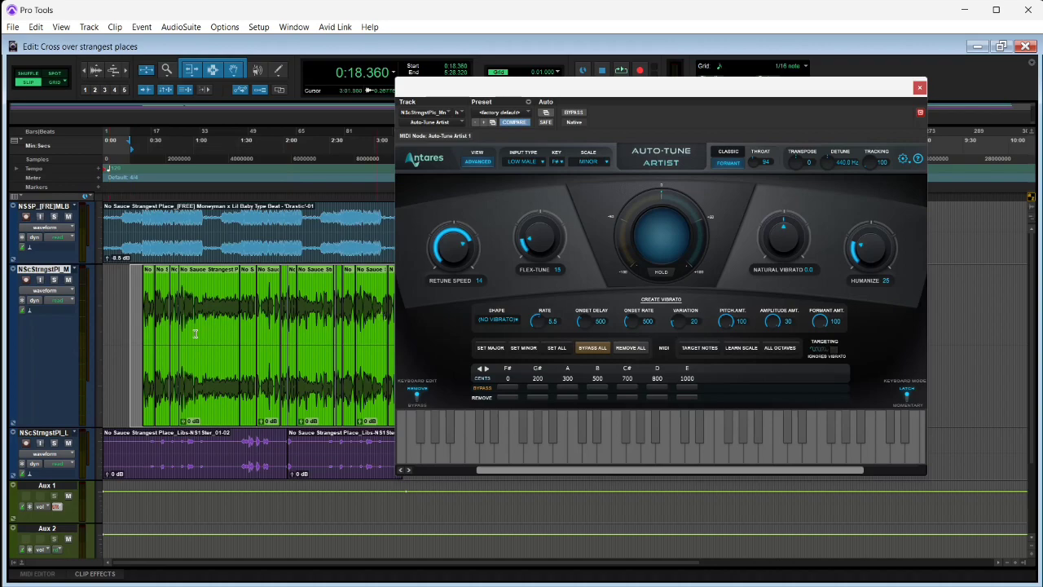
left_click(126, 301)
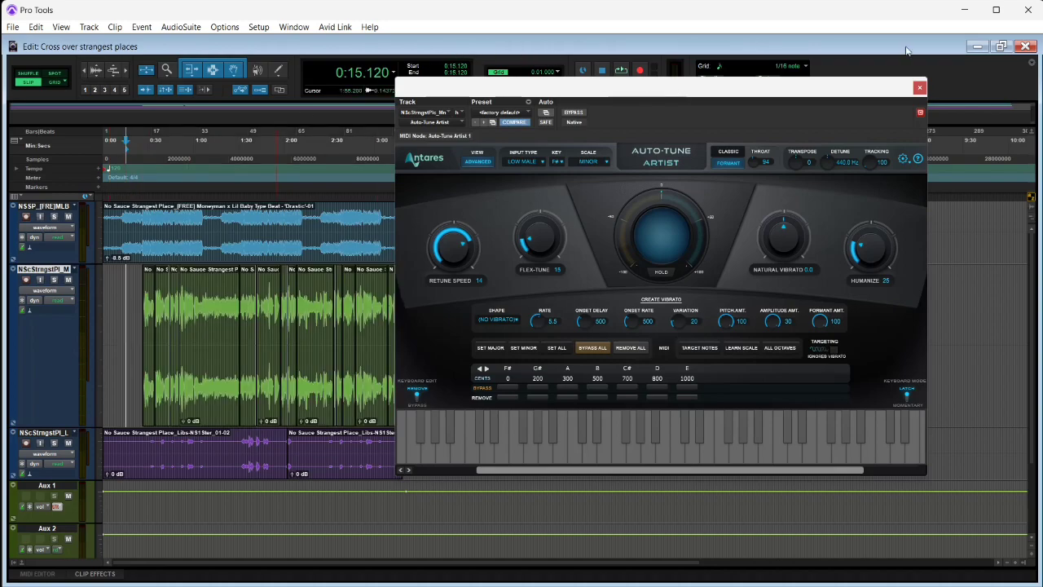
left_click(919, 87)
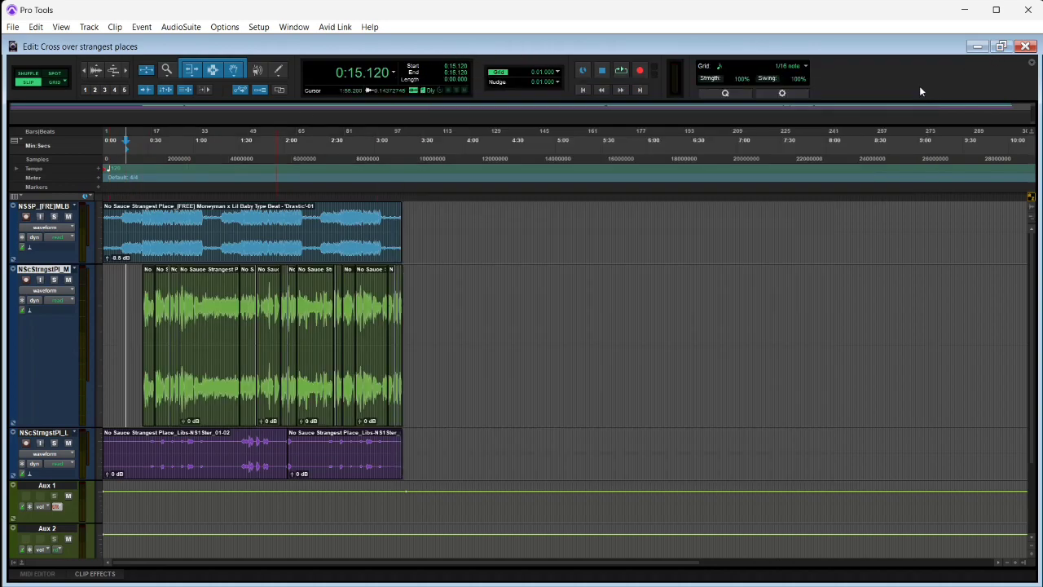
key("ctrl+equal")
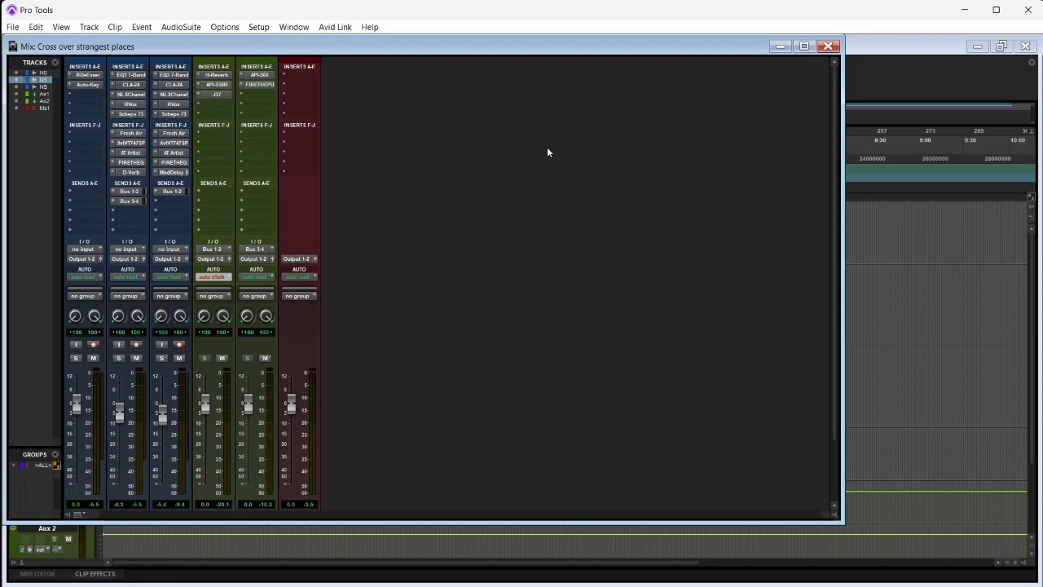
Step: Start playback, open Aux 2's API-560 equalizer and bring up the plug-in choices for its third insert slot
key("space")
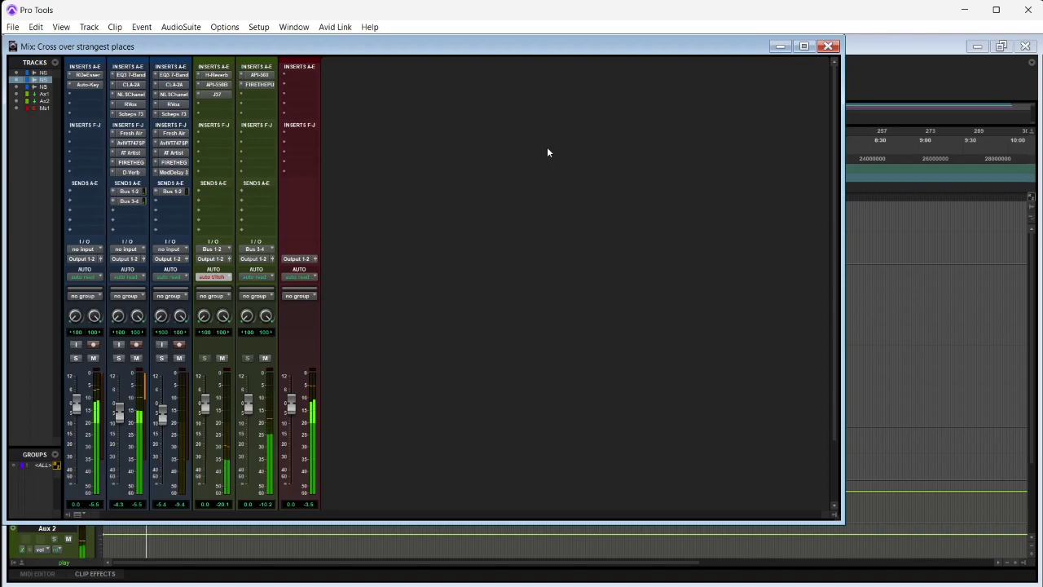
left_click(263, 76)
left_click(258, 94)
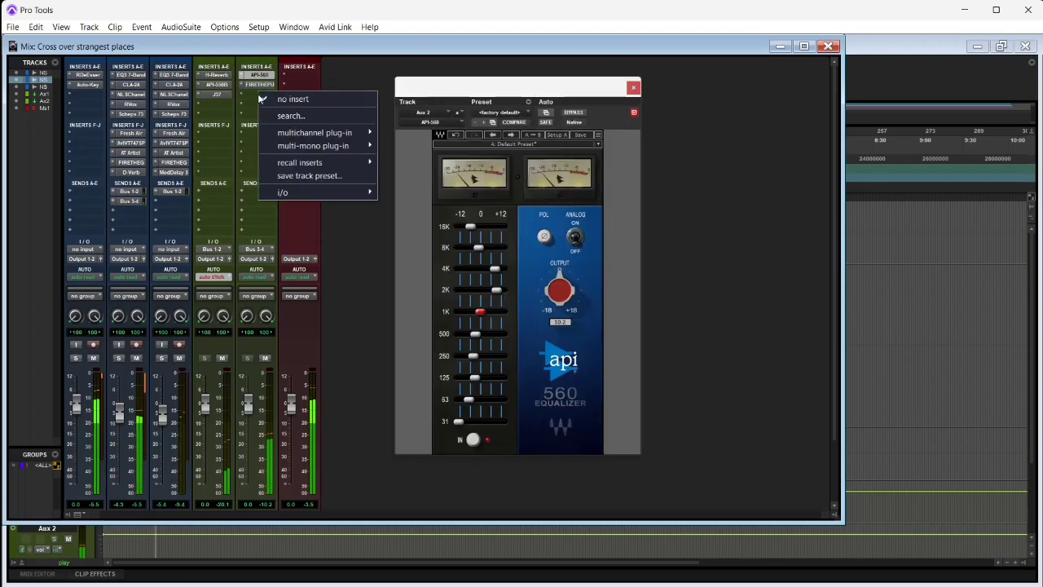
mouse_move(326, 132)
mouse_move(418, 159)
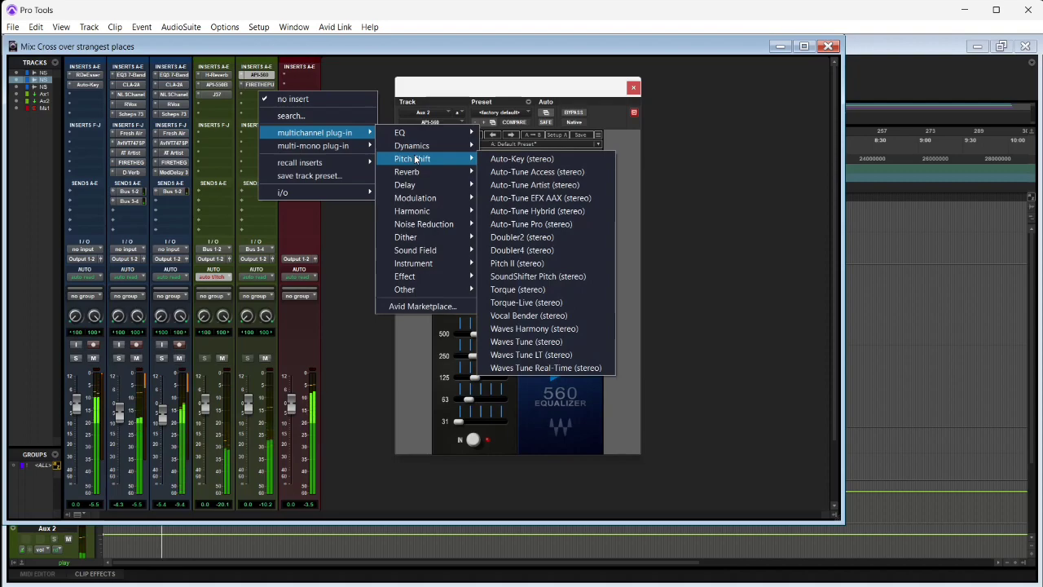
mouse_move(419, 198)
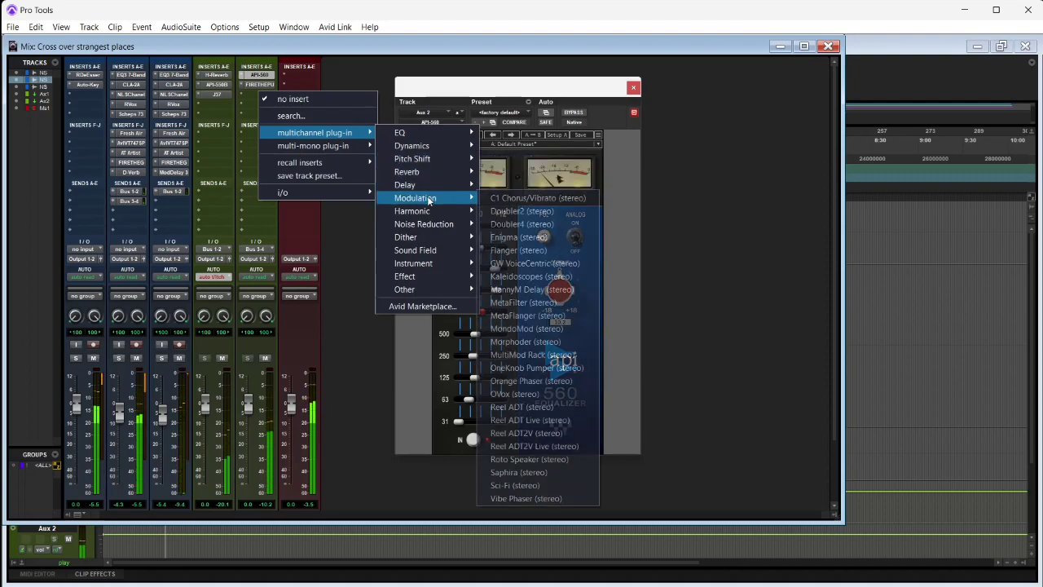
left_click(135, 200)
Step: Lower the volume fader of the third audio track to -7.8 dB
left_click_drag(158, 209, 155, 203)
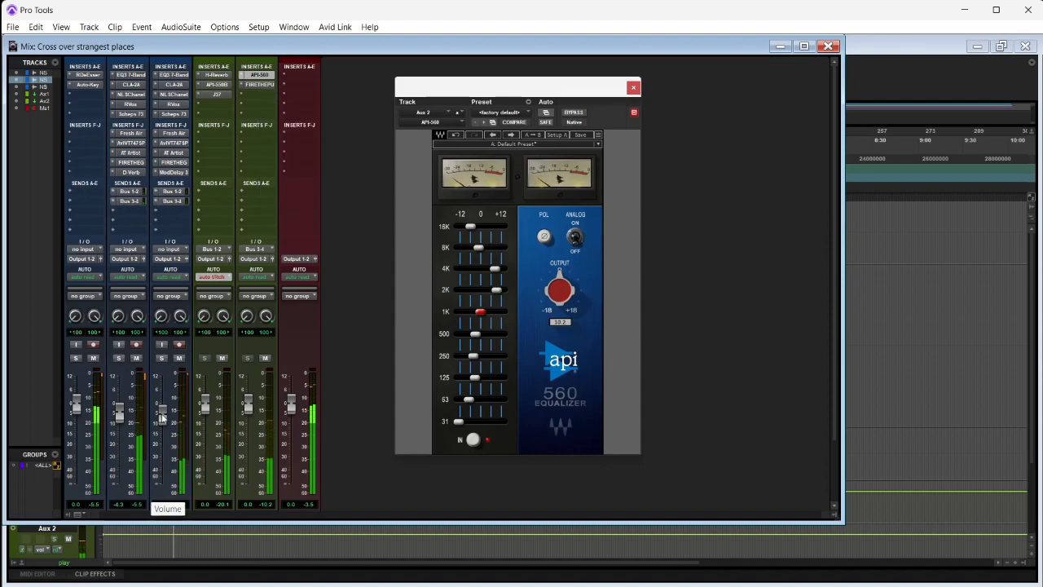
left_click_drag(162, 417, 165, 422)
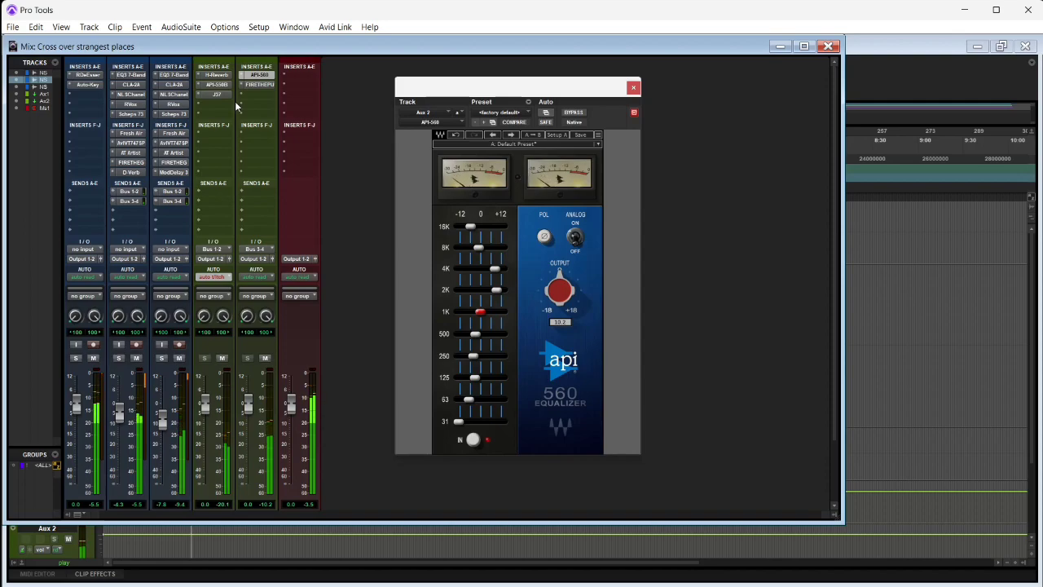
Step: Insert the stereo H-Delay multichannel plug-in in the fourth insert slot of Aux 1
left_click(204, 104)
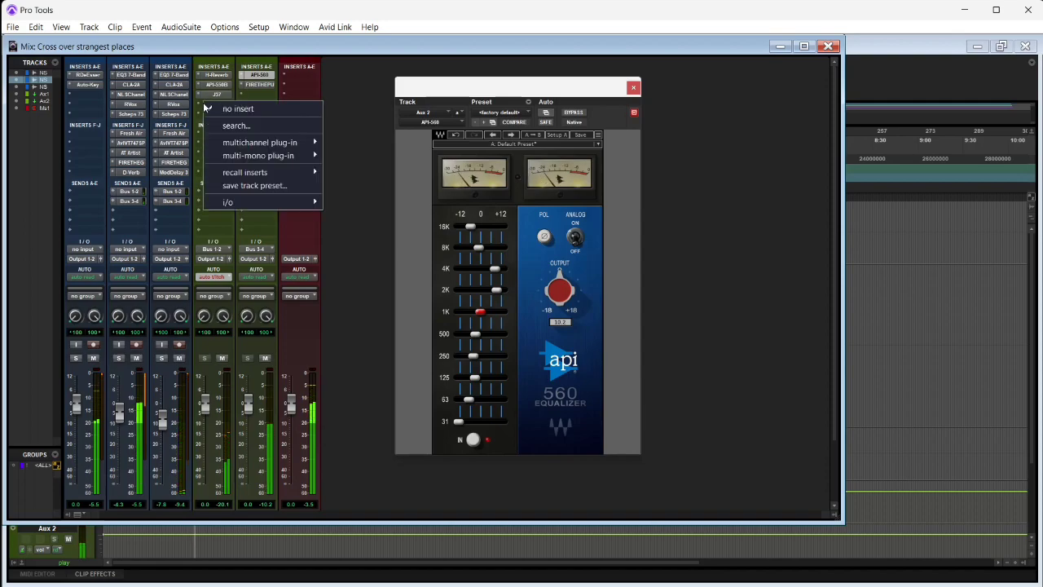
mouse_move(281, 142)
mouse_move(405, 206)
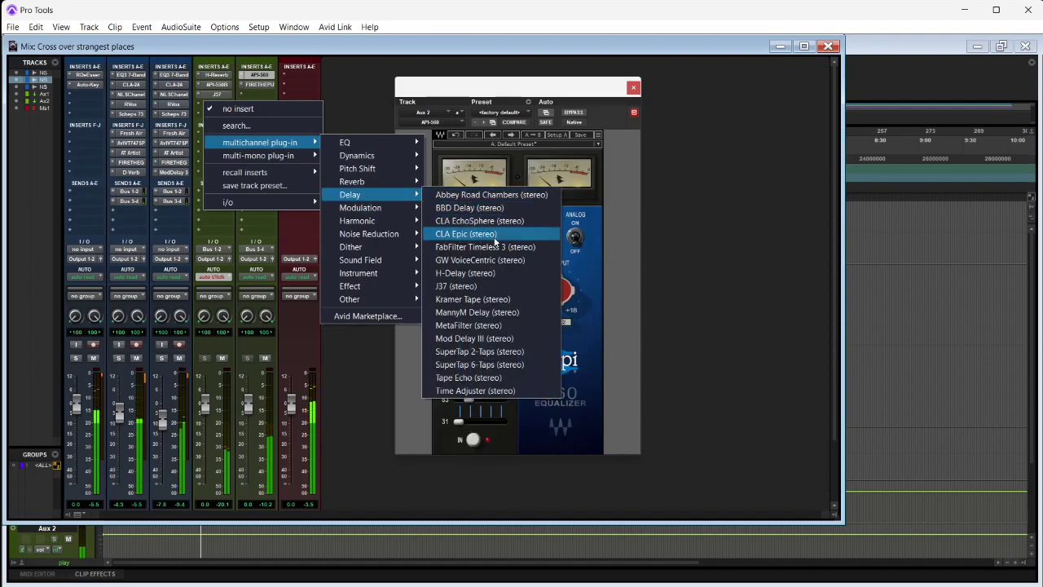
left_click(485, 270)
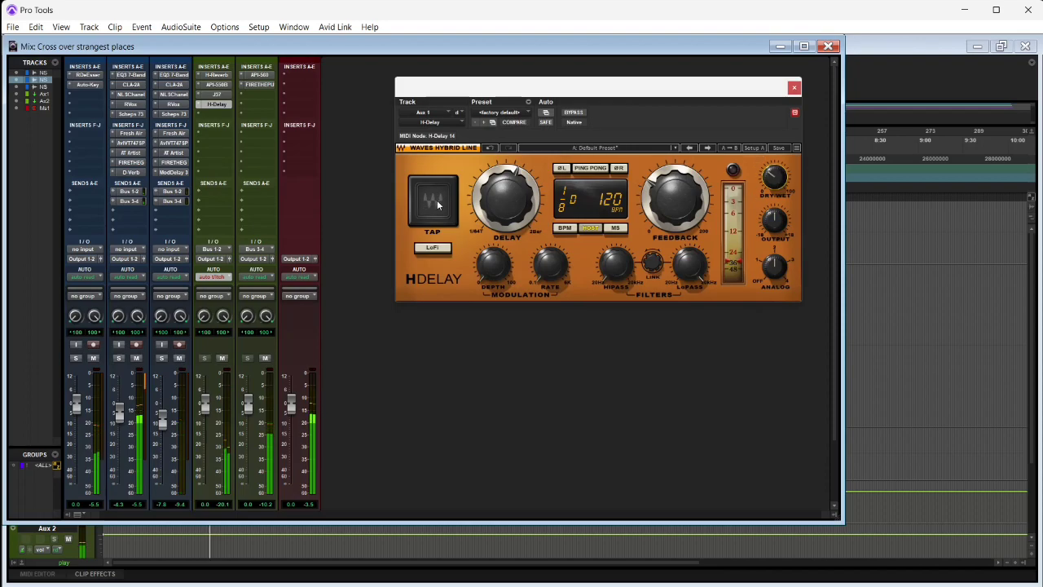
Step: Load the PA Default preset in H-Delay and set the delay time to 400 ms
left_click(707, 148)
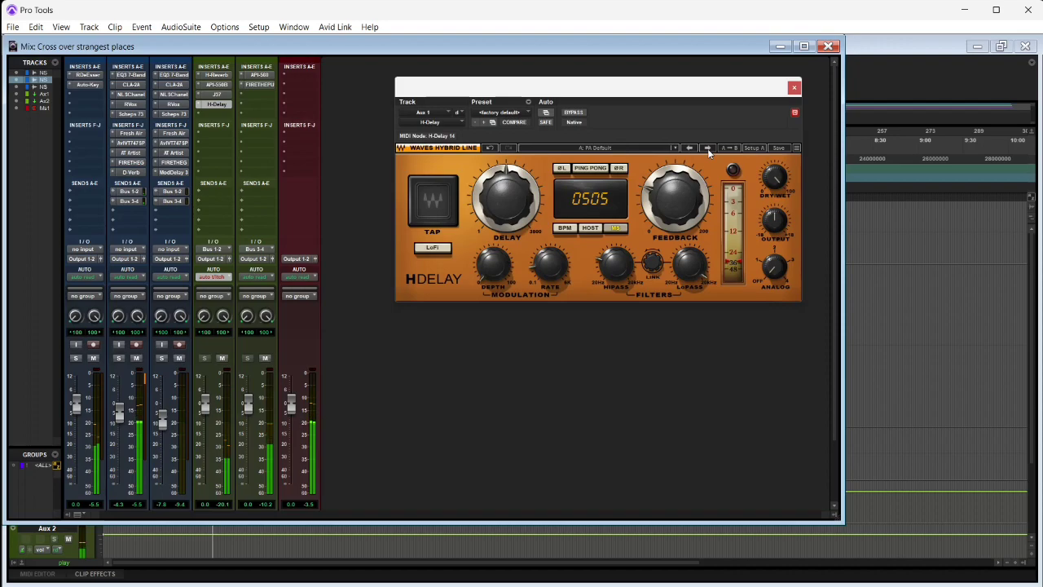
left_click(429, 210)
left_click(430, 210)
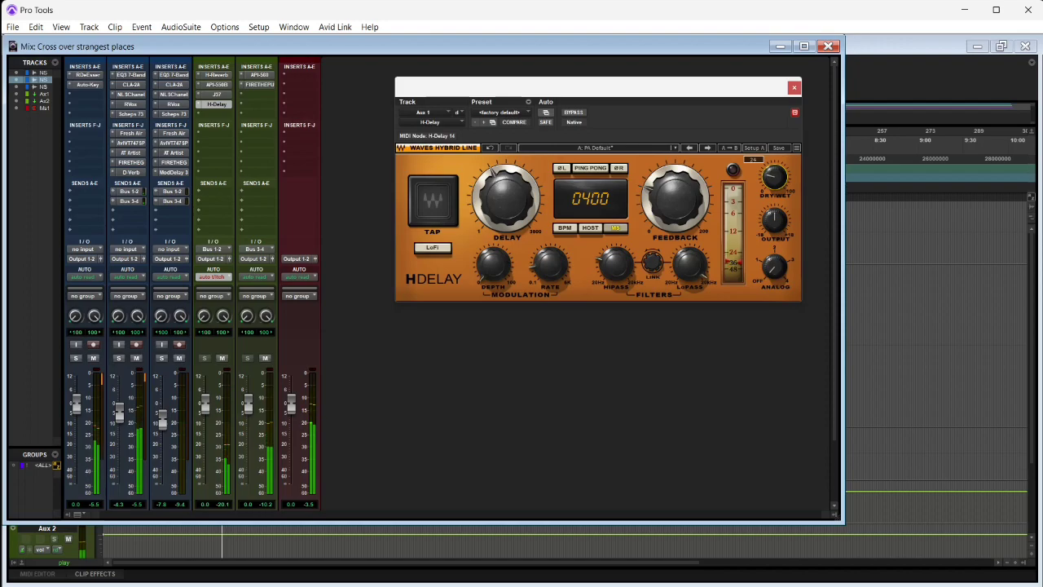
Step: Adjust H-Delay's low-pass and high-pass filters and enable its ping-pong mode
left_click_drag(688, 260, 688, 281)
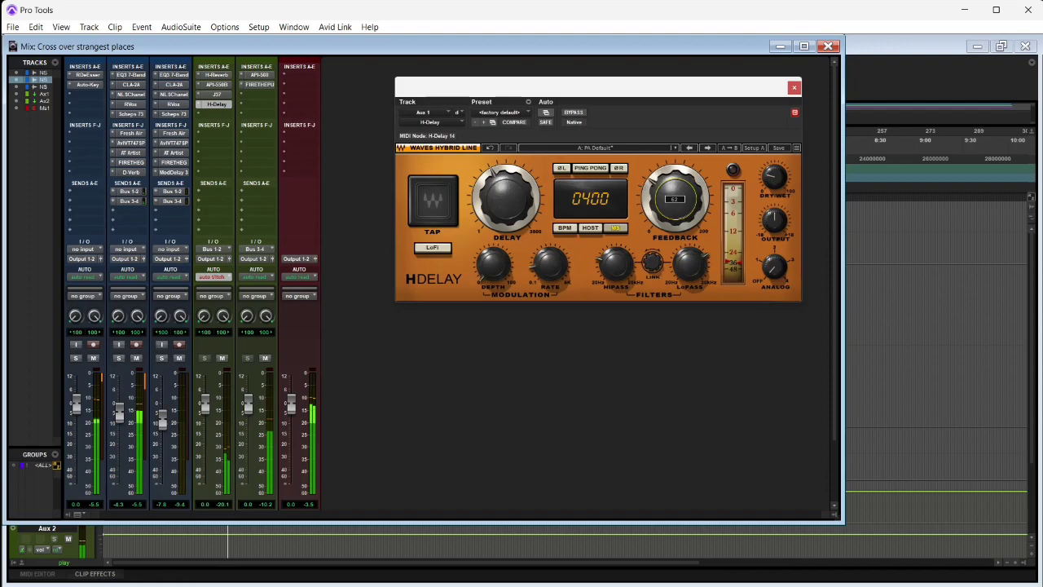
left_click(601, 257)
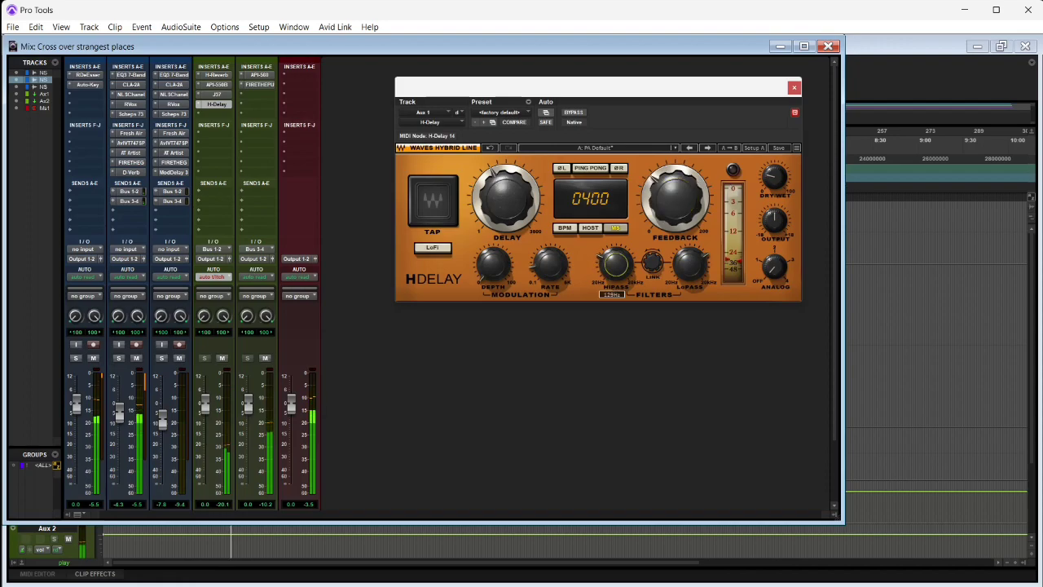
left_click(590, 168)
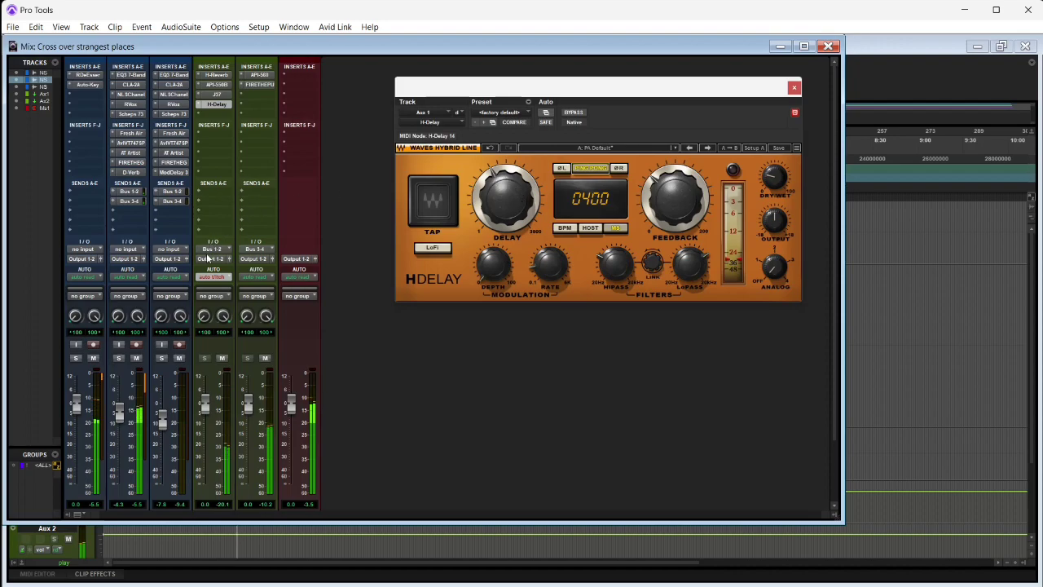
Step: Fine-tune H-Delay's feedback, low-pass filter and dry/wet mix while the song plays
left_click_drag(774, 178, 774, 151)
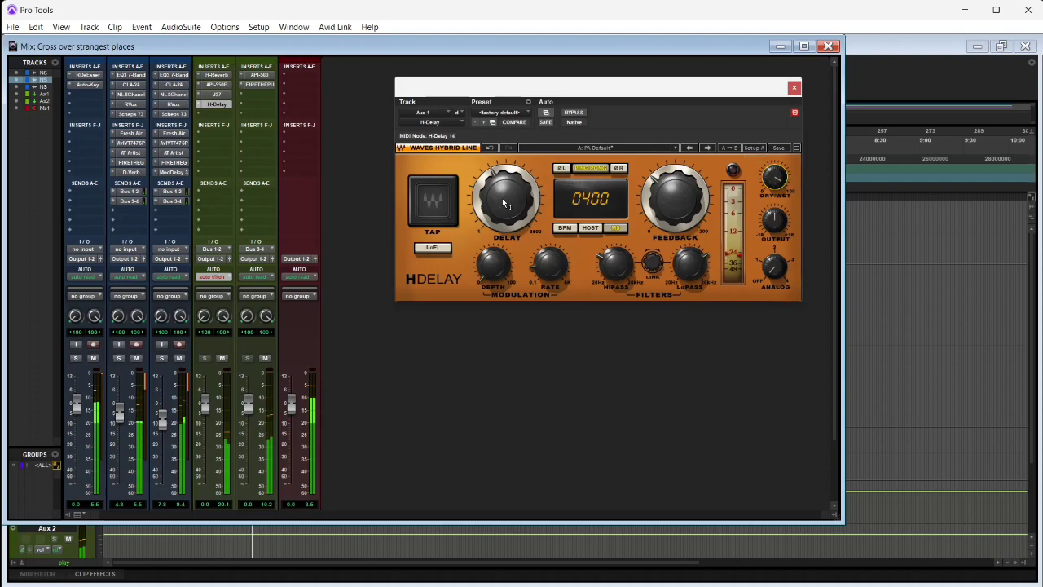
left_click(674, 198)
left_click_drag(674, 199, 675, 207)
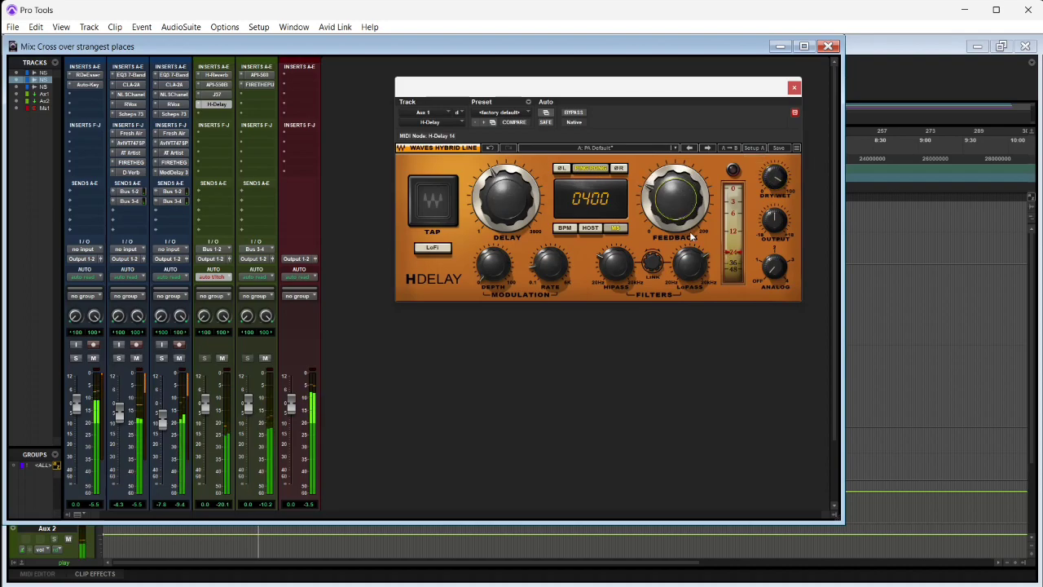
left_click(687, 267)
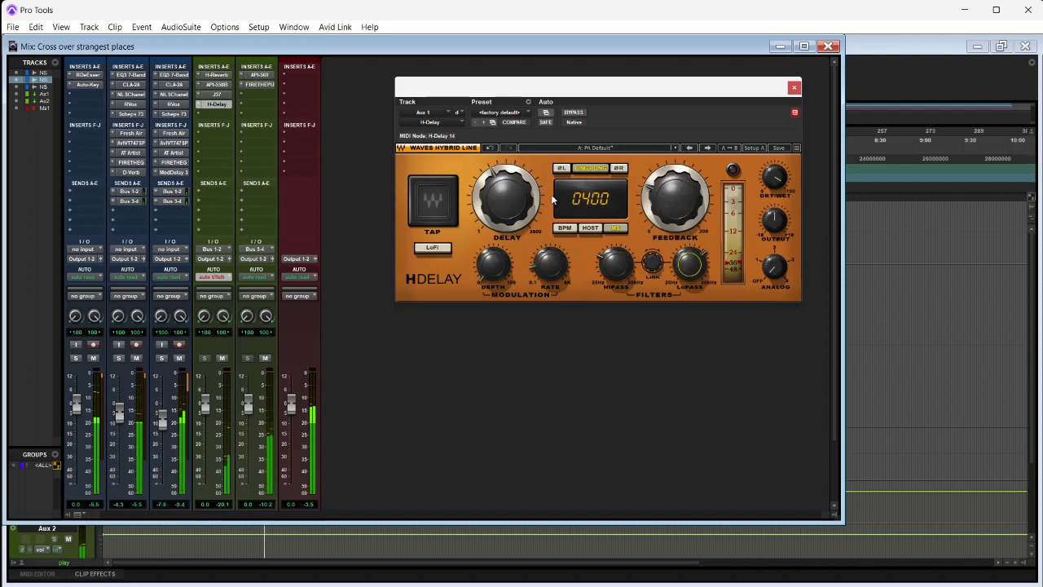
left_click_drag(774, 177, 774, 179)
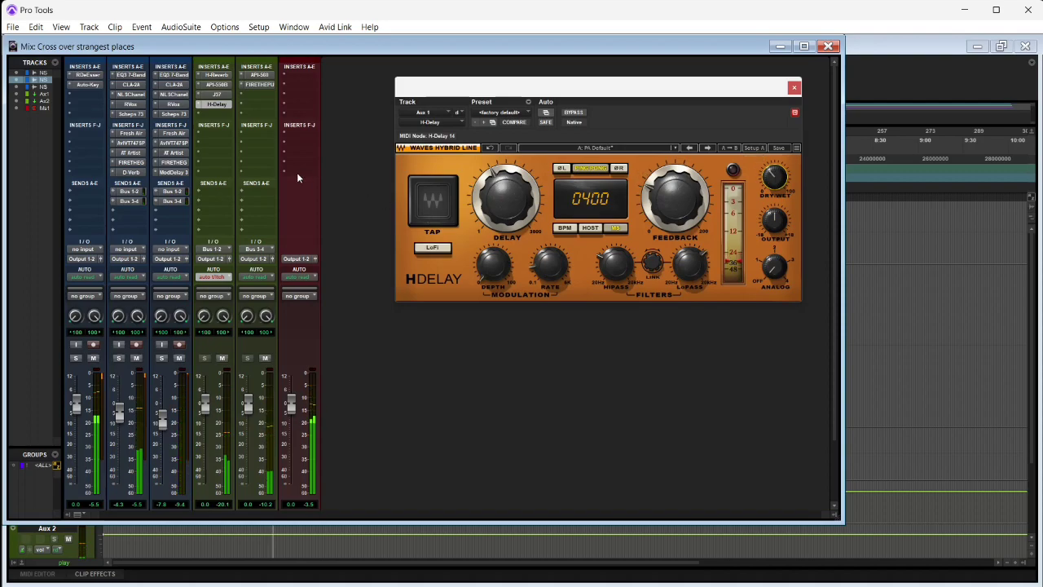
Step: Close the H-Delay window, bring up the Edit window and stop playback with the cursor at the session start
left_click(858, 89)
left_click(793, 87)
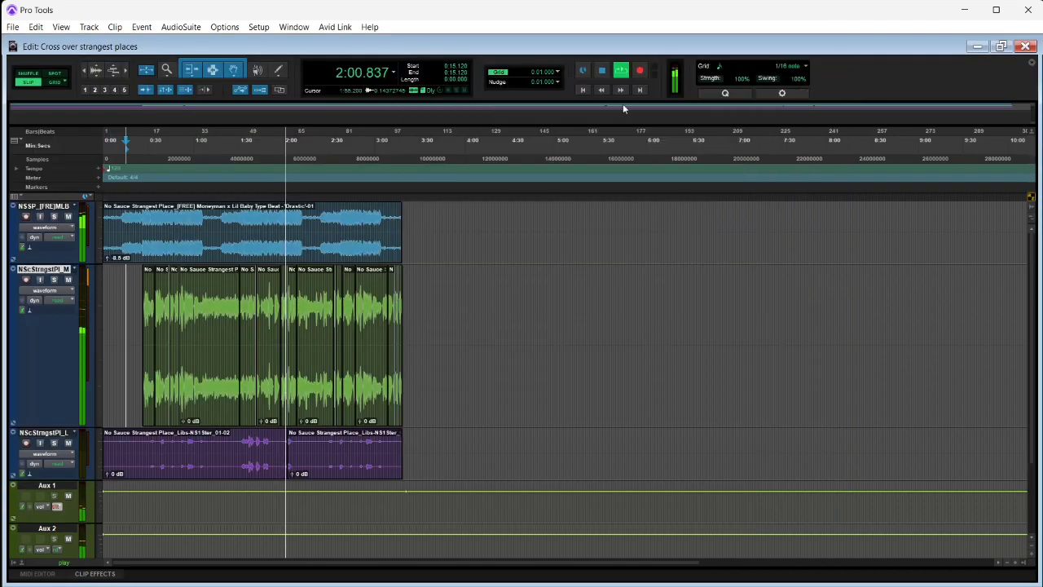
key("space")
key("space")
key("space")
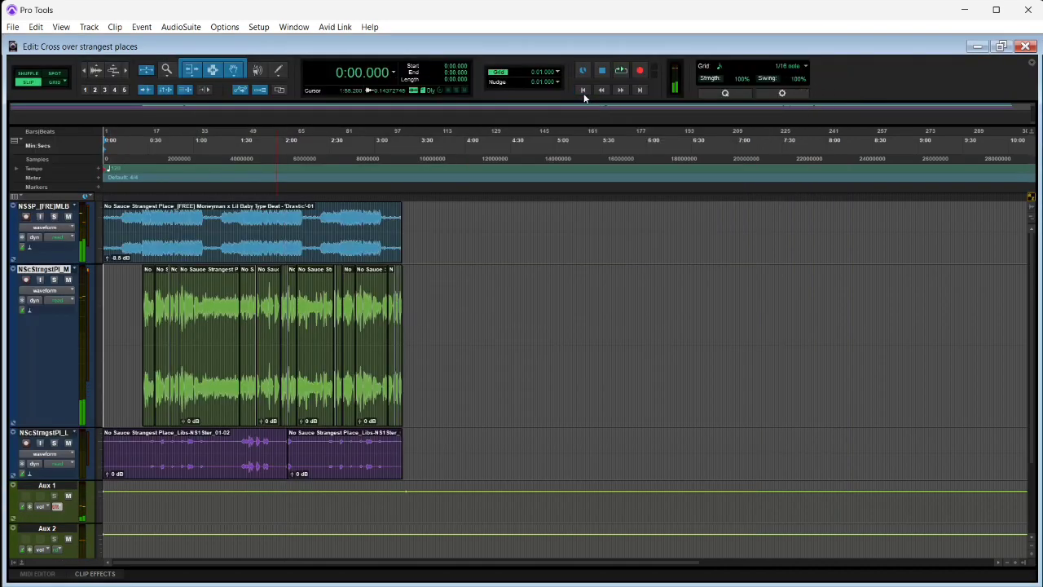
Step: Reopen H-Delay on Aux 1 in the Mix window and select touch/latch as the track's automation mode
key("ctrl+equal")
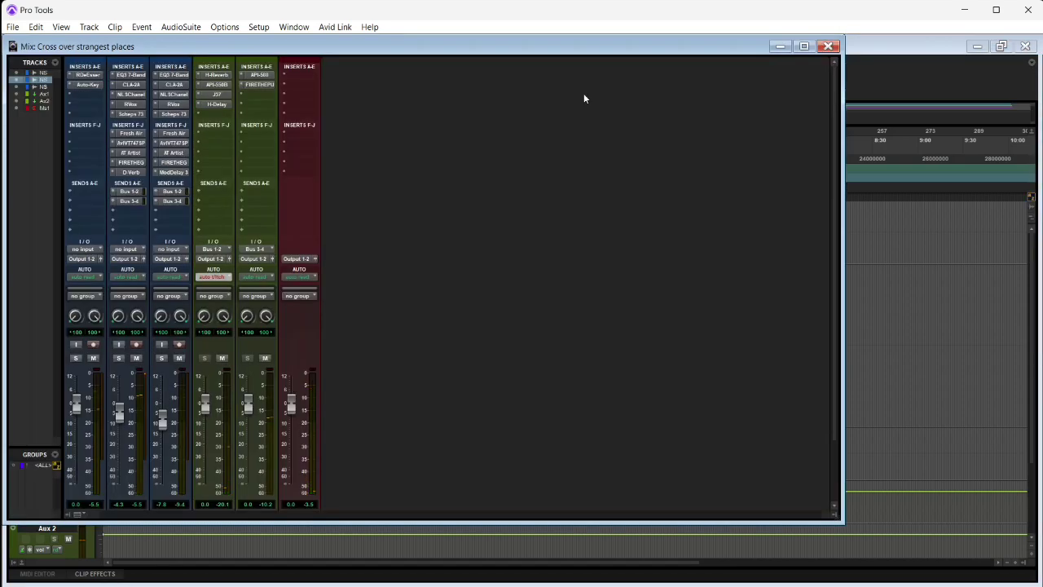
left_click(215, 105)
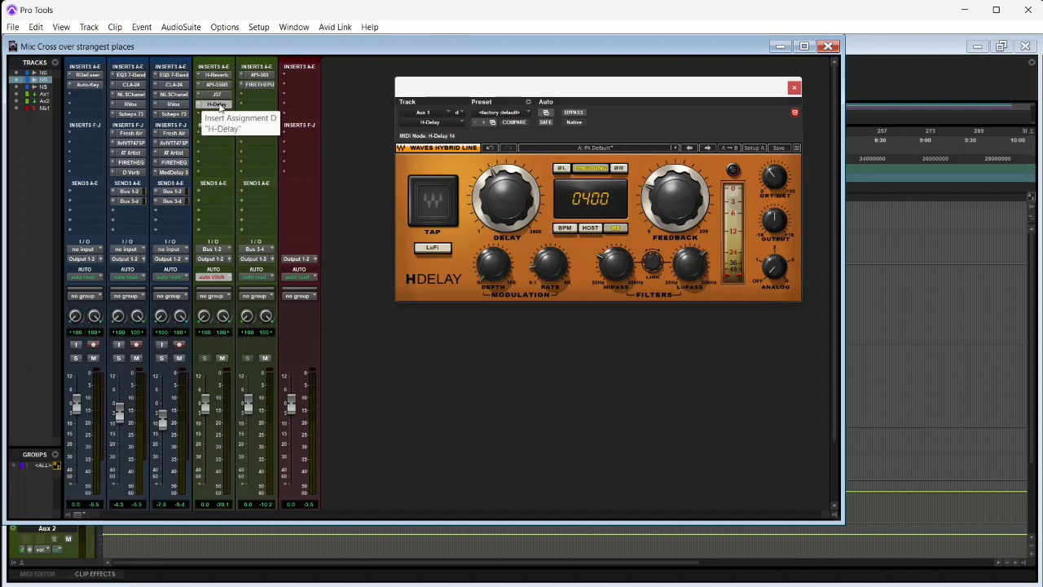
left_click(227, 279)
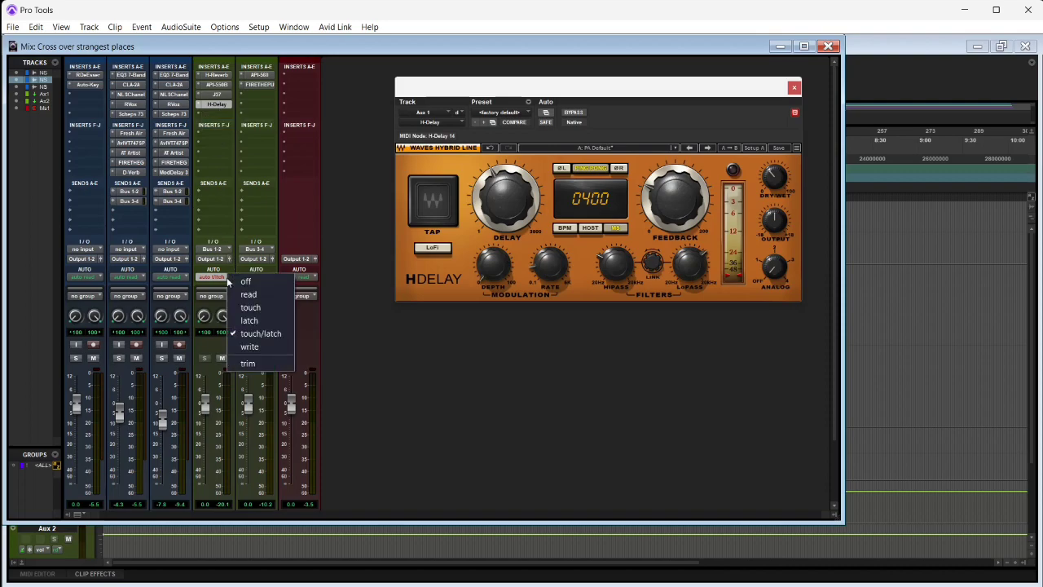
left_click(268, 335)
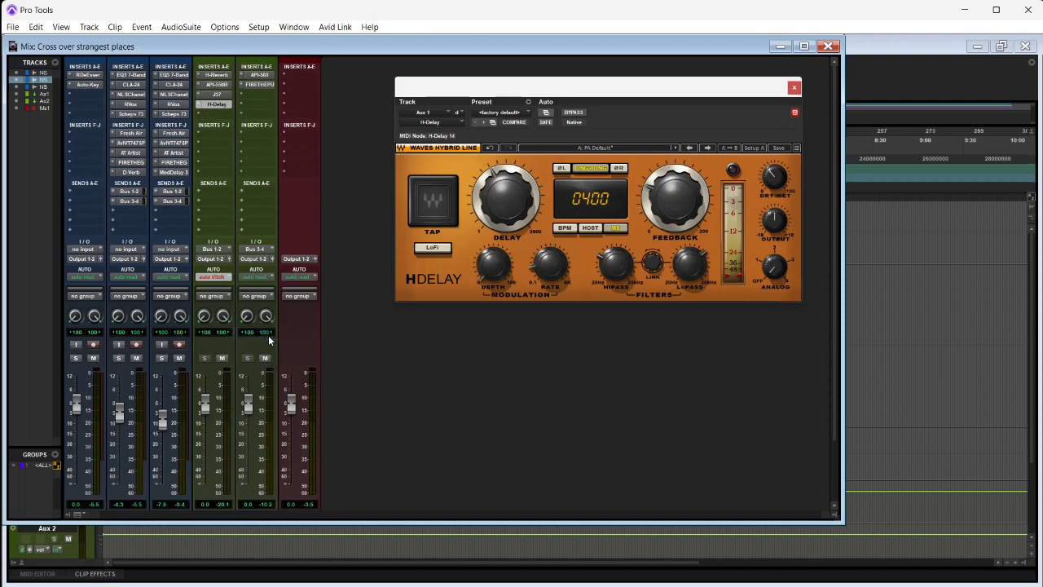
Step: Open H-Reverb on Aux 1, start the automation pass from the beginning and adjust the ER/Tail balance
left_click(225, 77)
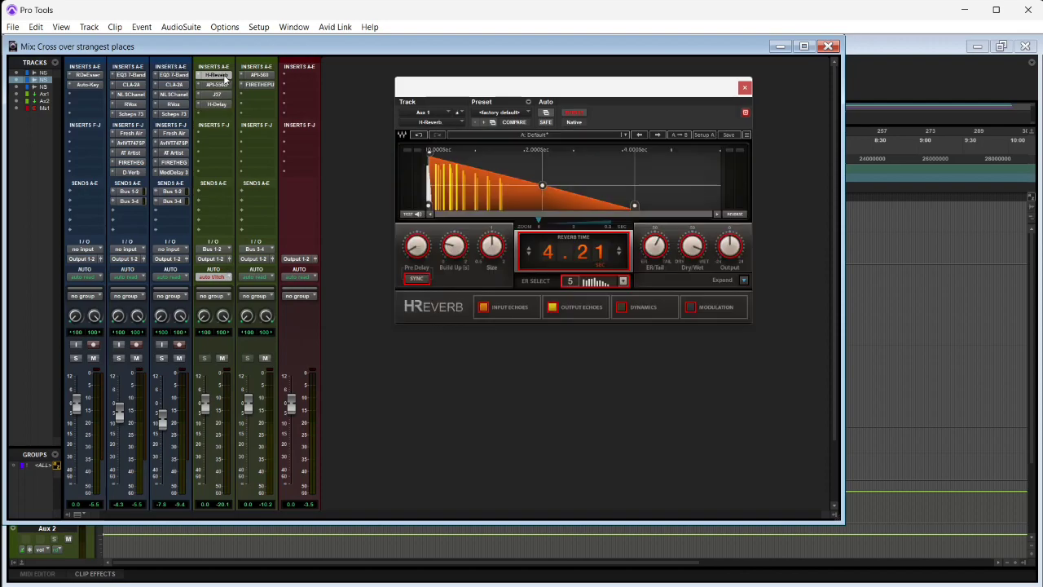
key("space")
left_click(656, 247)
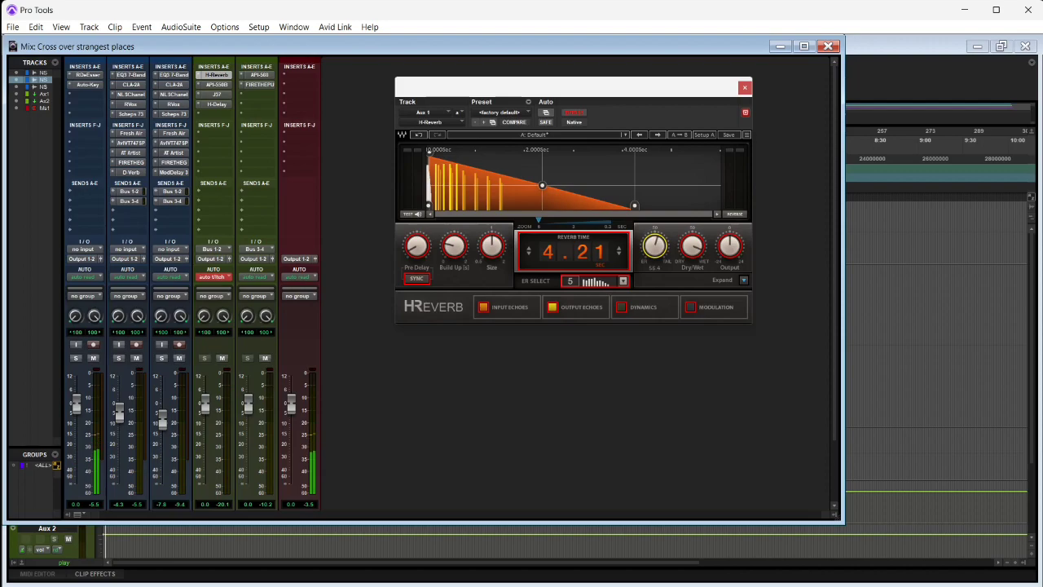
Step: Open Aux 1's H-Delay during playback and ride its dry/wet mix to record automation
left_click(223, 106)
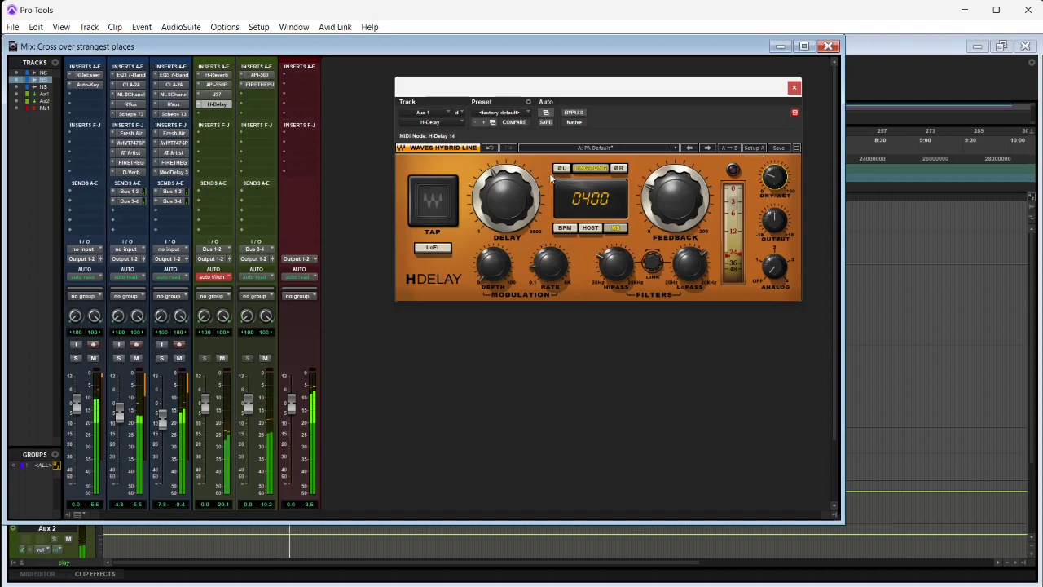
mouse_move(508, 284)
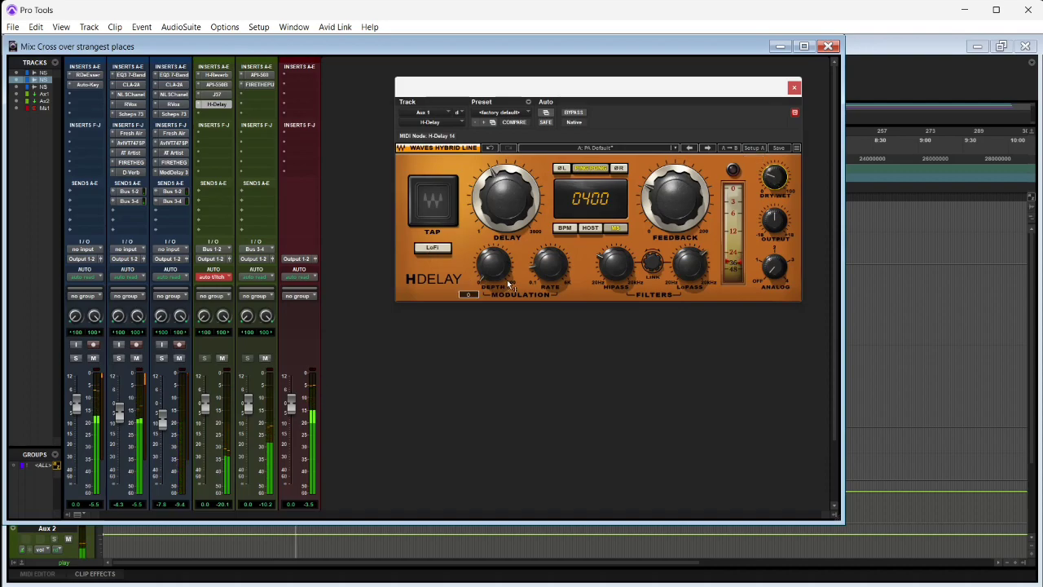
left_click_drag(776, 177, 777, 140)
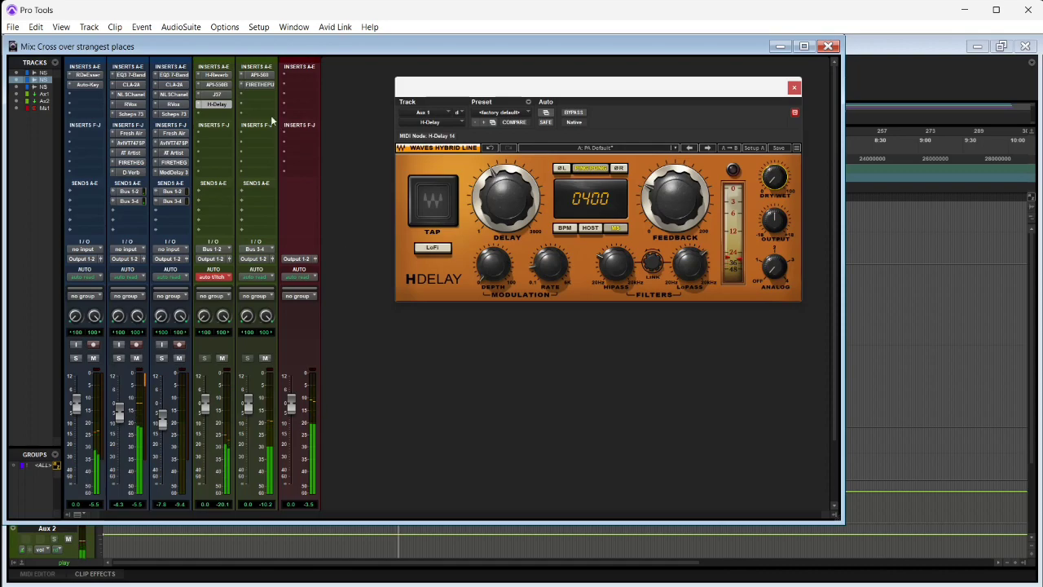
Step: Close H-Delay and place the edit cursor at about 3:11 on the beat track in the Edit window
left_click(794, 88)
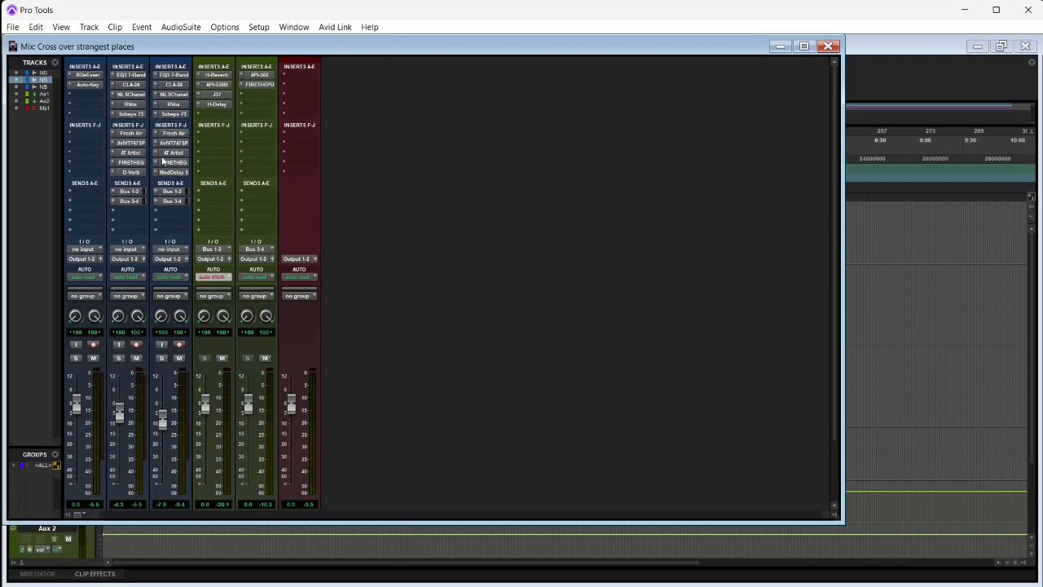
left_click(875, 82)
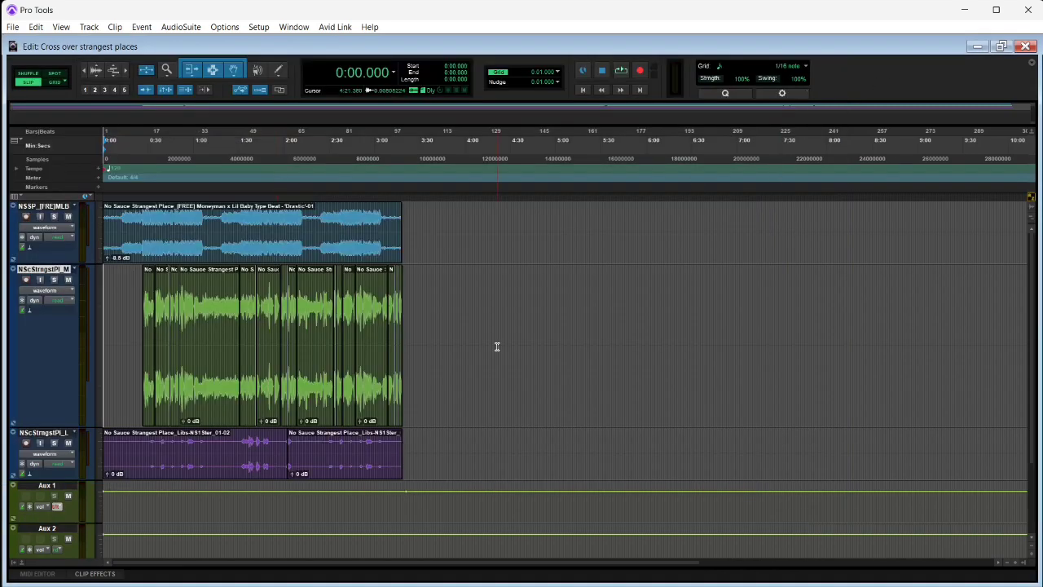
left_click(394, 215)
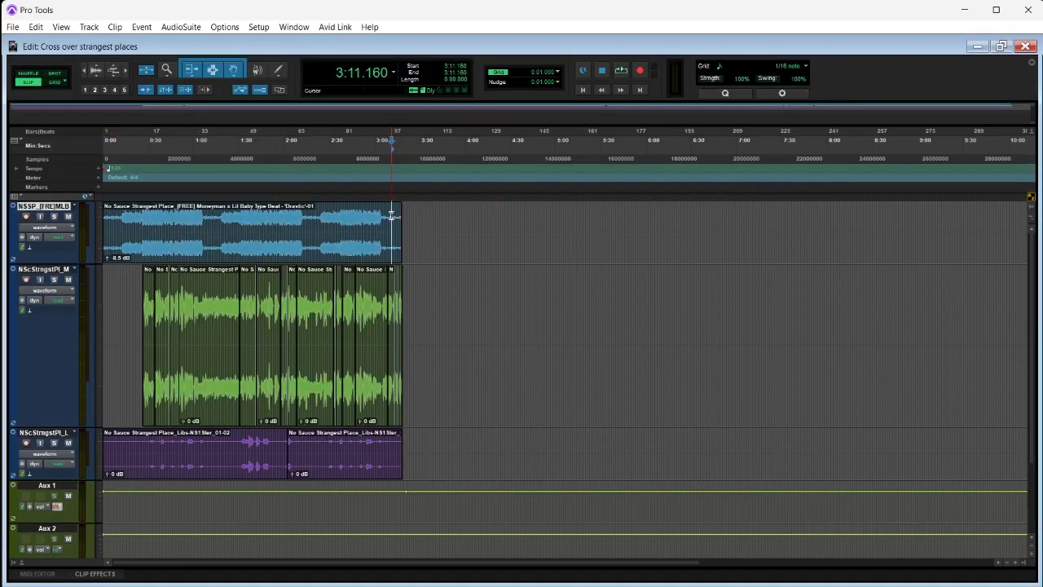
Step: Set the main vocal track's automation mode to write in the Mix window and open its D-Verb insert
key("ctrl+=")
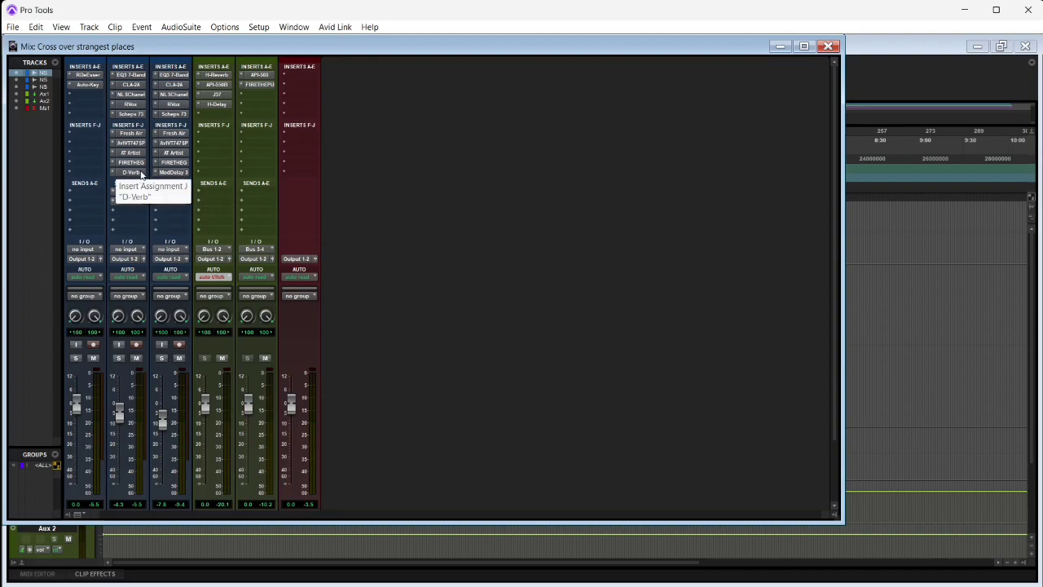
left_click(134, 251)
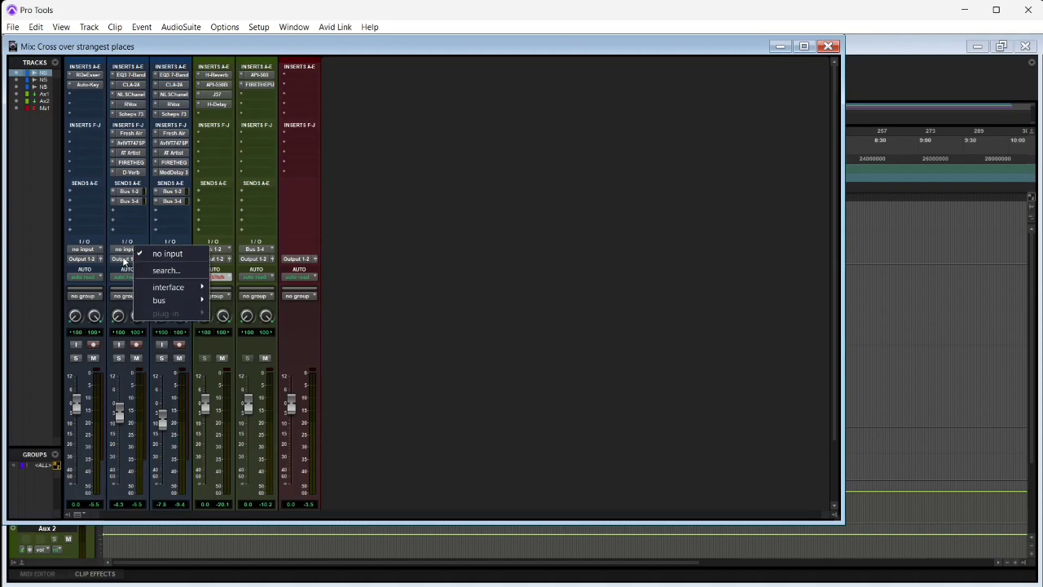
left_click(124, 276)
left_click(126, 277)
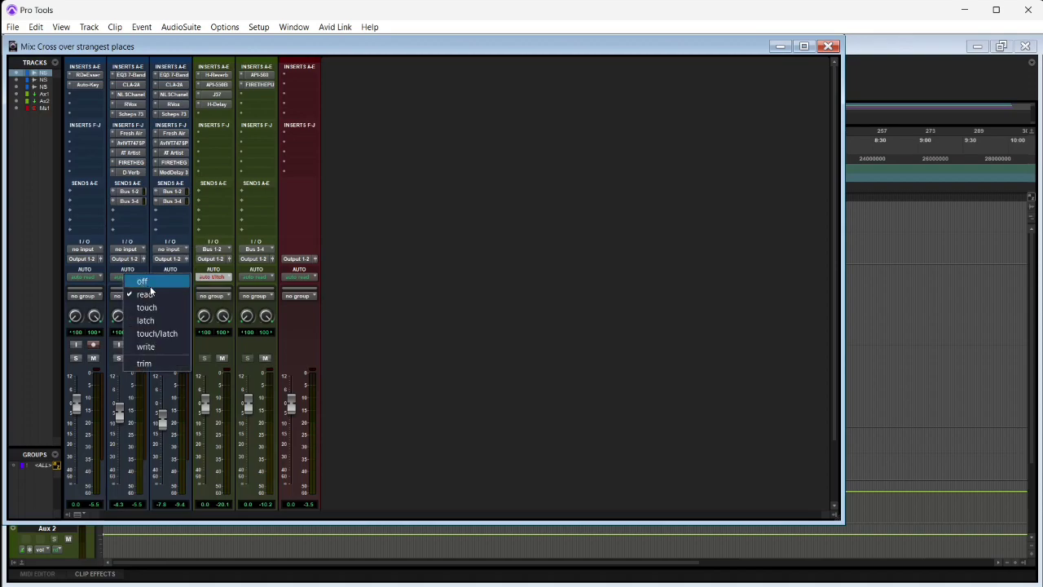
left_click(163, 346)
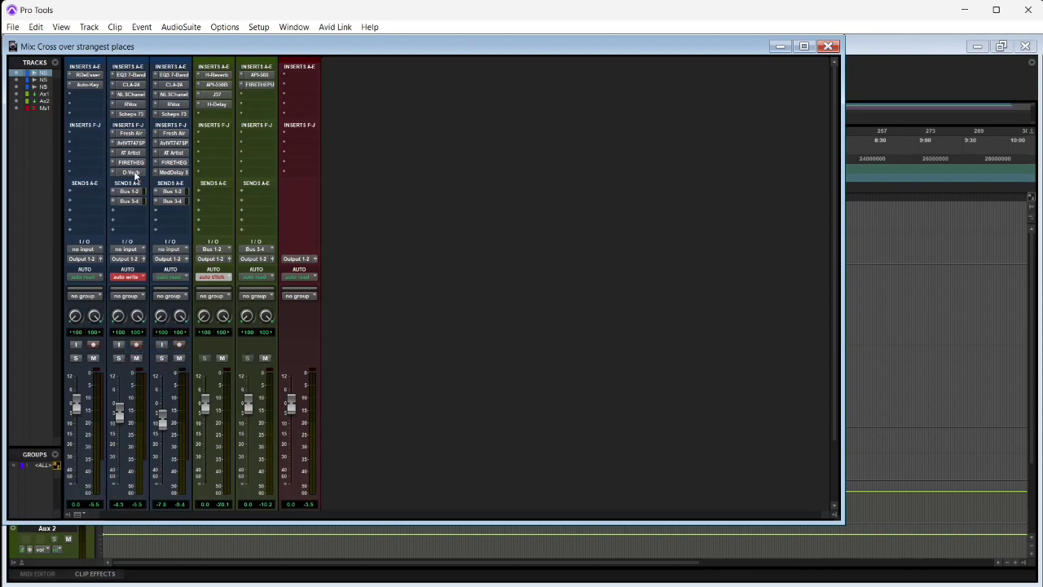
left_click(131, 173)
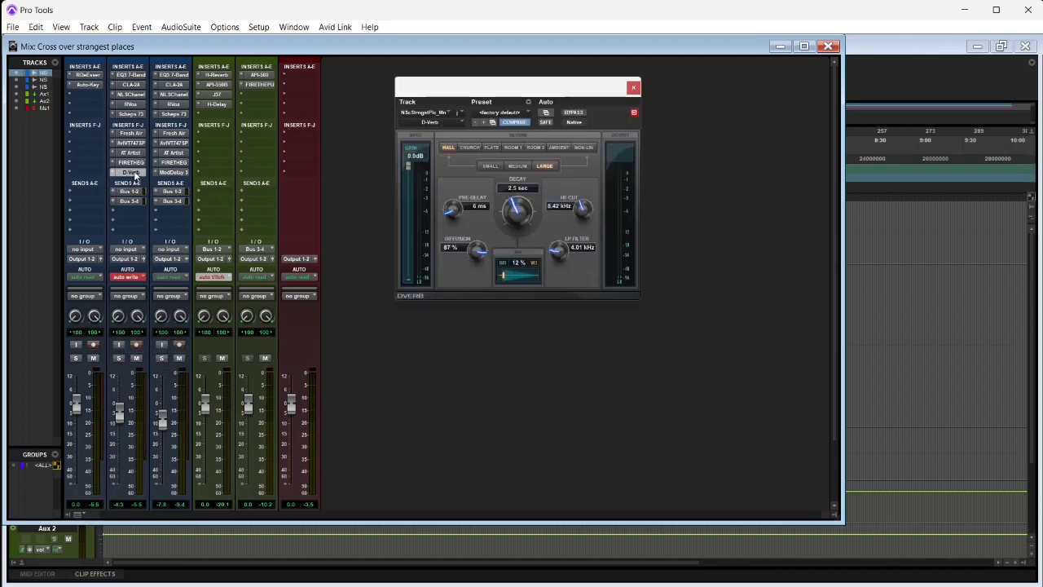
Step: Enable automation for all of D-Verb's parameters, from Master Bypass to LP Filter, on the main vocal track
left_click(546, 113)
left_click(388, 138)
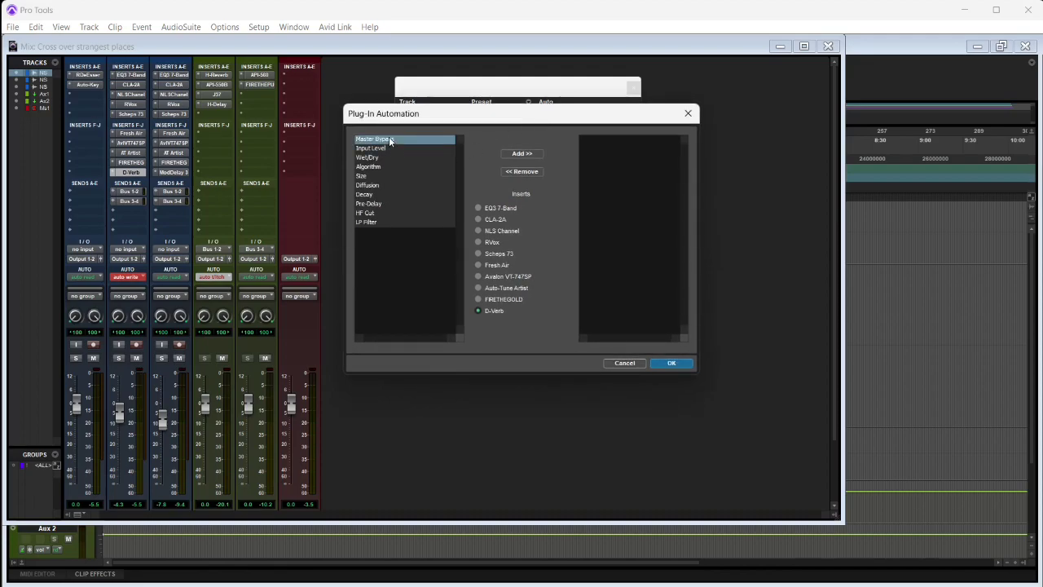
left_click(394, 222)
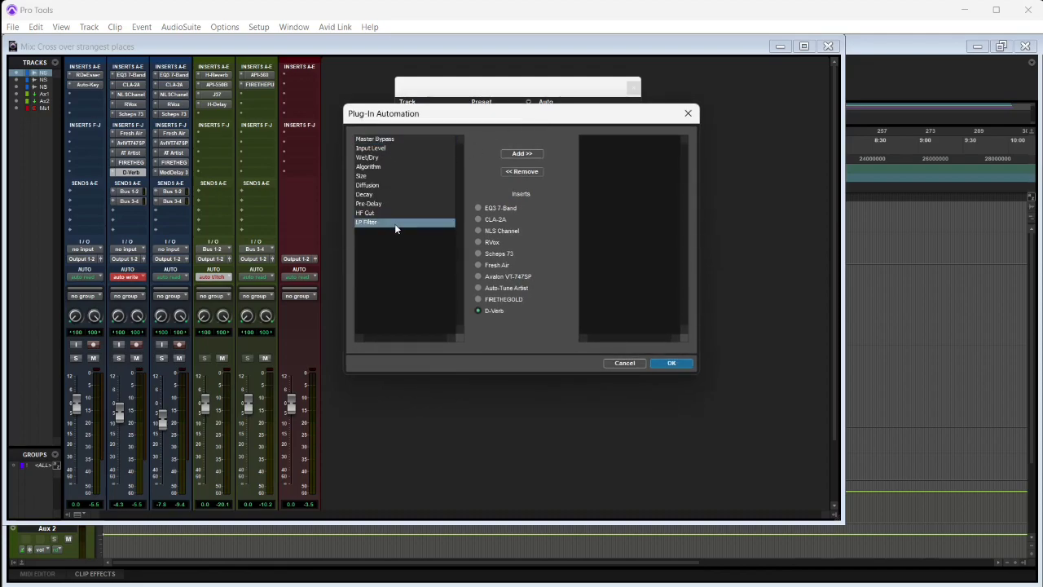
left_click(390, 142, "shift")
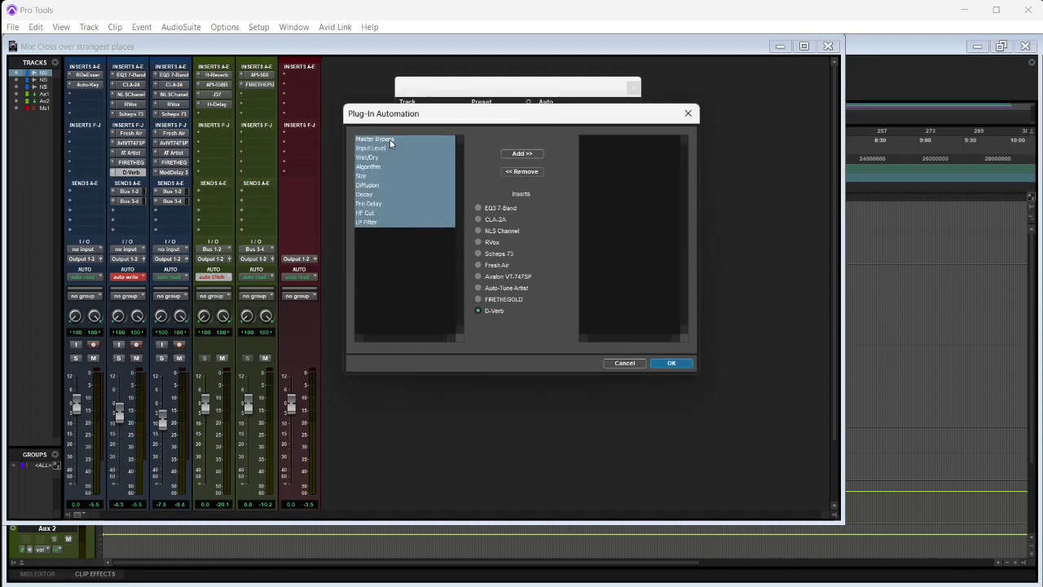
left_click(516, 154)
left_click(671, 364)
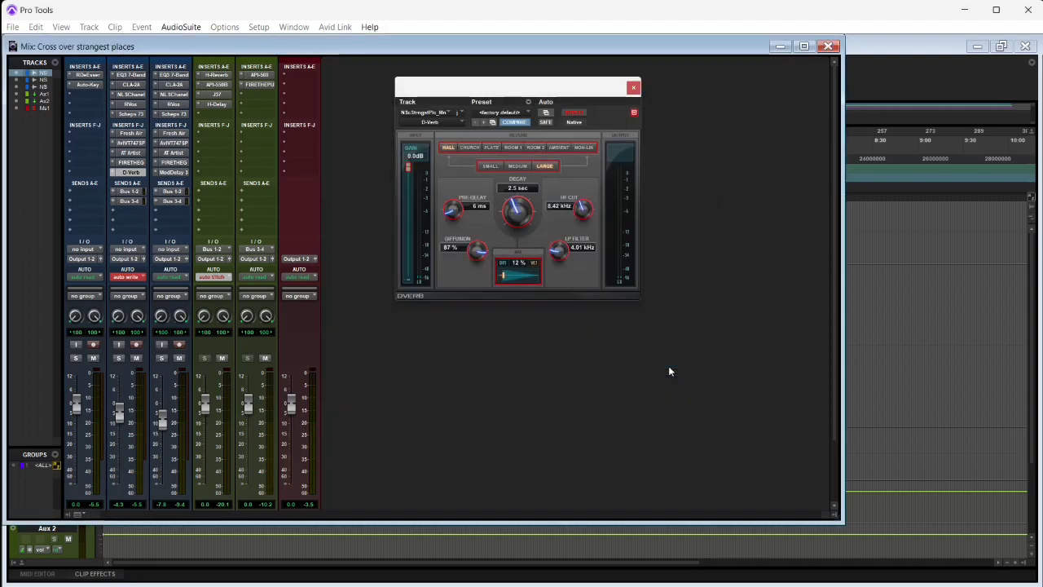
Step: Record a D-Verb automation pass on the main vocal with the decay lowered to 400 ms, and close the Mix and plug-in windows
key("space")
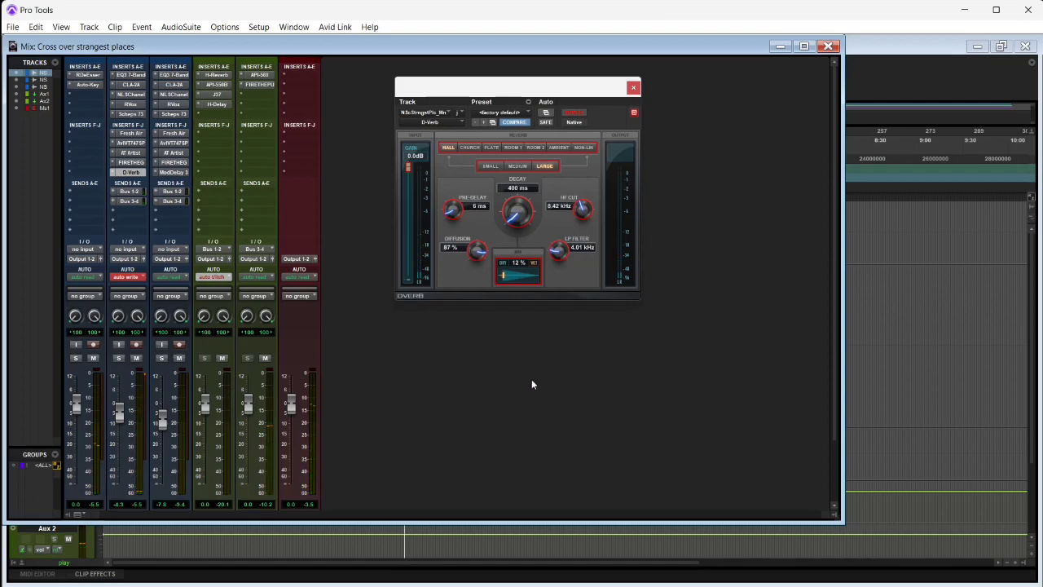
key("space")
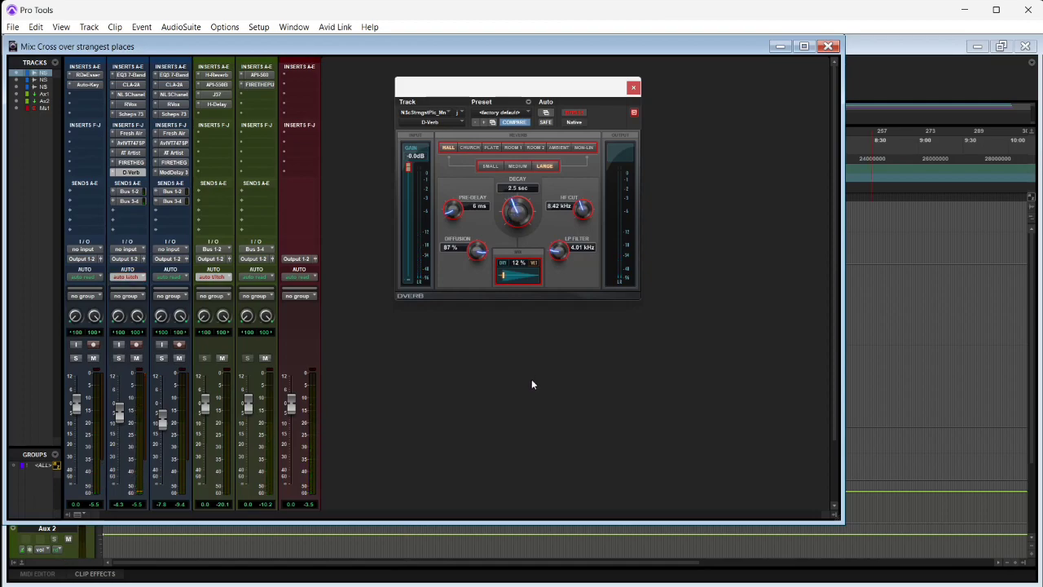
left_click(827, 46)
left_click(636, 88)
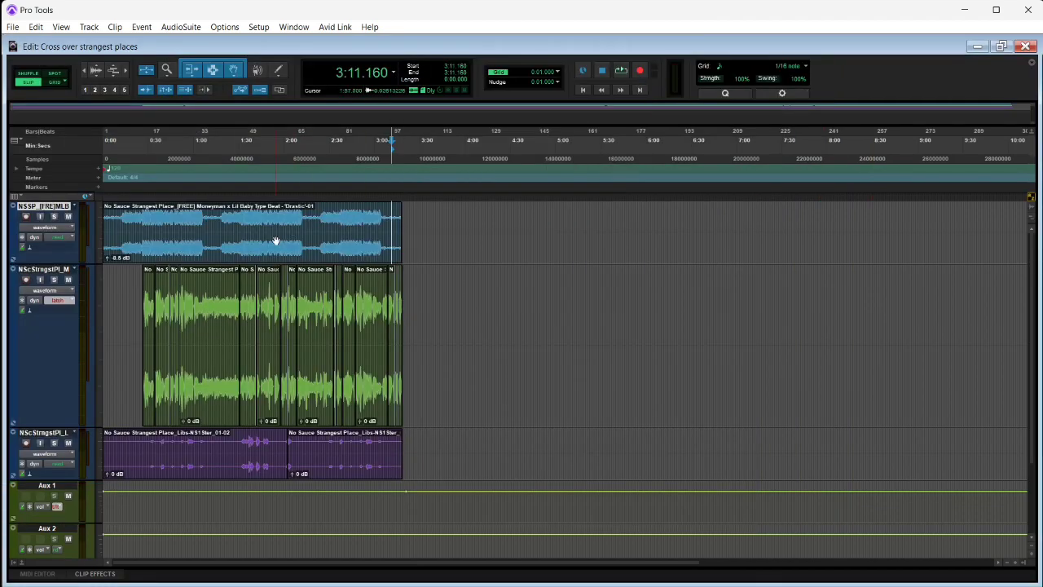
Step: Zoom in on the main vocal's opening clips around 0:25 and play the song from about 0:27.5
left_click(141, 279)
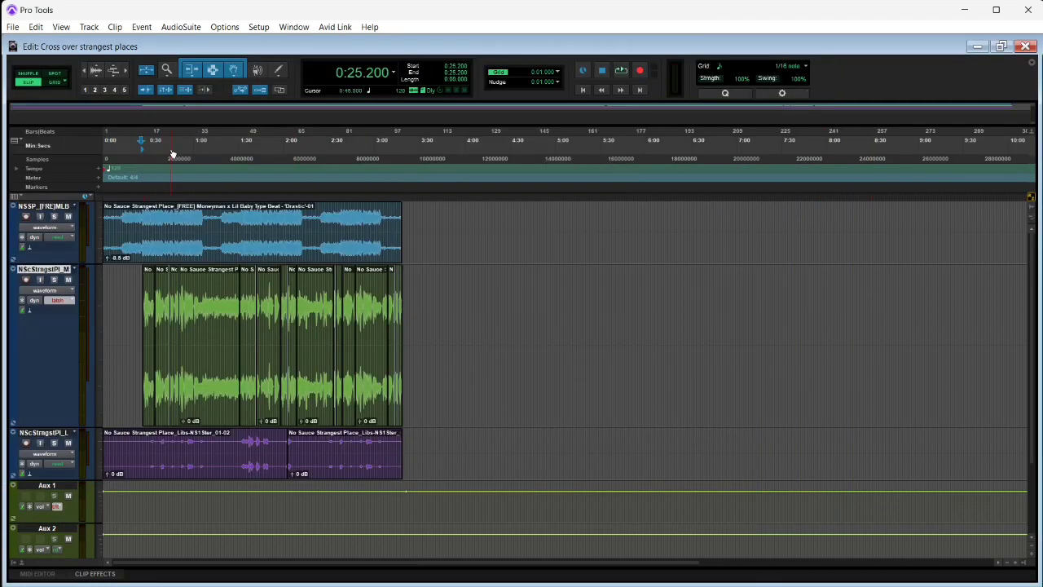
left_click(125, 72)
left_click(126, 72)
left_click(125, 72)
left_click(125, 71)
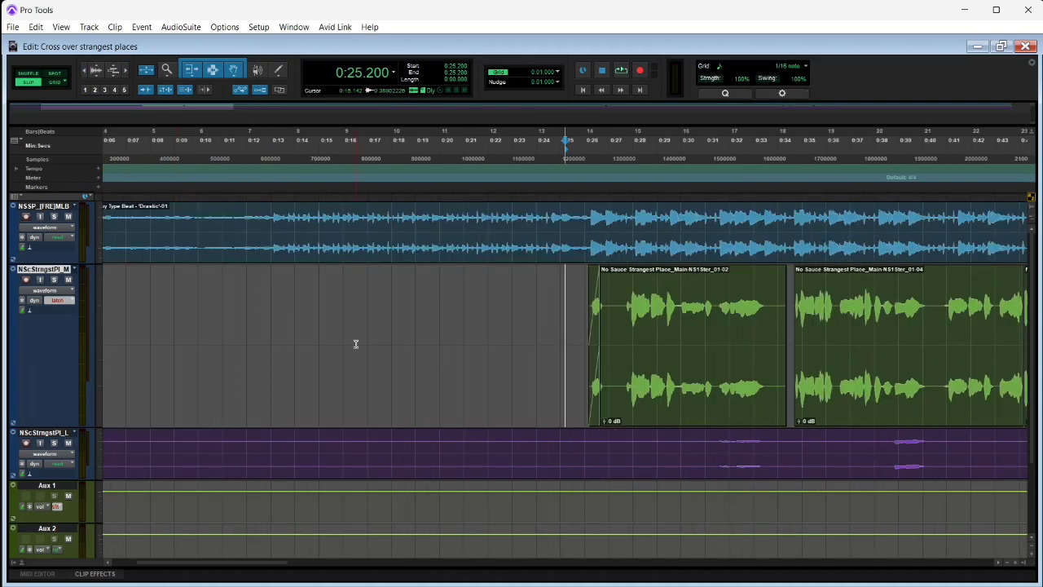
left_click_drag(259, 564, 336, 585)
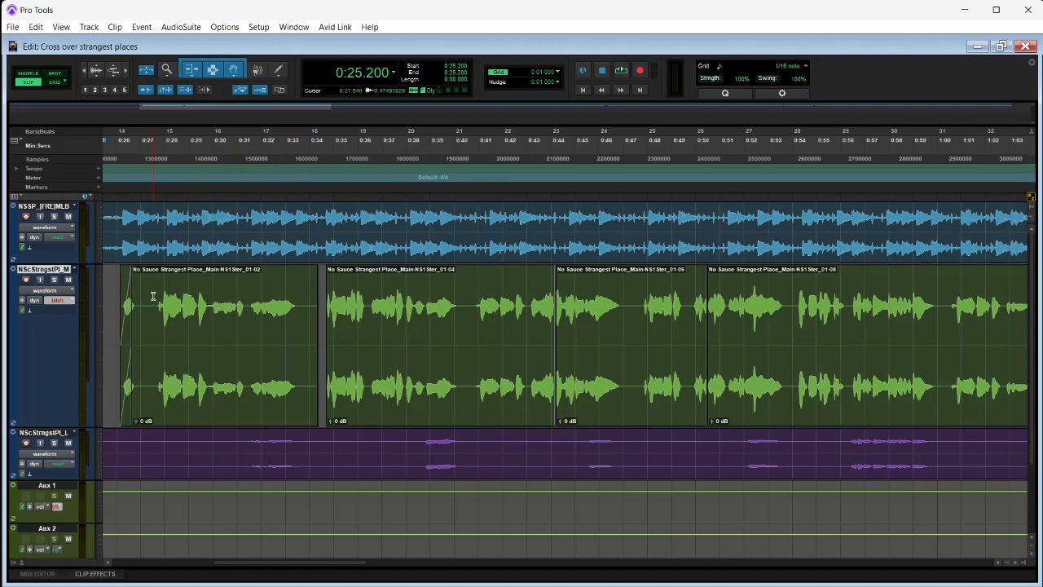
key("space")
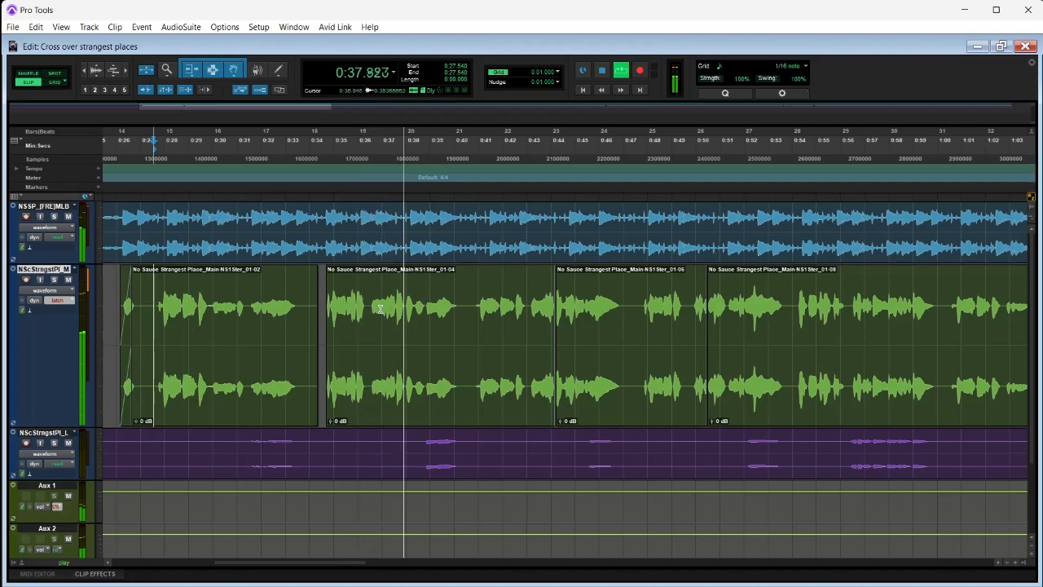
Step: Select the roughly 0.45-second main vocal phrase at 0:36 and render it with AudioSuite Pitch II shifted up 7 cents
left_click_drag(368, 308, 357, 310)
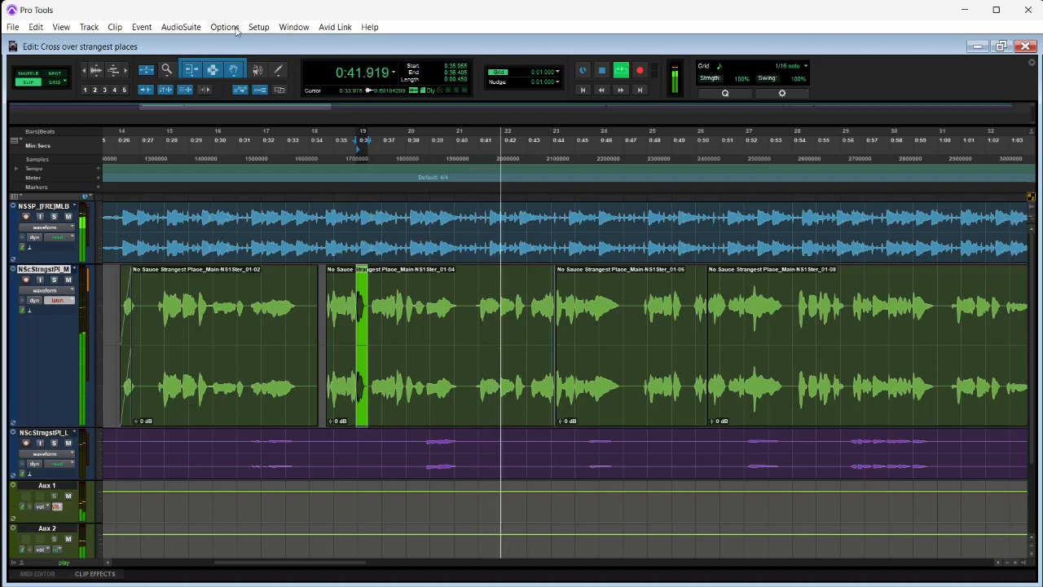
left_click(181, 27)
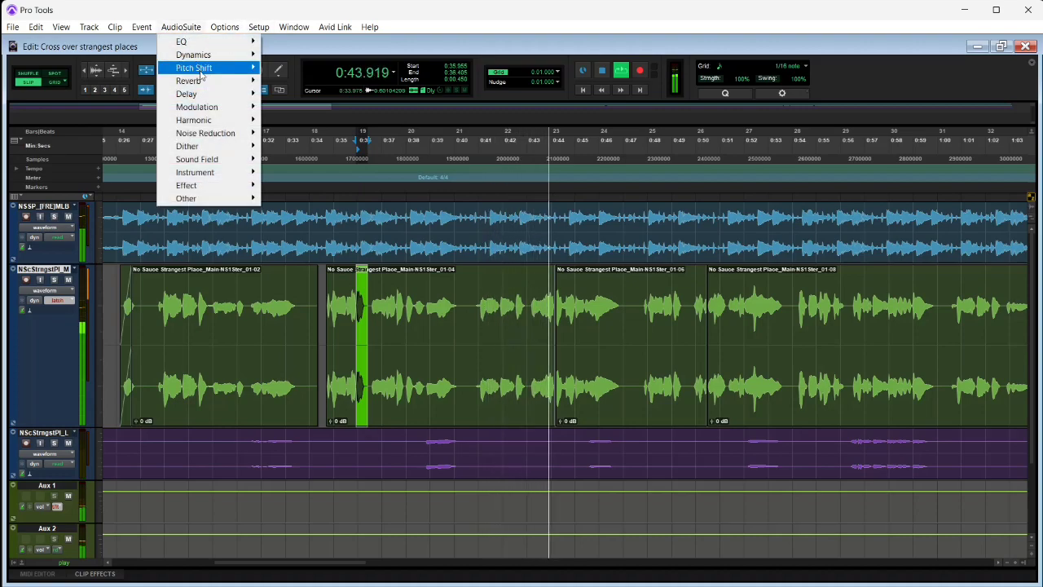
mouse_move(204, 68)
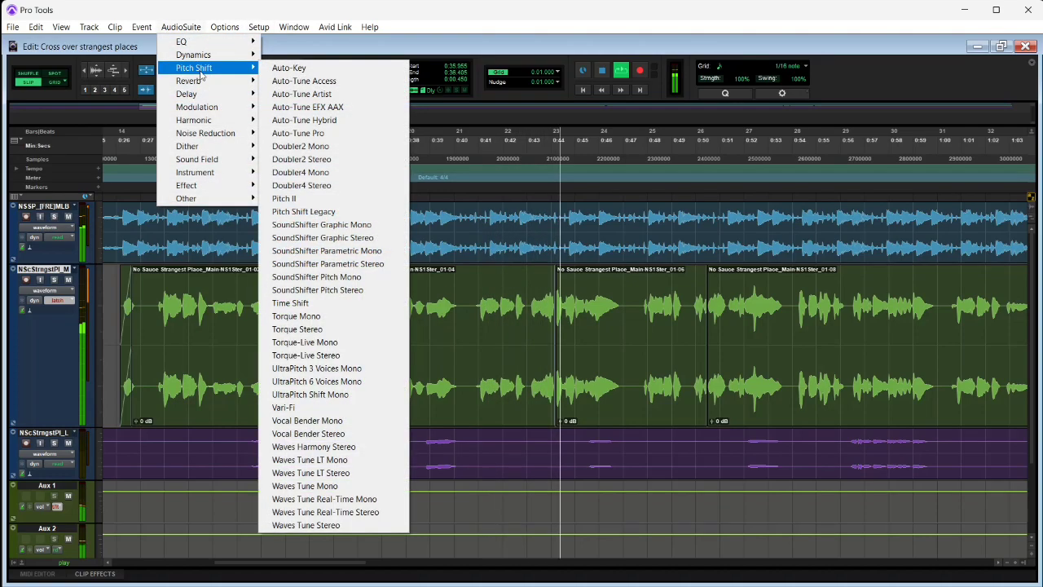
left_click(326, 200)
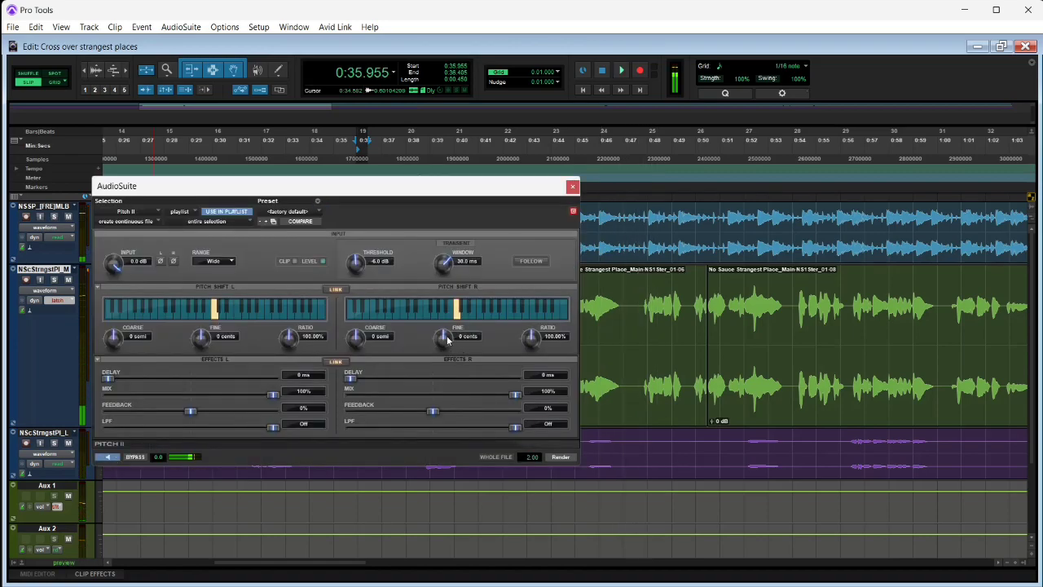
left_click(553, 455)
key("space")
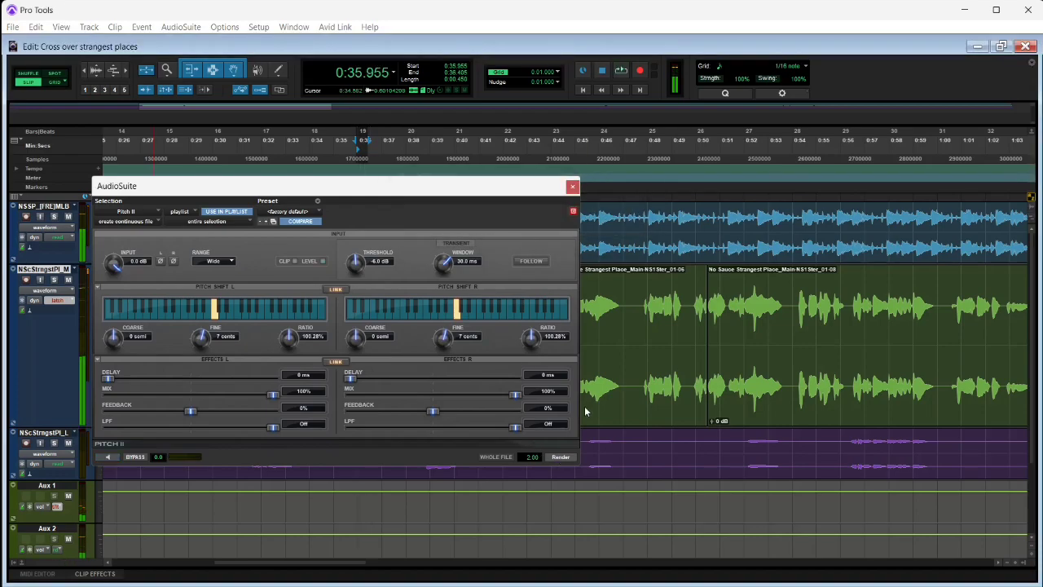
Step: Uncover the main vocal clips and play from about 0:35.3 to hear the pitch-shifted phrase in context
left_click_drag(451, 187, 481, 378)
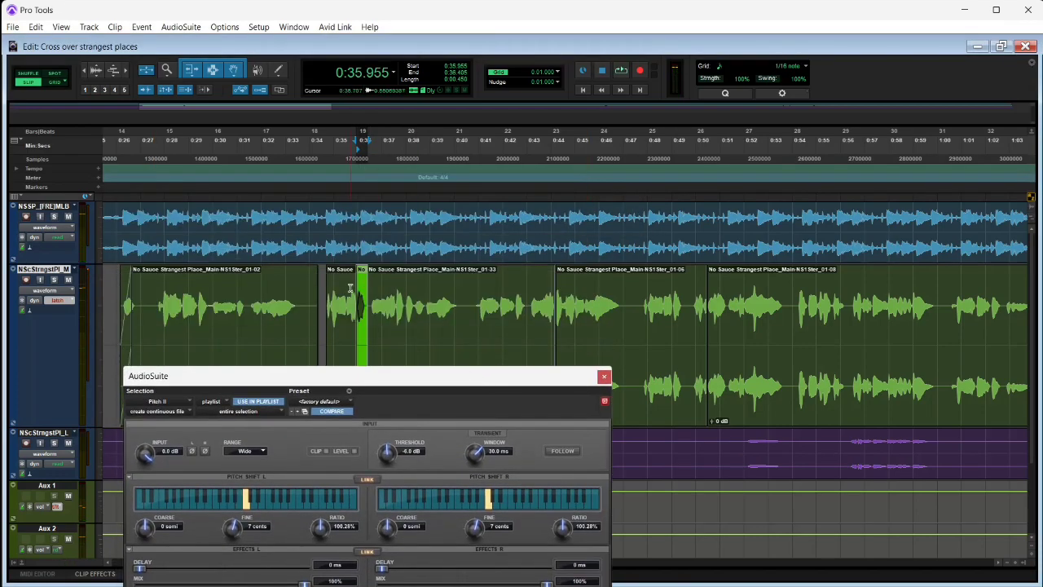
left_click(342, 283)
key("space")
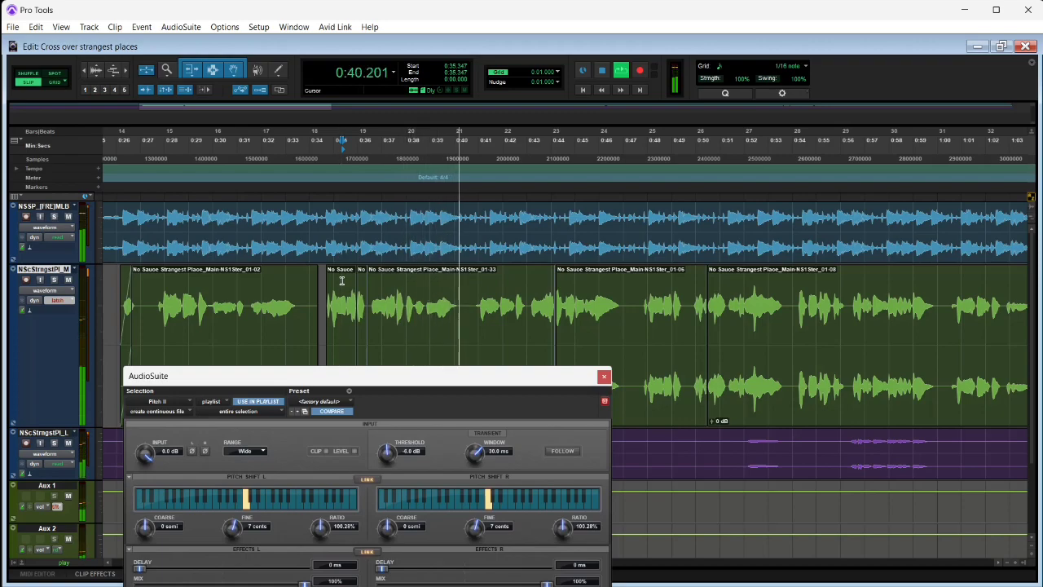
Step: Select the roughly 0.43-second main vocal phrase at about 0:49, preview it in Pitch II and render it with Fine at 17 cents
left_click_drag(458, 377, 354, 178)
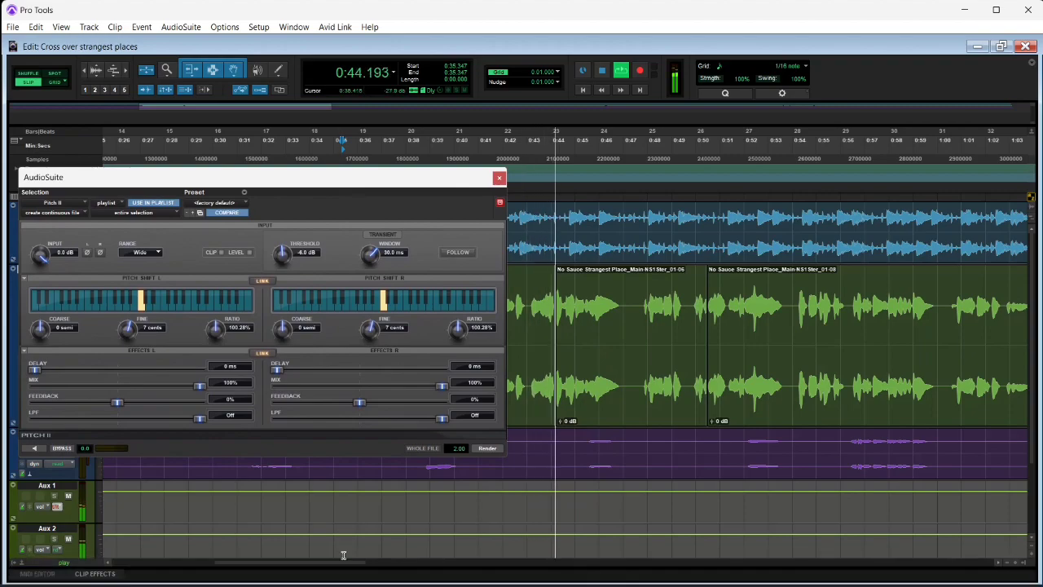
left_click_drag(344, 563, 366, 565)
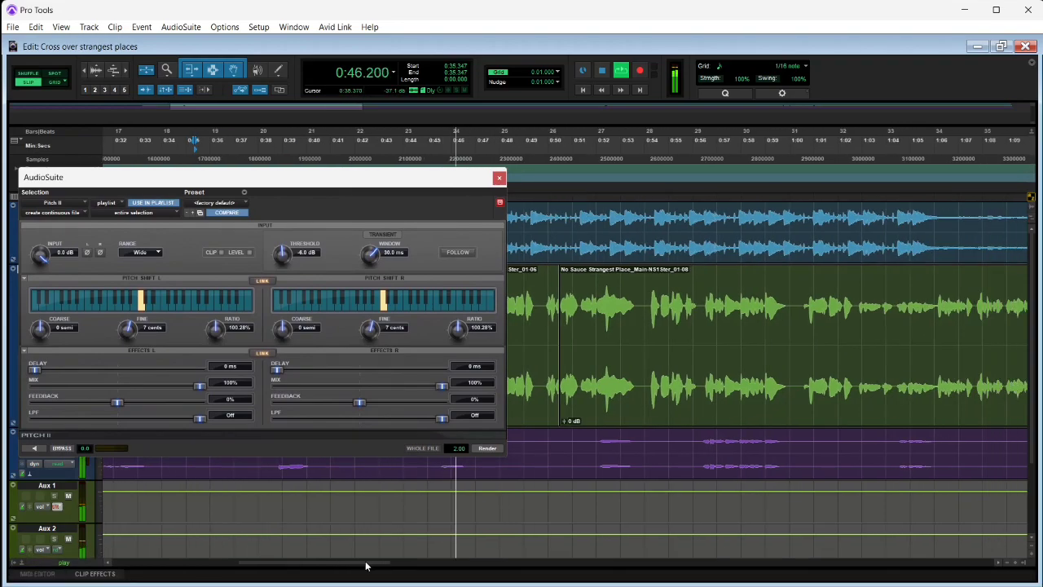
left_click_drag(537, 302, 525, 300)
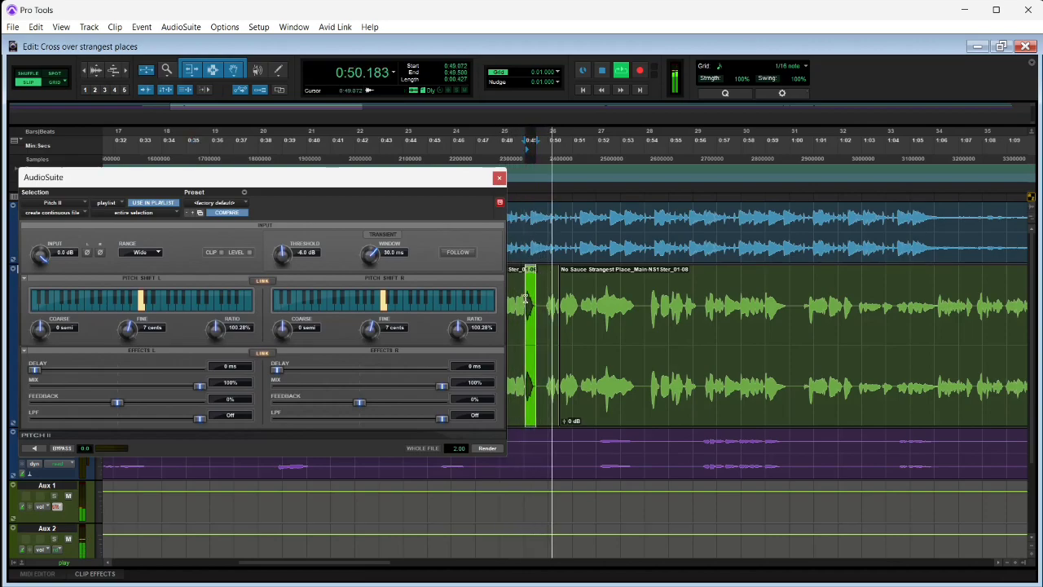
left_click(40, 452)
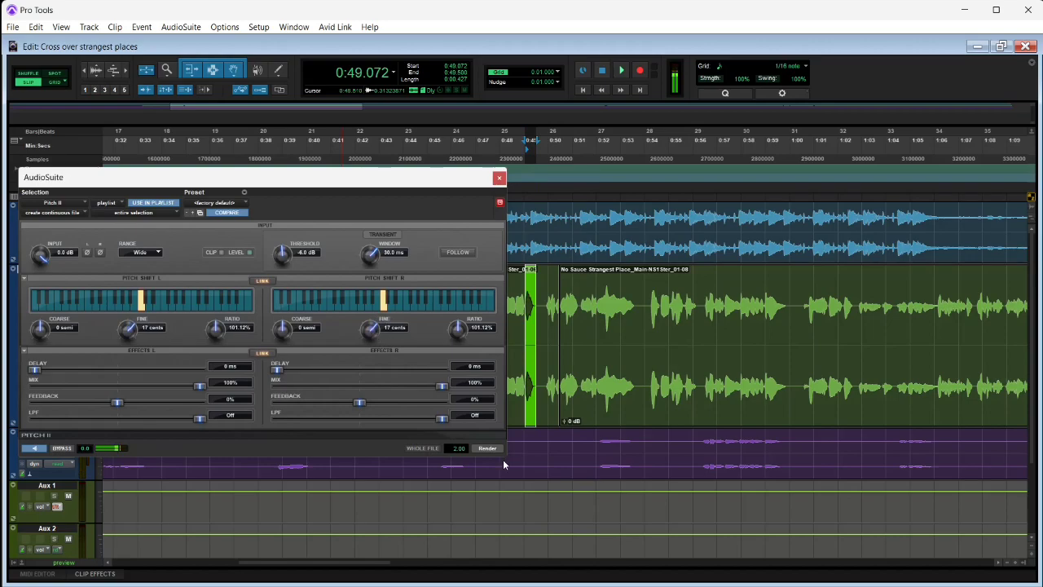
Step: Play the song from about 0:48.5 to check the pitch-shifted vocal phrase
left_click(513, 299)
key("space")
key("space")
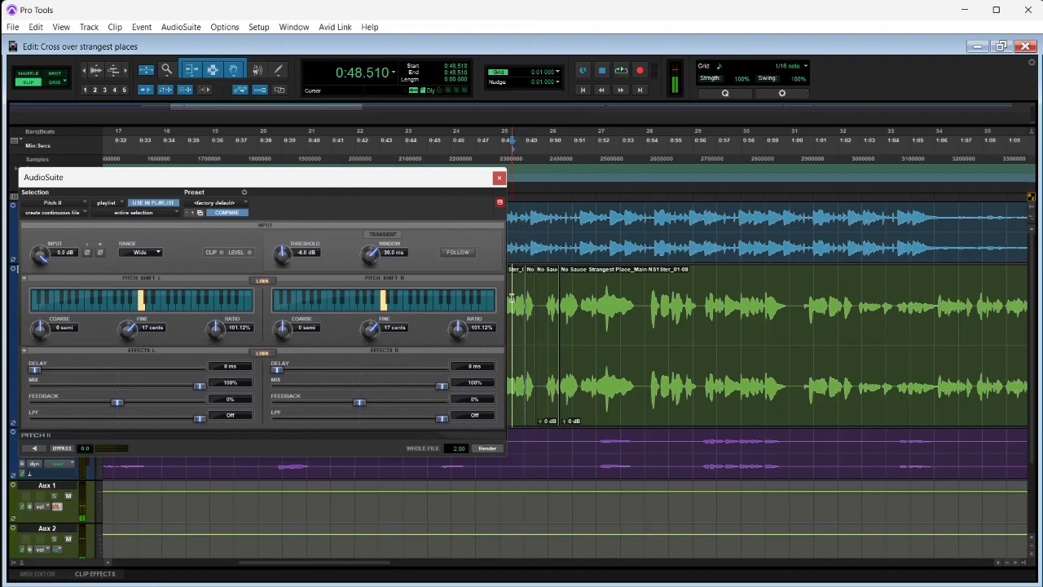
key("space")
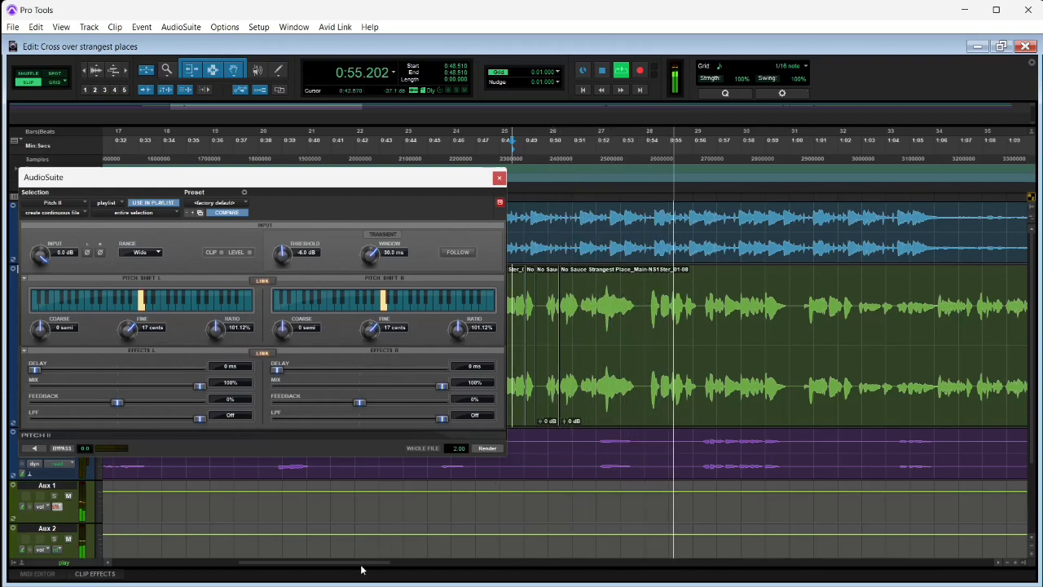
Step: Render the roughly 0.54-second ad-lib at about 1:41.6 with the 17-cent Pitch II shift and play it back from just before
left_click_drag(366, 566, 387, 567)
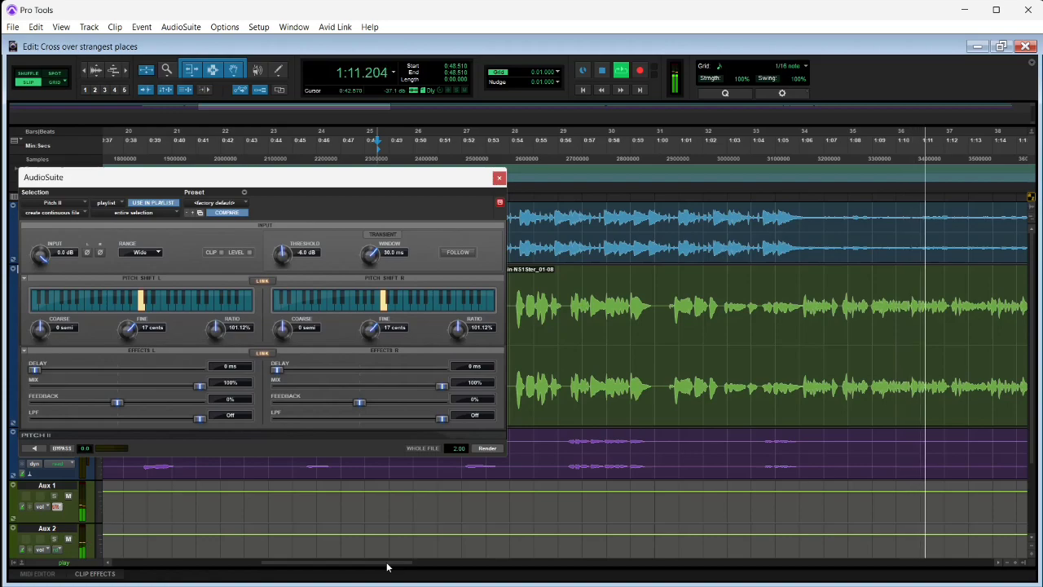
left_click(664, 405)
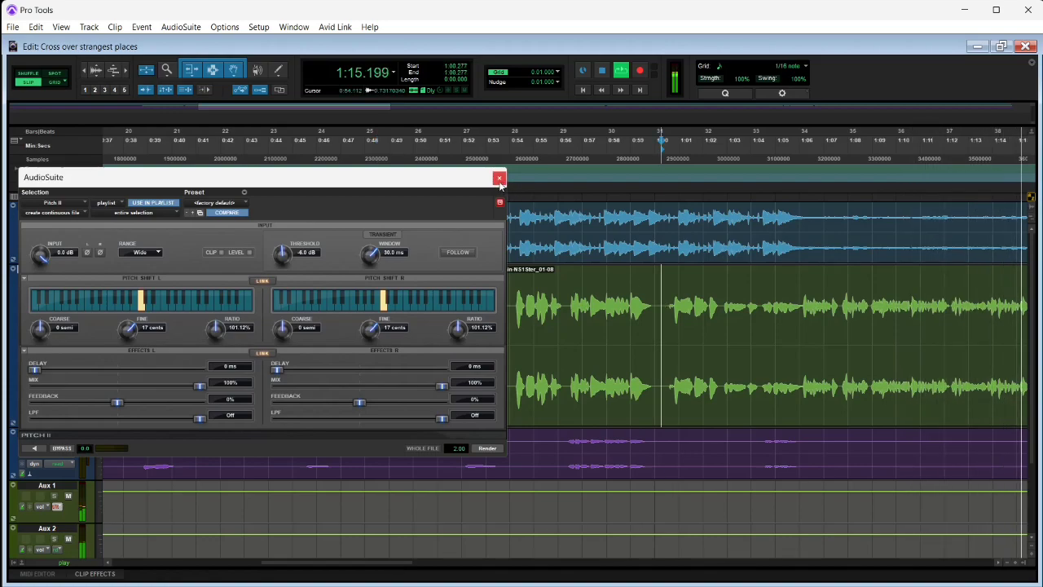
left_click_drag(372, 565, 455, 568)
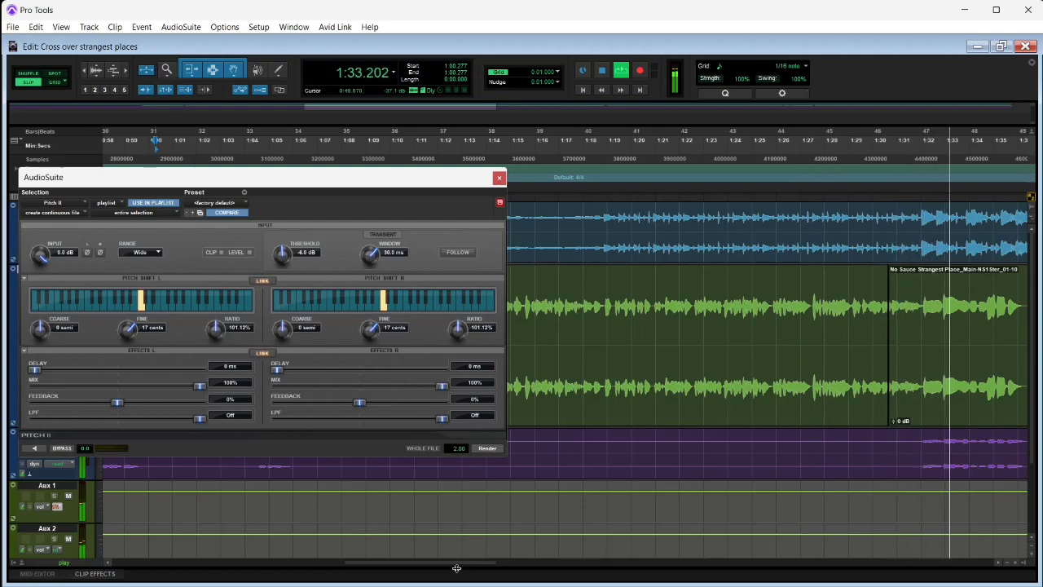
left_click_drag(473, 565, 536, 578)
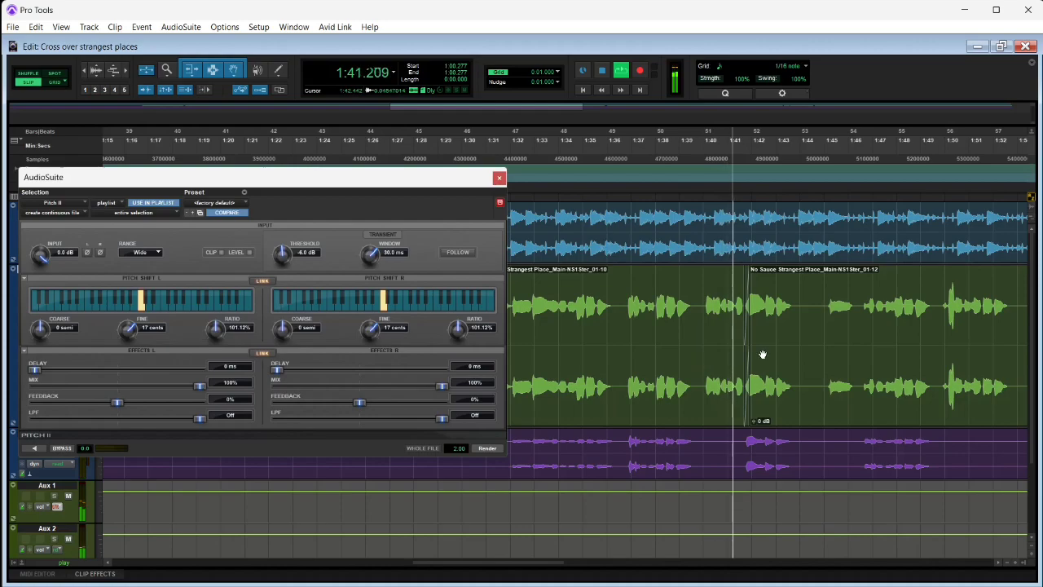
left_click_drag(541, 564, 559, 563)
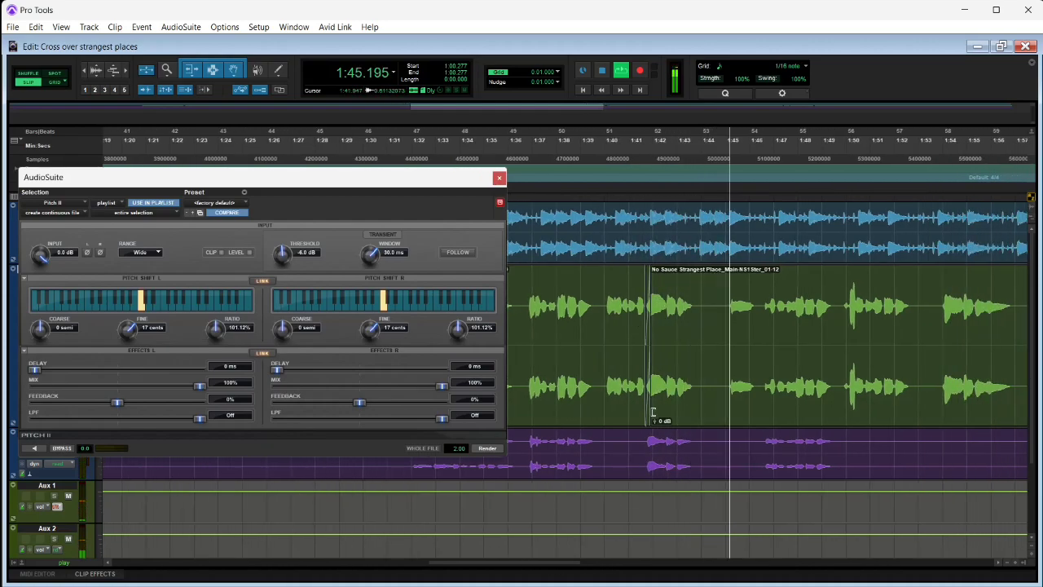
left_click_drag(644, 443, 657, 442)
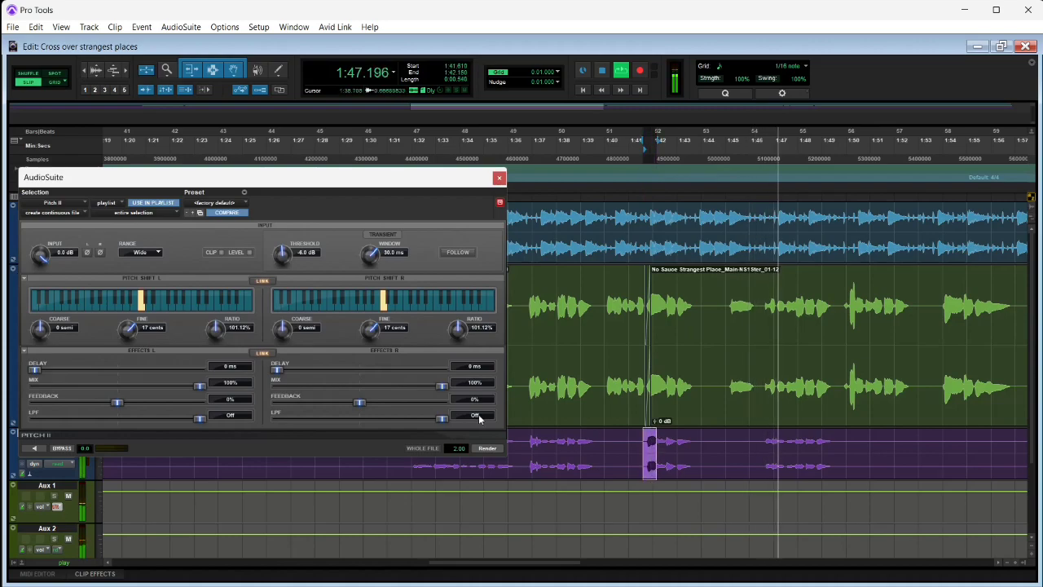
left_click(487, 448)
left_click(633, 448)
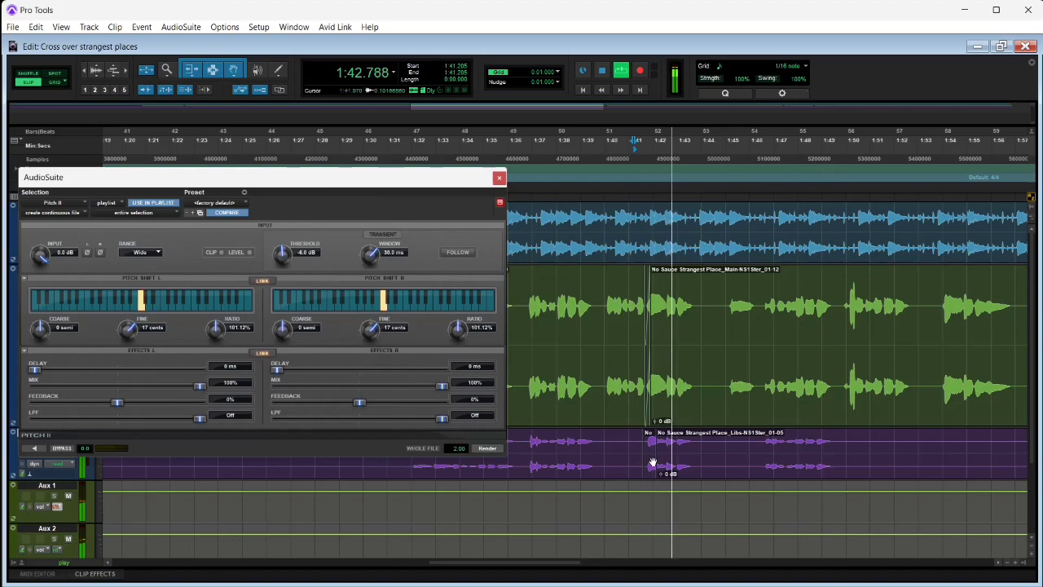
left_click_drag(655, 471, 656, 472)
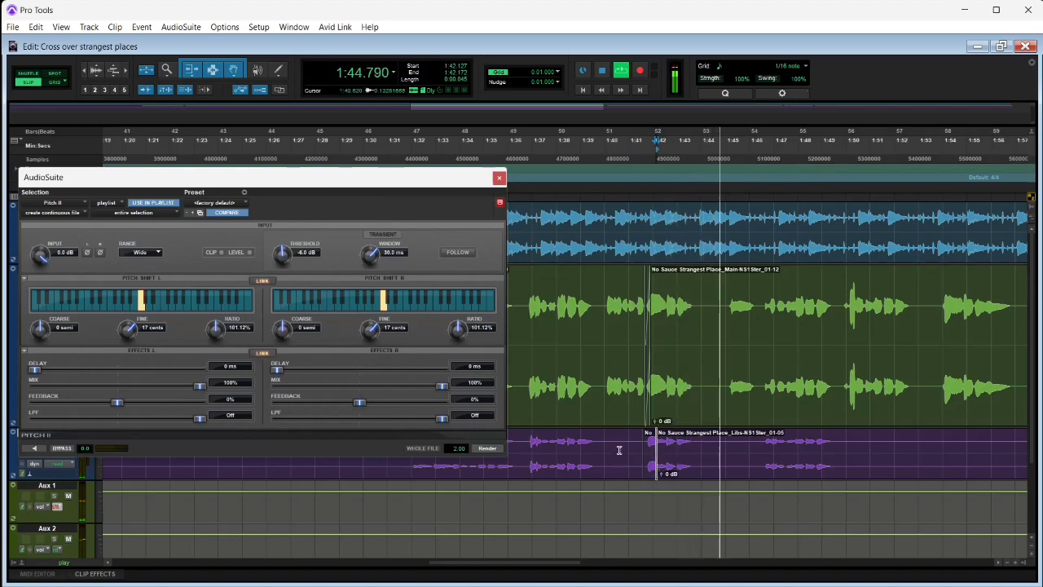
Step: Render the roughly 0.92-second main vocal phrase at about 1:58.0 with the 17-cent Pitch II shift and play from about 1:55.1
left_click_drag(478, 566, 516, 566)
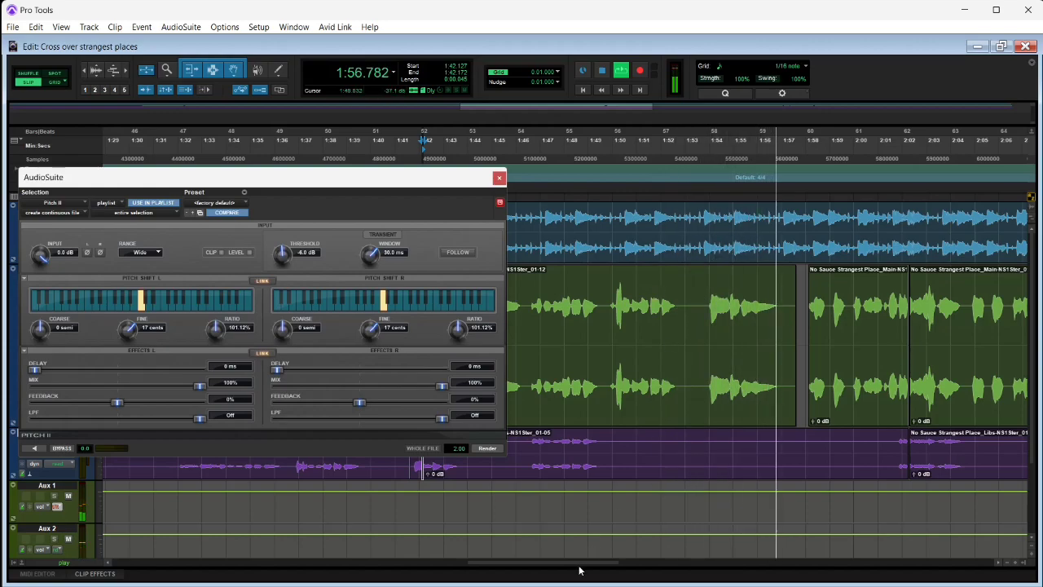
left_click_drag(584, 563, 623, 565)
left_click_drag(649, 302, 672, 299)
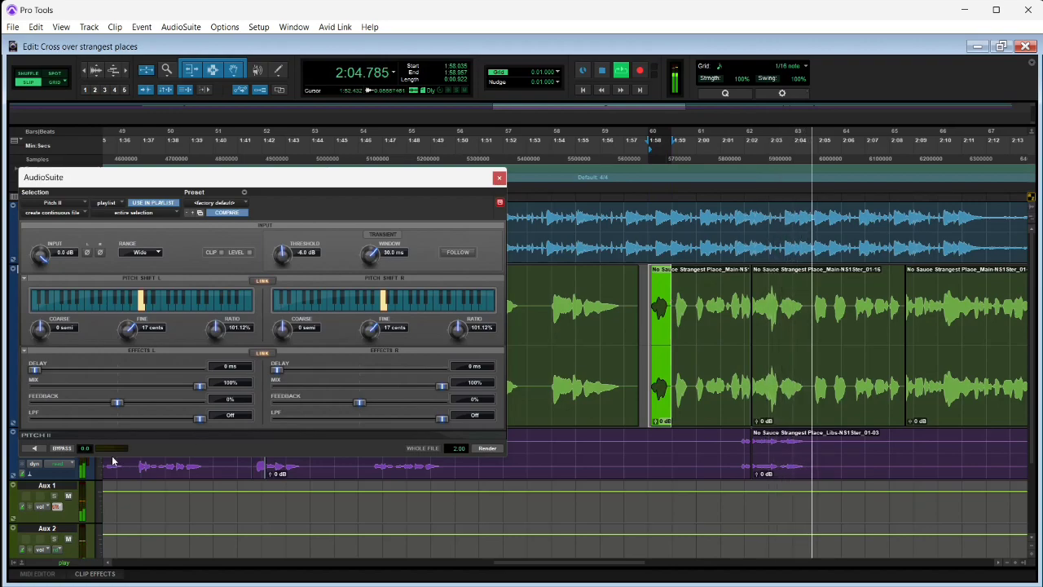
left_click(37, 449)
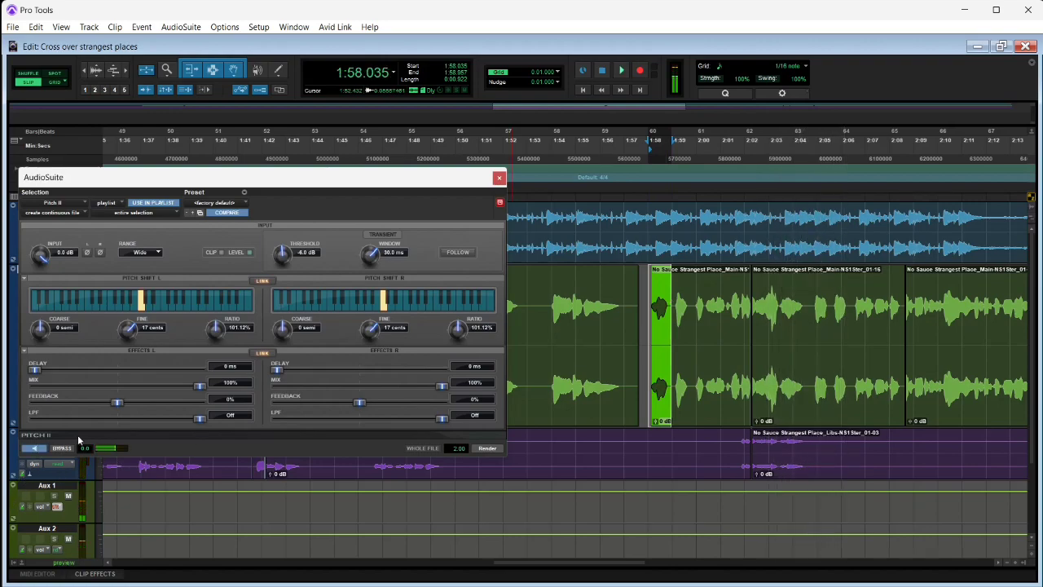
left_click(486, 449)
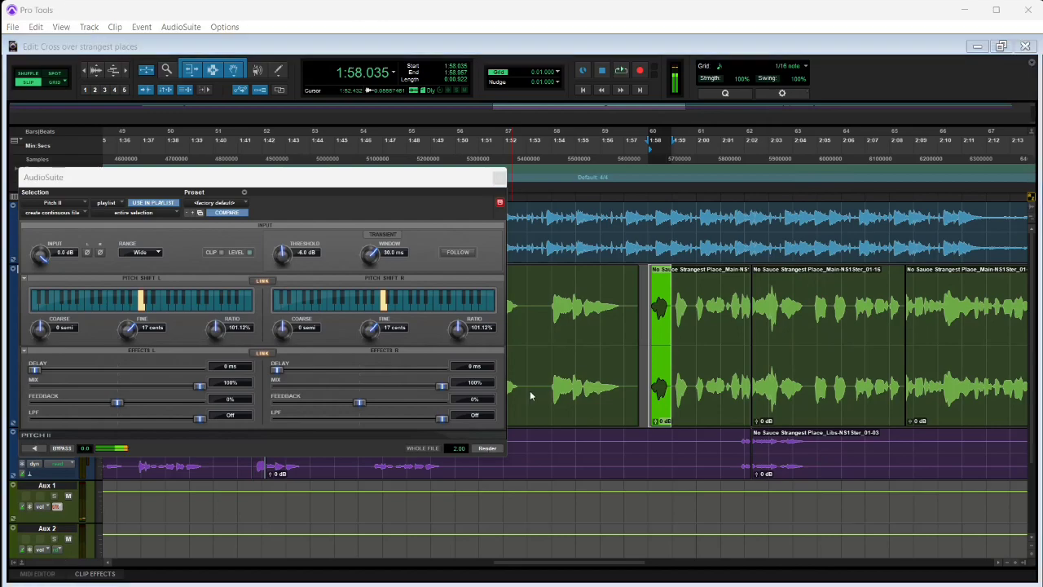
left_click(577, 285)
key("space")
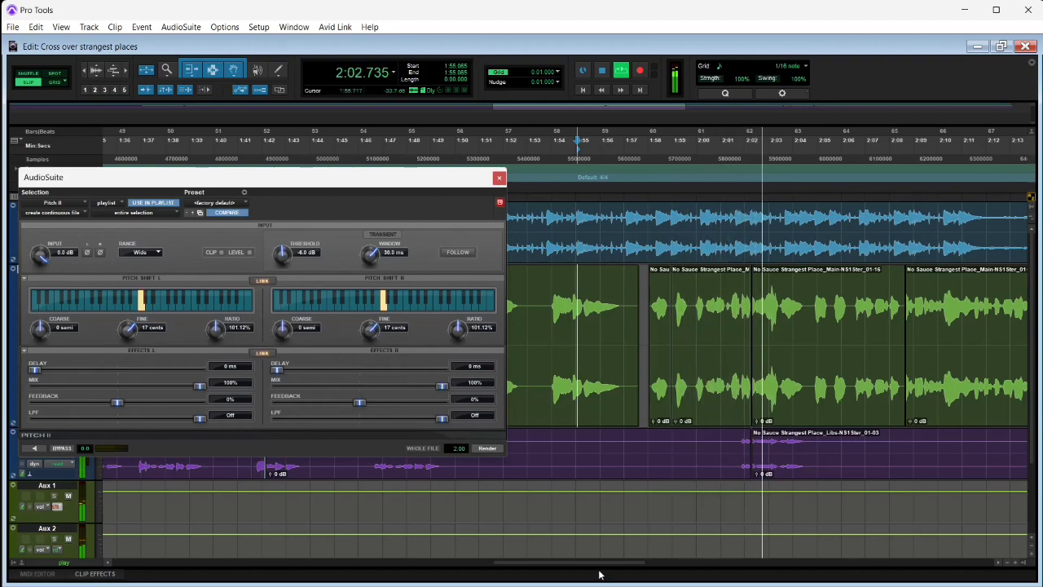
Step: Render the roughly 1.2-second main vocal phrase at about 2:10.3 with the 17-cent Pitch II shift and play from about 2:09.1
left_click_drag(601, 563, 632, 563)
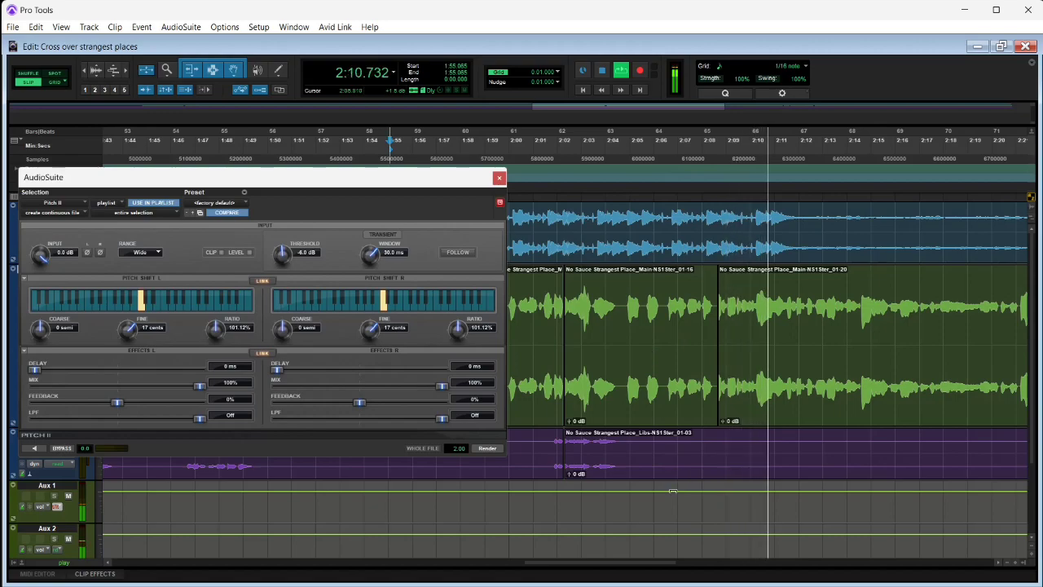
left_click_drag(643, 563, 660, 564)
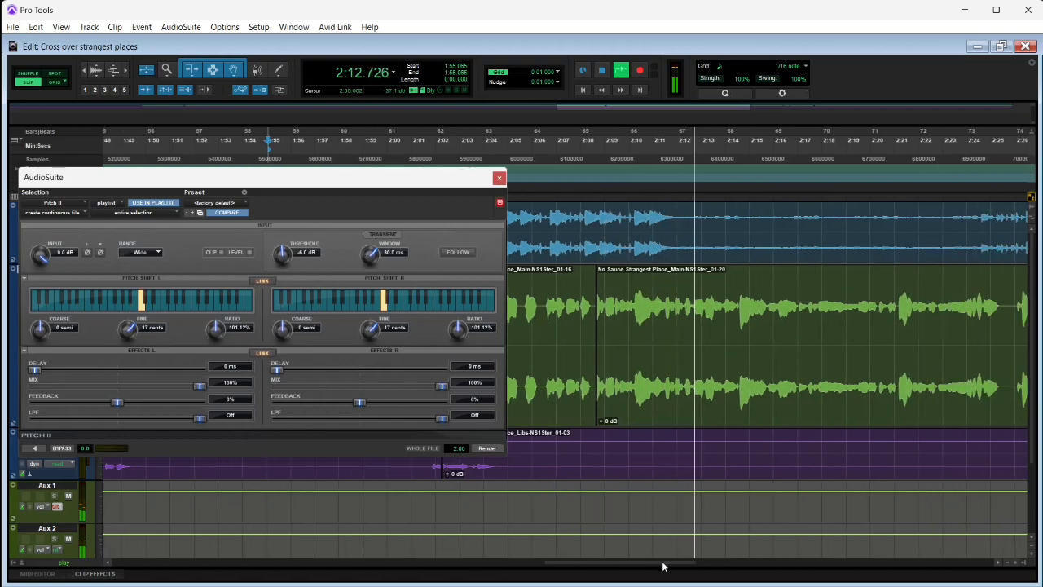
left_click(636, 304)
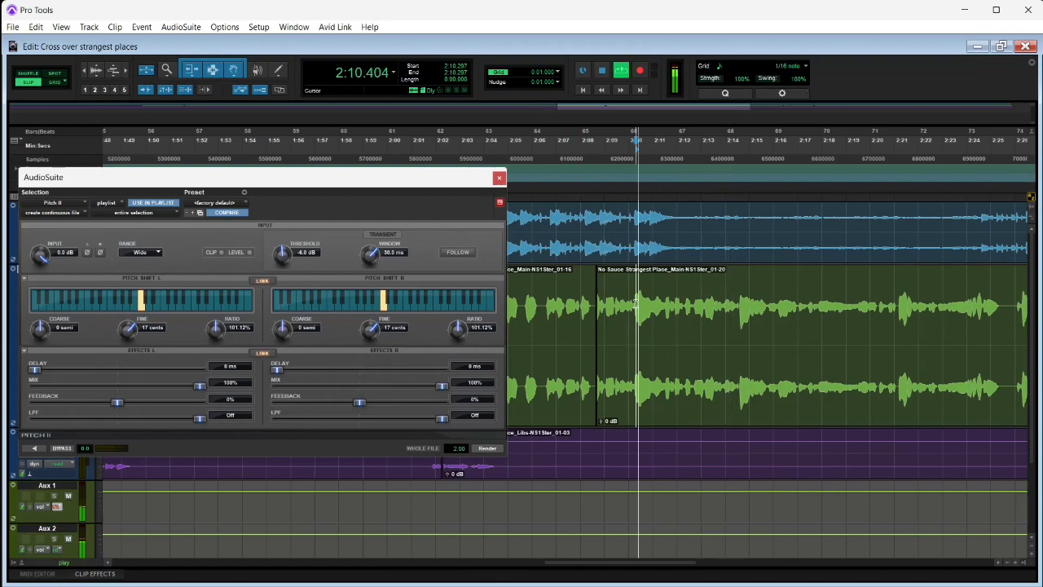
left_click_drag(635, 304, 666, 313)
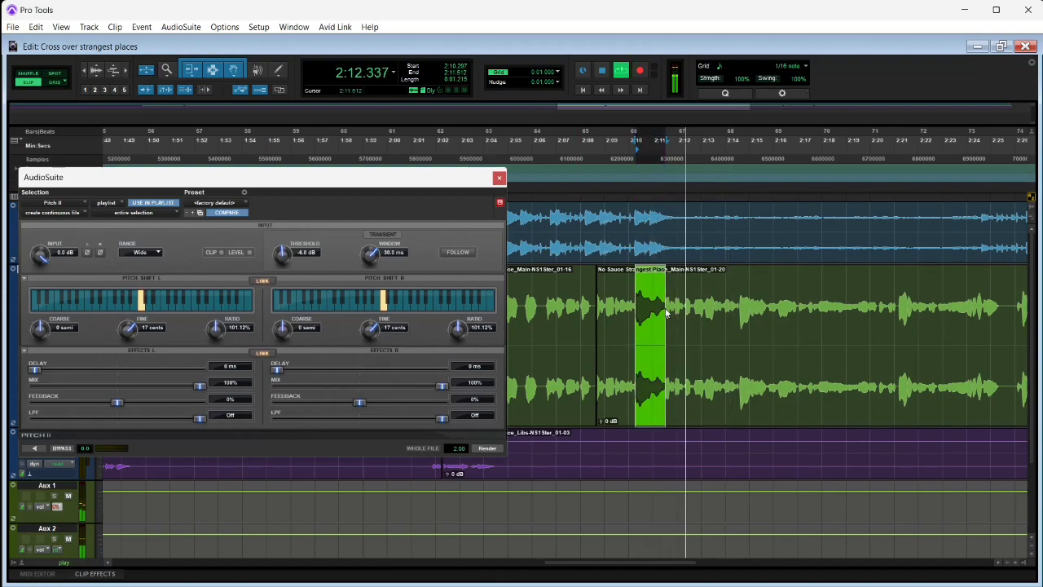
left_click(485, 448)
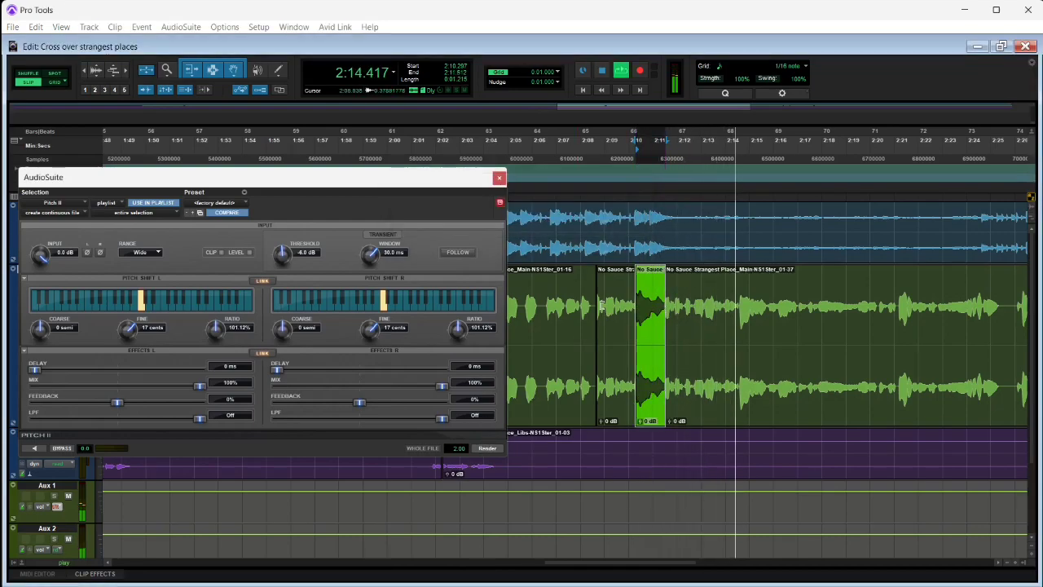
left_click(607, 294)
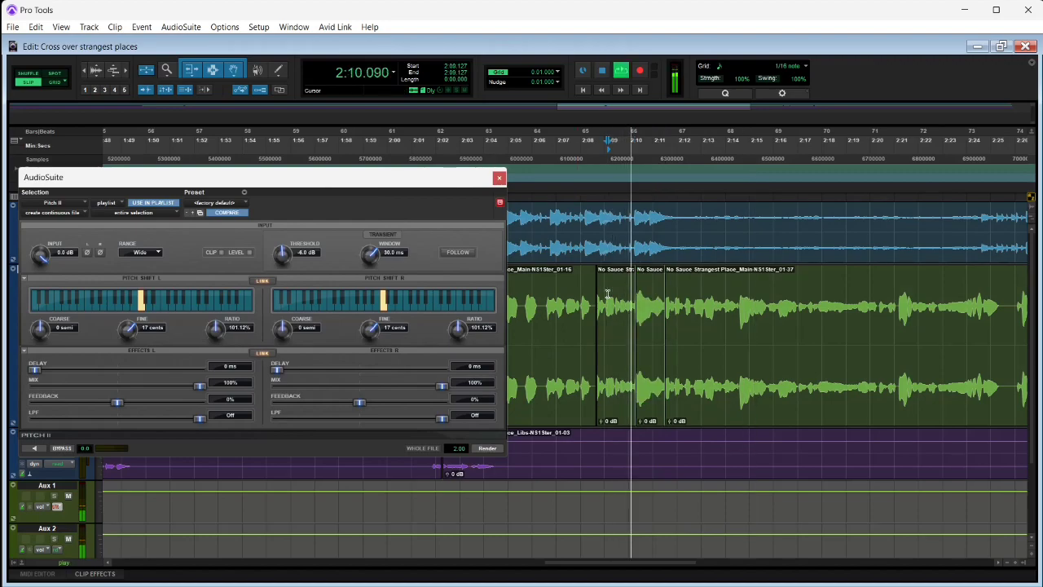
Step: Move the boundary before the rendered phrase to about 2:10.6, crossfade it over about 0.36 seconds and play from about 2:07.9
left_click(642, 346)
left_click_drag(643, 340, 642, 339)
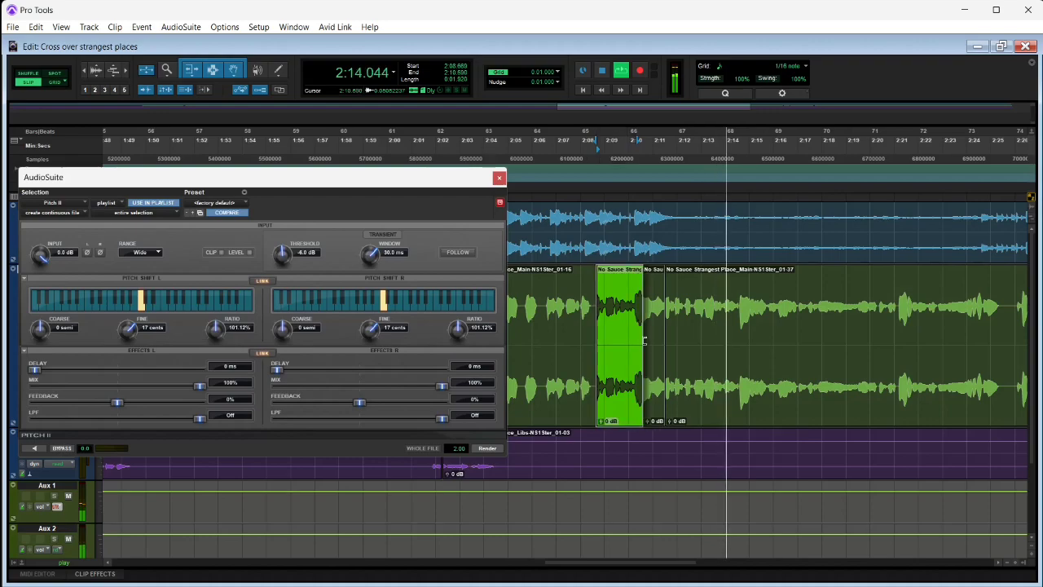
left_click_drag(643, 422, 647, 425)
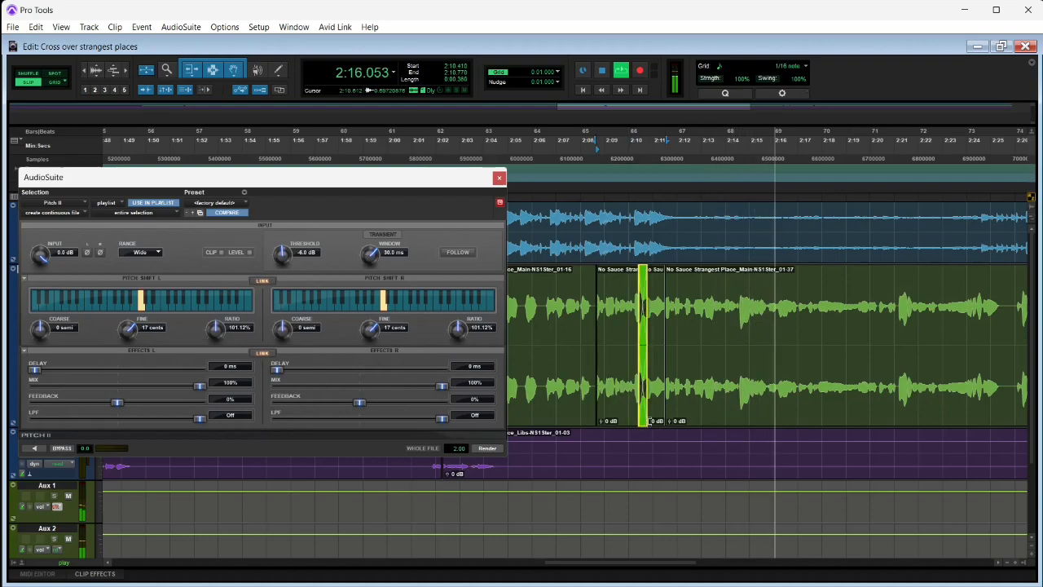
left_click(579, 299)
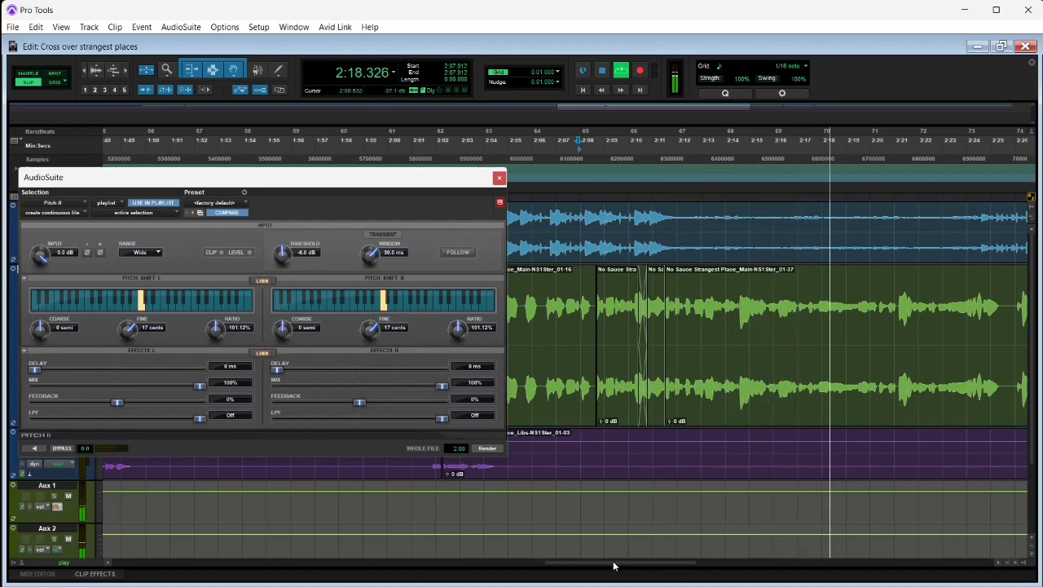
Step: Listen on to the main vocal around 2:31 and select the roughly 1.53-second phrase ending starting at about 2:31.2
left_click_drag(613, 566, 649, 565)
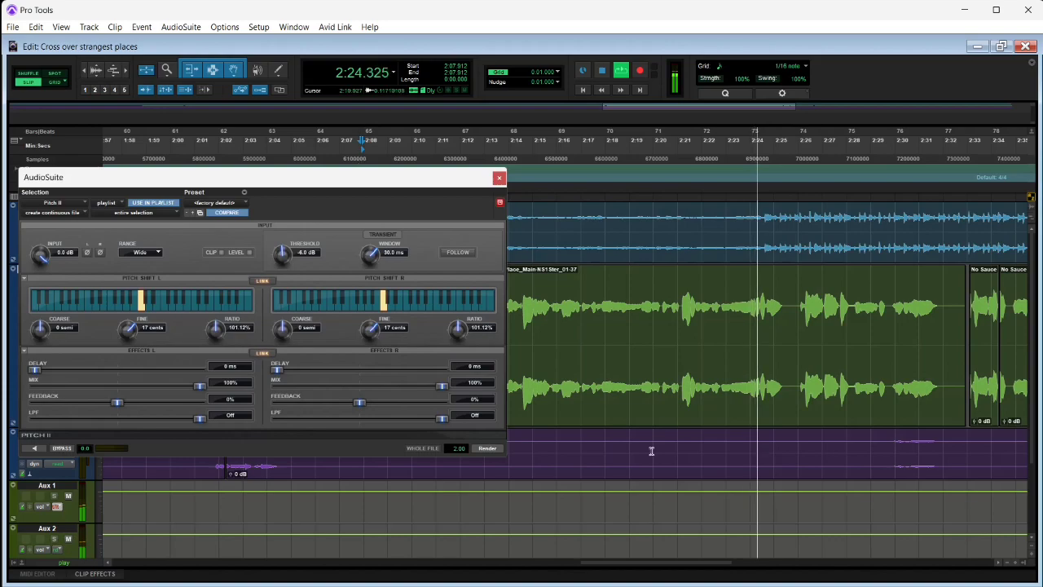
left_click_drag(663, 566, 704, 561)
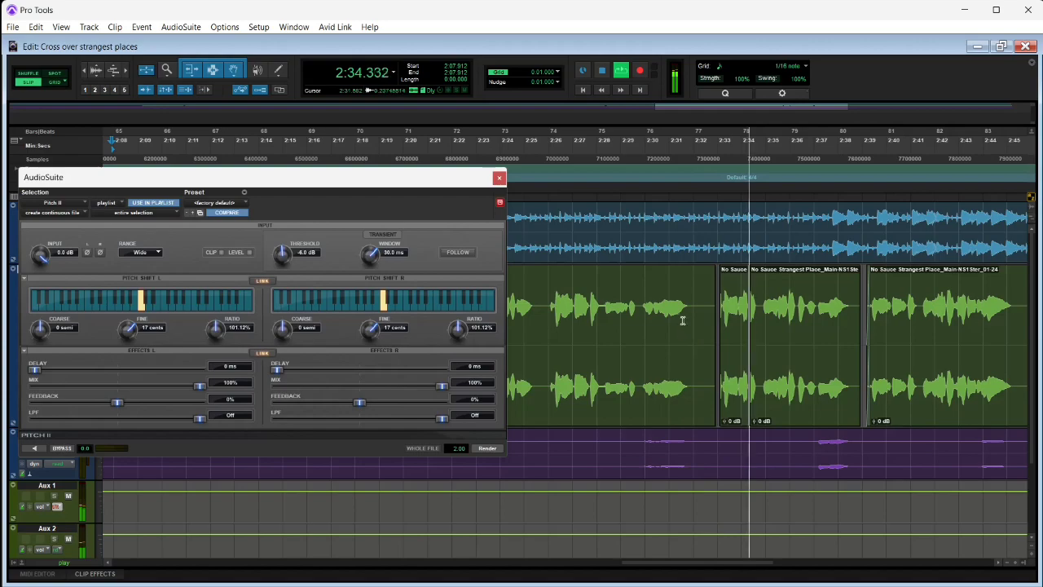
left_click(673, 297)
key("space")
left_click_drag(673, 297, 708, 306)
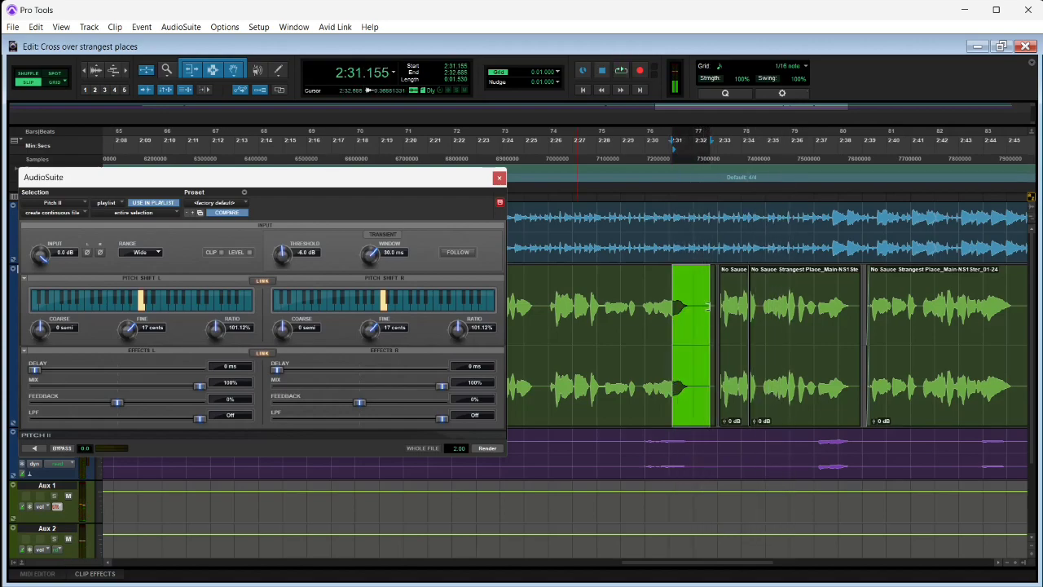
Step: Stretch the selected vocal ending to about 2.22 seconds with the Time Shift AudioSuite effect and render it
left_click(180, 28)
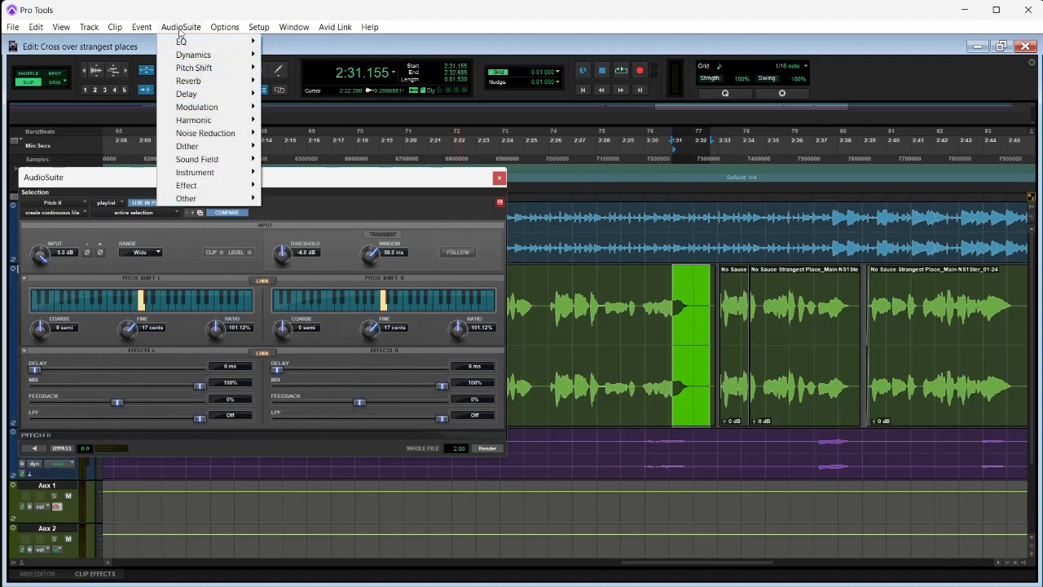
mouse_move(201, 69)
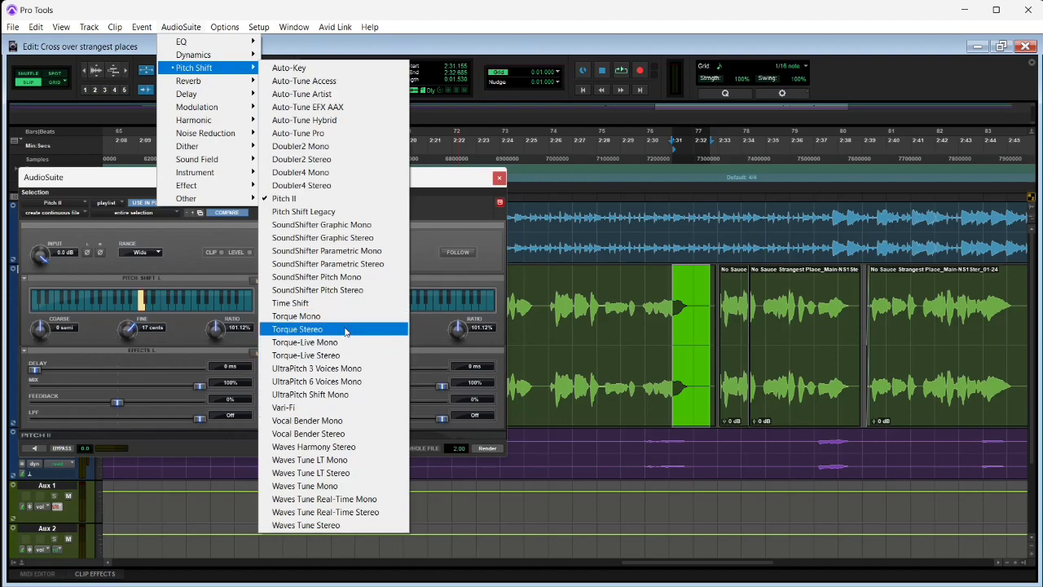
left_click(344, 305)
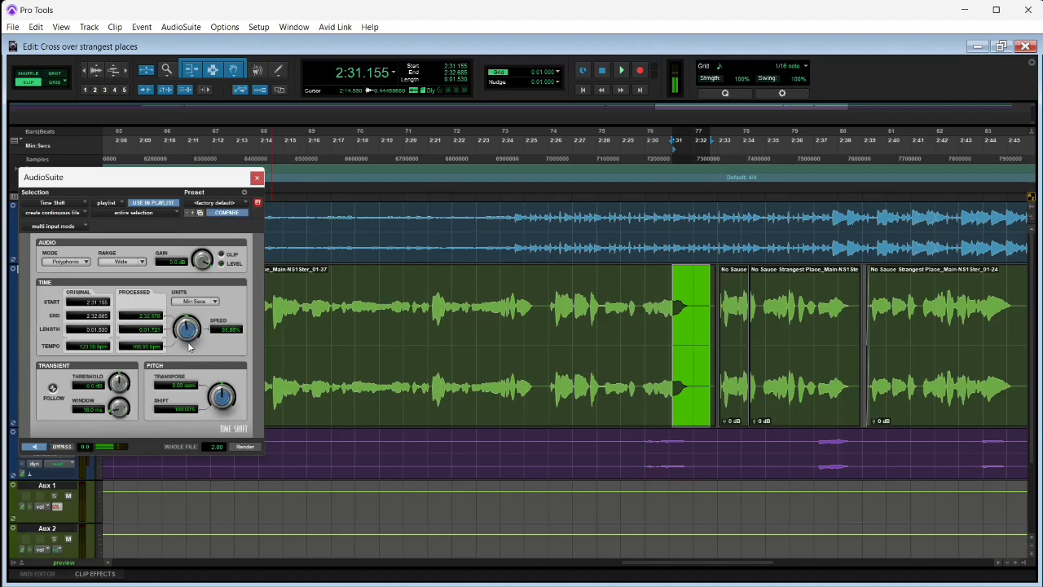
left_click_drag(188, 356, 188, 372)
left_click(245, 447)
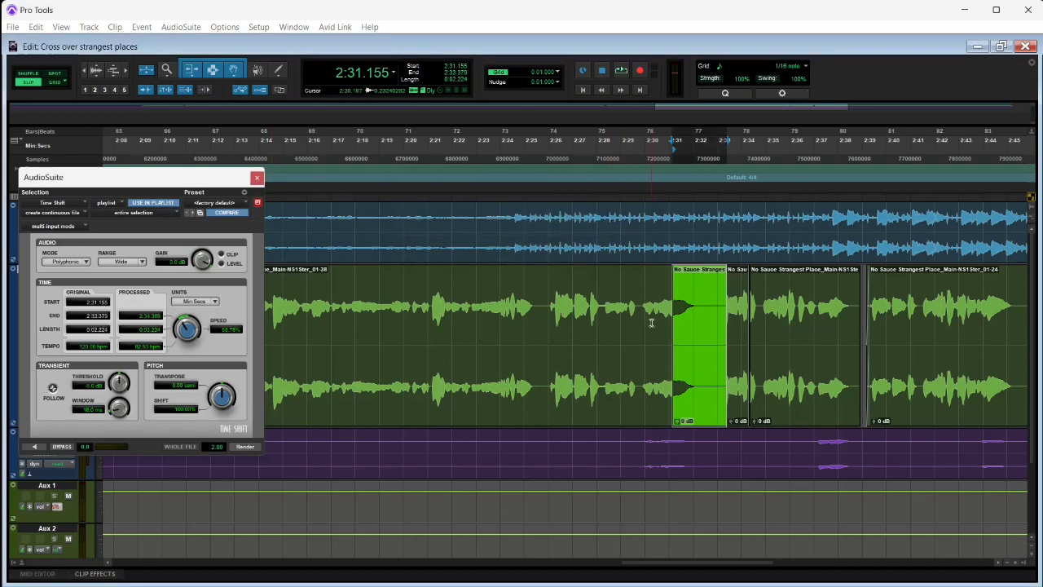
Step: Extend the start of the following main vocal clip back to about 2:32.9 and play from about 2:30.0
left_click(729, 303)
left_click_drag(729, 298, 717, 304)
left_click(644, 305)
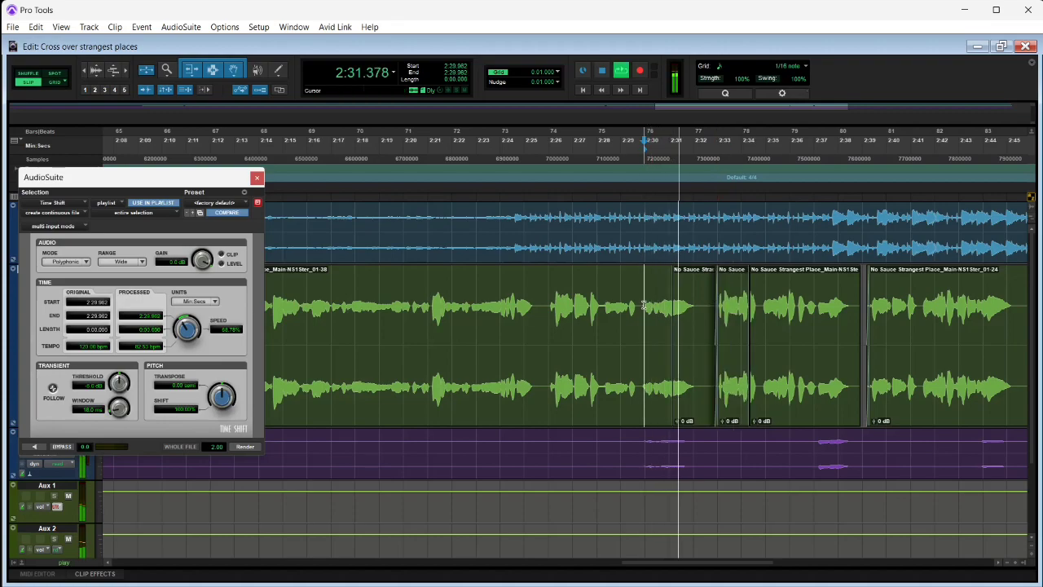
Step: Move the boundary before the stretched vocal ending to about 2:31.5 and play from about 2:29.9 to check the transition
left_click(675, 340)
left_click(642, 307)
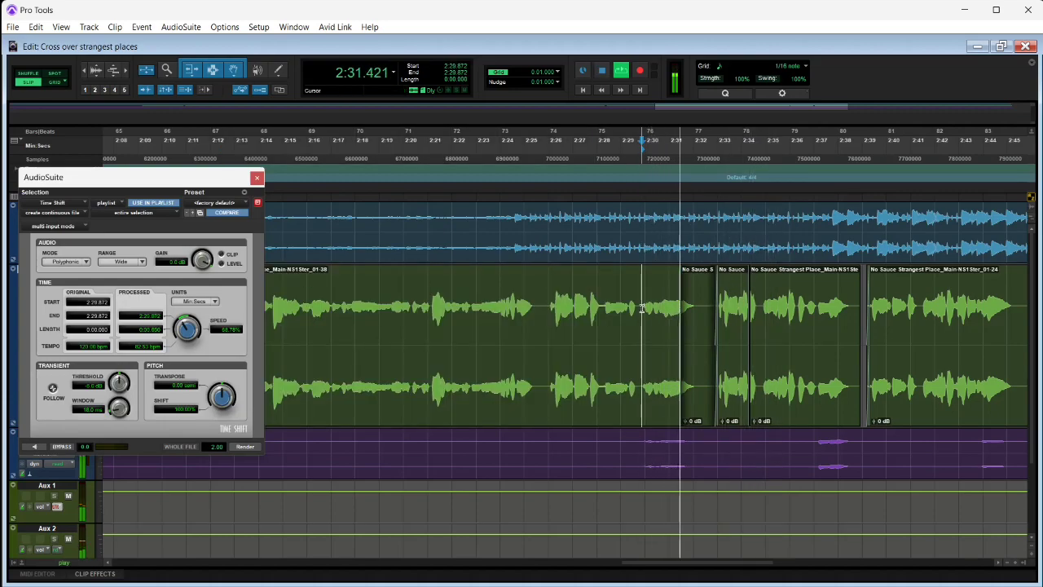
left_click_drag(682, 419, 683, 420)
Step: Cut off the end of the stretched vocal clip with a fade-out, play from about 2:30.4 and close Time Shift
left_click(704, 365)
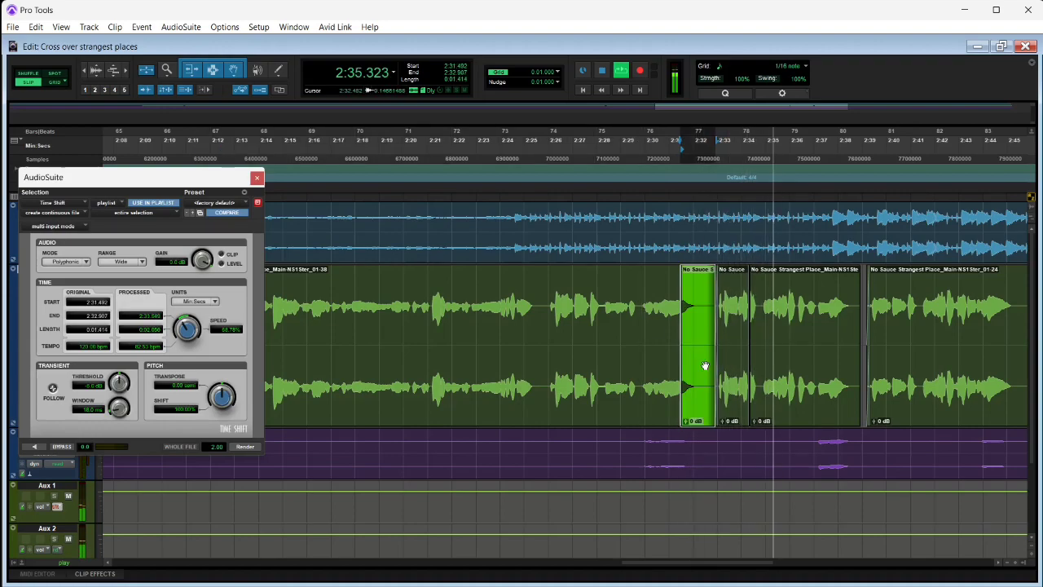
left_click_drag(702, 329, 682, 287)
key("Delete")
left_click(654, 288)
key("space")
key("space")
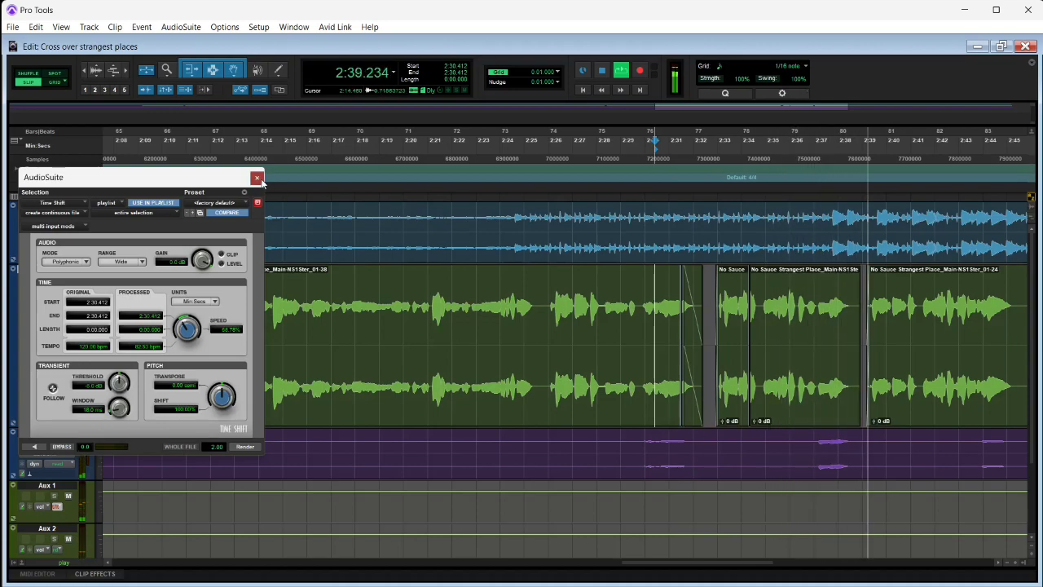
left_click(257, 178)
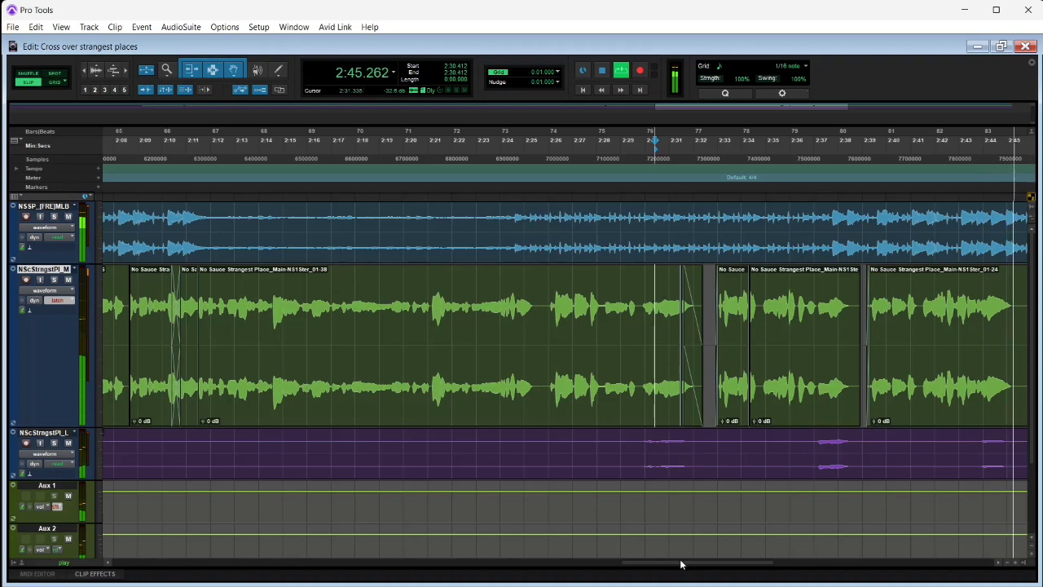
Step: Play the following main vocal section from about 2:40.2 and again from about 2:32.7 to find phrases for pitch shifting
left_click_drag(677, 562, 756, 581)
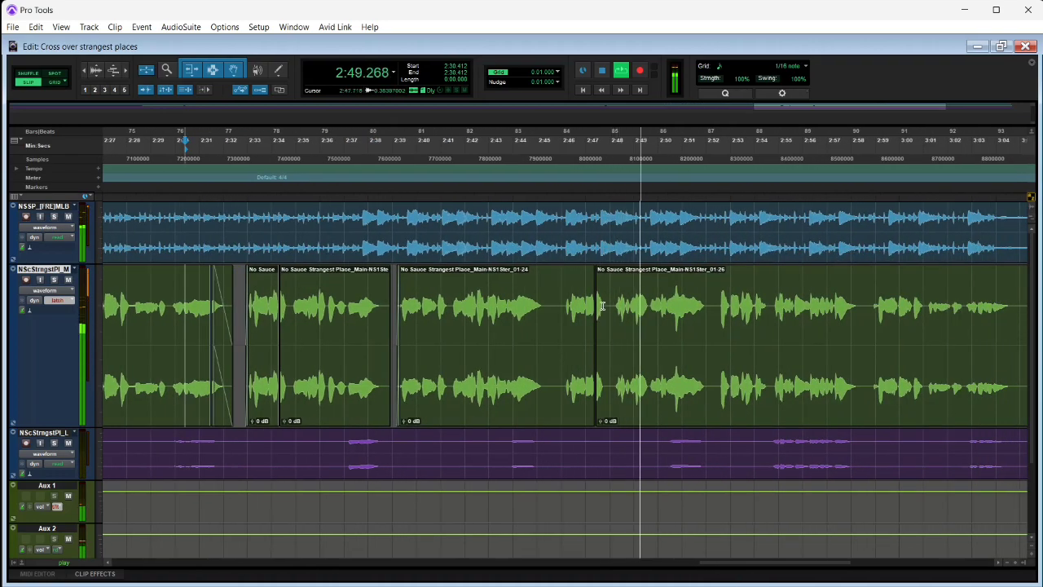
left_click(420, 303)
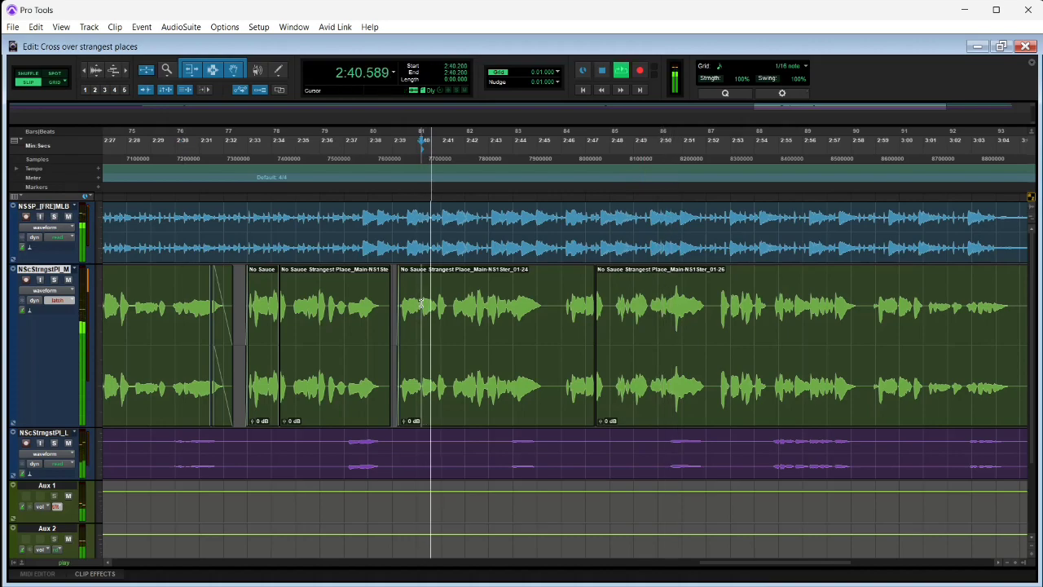
left_click(317, 296)
left_click(240, 293)
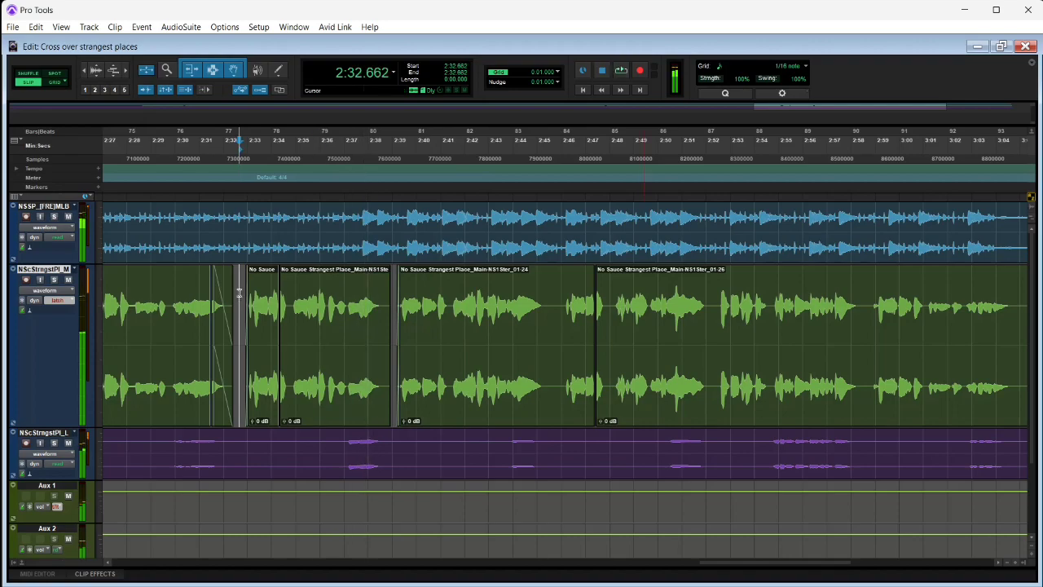
Step: Reopen Pitch II, uncover the vocal clips and render the roughly 0.56-second main vocal phrase at about 2:34.4 with the 17-cent shift
left_click(185, 31)
mouse_move(204, 67)
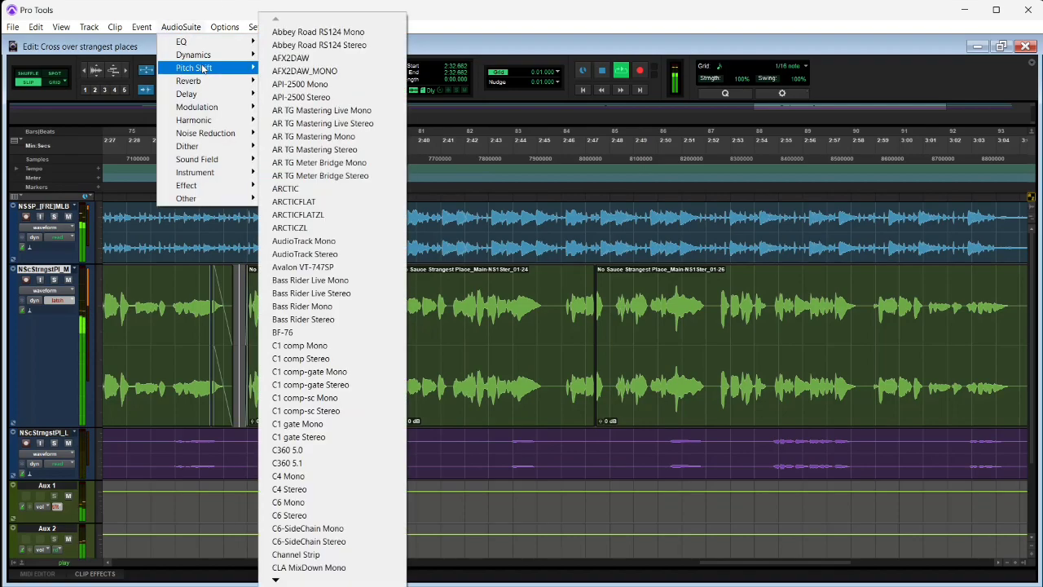
left_click(309, 198)
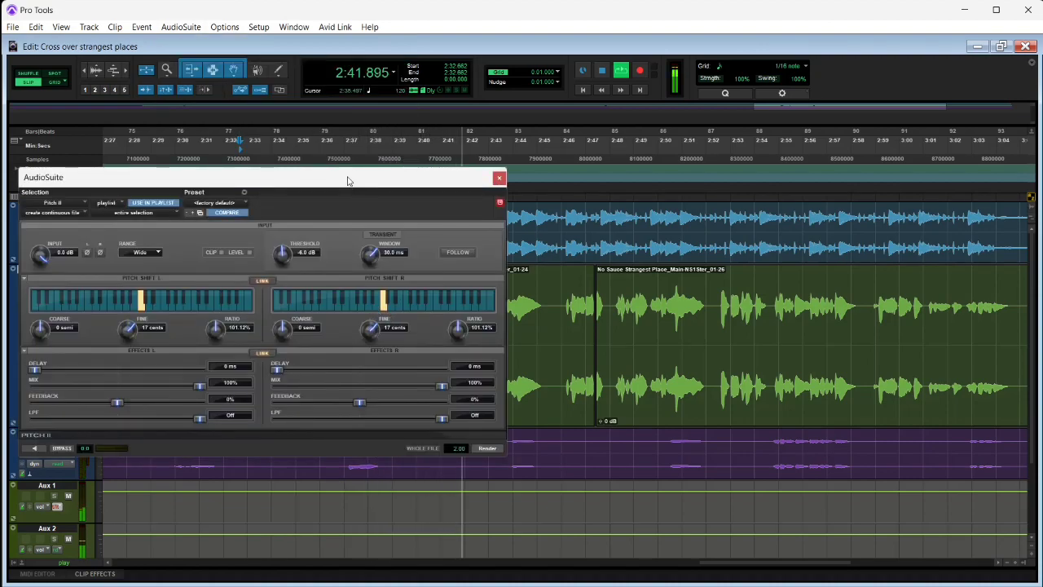
left_click_drag(347, 180, 787, 206)
left_click_drag(290, 312, 275, 309)
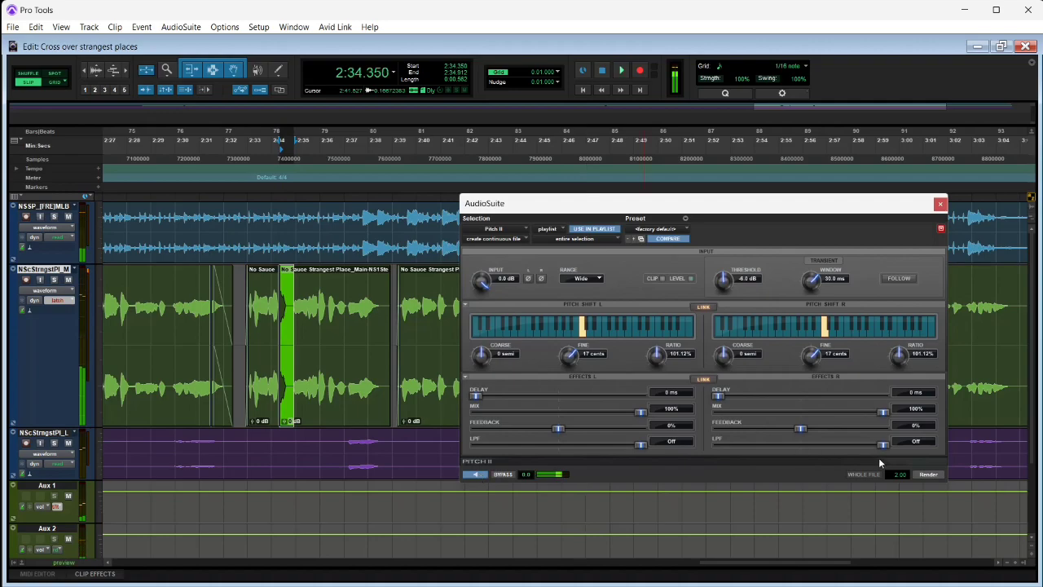
left_click(923, 475)
key("space")
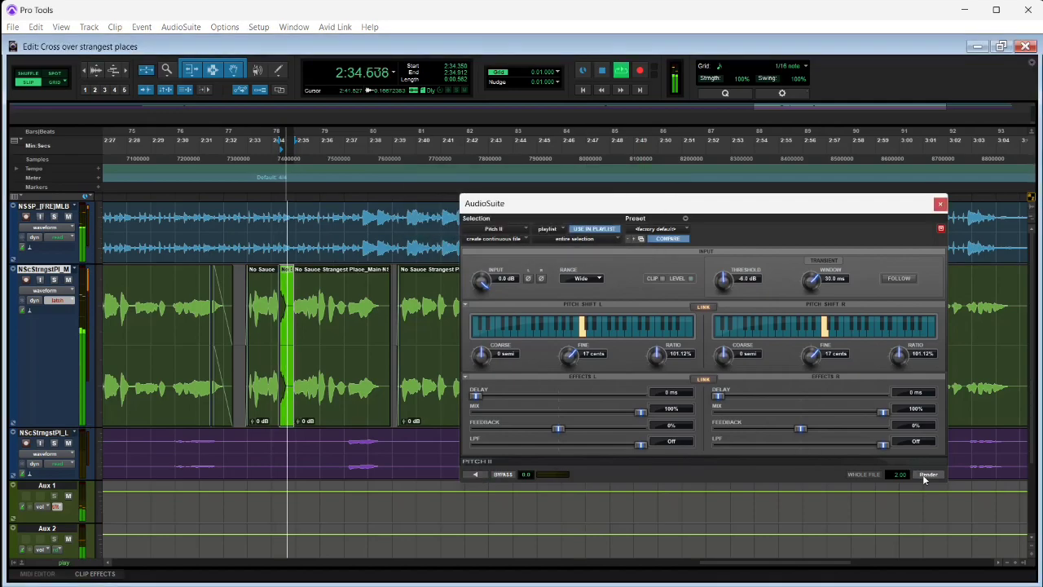
Step: Adjust the clip boundary after the pitch-shifted phrase at about 2:34.9 and play the section to check it
left_click(316, 303)
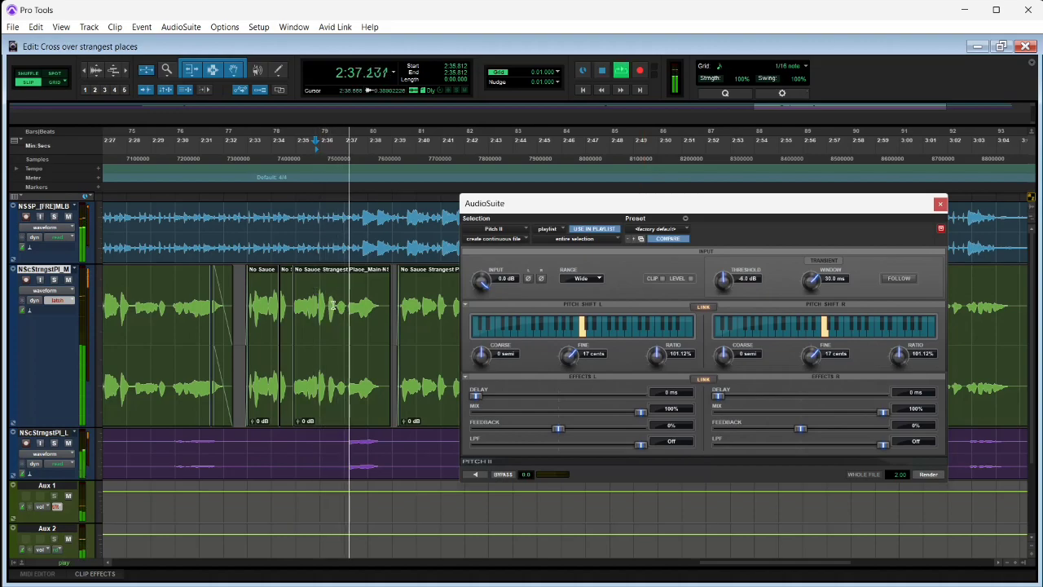
left_click(292, 291)
left_click(288, 277)
key("space")
key("space")
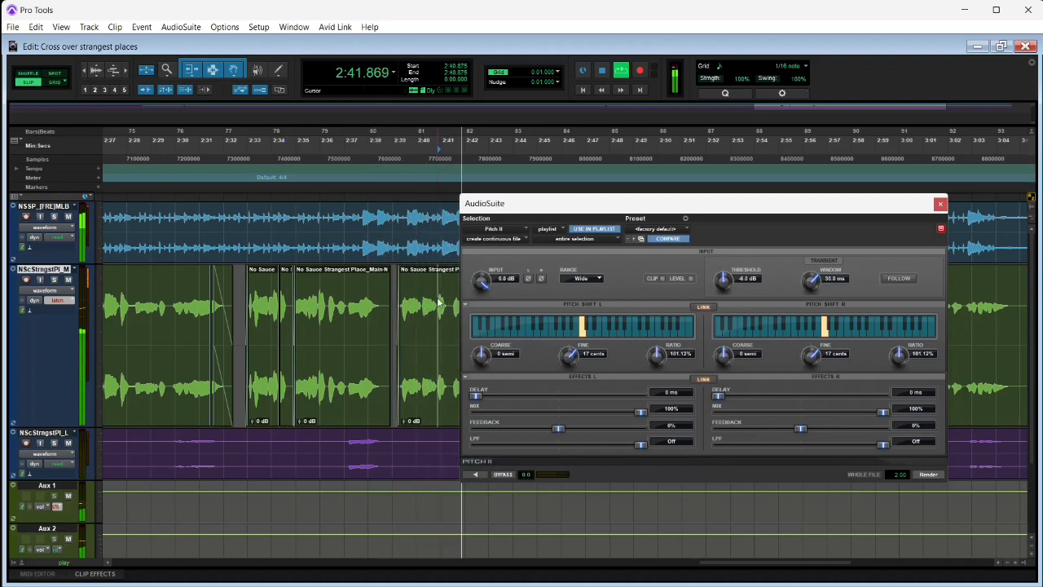
Step: Render the roughly 0.5-second main vocal phrase at about 2:40.9 with the 17-cent shift and move Pitch II off the following clips
left_click_drag(438, 300, 450, 304)
left_click(927, 474)
left_click_drag(685, 207, 245, 114)
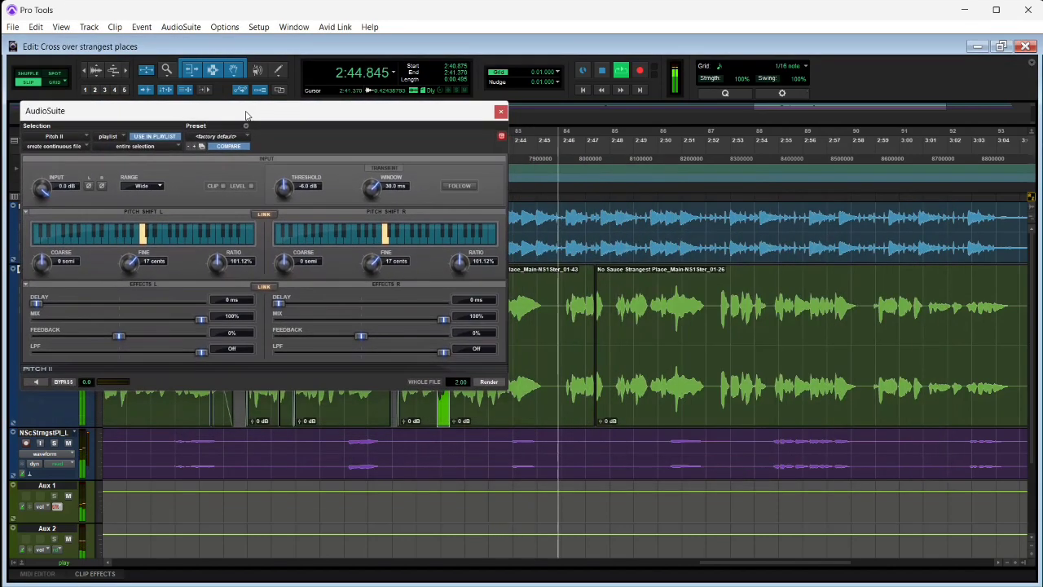
Step: Select the roughly 0.45-second main vocal phrase at about 2:47.4 and render it with the 17-cent shift
left_click_drag(608, 305, 596, 300)
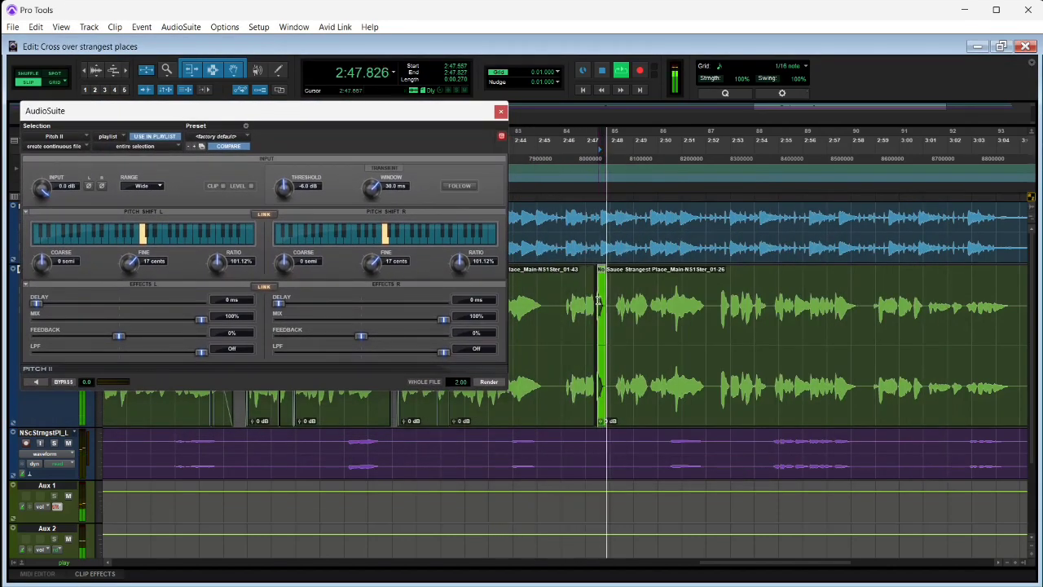
left_click(488, 381)
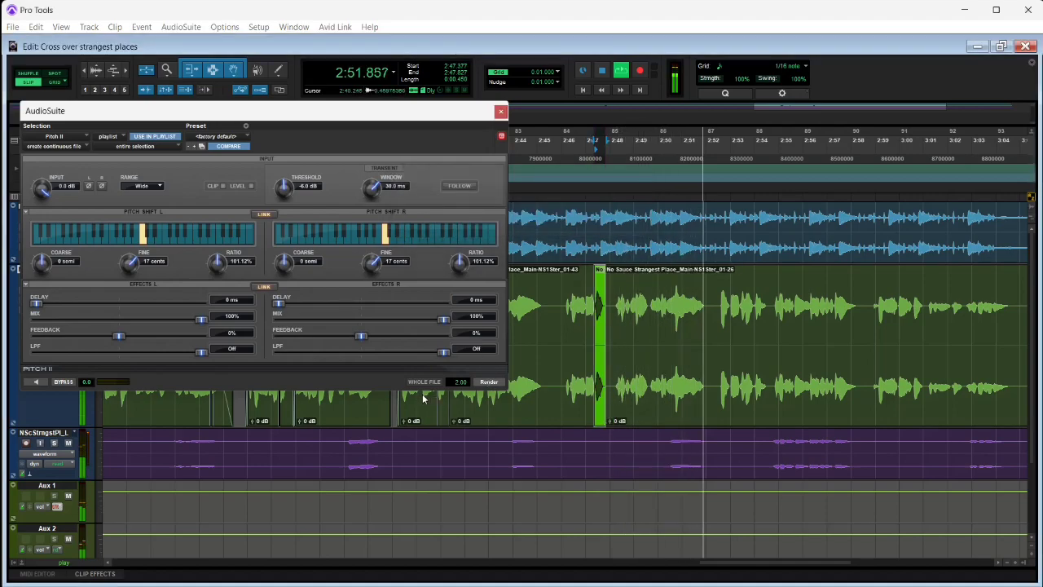
left_click(418, 440)
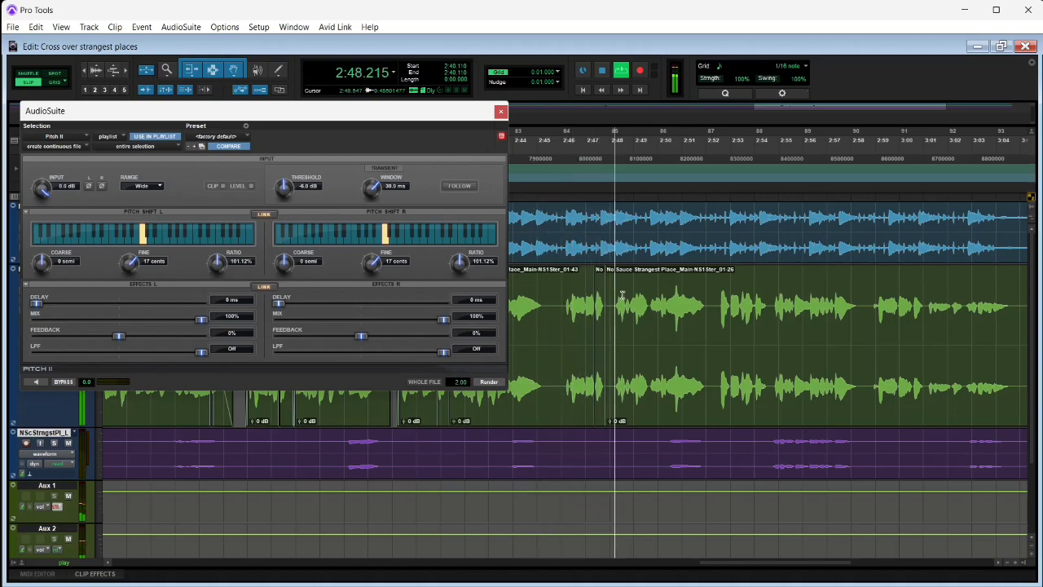
Step: Reselect the short clip at about 2:47.4, render it with the fine shift at 15 cents and play from about 2:46.3
double_click(599, 334)
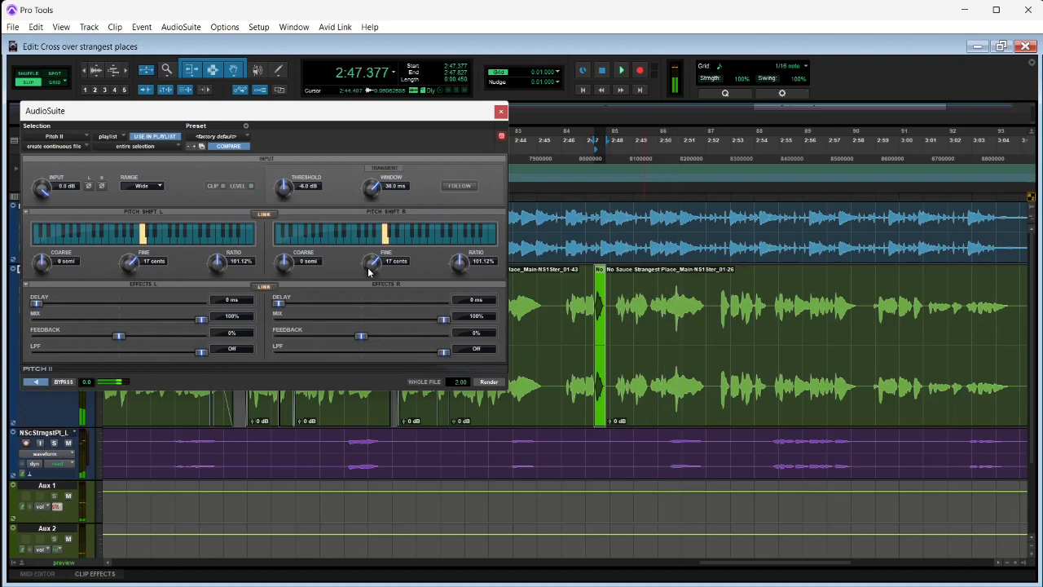
left_click(489, 381)
left_click(568, 281)
key("space")
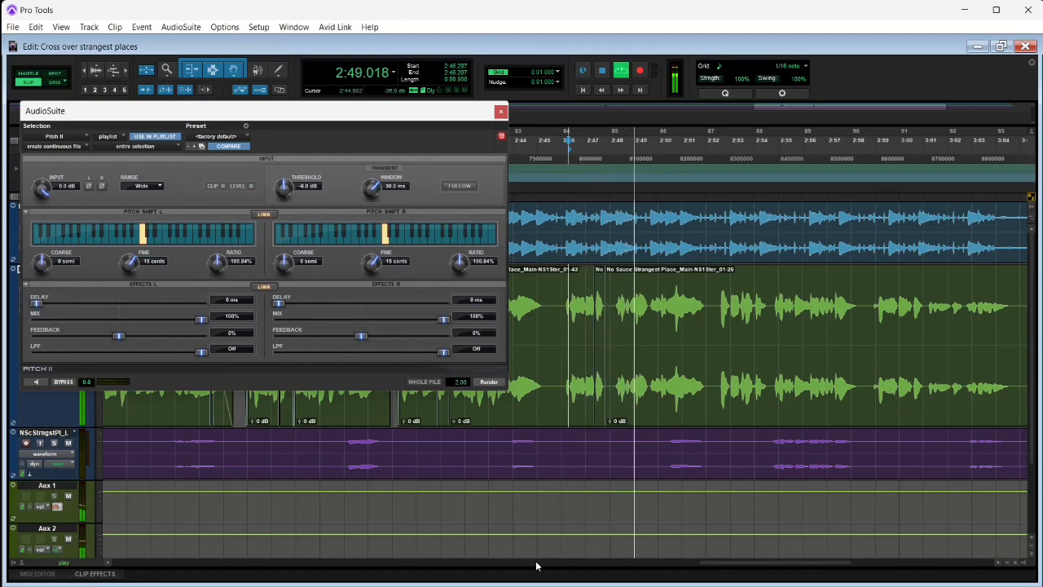
Step: Dismiss the audio driver error and save the session
left_click_drag(720, 566, 743, 565)
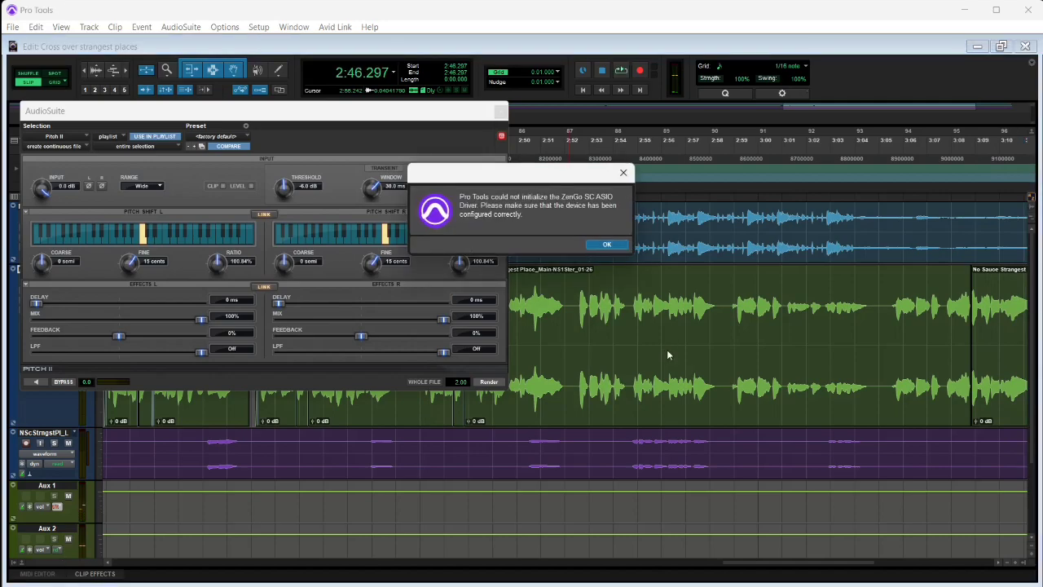
key("Return")
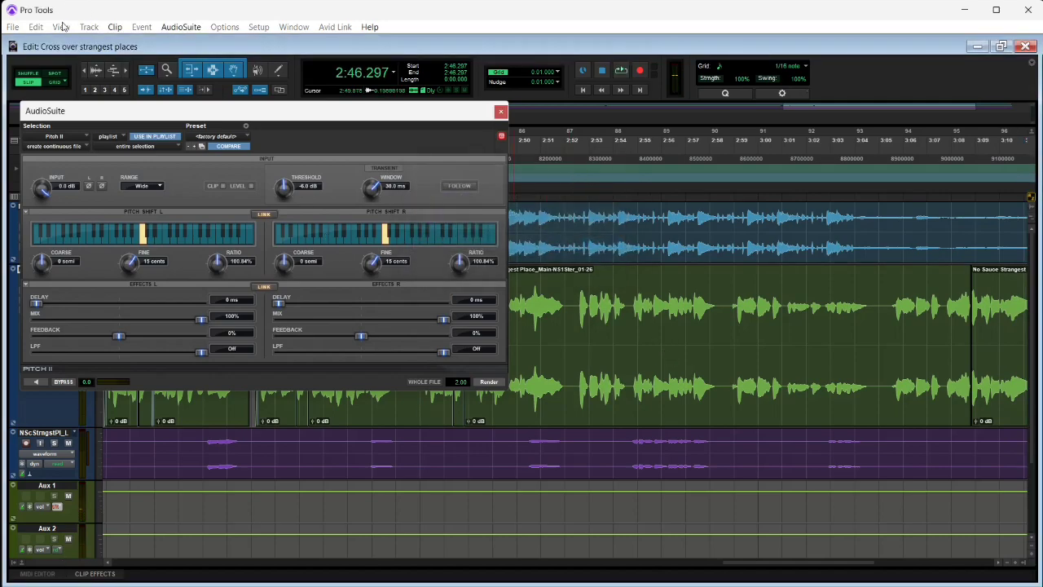
left_click(11, 30)
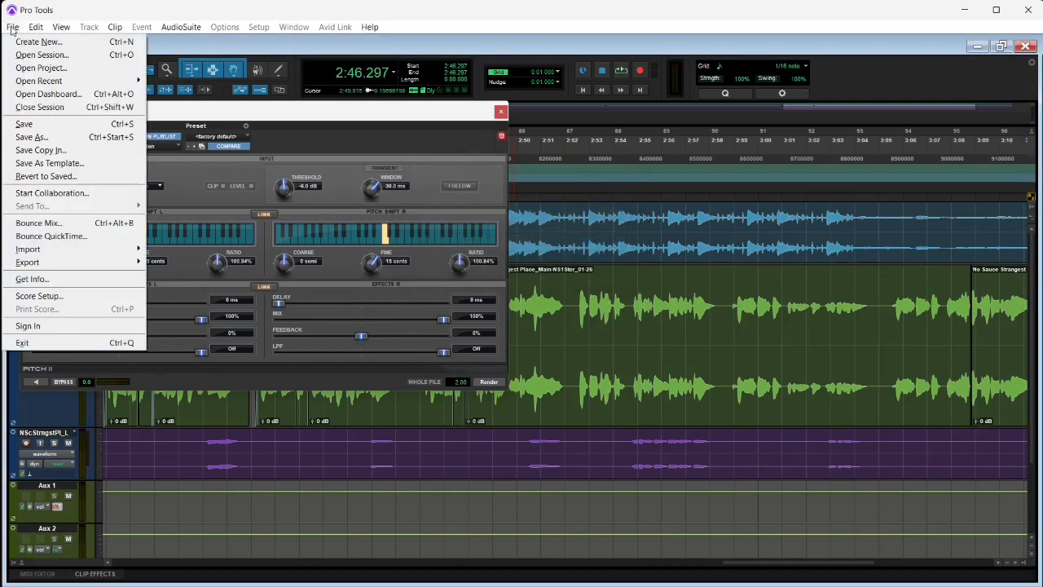
left_click(39, 124)
Step: Place the edit cursor at about 3:06.0 and set the playback engine's hardware buffer size to 512 samples
left_click(903, 286)
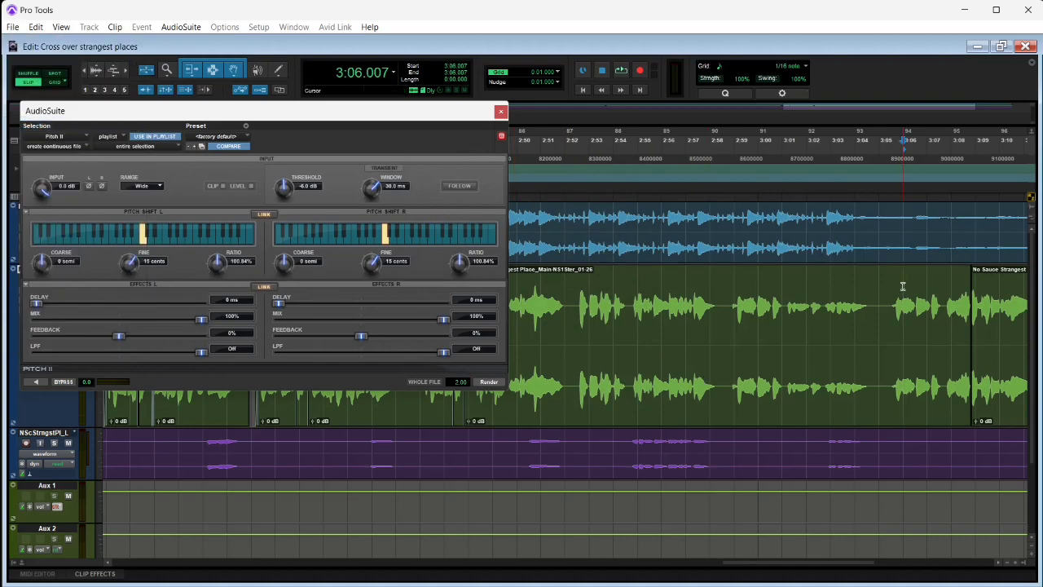
left_click(615, 245)
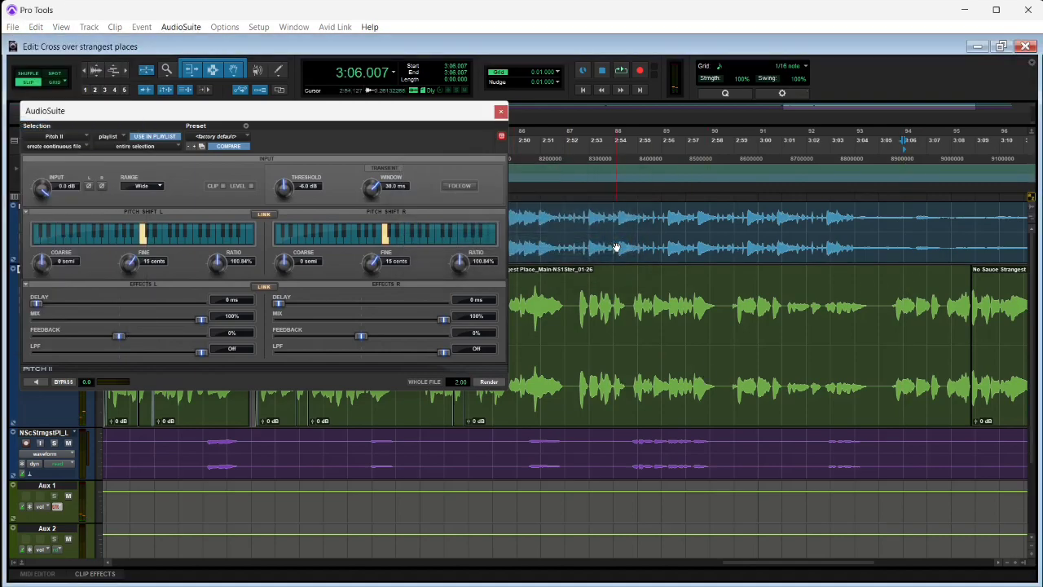
left_click(294, 27)
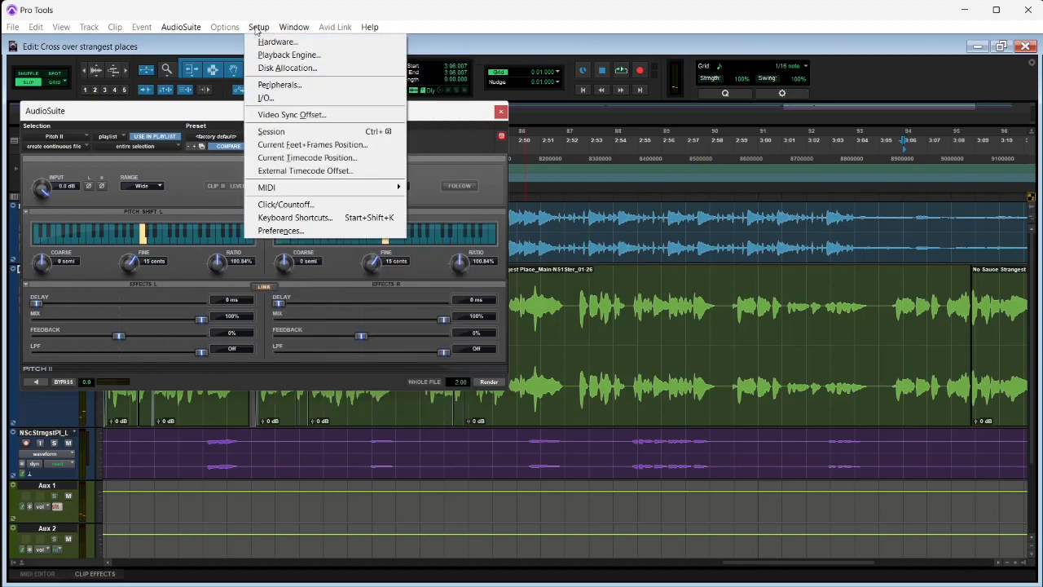
mouse_move(231, 33)
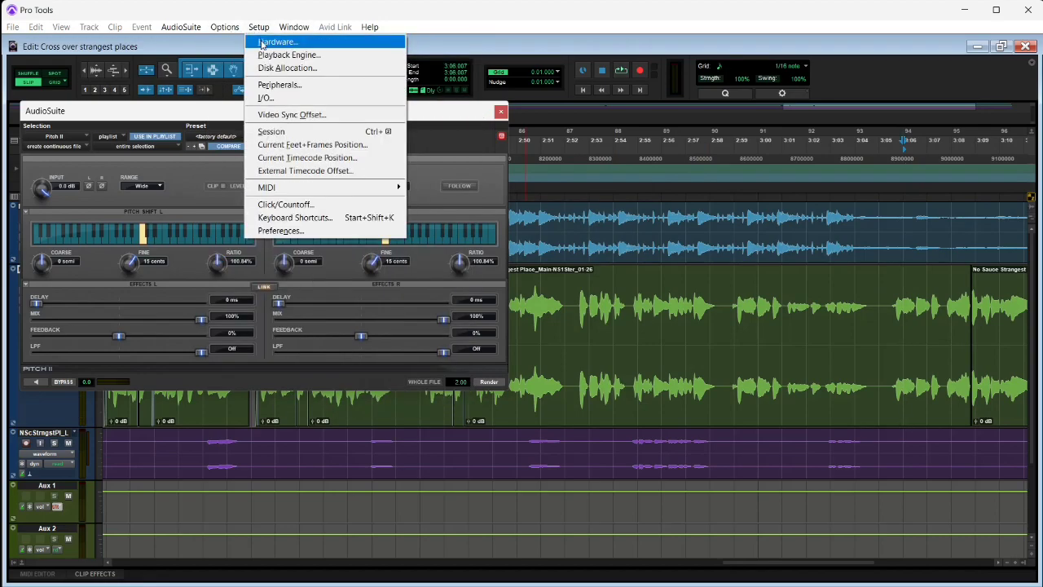
left_click(265, 56)
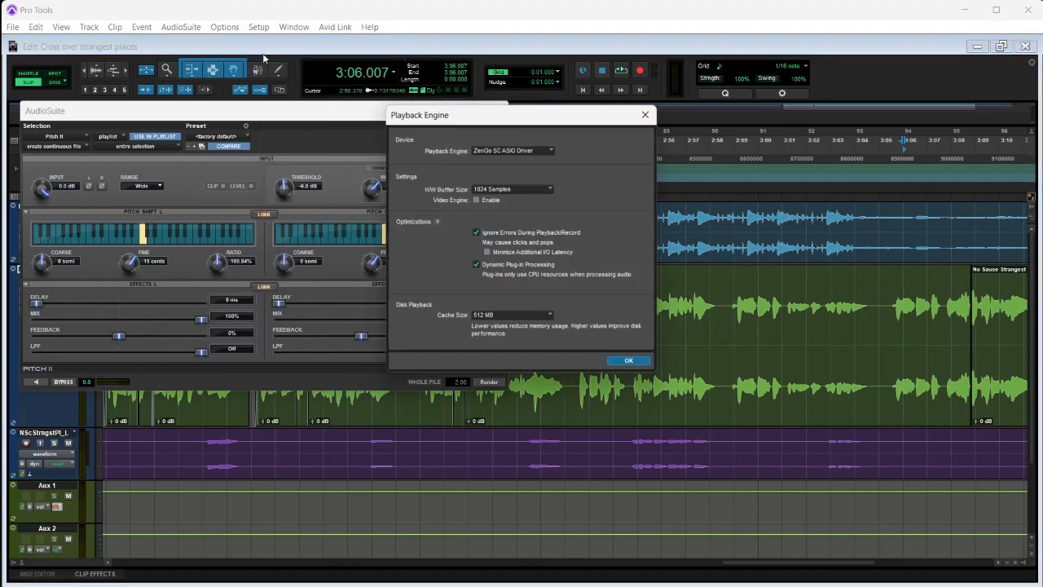
left_click(535, 189)
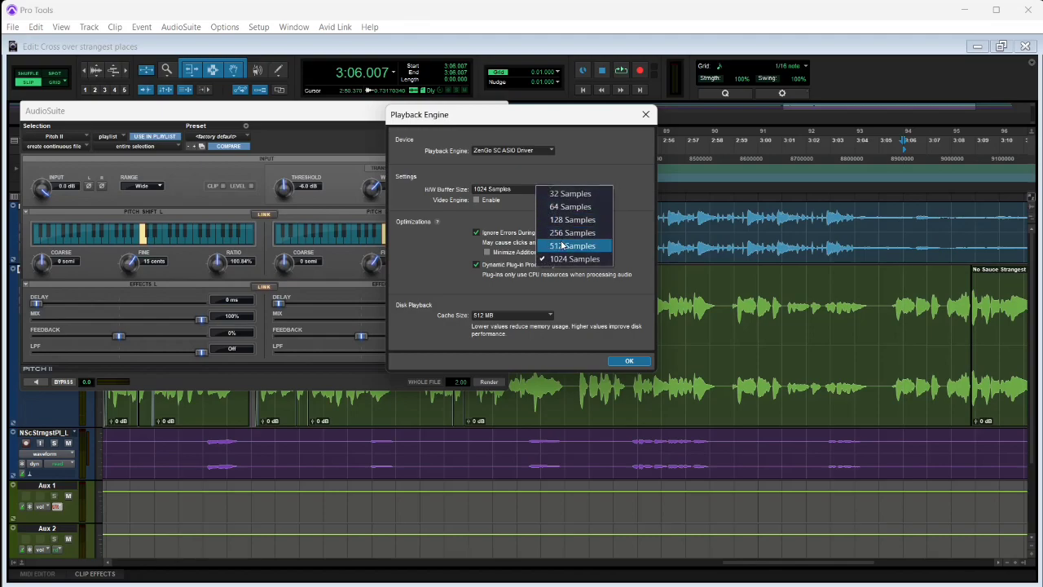
left_click(562, 245)
left_click(629, 362)
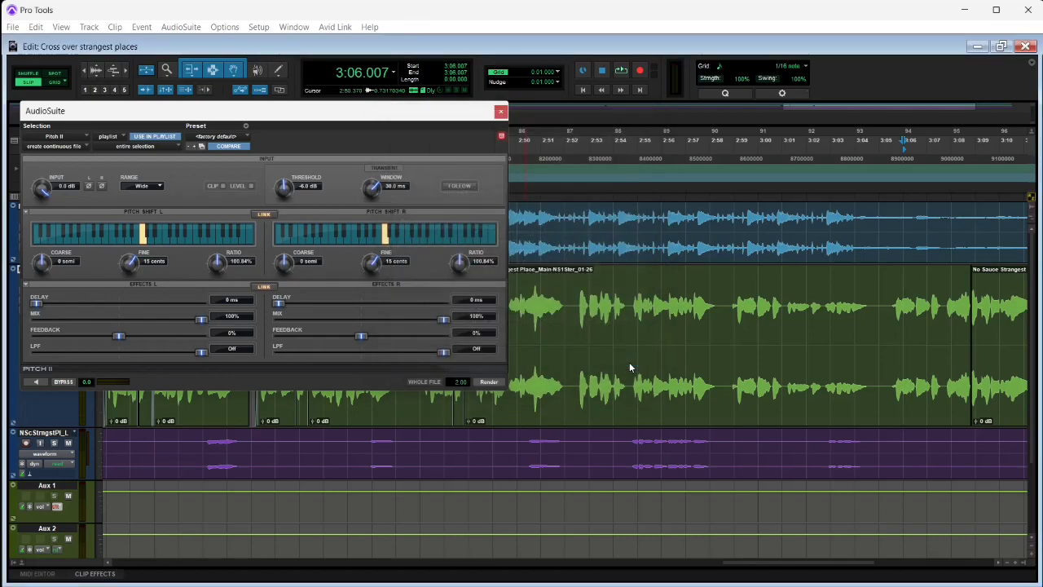
Step: Play the last main vocal section from about 3:06.0 to find the next phrase for pitch shifting
key("space")
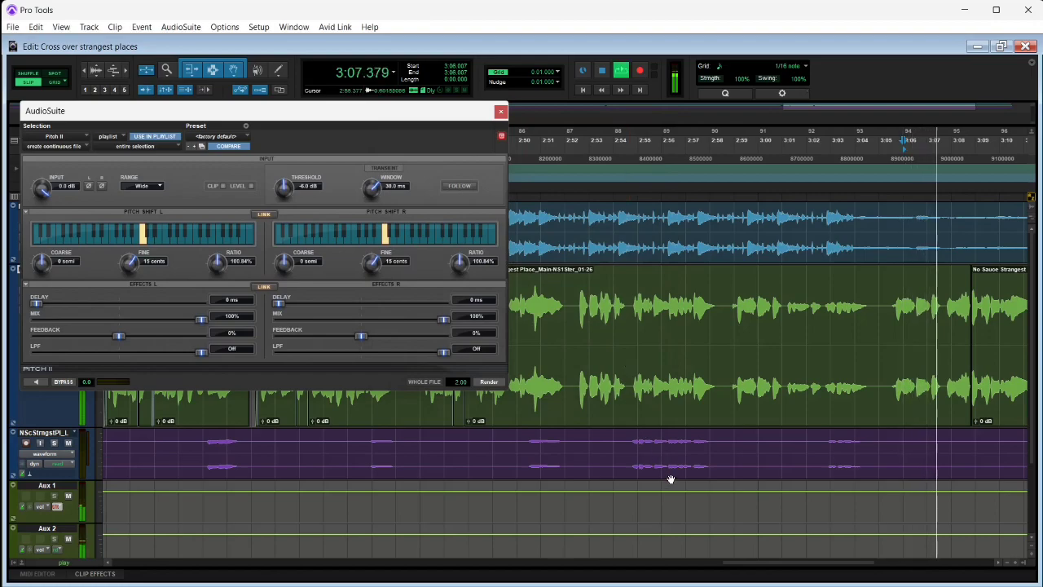
left_click_drag(737, 563, 791, 572)
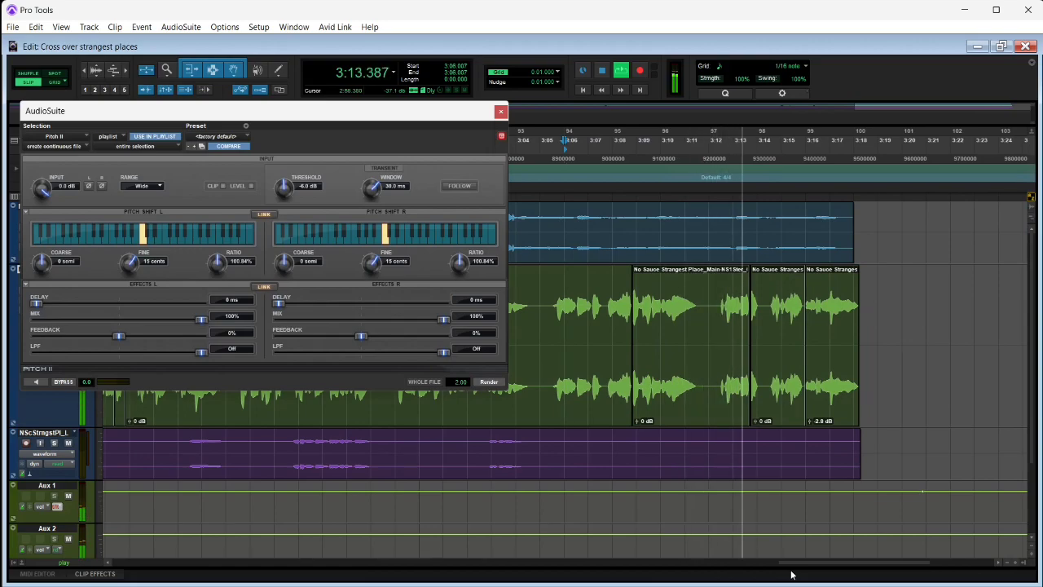
key("space")
Step: Render the roughly 0.43-second main vocal phrase at about 3:13.7 with a 20-cent fine shift and play from about 3:11.0
left_click_drag(760, 298, 750, 300)
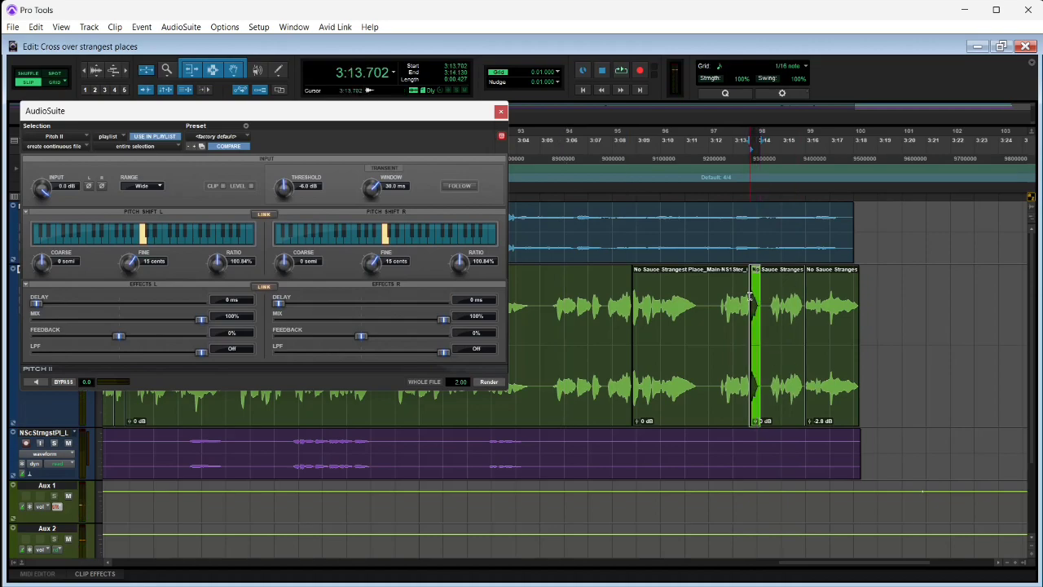
left_click(45, 382)
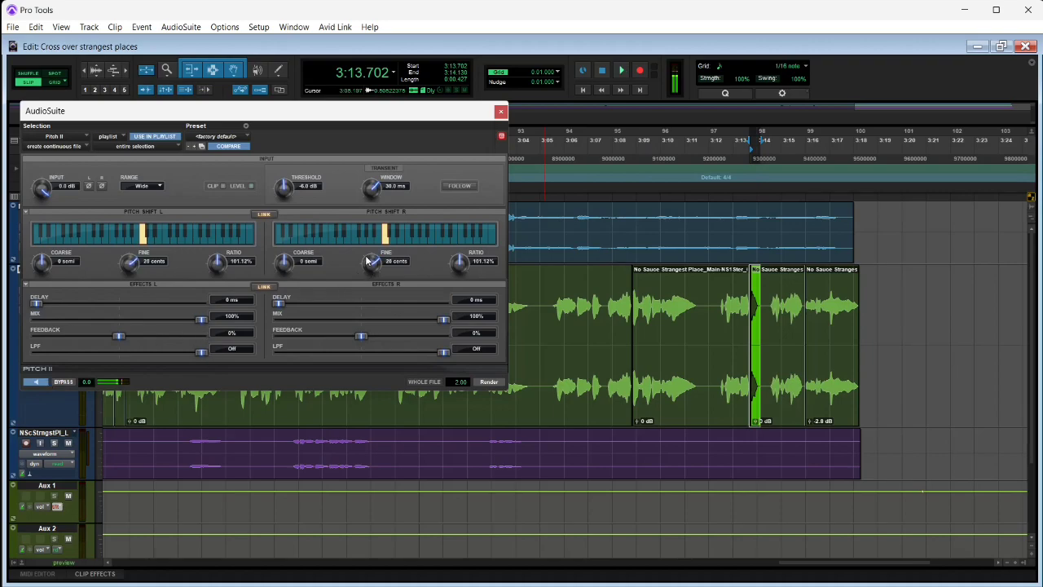
left_click(492, 382)
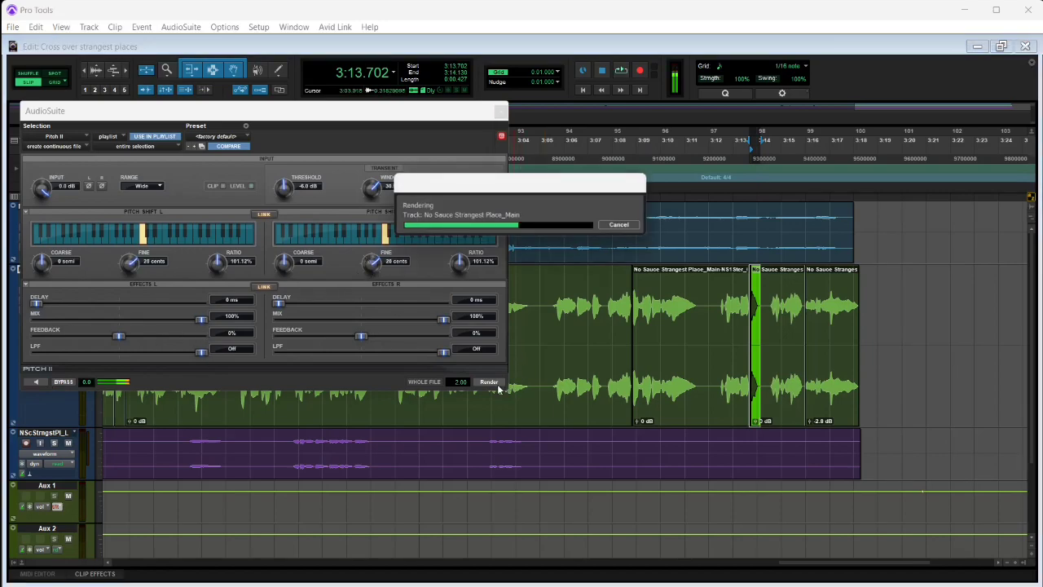
left_click(685, 293)
key("space")
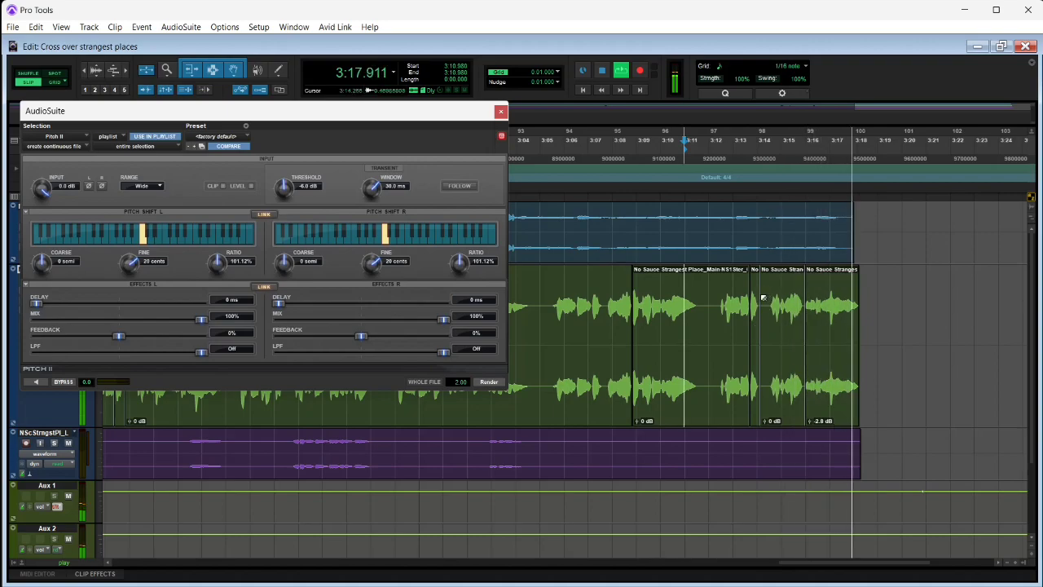
Step: Preview and render a wider 0.6-second selection at about 3:13.8 with the 20-cent shift, and play it back from about 3:11.9
left_click_drag(766, 289, 753, 295)
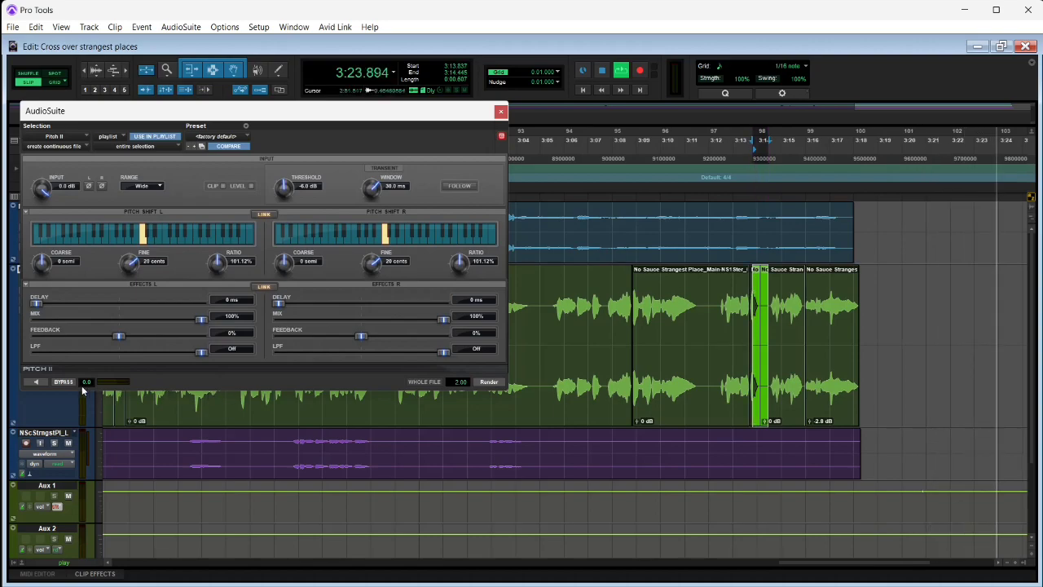
left_click(35, 382)
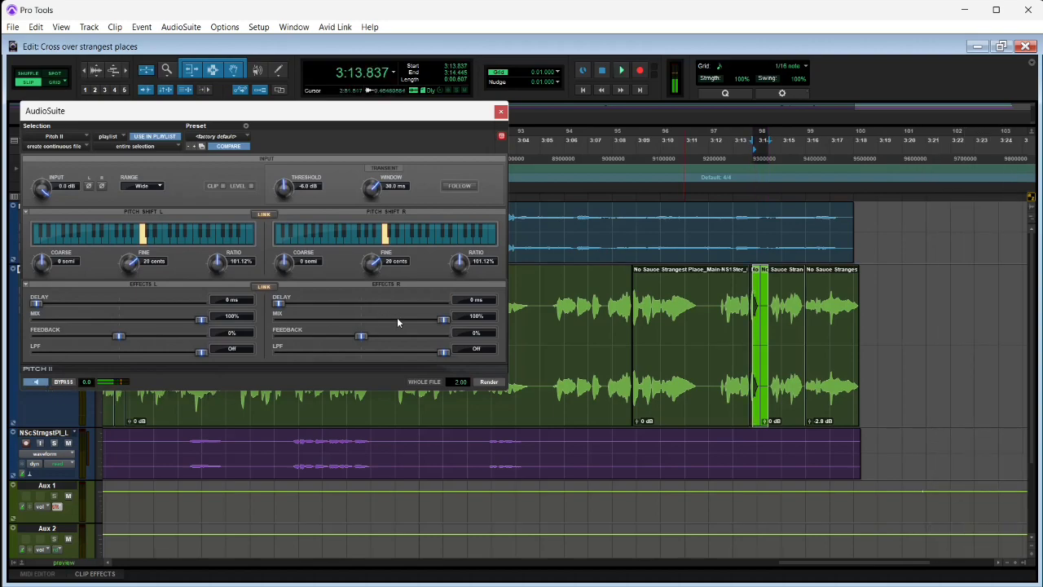
left_click(488, 383)
left_click(707, 287)
key("space")
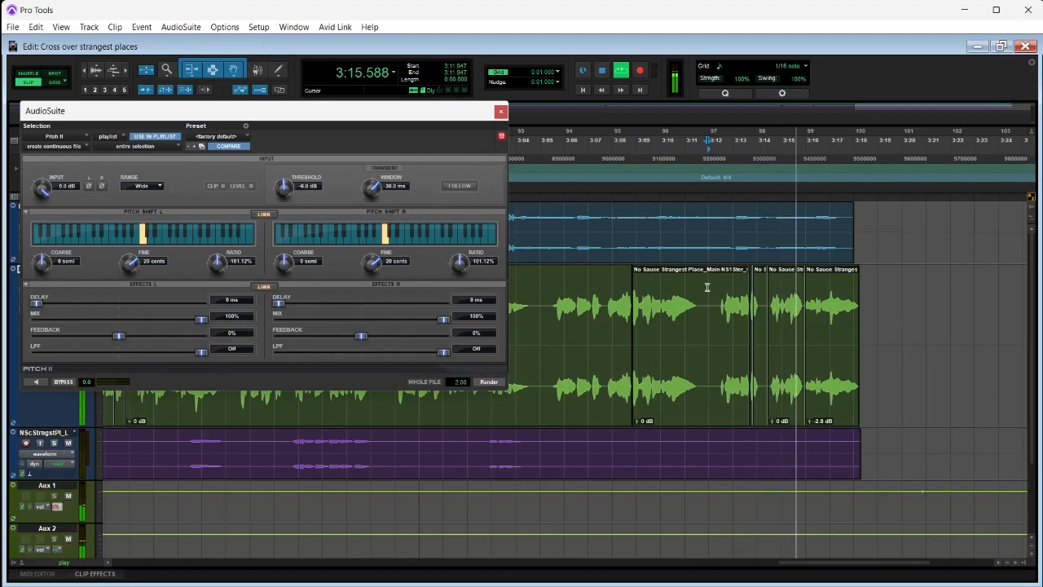
key("space")
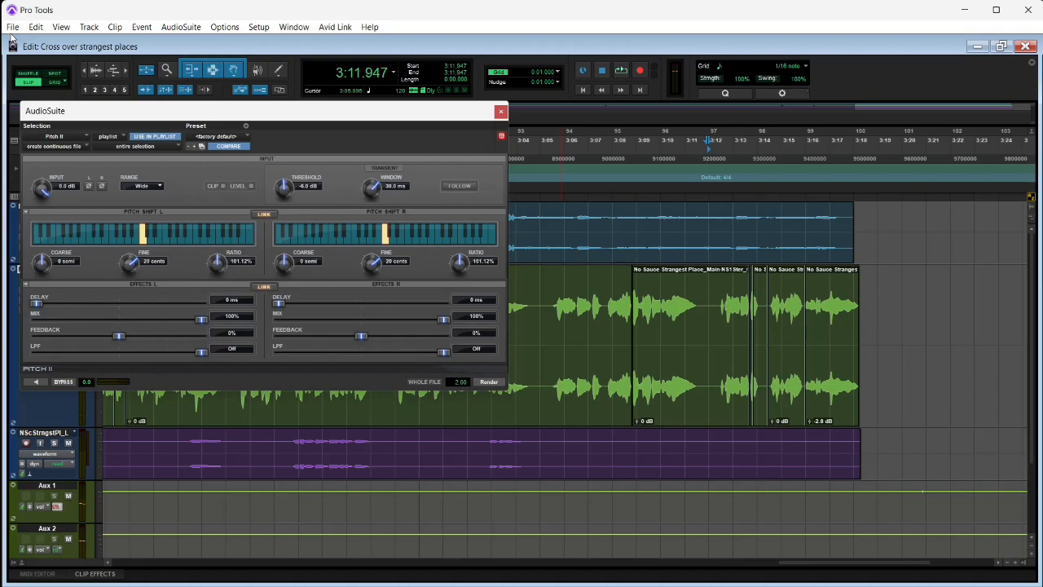
Step: Save the session, return to its start and close Pitch II
left_click(13, 26)
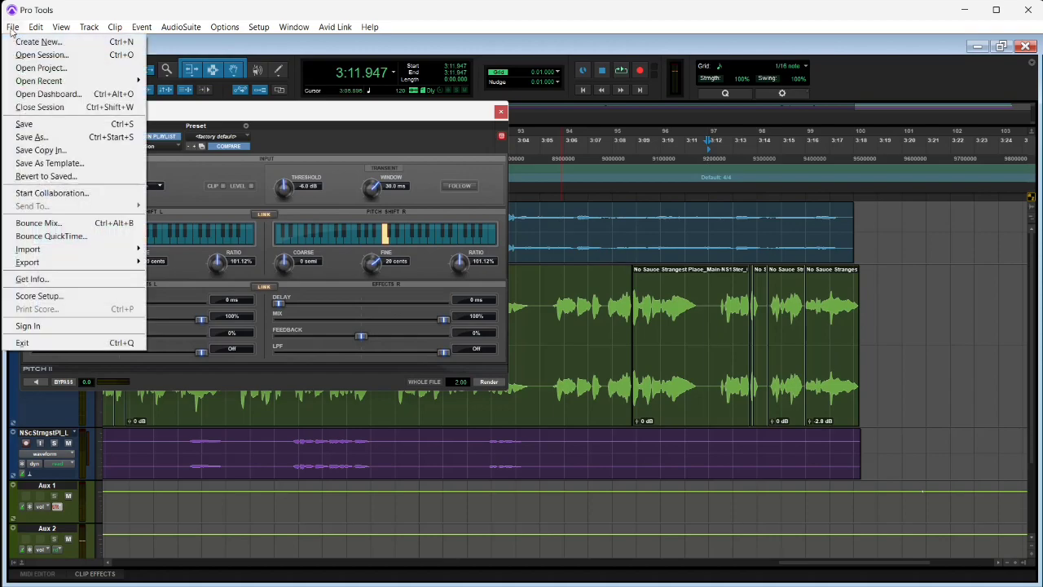
left_click(32, 123)
left_click(582, 90)
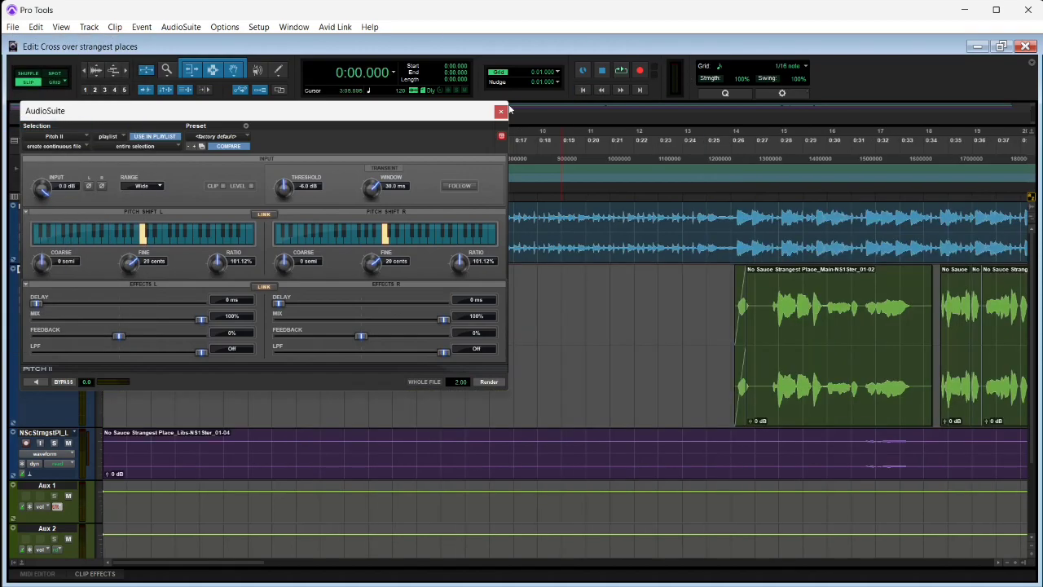
left_click(498, 110)
Step: Insert the stereo Avalon VT-747SP dynamics plug-in in the first insert slot of the Master 1 track
left_click(85, 68)
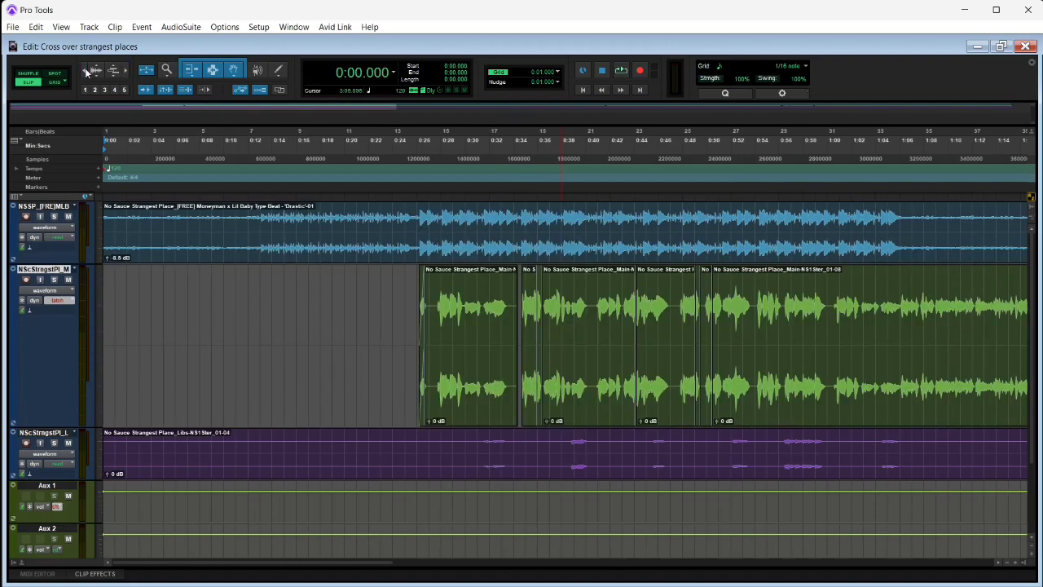
left_click(85, 68)
left_click(85, 67)
left_click(84, 68)
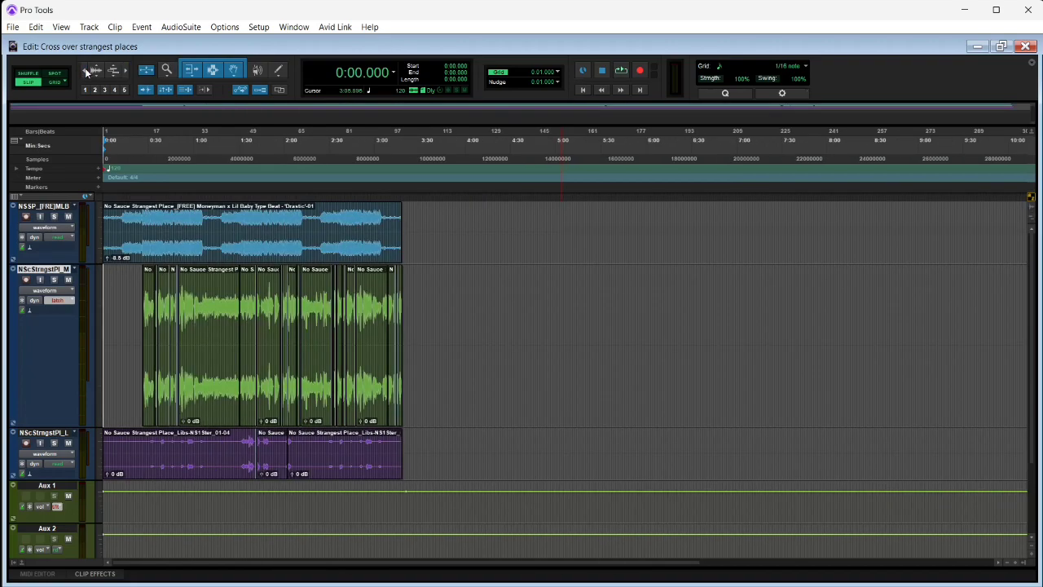
right_click(132, 304)
left_click(128, 305)
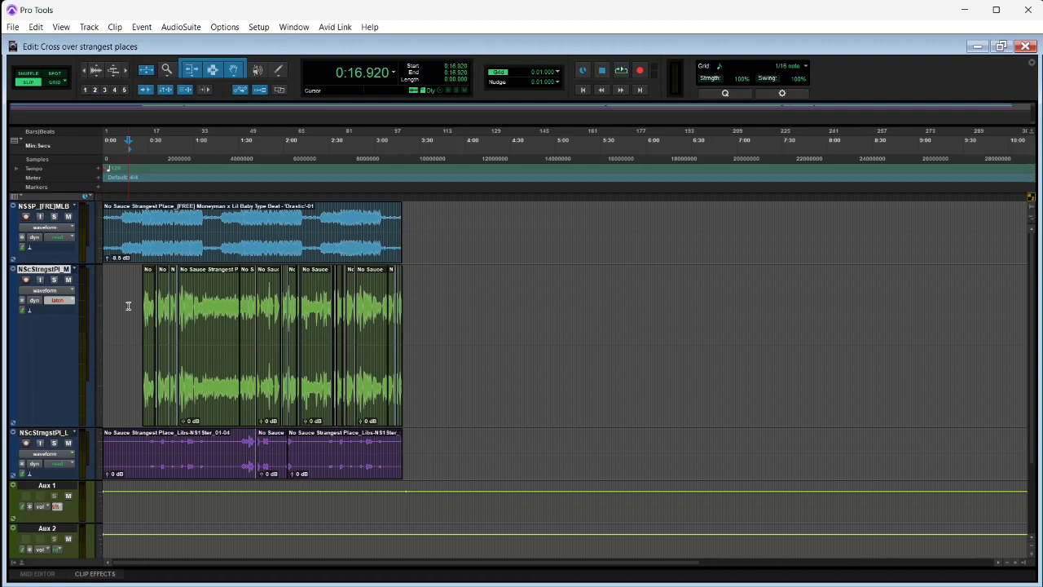
key("ctrl+equal")
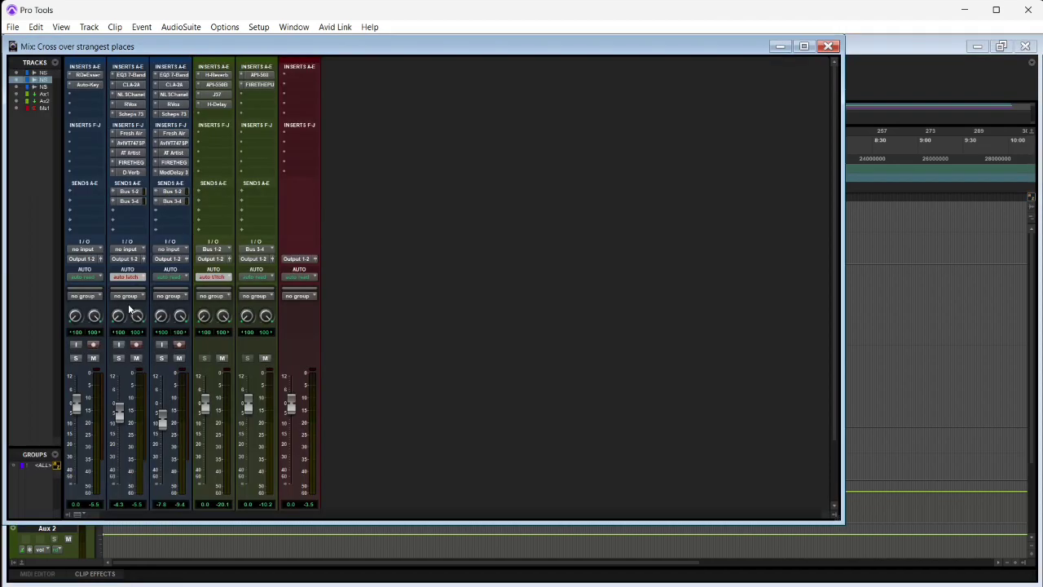
left_click(290, 75)
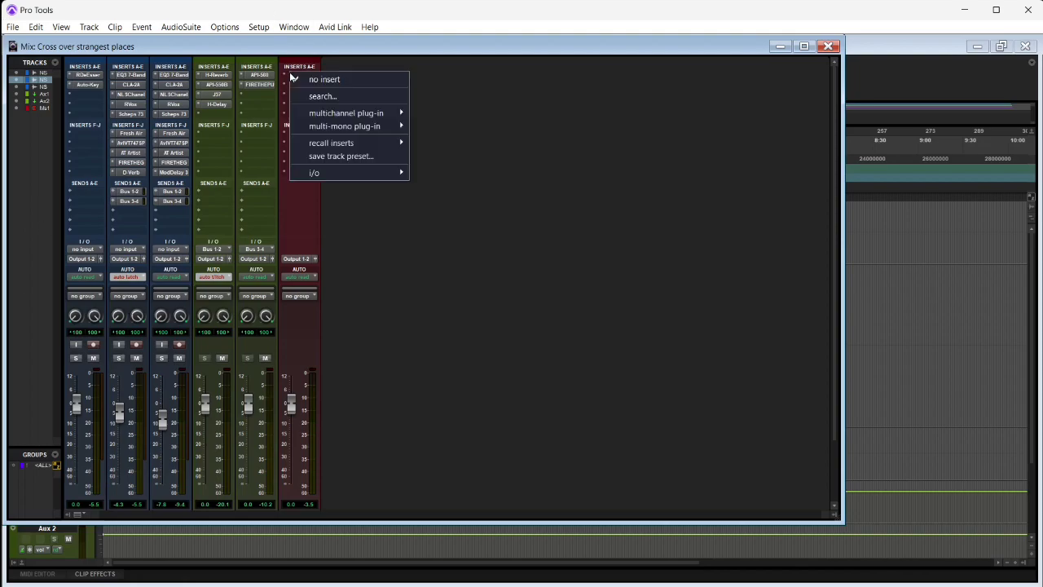
mouse_move(327, 110)
mouse_move(428, 130)
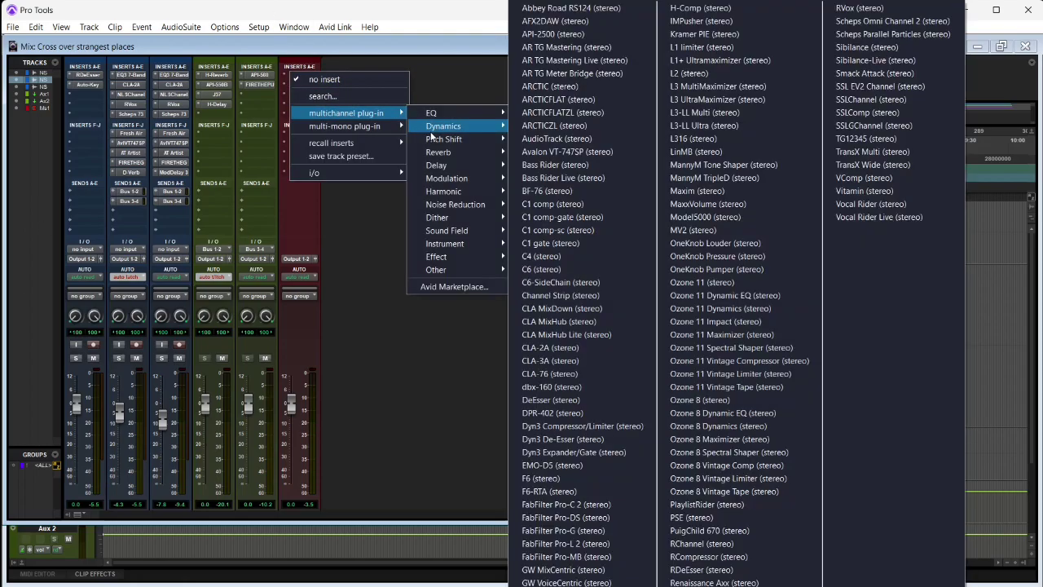
left_click(568, 152)
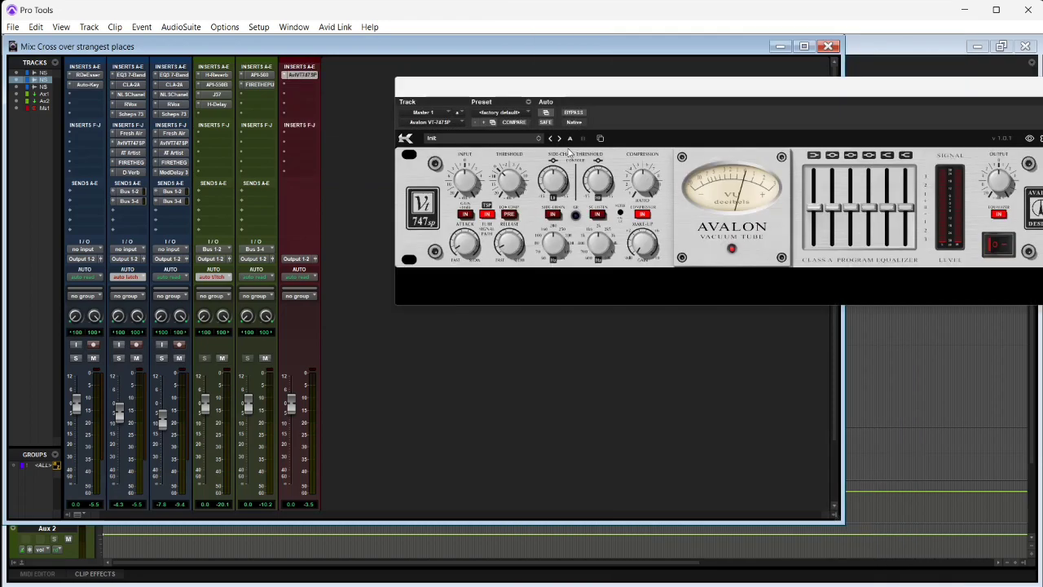
Step: During playback, adjust the compressor section and boost the highest equalizer band in the master's Avalon VT-747SP, and close the plug-in
left_click_drag(638, 89, 426, 81)
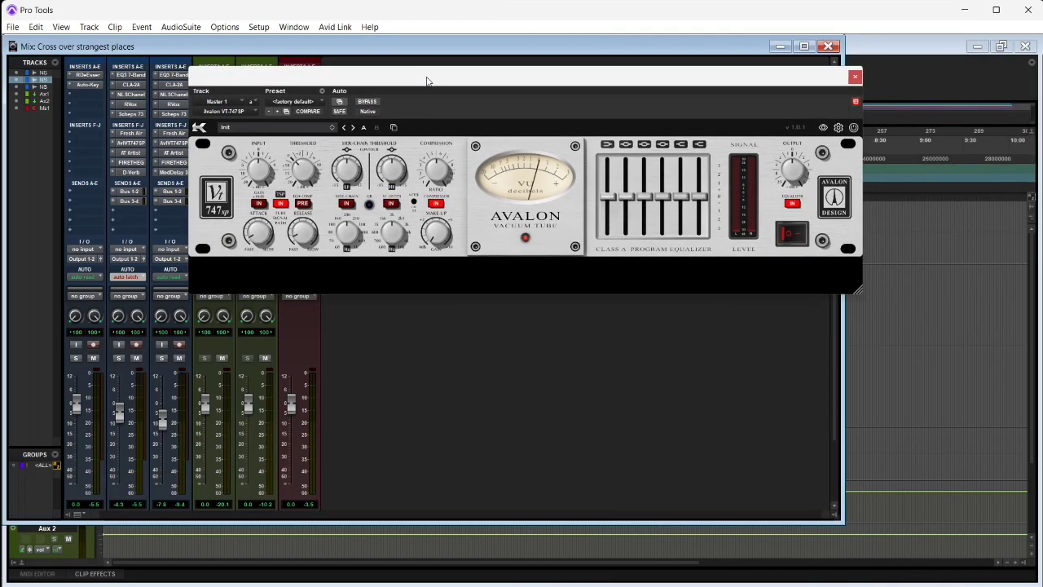
key("space")
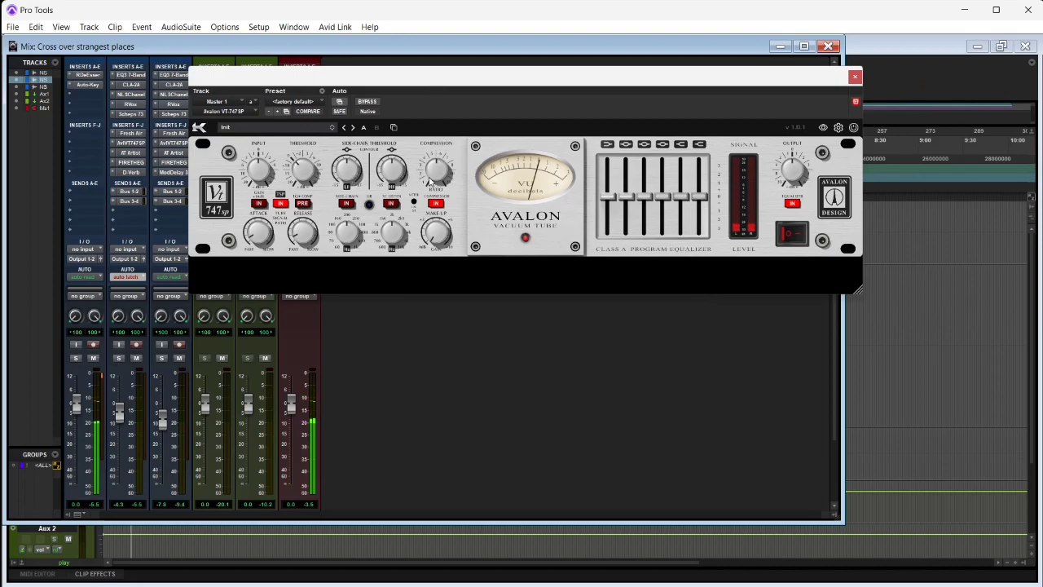
left_click_drag(434, 214, 434, 245)
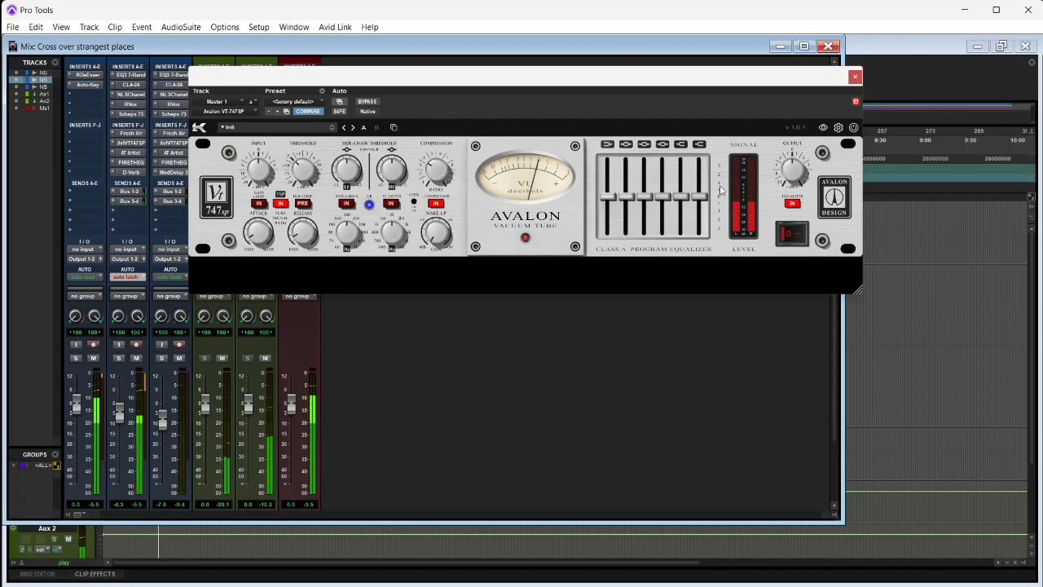
left_click_drag(703, 197, 705, 187)
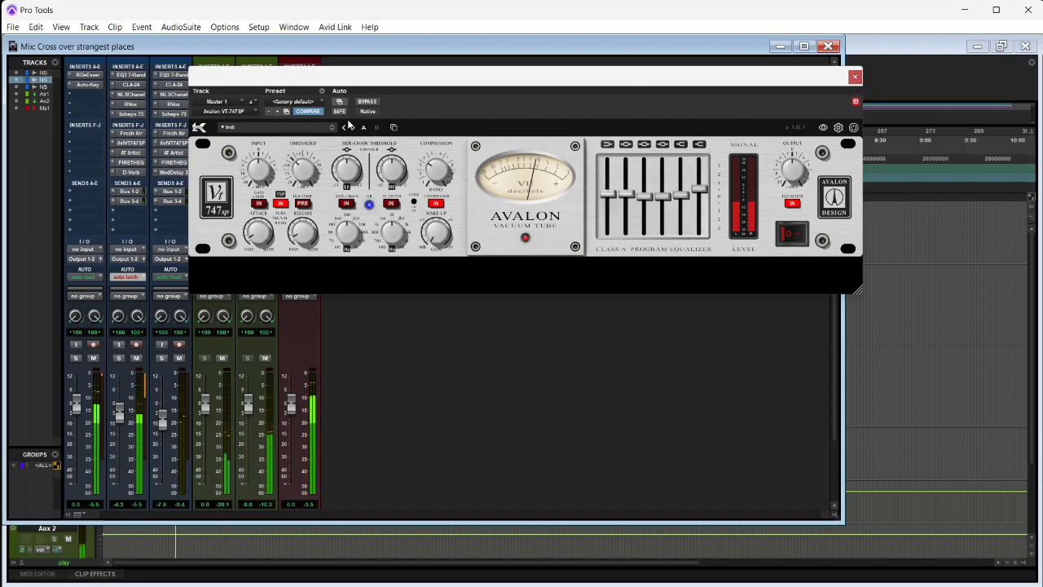
left_click(855, 76)
Step: Open the main vocal track's Bus 1-2 send and set the track's automation mode to read
left_click(287, 86)
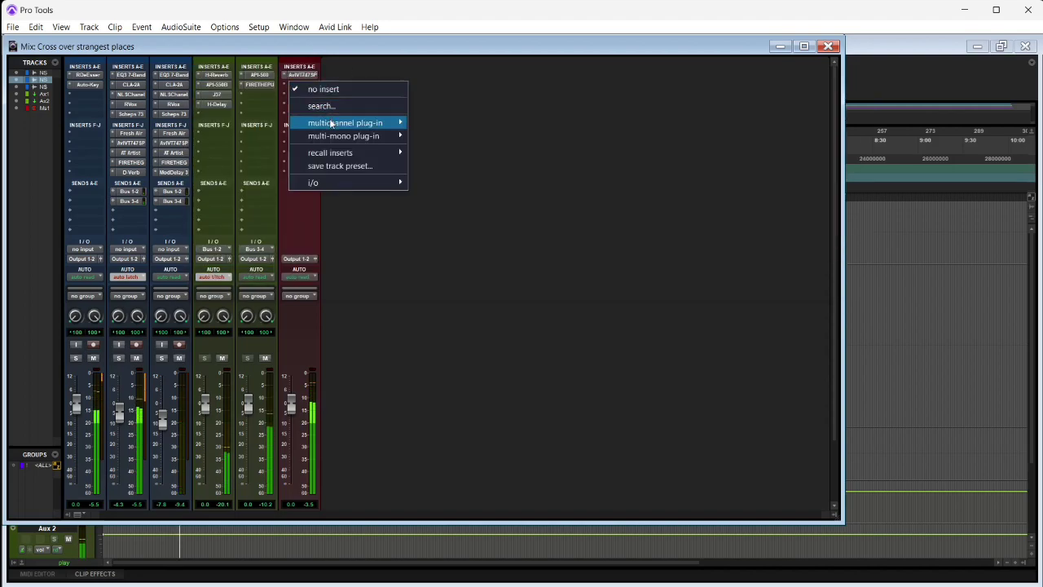
mouse_move(351, 122)
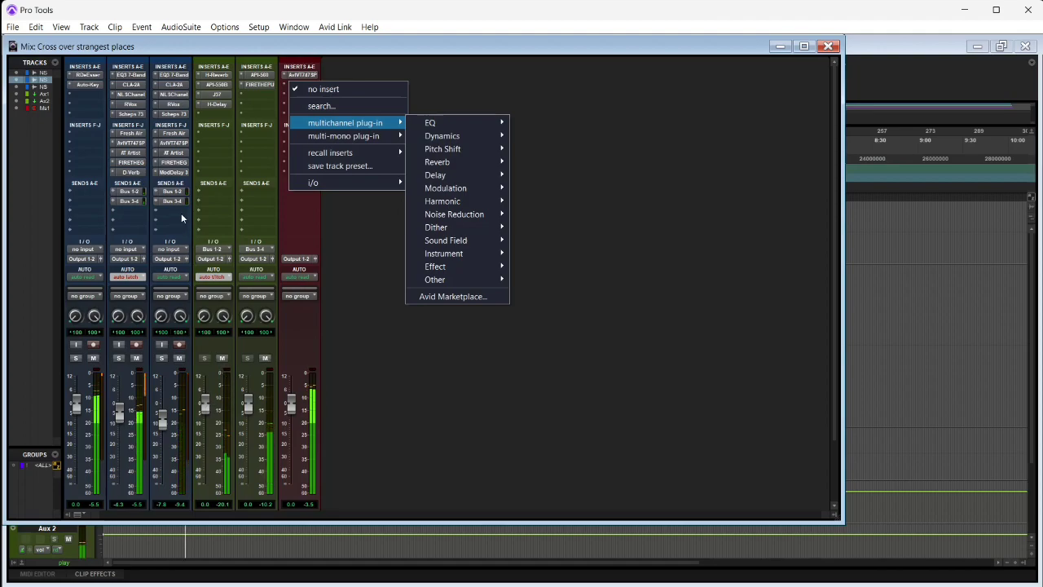
left_click(134, 193)
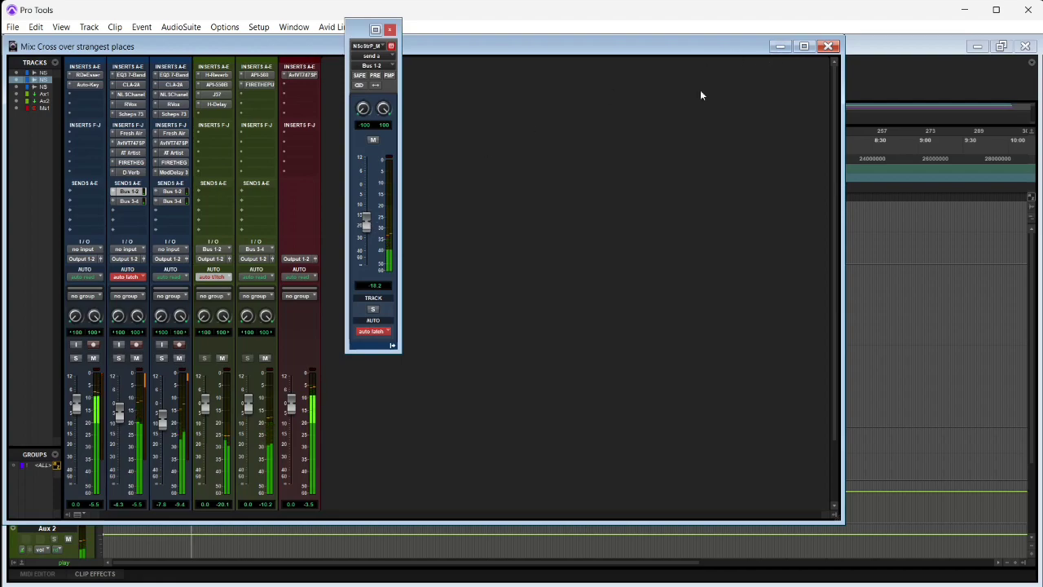
left_click(126, 277)
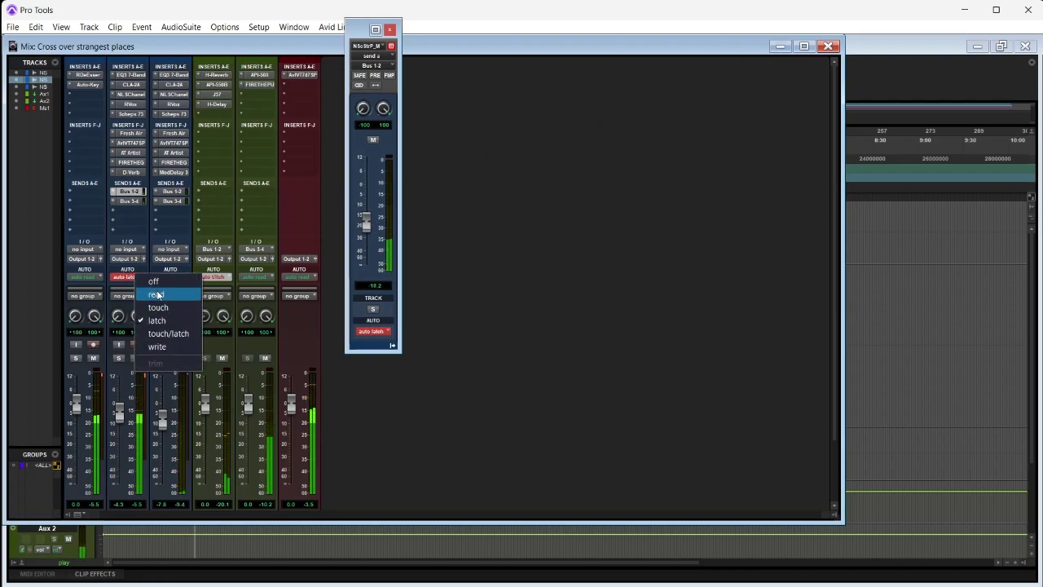
left_click(163, 290)
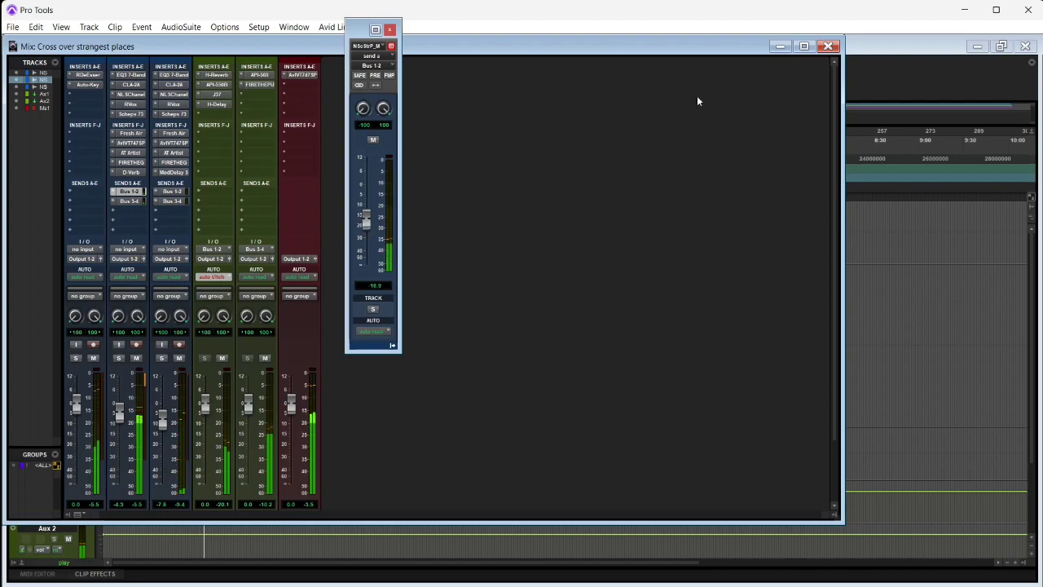
Step: Restart playback from the song's beginning and write a brief dip to about -2.3 dB on the Aux 1 volume
left_click(842, 92)
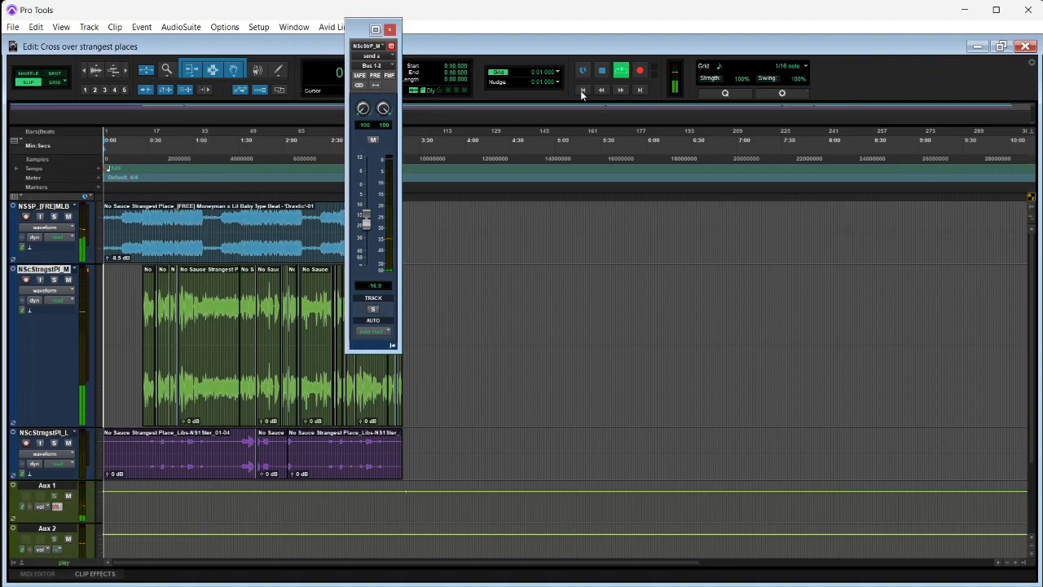
key("ctrl+equal")
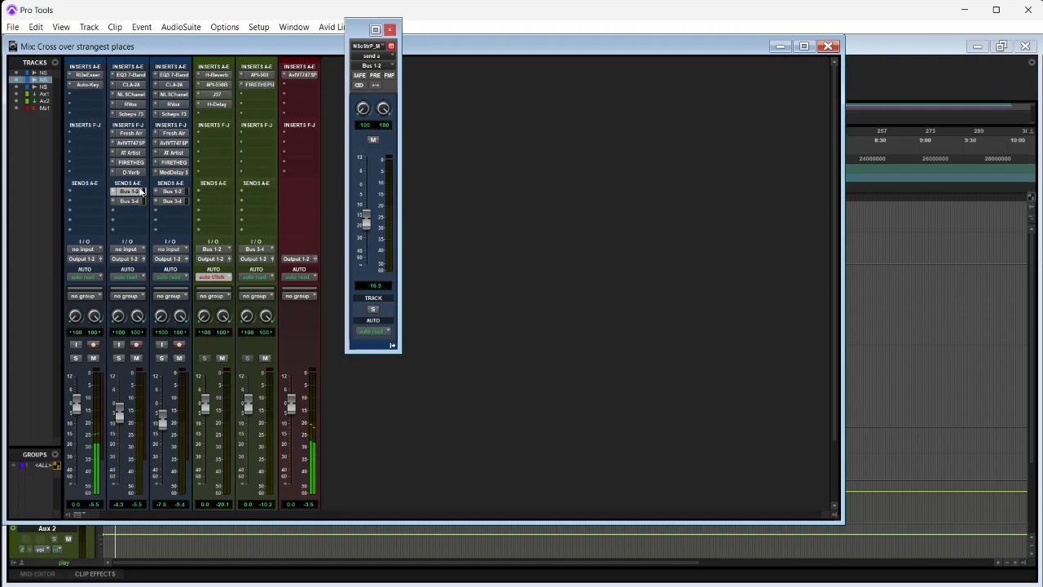
mouse_move(207, 409)
left_mouse_down()
mouse_move(204, 399)
mouse_move(208, 417)
left_mouse_up()
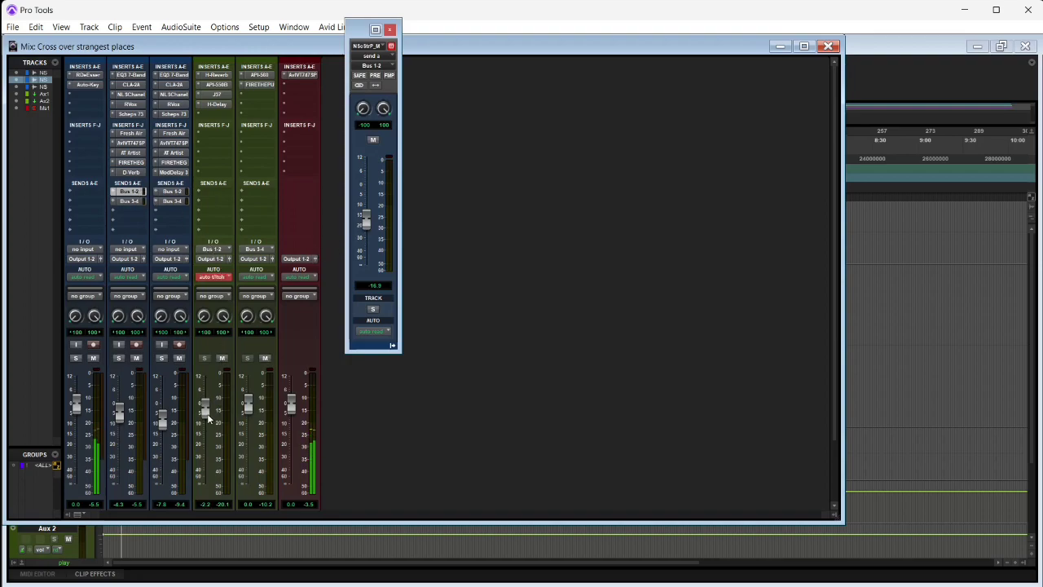
left_click_drag(207, 420, 207, 415)
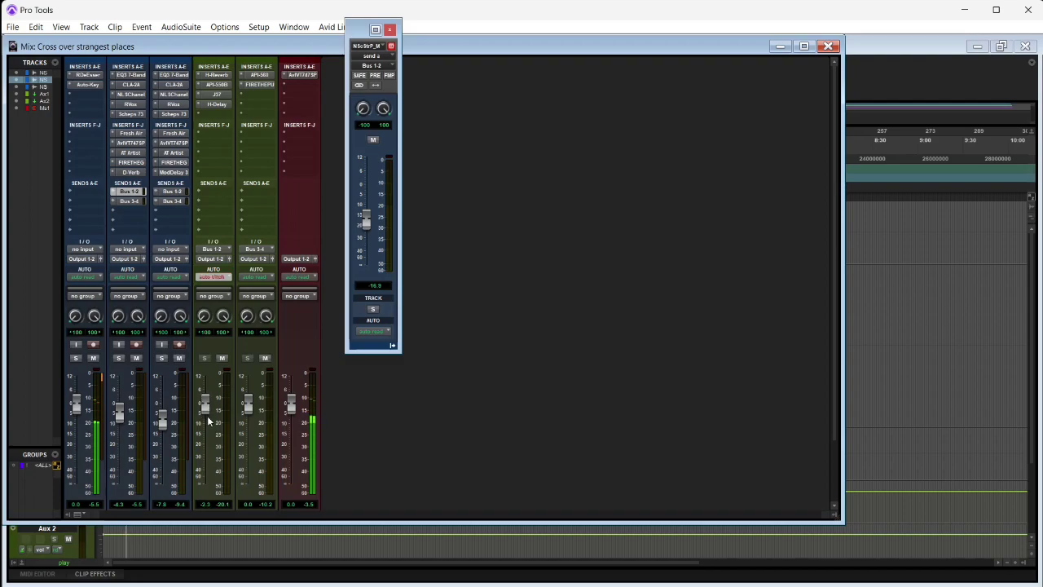
left_click(213, 278)
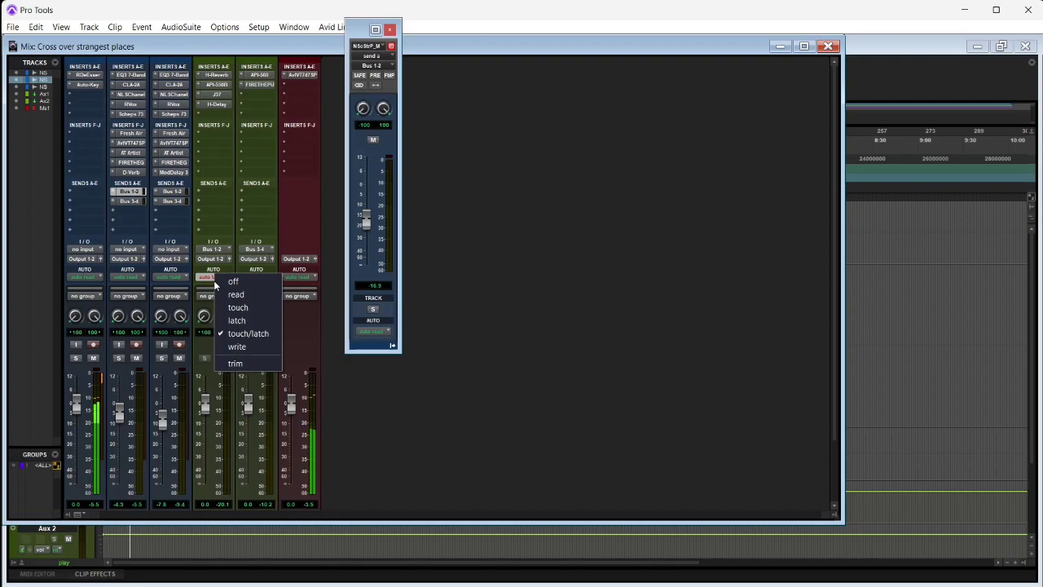
left_click(439, 280)
Step: Set the main vocal track's automation to touch/latch and lower its Bus 1-2 send to about -19.8 dB during playback
left_click(131, 278)
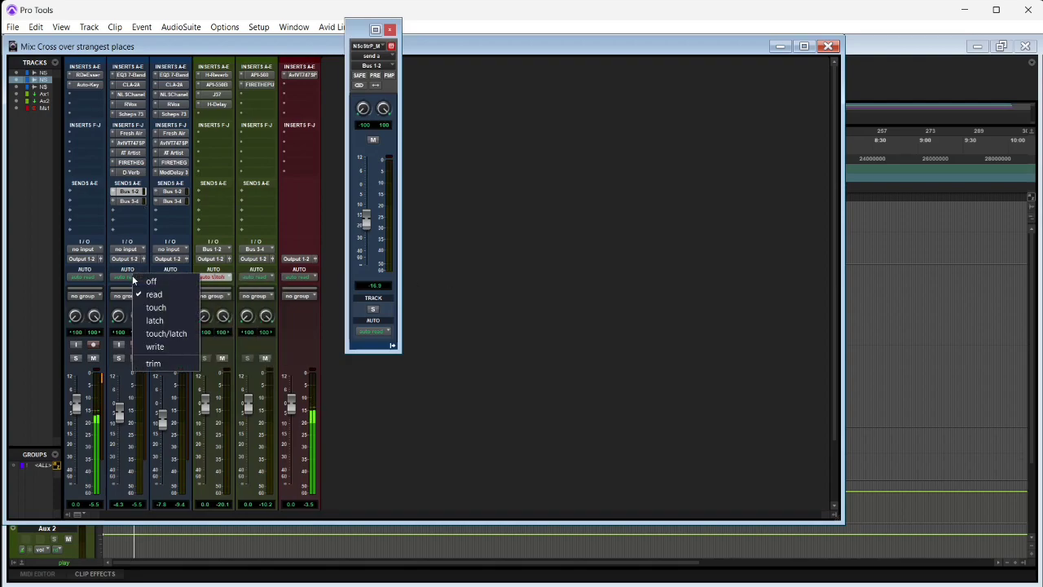
left_click(161, 334)
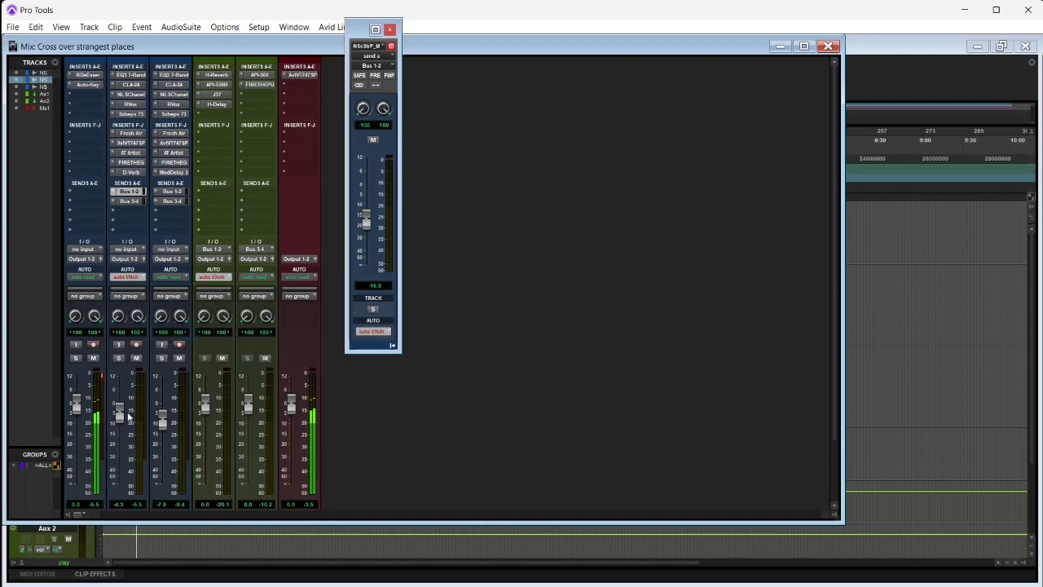
left_click_drag(369, 228, 367, 229)
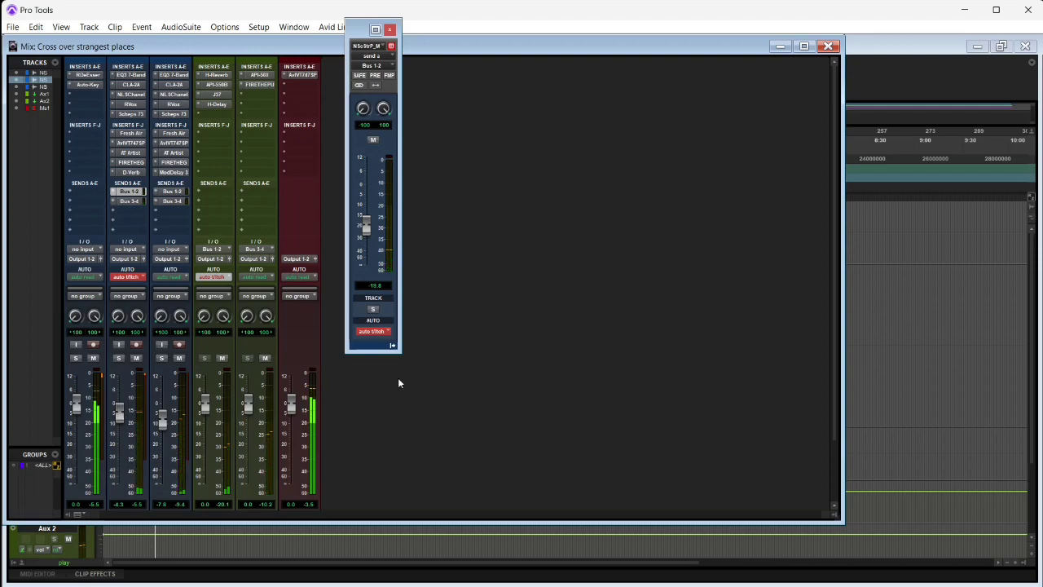
left_click(298, 84)
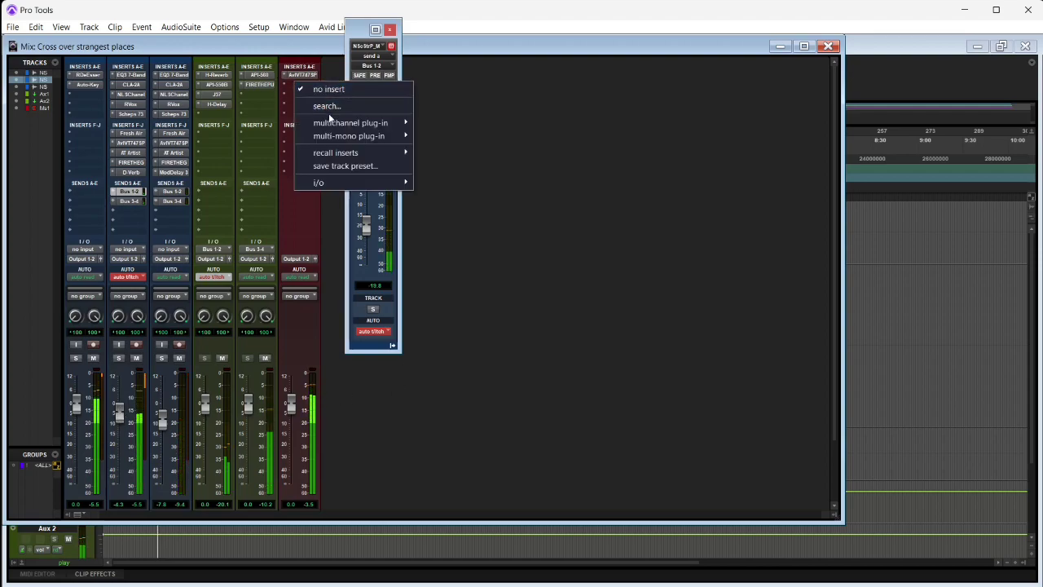
mouse_move(334, 122)
mouse_move(461, 174)
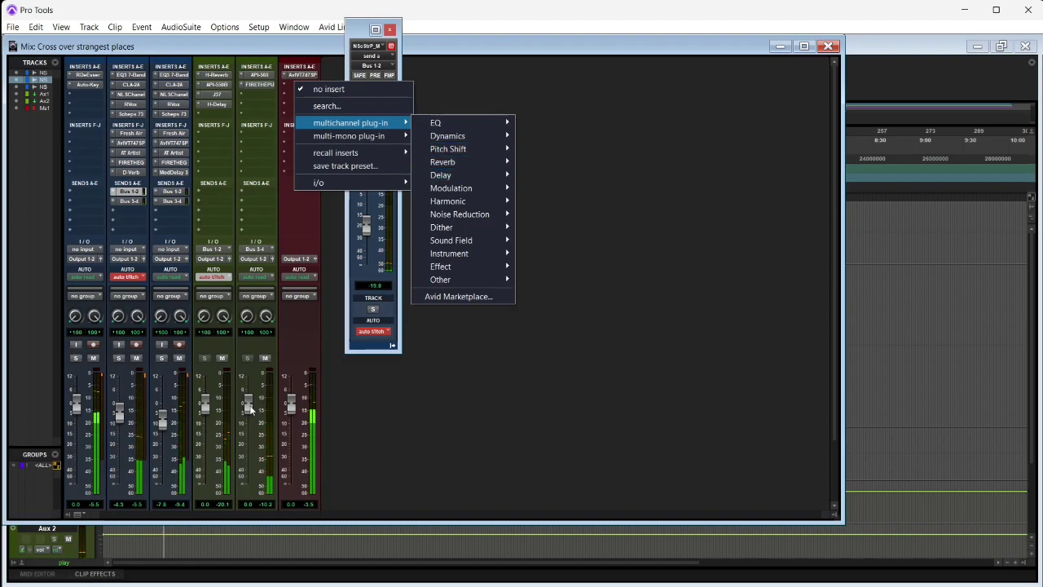
Step: Raise the Aux 2 volume fader to about +2.3 dB
left_click_drag(250, 409, 251, 402)
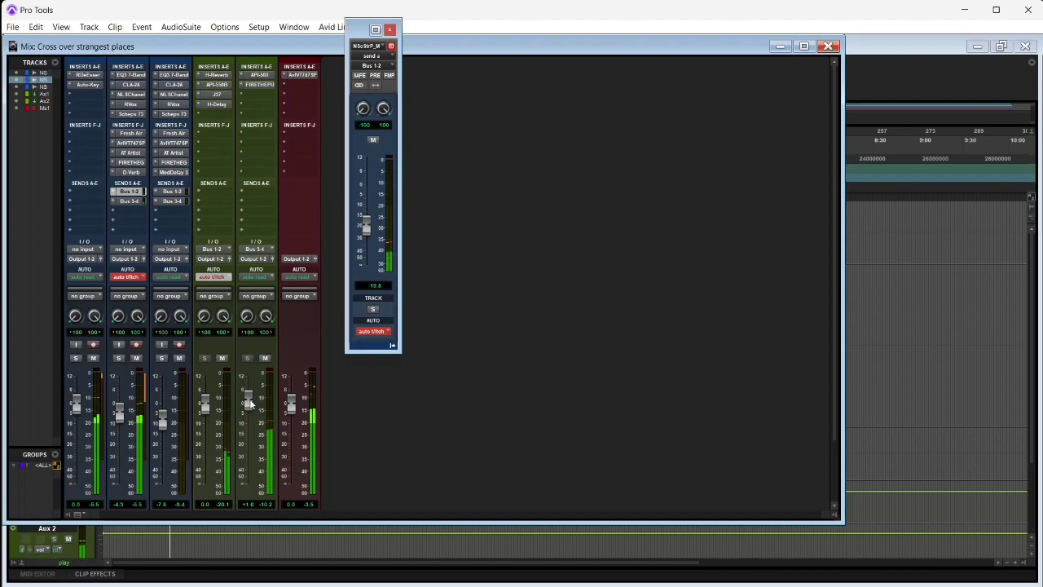
left_click_drag(251, 404, 252, 397)
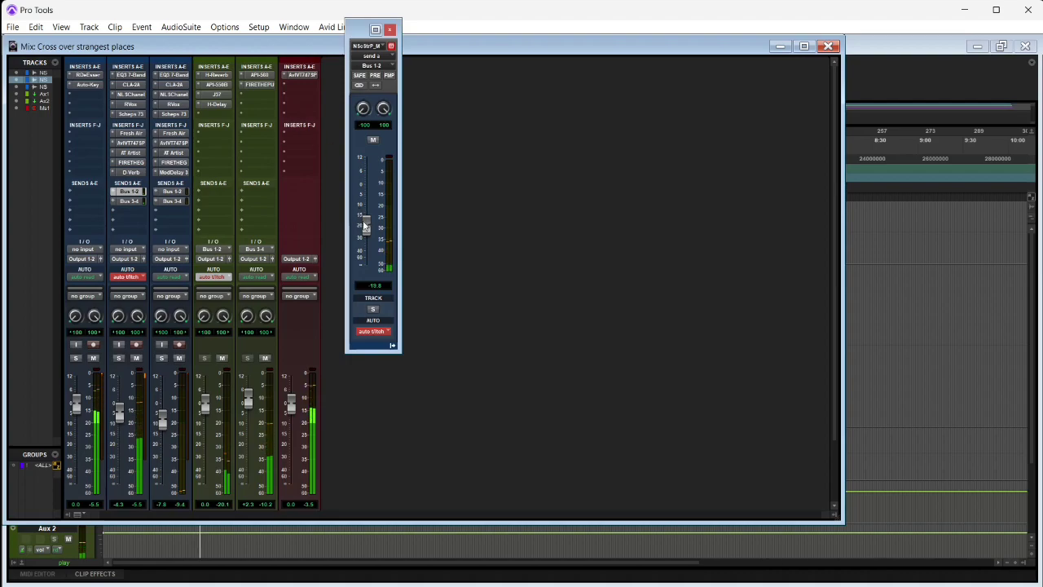
Step: Ride the main vocal's Bus 1-2 send between about -19.8 and -14.0 dB as the song plays, ending at about -15.8 dB
left_click_drag(371, 231, 377, 226)
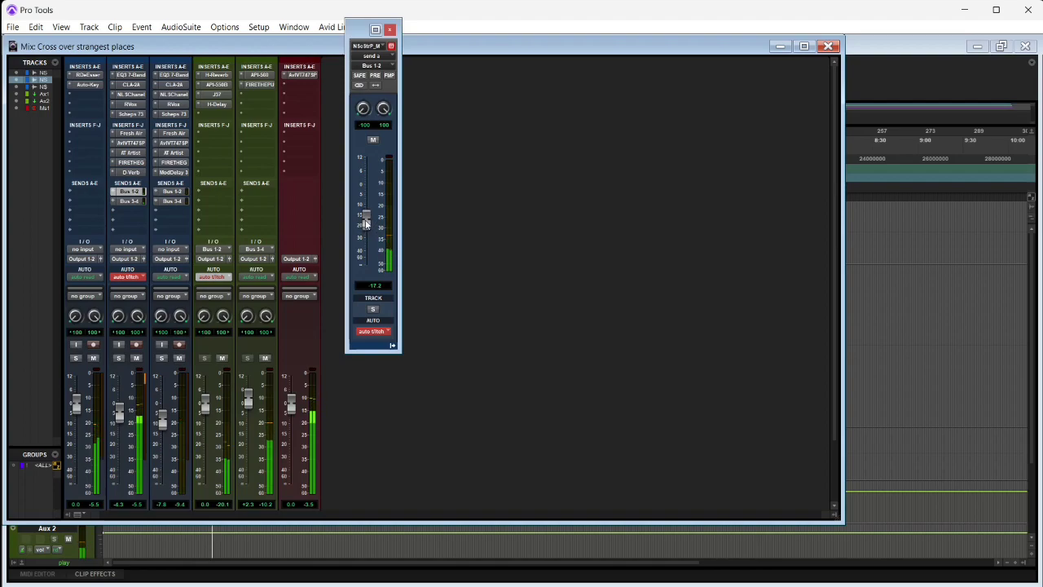
left_click_drag(366, 224, 372, 228)
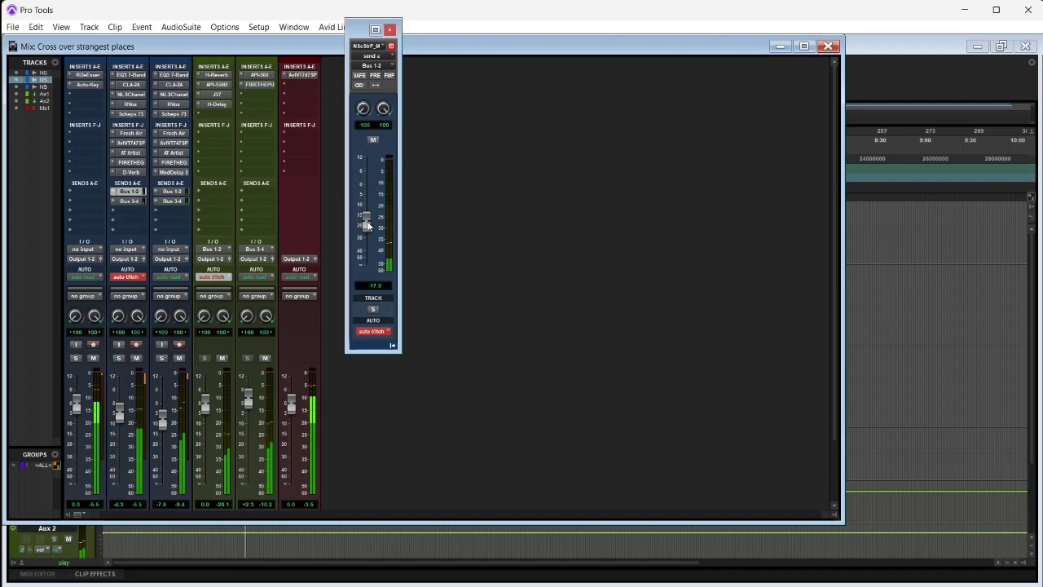
mouse_move(367, 226)
left_mouse_down()
mouse_move(378, 211)
mouse_move(379, 229)
left_mouse_up()
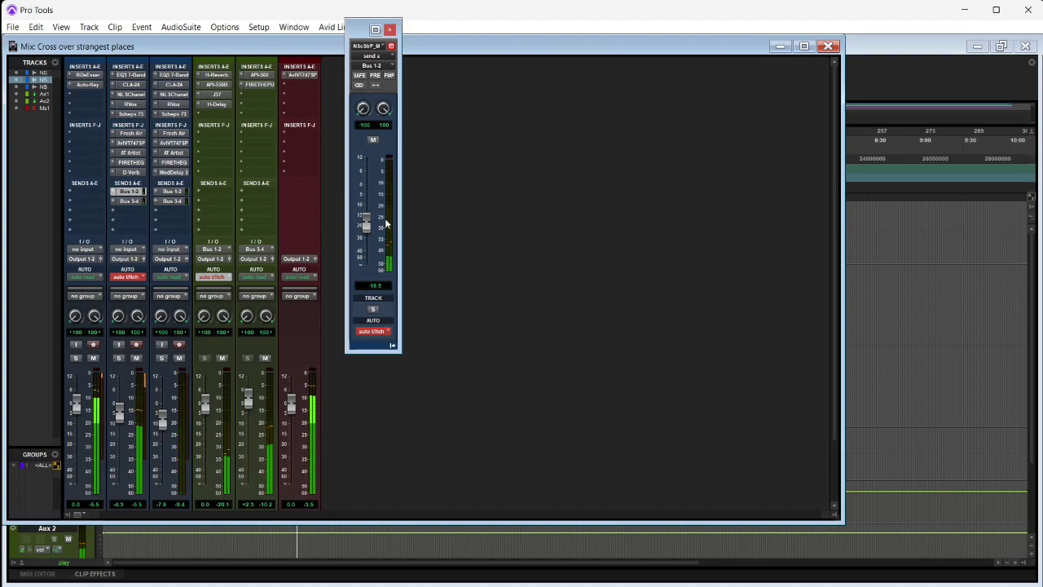
left_click_drag(364, 228, 371, 218)
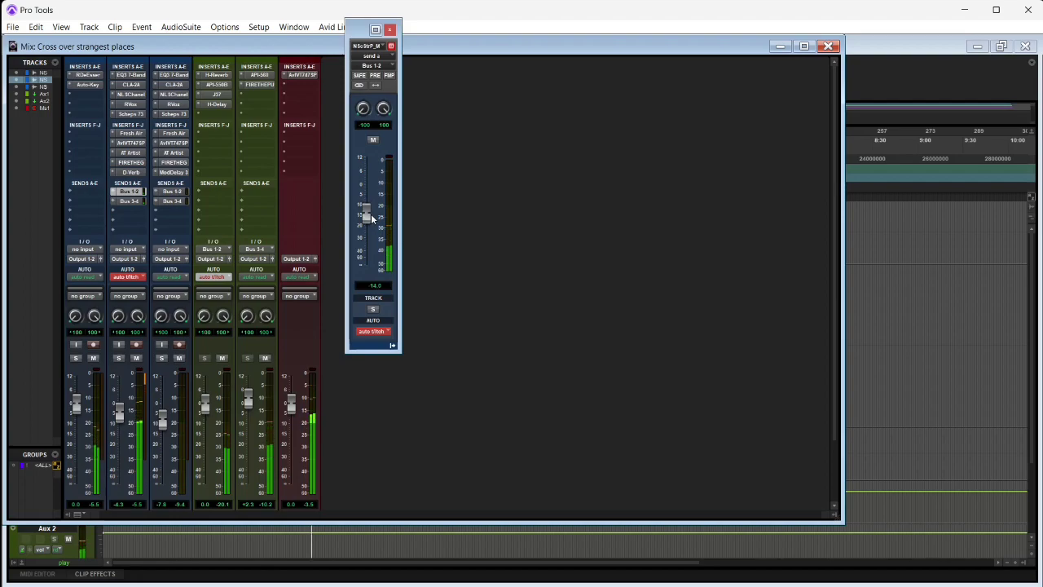
left_click_drag(371, 218, 372, 228)
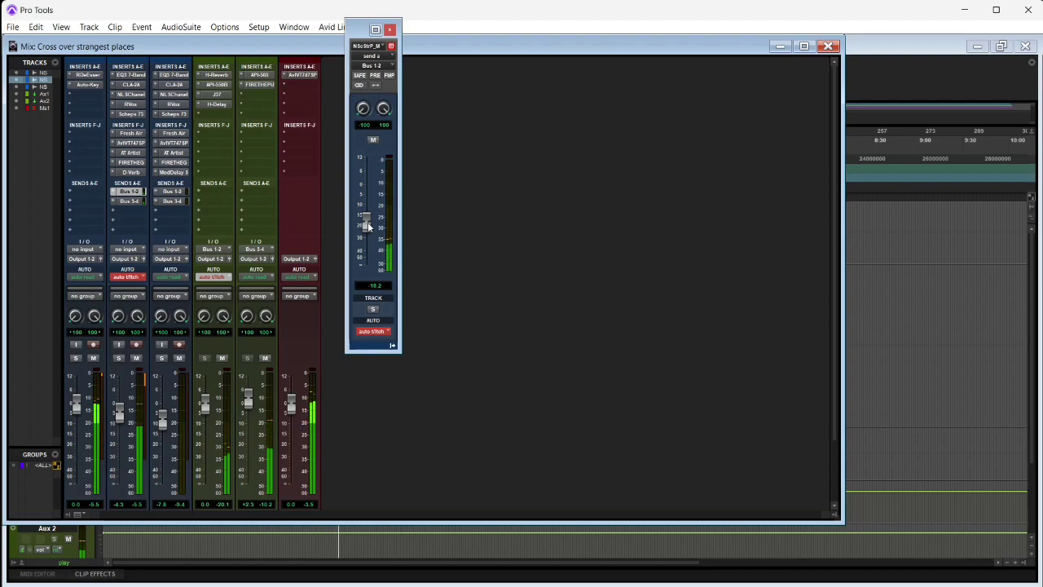
left_click_drag(369, 226, 371, 231)
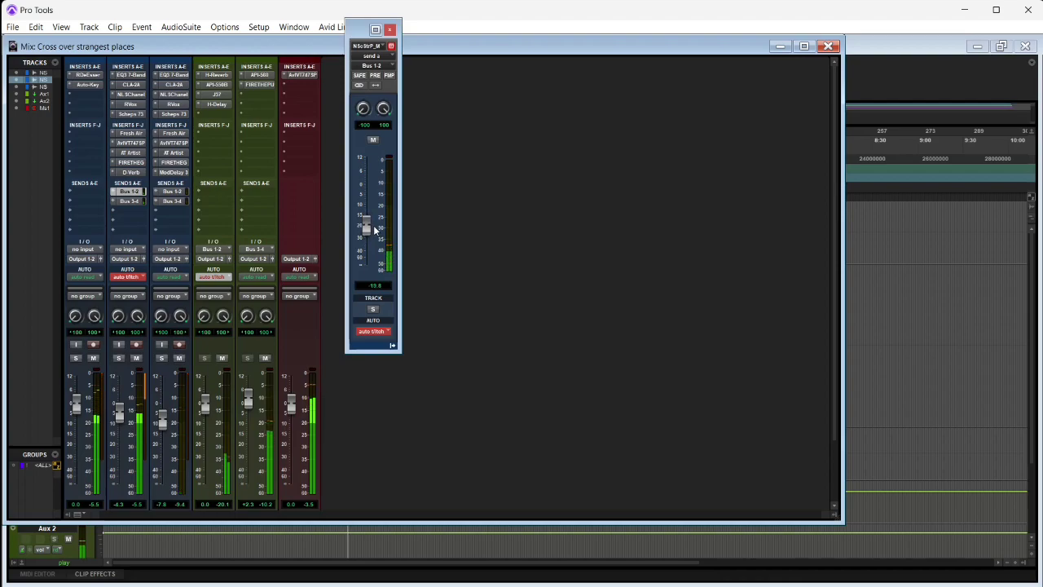
mouse_move(375, 228)
left_mouse_down()
mouse_move(376, 213)
mouse_move(377, 221)
left_mouse_up()
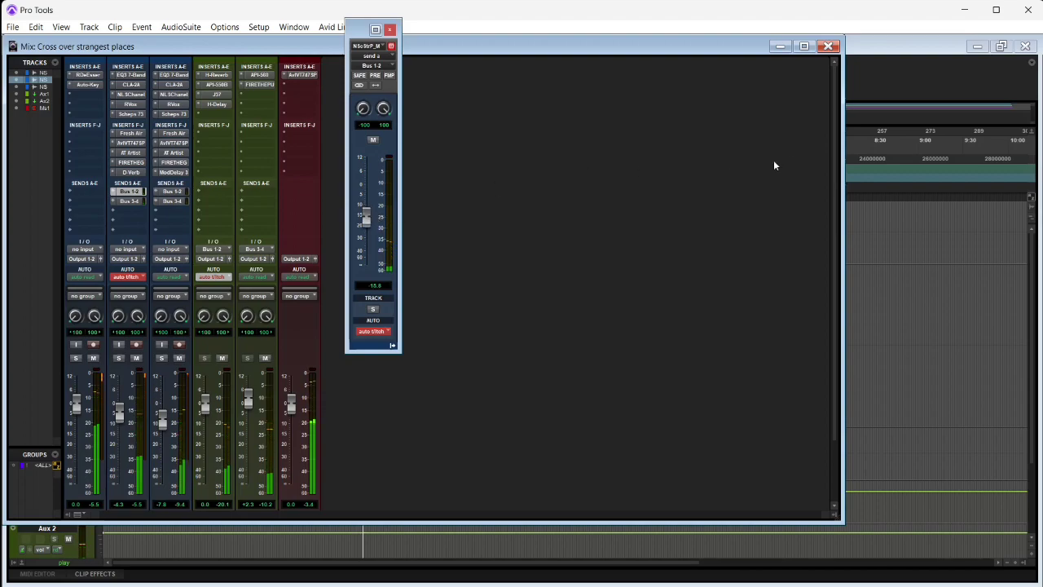
Step: Replay the song from 2:36.960 and automate the main vocal's Bus 1-2 send down to about -22.2 dB, and further to -26.0 dB
left_click(858, 92)
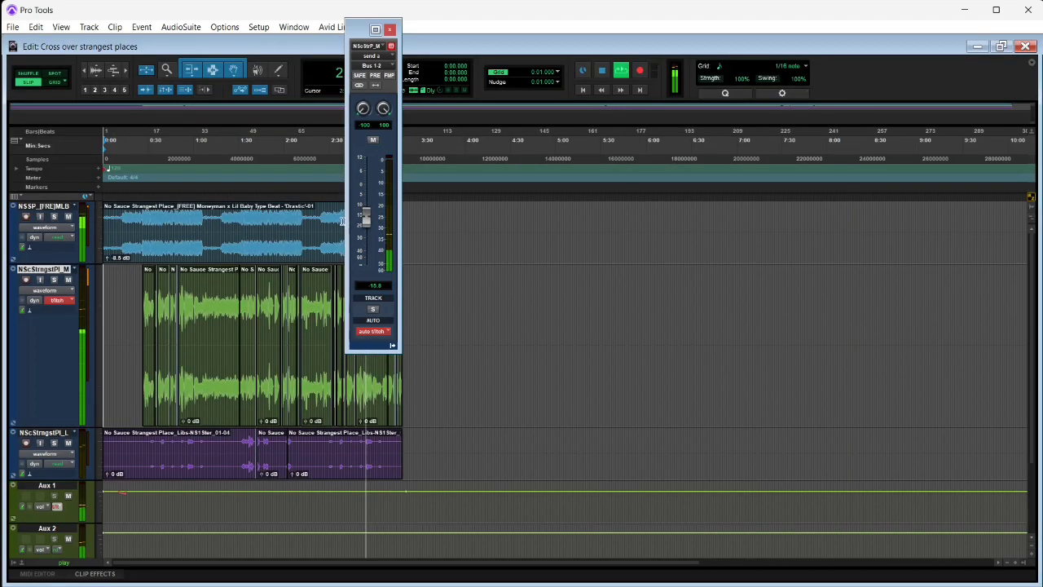
left_click(341, 222)
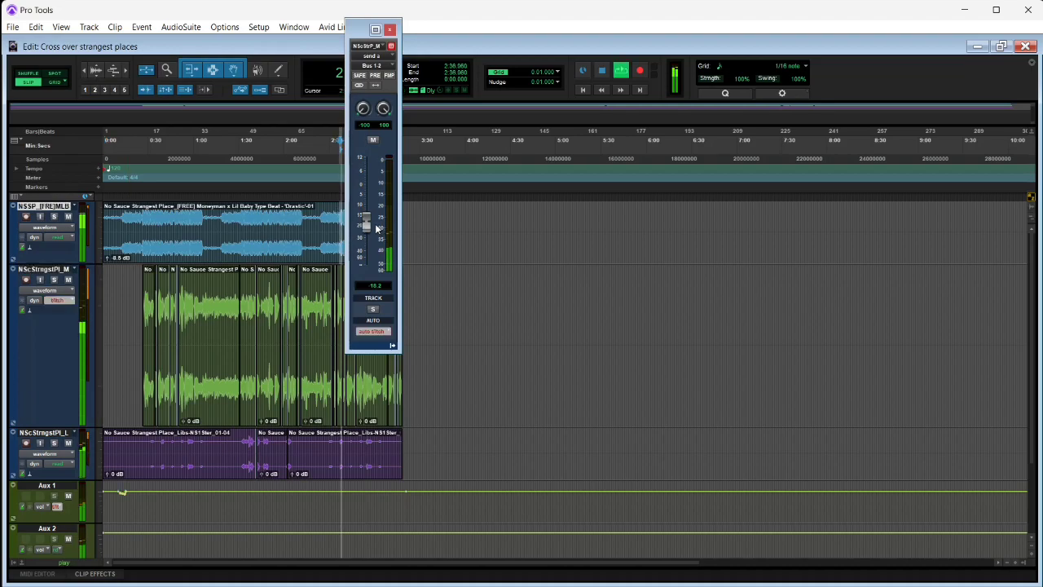
left_click_drag(368, 32, 497, 63)
left_click_drag(496, 260, 495, 263)
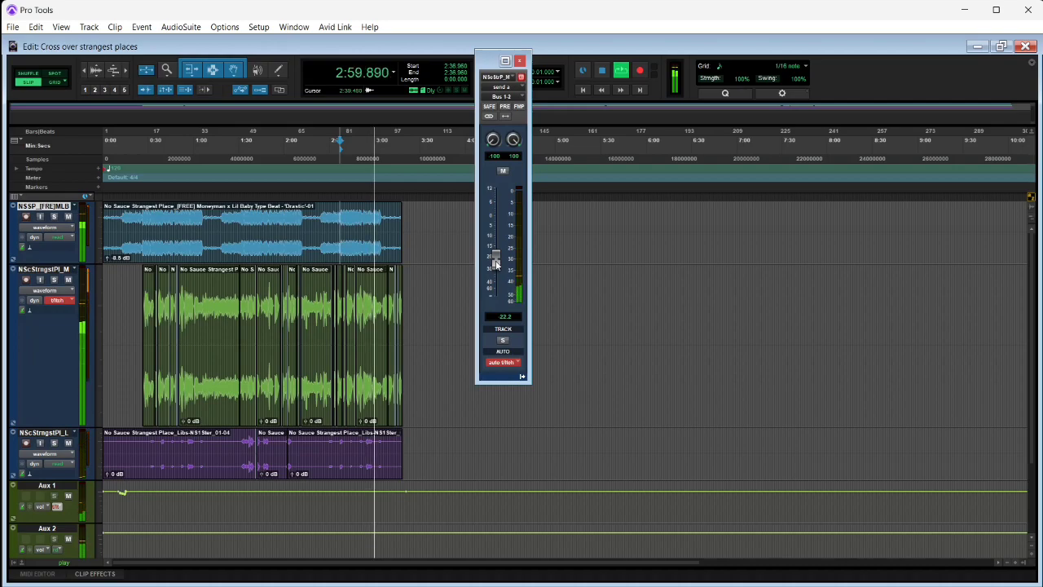
left_click_drag(495, 263, 496, 266)
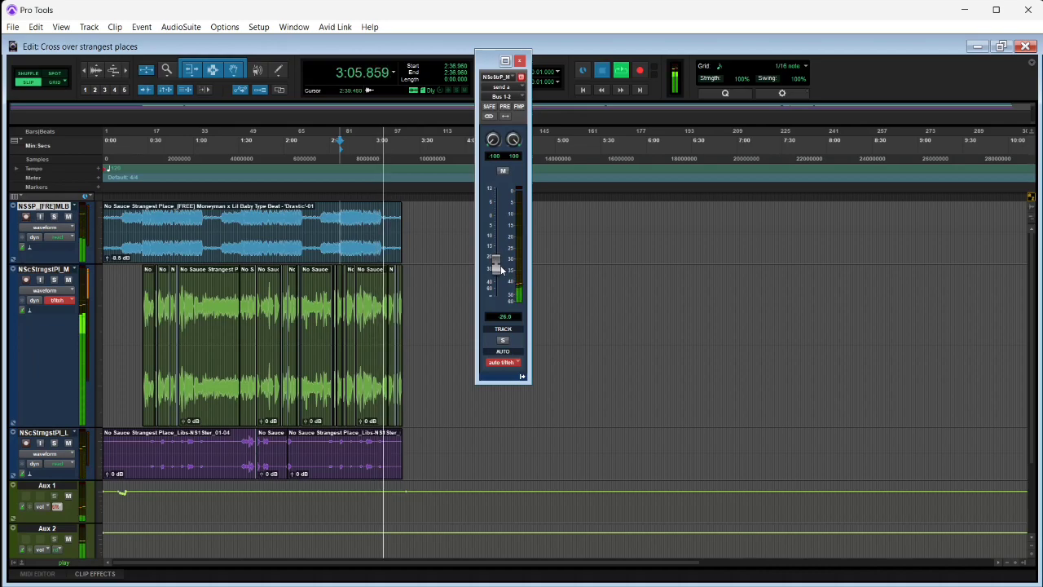
Step: Replay from 3:02.160, raise the main vocal's Bus 1-2 send to about -21.8 dB, and pull it fully down at the song's end
key("space")
left_click(377, 208)
key("space")
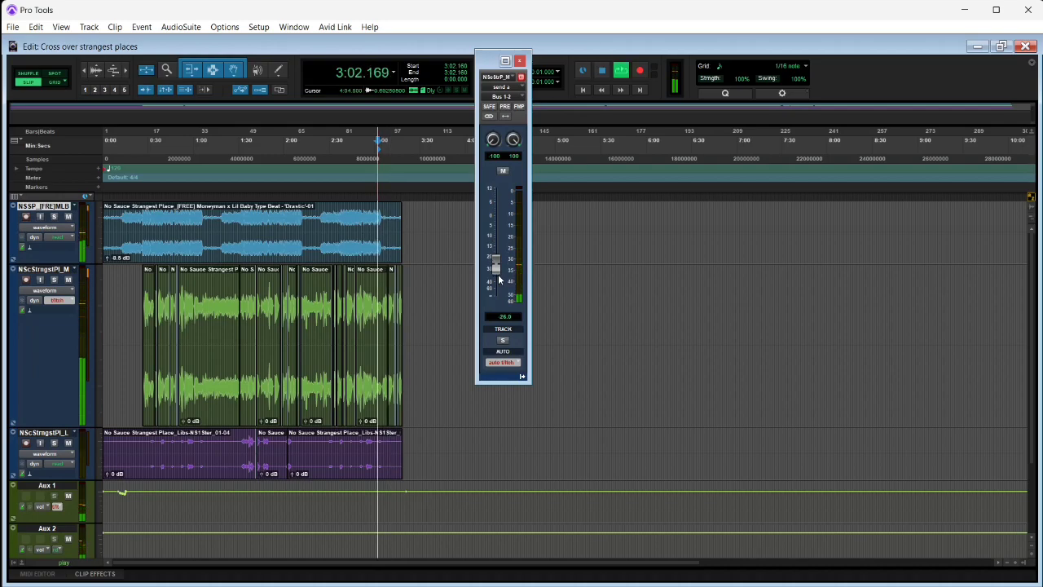
left_click_drag(497, 269, 501, 263)
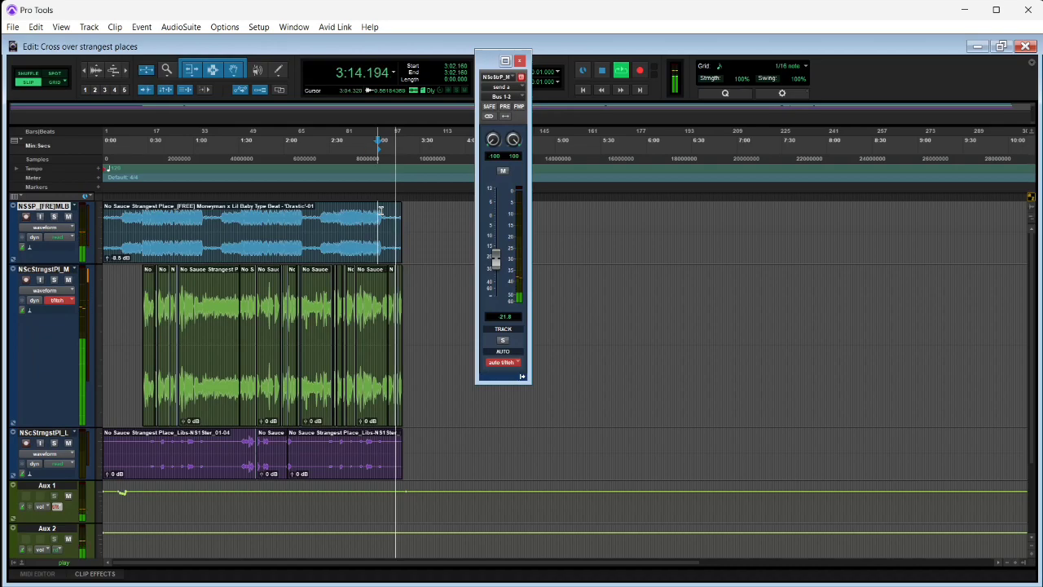
left_click_drag(498, 260, 498, 264)
left_click_drag(497, 282, 499, 300)
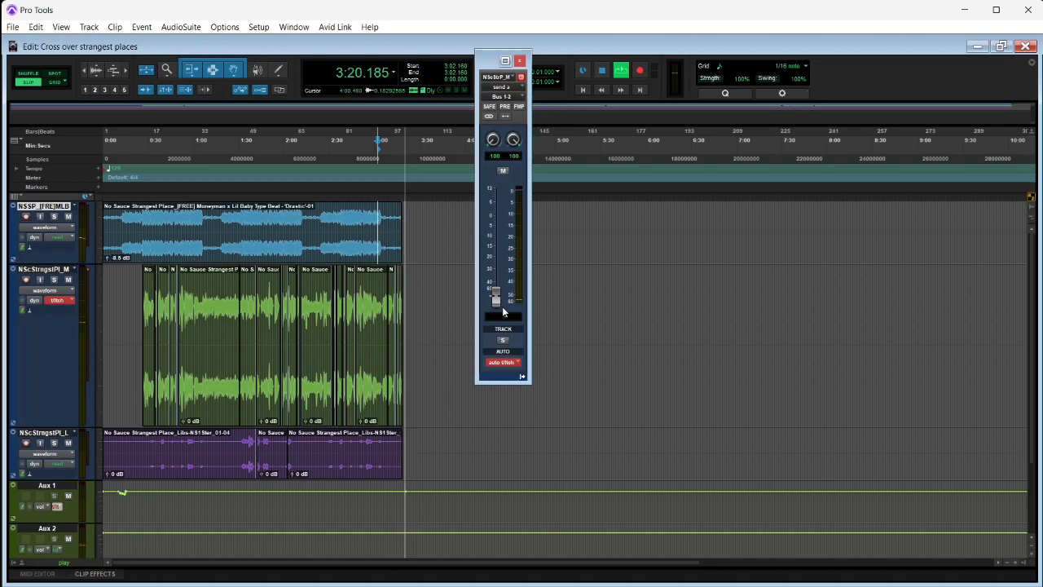
Step: Replay the song from 0:23.040 and automate the main vocal's Bus 1-2 send up to about -17.4 dB
key("space")
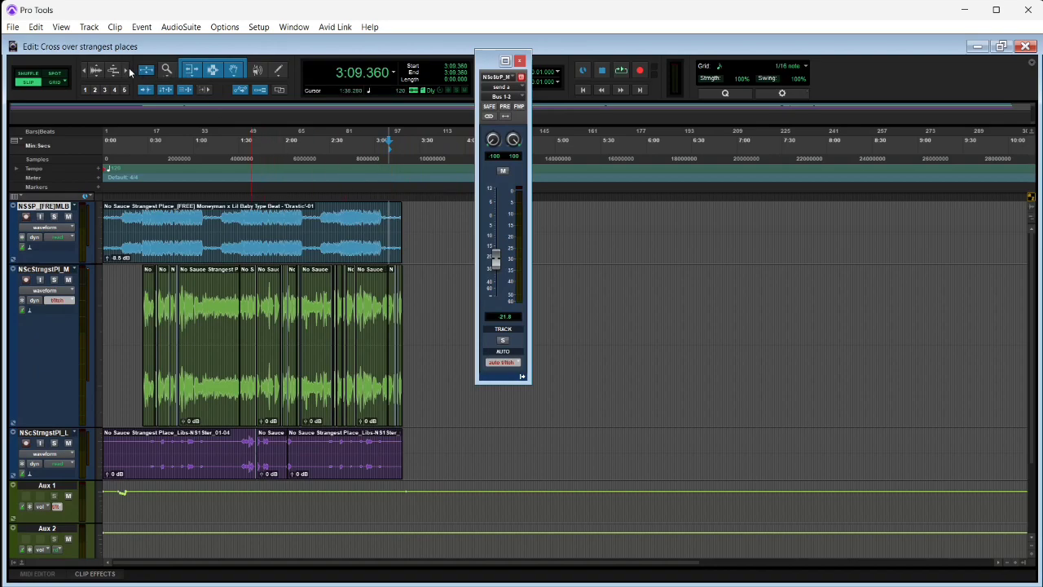
left_click(134, 221)
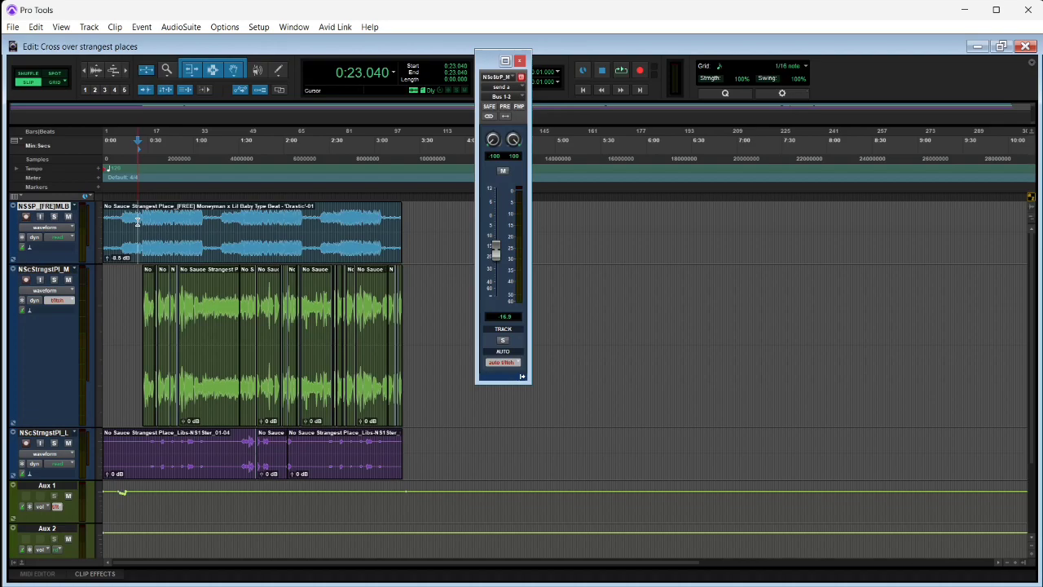
key("space")
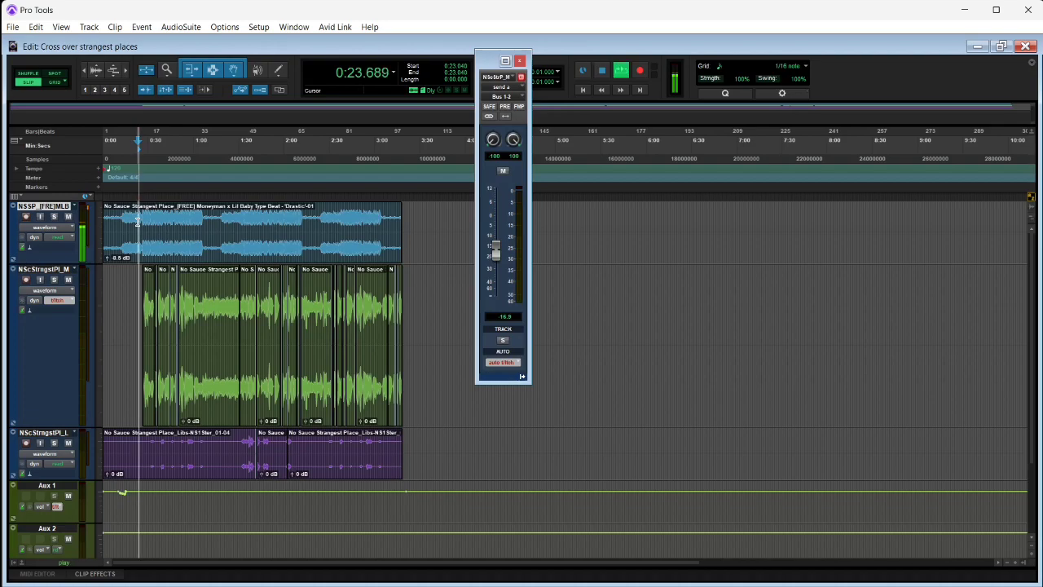
left_click(125, 69)
left_click(126, 69)
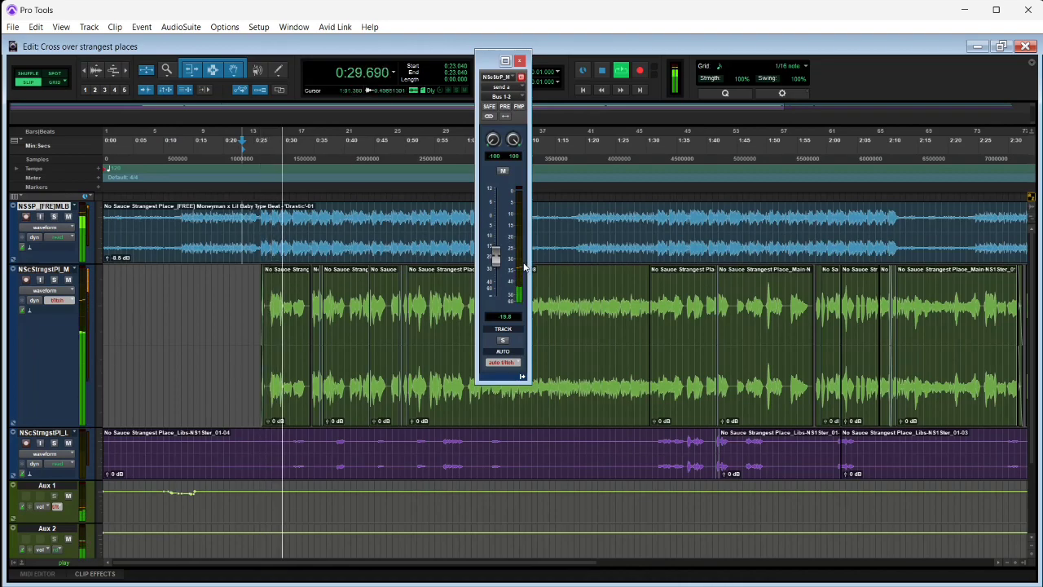
mouse_move(496, 257)
left_mouse_down()
mouse_move(495, 248)
mouse_move(502, 256)
left_mouse_up()
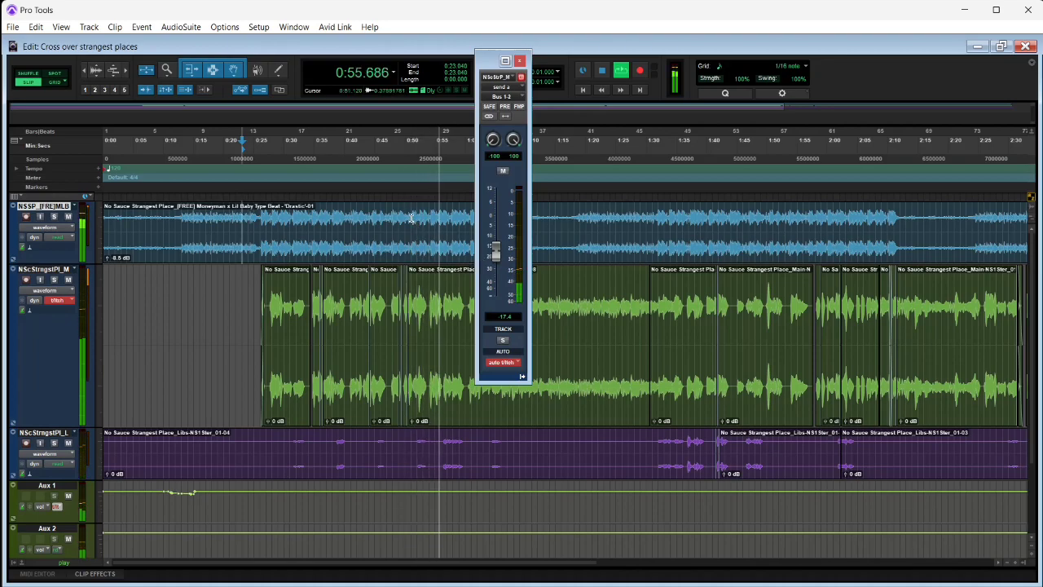
Step: Replay from 0:51.120 and pull the main vocal's Bus 1-2 send down to about -23.1 dB, then up to about -21.0 dB
mouse_move(496, 249)
left_mouse_down()
mouse_move(496, 228)
mouse_move(505, 252)
left_mouse_up()
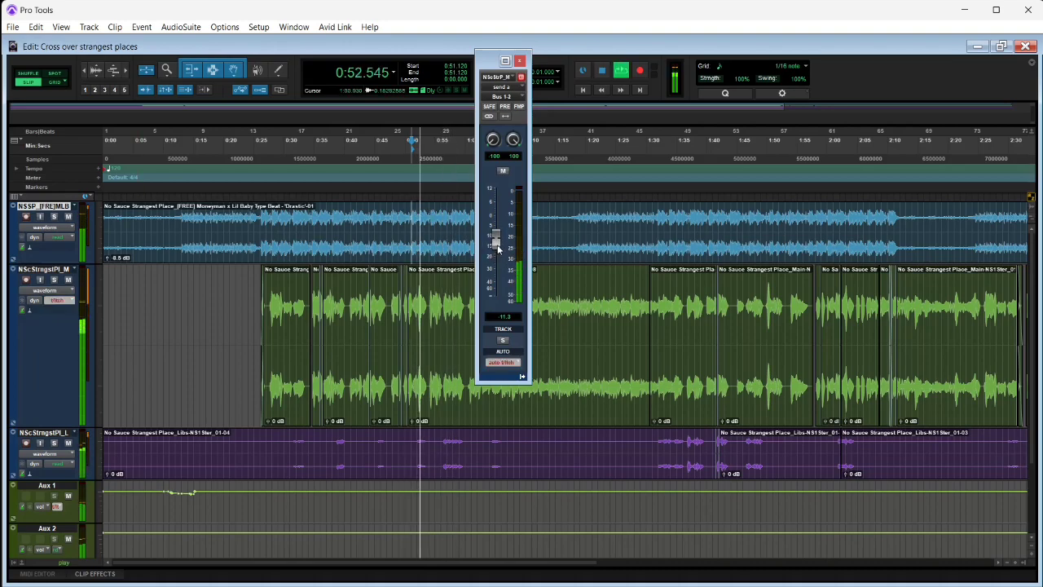
left_click_drag(497, 238, 499, 263)
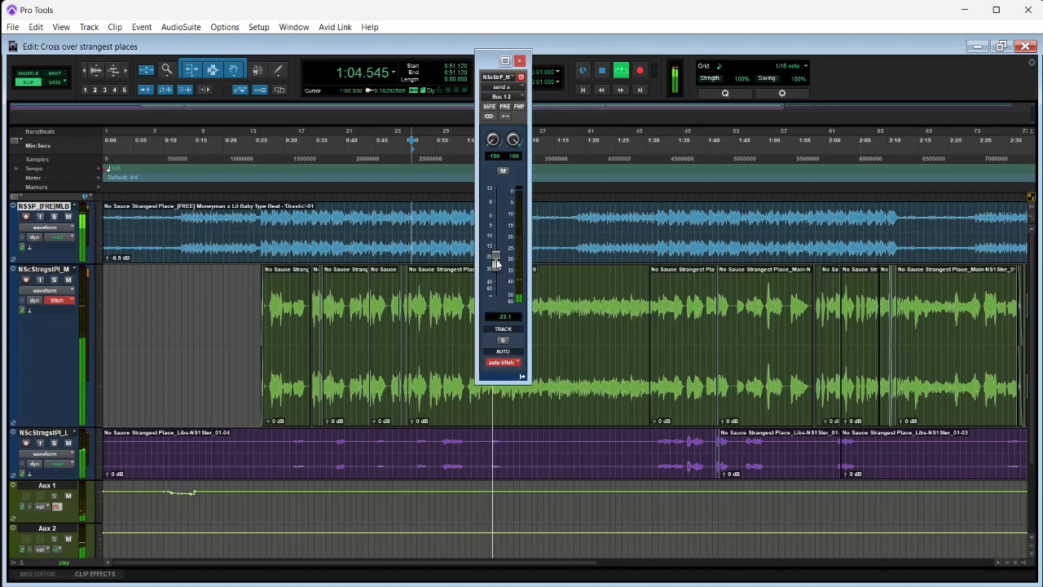
mouse_move(497, 251)
left_mouse_down()
mouse_move(498, 237)
mouse_move(509, 261)
left_mouse_up()
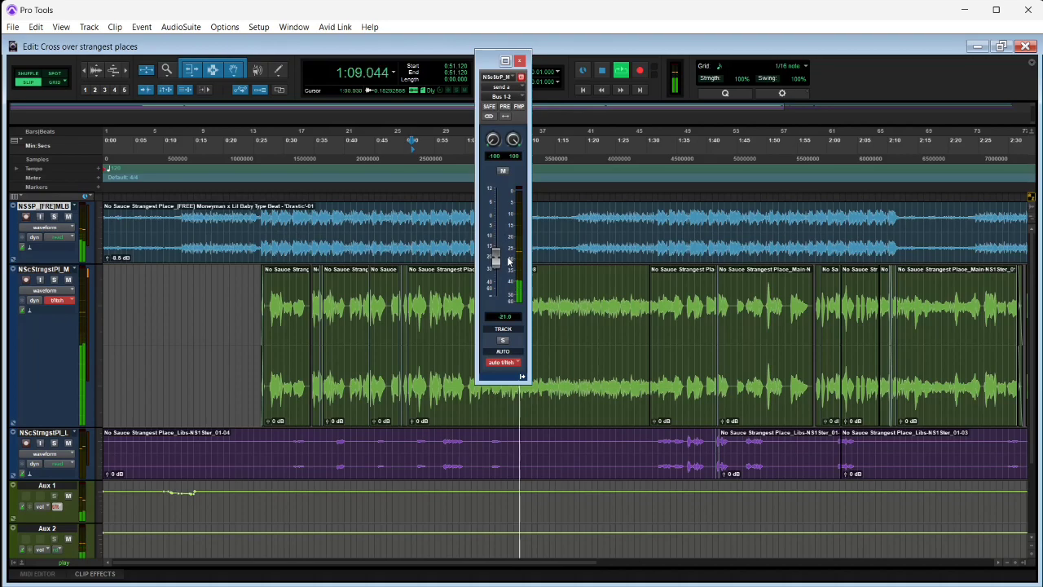
Step: Replay from 1:01.020 and raise the main vocal's Bus 1-2 send to about -17.7 dB
left_click(470, 209)
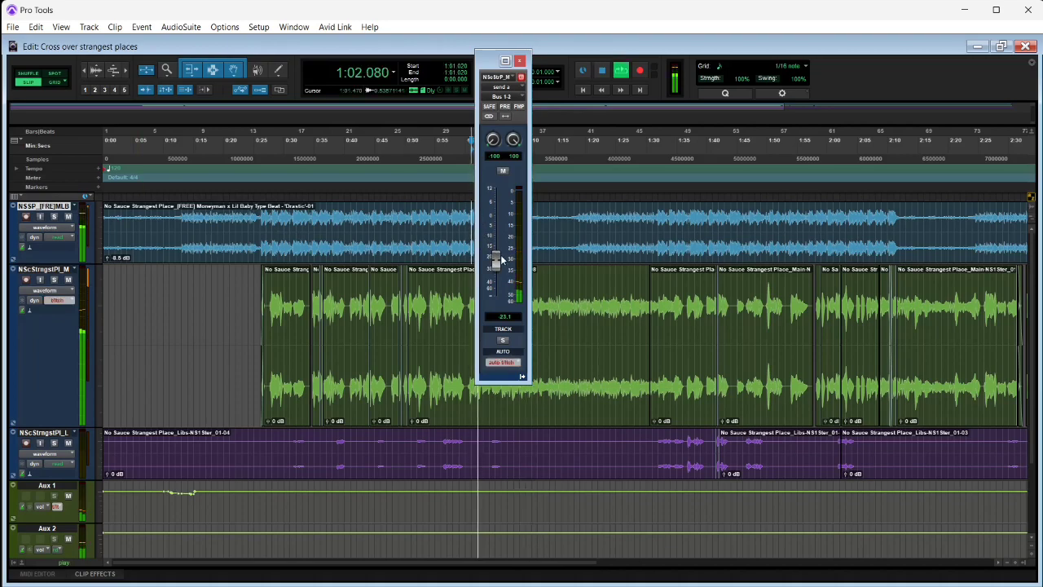
mouse_move(496, 262)
left_mouse_down()
mouse_move(499, 244)
mouse_move(505, 255)
left_mouse_up()
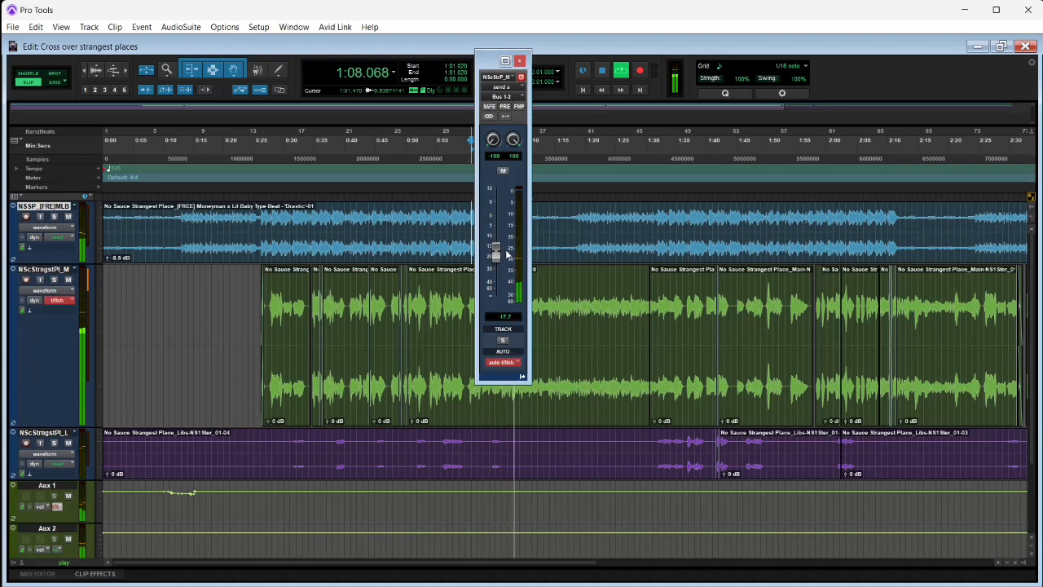
key("space")
key("space")
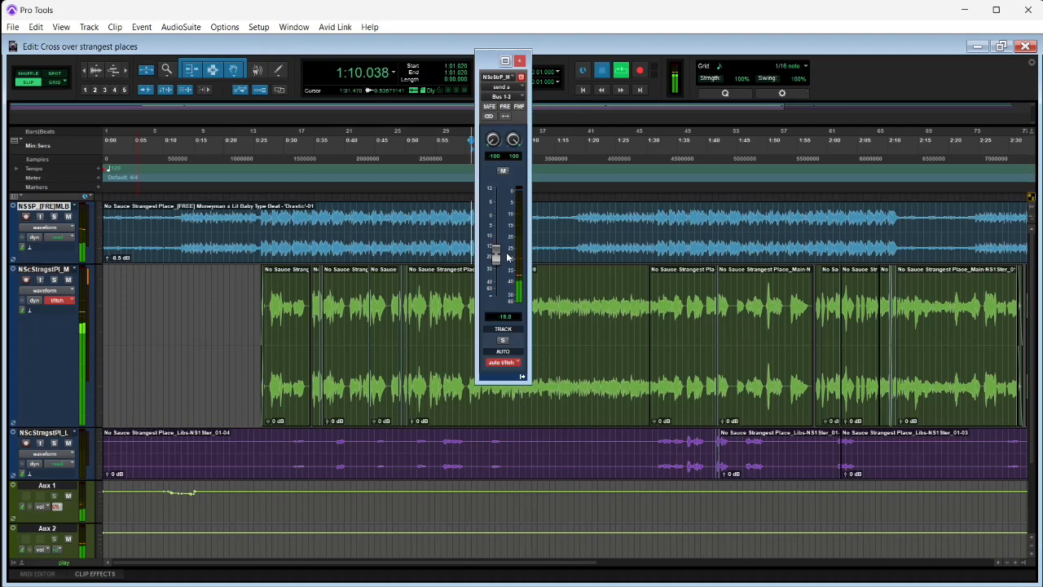
Step: Replay from 1:11.910 and 1:24.780, riding the main vocal's Bus 1-2 send up to about -14.7 dB and back to -17.7 dB
left_click(536, 217)
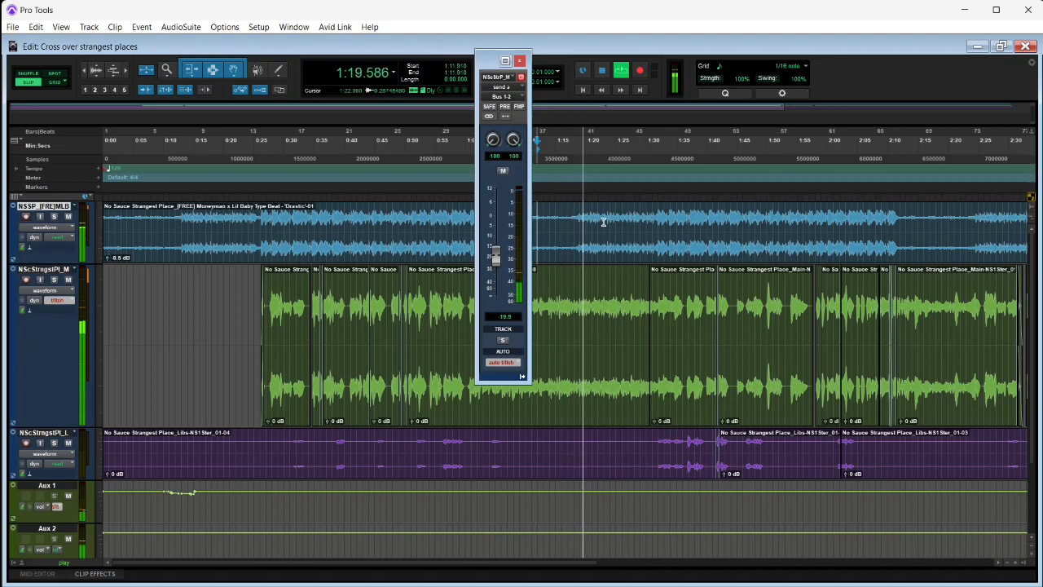
key("space")
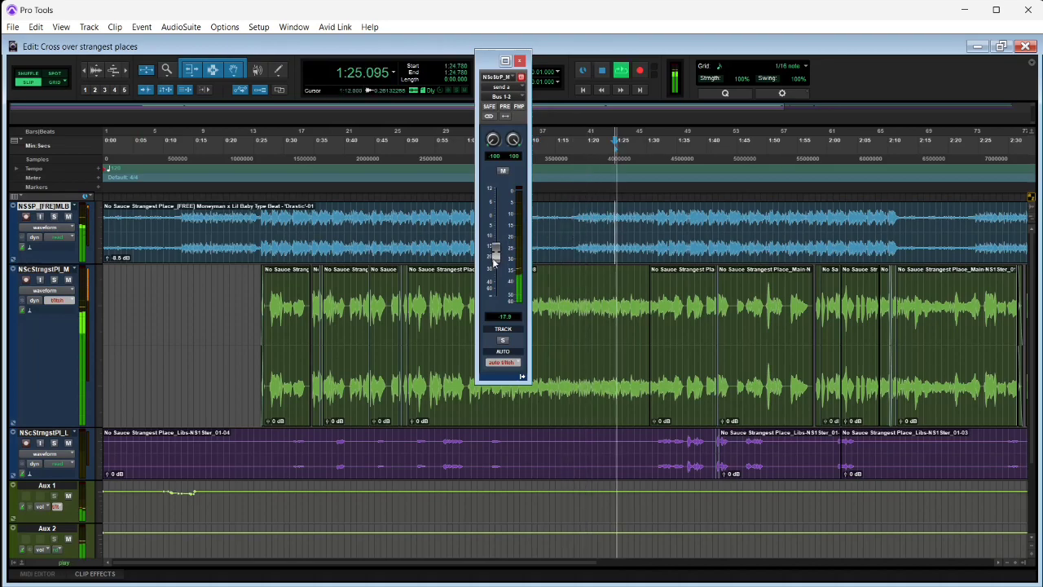
left_click_drag(495, 254, 510, 240)
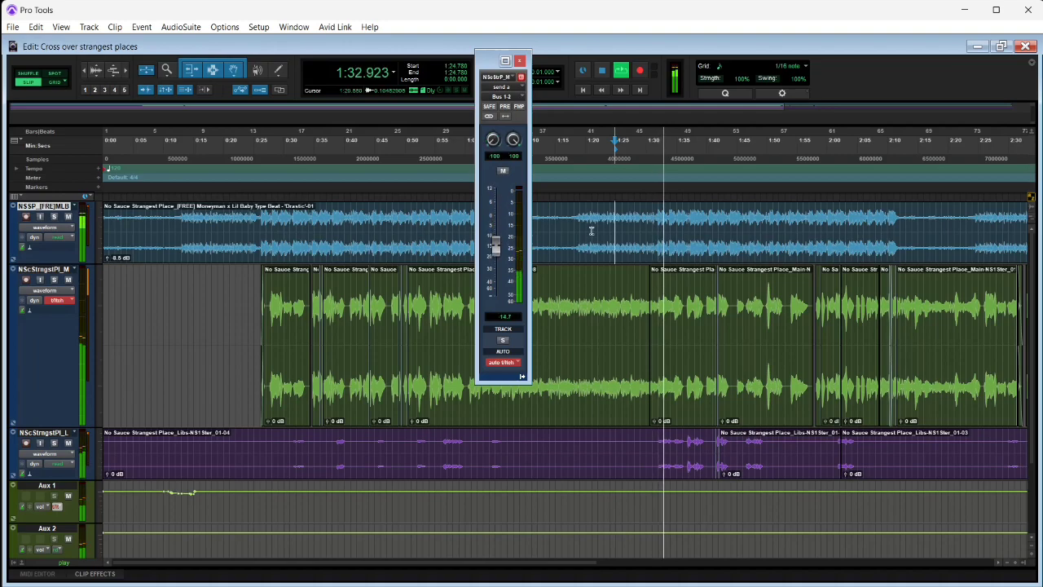
key("space")
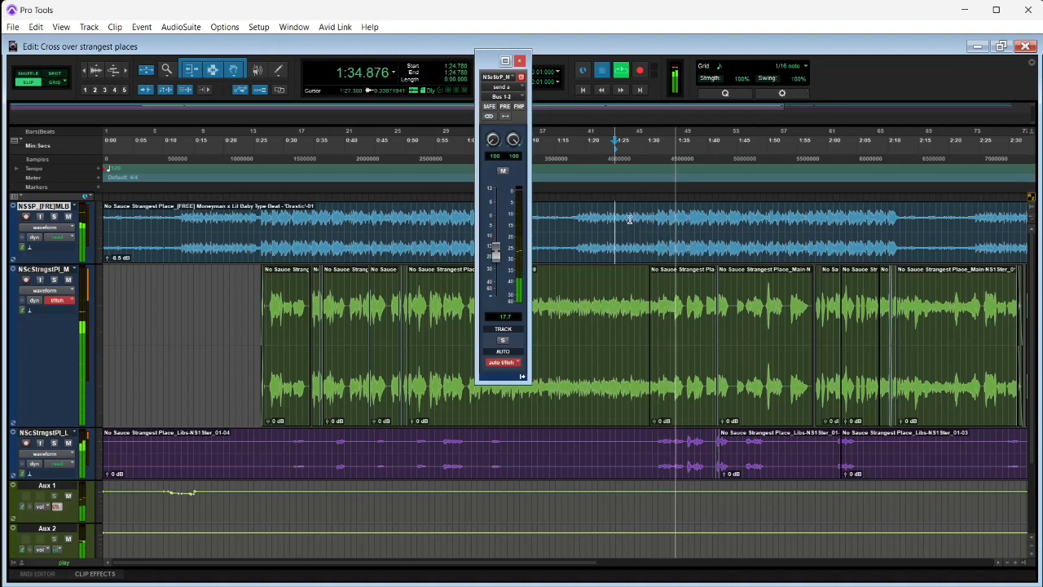
key("space")
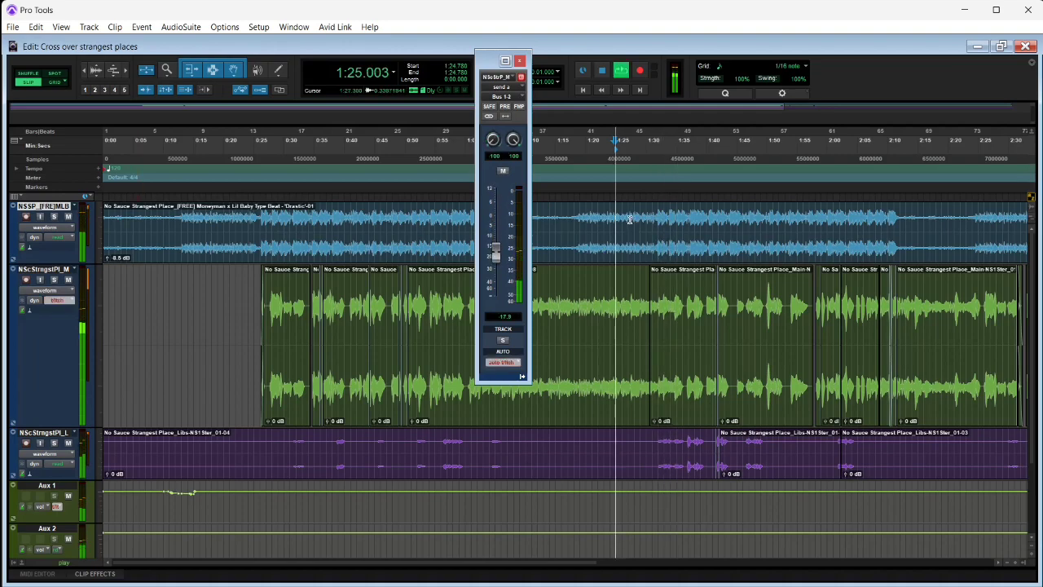
Step: Replay from 1:24.780 and automate the main vocal send's panning, turning the left pan to about 92 and the right pan to about 81
left_click(514, 142)
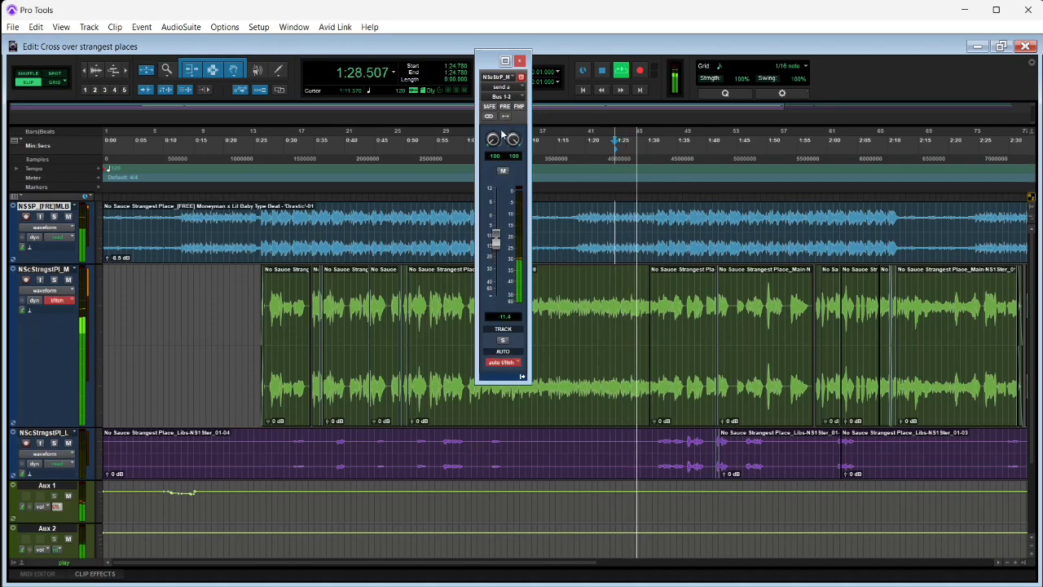
key("space")
key("space")
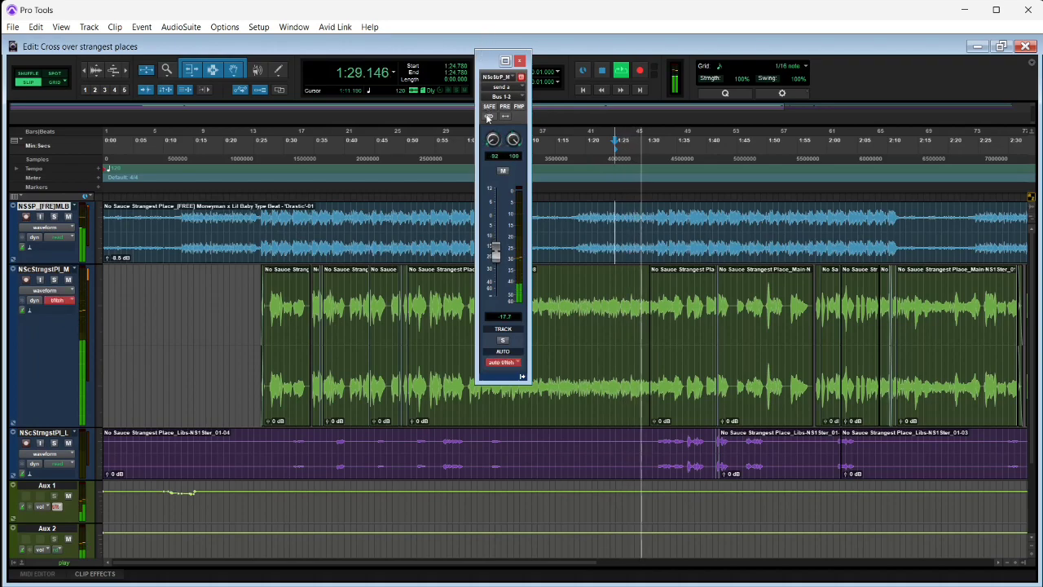
left_click_drag(514, 145, 533, 211)
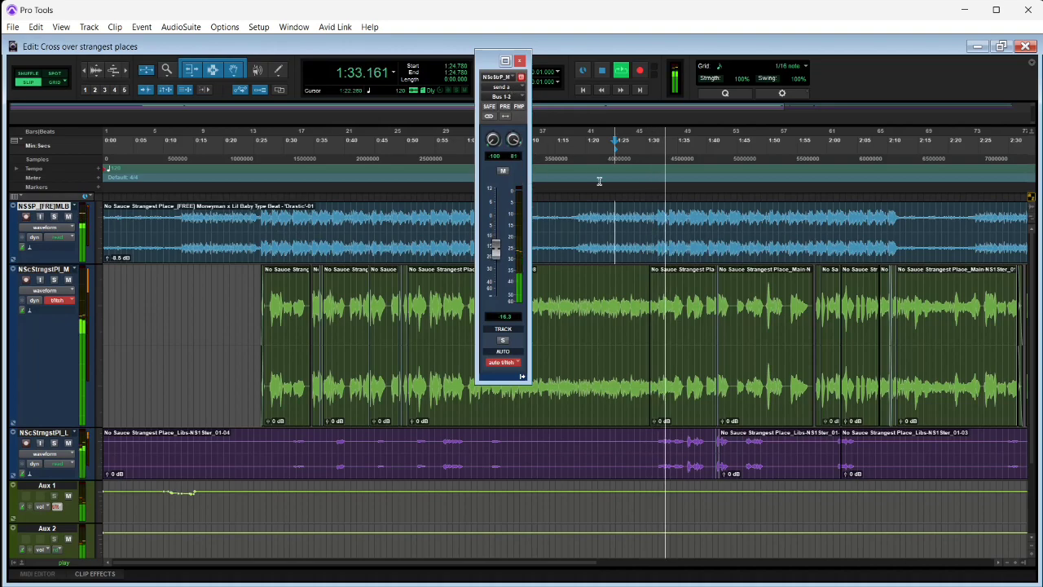
Step: Replay from 1:28.200 while adjusting the main vocal send's left pan, then stop and place the edit cursor at 0:25.650
left_click(636, 205)
key("space")
key("space")
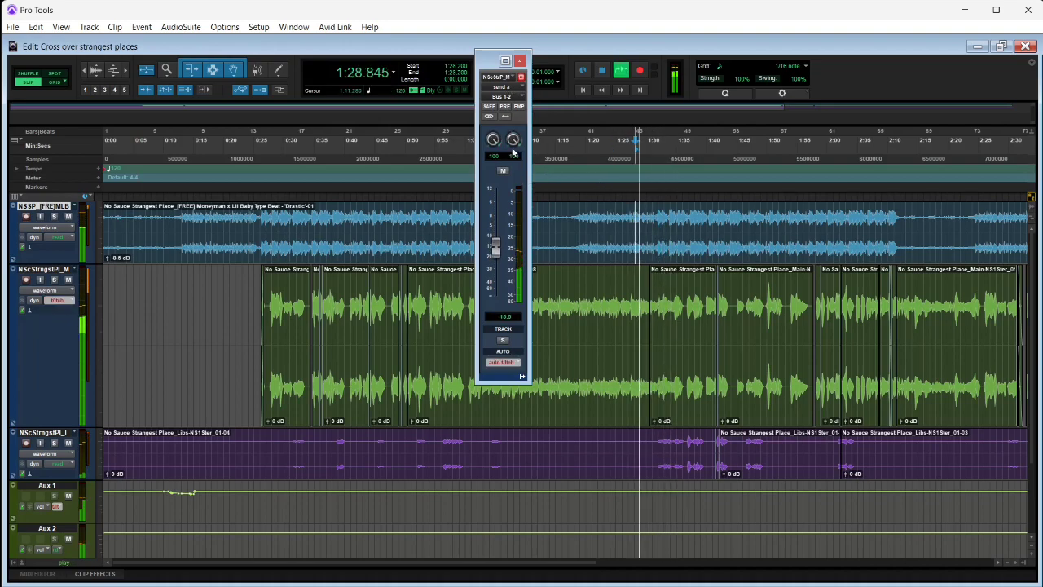
left_click_drag(496, 145, 495, 144)
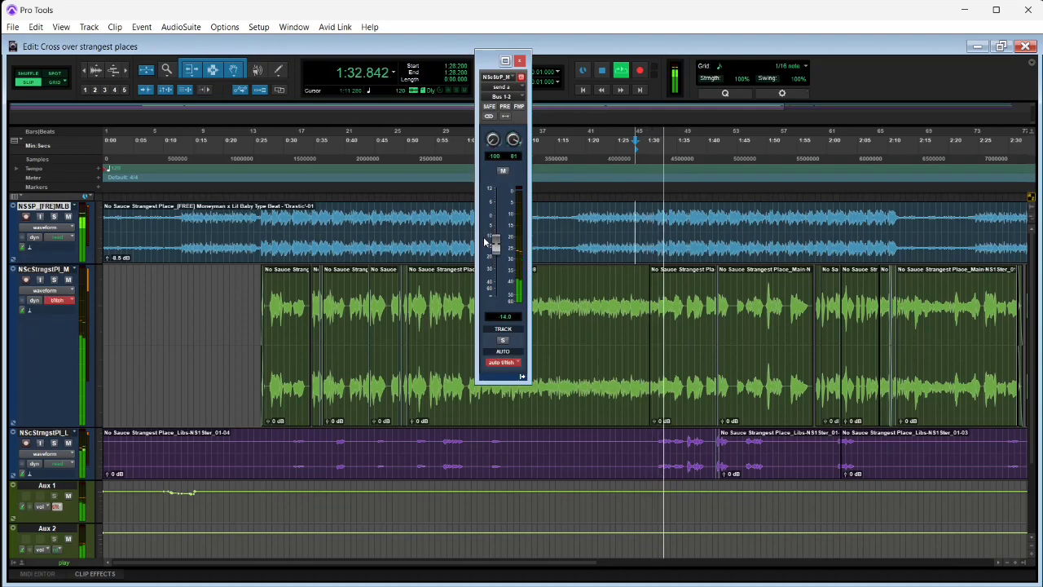
key("space")
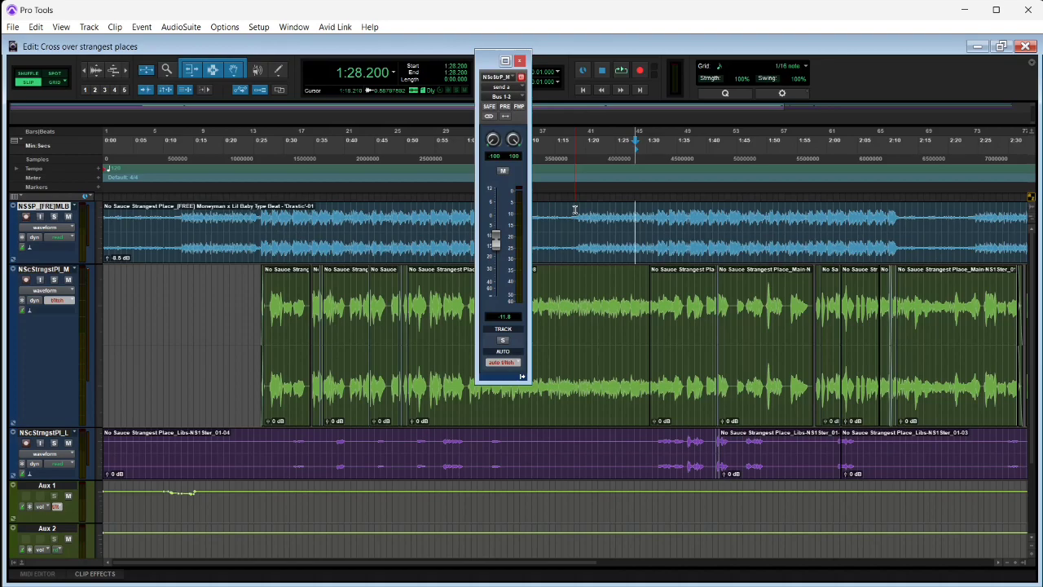
left_click(256, 273)
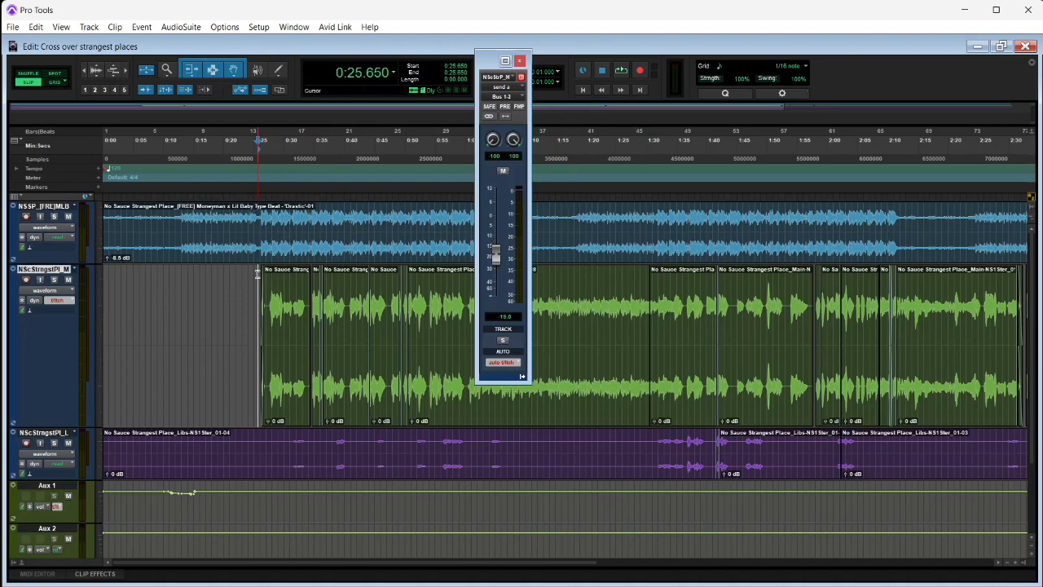
Step: Switch to OBS to check the recording status, then return to Pro Tools
mouse_move(687, 580)
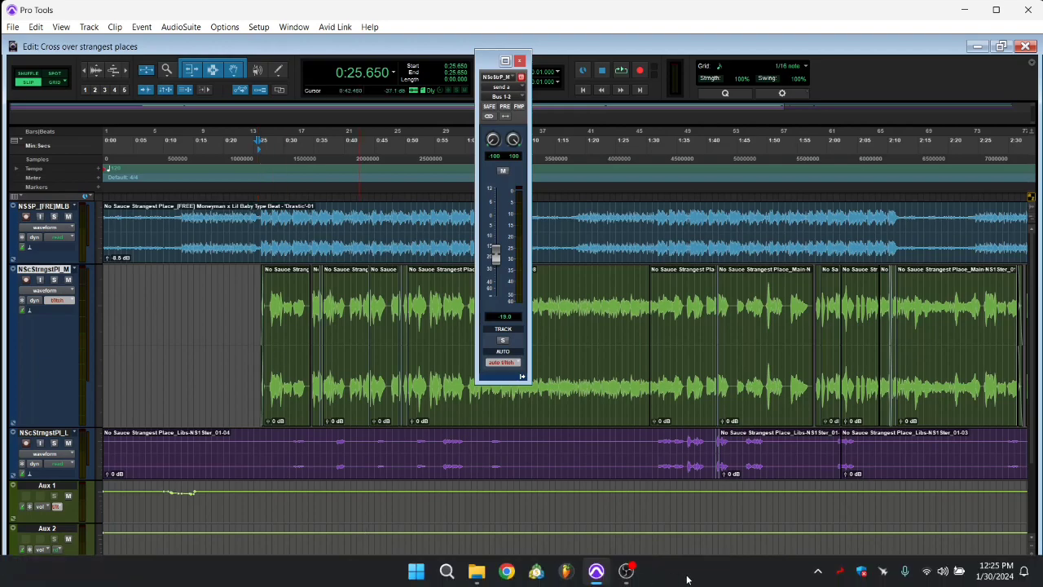
left_click(627, 572)
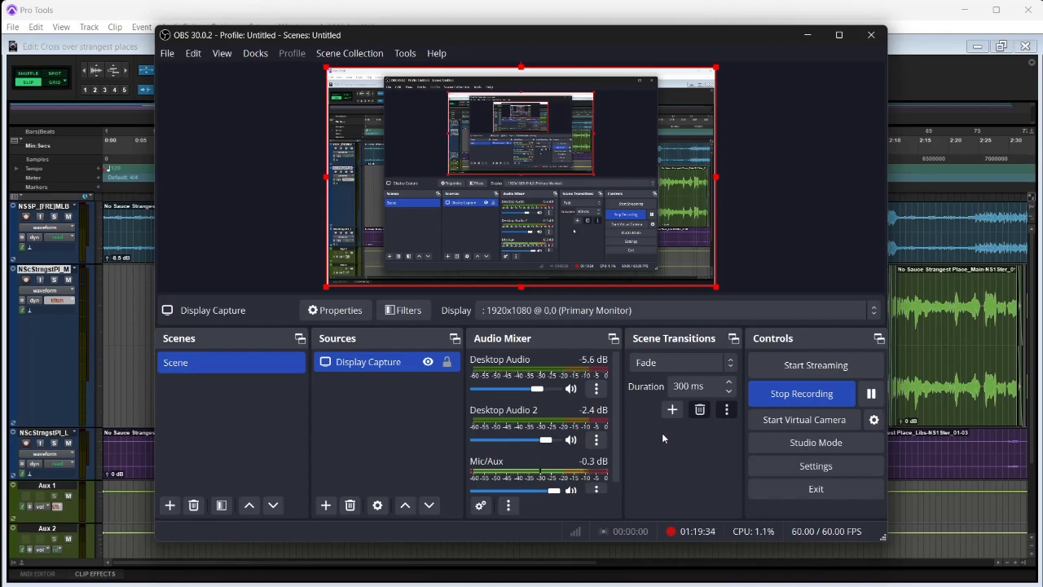
left_click(963, 93)
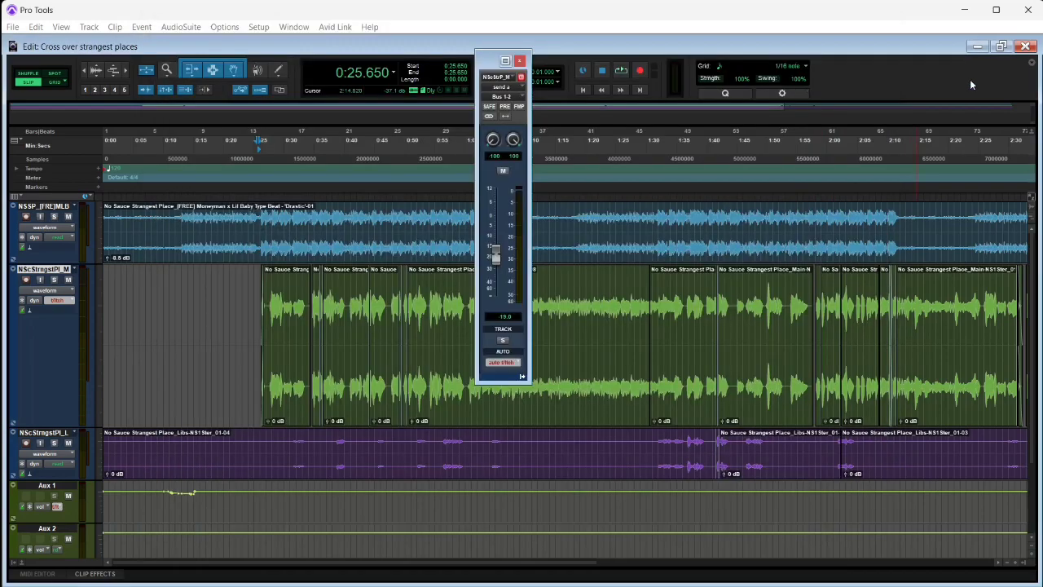
Step: Close the main vocal's Bus 1-2 send window and fit the whole song in the Edit window
left_click(520, 61)
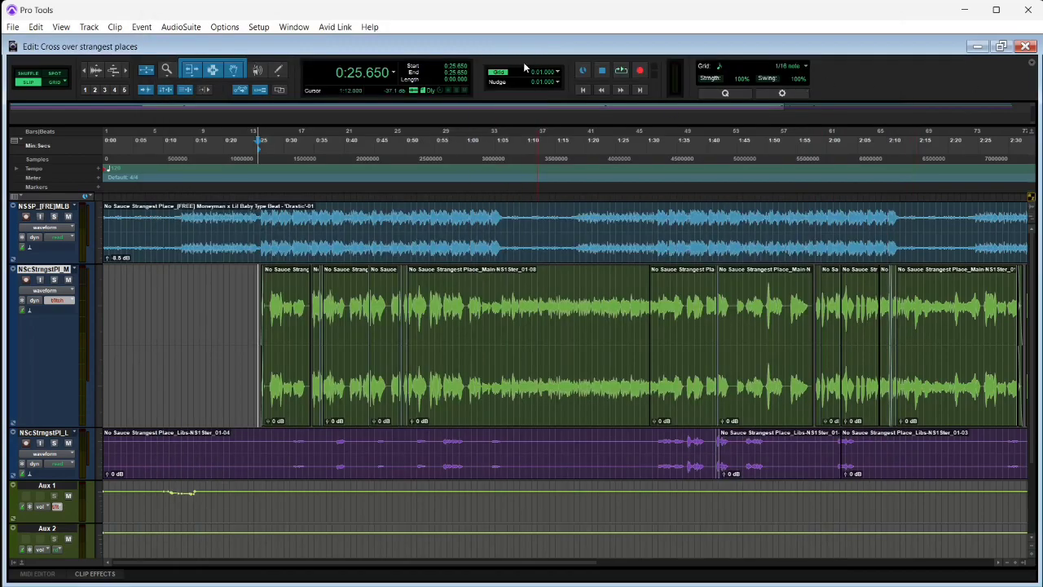
left_click(85, 72)
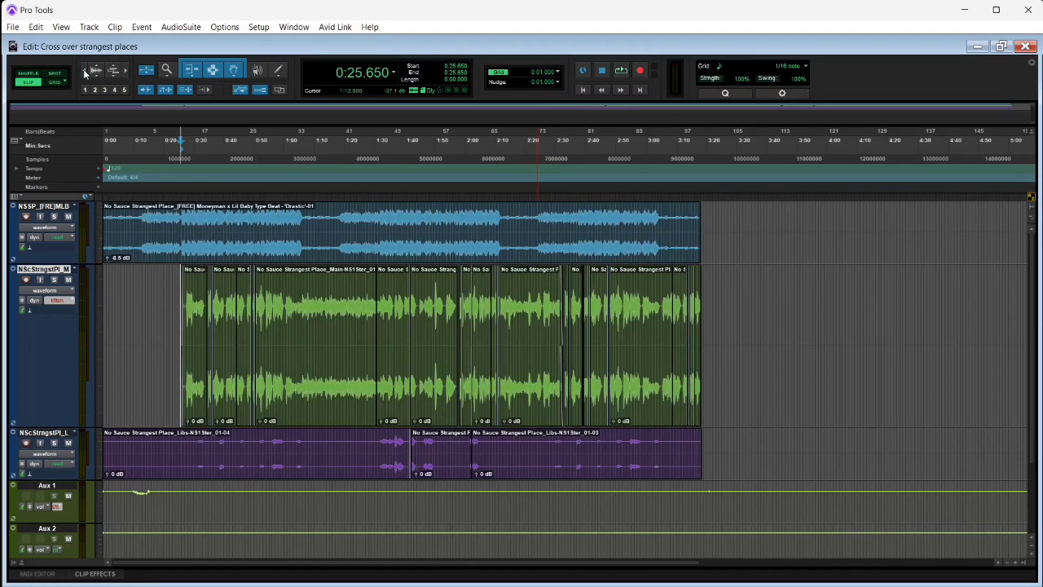
left_click(13, 27)
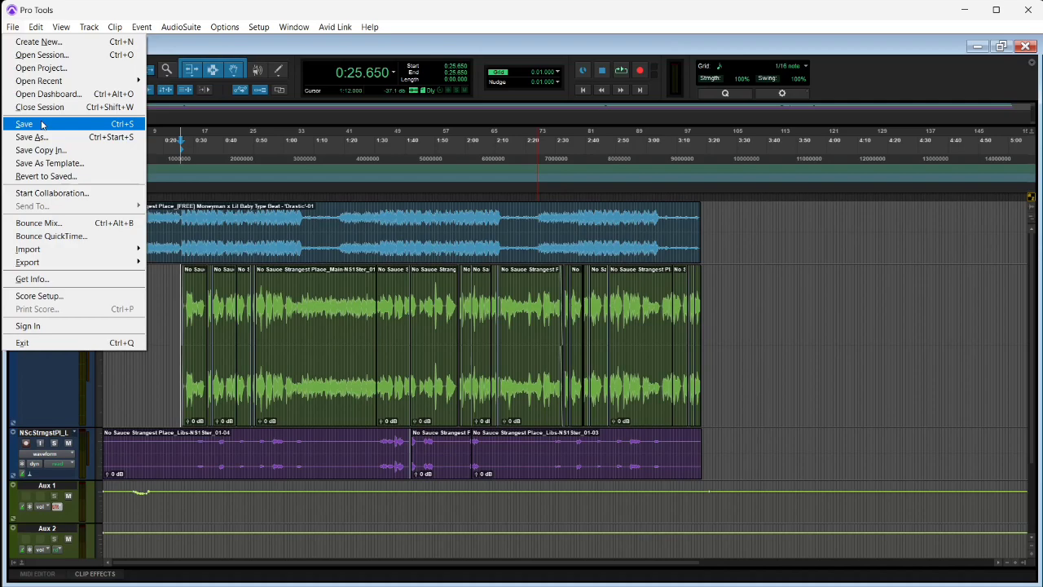
left_click(298, 57)
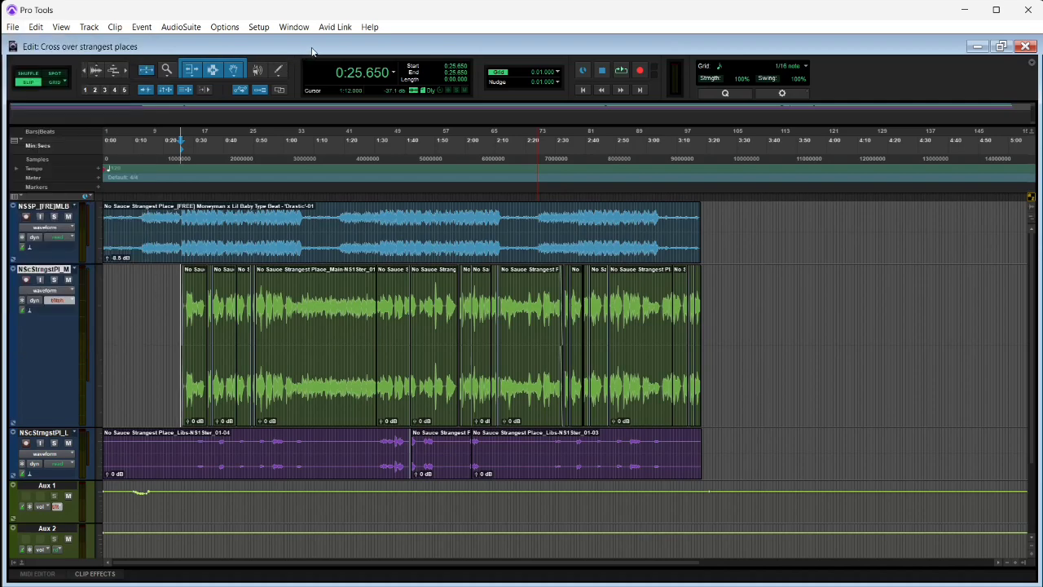
Step: Show the Mix window and save the session
key("ctrl+equal")
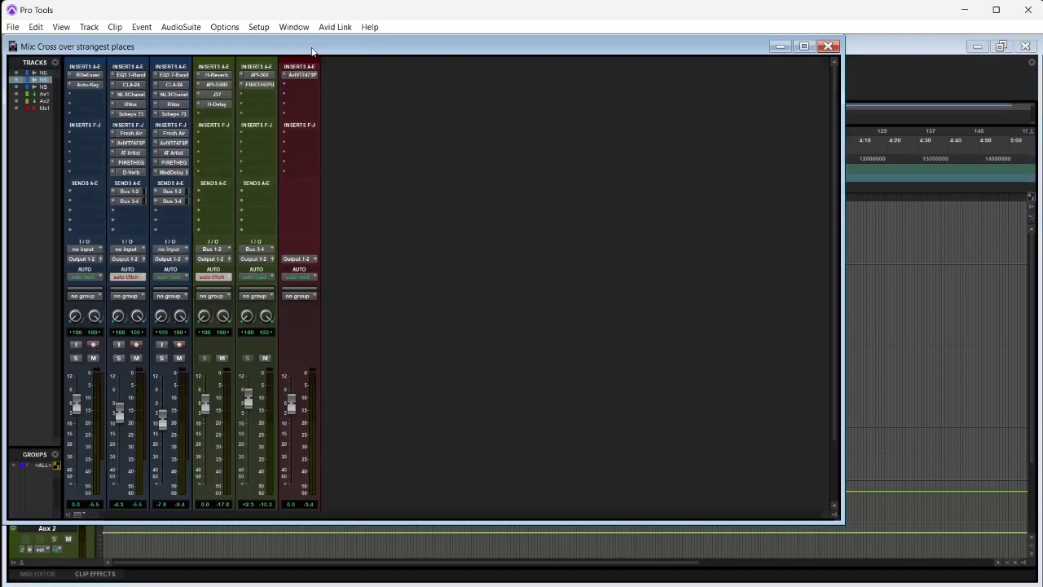
left_click(13, 27)
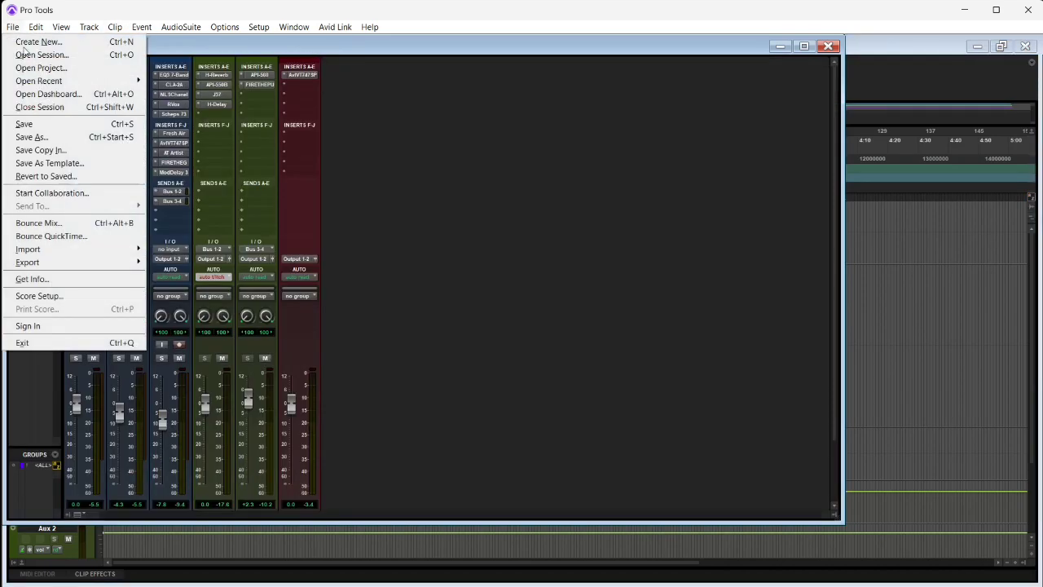
left_click(31, 125)
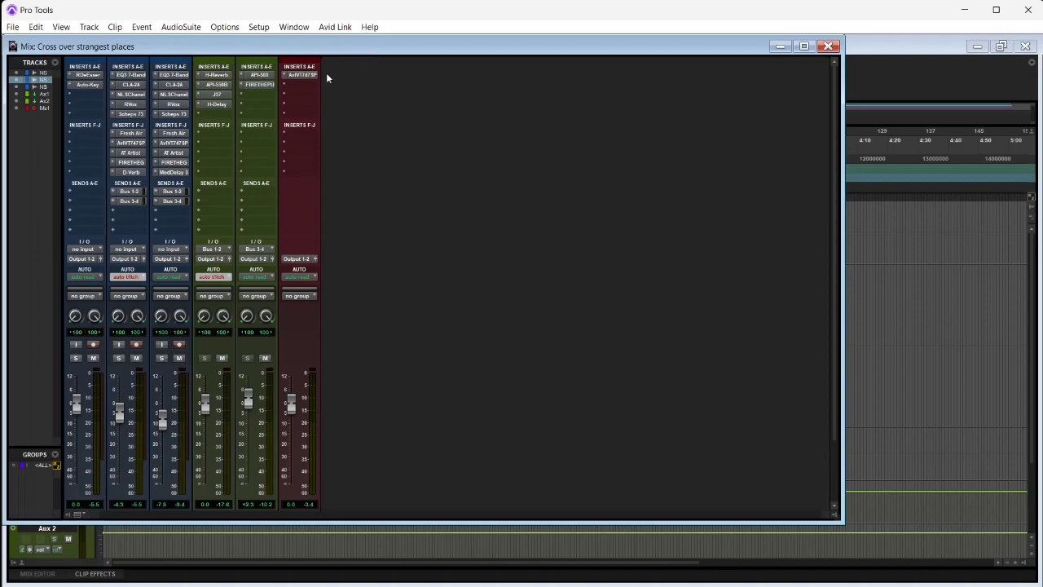
Step: Insert the stereo Ozone 8 multichannel plug-in in the master track's second insert slot
left_click(295, 85)
mouse_move(339, 130)
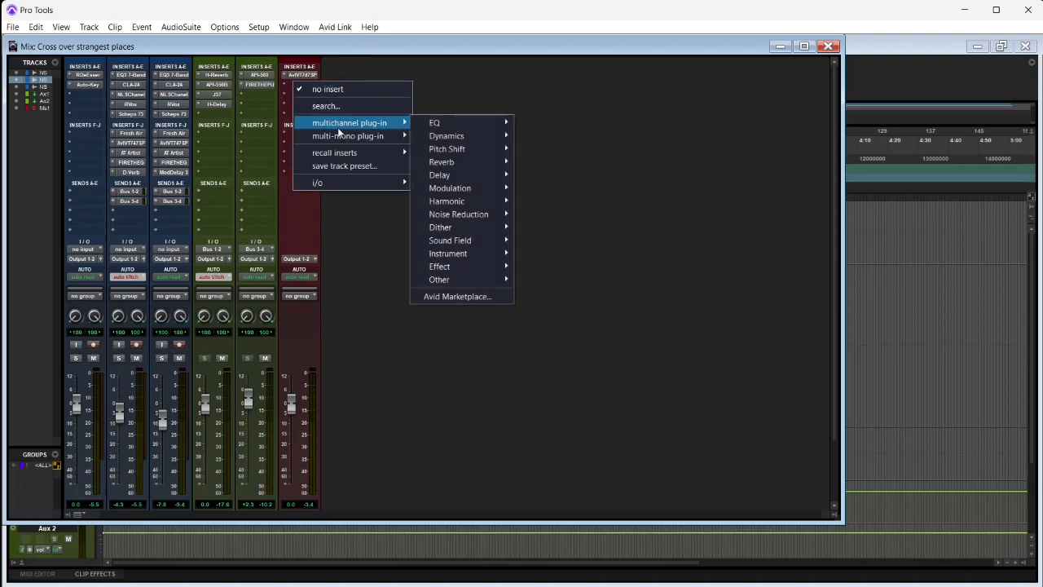
mouse_move(436, 140)
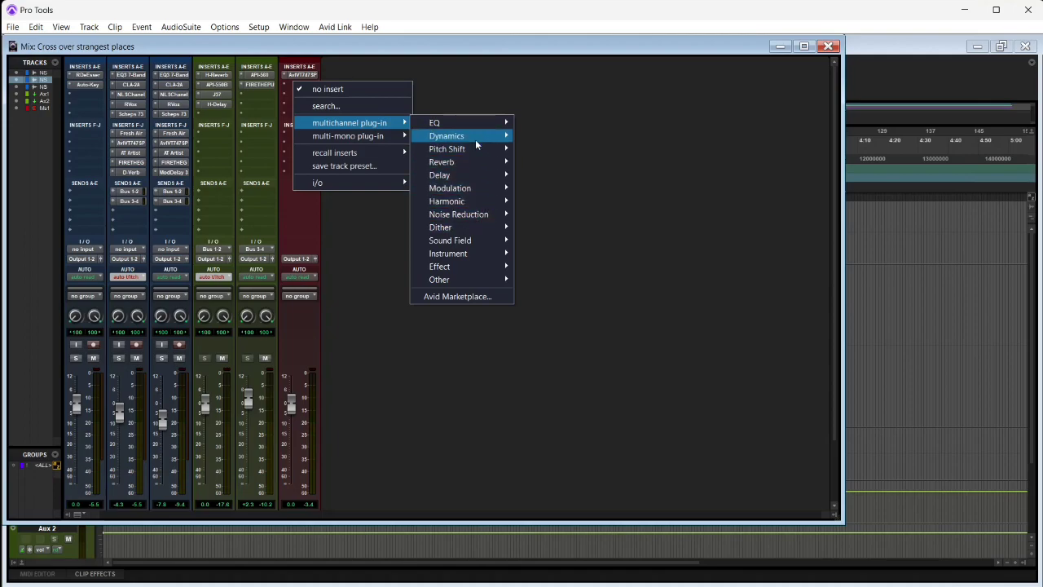
mouse_move(482, 123)
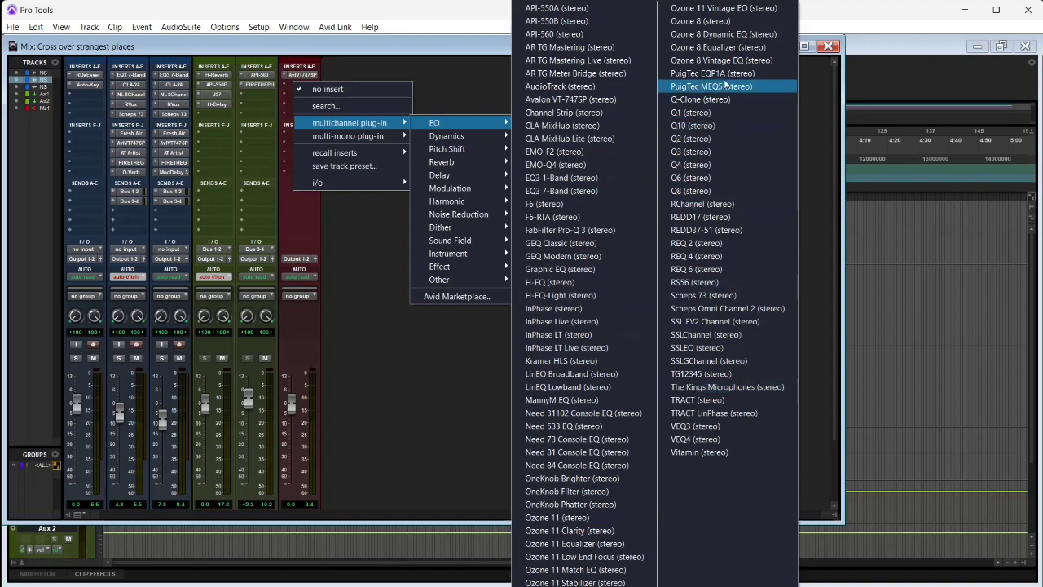
left_click(721, 33)
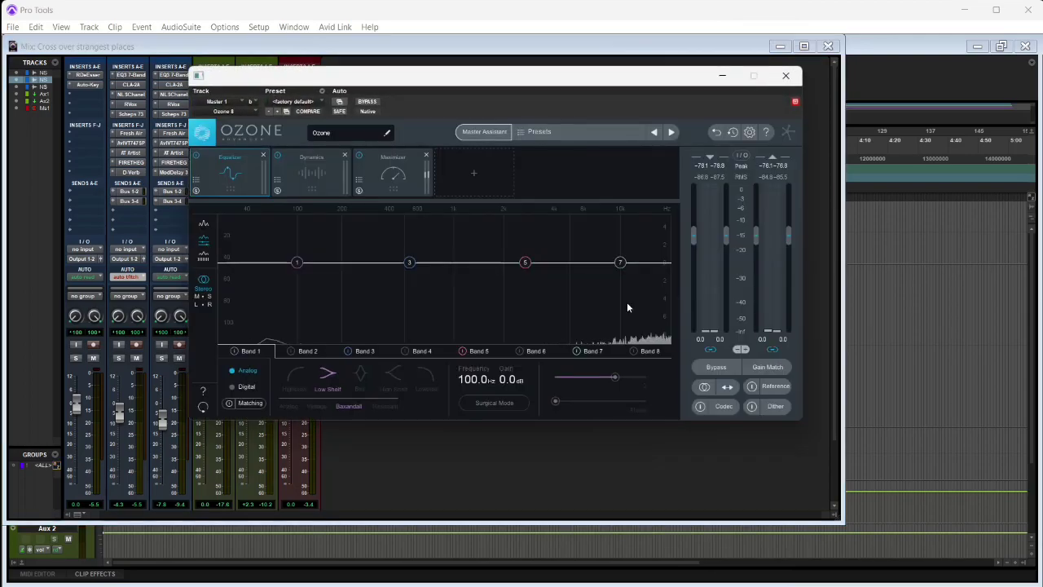
Step: Remove the Equalizer and Dynamics modules from the Ozone chain and add an Imager module ahead of the Maximizer
left_click(263, 155)
left_click(263, 155)
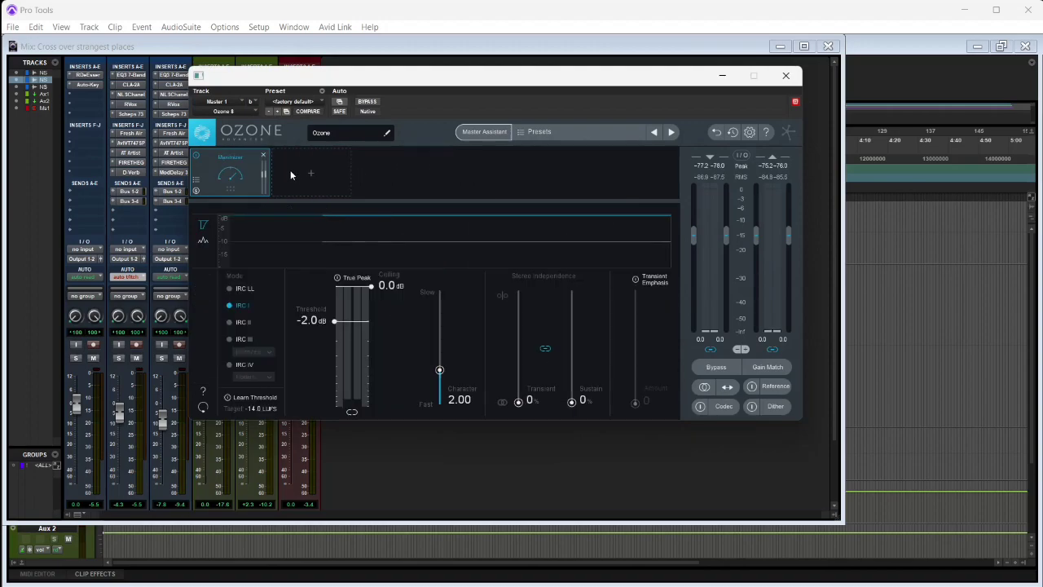
left_click(293, 174)
left_click(282, 370)
left_click_drag(339, 183, 230, 175)
Step: Add a Vintage Tape module at the start of the chain with Low Emphasis 3.6 and High Emphasis 2.2
left_click(375, 184)
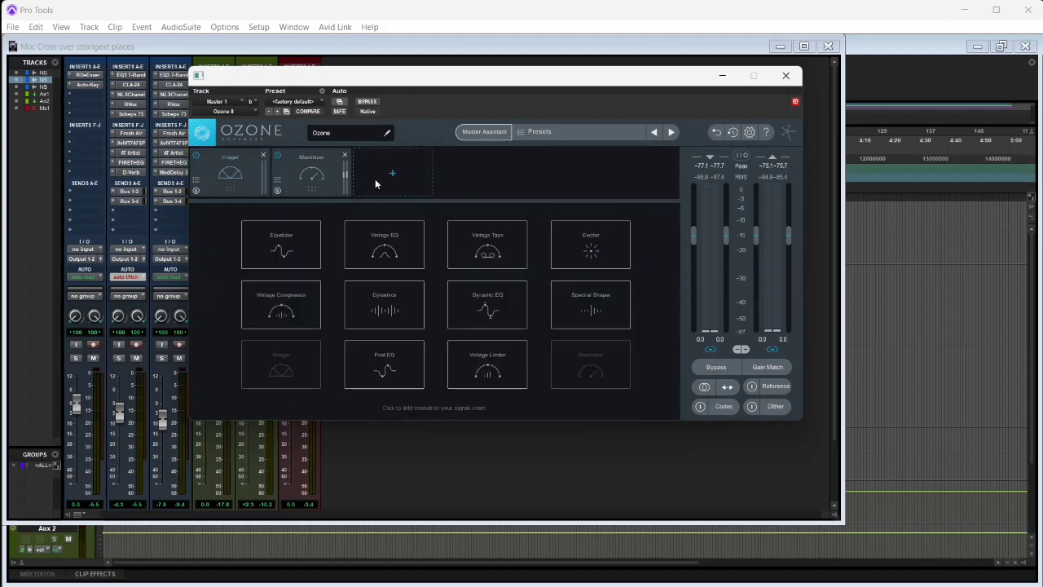
left_click(504, 257)
left_click_drag(398, 189, 223, 198)
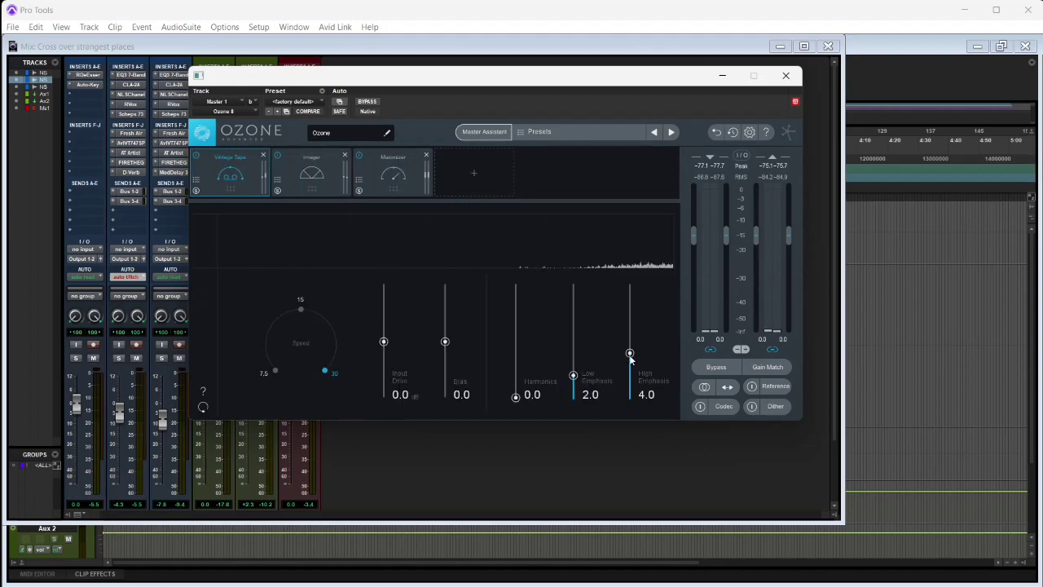
left_click_drag(630, 397, 636, 383)
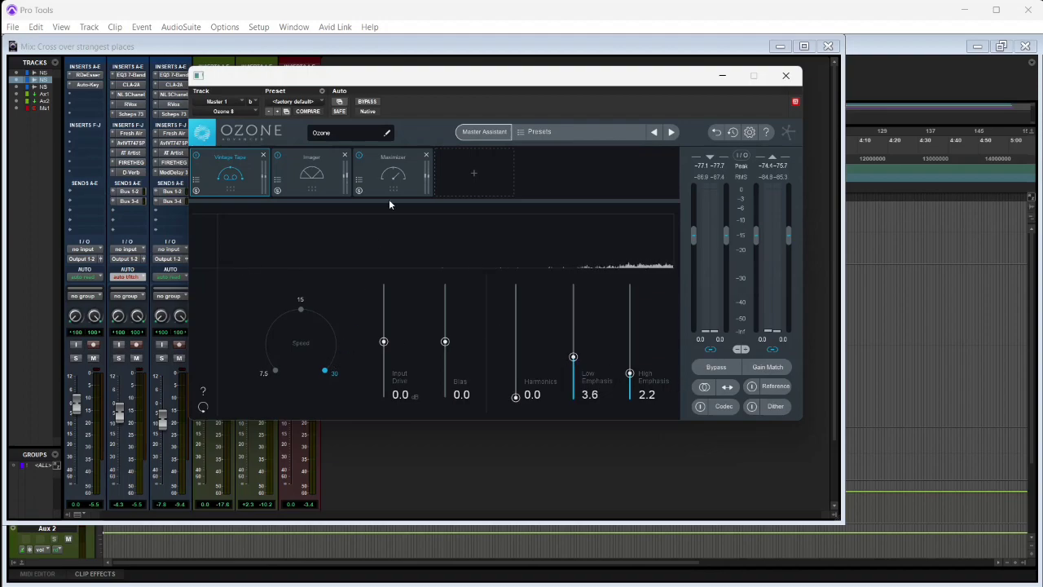
Step: During playback, set the Maximizer's threshold to 0.0 dB, ceiling to -0.1 dB, character to 0.60 and mode to IRC IV
left_click(325, 174)
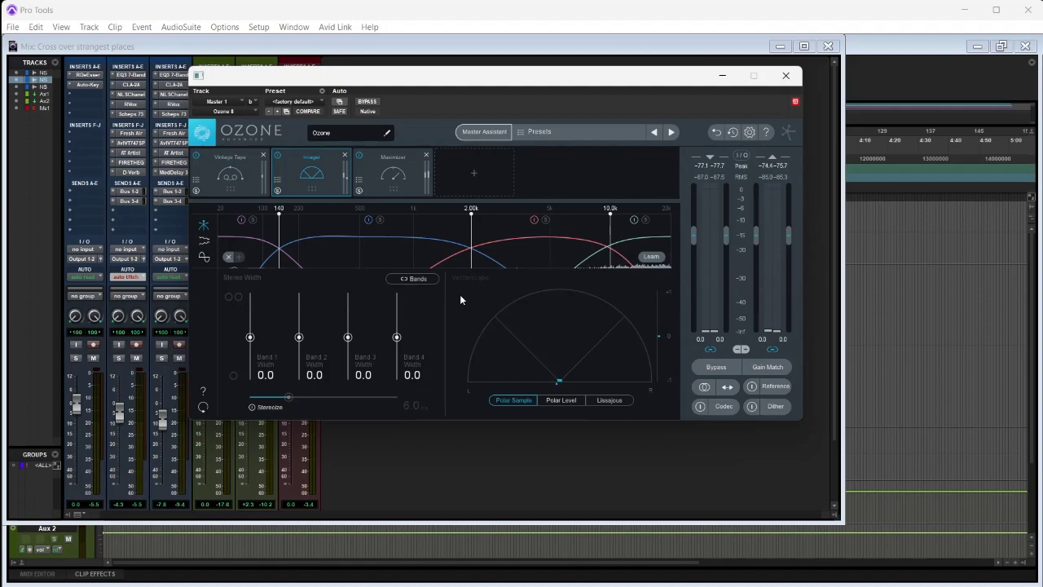
key("space")
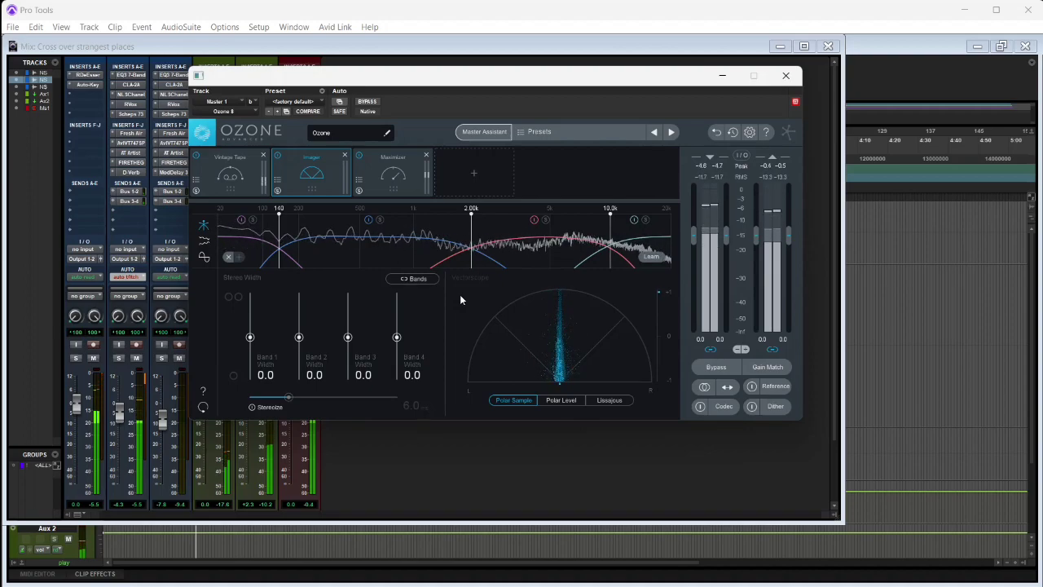
left_click(393, 172)
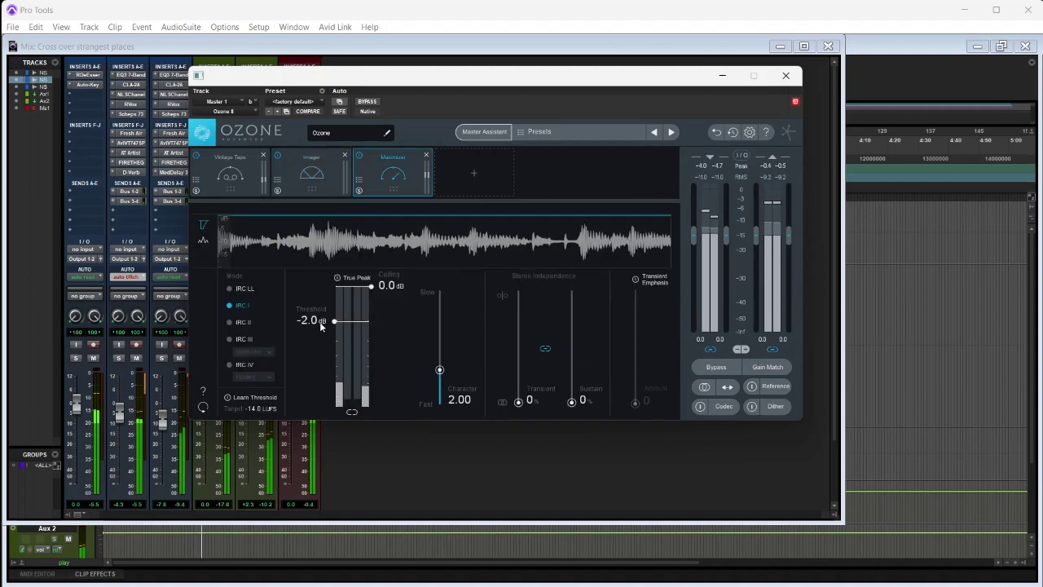
left_click_drag(320, 324, 374, 294)
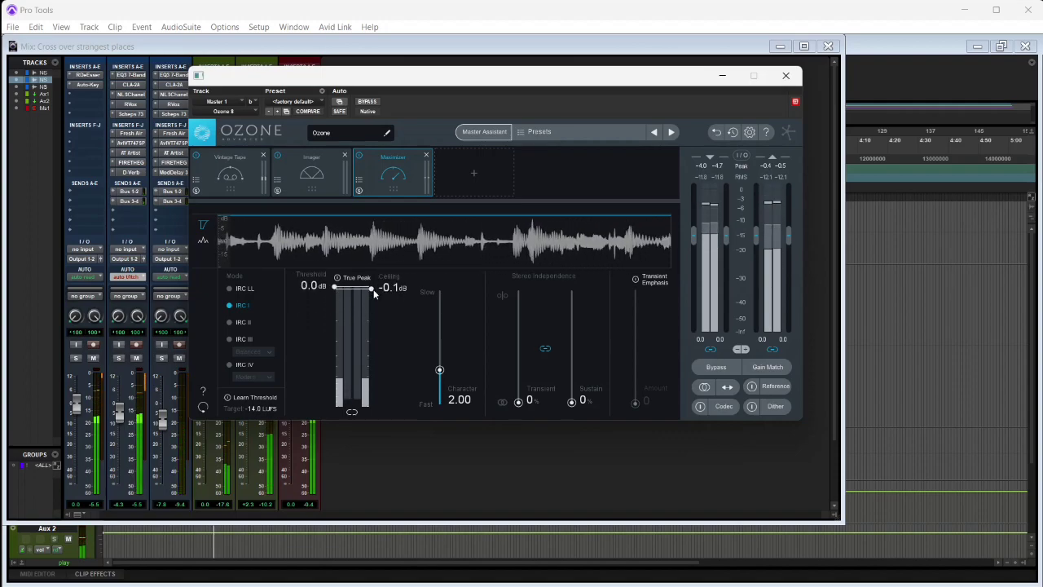
left_click_drag(439, 370, 445, 398)
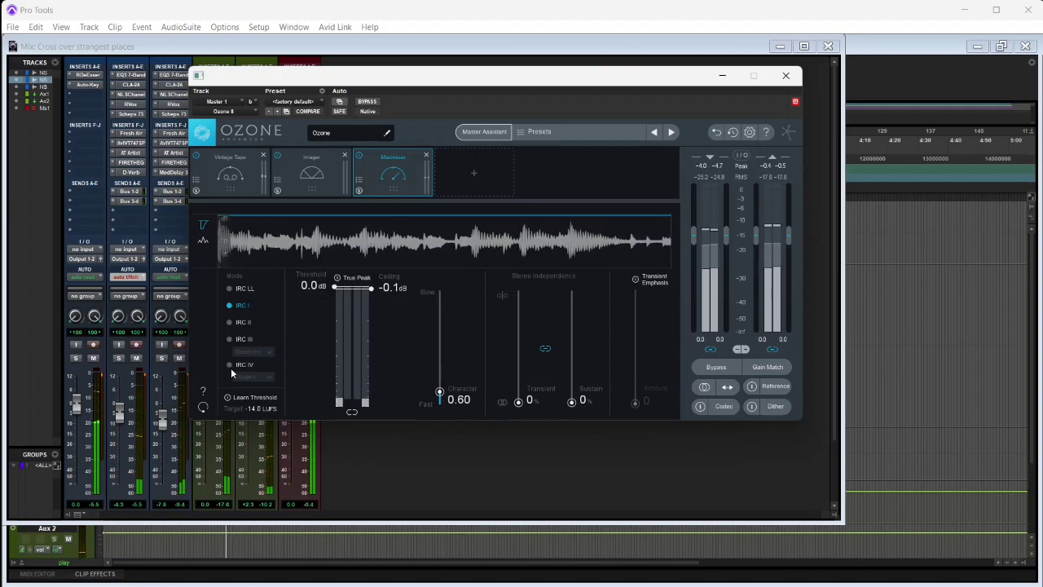
left_click(232, 367)
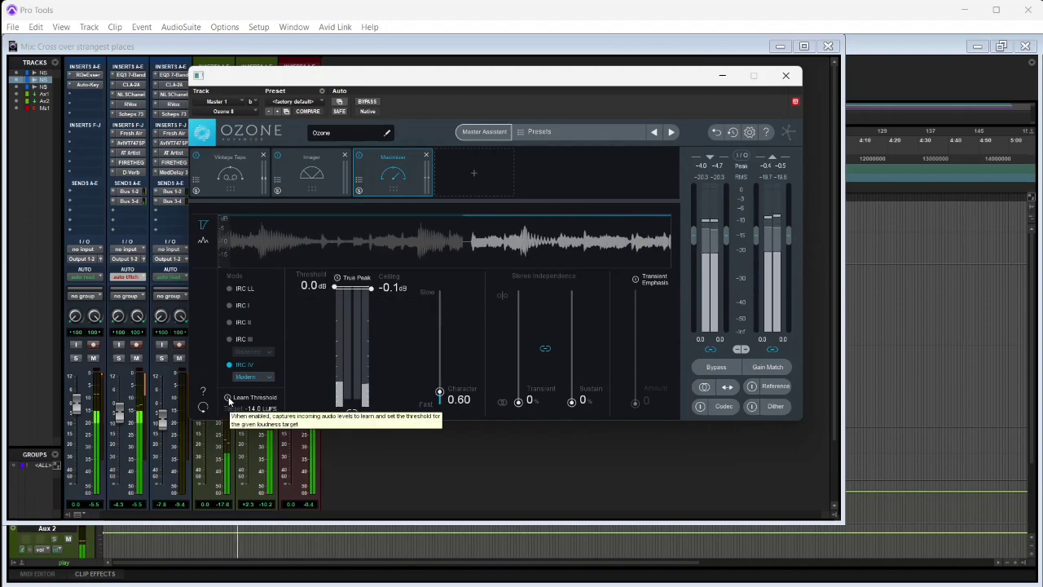
Step: Learn the Imager's crossover points, enable Stereoize and set the Band 1 width to -26.6
left_click(305, 173)
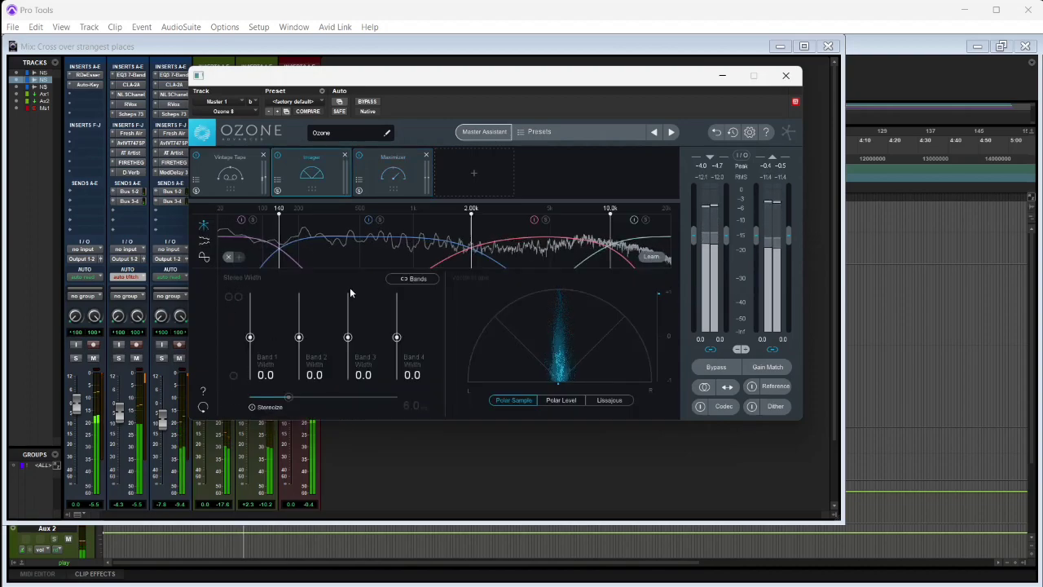
left_click(651, 256)
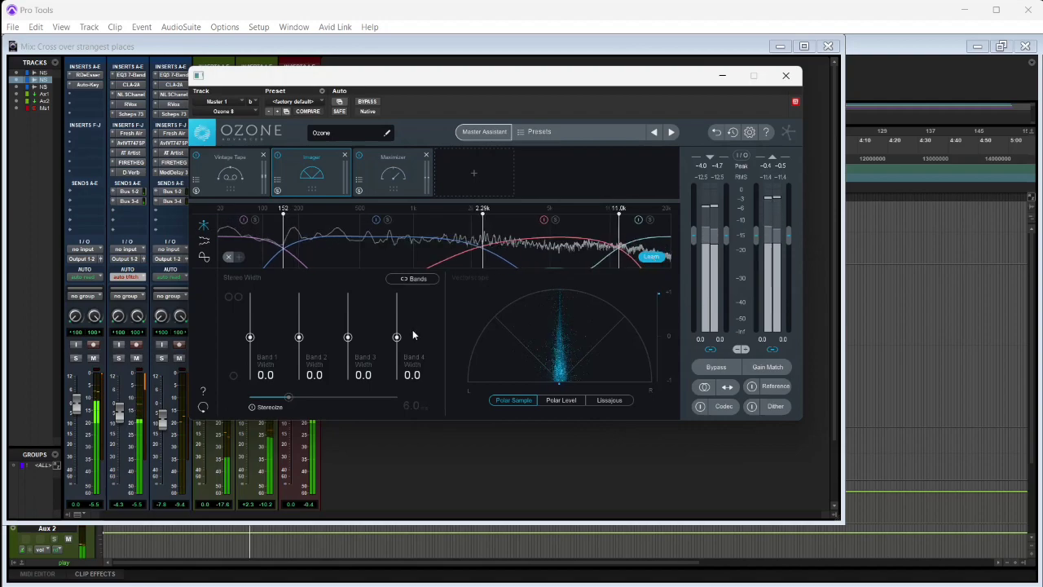
left_click(252, 407)
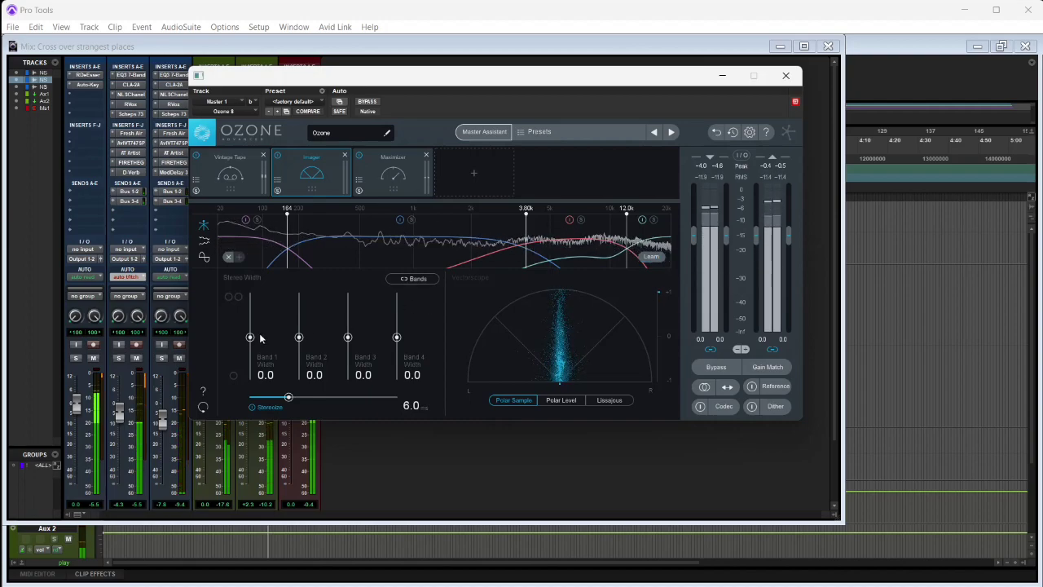
left_click_drag(250, 337, 253, 350)
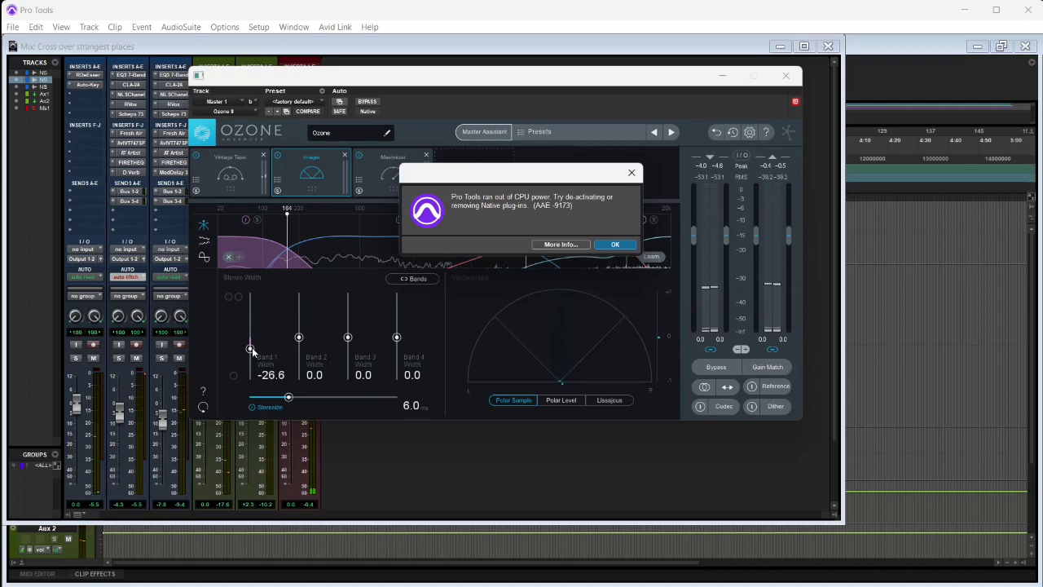
Step: Dismiss the CPU error and set the playback engine's H/W buffer size to 1024 samples
key("Return")
left_click(226, 31)
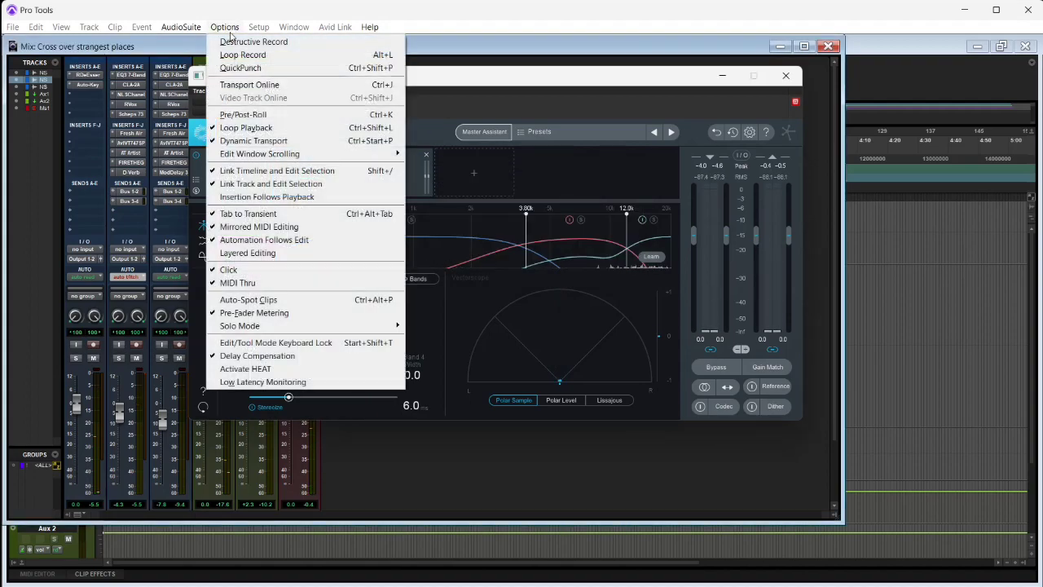
left_click(17, 30)
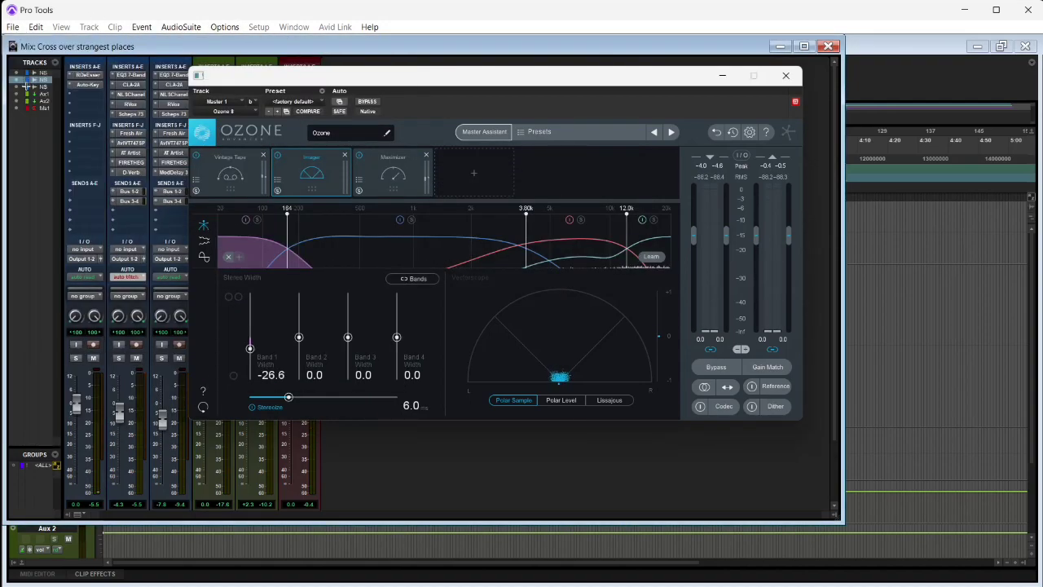
left_click(15, 33)
left_click(32, 121)
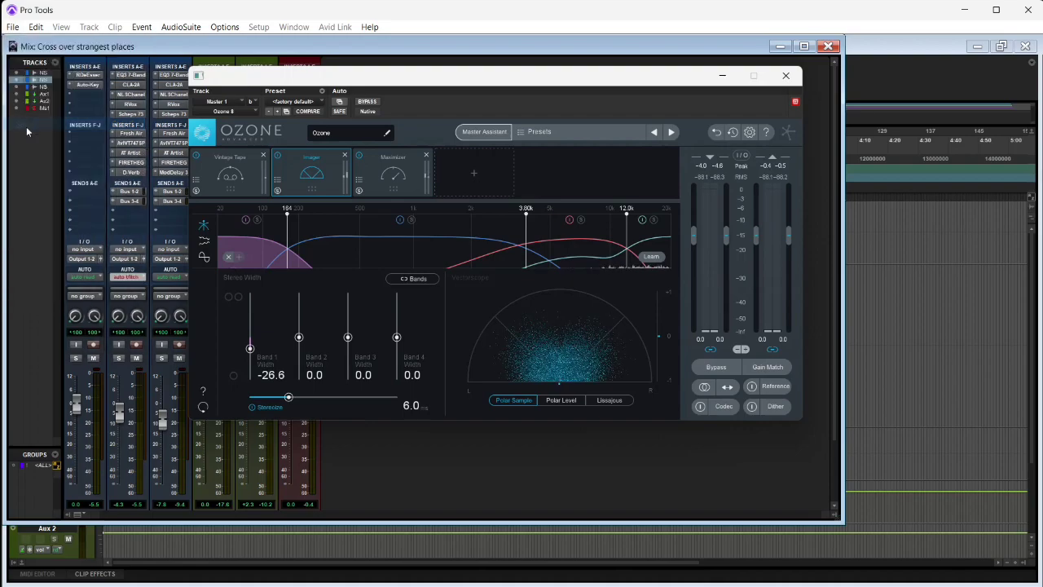
left_click(258, 28)
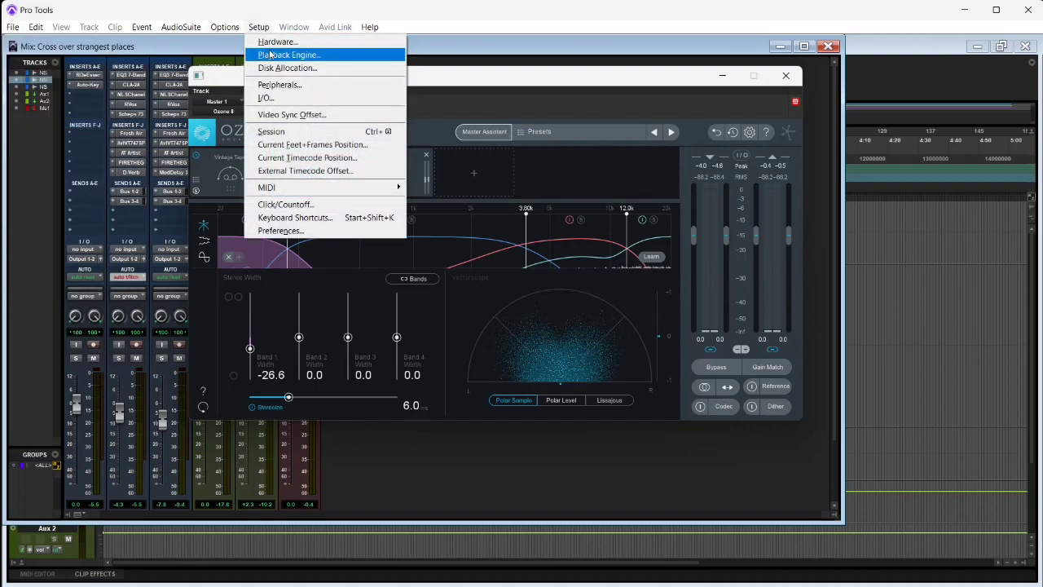
left_click(270, 55)
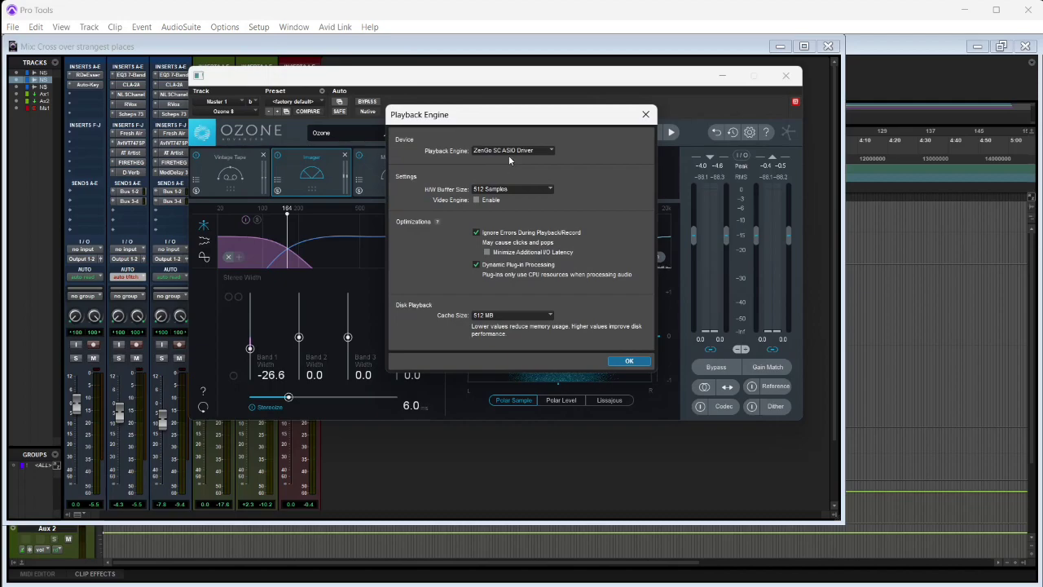
left_click(494, 188)
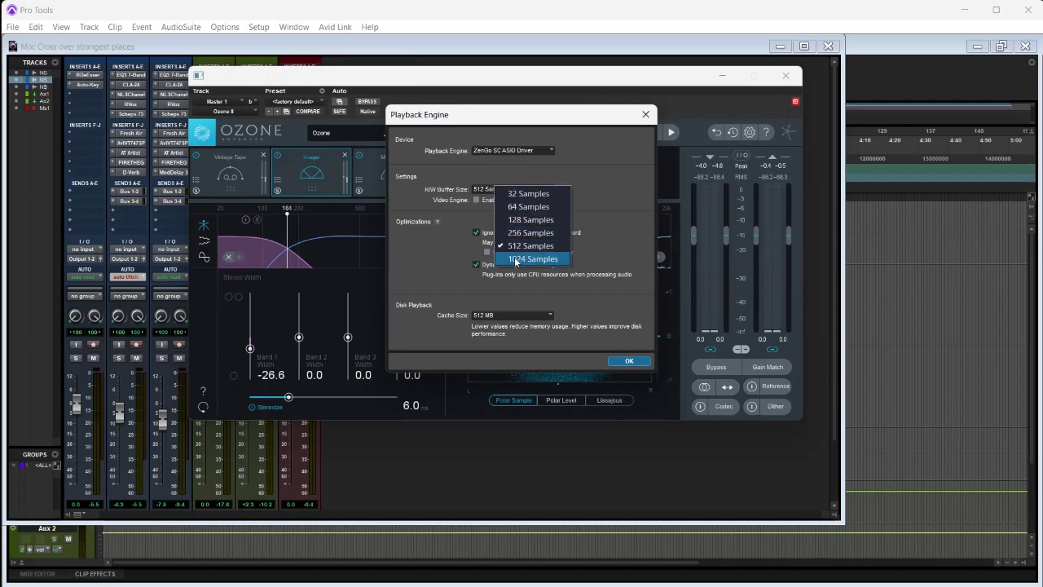
left_click(514, 261)
left_click(622, 360)
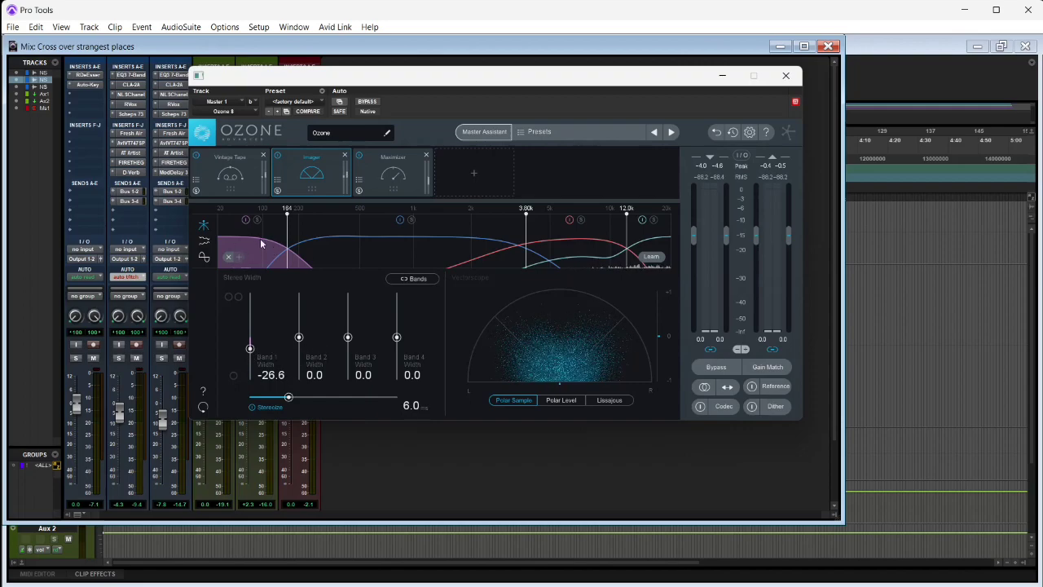
Step: Move the Imager's lowest crossover to 193 Hz and set Band 2, 3 and 4 widths to 26.6, 21.5 and 20.3, comparing against bypass during playback
left_click_drag(288, 242, 296, 246)
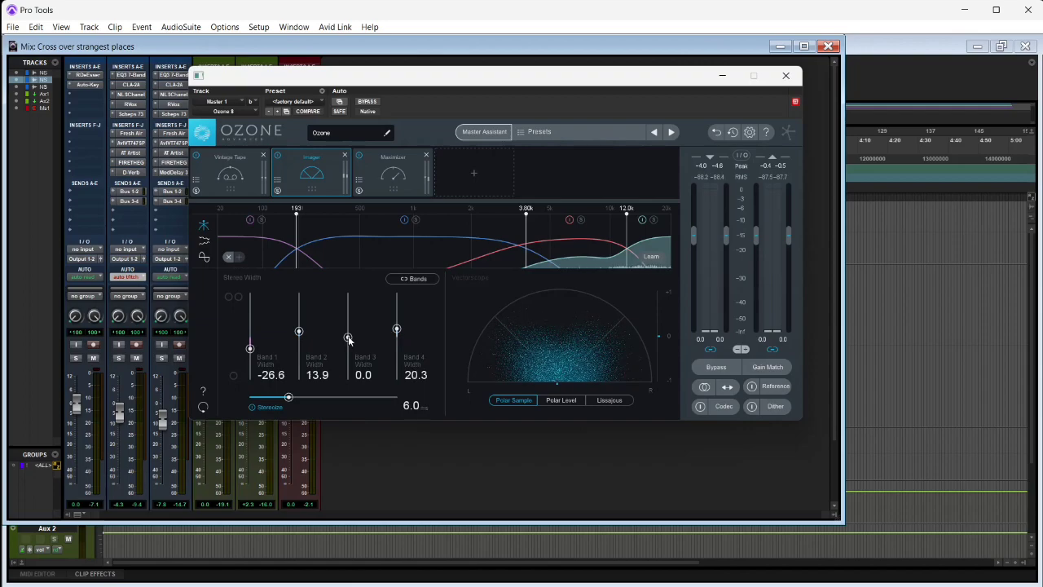
left_click_drag(346, 335, 346, 333)
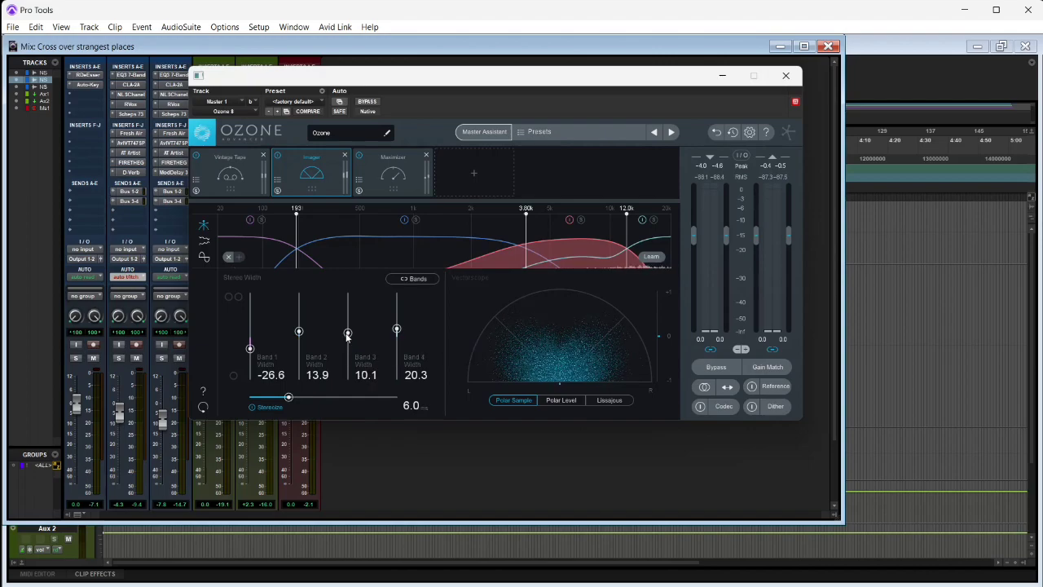
key("space")
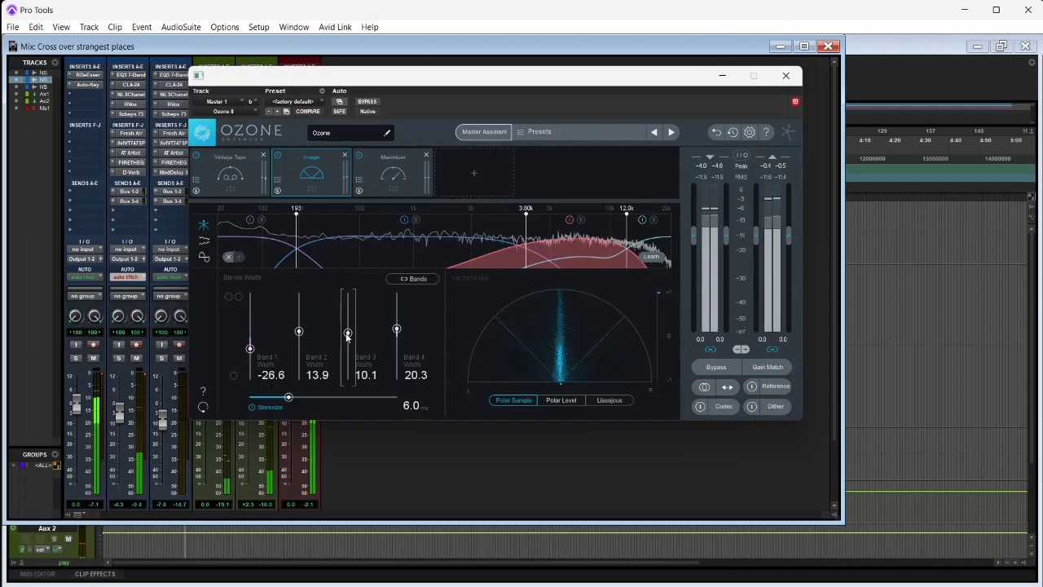
left_click(276, 155)
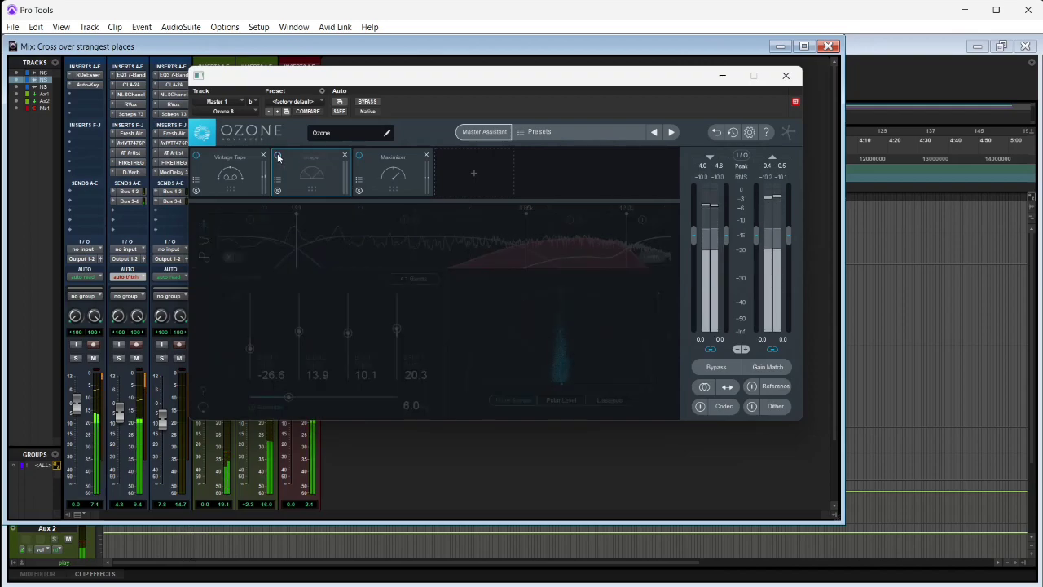
left_click(277, 154)
left_click_drag(299, 332, 349, 328)
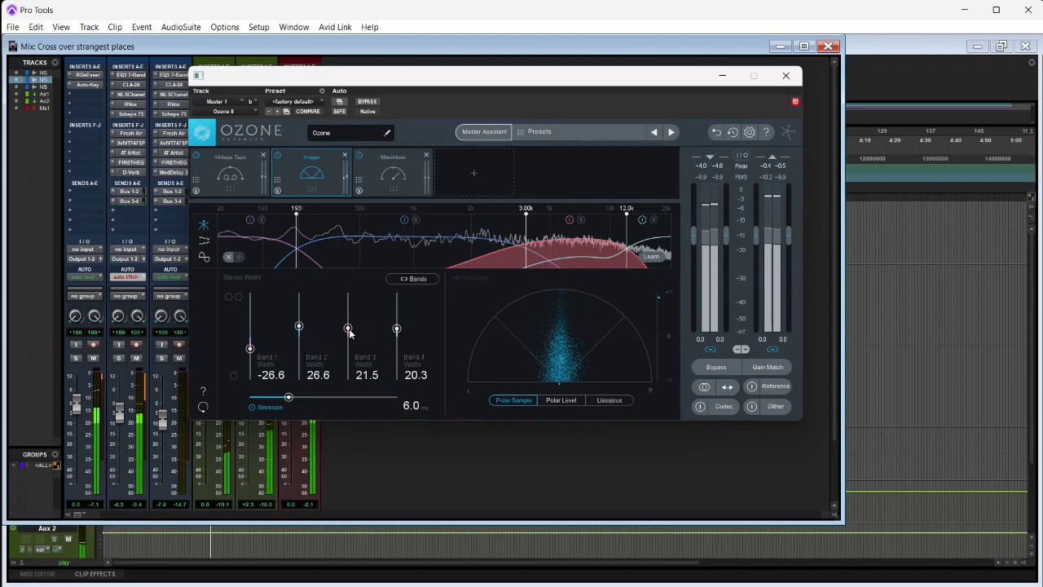
Step: Let the Maximizer learn its threshold for the -14.0 LUFS target from the playing song, then stop learning
left_click(402, 189)
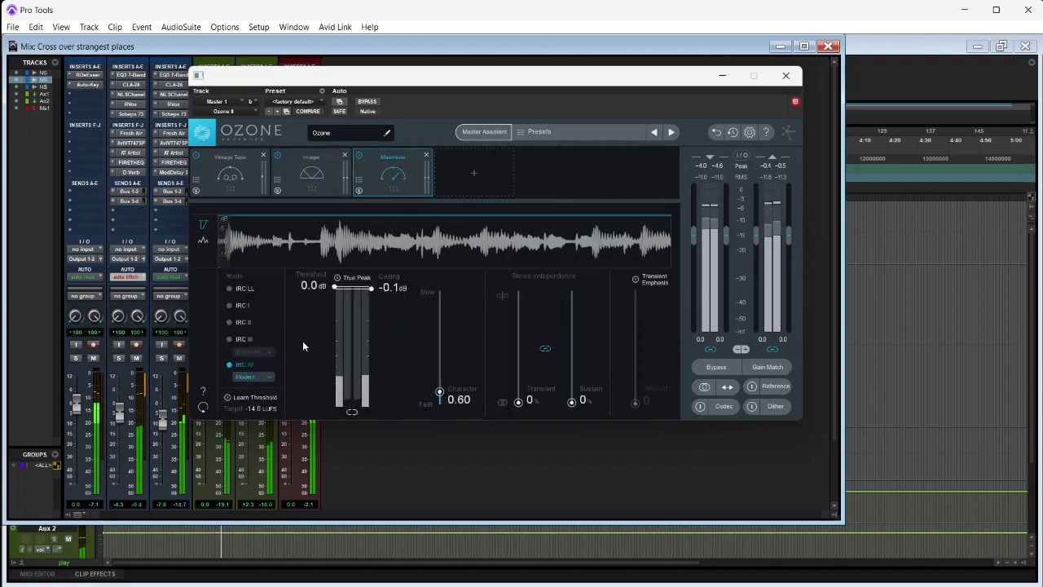
left_click(229, 397)
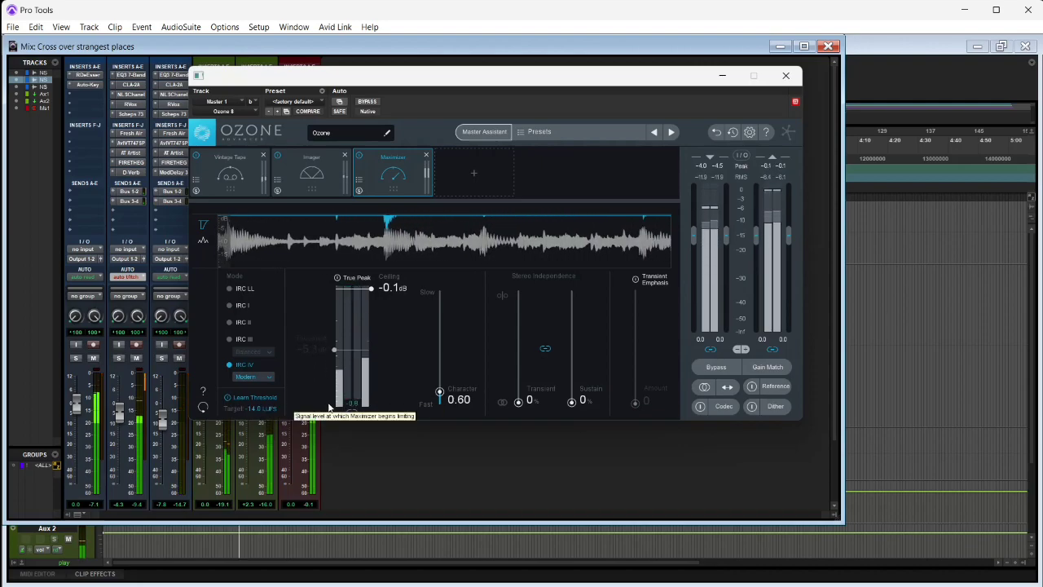
left_click(242, 396)
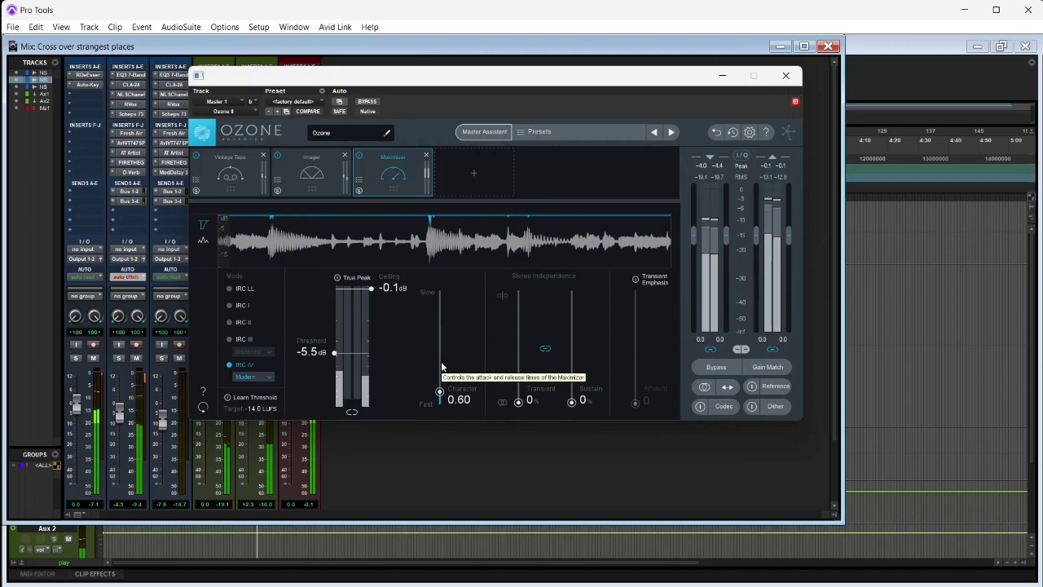
Step: Turn on Ozone's Dither and set its bit depth to 24
left_click(778, 410)
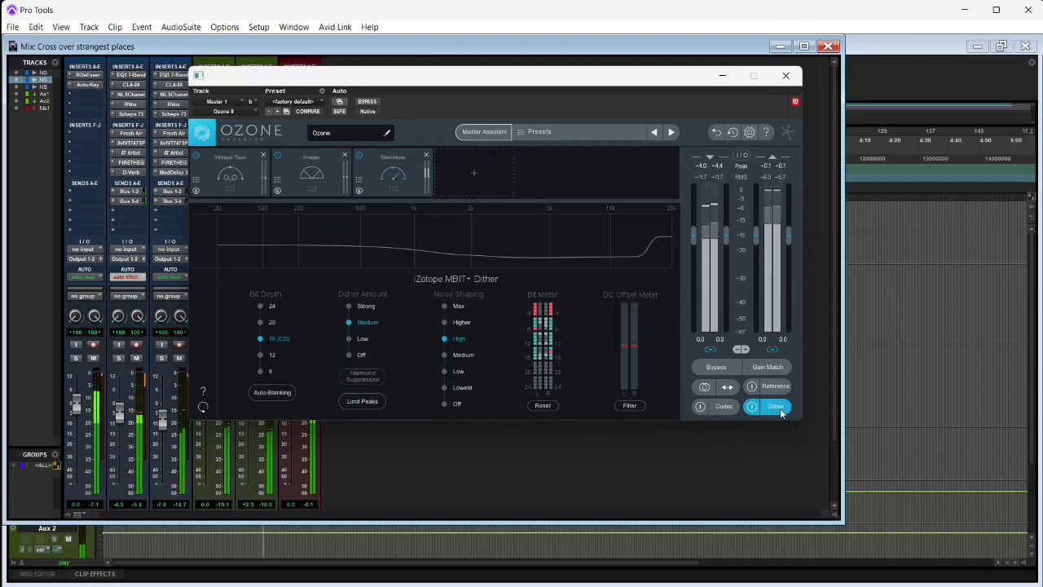
left_click(260, 306)
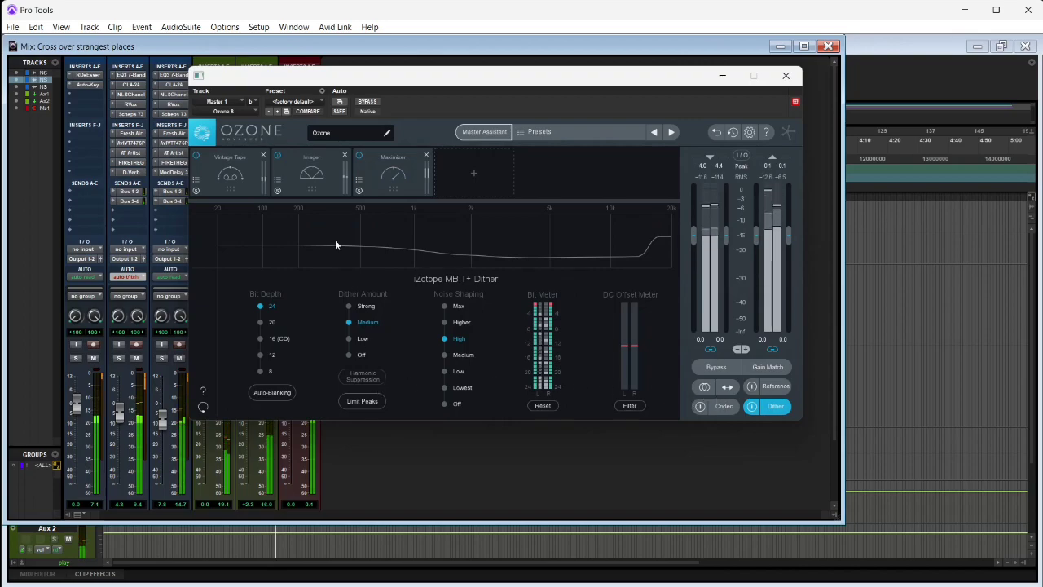
Step: Set the Imager's Band 4 width to 32.9 during playback and dismiss the CPU error
left_click(314, 175)
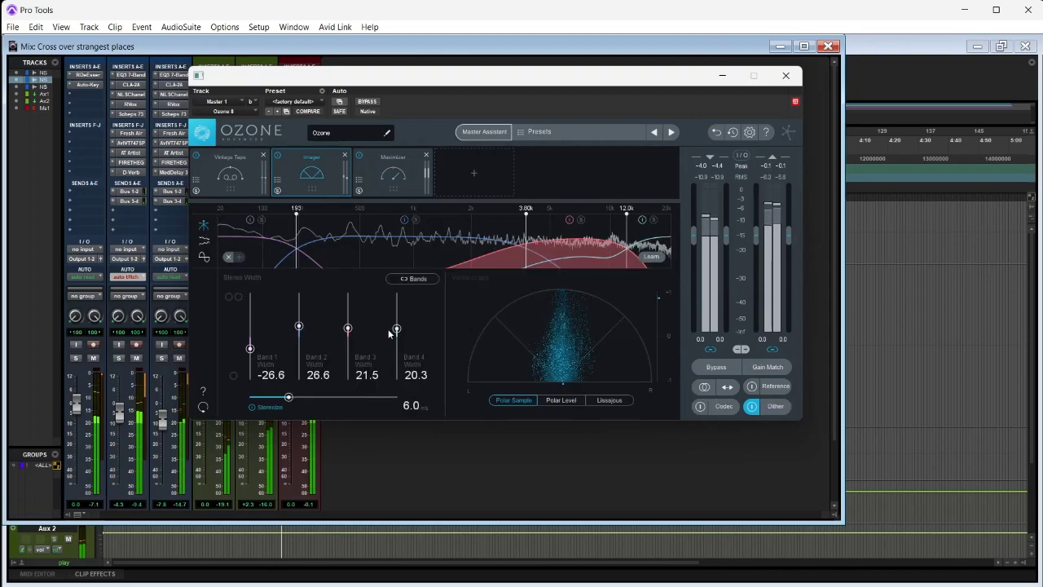
left_click_drag(396, 330, 397, 323)
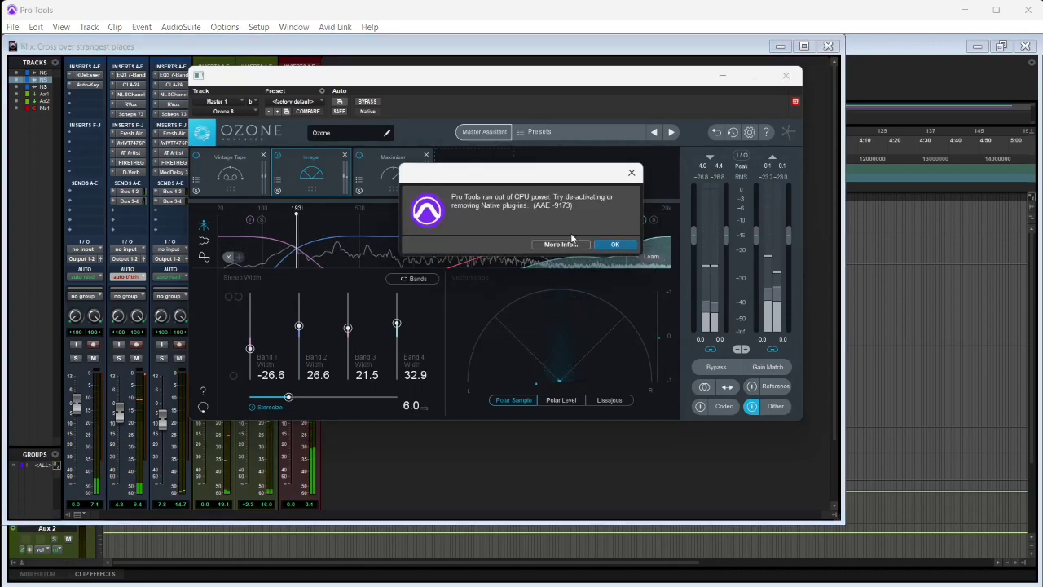
left_click(611, 245)
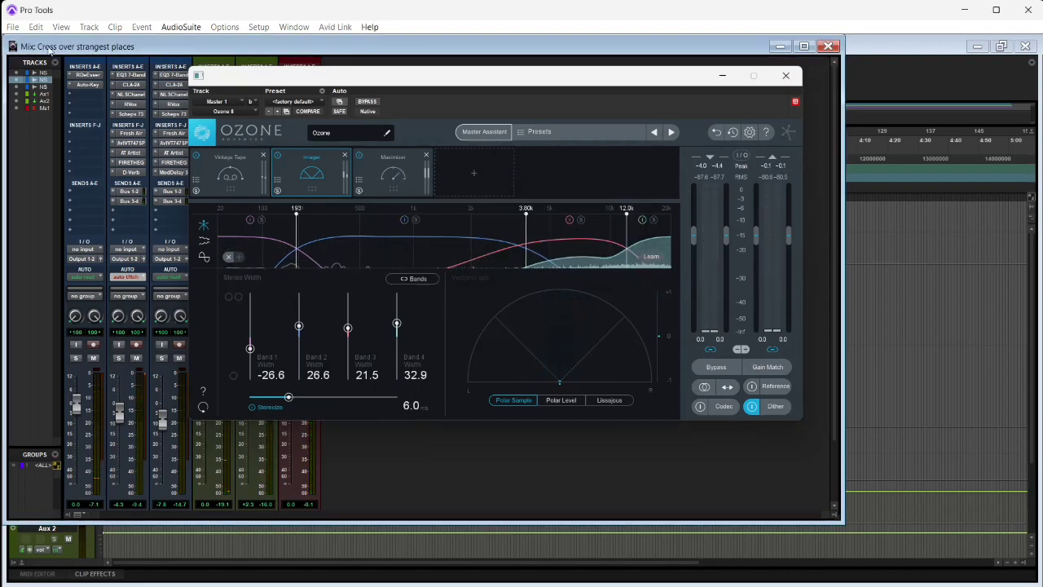
Step: Save the session and close the Ozone window
left_click(12, 27)
key("Escape")
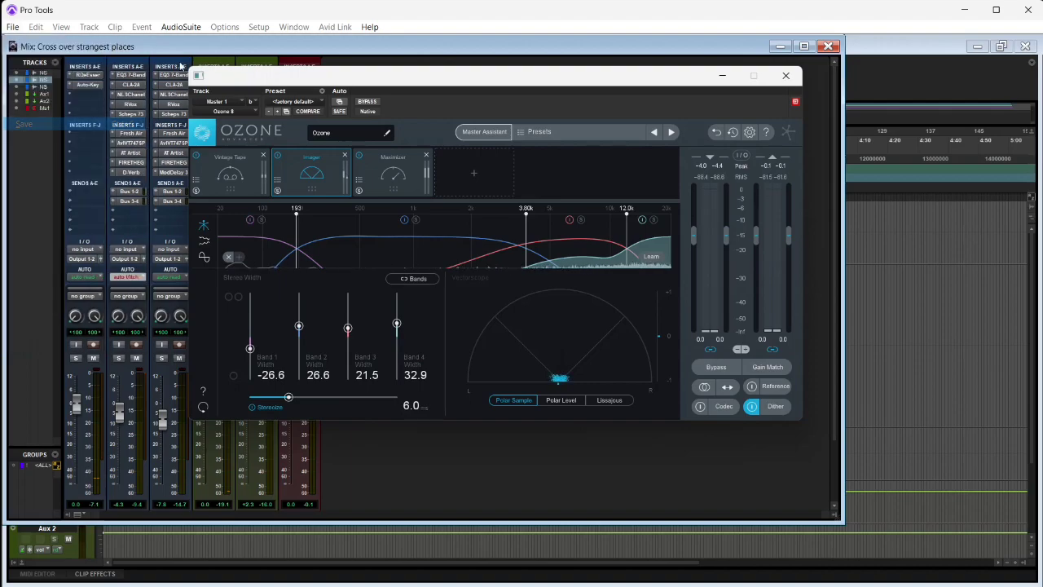
left_click(220, 27)
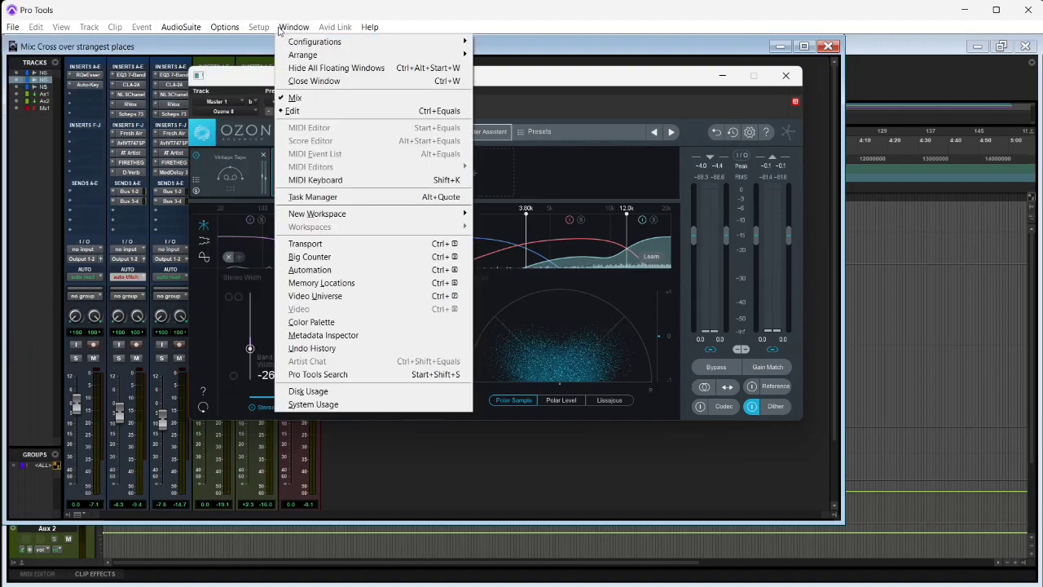
mouse_move(294, 28)
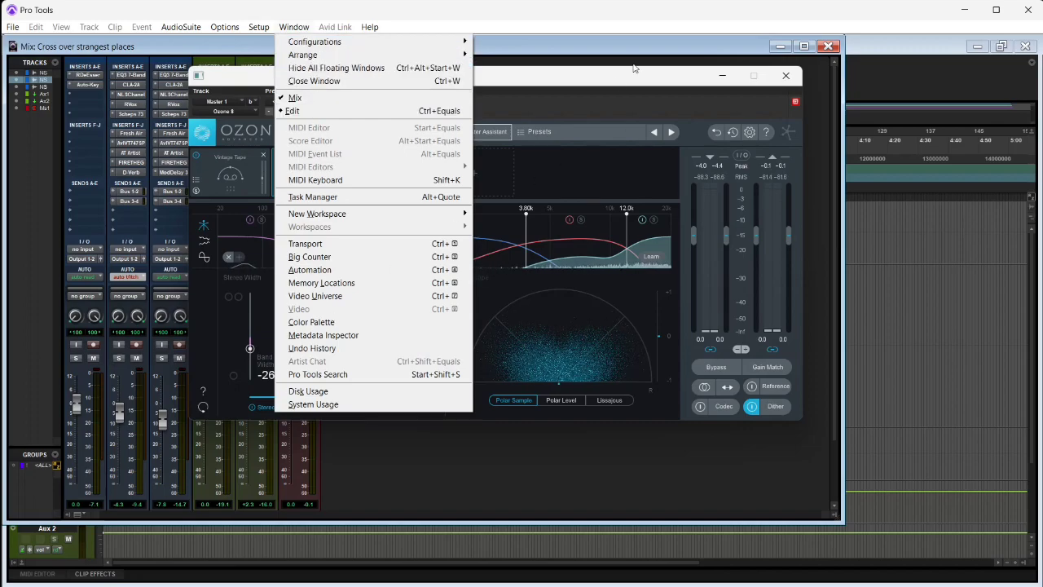
left_click(753, 78)
left_click(786, 76)
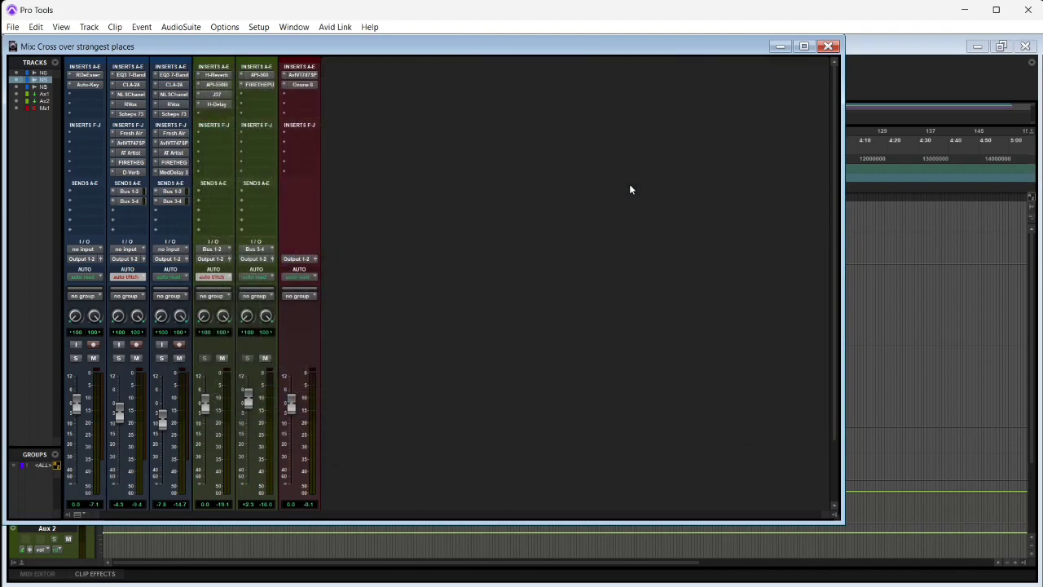
Step: Reopen Ozone on the master track and review its Vintage Tape, Imager and Maximizer settings
left_click(307, 84)
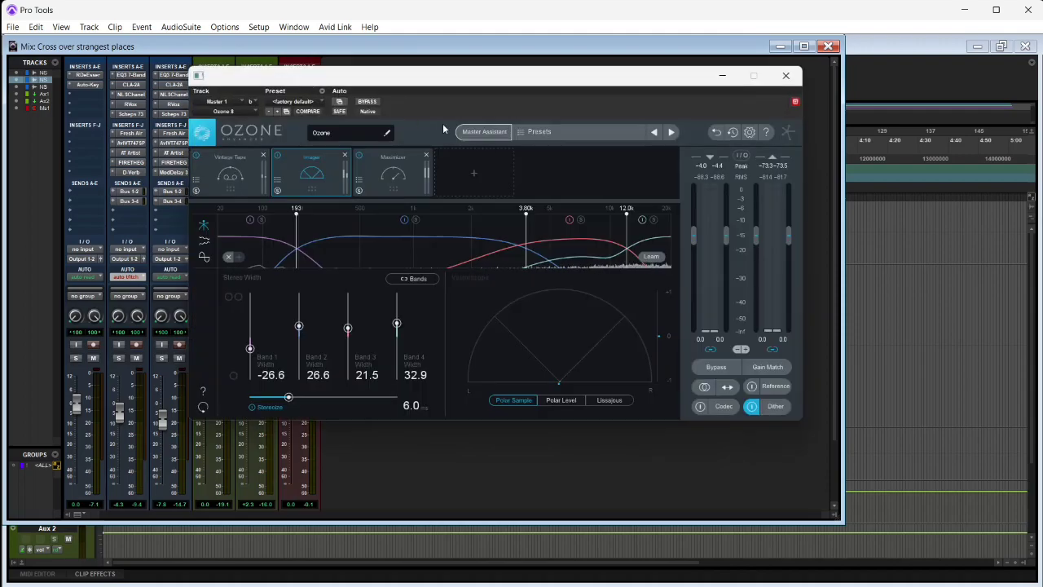
left_click(245, 179)
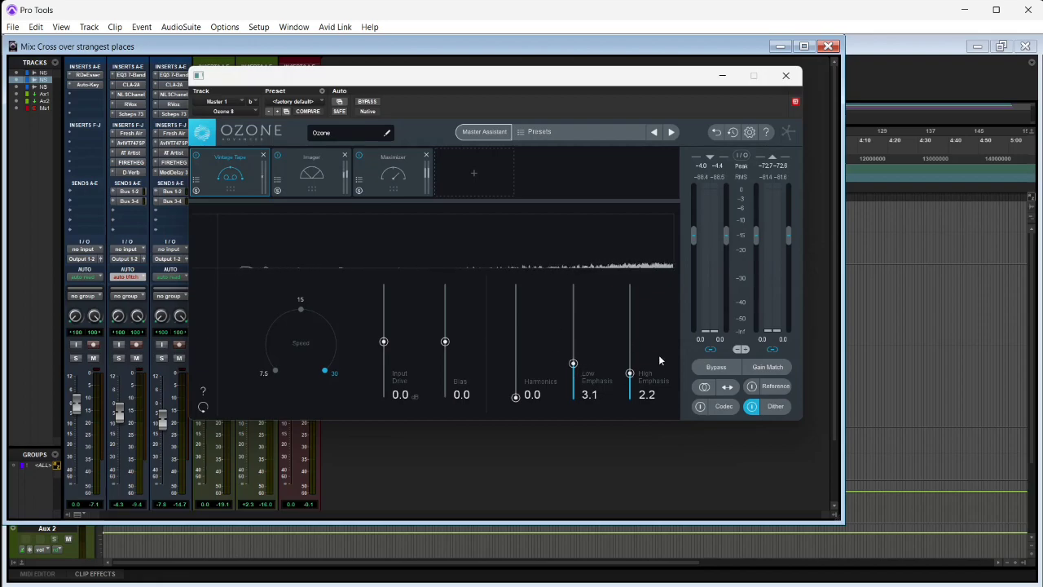
left_click(315, 180)
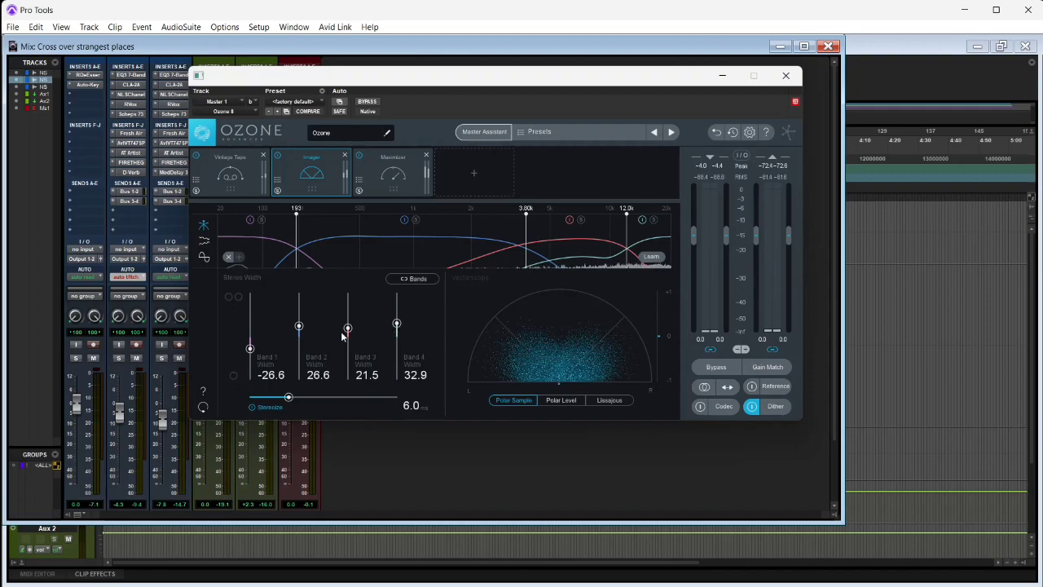
left_click(414, 178)
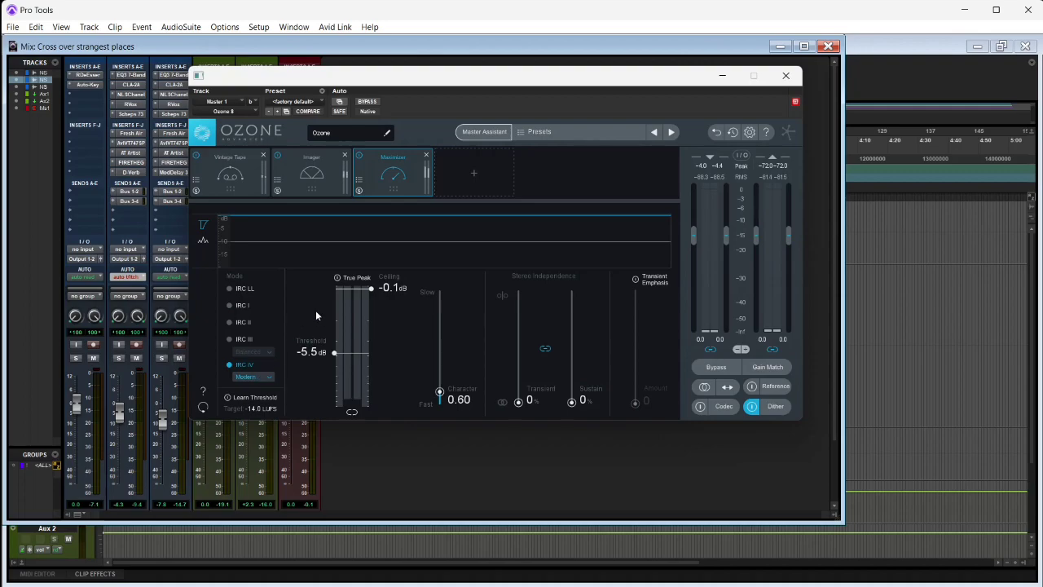
left_click(267, 378)
left_click(247, 401)
Step: Compare the Maximizer against bypass during playback and lower its threshold to -6.8 dB
left_click_drag(362, 79, 524, 110)
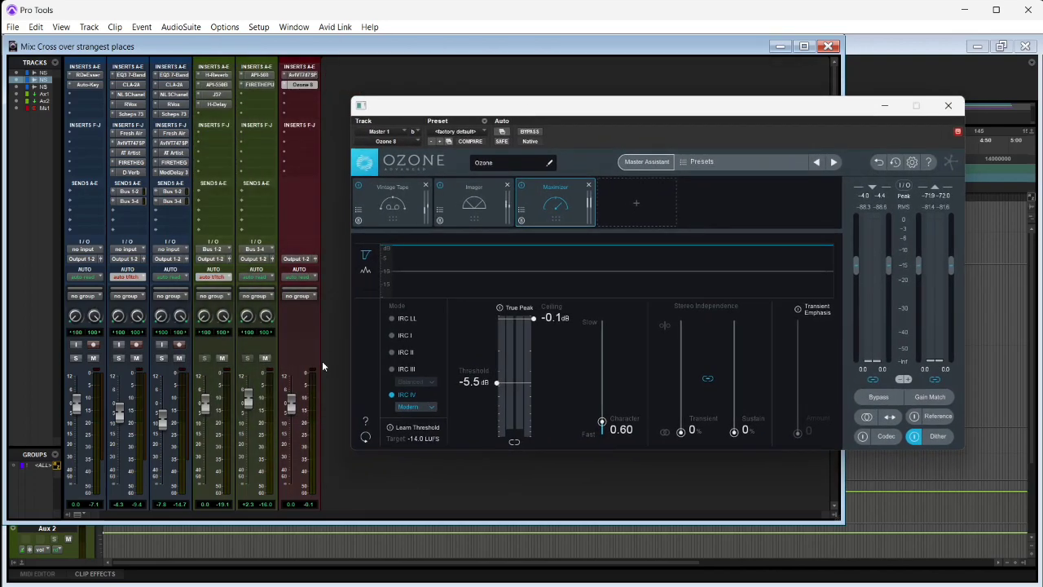
key("space")
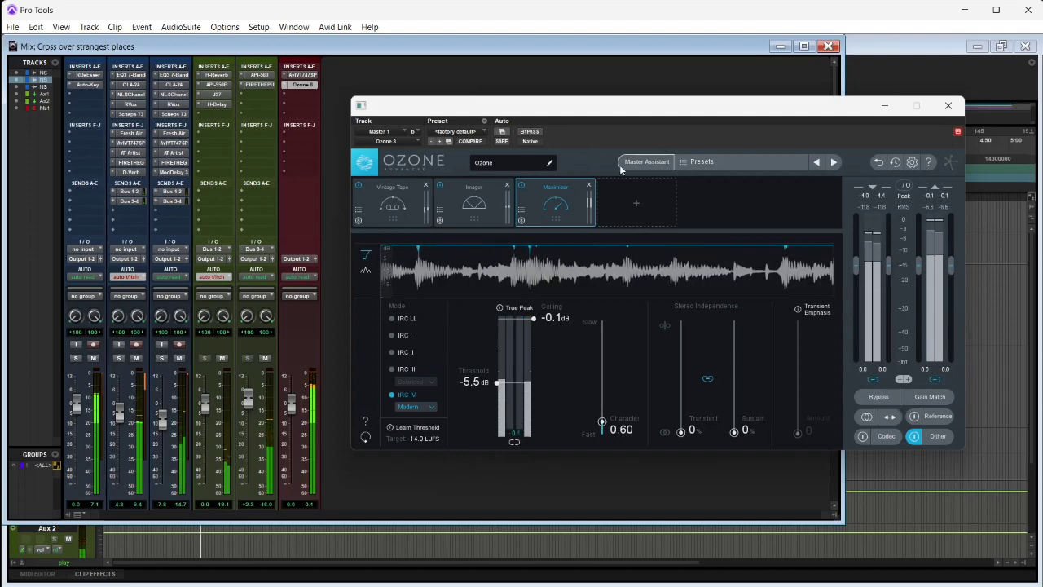
left_click(522, 187)
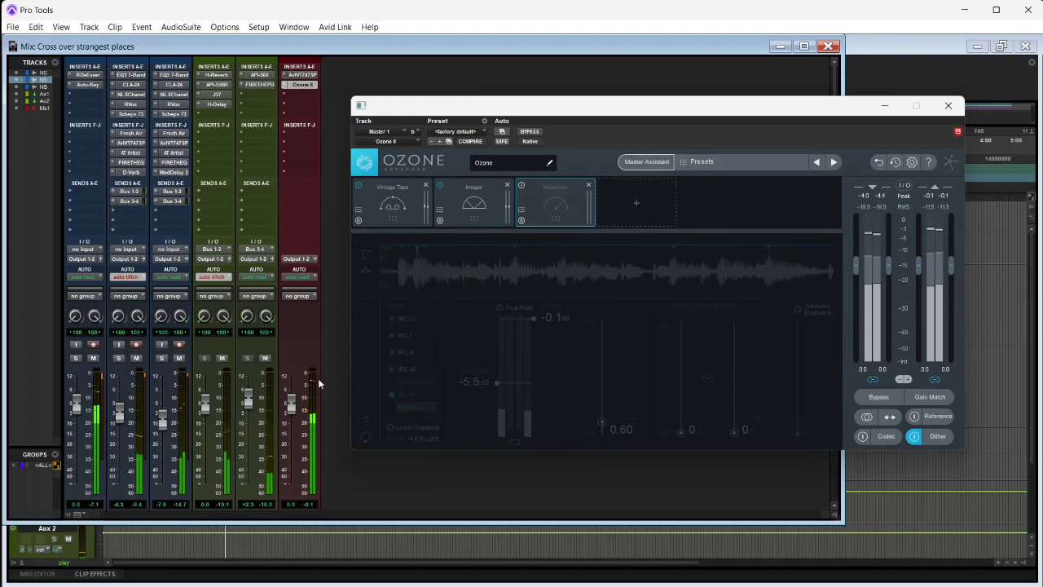
left_click(521, 185)
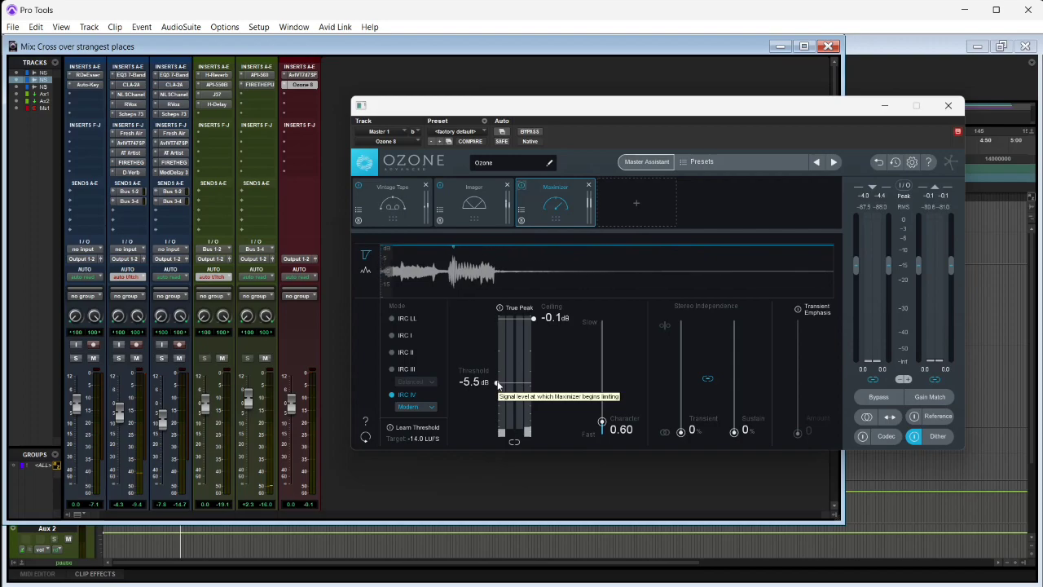
left_click_drag(497, 385, 499, 397)
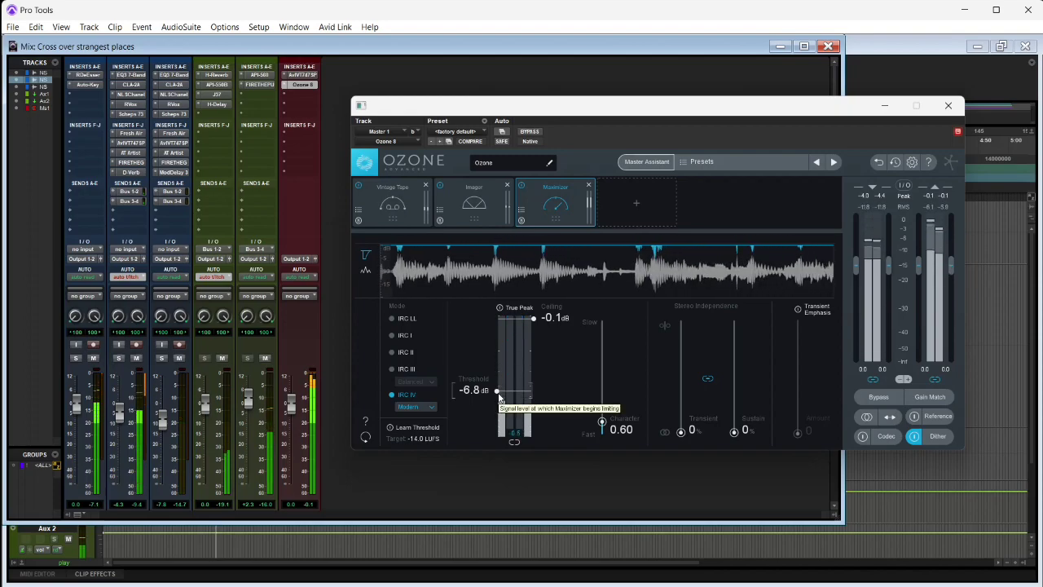
key("space")
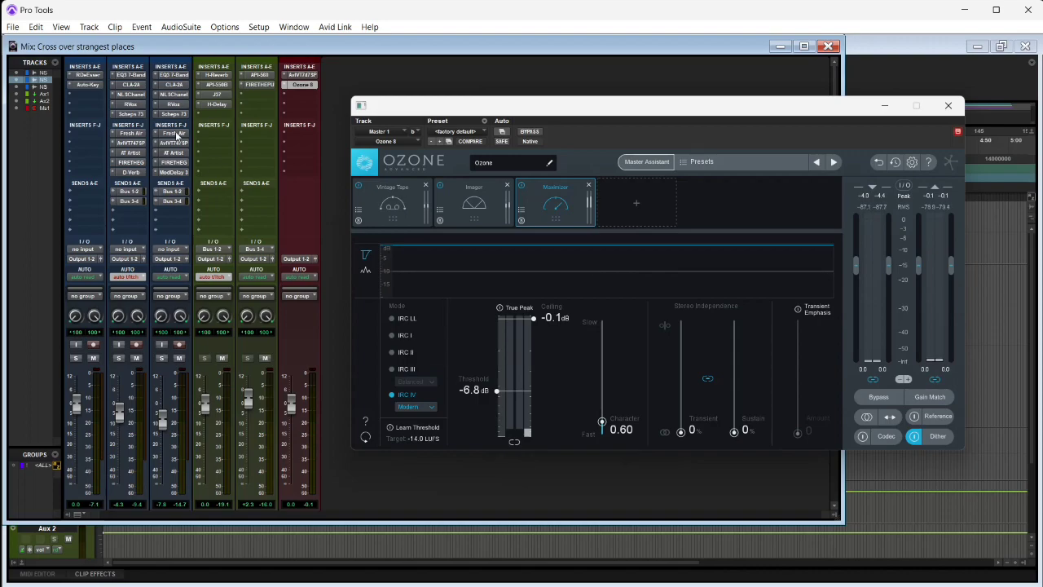
Step: Close Ozone, play the song from about 0:19 with the mixer in view, and save the session
left_click(918, 82)
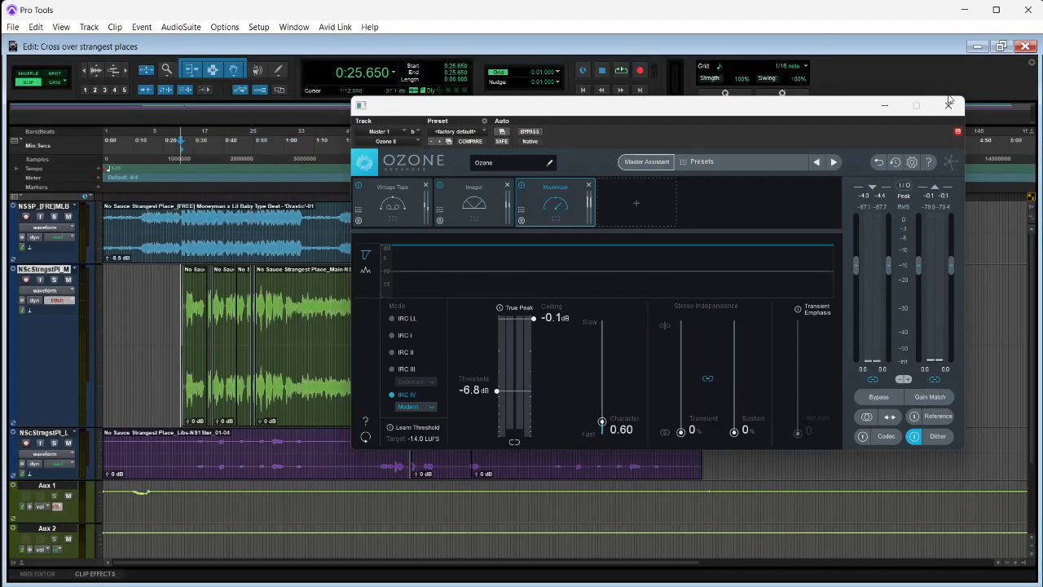
left_click(947, 104)
left_click(582, 90)
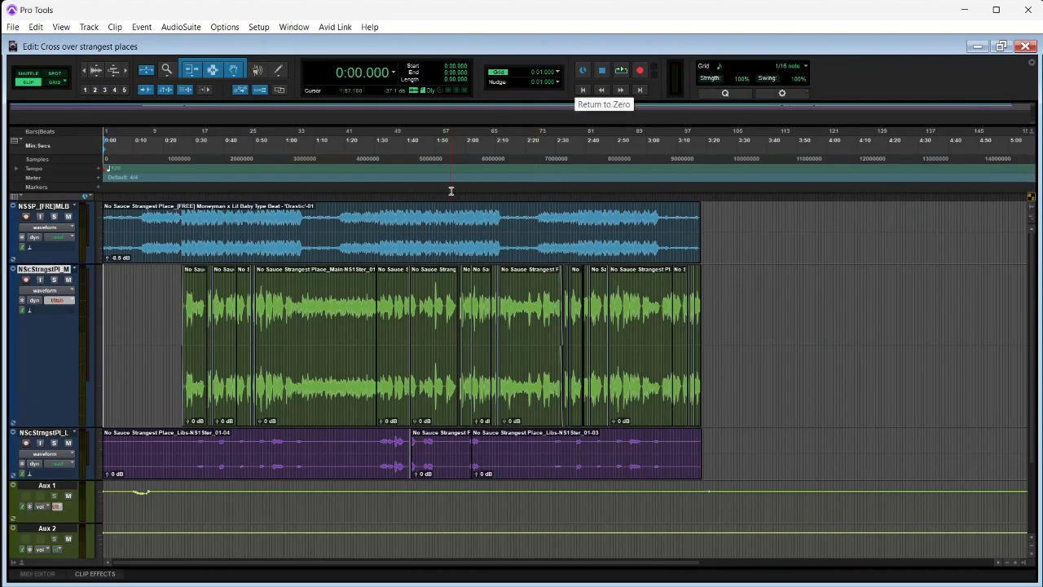
left_click(161, 269)
key("space")
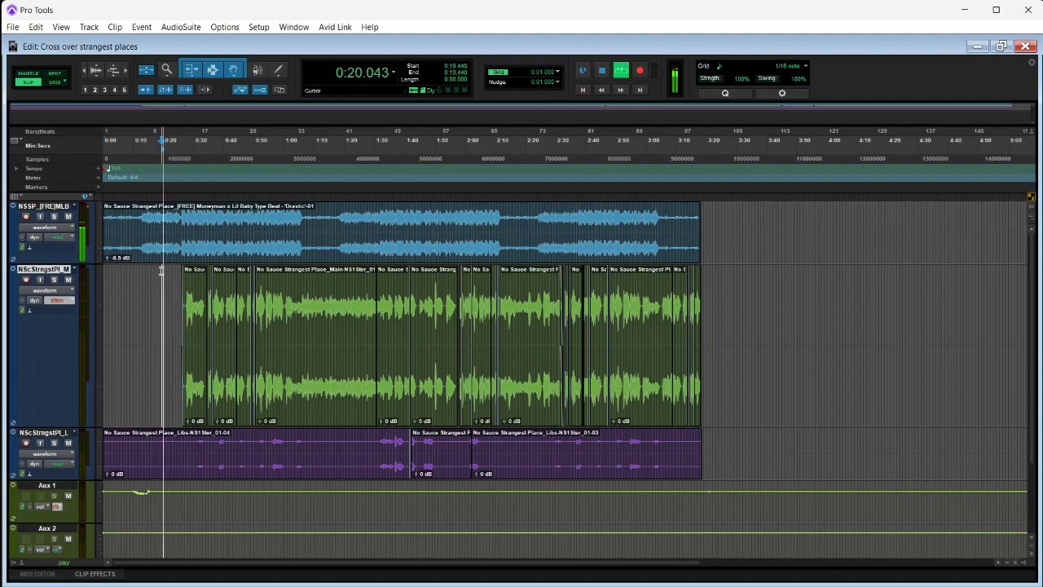
key("ctrl+equal")
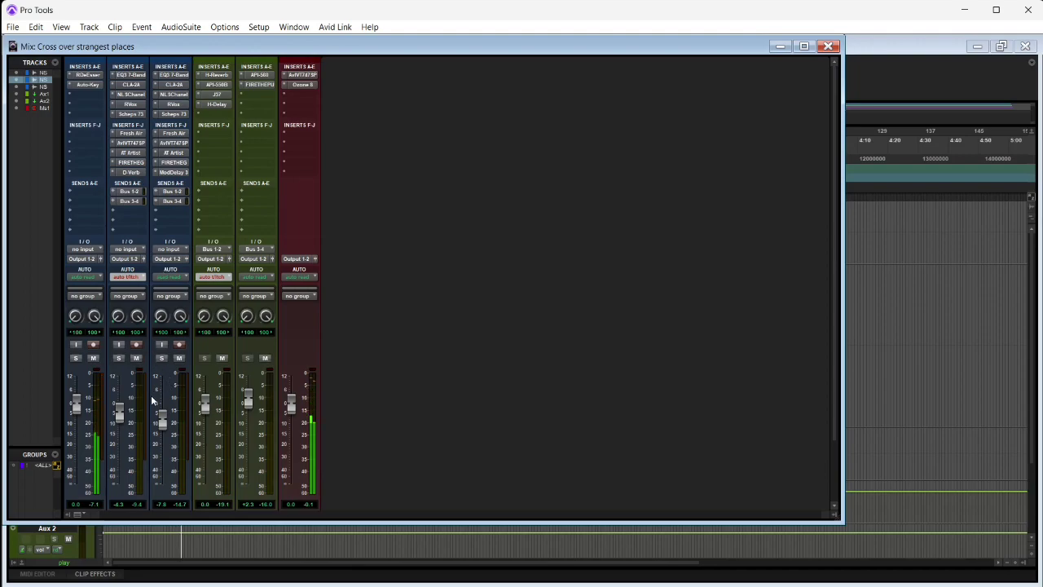
left_click(121, 413)
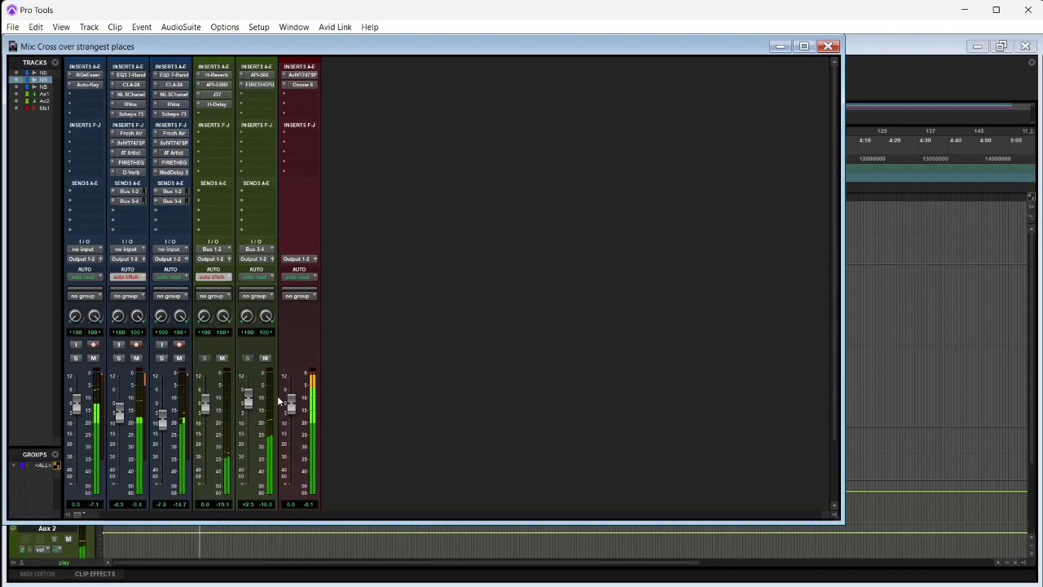
left_click(12, 27)
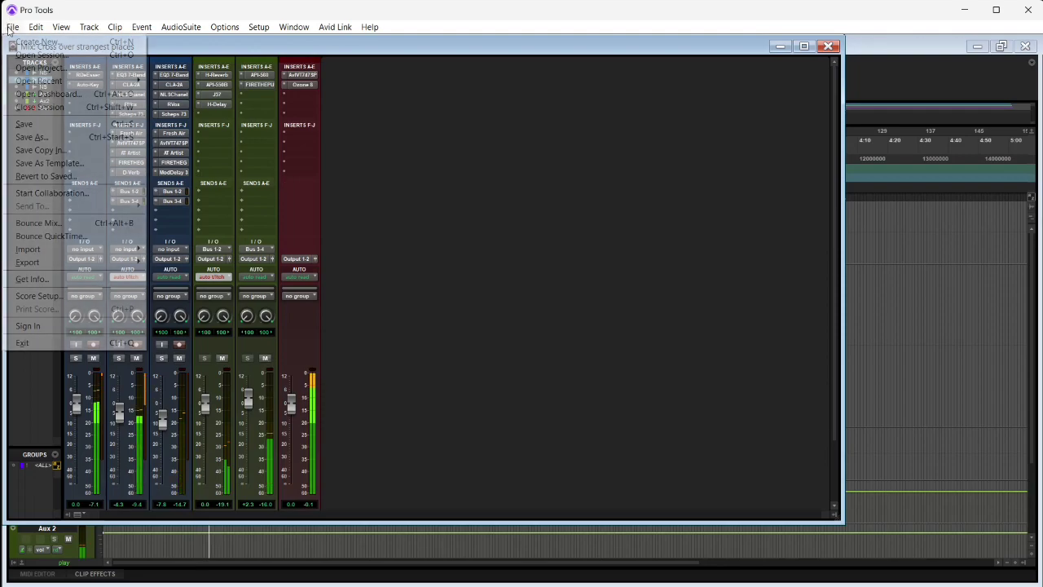
left_click(37, 124)
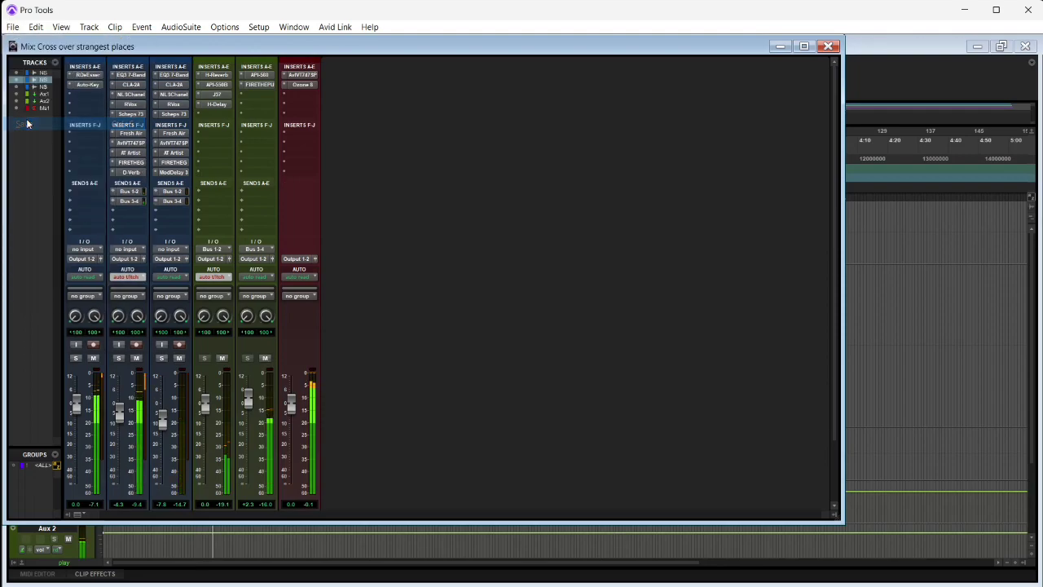
Step: Set the main vocal EQ's output to -1.2 dB and its HF band to 2.04 kHz with 5.0 dB gain, and save the session
left_click(134, 75)
mouse_move(484, 192)
left_mouse_down()
mouse_move(484, 204)
mouse_move(478, 196)
left_mouse_up()
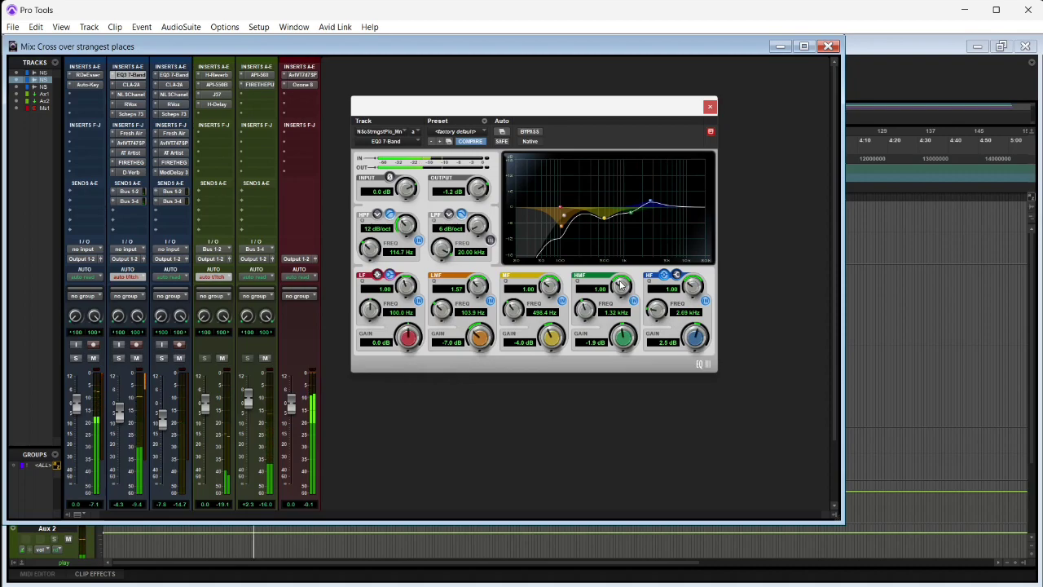
left_click_drag(651, 202, 643, 198)
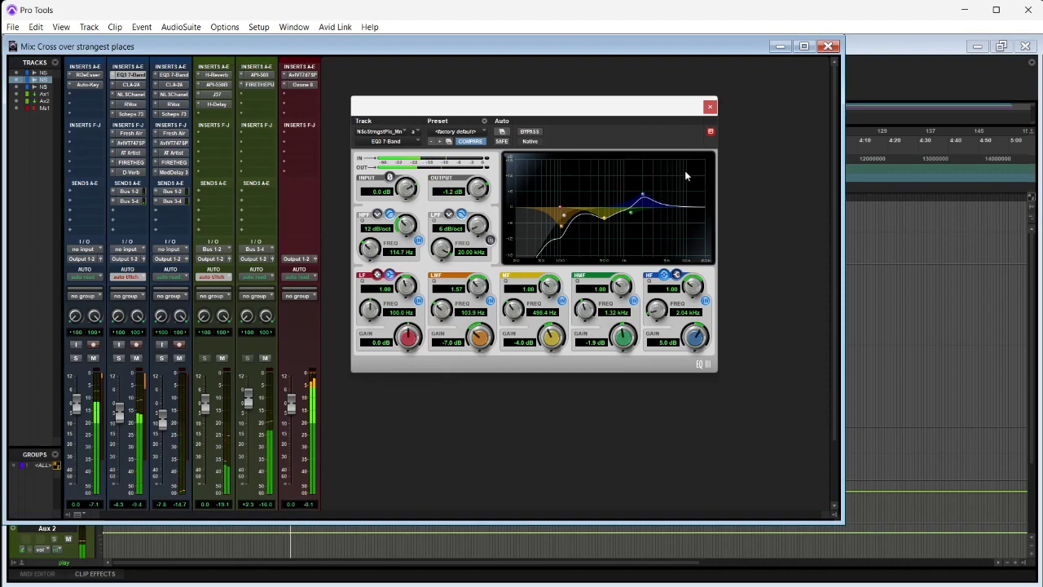
left_click(709, 107)
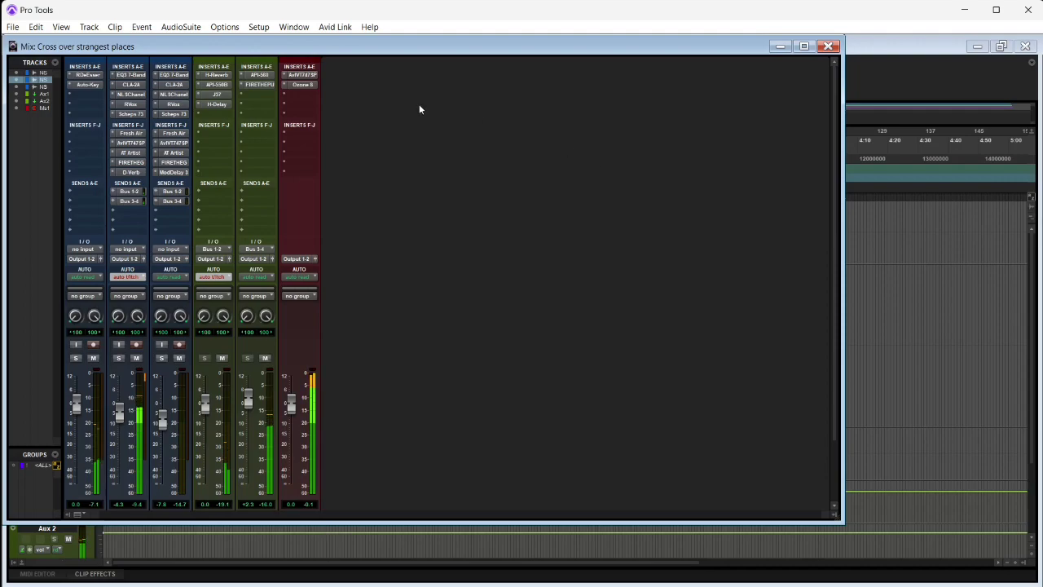
left_click(13, 27)
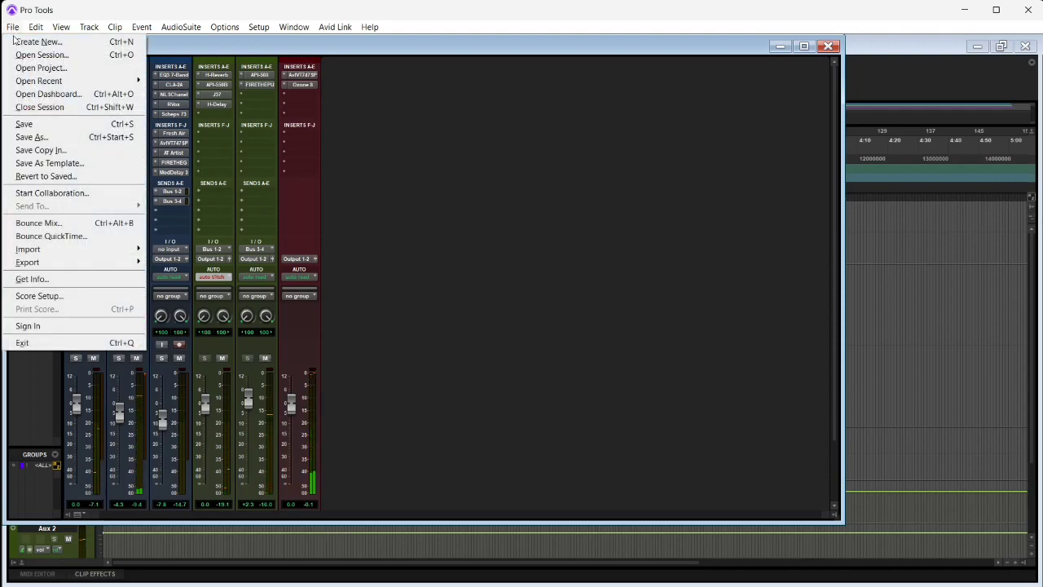
left_click(29, 126)
Step: Open the Bounce Mix settings for the song
left_click(17, 28)
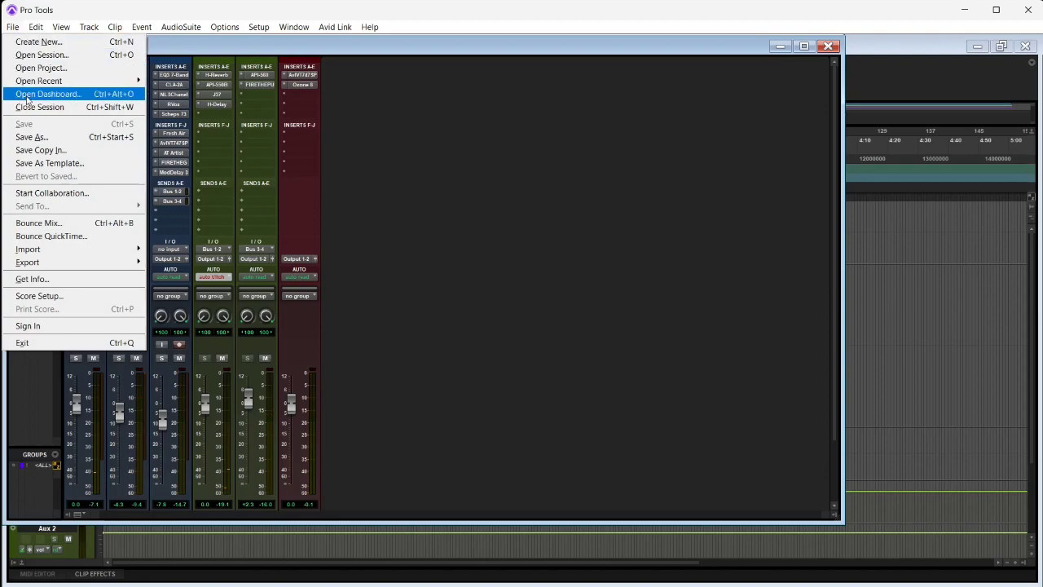
left_click(57, 222)
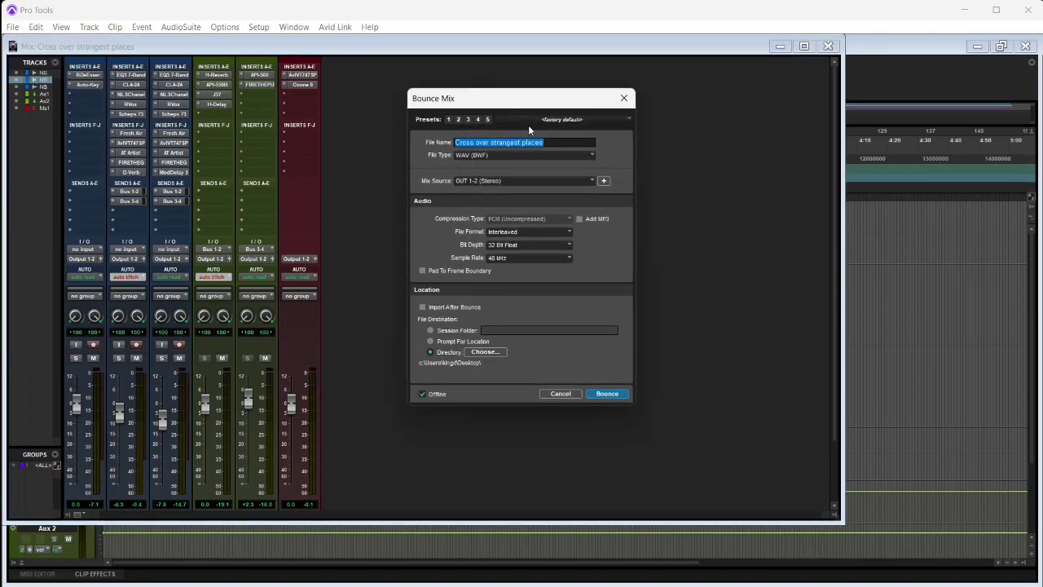
left_click(613, 159)
Step: Try a 192 kHz sample rate for the bounce and set it back to 48 kHz
left_click(505, 257)
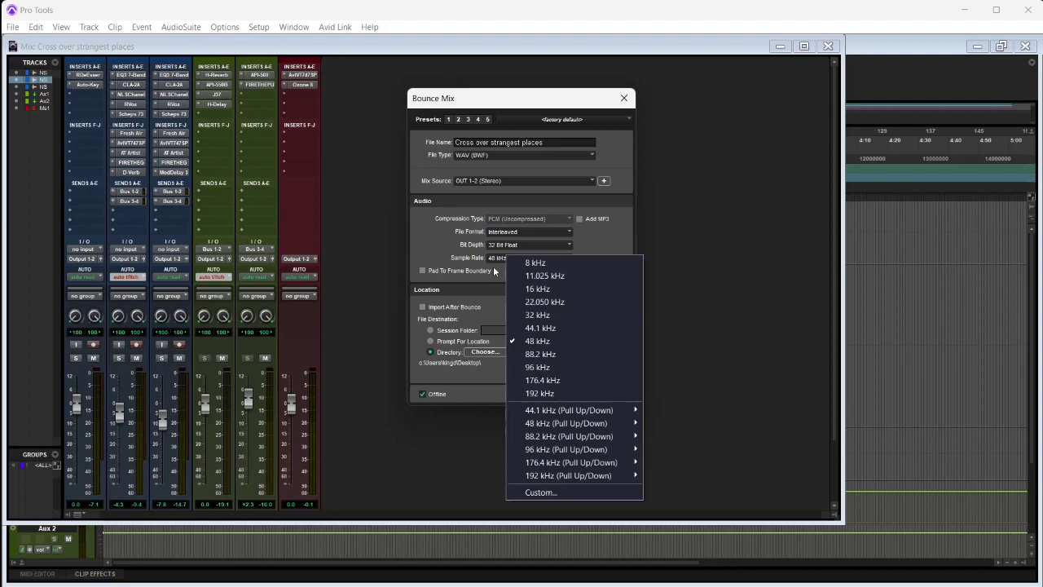
left_click(496, 265)
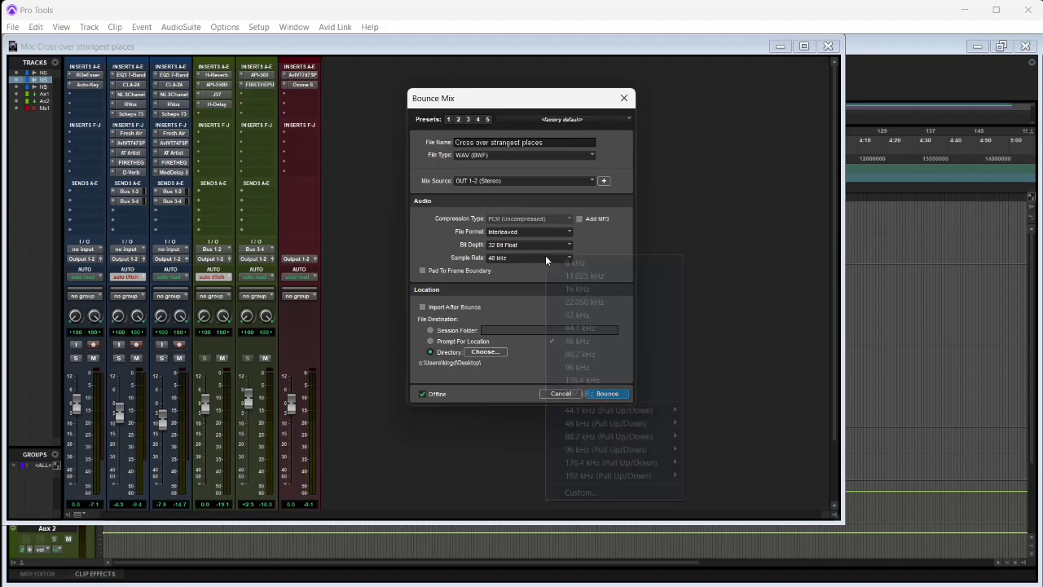
left_click(545, 258)
left_click(576, 393)
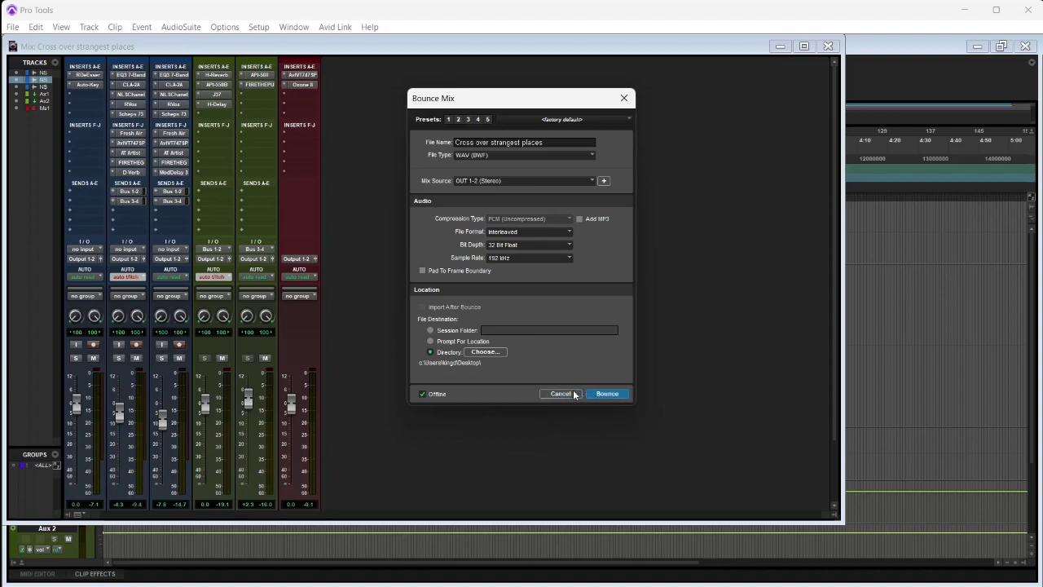
left_click(524, 259)
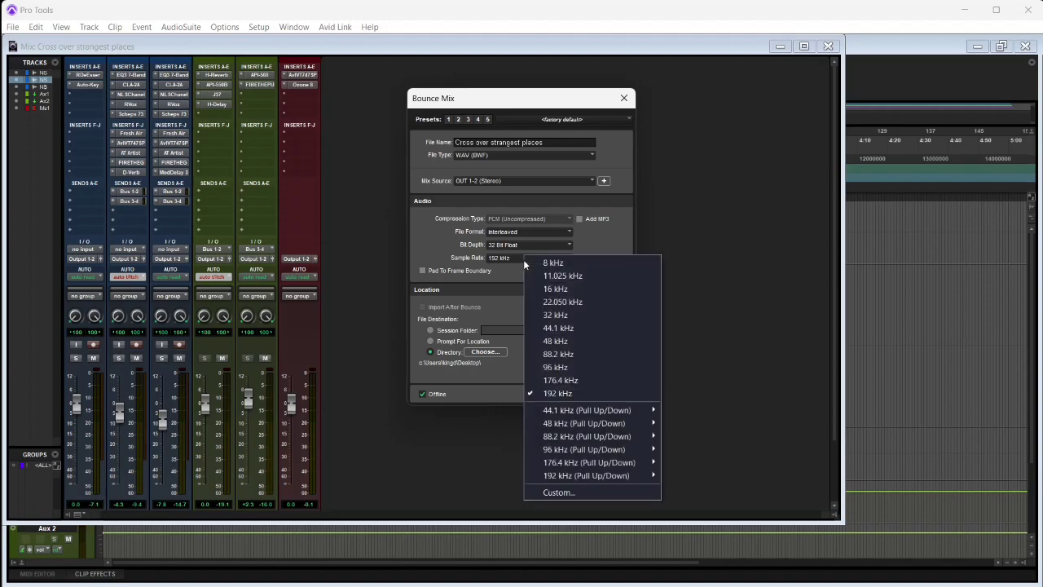
left_click(556, 341)
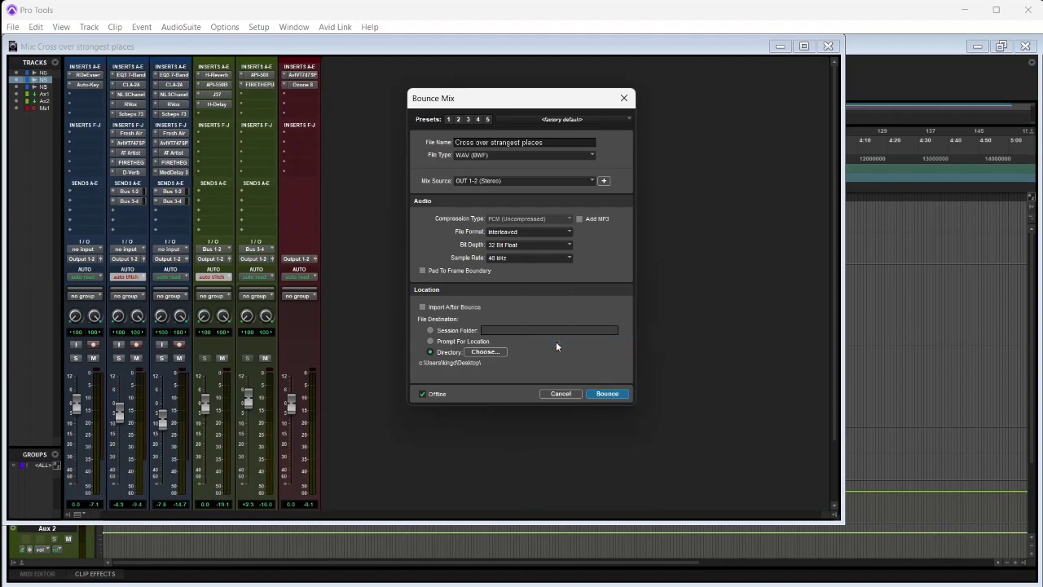
Step: Change the bounce file type to MP3 and cancel the MP3 encoder and tag settings to return to the bounce options
left_click(485, 158)
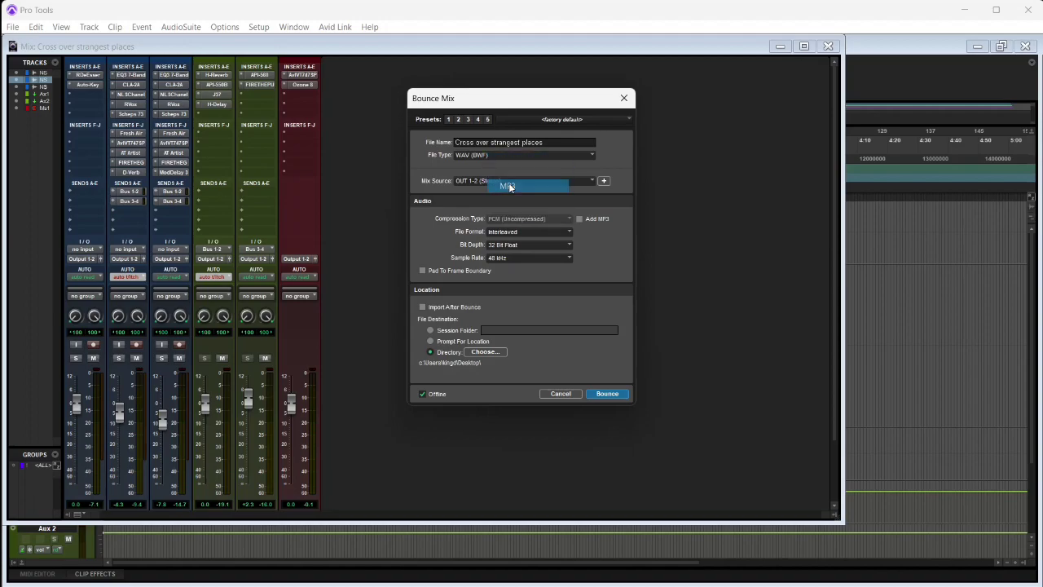
left_click(511, 179)
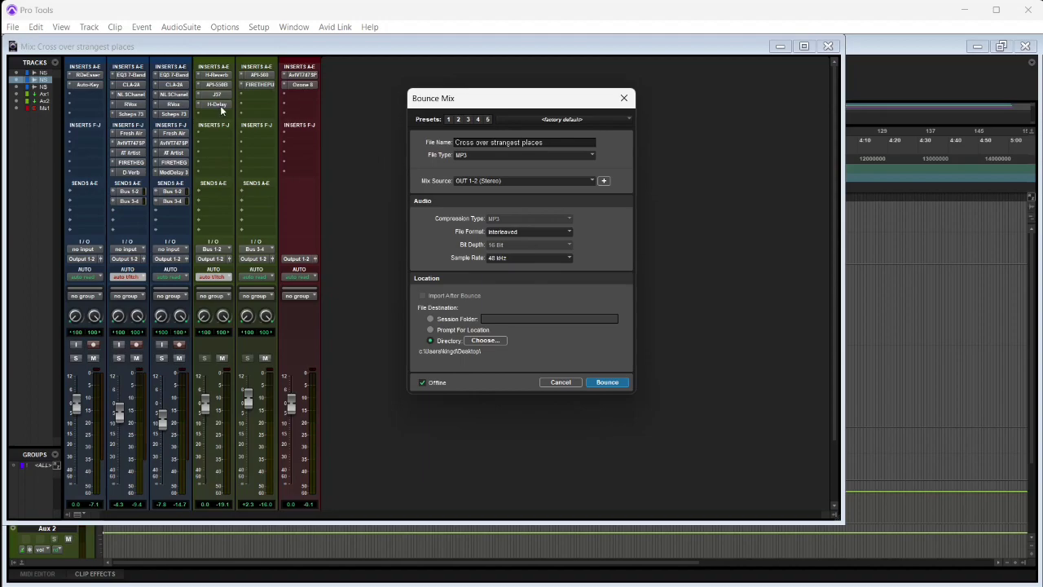
left_click(605, 383)
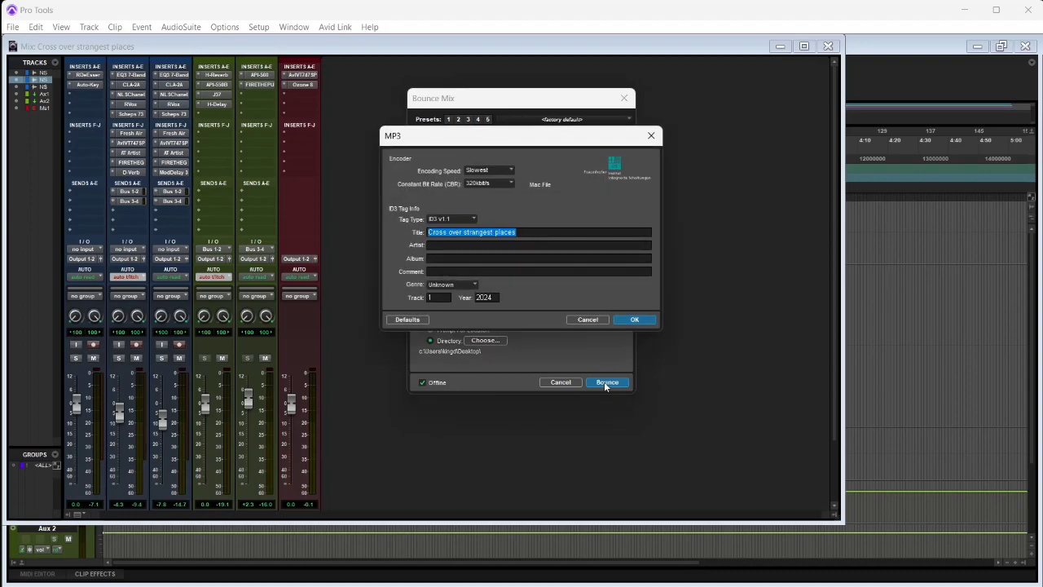
left_click(593, 318)
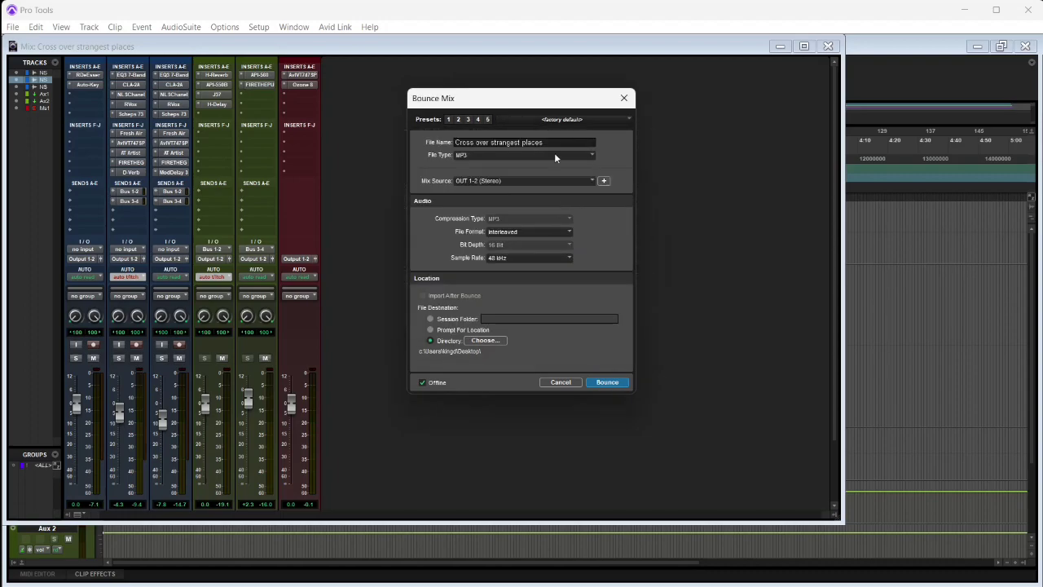
Step: Name the bounce file "Cross over strangest places master demo" and submit the bounce
type("master dedmo")
key("BackSpace")
key("BackSpace")
key("BackSpace")
type("mo")
left_click(599, 383)
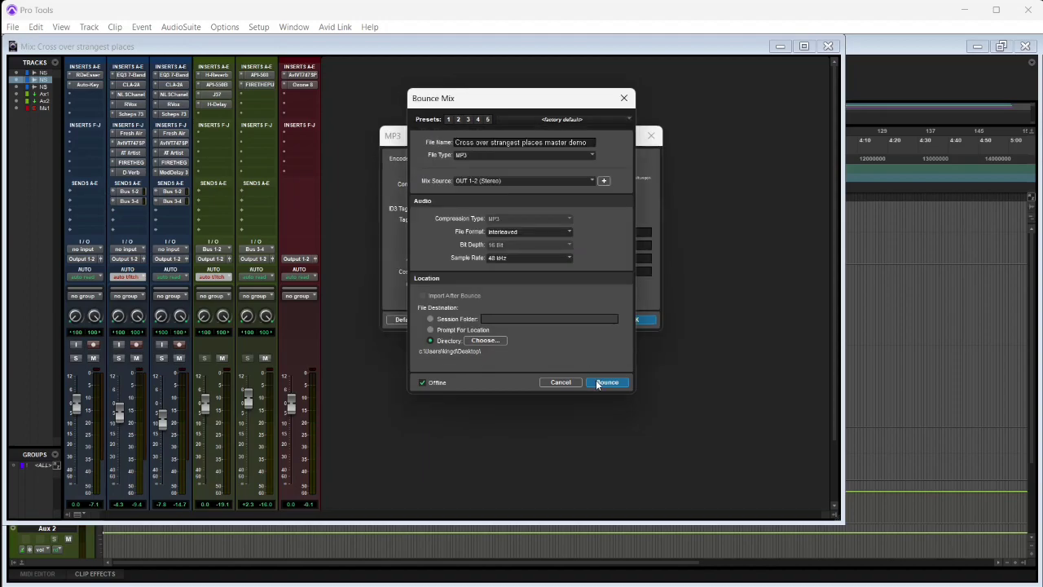